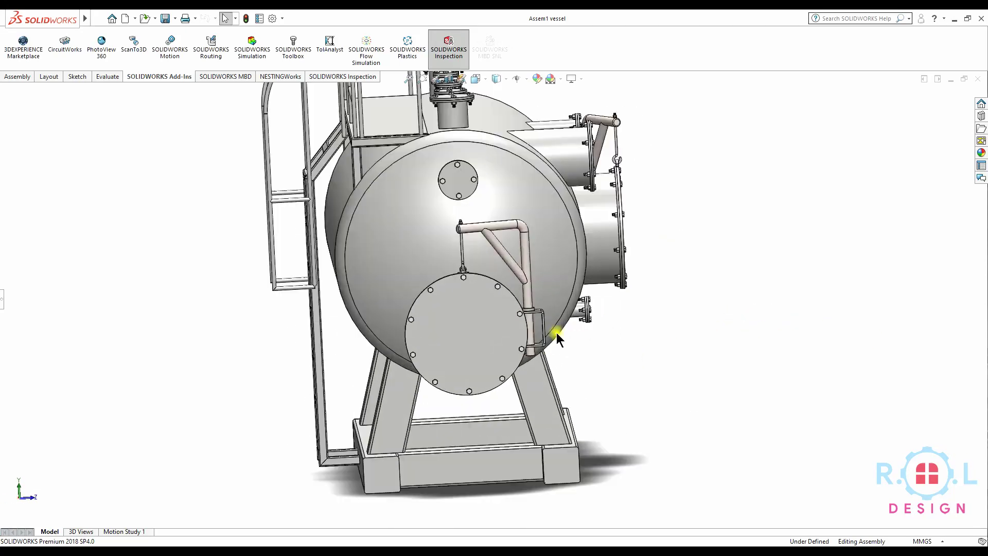
Draw a centre rectangle from the Front Plane origin.
scroll(559, 337, down, 5)
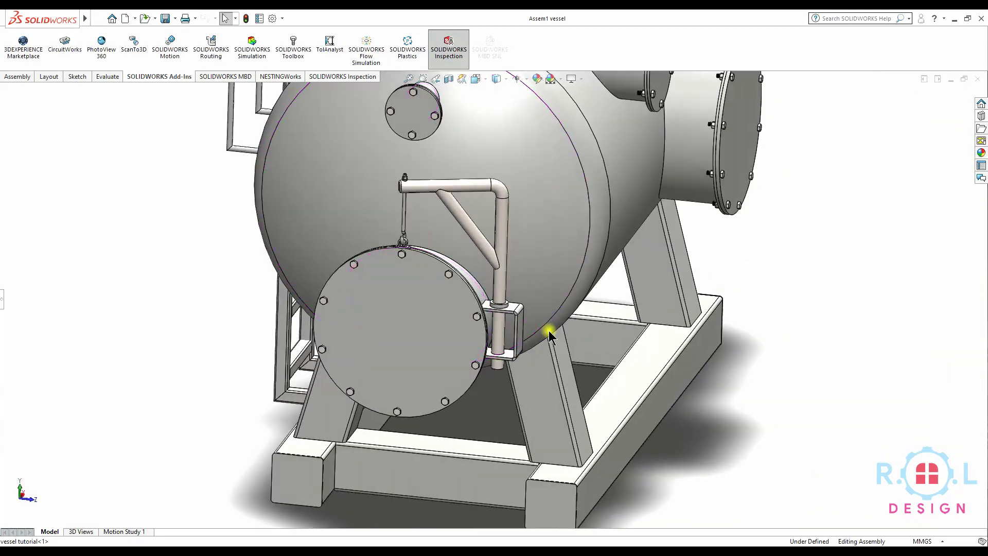
scroll(549, 330, up, 5)
mouse_move(597, 254)
middle_down()
mouse_move(512, 163)
mouse_move(558, 172)
middle_up()
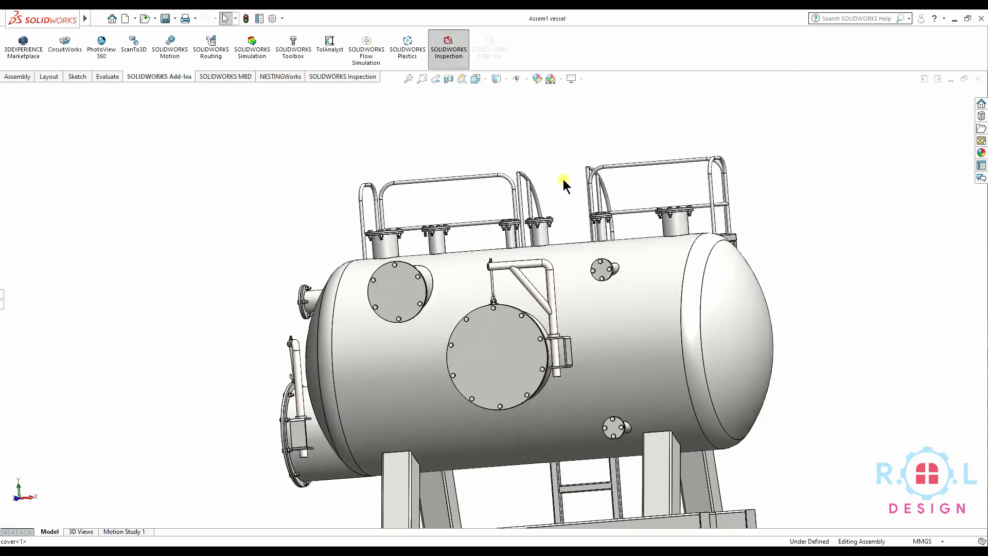
scroll(558, 172, up, 3)
mouse_move(536, 239)
middle_down()
mouse_move(538, 362)
mouse_move(450, 399)
mouse_move(406, 396)
mouse_move(478, 393)
mouse_move(422, 347)
mouse_move(322, 377)
mouse_move(334, 383)
middle_up()
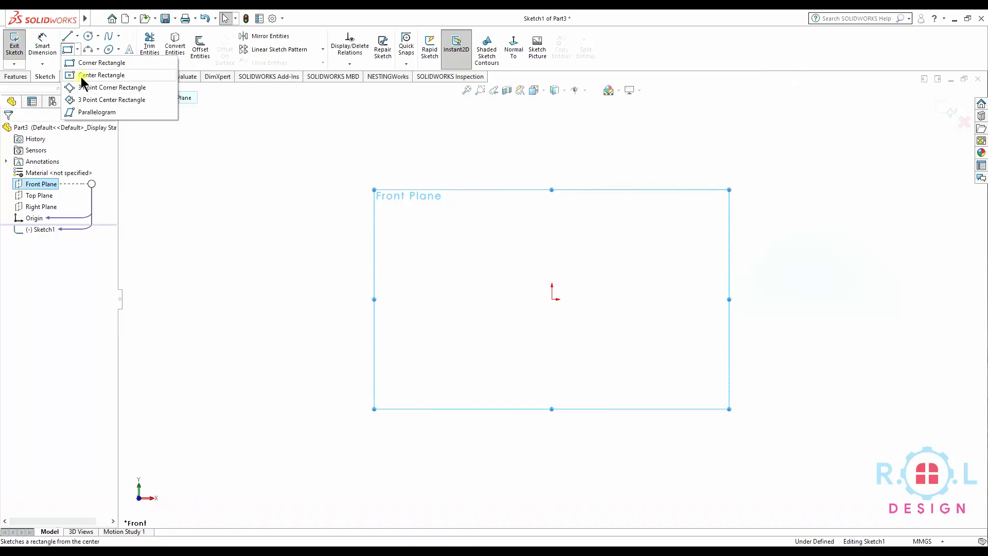
click(88, 75)
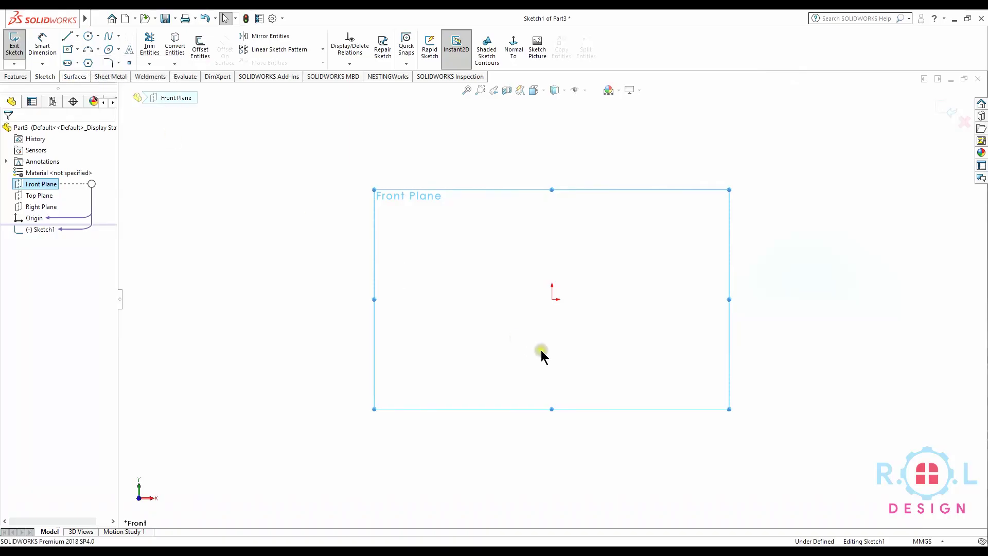
click(553, 299)
click(217, 147)
Dimension the rectangle 2500 wide and 1400 high so it is fully defined.
click(42, 46)
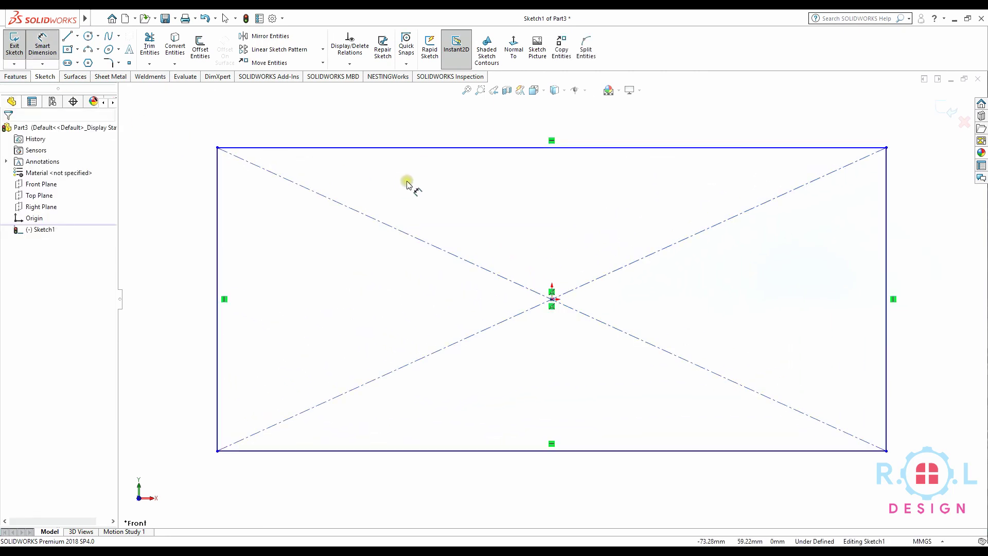
click(424, 149)
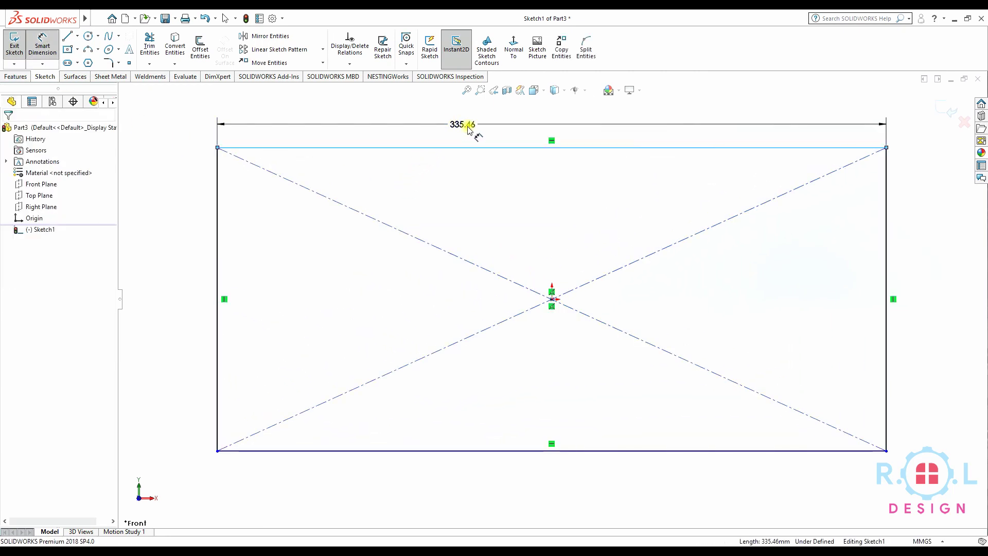
click(465, 128)
text(25)
key(Return)
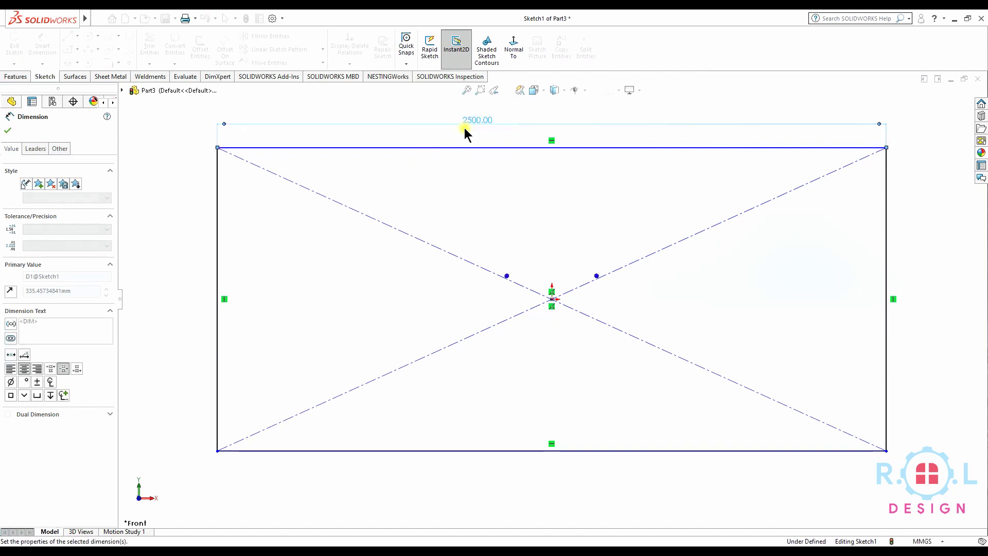
click(210, 223)
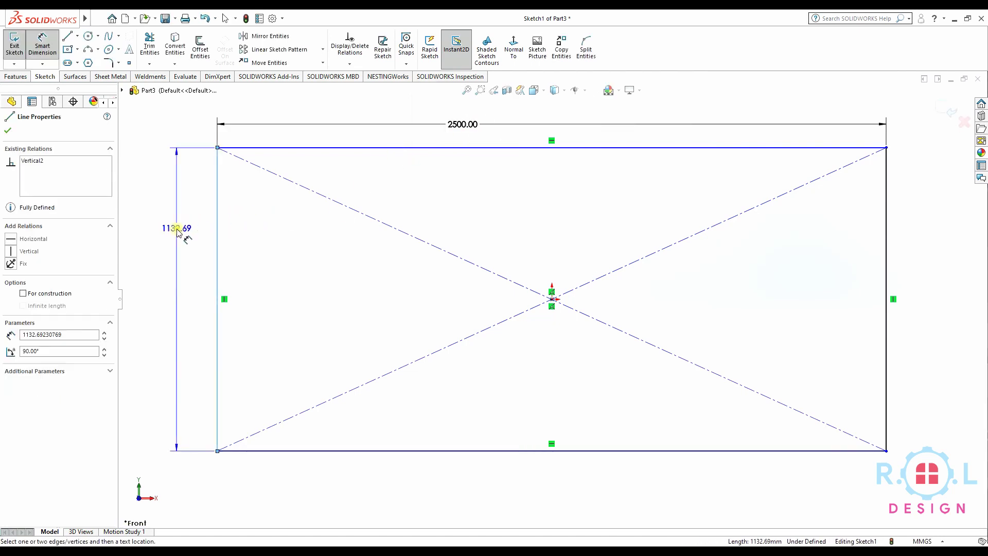
click(174, 230)
text(1400)
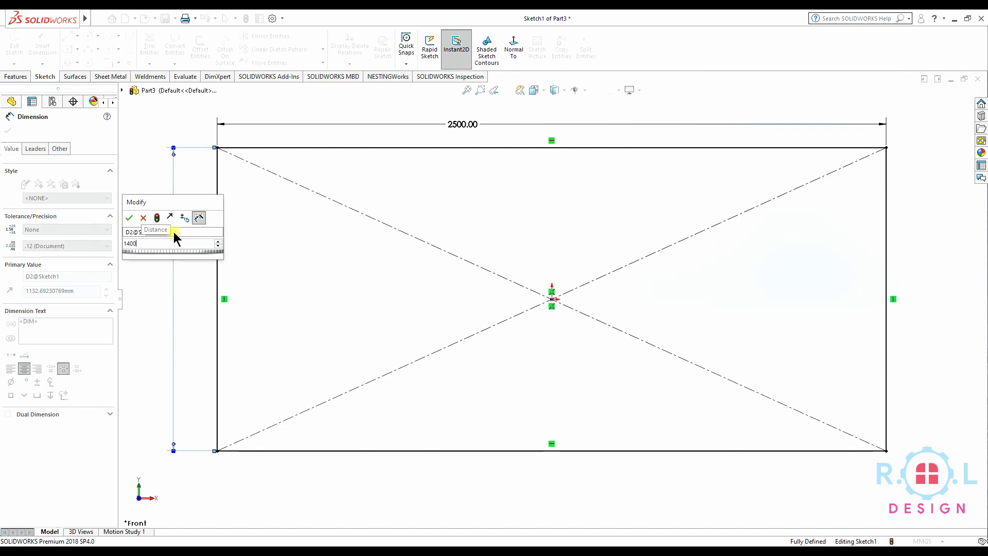
key(Return)
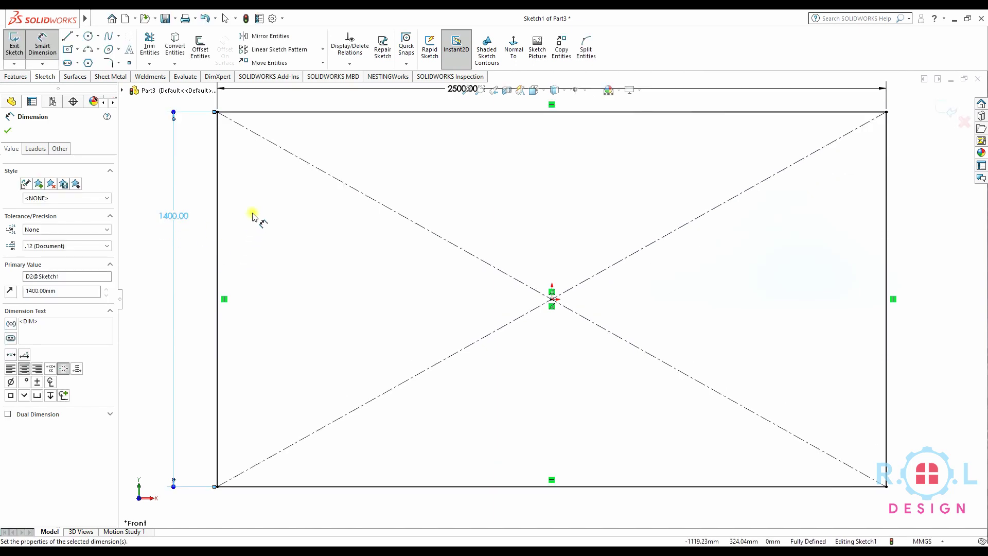
click(8, 131)
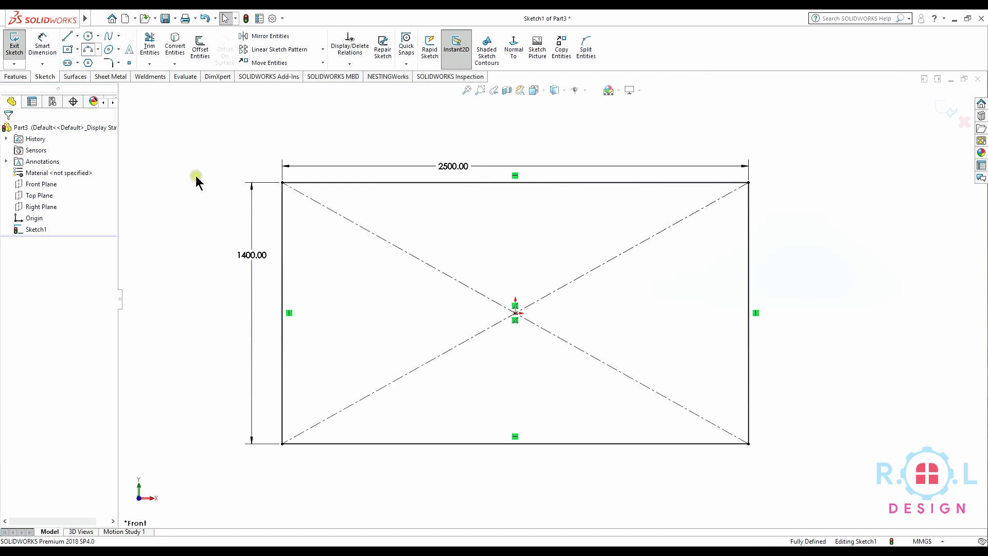
Draw outward-bulging three-point arcs across the left and right rectangle ends.
key(a)
click(282, 182)
click(283, 443)
click(222, 375)
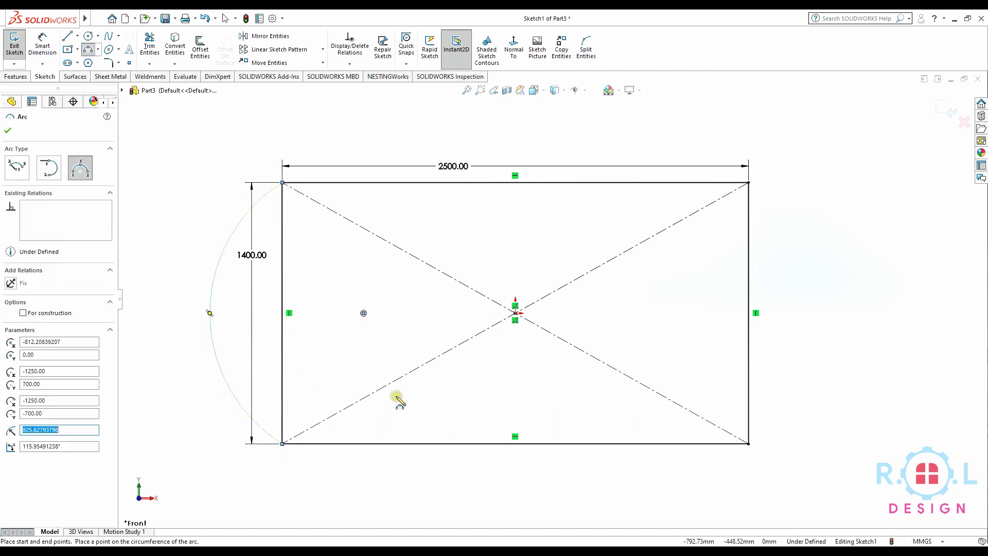
click(749, 183)
click(748, 443)
click(808, 313)
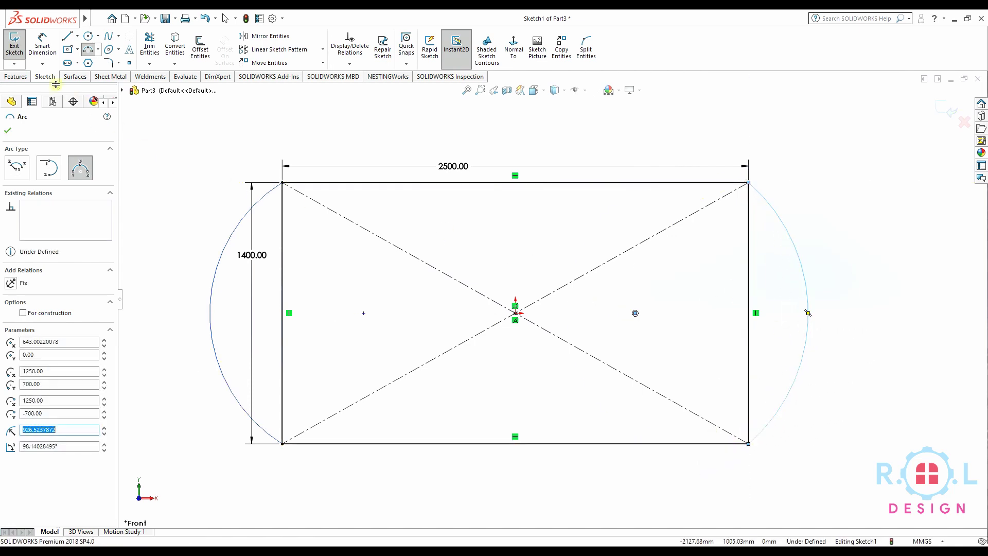
Dimension both end arcs to radius 1000.
click(41, 49)
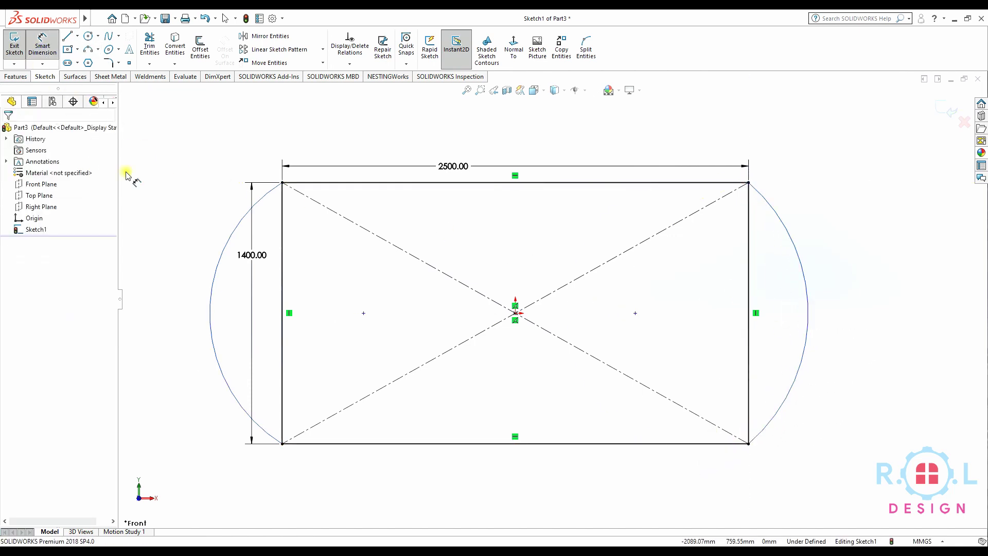
click(234, 234)
click(242, 308)
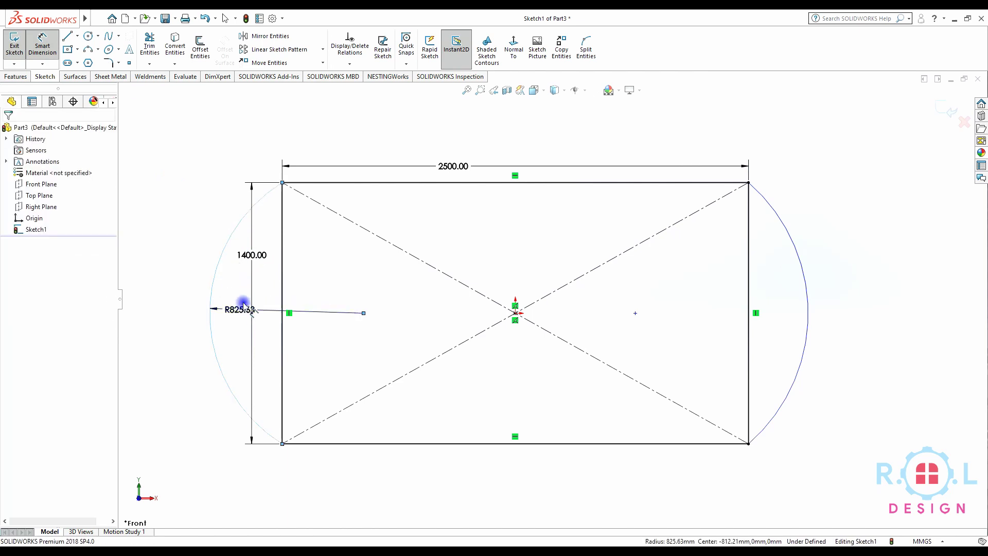
click(243, 304)
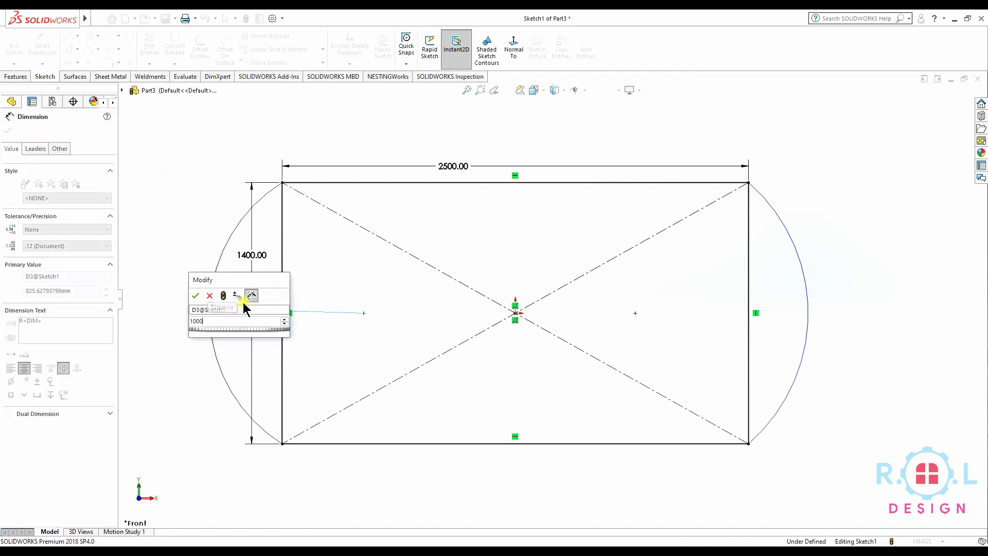
key(Return)
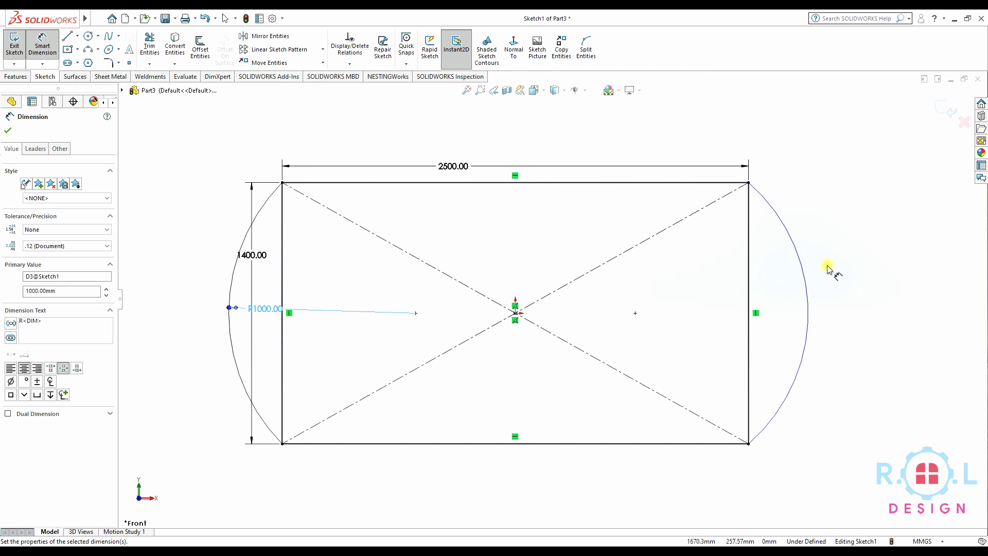
click(805, 281)
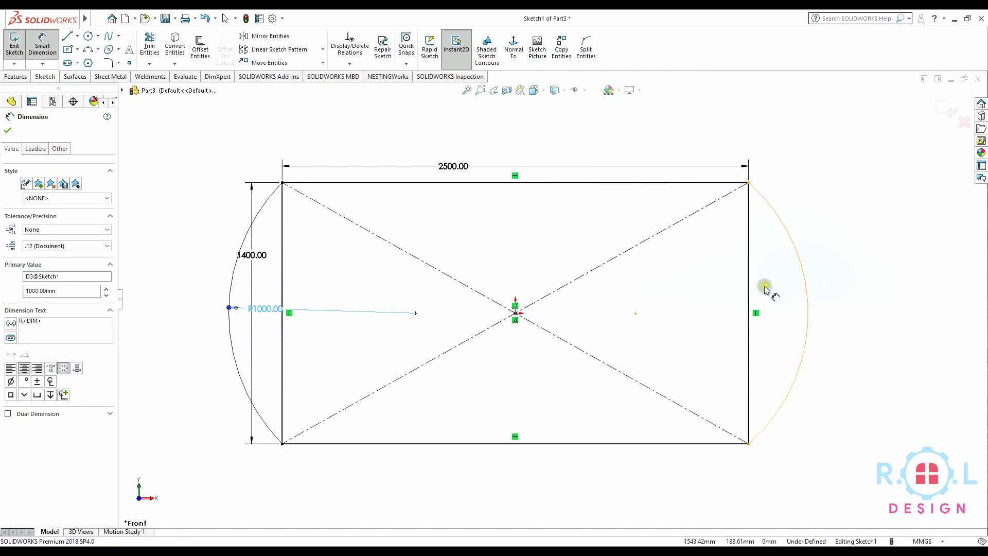
click(788, 266)
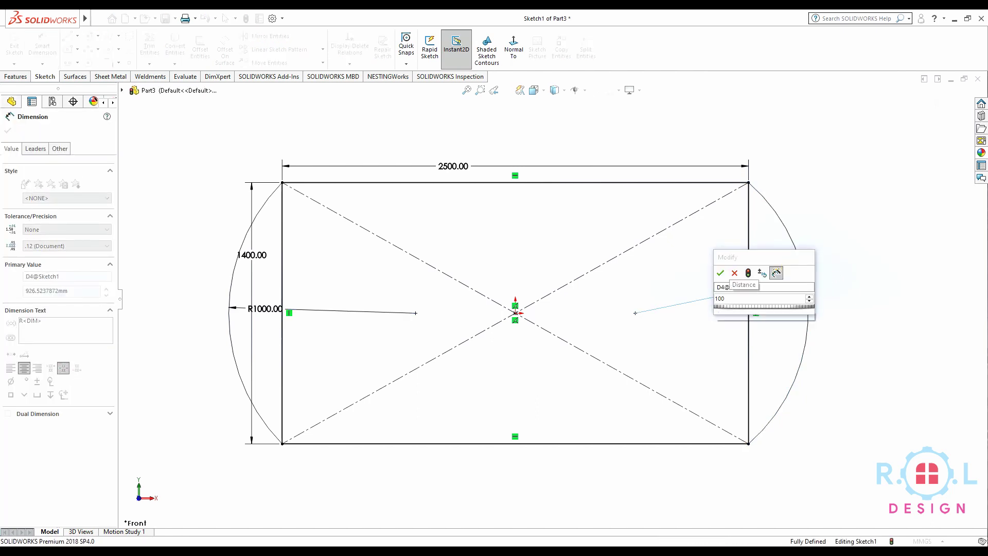
key(Return)
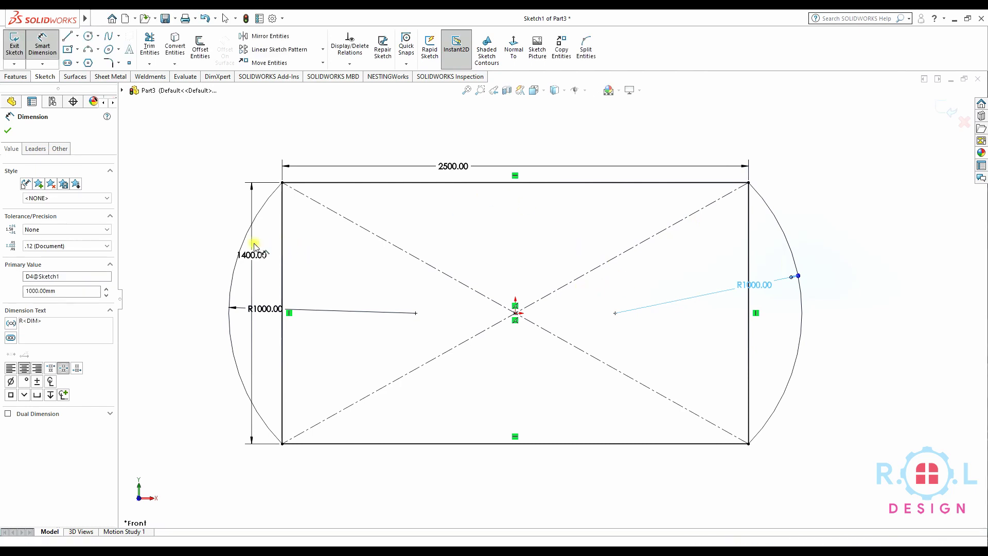
key(Escape)
Convert the rectangle's left and right vertical sides into construction lines.
click(282, 255)
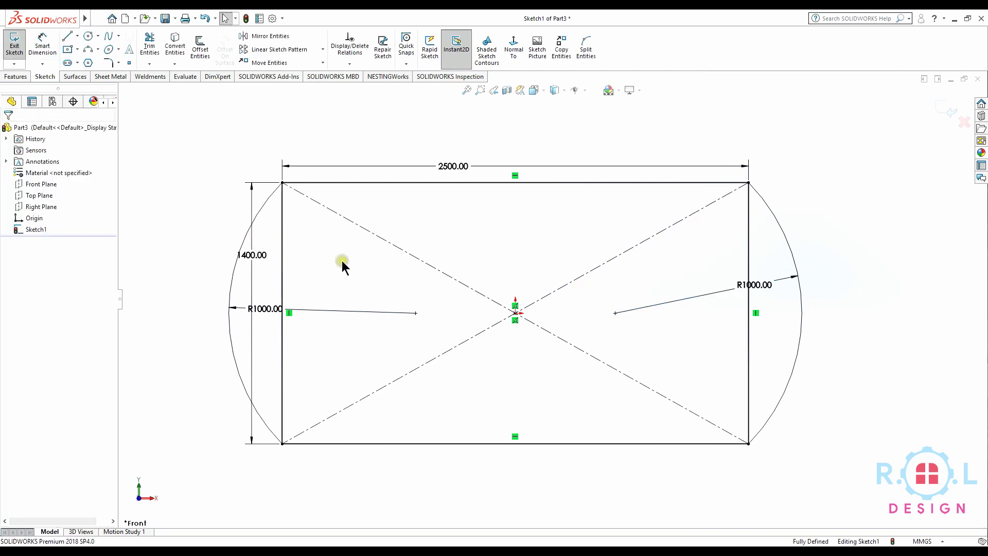
click(329, 225)
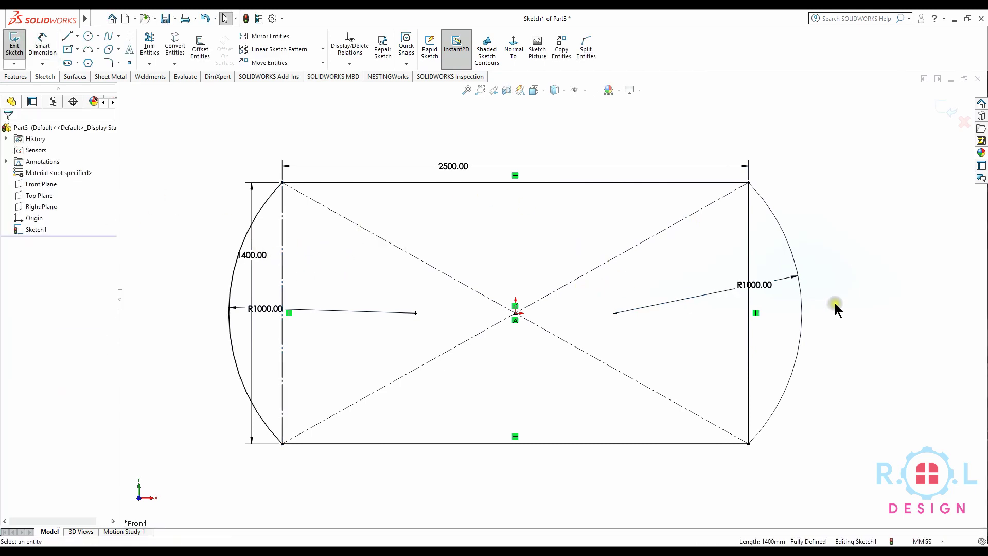
click(749, 270)
click(796, 230)
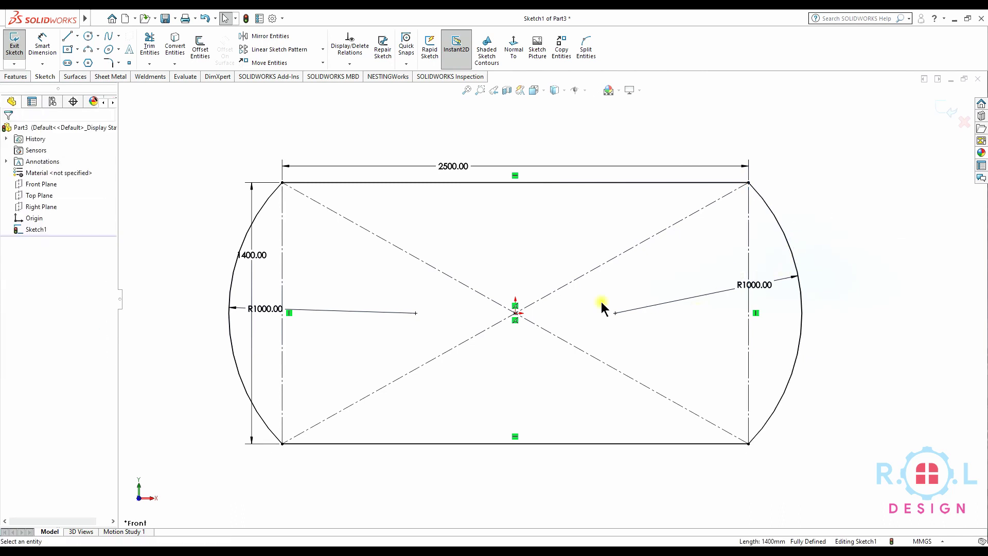
Fillet the top-left and top-right corners of the sketch with R150.
click(77, 36)
click(83, 60)
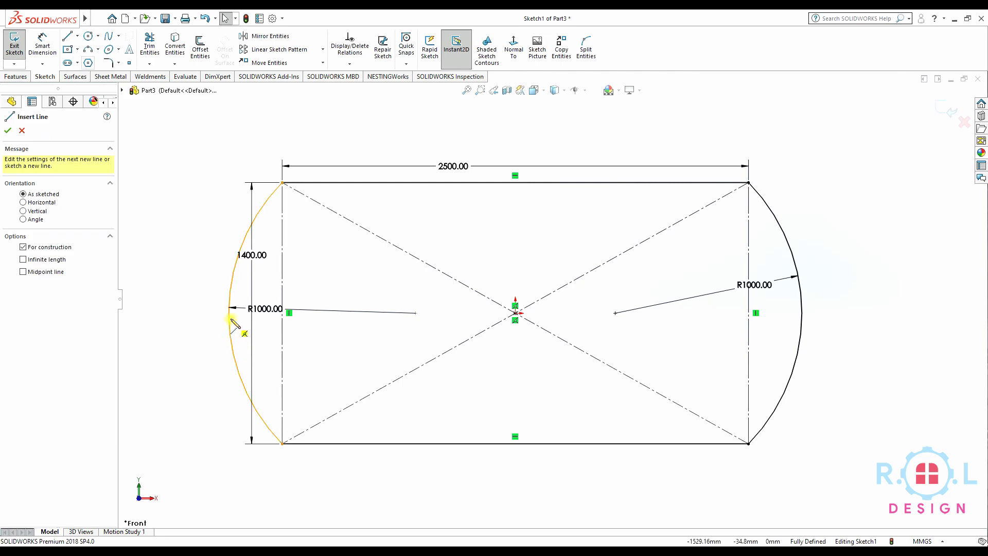
click(8, 130)
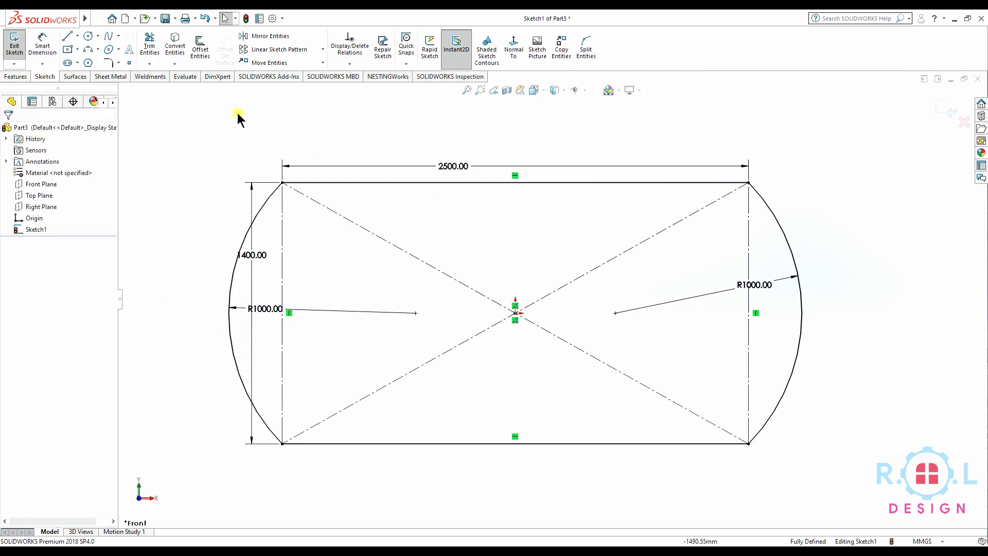
click(282, 183)
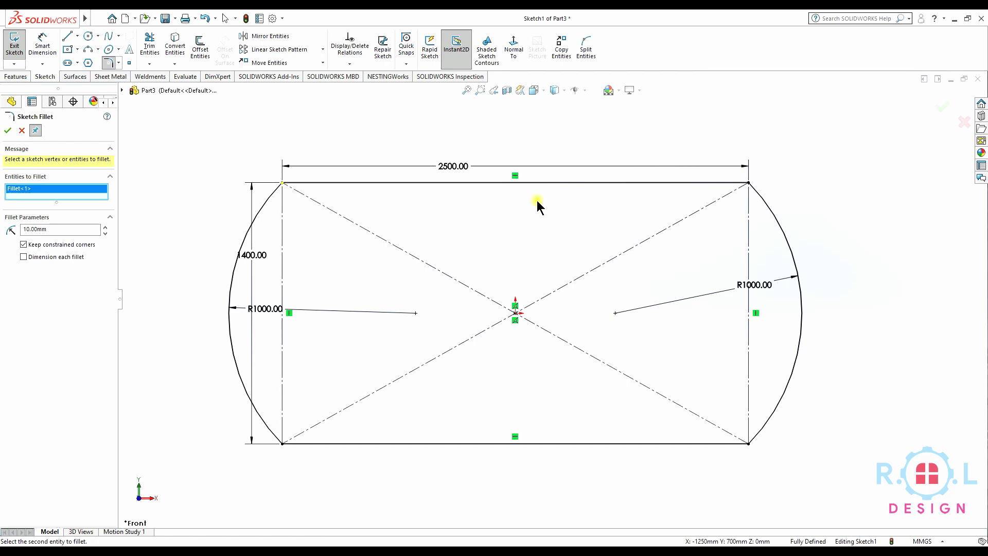
click(749, 182)
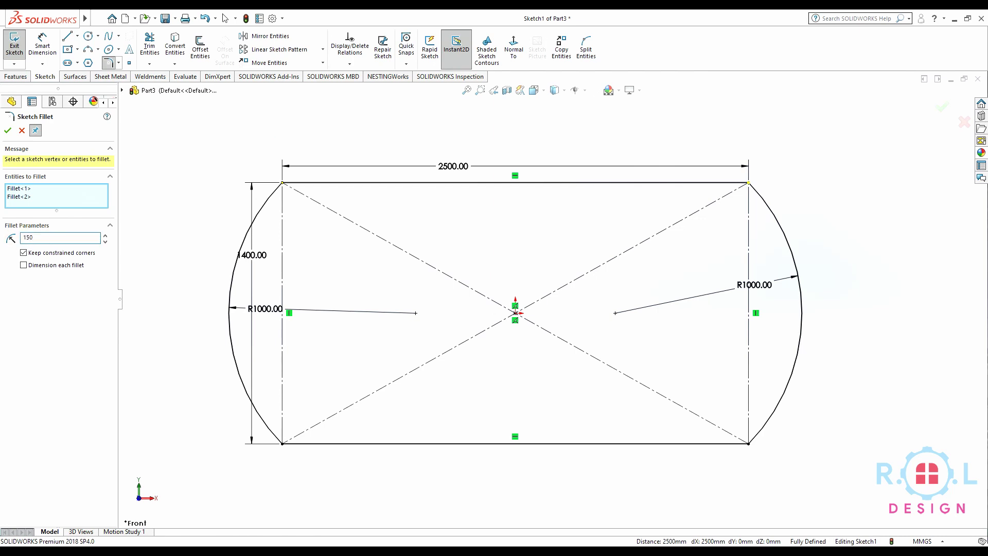
click(7, 130)
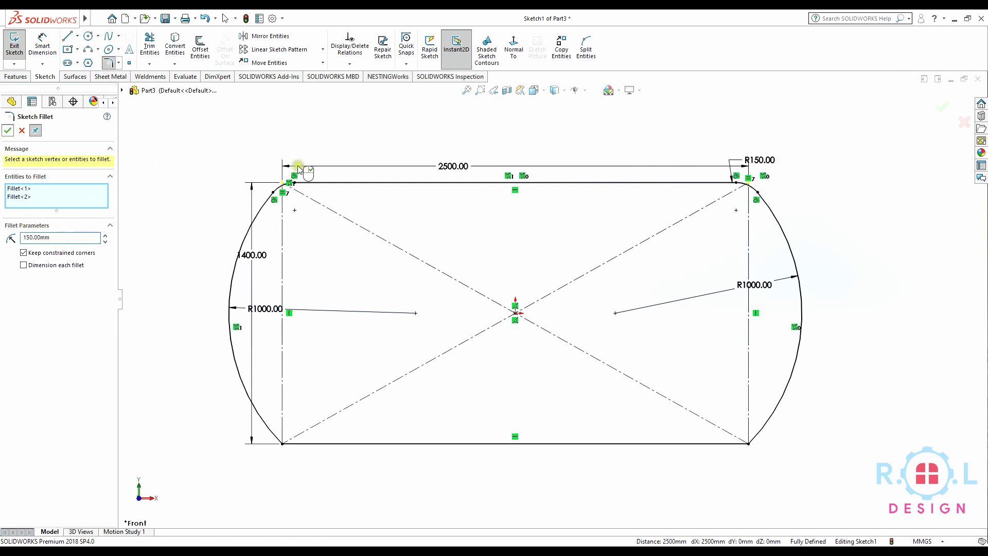
click(619, 91)
click(628, 119)
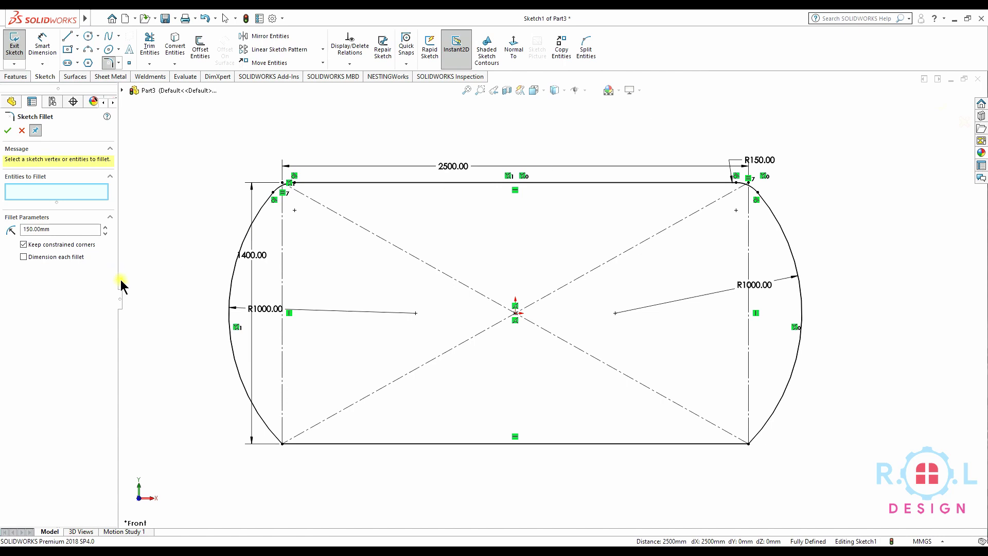
click(5, 131)
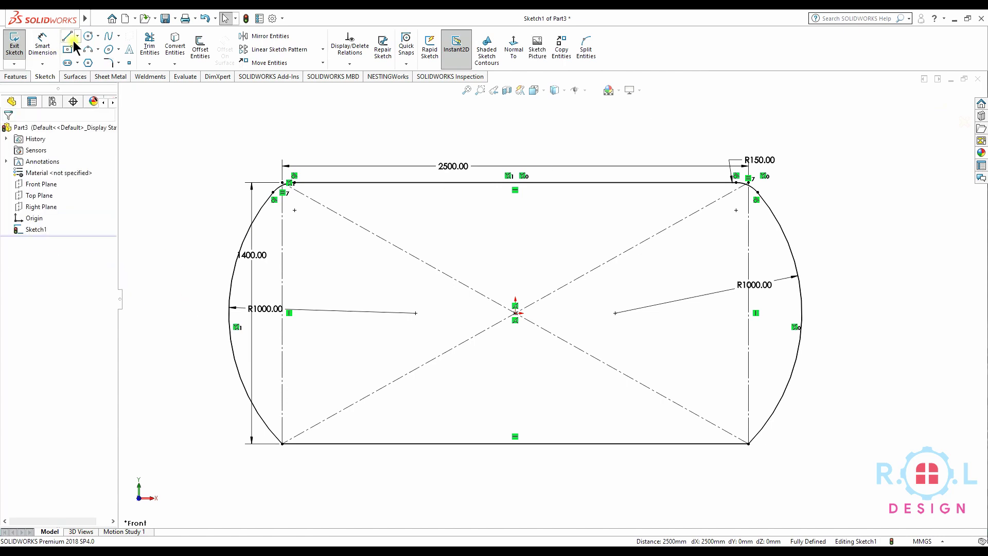
click(78, 36)
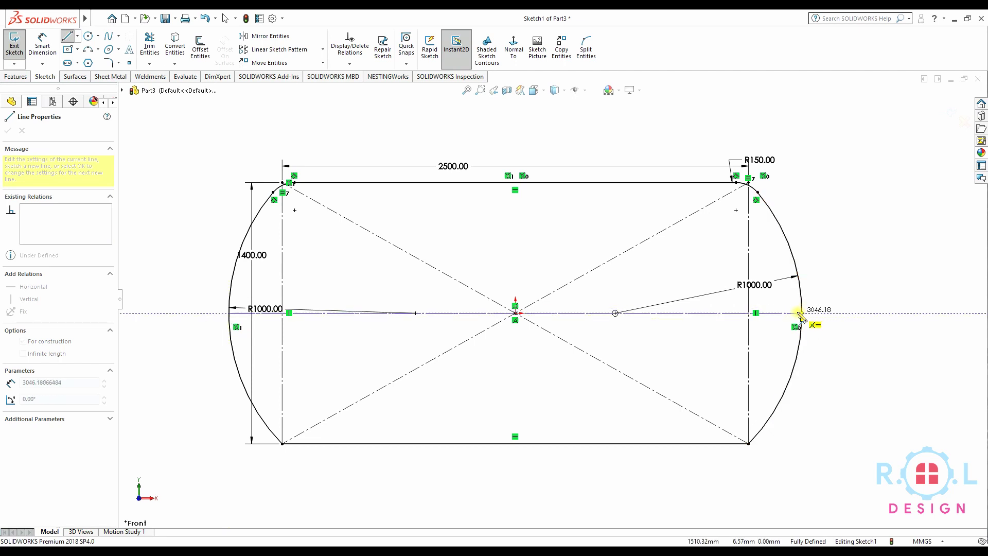
Finish the horizontal centerline and power-trim away all geometry below it.
click(802, 313)
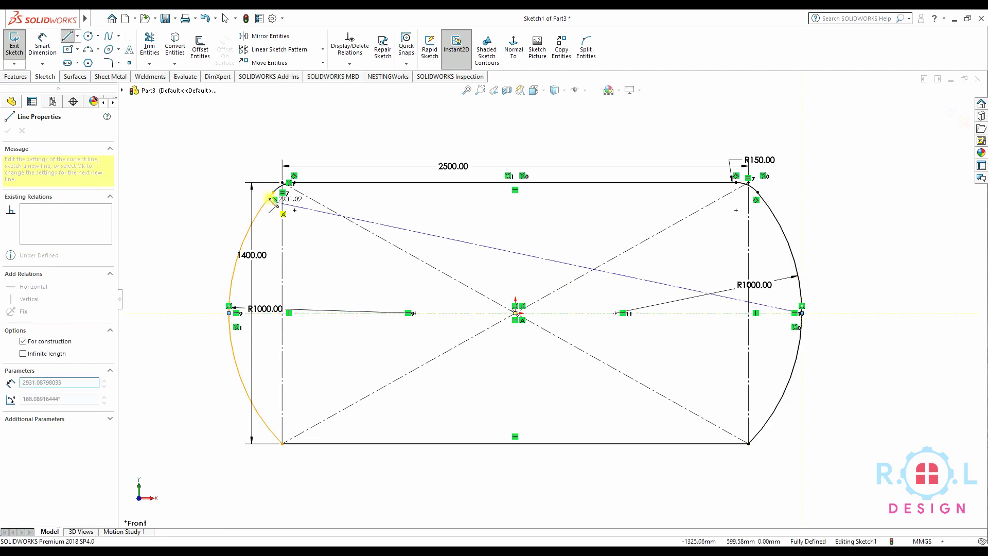
key(Escape)
key(Escape)
click(149, 46)
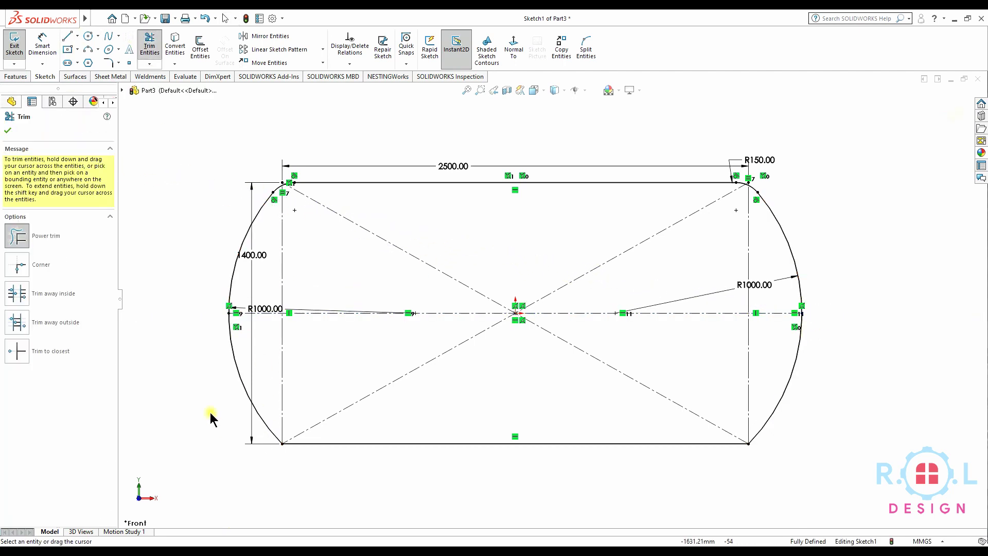
mouse_move(235, 370)
mouse_down()
mouse_move(566, 452)
mouse_move(854, 431)
mouse_up()
scroll(416, 252, down, 1)
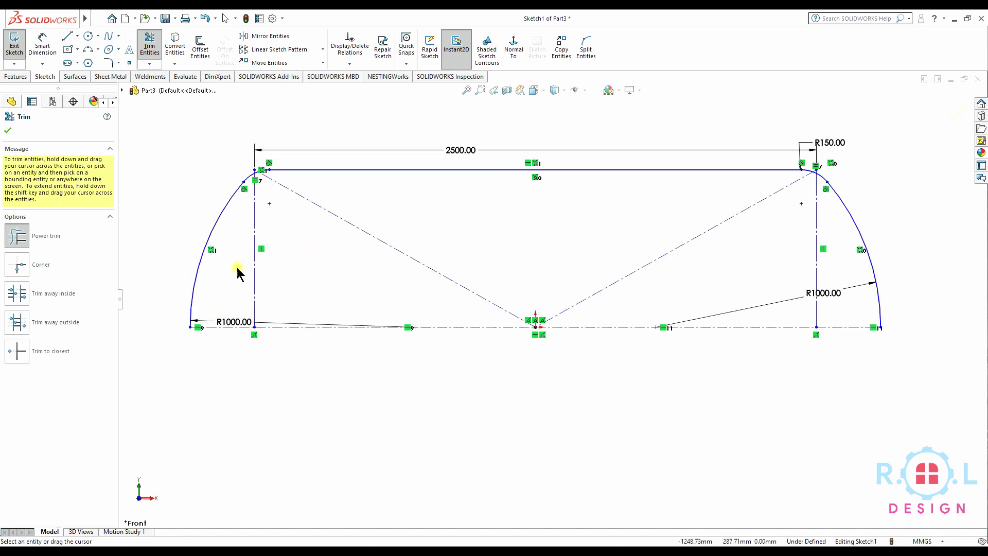
click(8, 130)
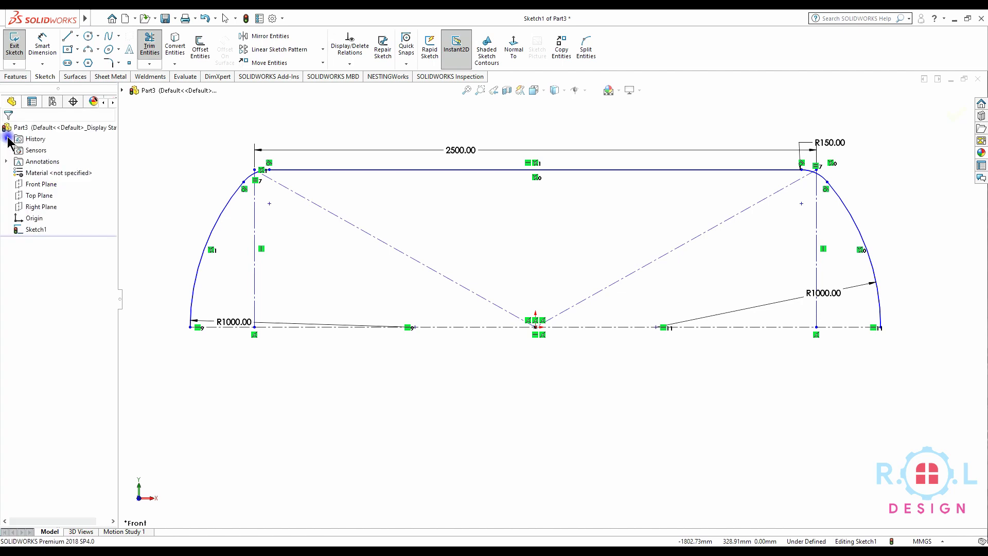
click(196, 55)
scroll(244, 303, down, 1)
Offset the arc-and-line chain 10 mm inward.
click(200, 277)
click(26, 192)
click(25, 183)
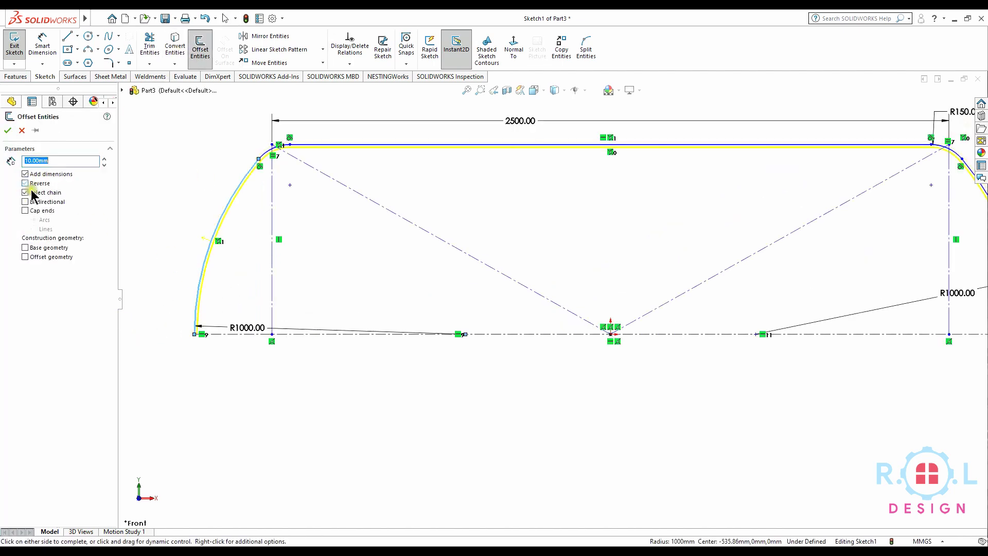
scroll(214, 324, down, 2)
scroll(275, 331, down, 2)
scroll(330, 358, down, 3)
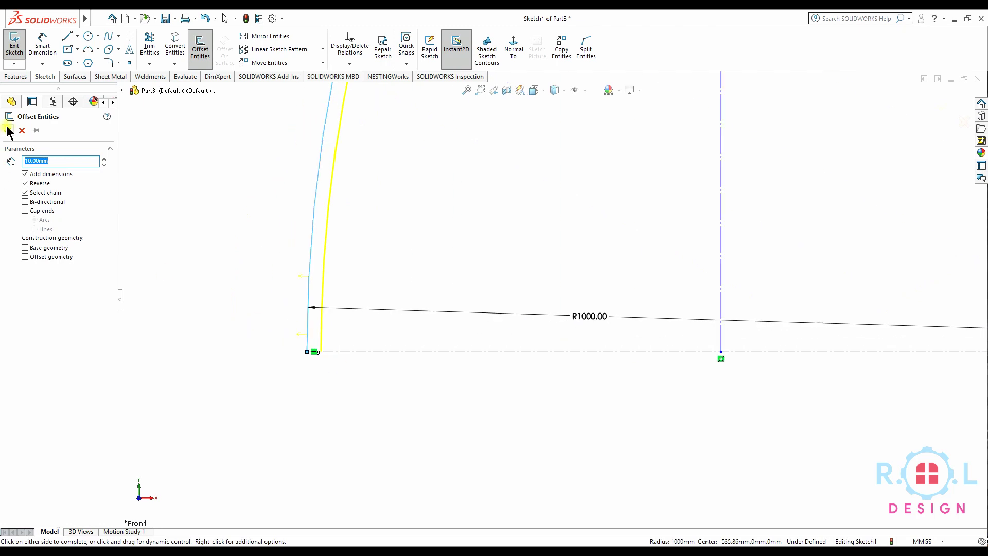
click(8, 131)
Draw a line closing the gap between the two arc ends.
key(l)
double_click(320, 352)
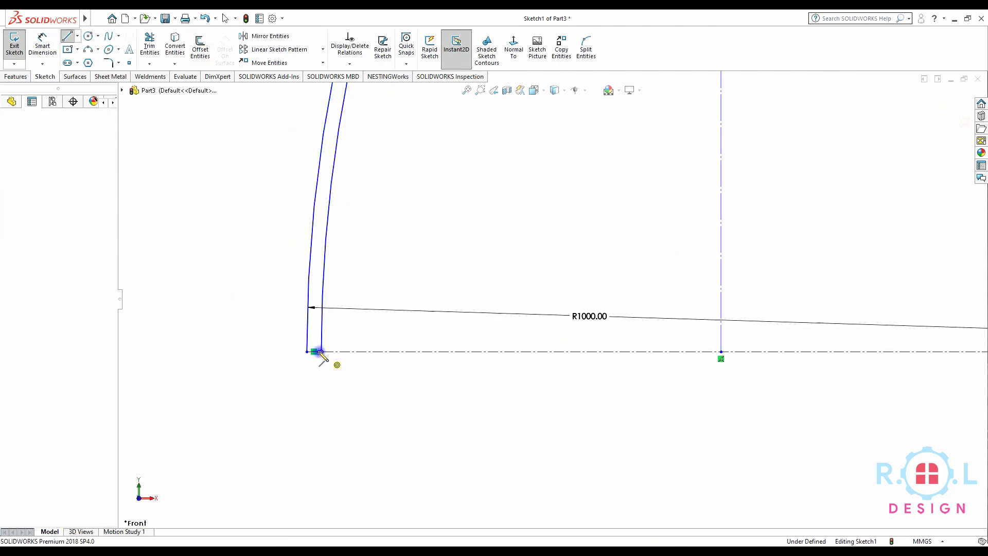
scroll(614, 380, up, 2)
scroll(727, 287, up, 2)
scroll(816, 247, down, 1)
scroll(880, 394, down, 3)
scroll(881, 393, down, 2)
scroll(691, 318, down, 2)
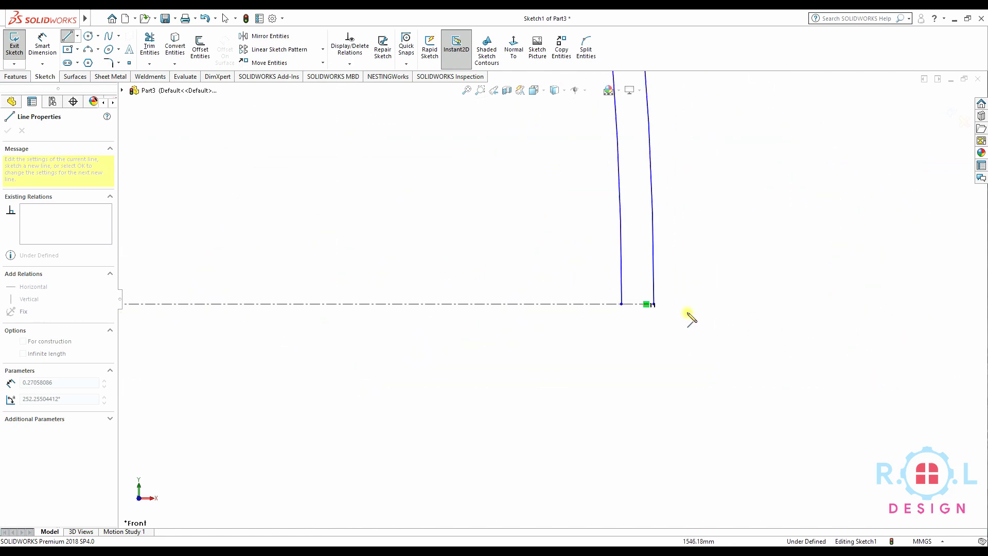
scroll(324, 307, up, 4)
scroll(329, 302, up, 3)
scroll(129, 227, down, 1)
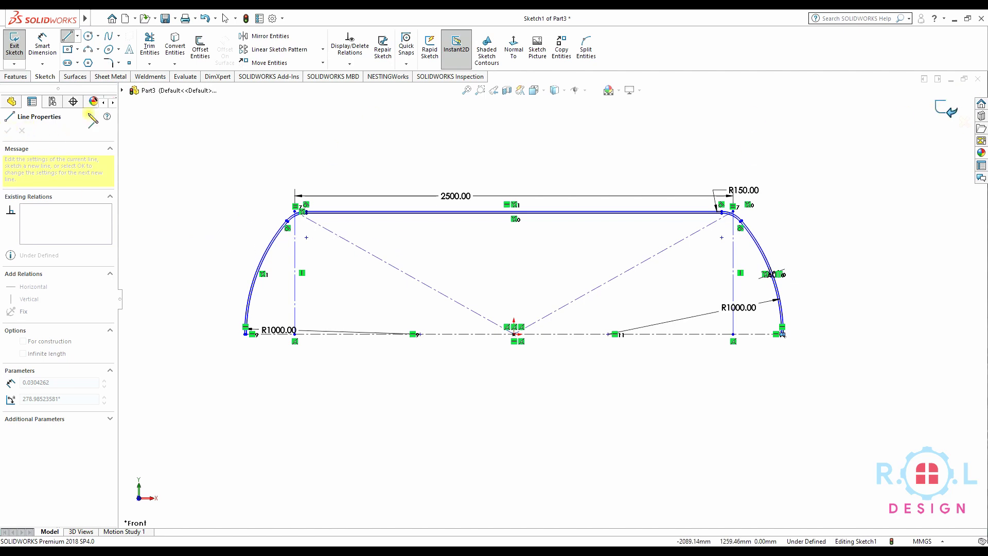
Set up a 360° revolved boss of the wall profile about the centerline.
click(20, 79)
click(51, 52)
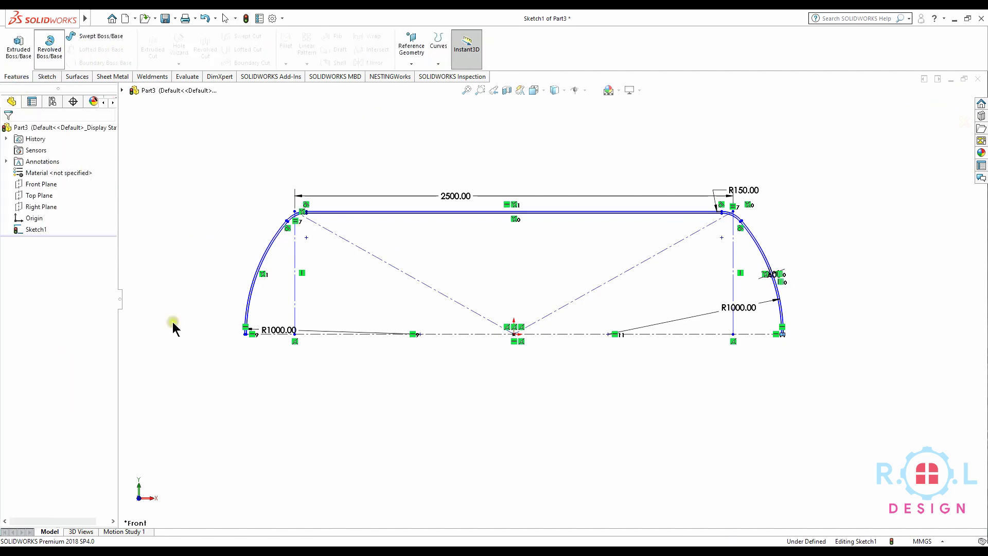
middle_drag(332, 353, 453, 375)
mouse_move(382, 365)
middle_down()
mouse_move(455, 406)
mouse_move(370, 400)
mouse_move(123, 266)
middle_up()
Accept the revolve about the centerline and view the tank from the front.
click(33, 161)
key(Return)
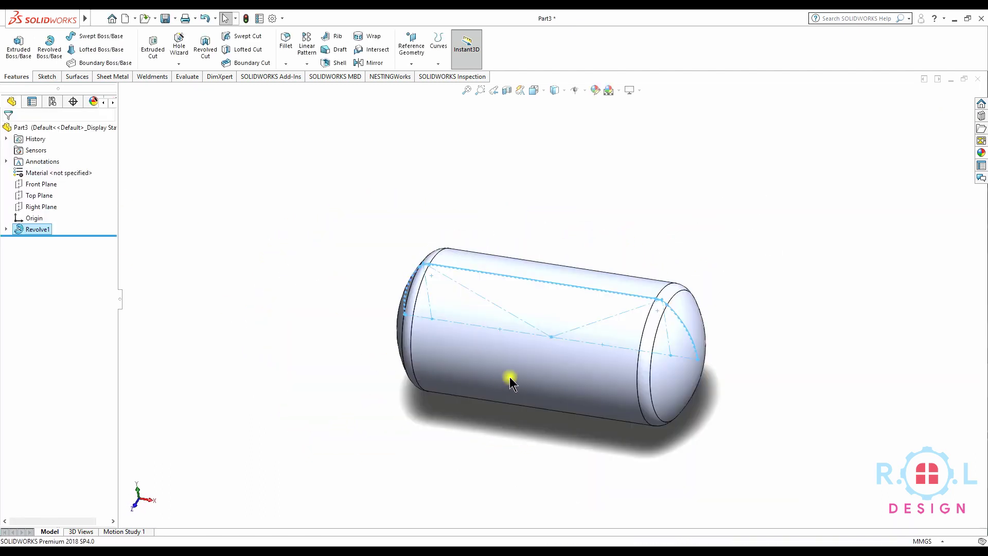
click(394, 417)
key(ctrl+1)
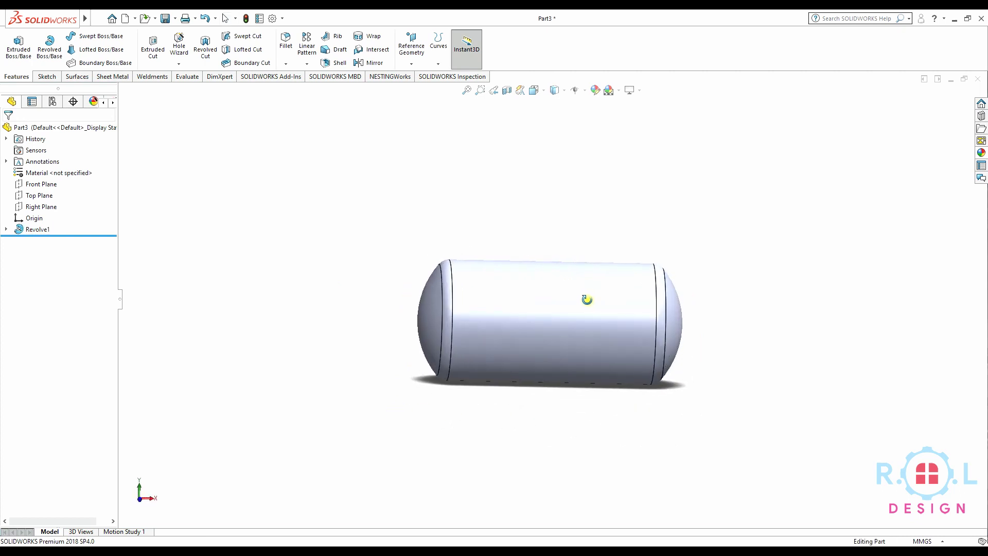
Apply the polished platinum appearance to the whole part.
click(981, 153)
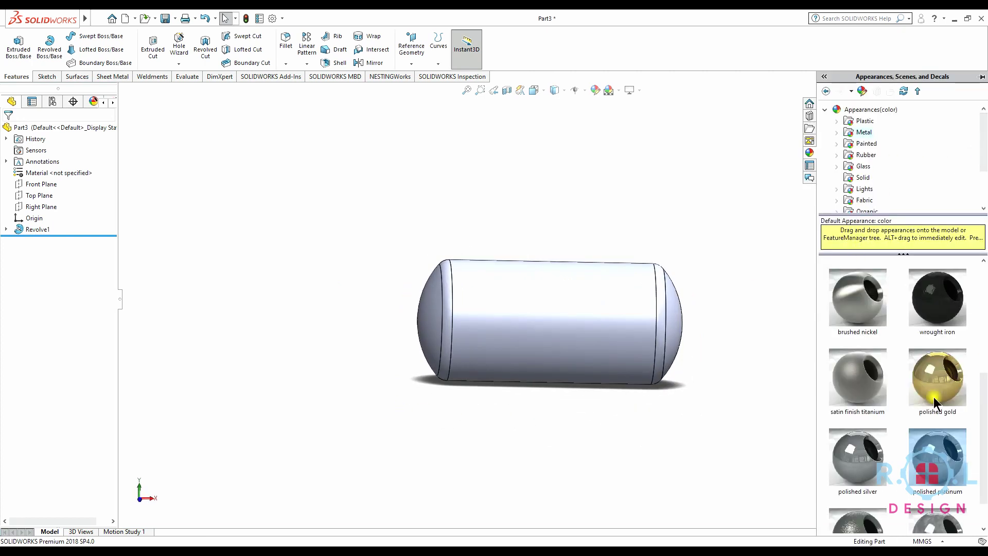
scroll(916, 455, down, 1)
mouse_move(936, 404)
mouse_down()
mouse_move(720, 356)
mouse_move(577, 304)
mouse_up()
click(584, 302)
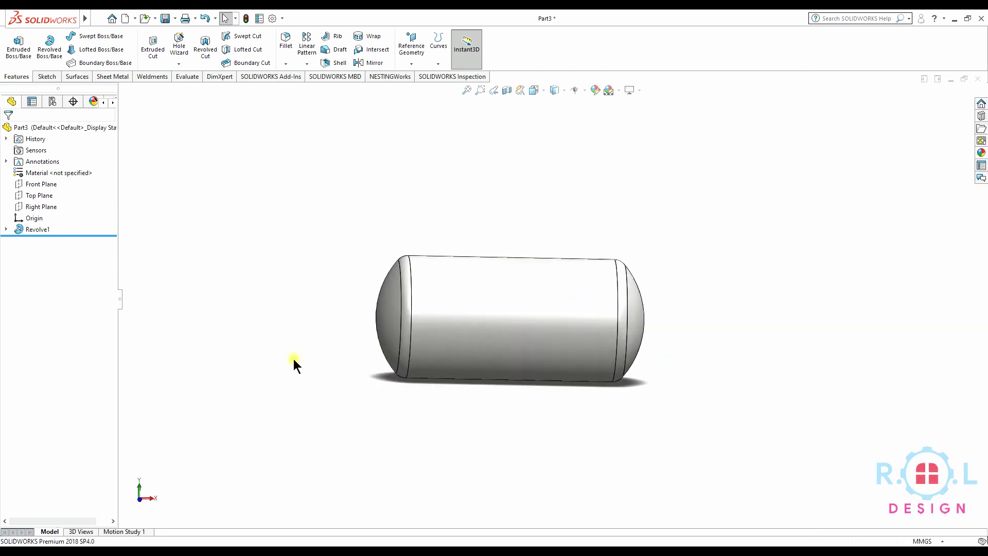
Start a sketch on the Right Plane and draw a horizontal line right of centre.
click(40, 206)
click(56, 190)
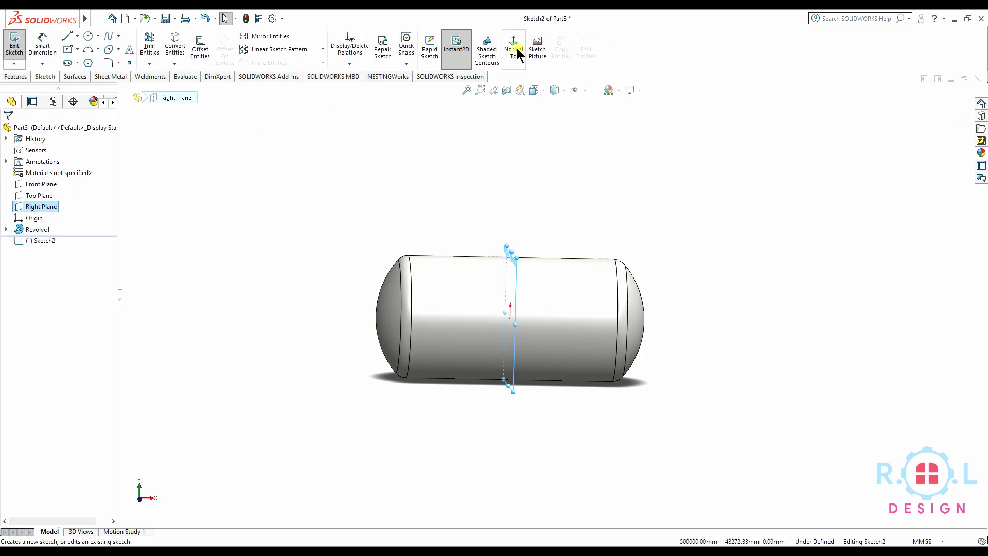
click(515, 50)
click(513, 51)
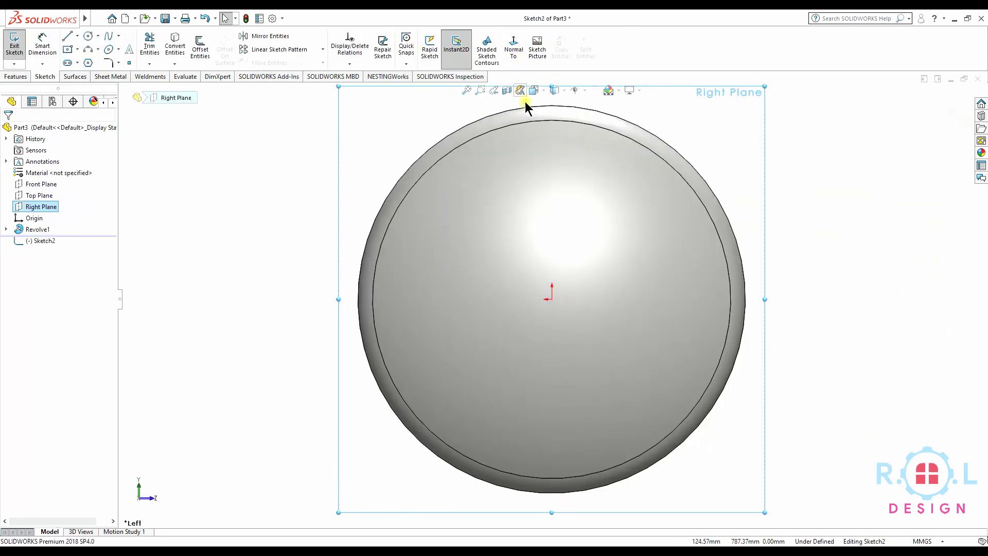
key(l)
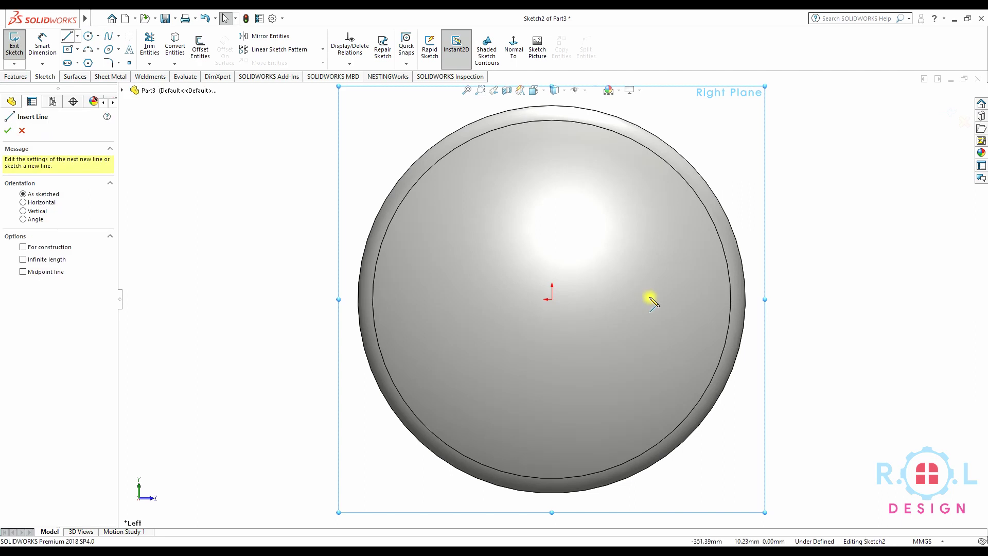
click(687, 299)
click(832, 299)
Dimension the line to 400 and delete the unwanted 1015.12 dimension.
click(42, 48)
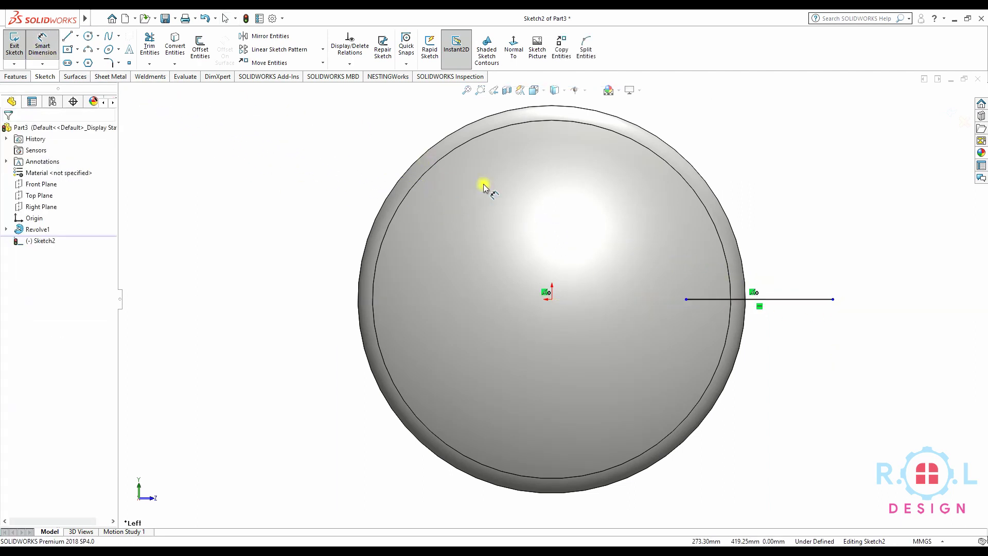
click(793, 301)
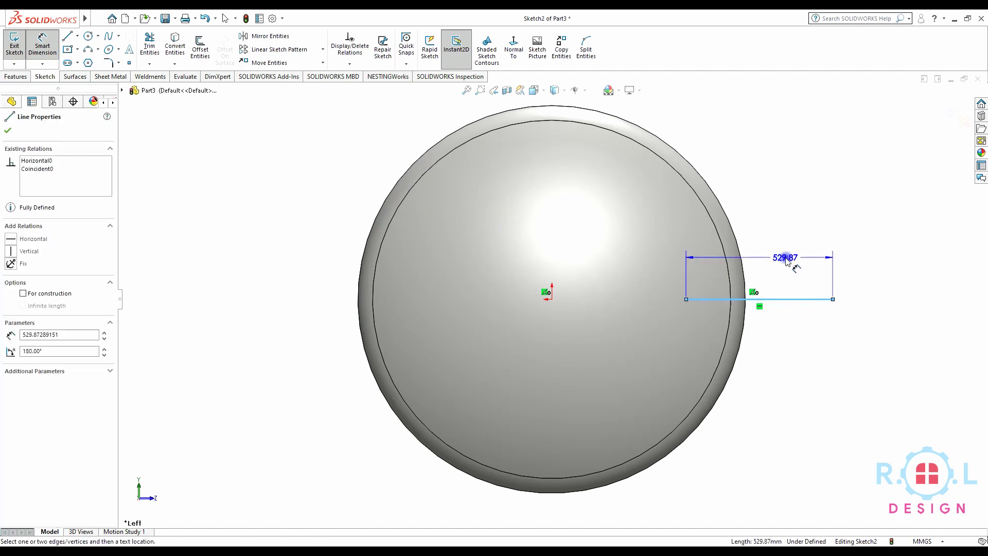
click(784, 258)
text(400)
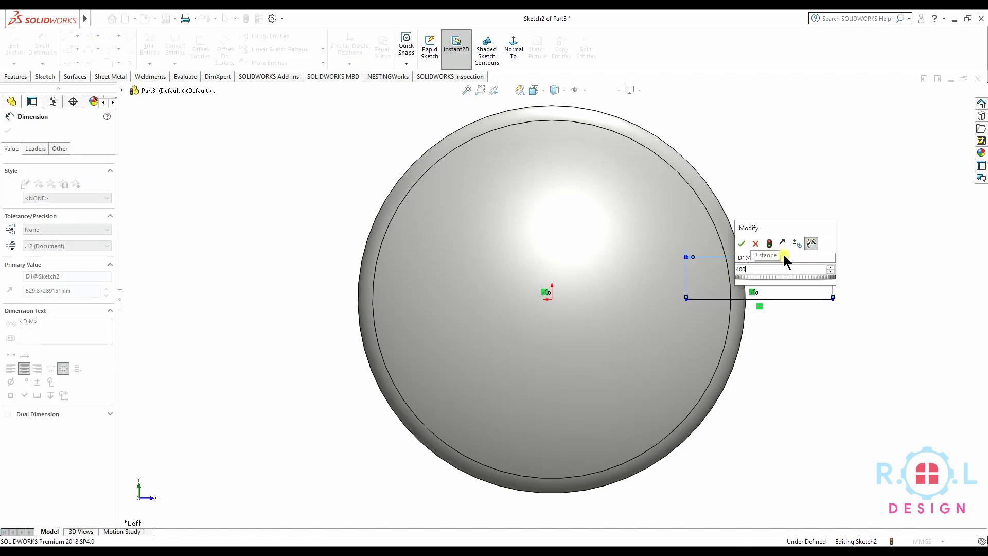
key(Return)
drag(722, 297, 552, 299)
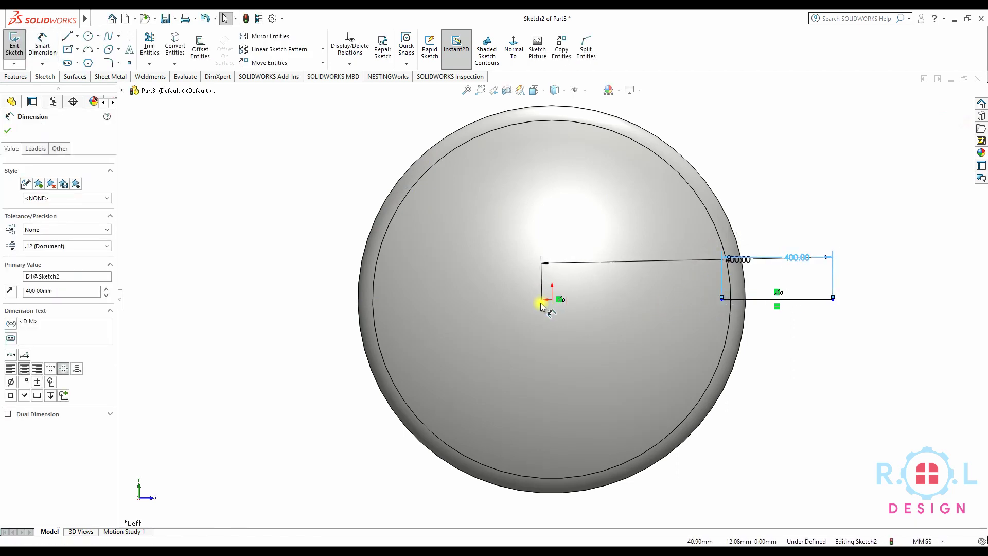
drag(749, 269, 751, 222)
key(Delete)
Dimension the line 500 from the origin and 400 long, then exit the sketch.
click(42, 44)
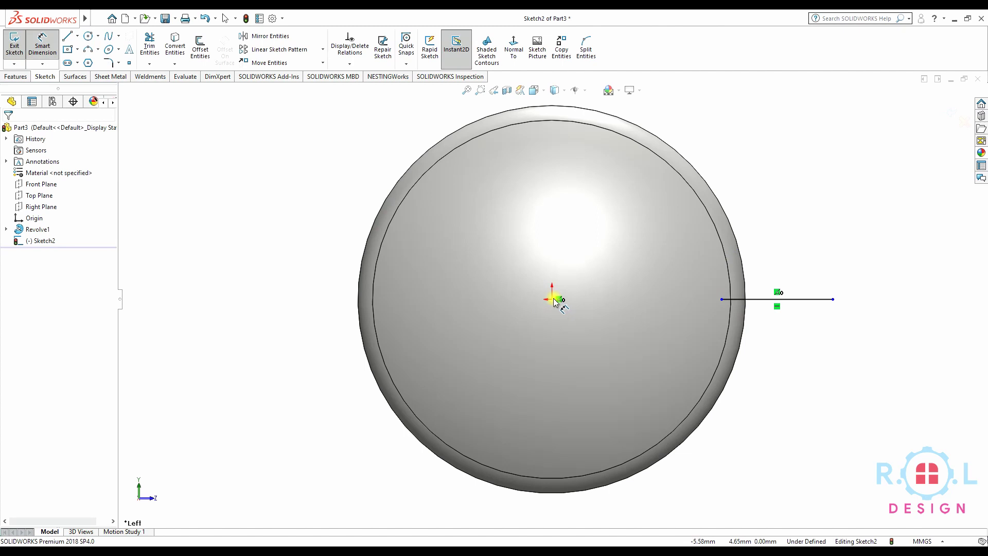
click(552, 299)
click(721, 303)
click(623, 340)
text(500)
key(Return)
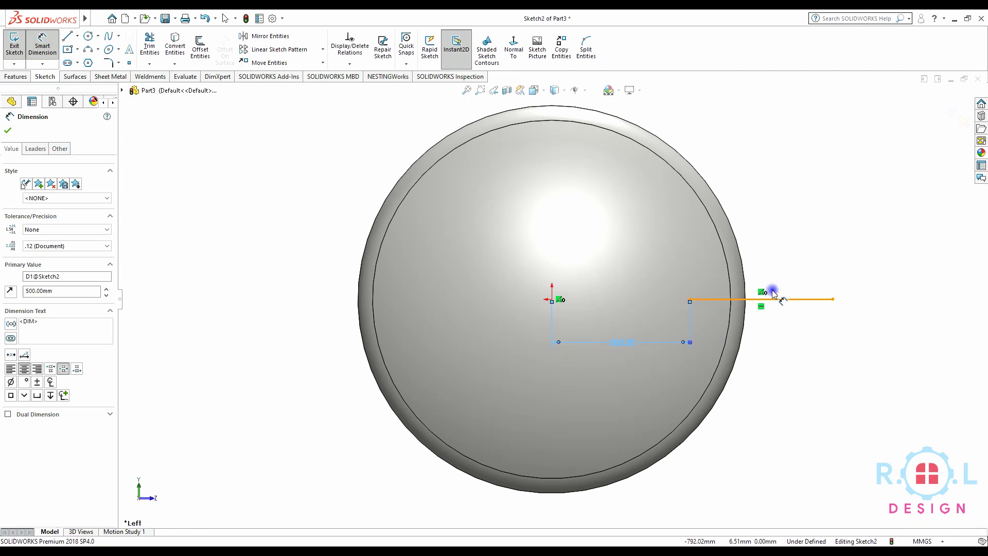
click(772, 292)
click(771, 267)
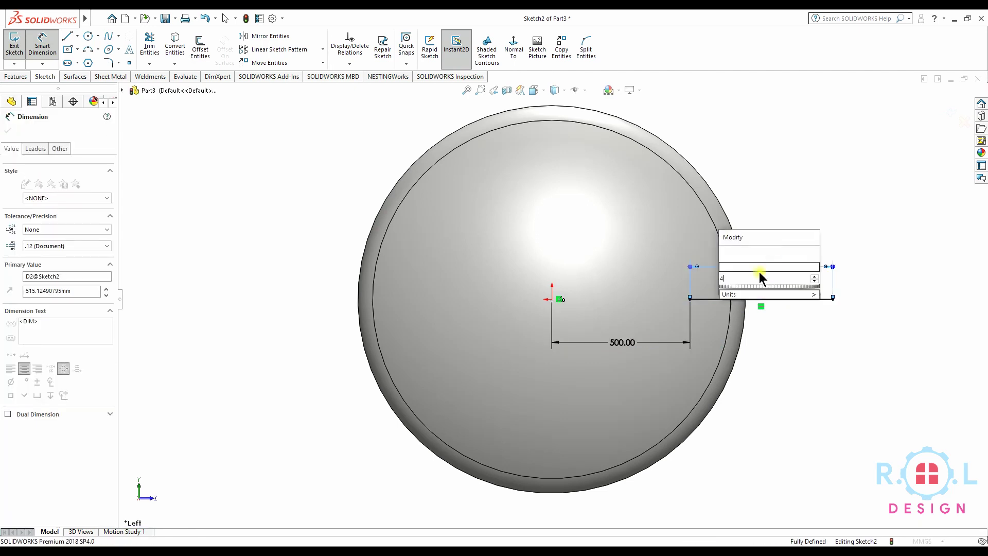
text(400)
key(Return)
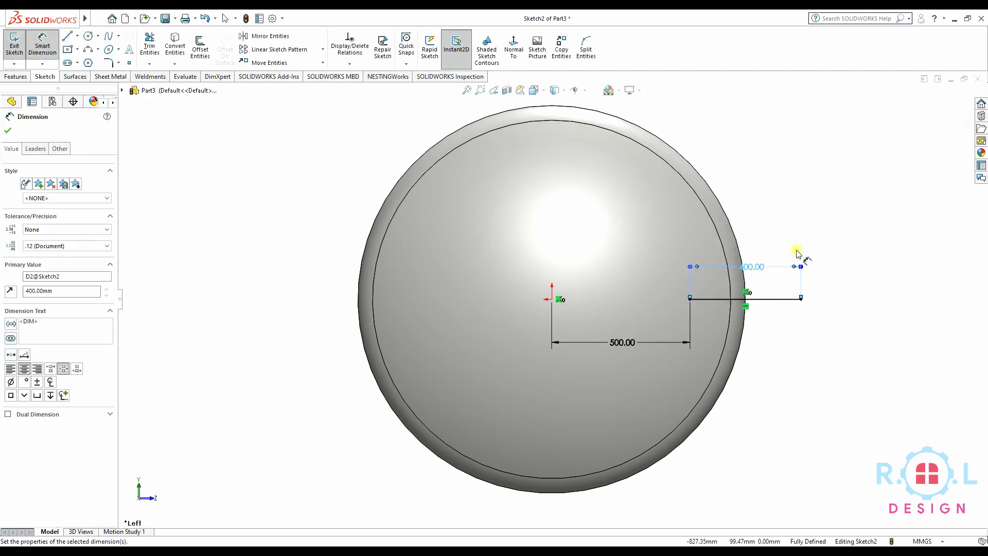
click(735, 317)
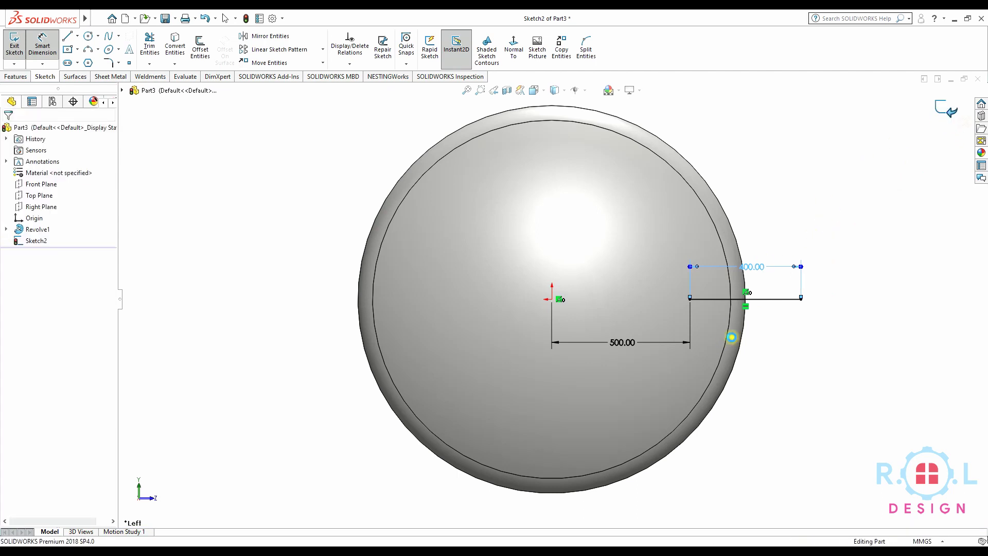
key(ctrl+b)
middle_drag(779, 344, 690, 370)
scroll(713, 331, up, 2)
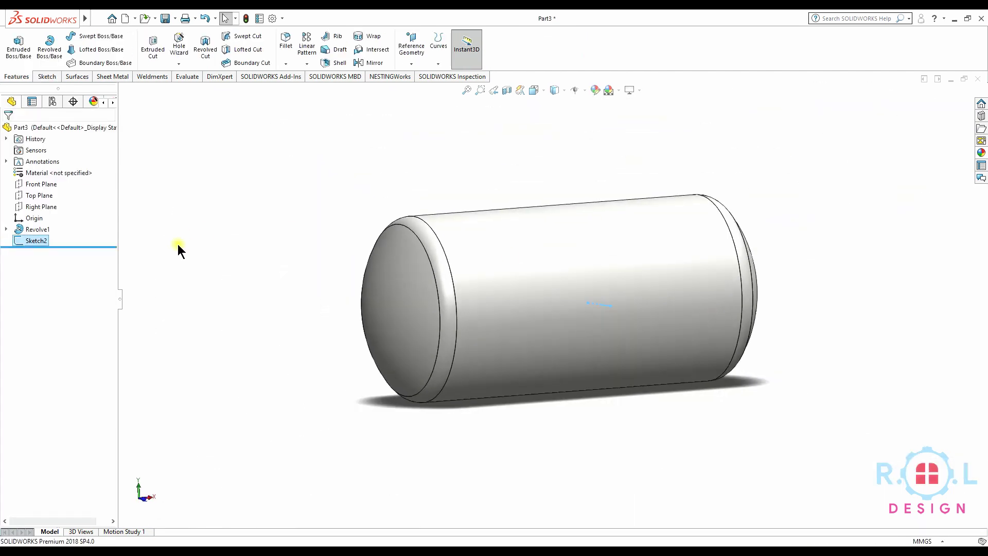
Add a 610.0x9.5 CHS circular hollow section structural member along Sketch2's line.
click(136, 78)
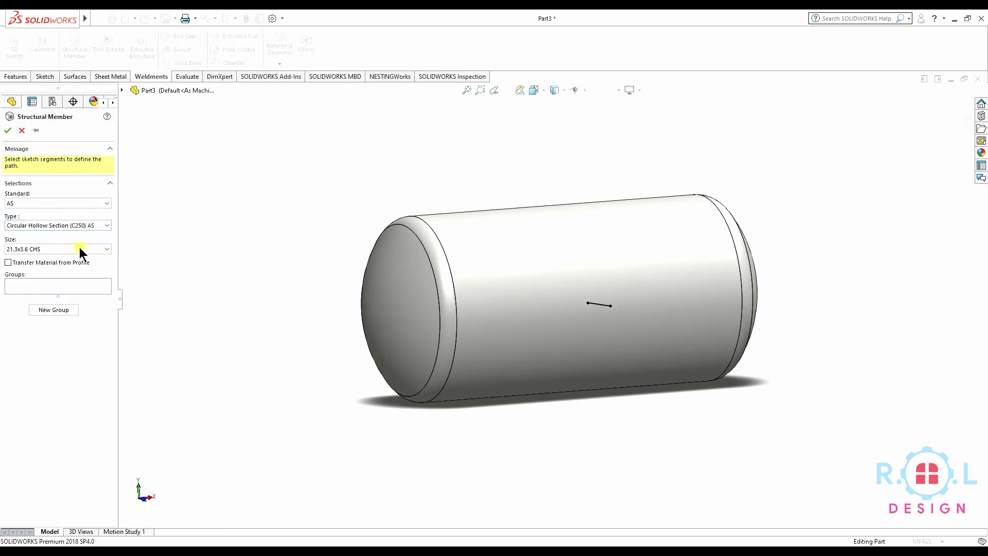
click(86, 225)
click(82, 234)
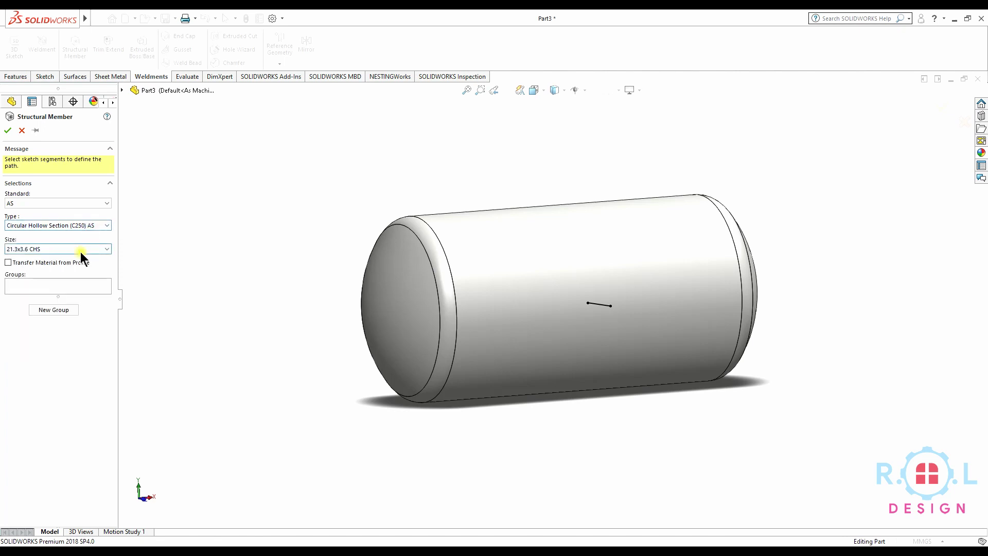
click(34, 490)
middle_drag(581, 376, 662, 319)
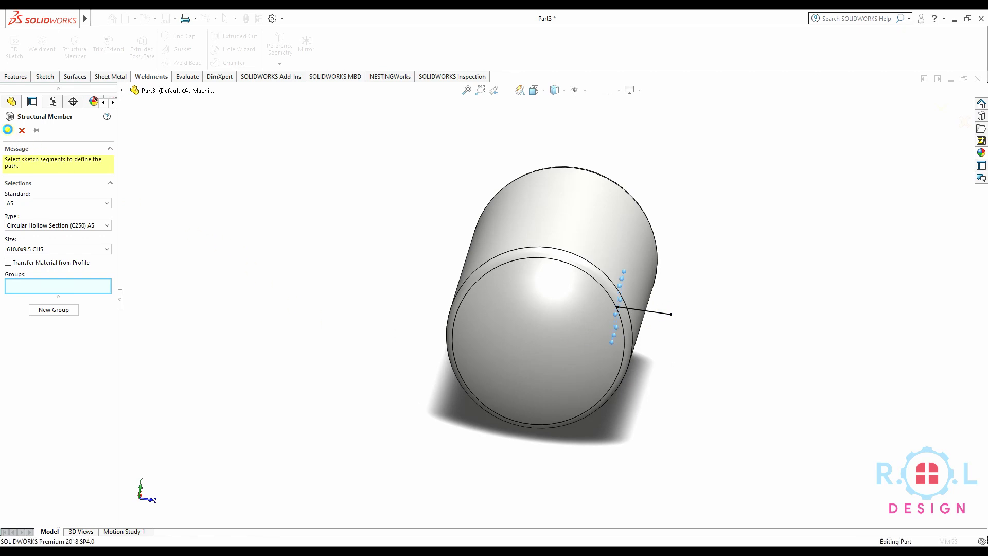
click(645, 310)
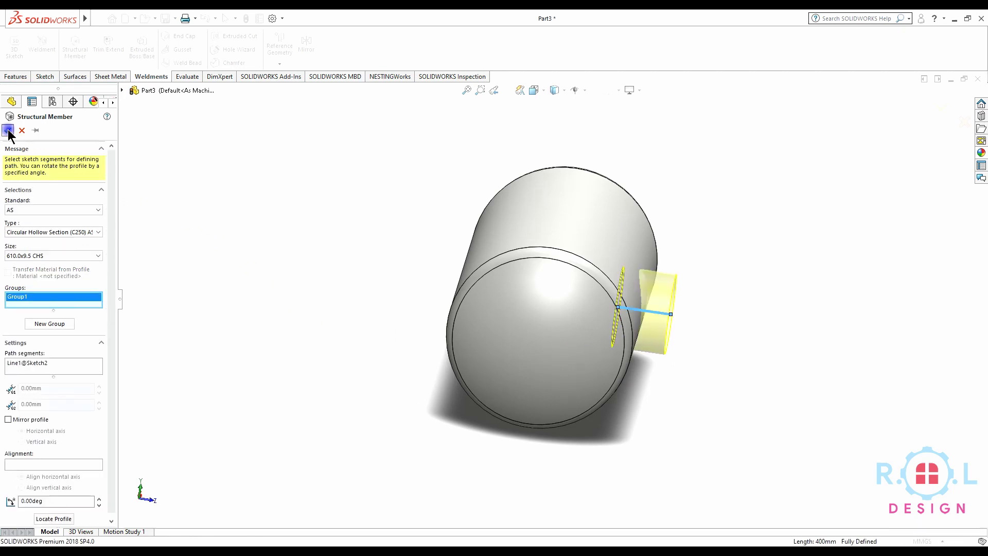
key(Return)
middle_drag(793, 289, 578, 312)
scroll(579, 313, down, 5)
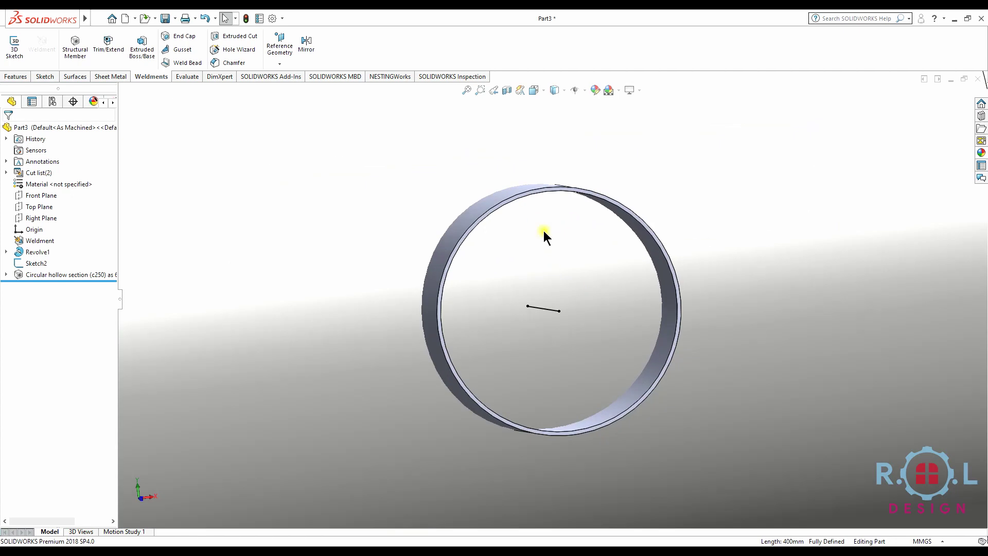
Sketch on the pipe's end face and convert its outer edge into sketch geometry.
scroll(543, 231, down, 3)
mouse_move(564, 255)
middle_down()
mouse_move(534, 205)
mouse_move(561, 249)
middle_up()
scroll(566, 222, down, 3)
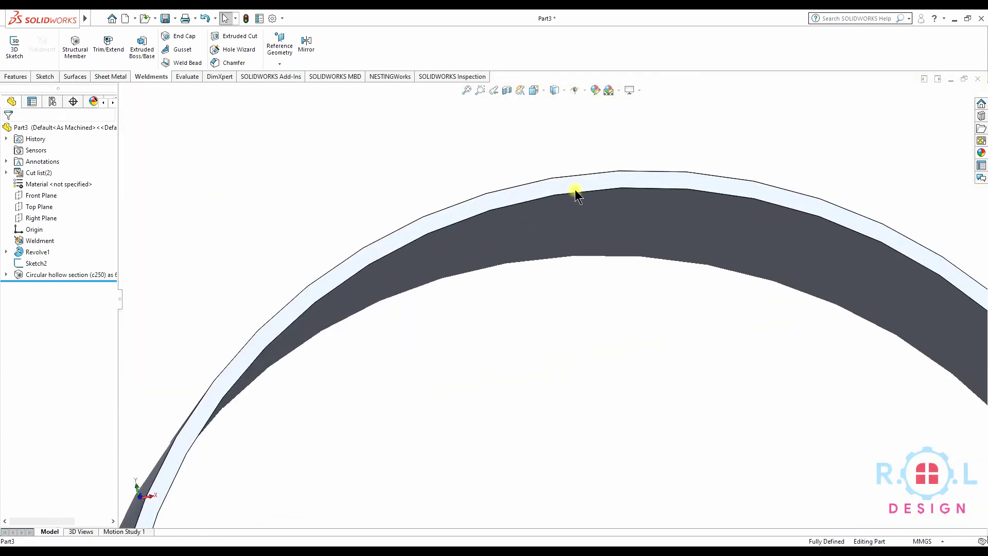
click(578, 186)
click(616, 135)
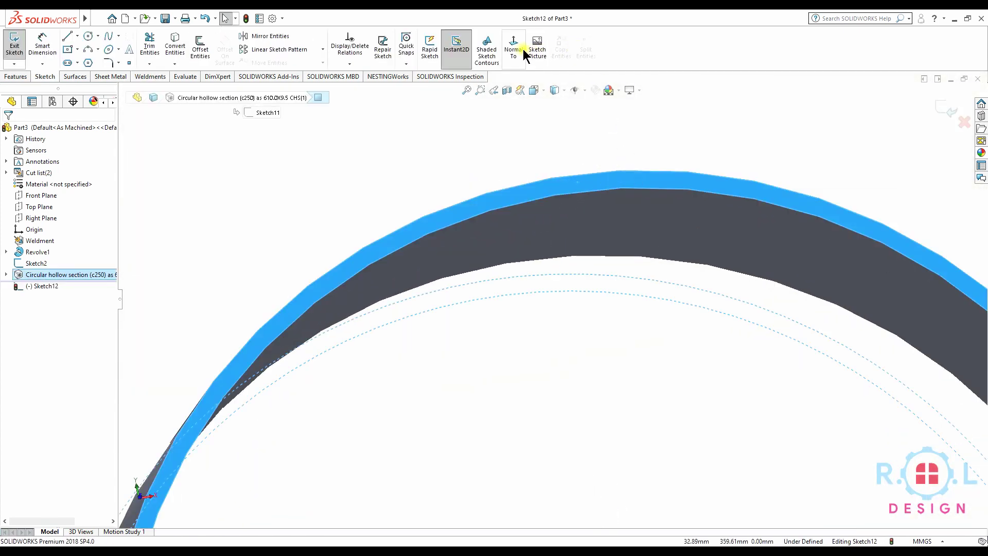
click(515, 49)
scroll(610, 343, down, 3)
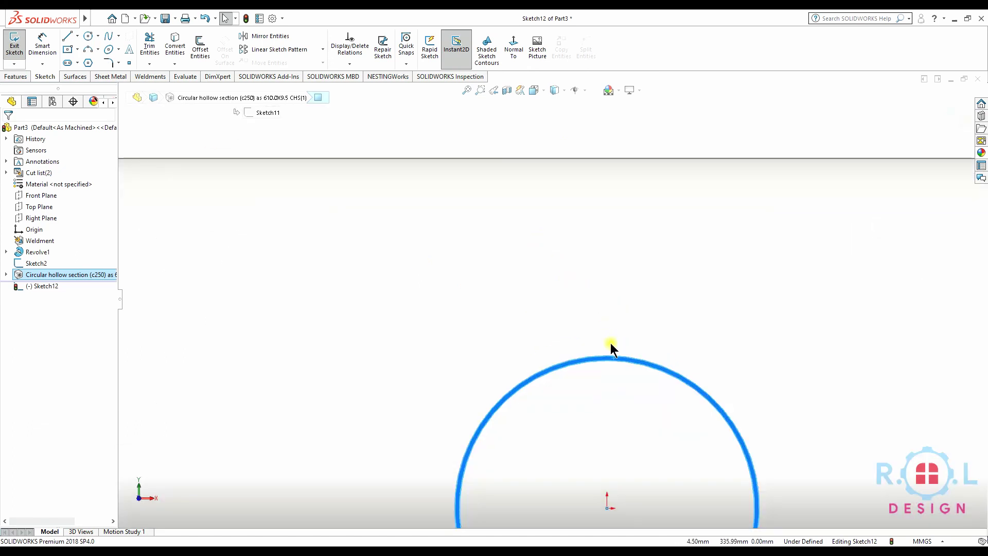
scroll(604, 361, down, 1)
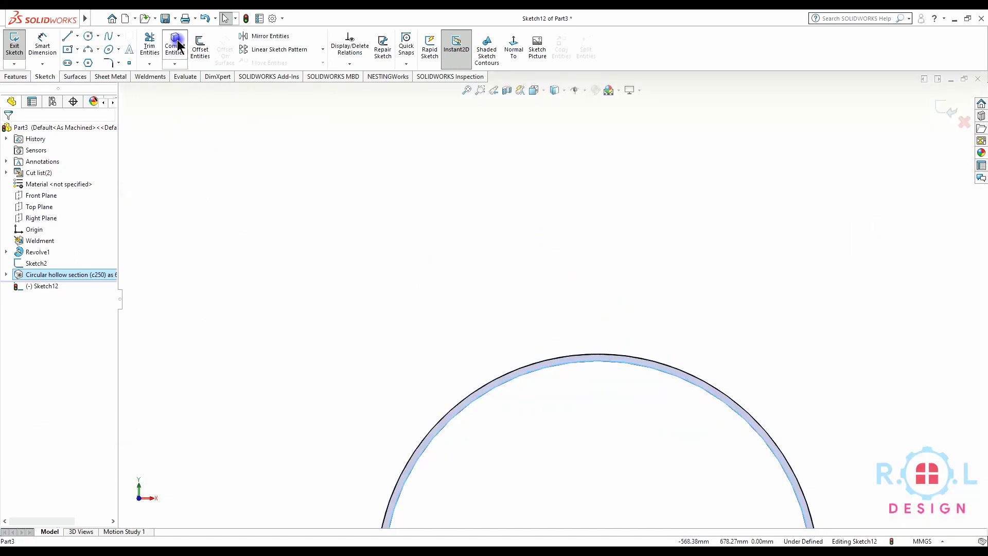
click(177, 45)
scroll(447, 328, up, 2)
Extrude-cut the converted circle 622 mm deep through the tank wall.
click(12, 78)
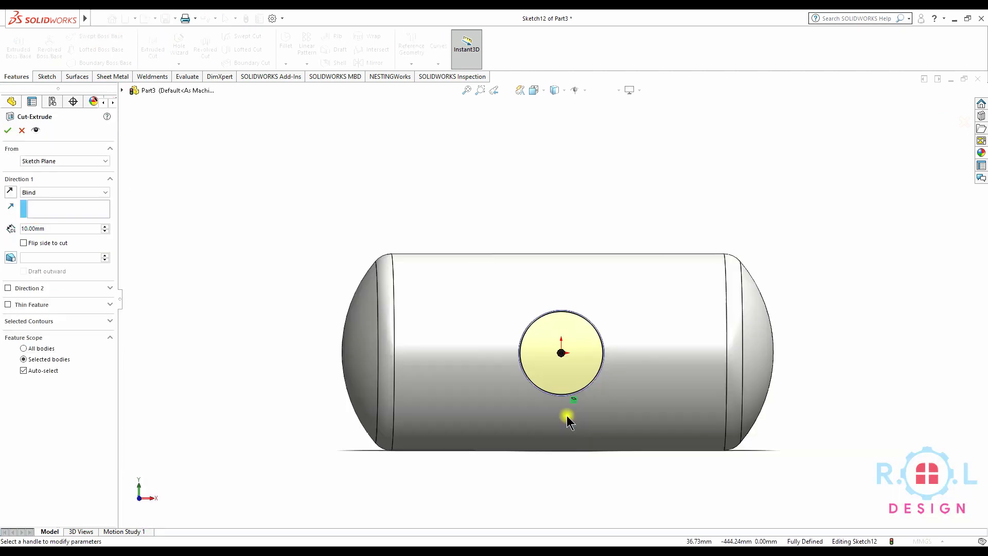
drag(656, 375, 572, 355)
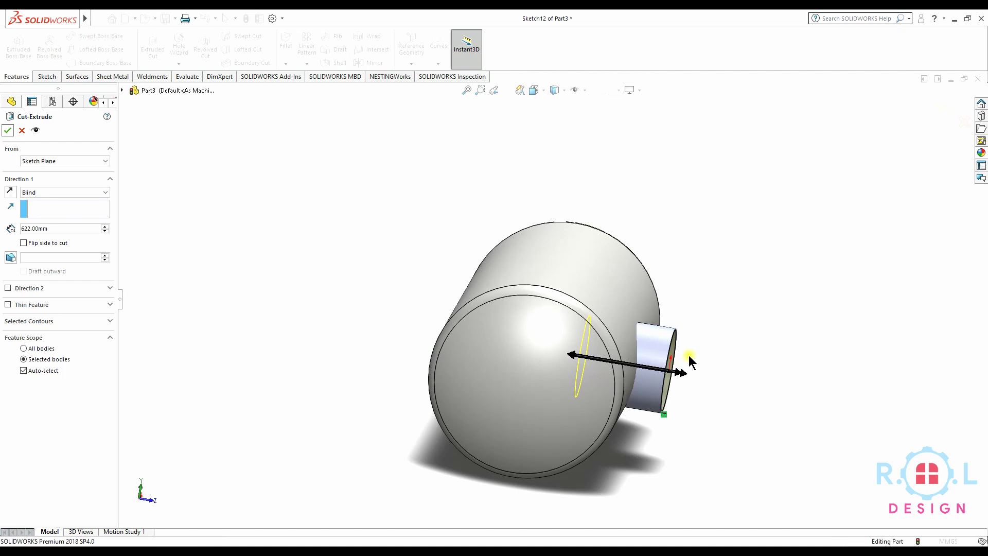
key(Return)
scroll(637, 353, up, 5)
middle_drag(637, 353, 821, 286)
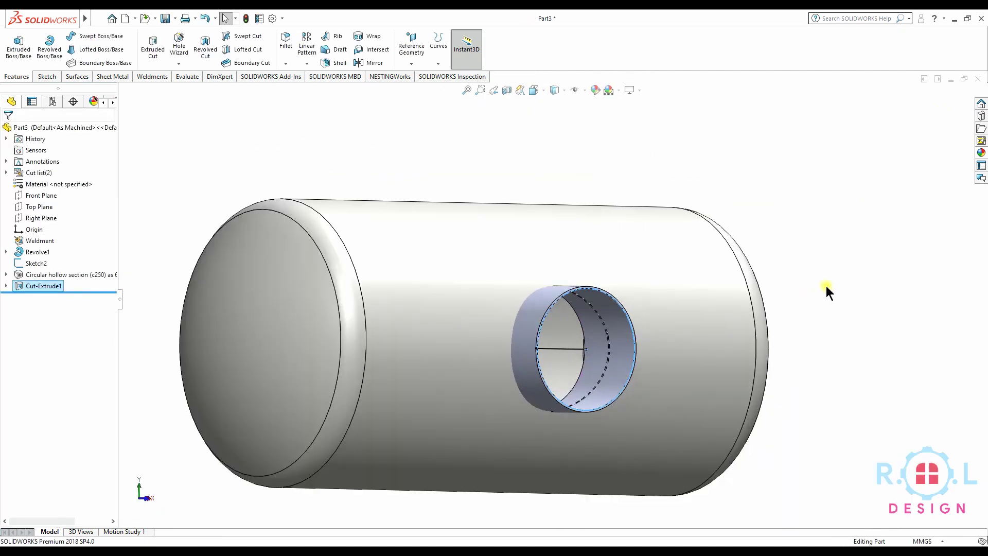
Trim the side nozzle pipe at the shell face, discarding the part inside the vessel.
scroll(575, 365, up, 5)
middle_drag(574, 366, 520, 361)
scroll(489, 368, down, 3)
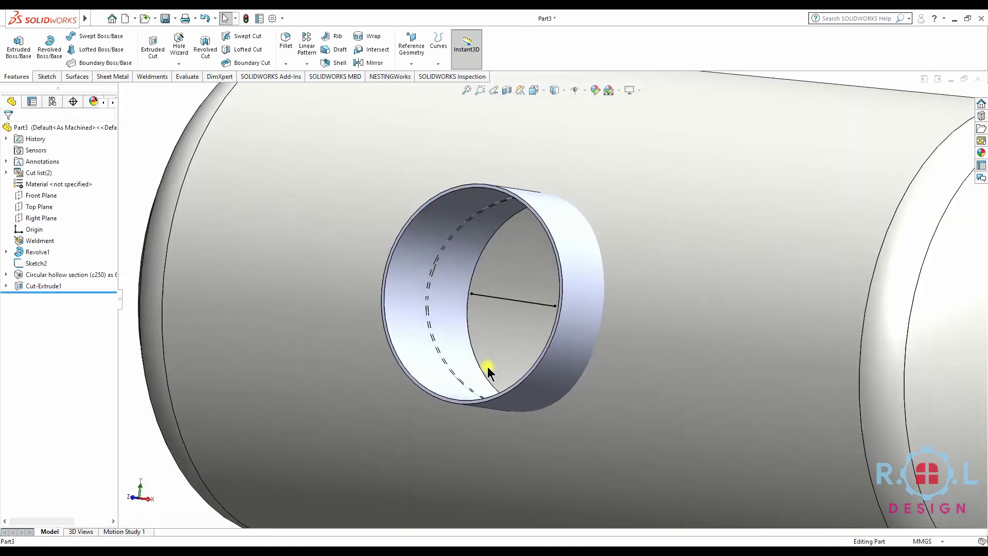
scroll(486, 404, up, 3)
scroll(483, 398, down, 5)
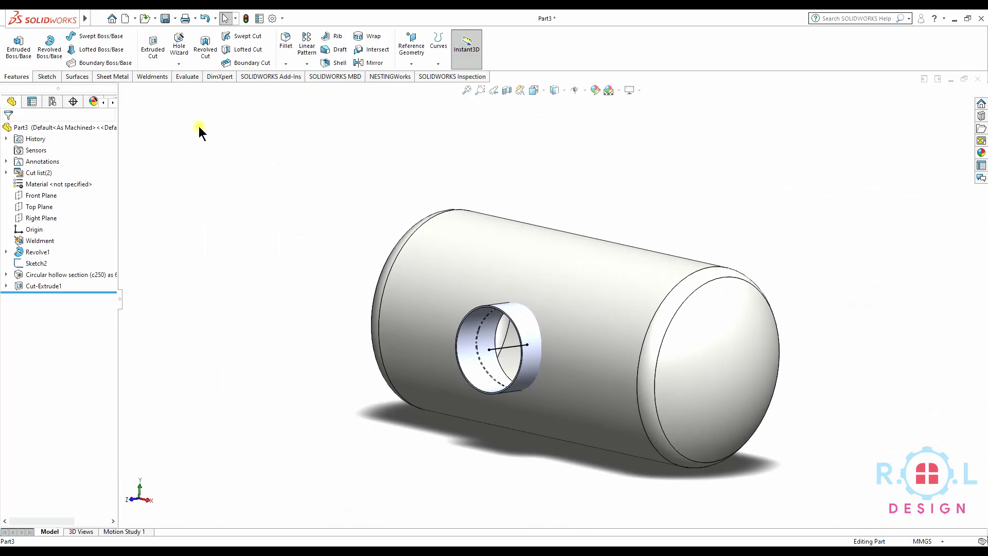
click(137, 75)
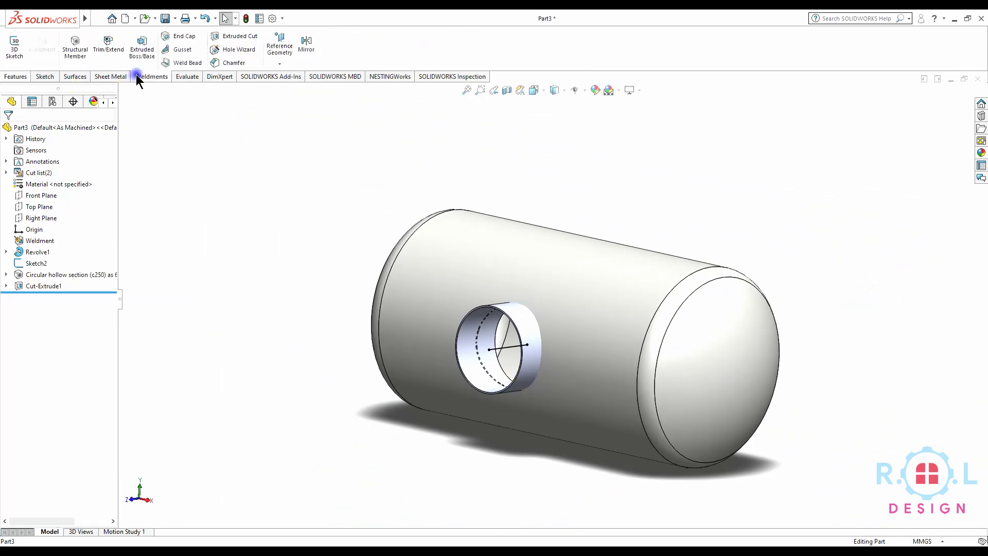
click(107, 45)
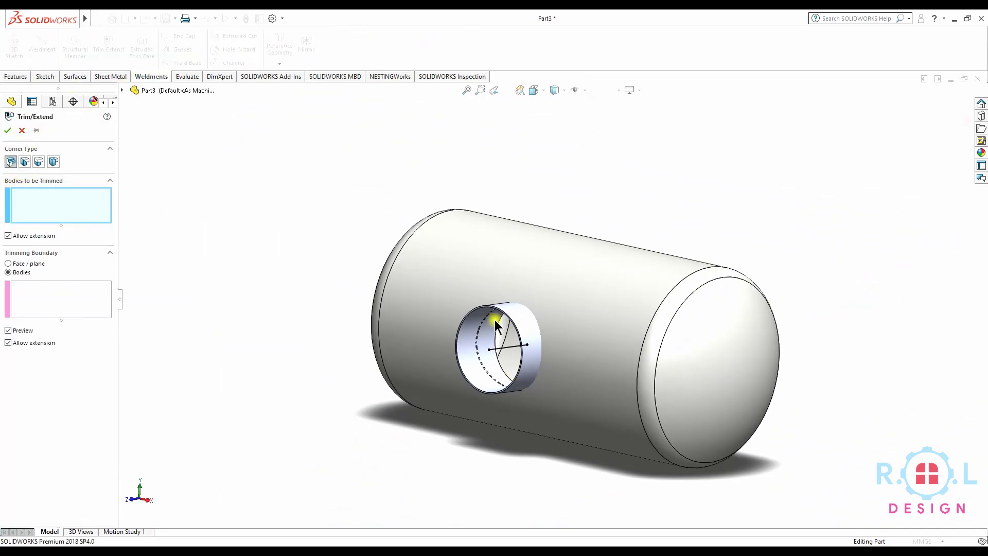
click(519, 321)
click(75, 315)
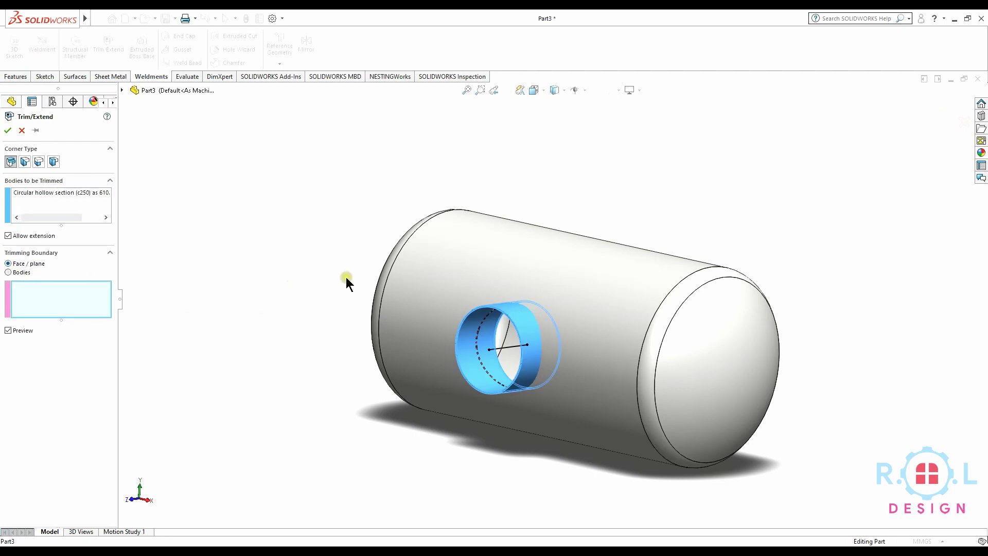
click(452, 277)
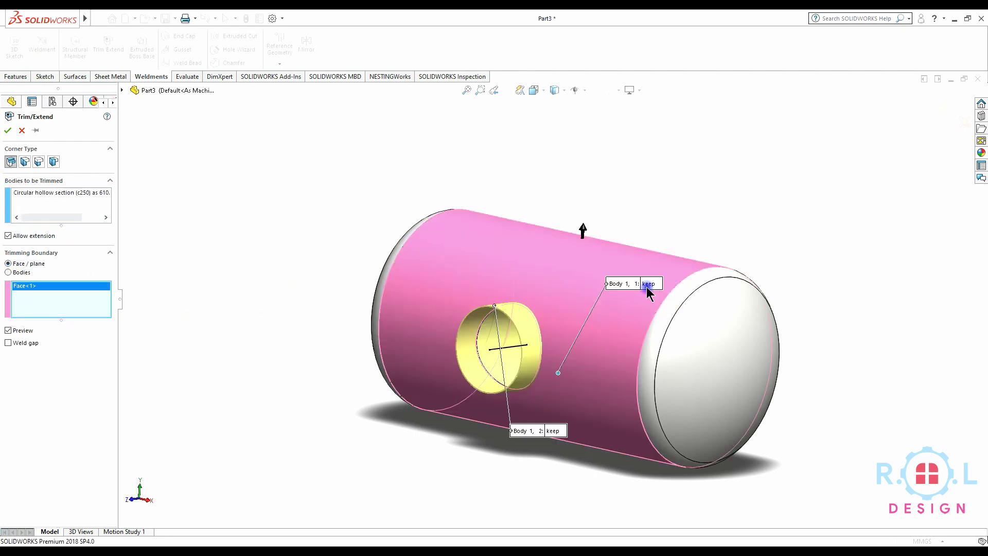
click(649, 283)
right_click(226, 297)
Orbit toward the nozzle opening and select its inner circular edge.
mouse_move(416, 443)
middle_down()
mouse_move(480, 425)
mouse_move(602, 335)
middle_up()
scroll(602, 335, up, 5)
click(559, 259)
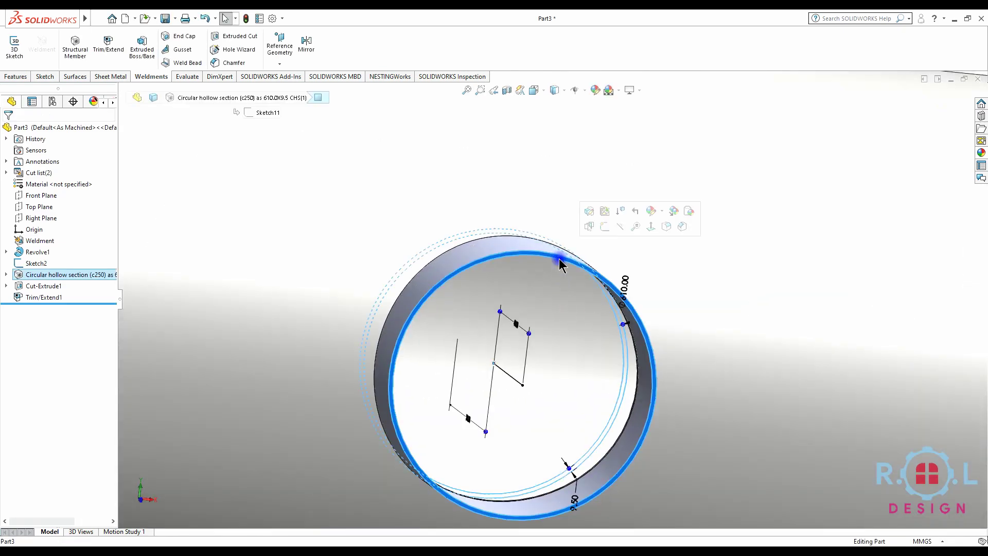
Start Sketch13 on the nozzle end face and view it normal to.
click(609, 233)
scroll(535, 247, up, 5)
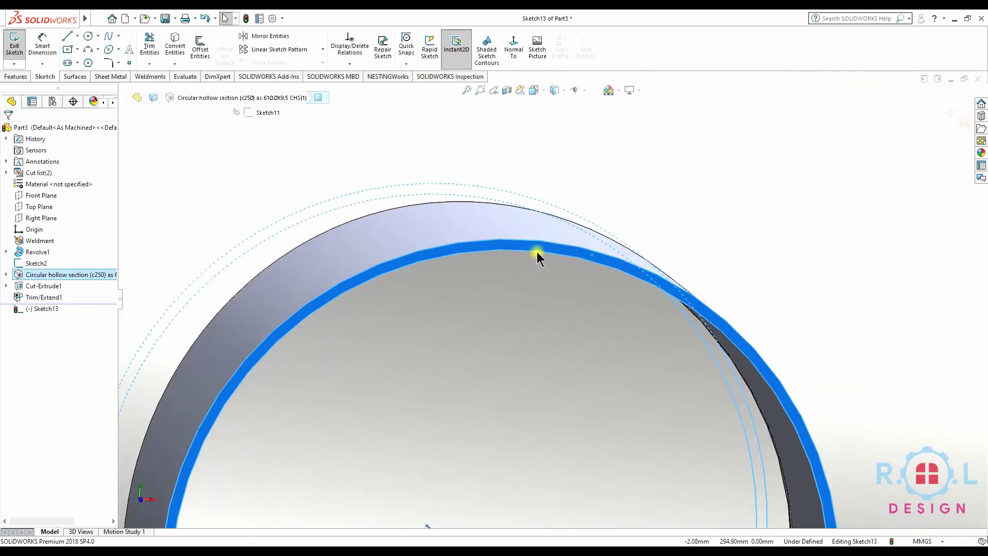
click(537, 253)
click(536, 252)
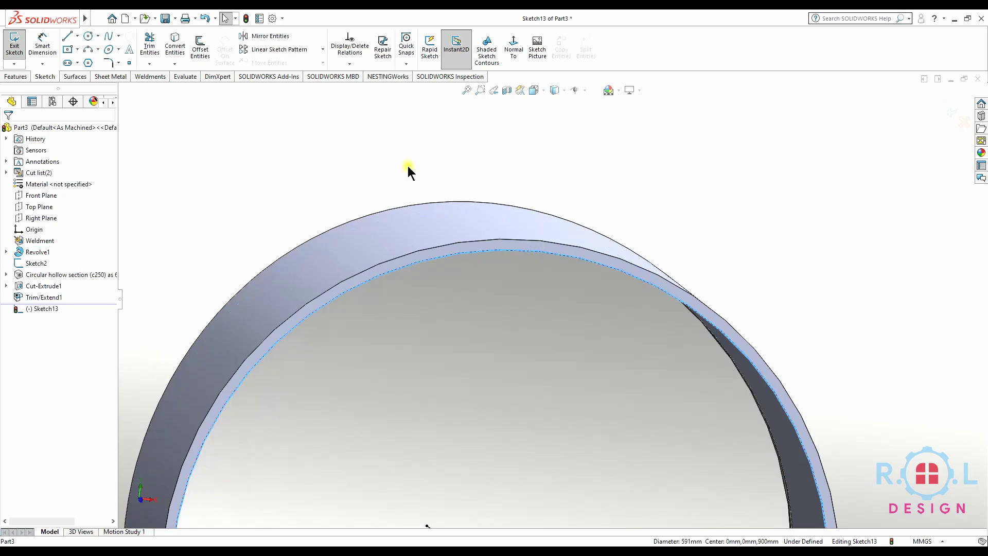
click(512, 55)
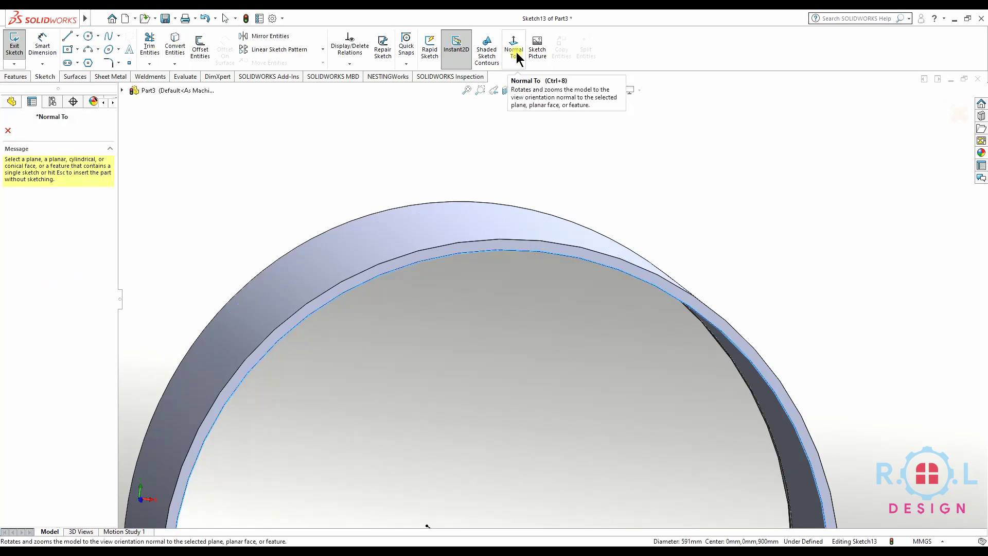
click(507, 271)
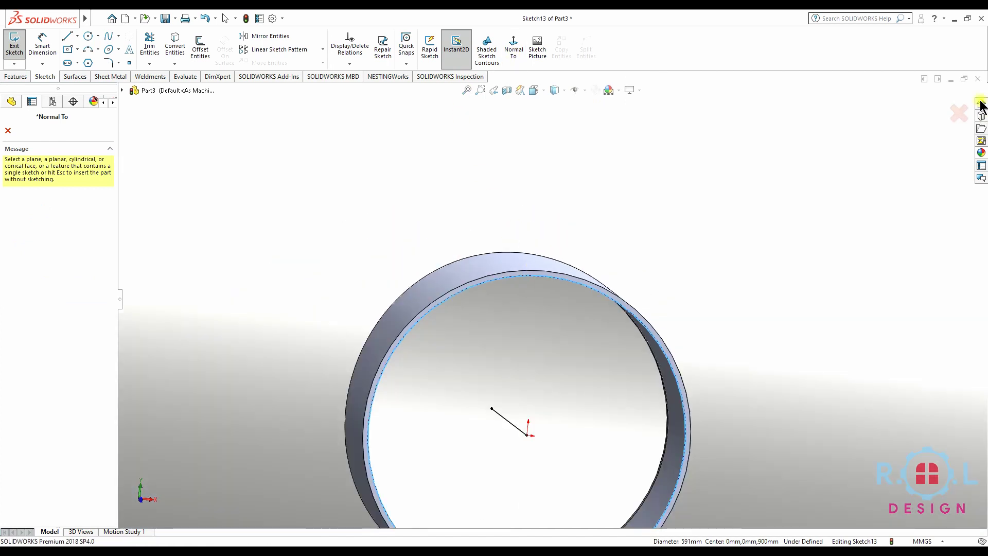
click(958, 115)
click(44, 309)
click(85, 301)
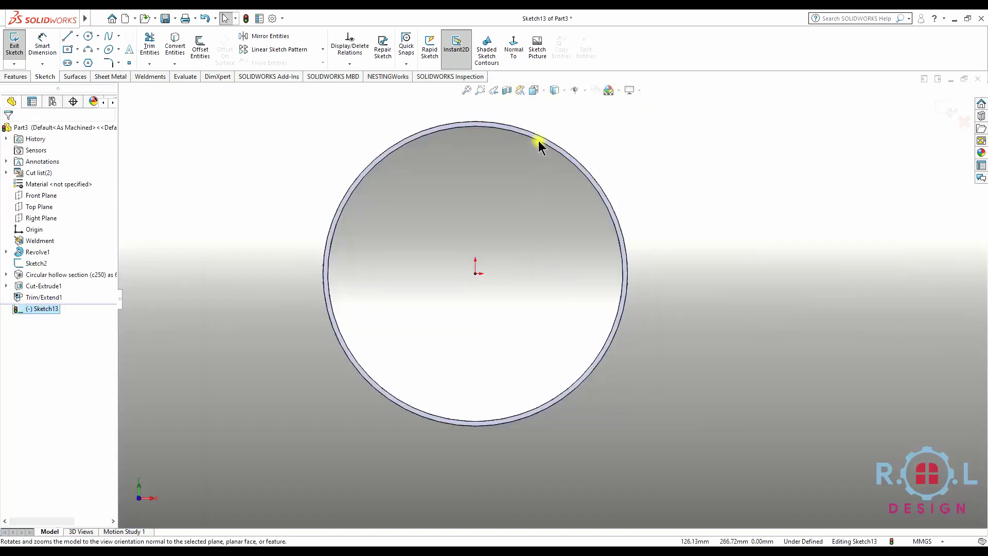
Convert the 591 mm inner circle and offset it 45 mm outward.
click(536, 140)
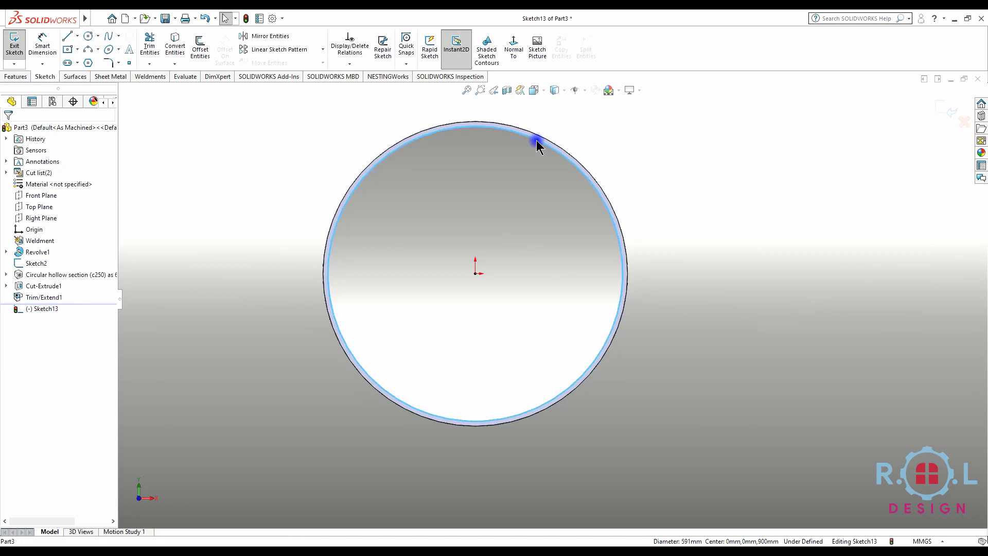
click(173, 42)
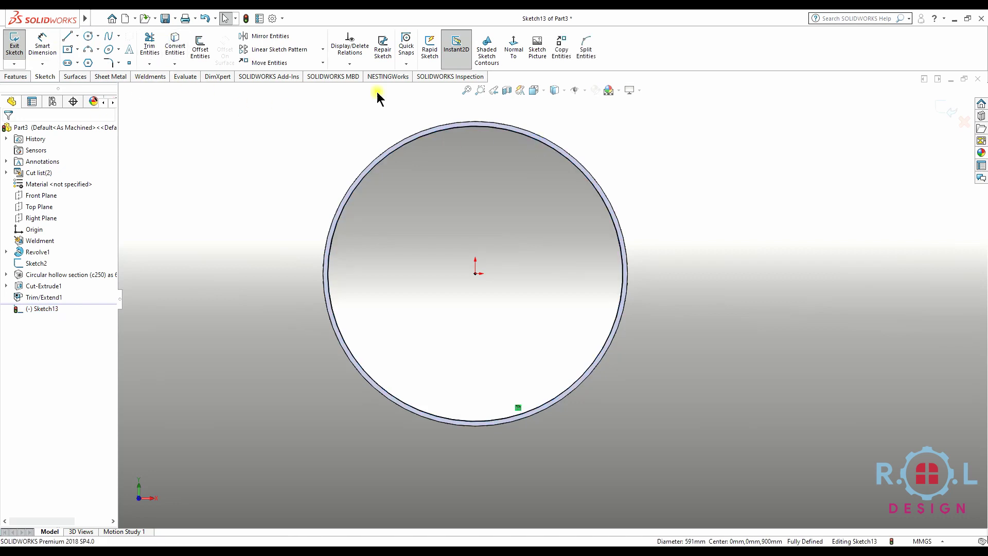
click(200, 46)
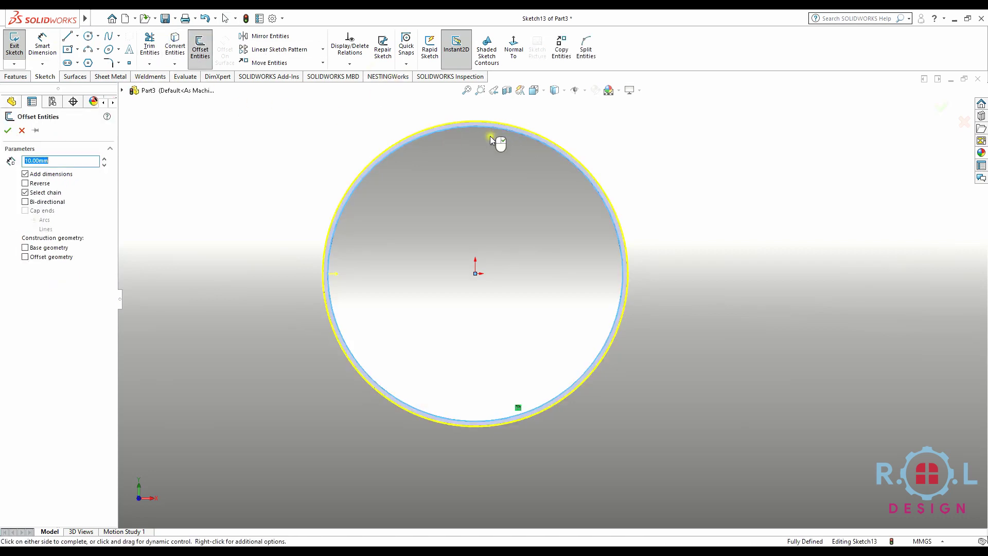
key(Return)
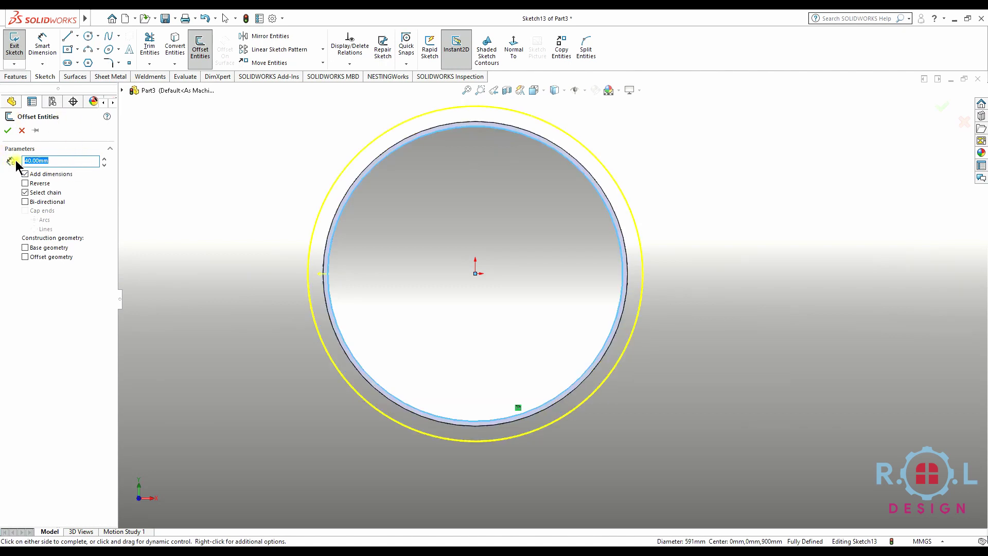
text(5)
key(Return)
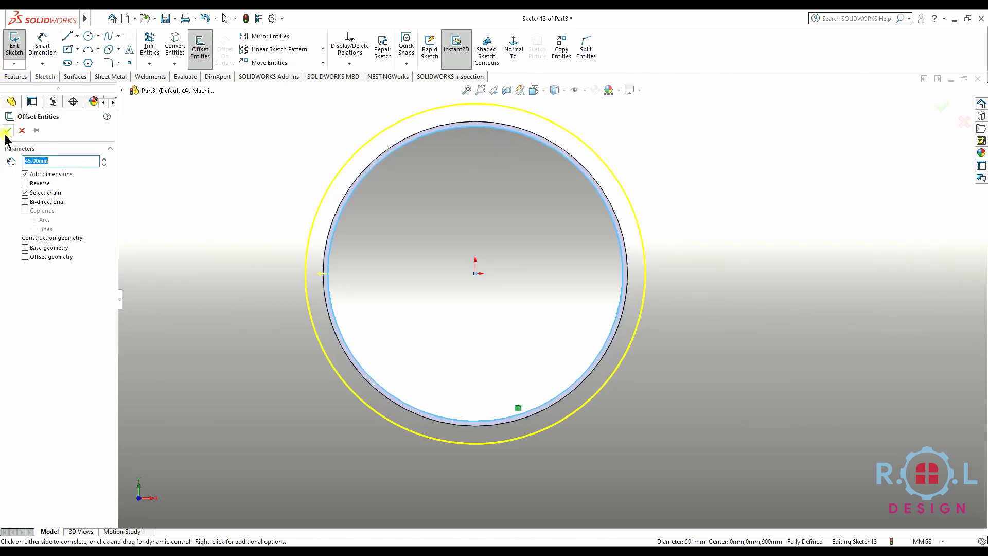
click(7, 131)
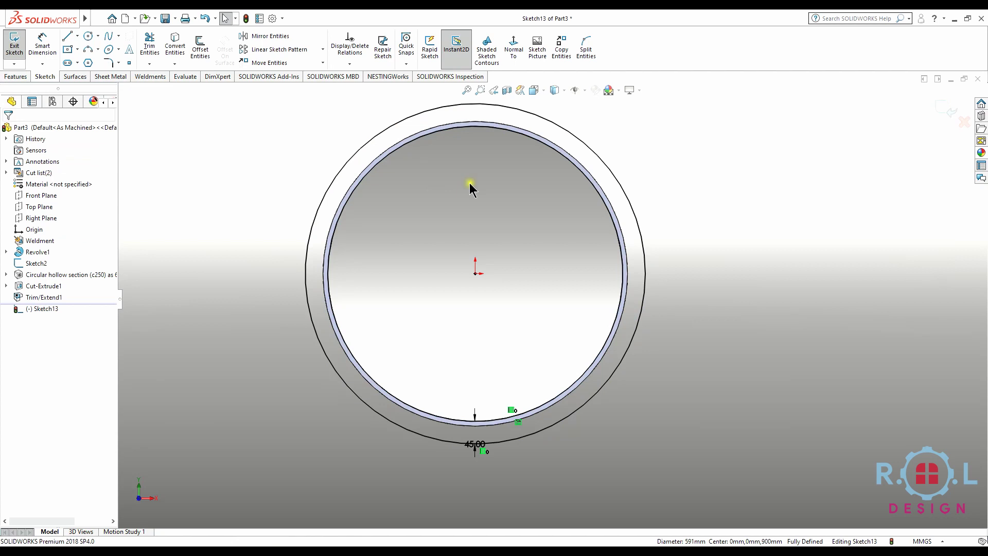
click(105, 77)
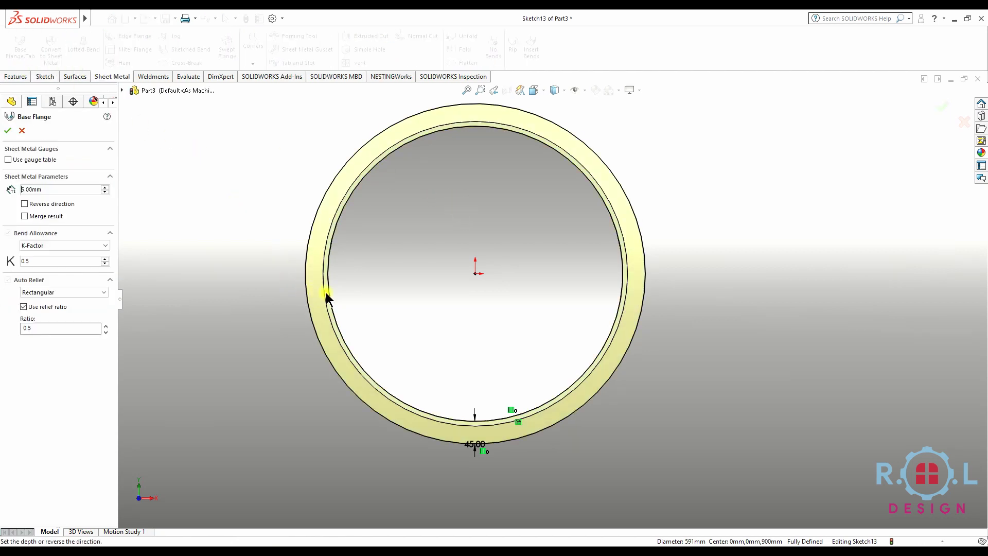
Create a 10 mm Base-Flange from Sketch13 with reversed thickness, then hide Sketch2.
scroll(787, 314, down, 5)
scroll(621, 237, down, 3)
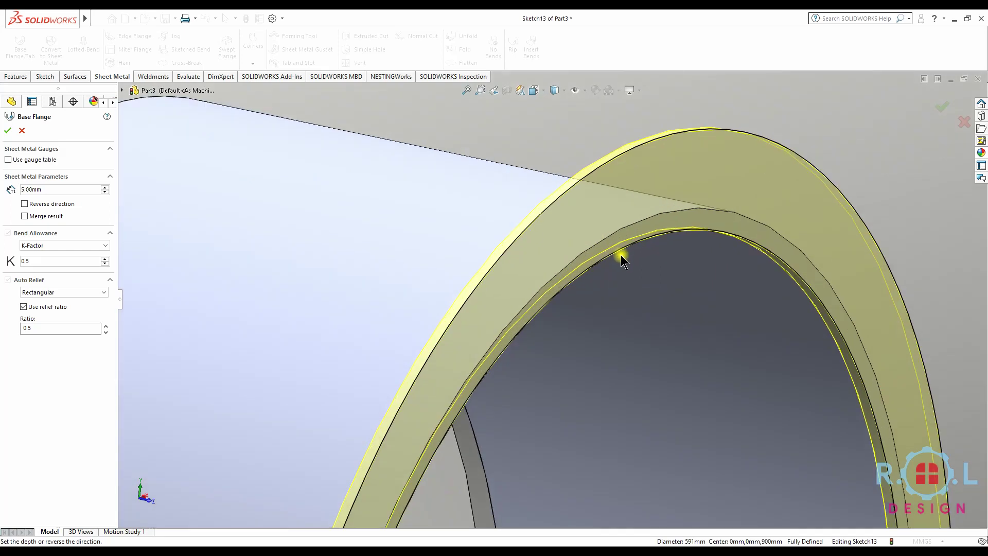
scroll(623, 258, down, 2)
mouse_move(624, 261)
middle_down()
mouse_move(640, 273)
mouse_move(618, 268)
middle_up()
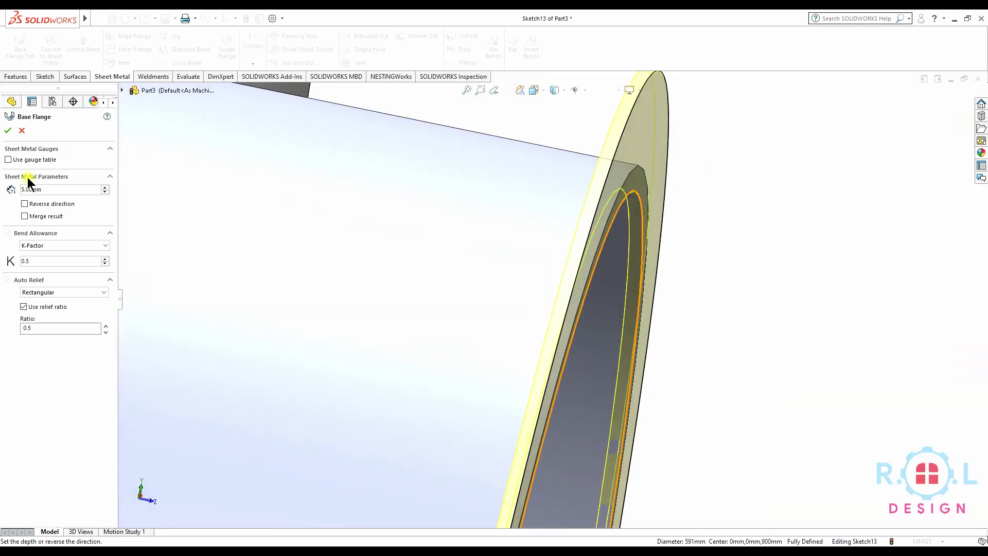
click(24, 204)
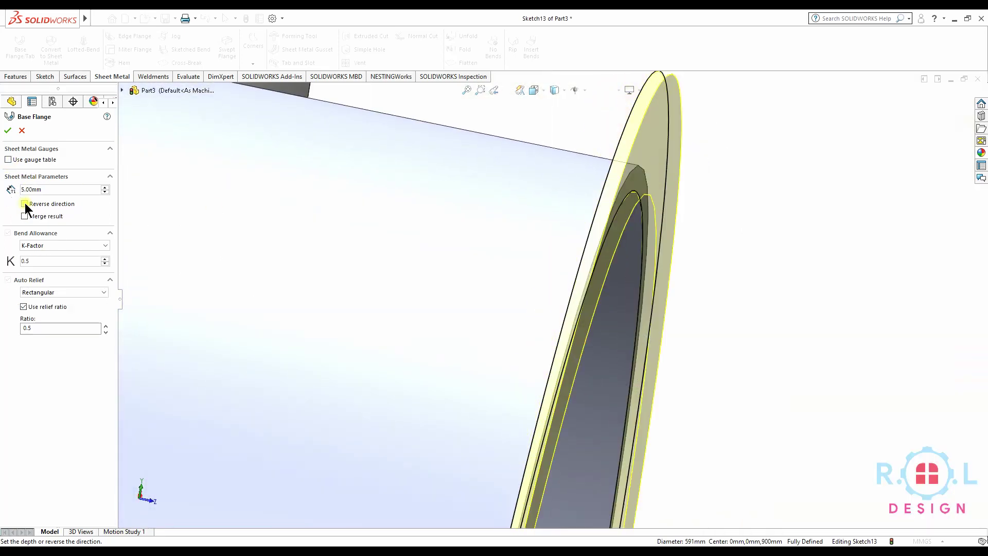
key(Return)
click(6, 131)
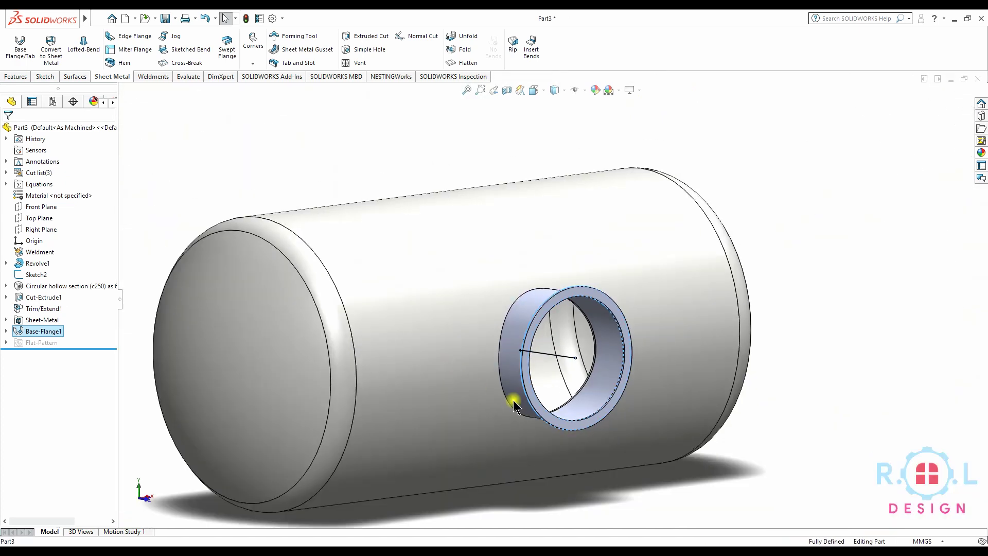
middle_drag(507, 397, 469, 410)
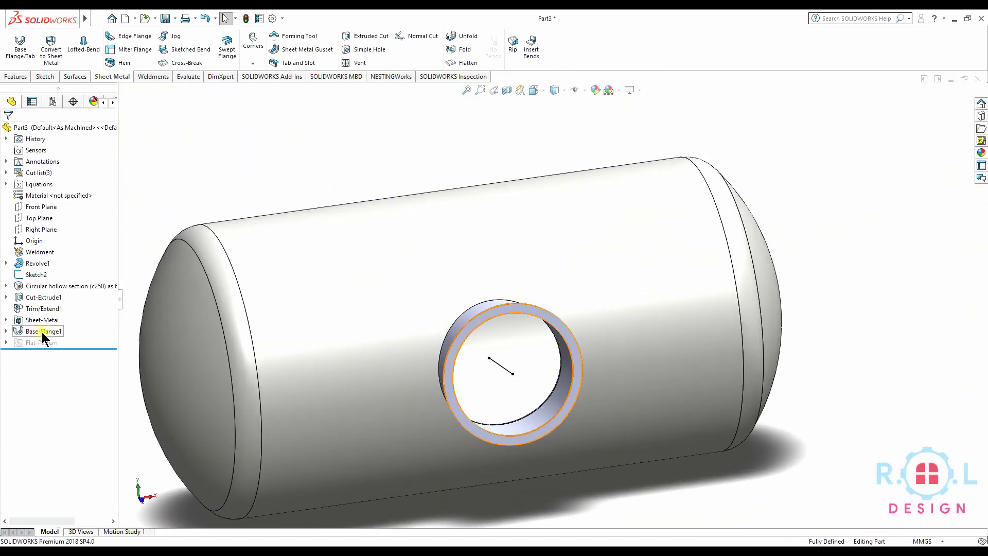
click(36, 274)
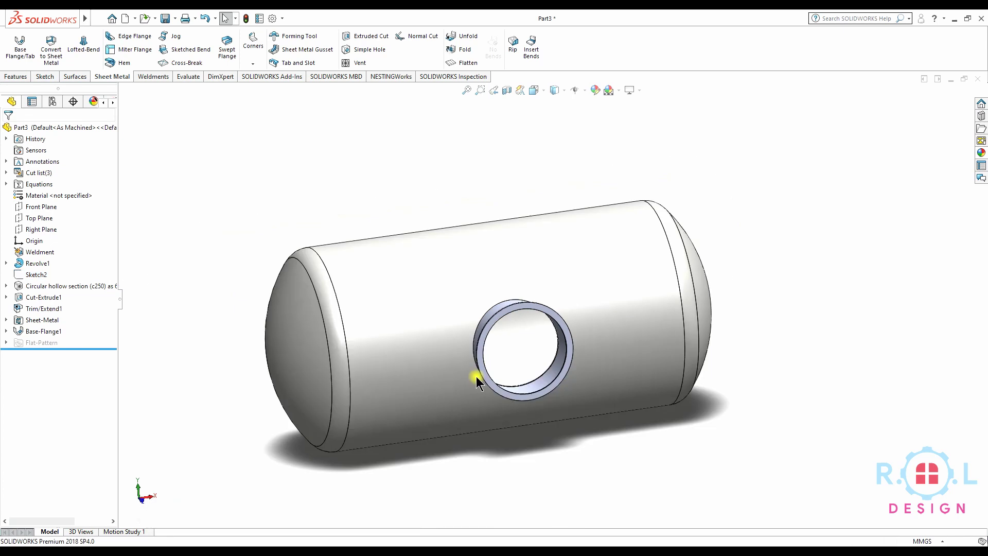
Start a sketch on the Front Plane and view it normal to.
click(41, 229)
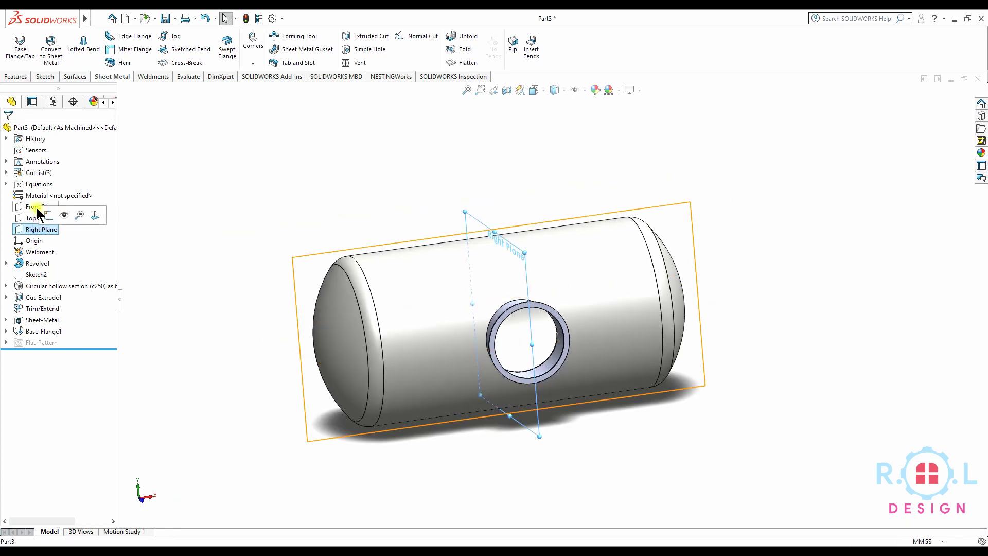
click(34, 206)
click(48, 195)
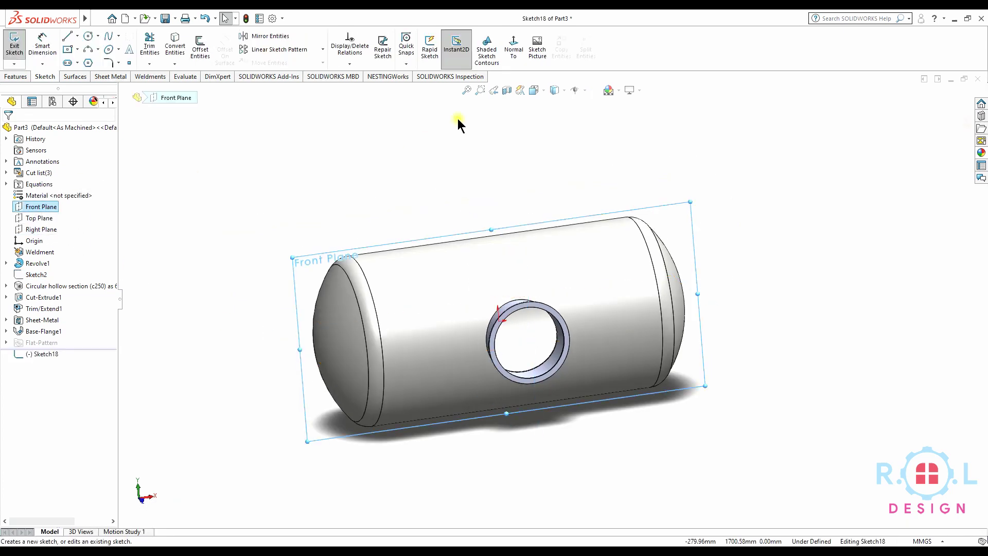
click(513, 48)
scroll(515, 252, down, 2)
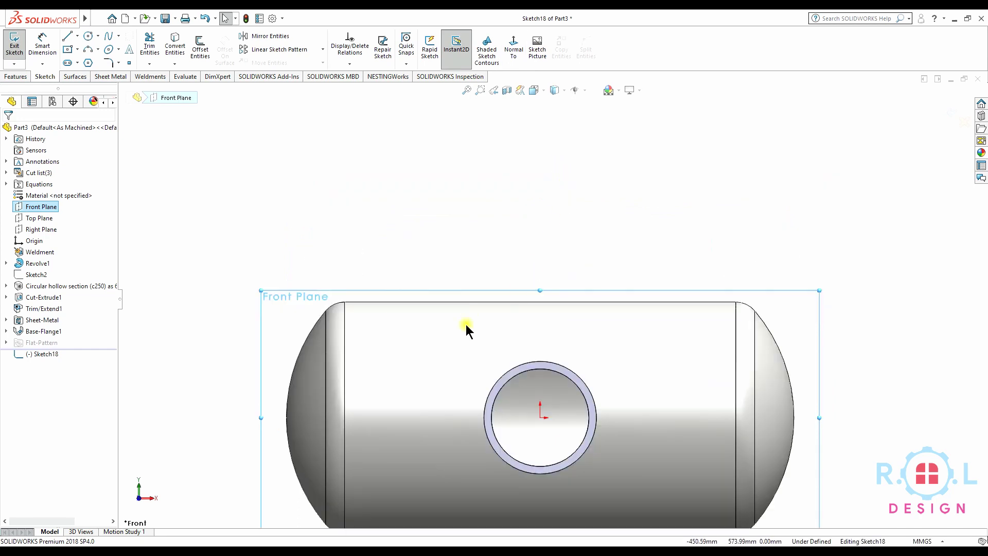
scroll(466, 331, down, 2)
Draw the first four vertical lines across the tank top.
click(343, 242)
click(343, 337)
double_click(342, 326)
drag(417, 246, 417, 335)
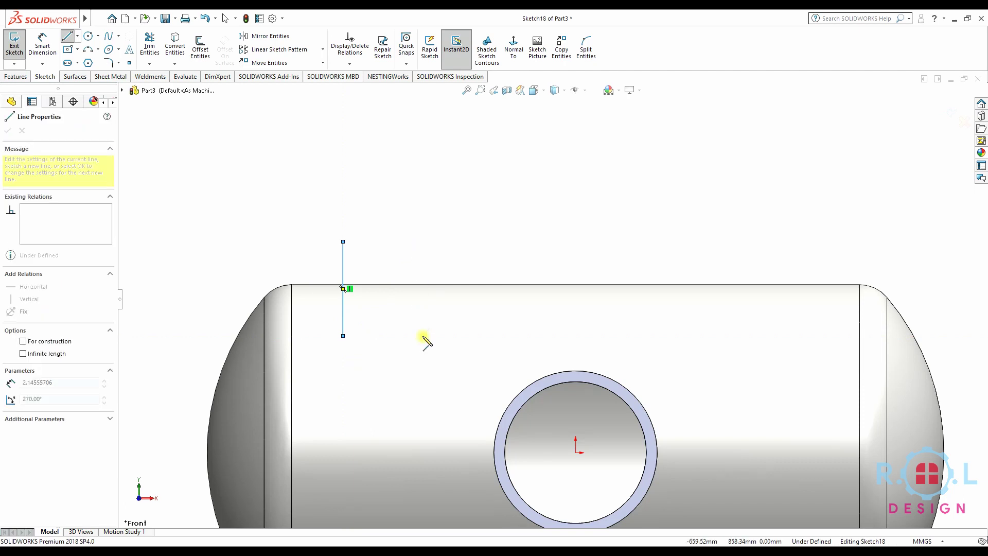
drag(507, 246, 507, 336)
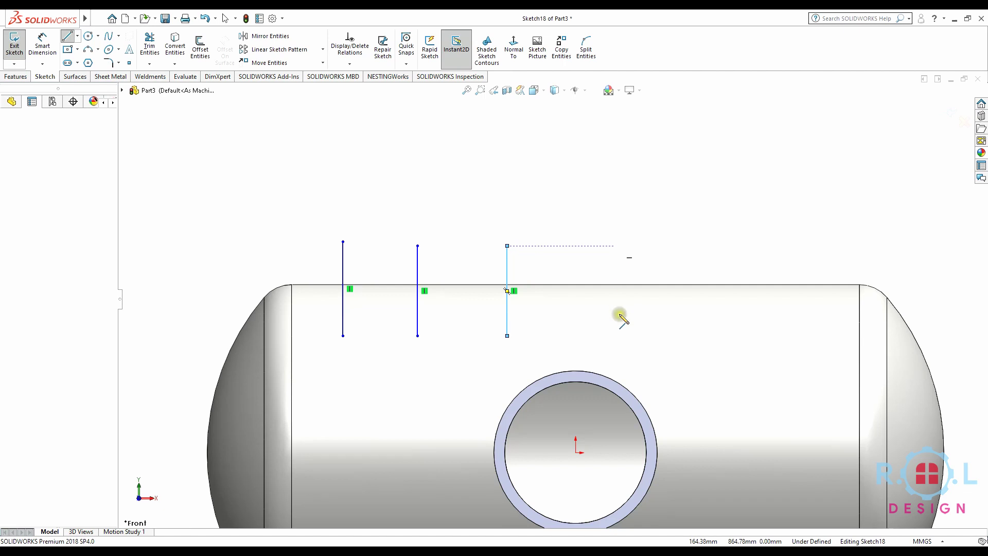
drag(614, 245, 614, 335)
Add the fifth and sixth vertical lines toward the tank's right end.
key(Escape)
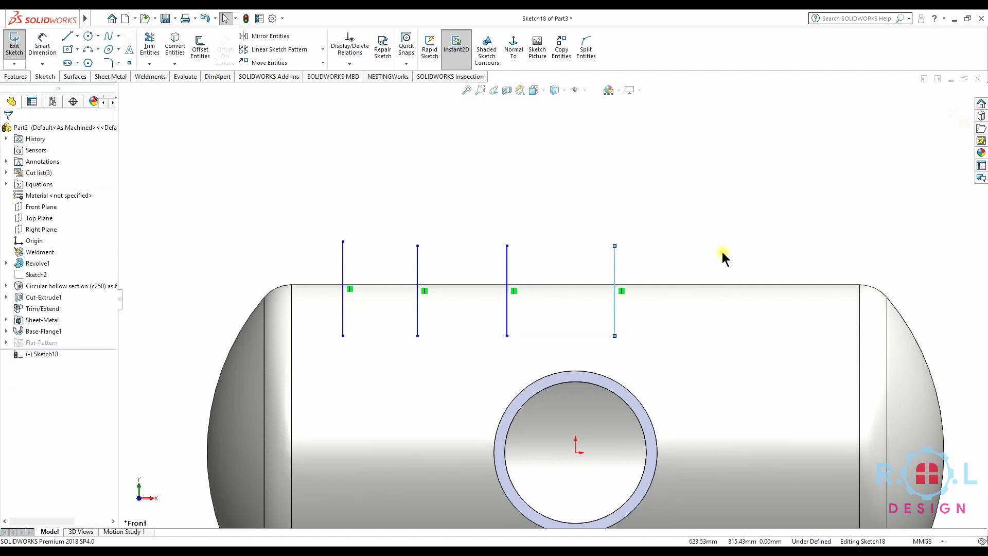
key(l)
click(707, 246)
click(709, 335)
key(Escape)
key(l)
click(805, 246)
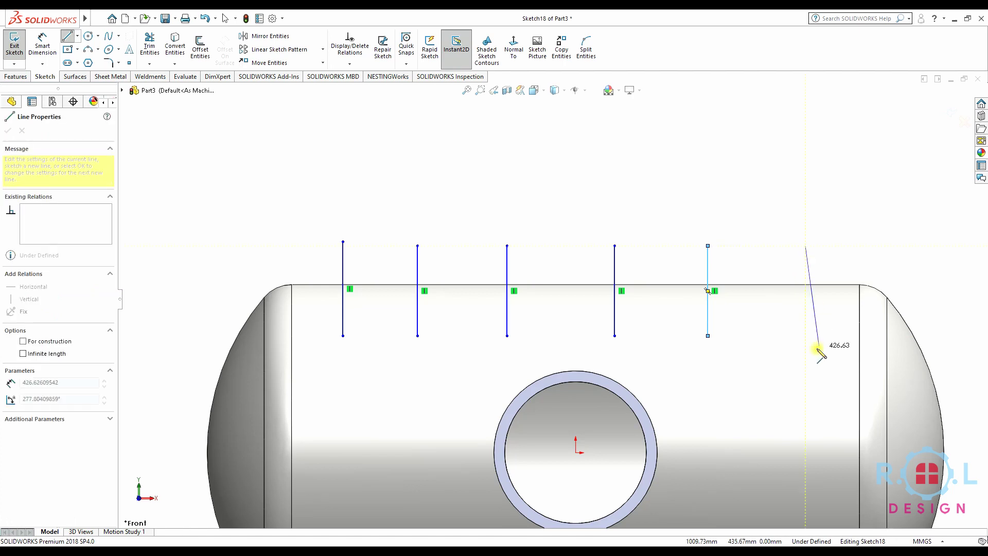
click(805, 341)
key(Escape)
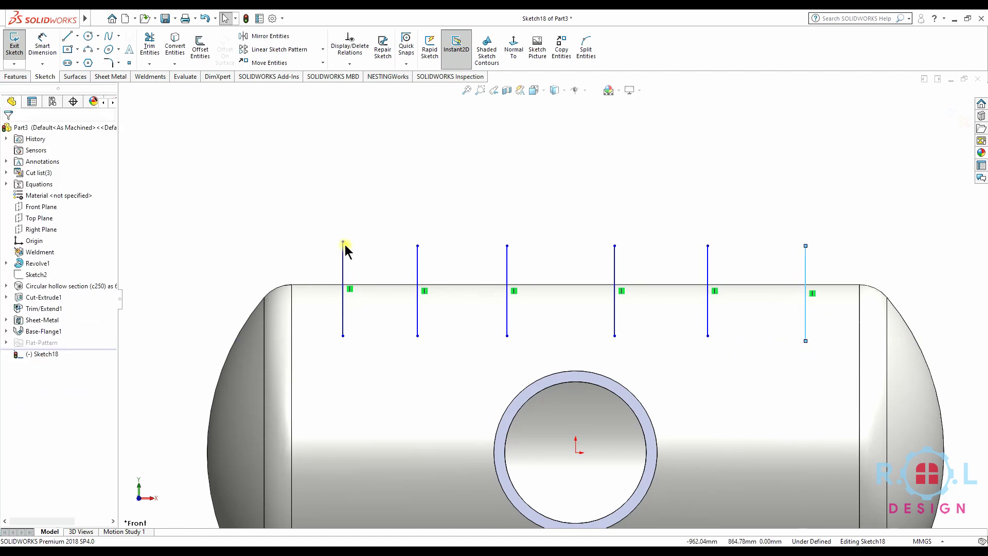
Constrain the lines' top endpoints with a Horizontal relation.
click(342, 241)
ctrl+click(417, 246)
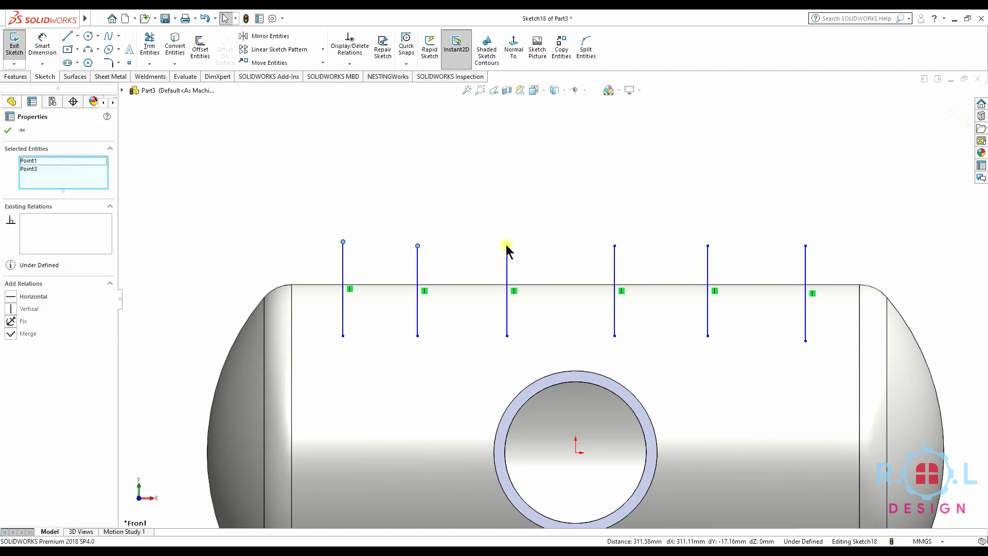
ctrl+click(614, 246)
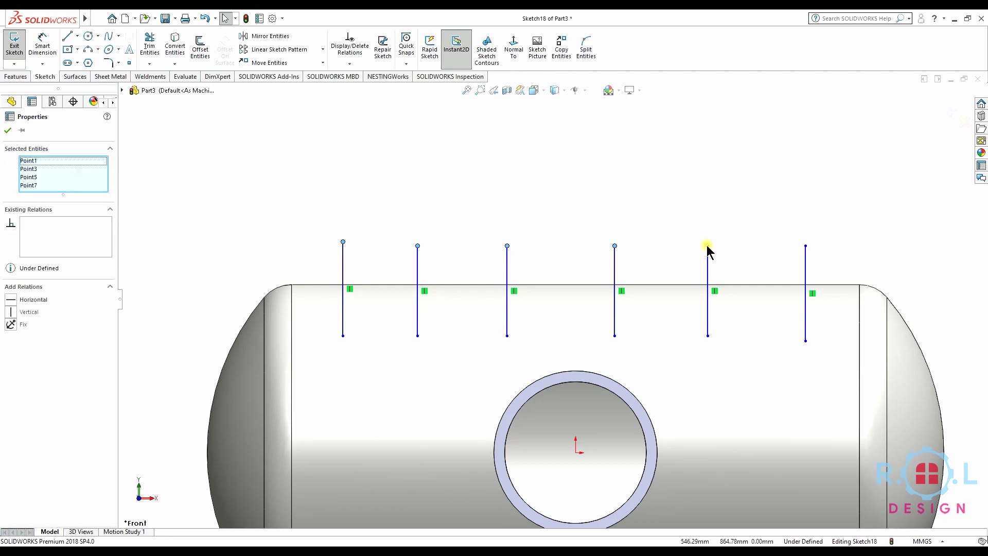
ctrl+click(806, 246)
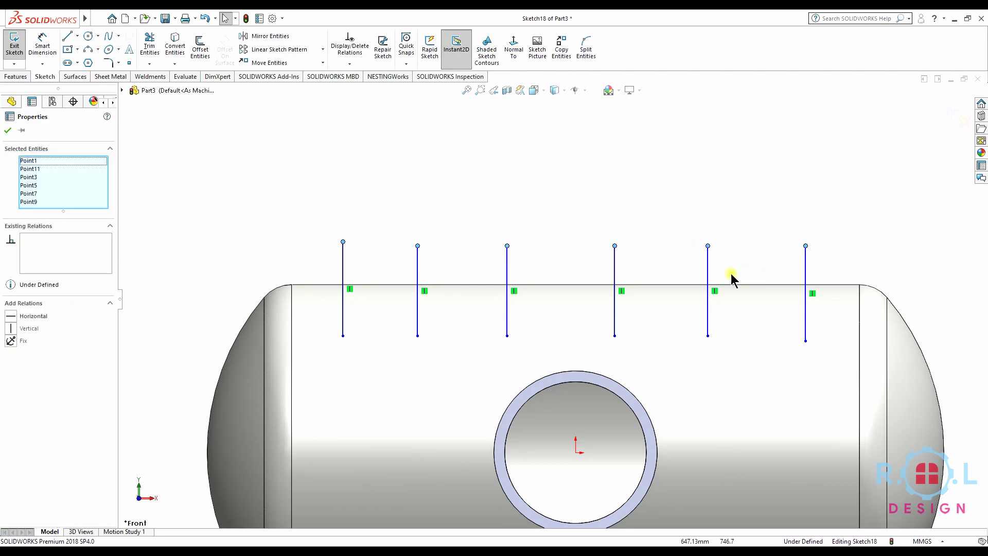
click(11, 317)
click(8, 130)
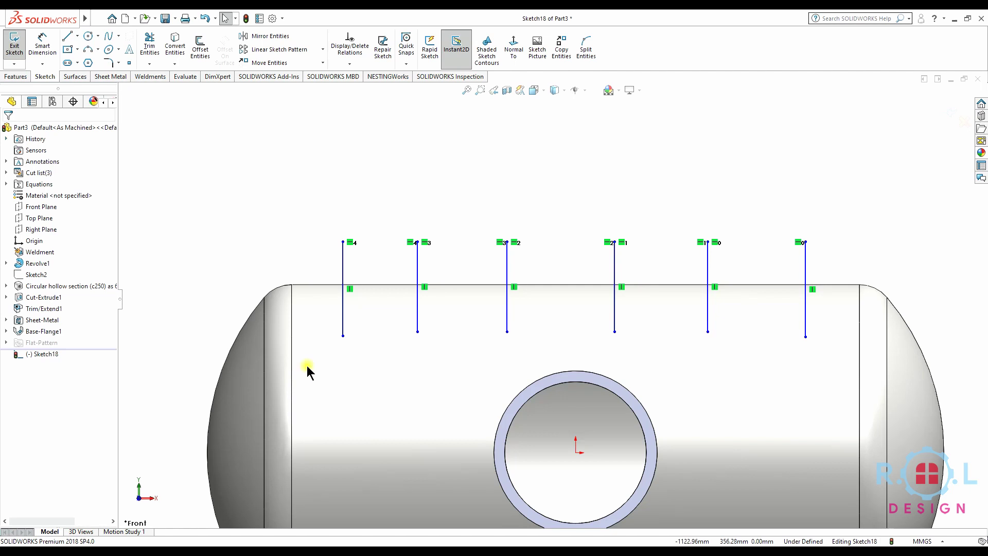
Apply a Horizontal relation to all six lines' bottom endpoints in Sketch18.
click(344, 337)
ctrl+click(417, 332)
ctrl+click(508, 332)
ctrl+click(615, 332)
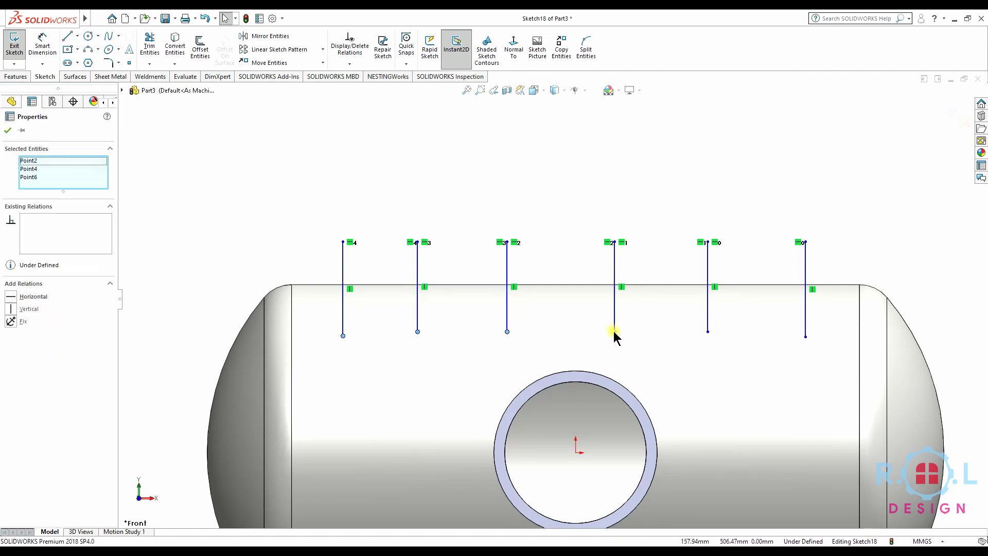
ctrl+click(708, 332)
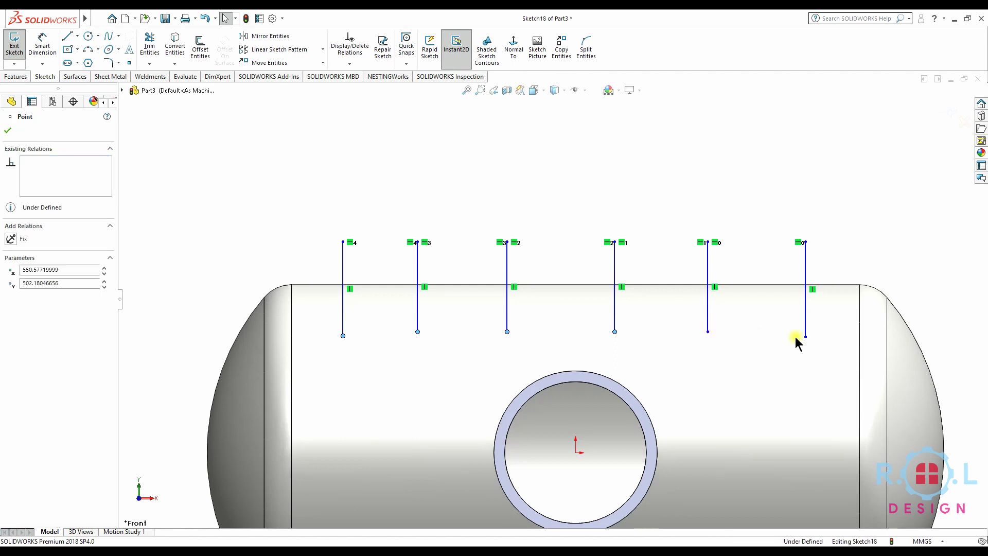
ctrl+click(806, 336)
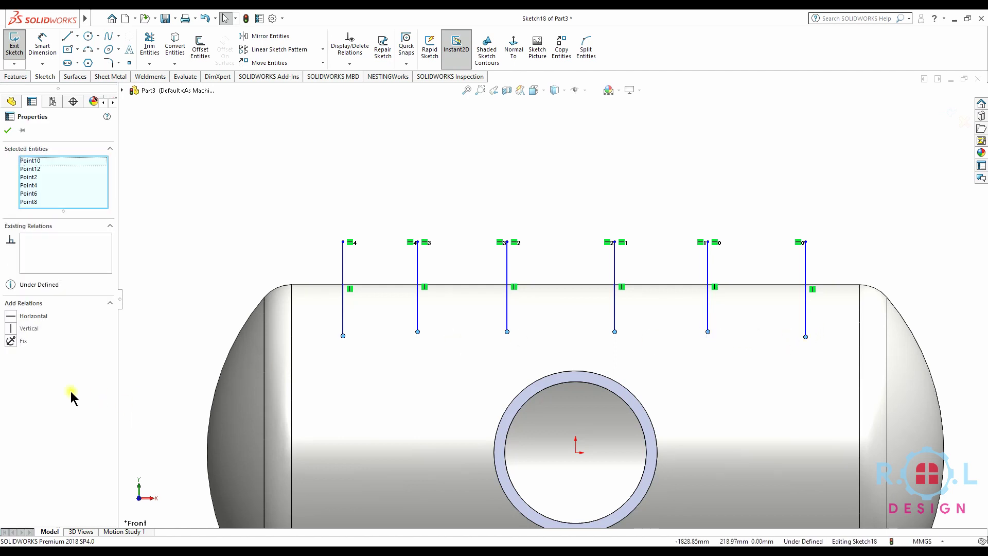
click(11, 316)
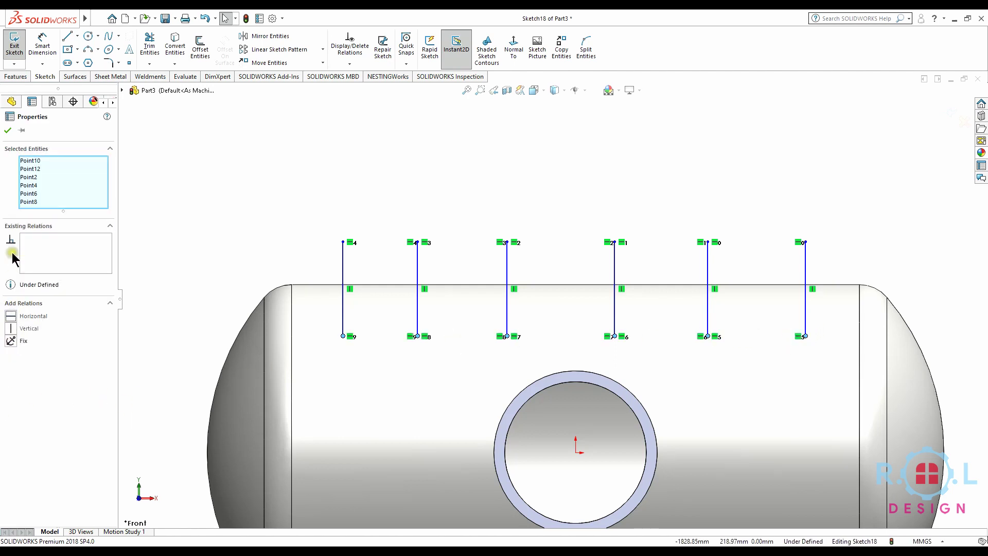
click(8, 131)
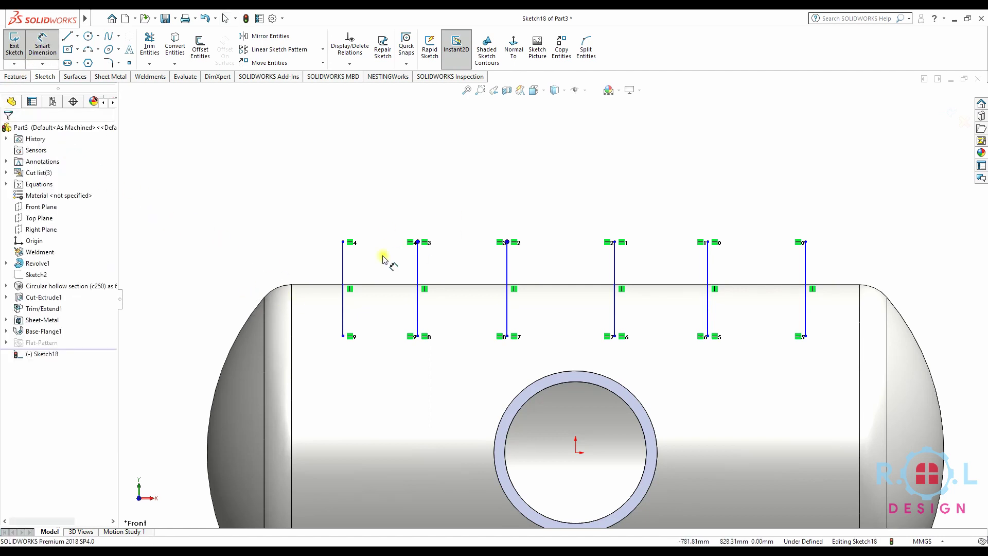
Place the outermost lines 200 mm from the left and right tank ends.
click(342, 281)
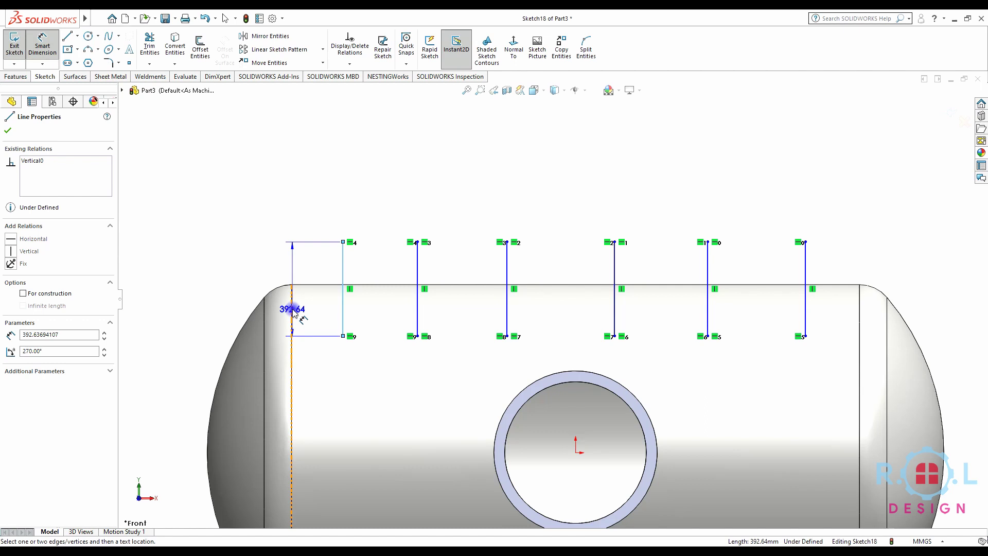
click(292, 309)
click(309, 271)
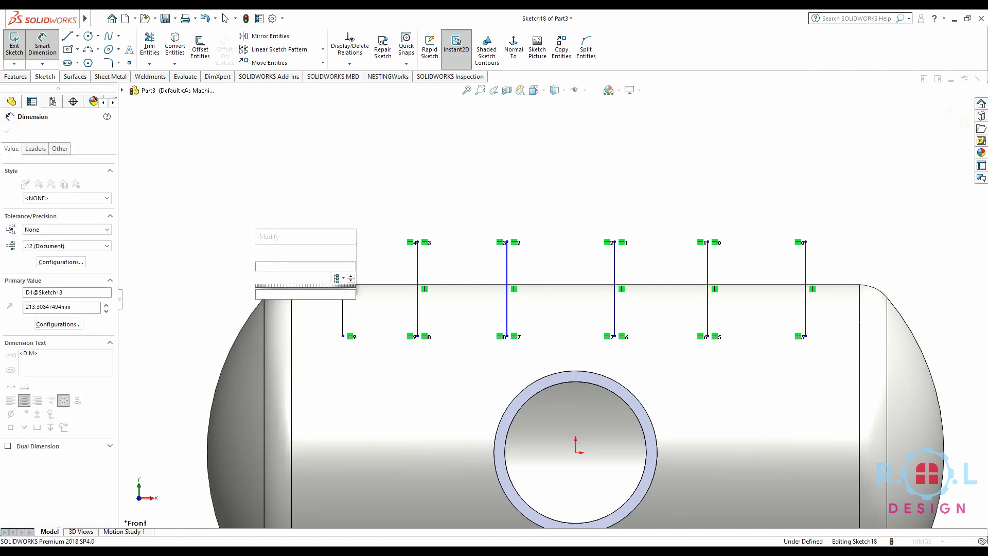
text(200)
key(Return)
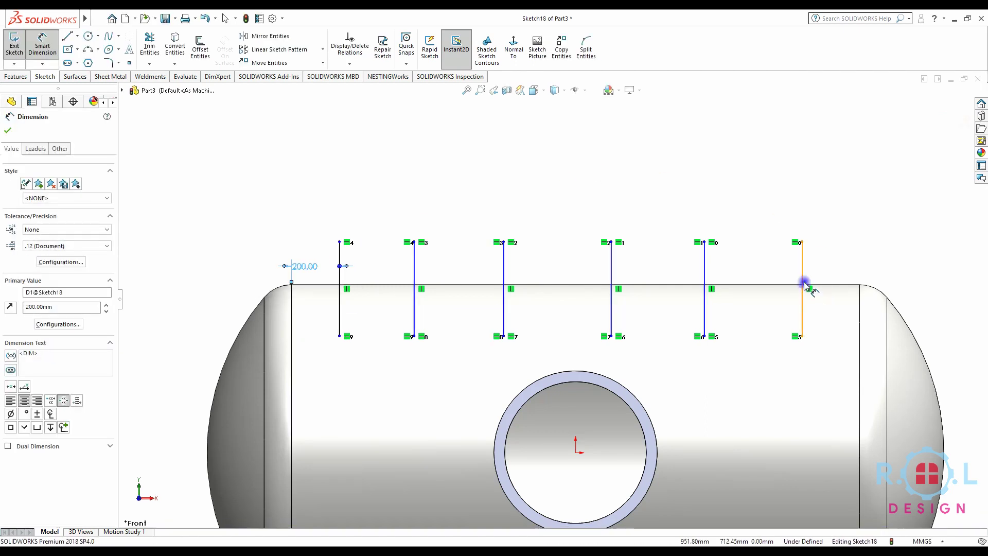
click(806, 284)
click(859, 308)
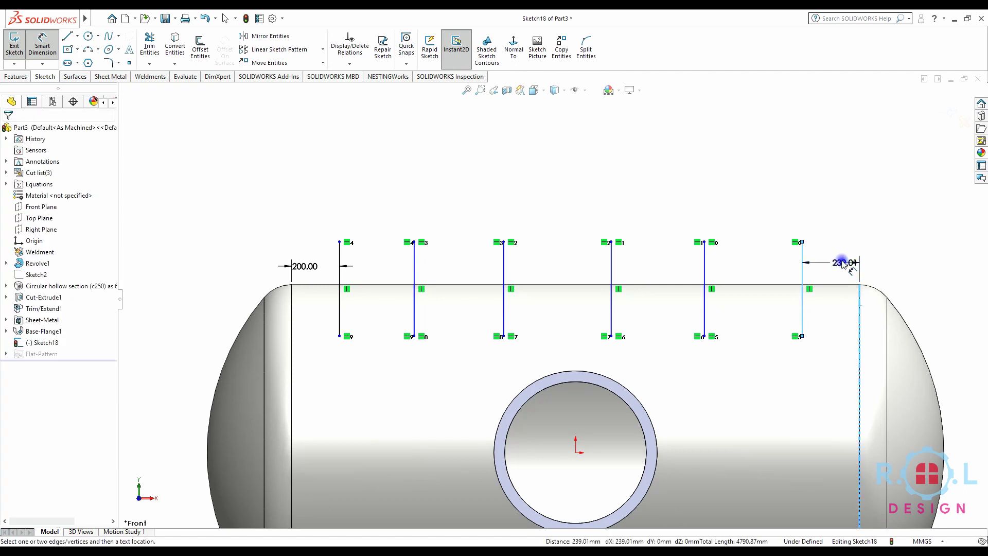
click(840, 261)
text(200)
key(Return)
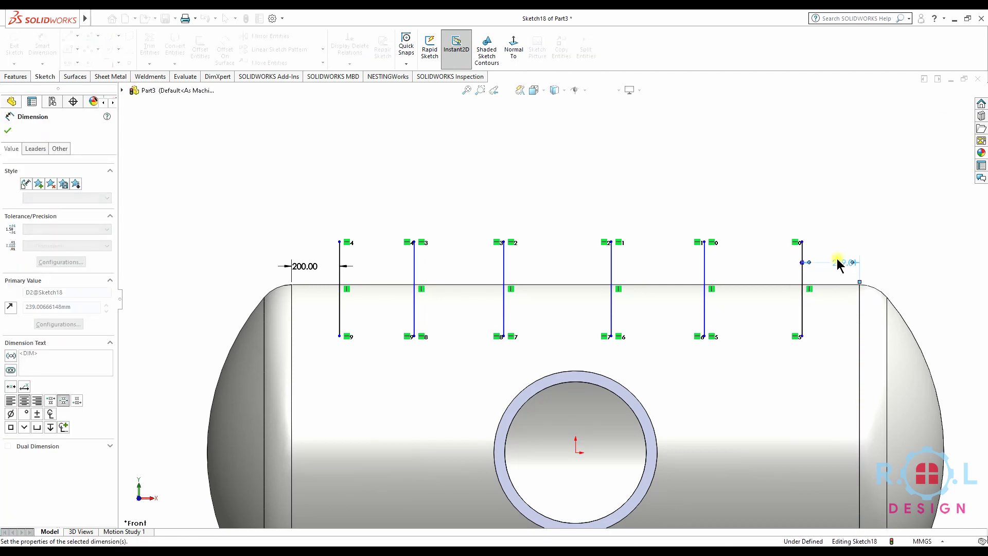
Space lines one–two 350 mm and lines two–three 500 mm apart.
click(340, 288)
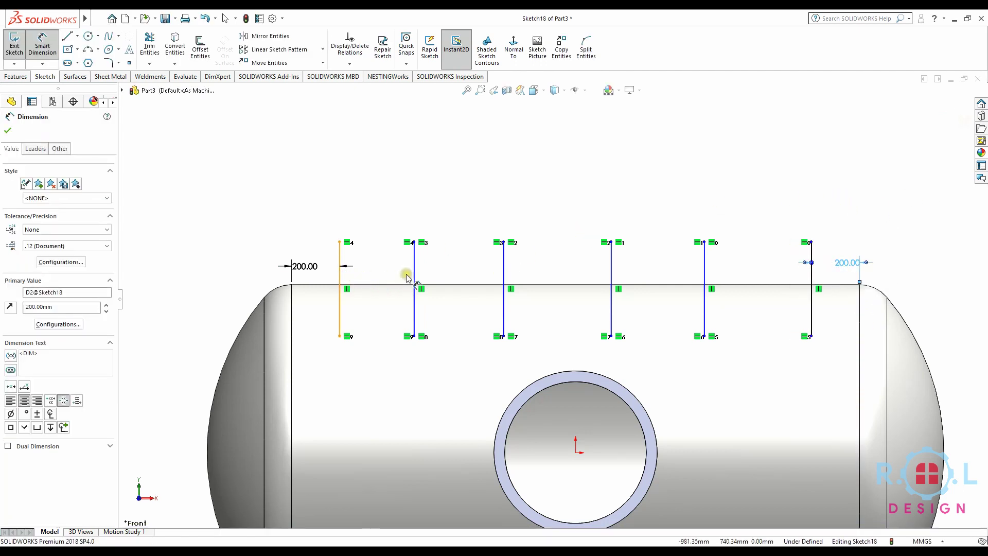
click(414, 278)
click(381, 225)
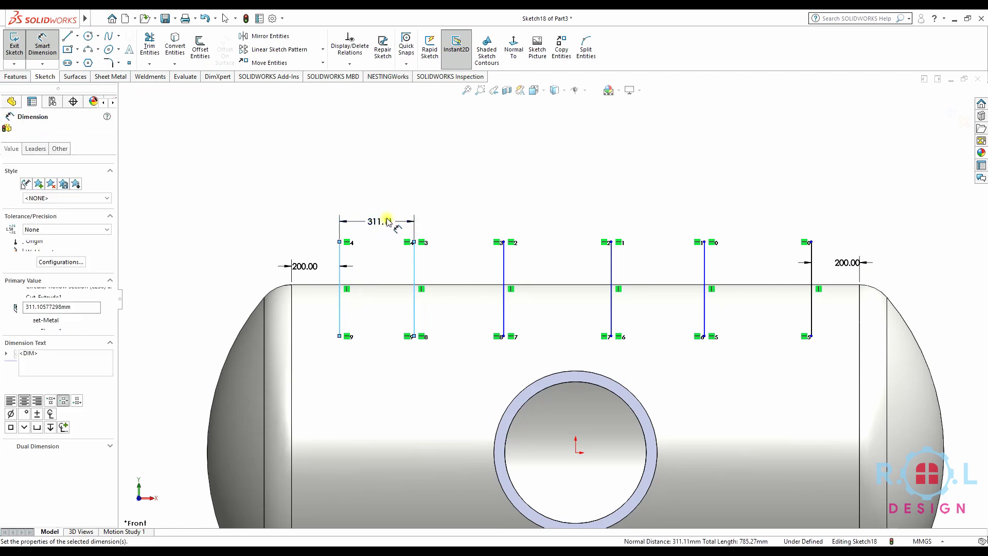
text(350)
key(Return)
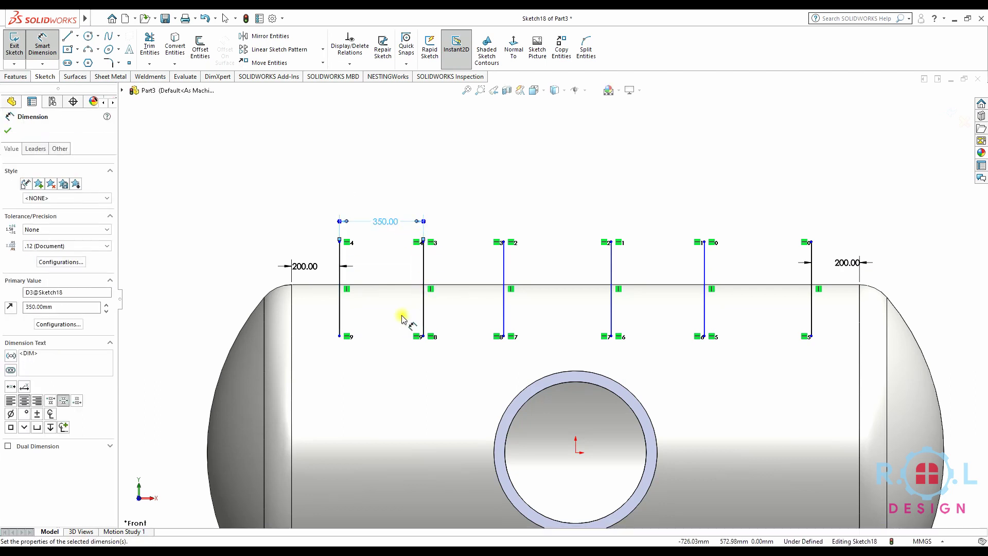
click(425, 275)
click(504, 278)
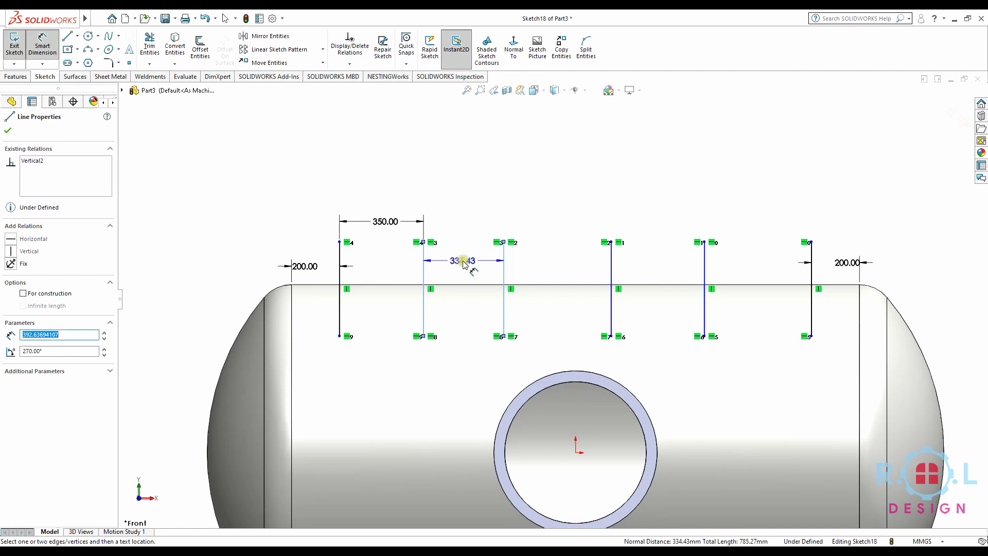
click(466, 213)
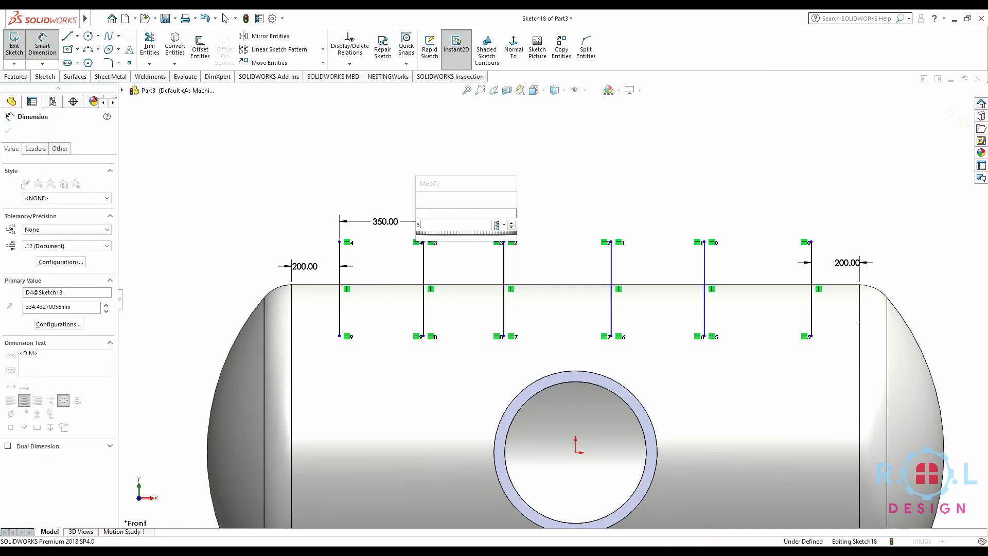
text(500)
key(Return)
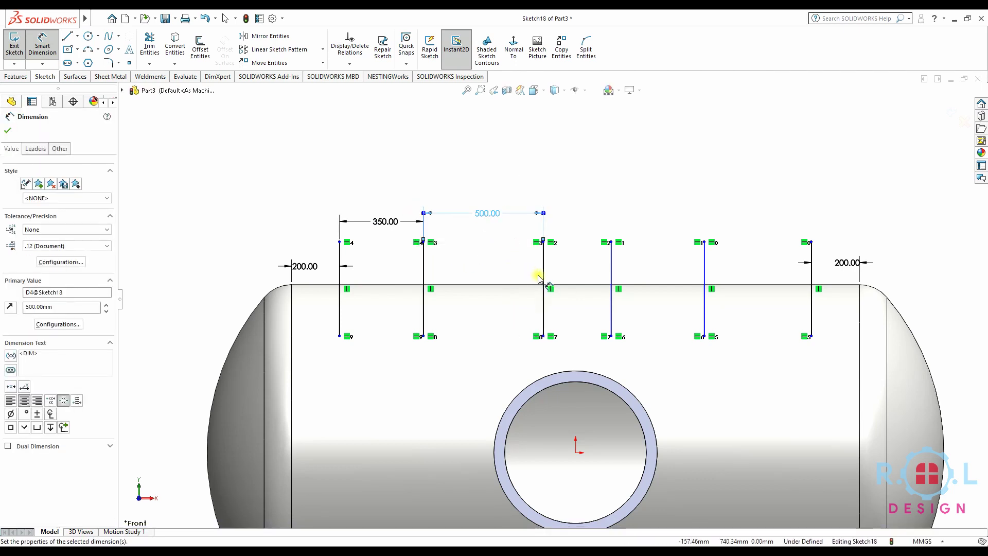
Space lines three–four 200 mm and lines five–six 500 mm apart.
click(543, 276)
click(612, 274)
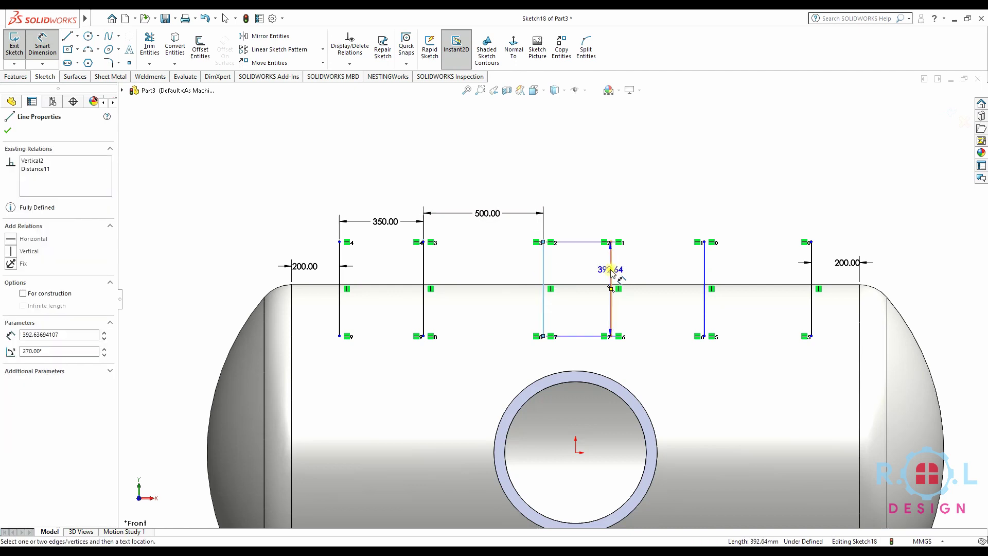
click(584, 226)
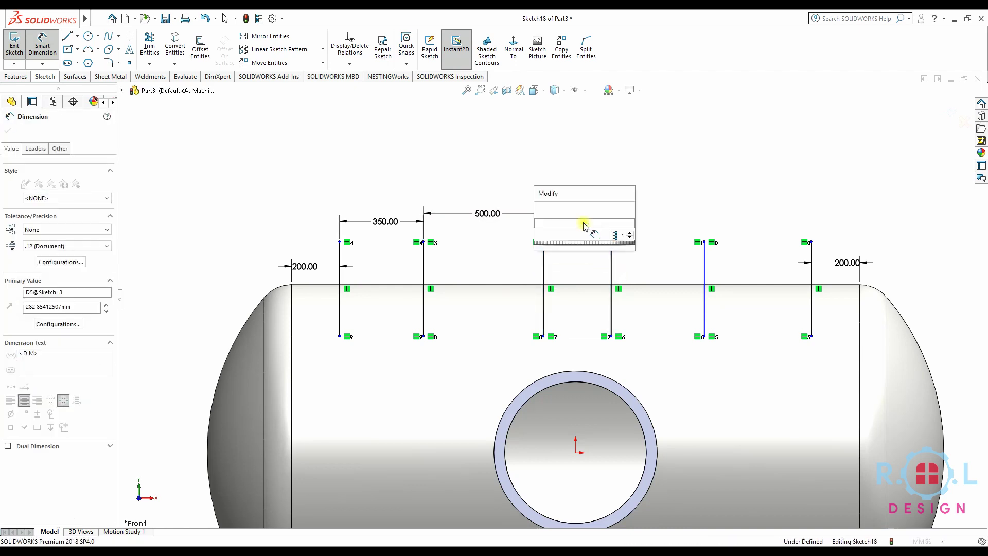
text(200)
key(Return)
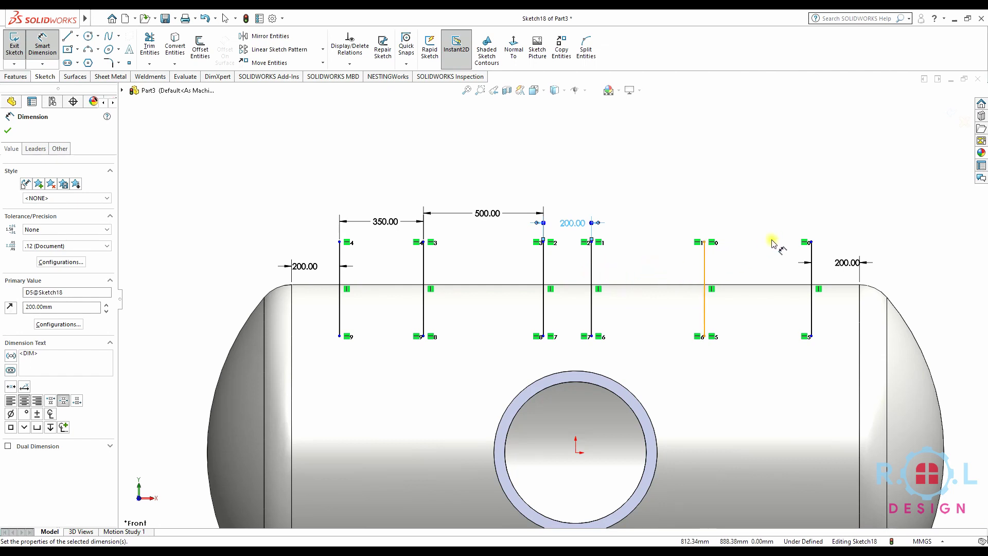
click(705, 273)
click(812, 271)
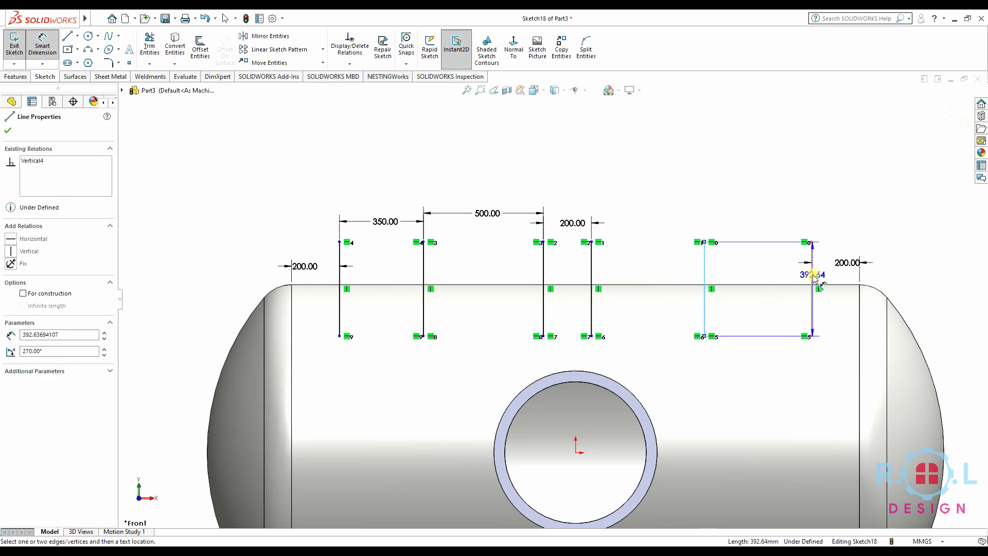
click(737, 209)
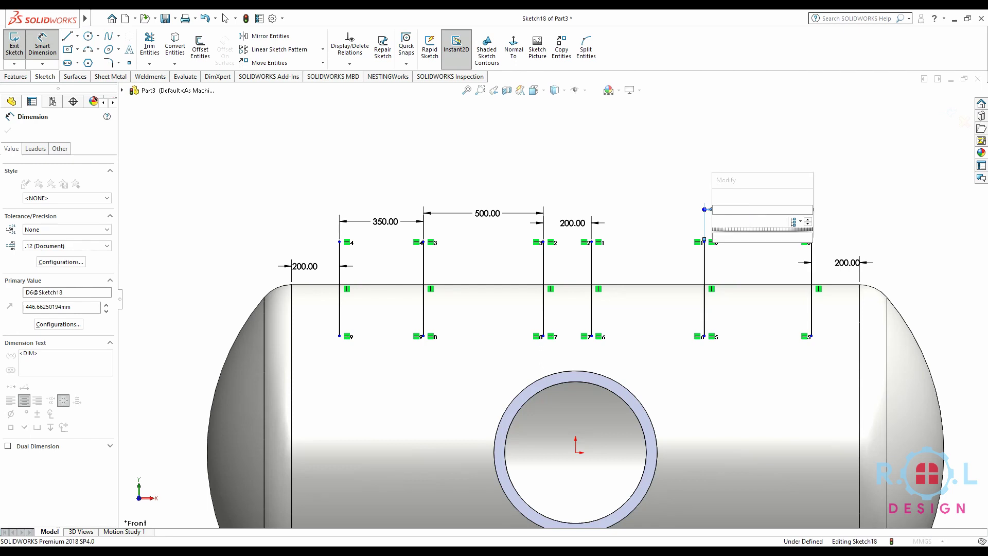
text(500)
key(Return)
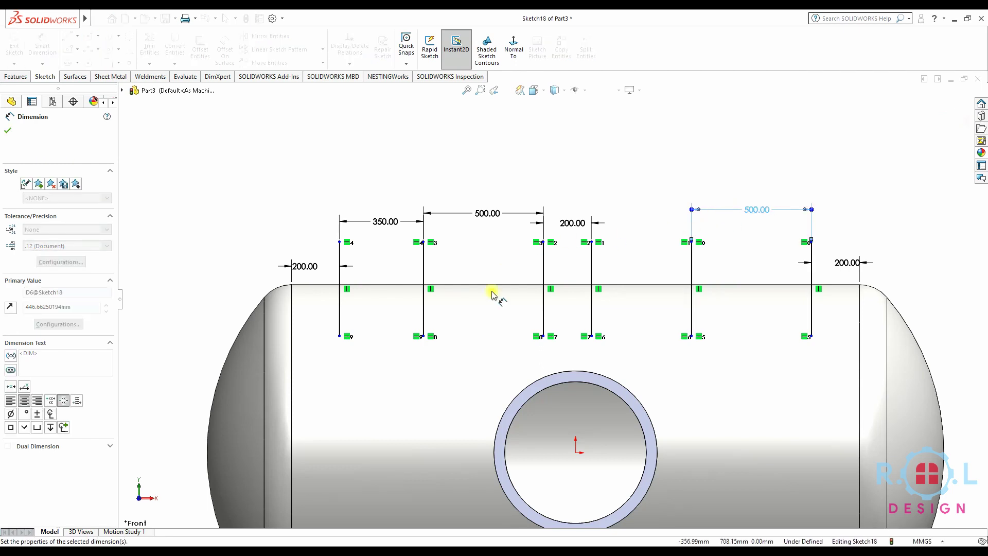
click(339, 336)
click(576, 452)
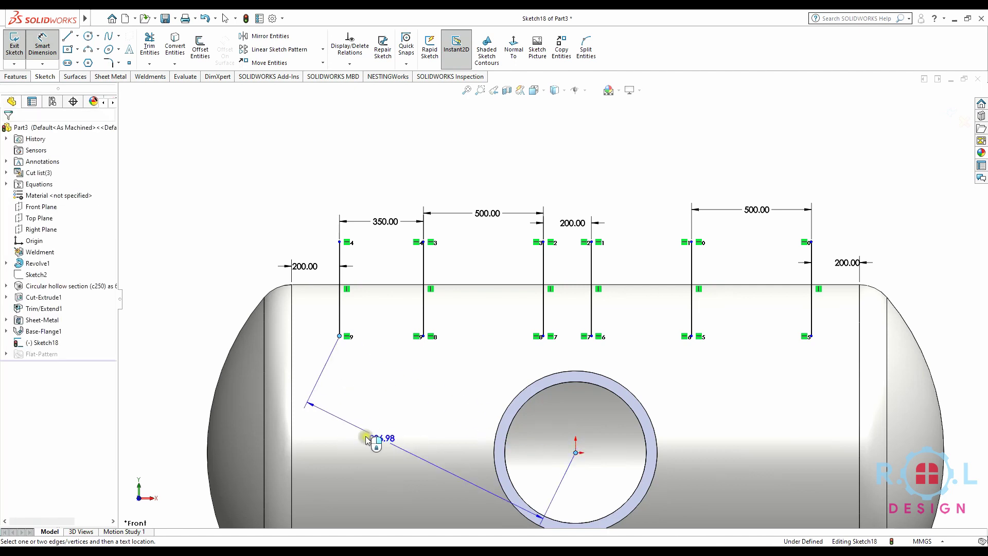
Set the line bottoms 500 mm above the origin and the line length to 250 mm.
click(278, 389)
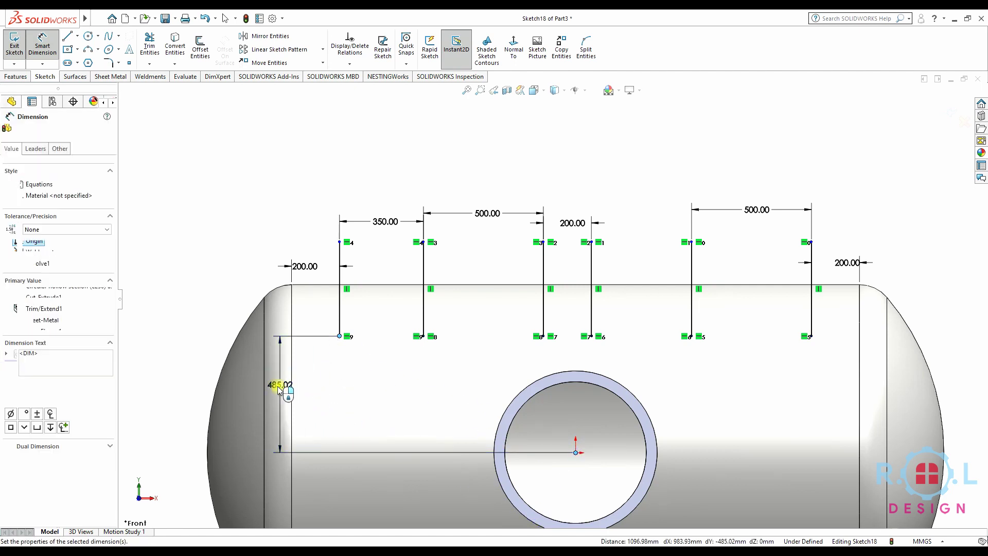
text(50)
key(Return)
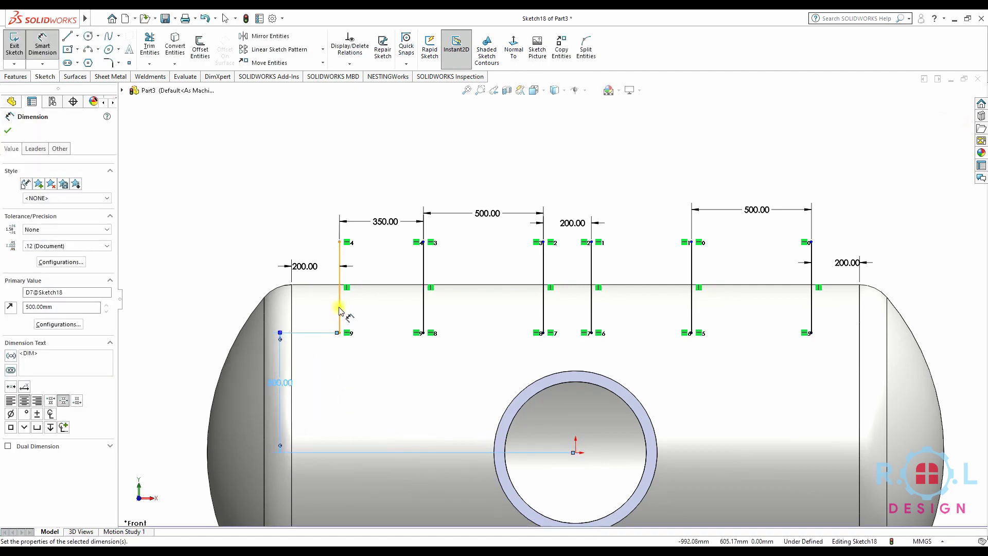
click(339, 309)
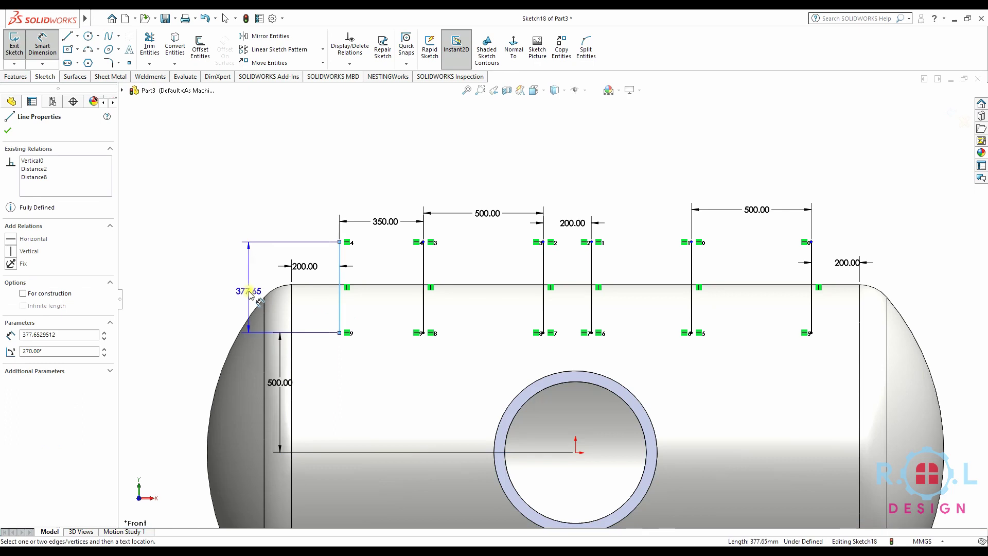
click(249, 292)
text(250)
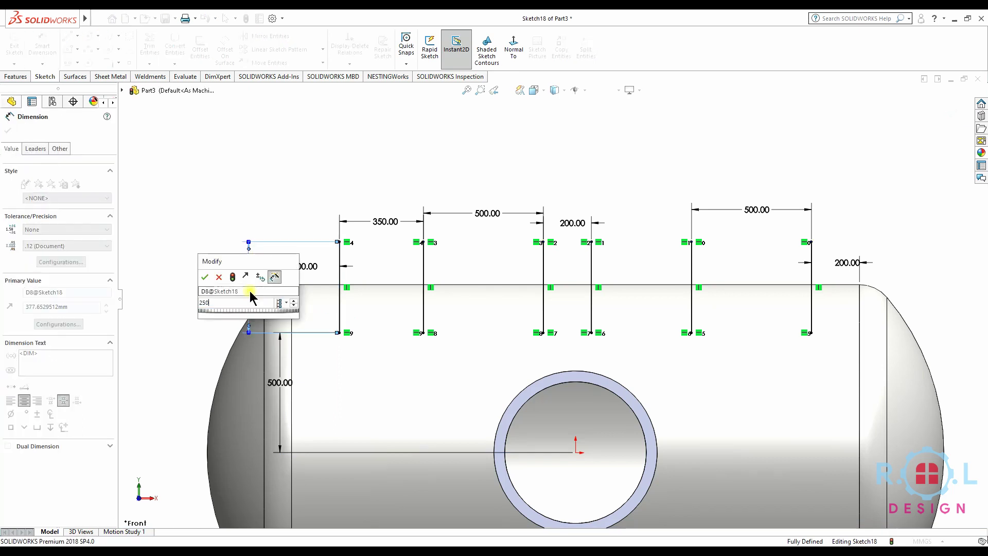
key(Return)
Change the line length to 350 mm and exit the sketch.
key(Escape)
double_click(247, 295)
text(350)
key(Return)
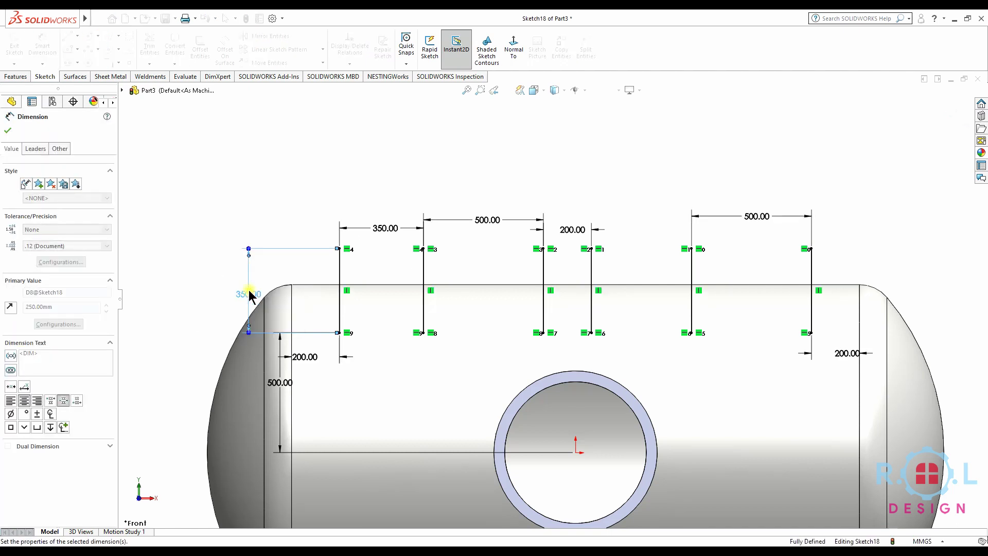
click(8, 130)
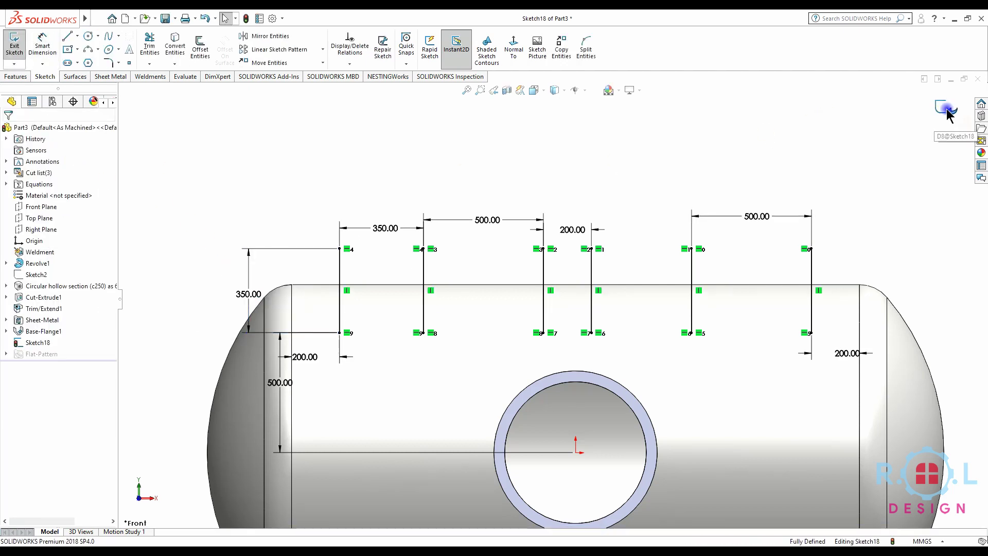
click(147, 77)
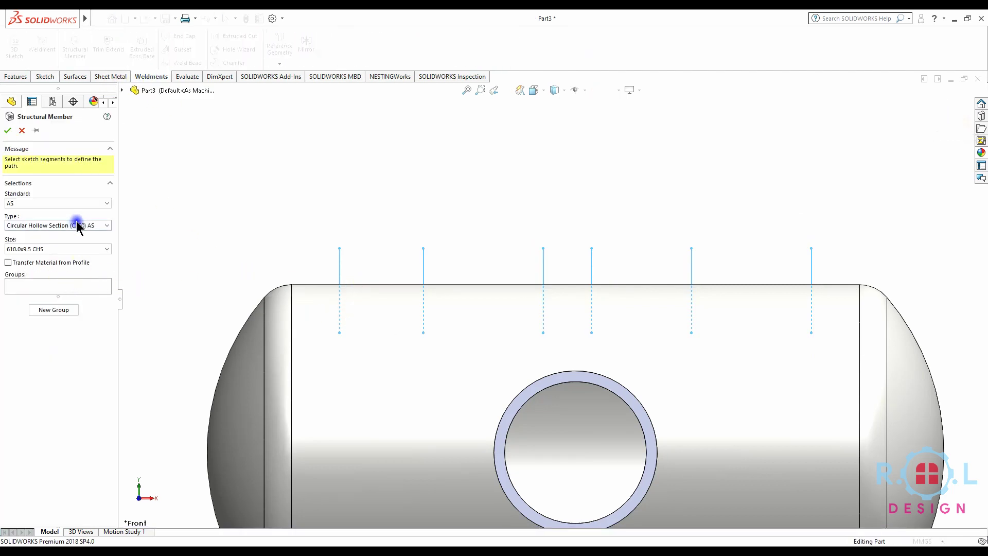
Create 165.1x5.4 CHS structural members on the leftmost and rightmost lines.
click(49, 252)
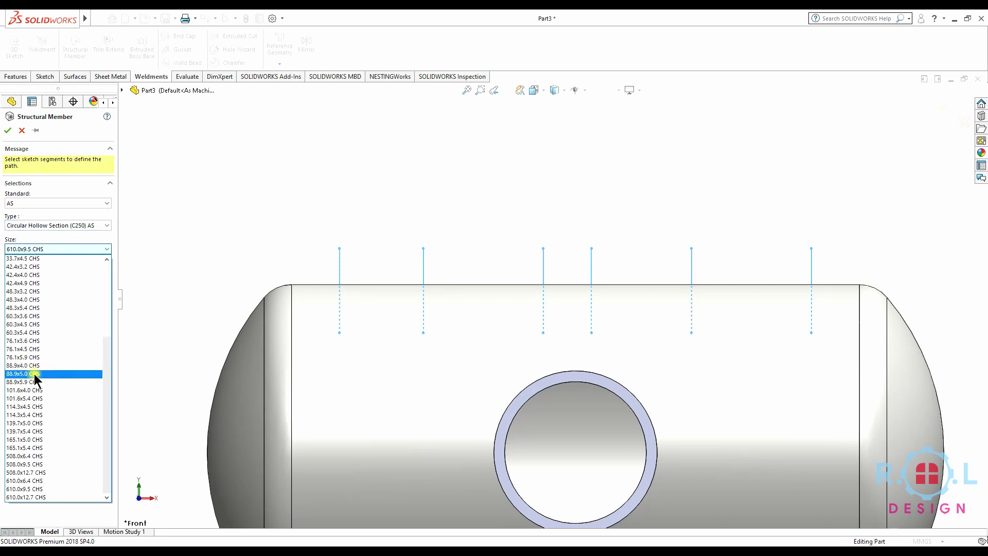
click(38, 447)
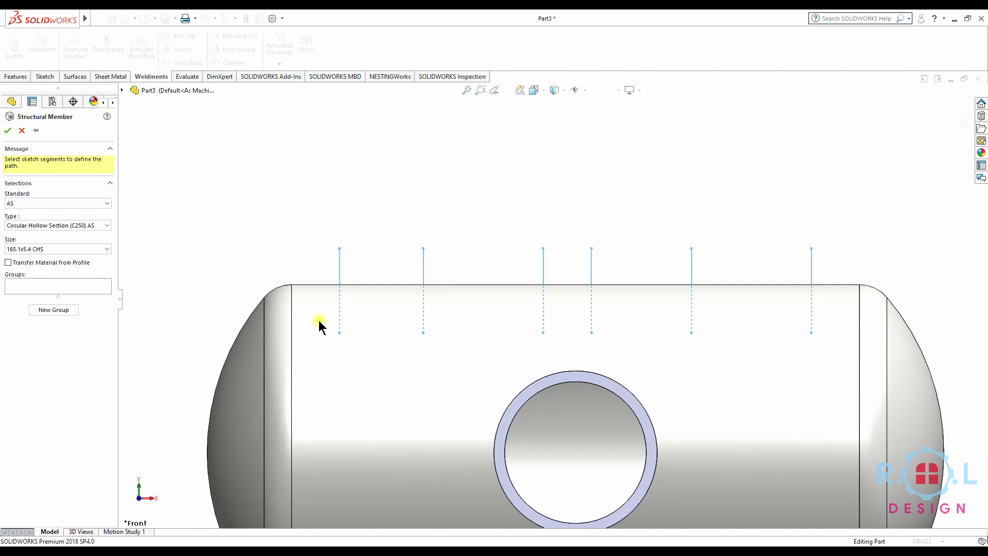
click(338, 265)
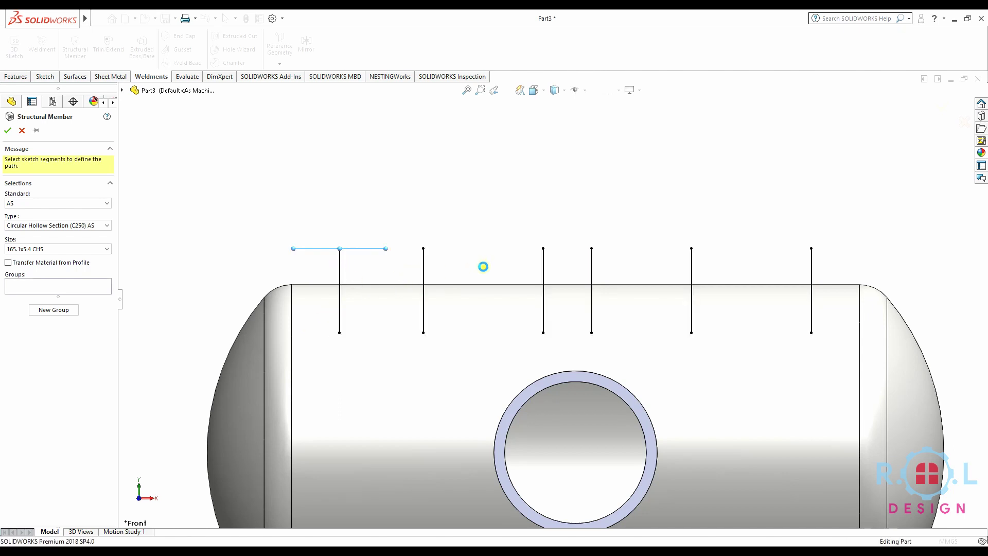
click(812, 281)
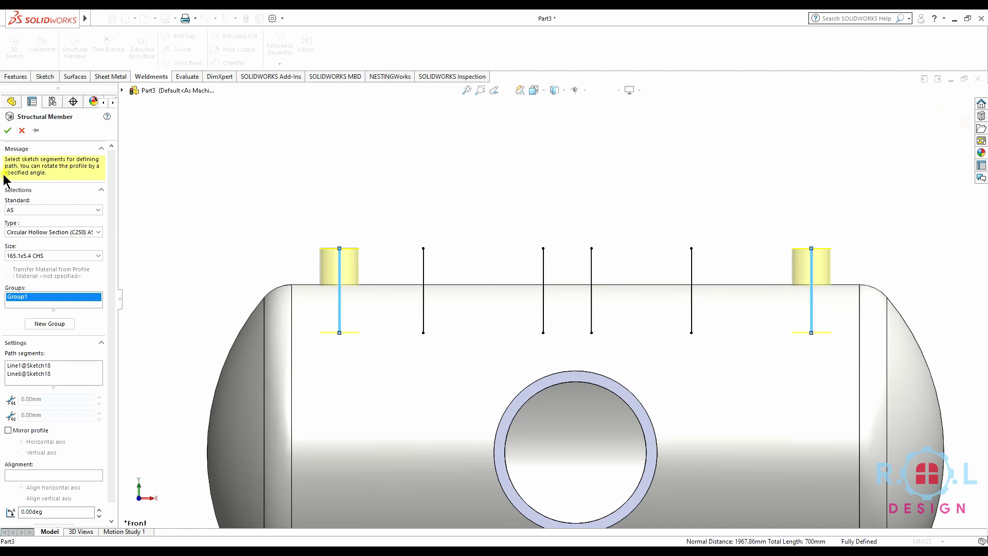
click(9, 130)
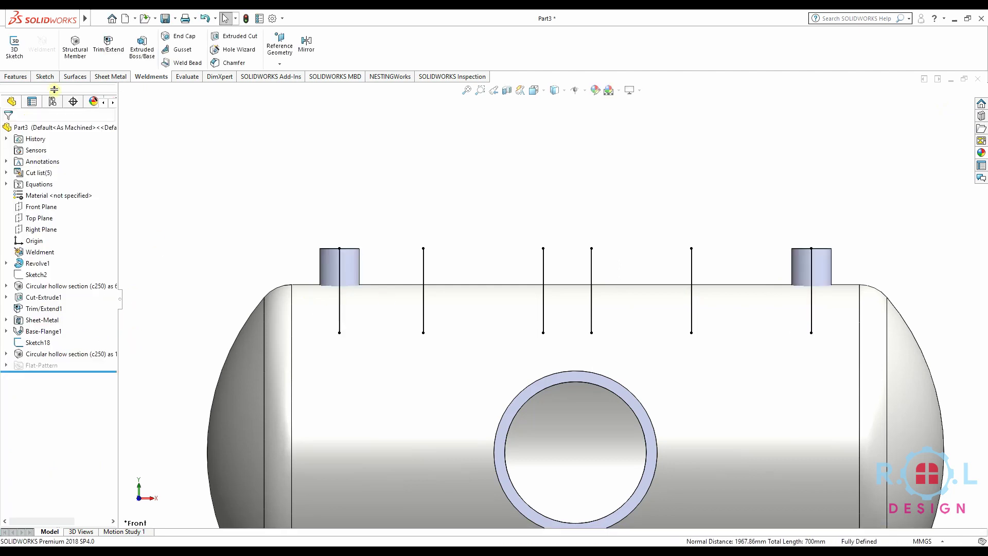
Add 101.6x5.4 CHS pipe members on the second and fourth lines.
click(420, 250)
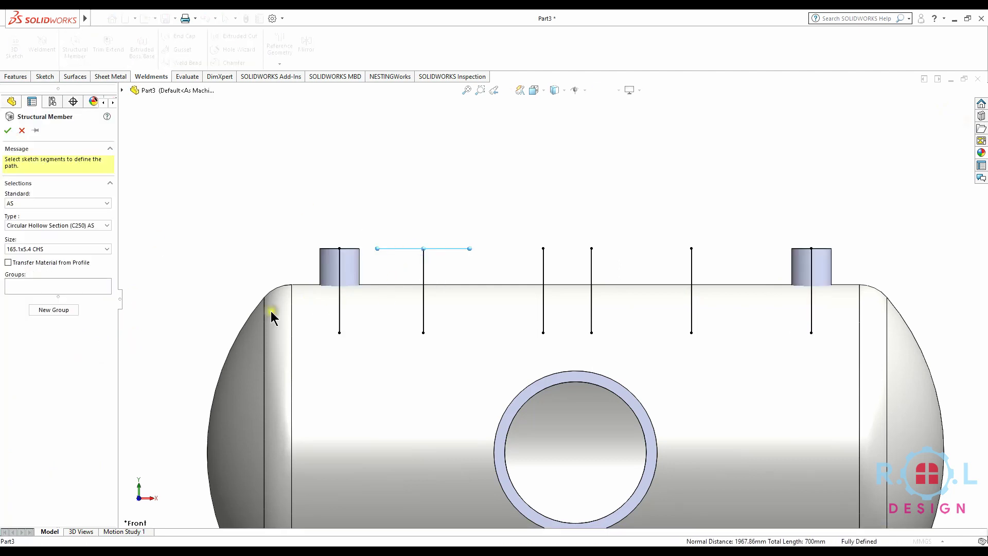
click(45, 249)
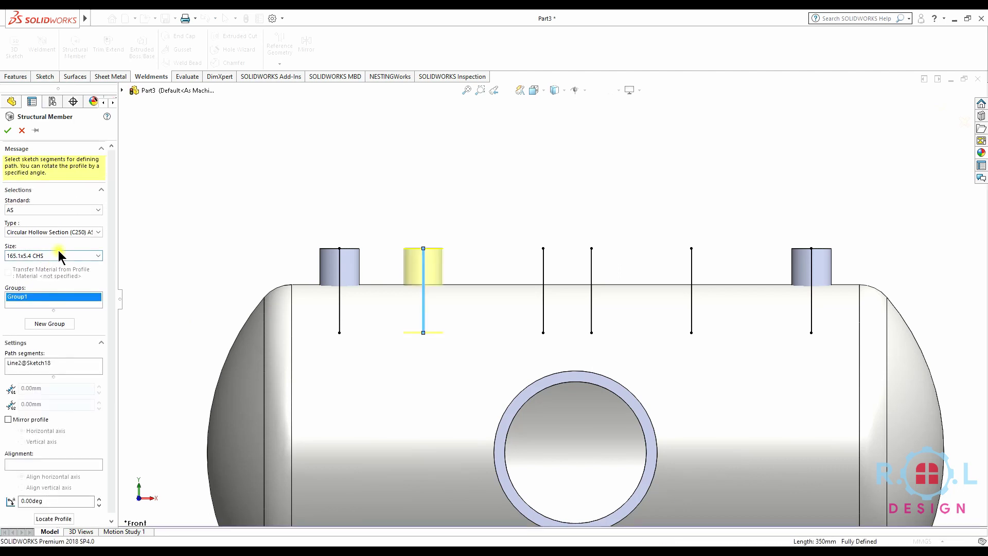
click(55, 253)
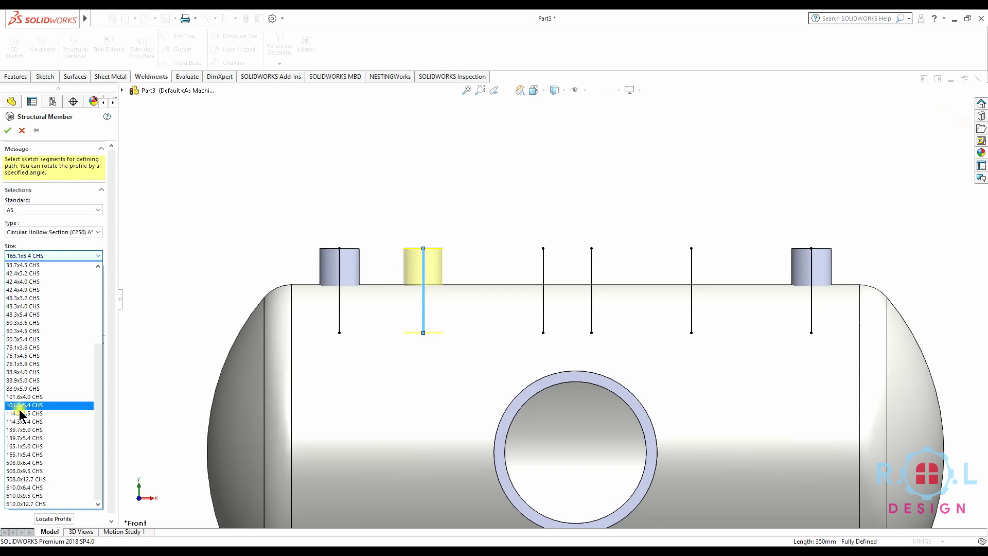
click(23, 406)
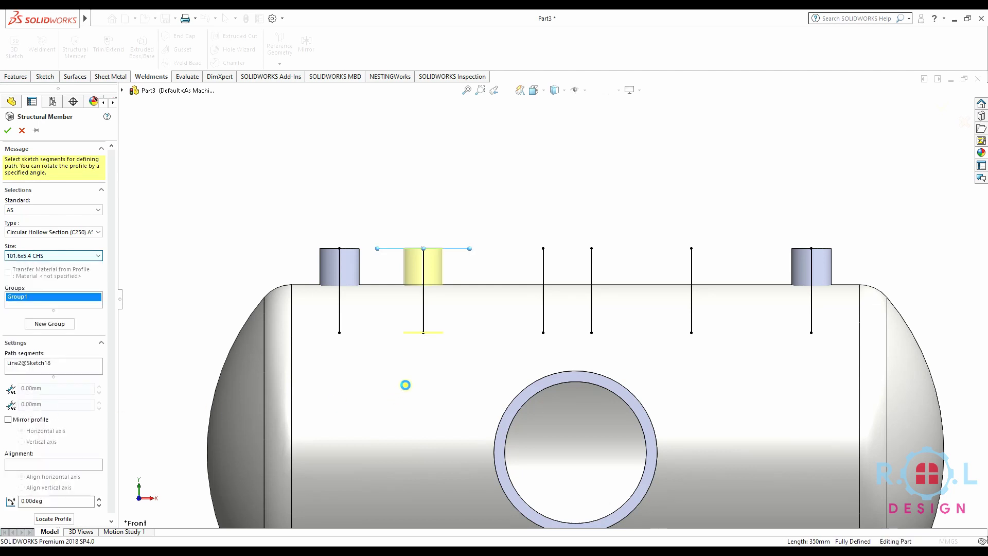
click(591, 275)
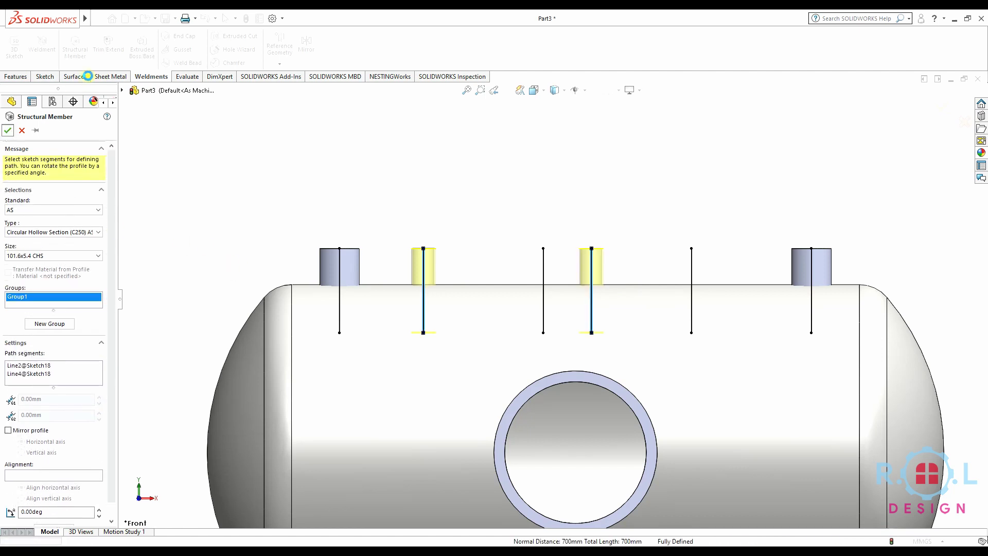
click(8, 130)
Add 60.3x5.4 CHS pipe members on the third and fifth lines.
click(61, 56)
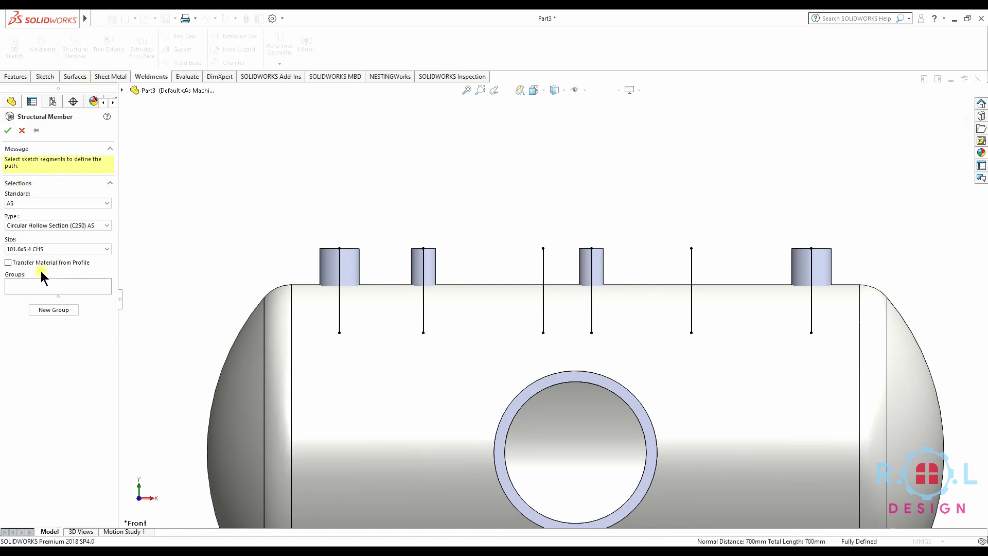
click(35, 249)
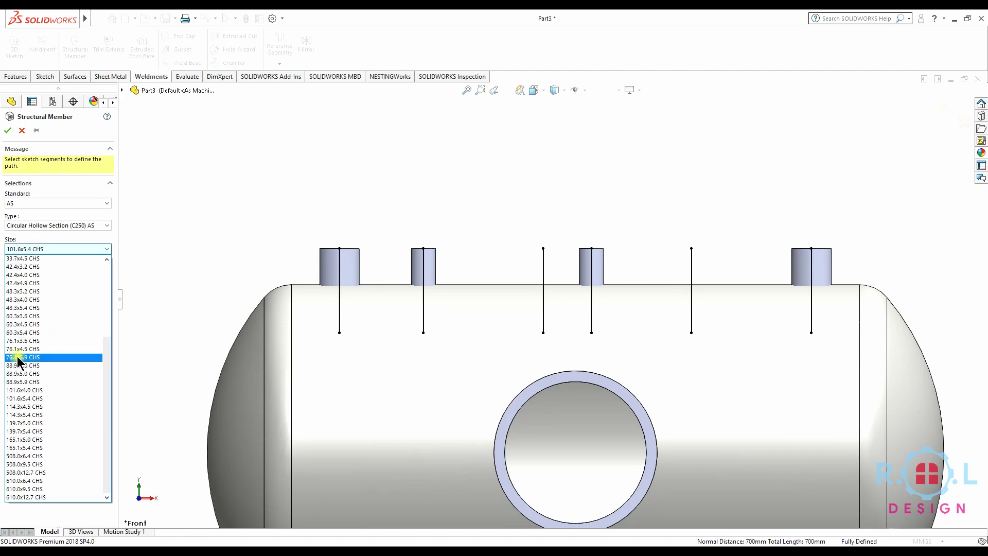
click(34, 333)
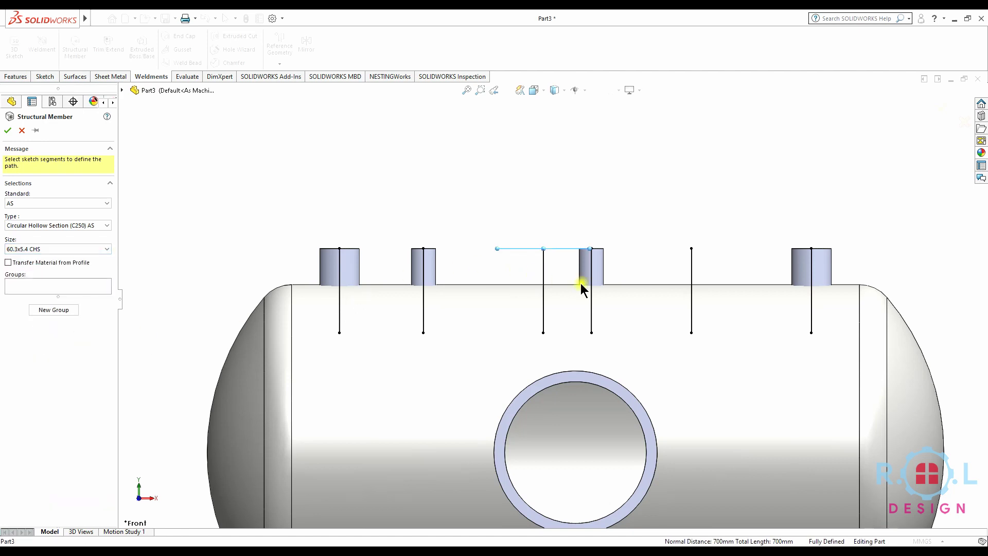
click(692, 266)
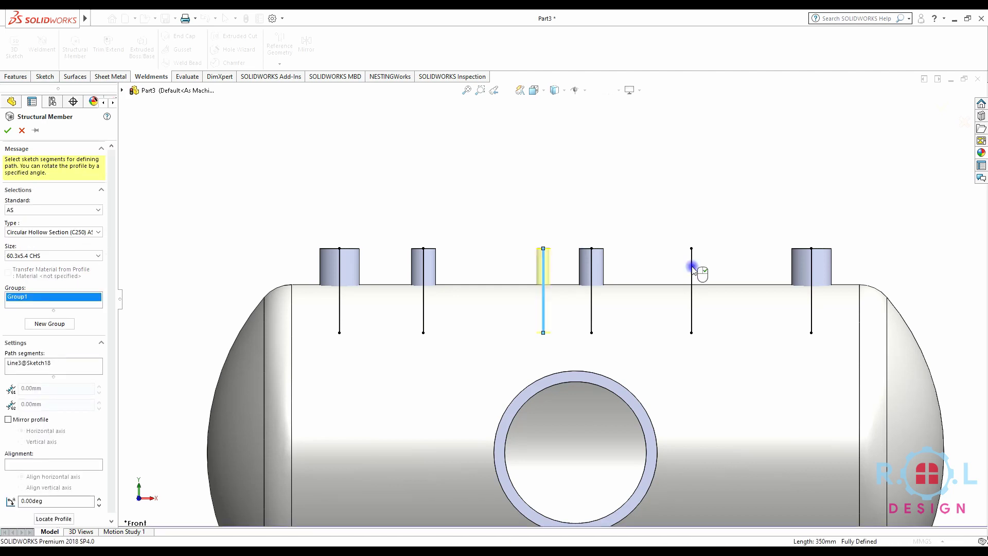
mouse_move(556, 304)
middle_down()
mouse_move(578, 348)
mouse_move(150, 237)
middle_up()
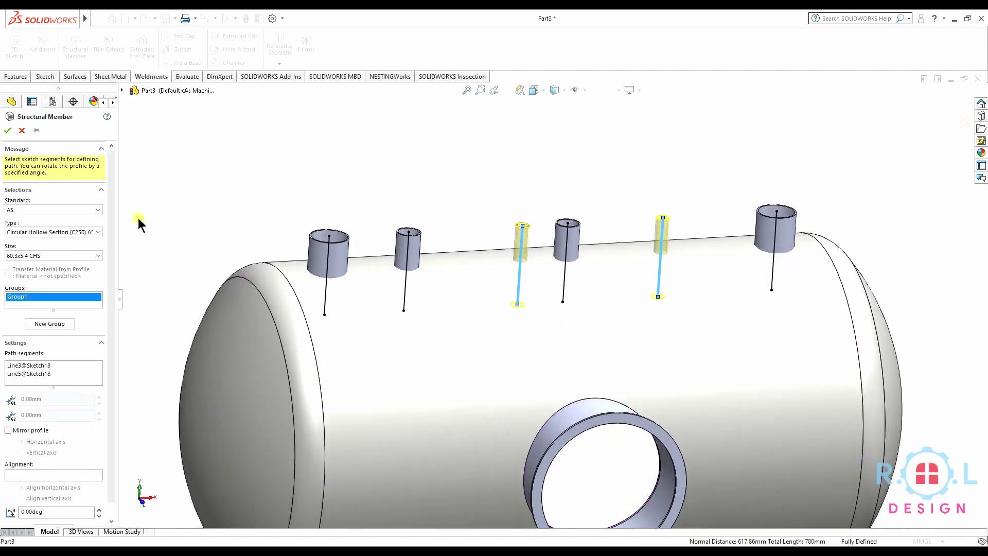
click(7, 130)
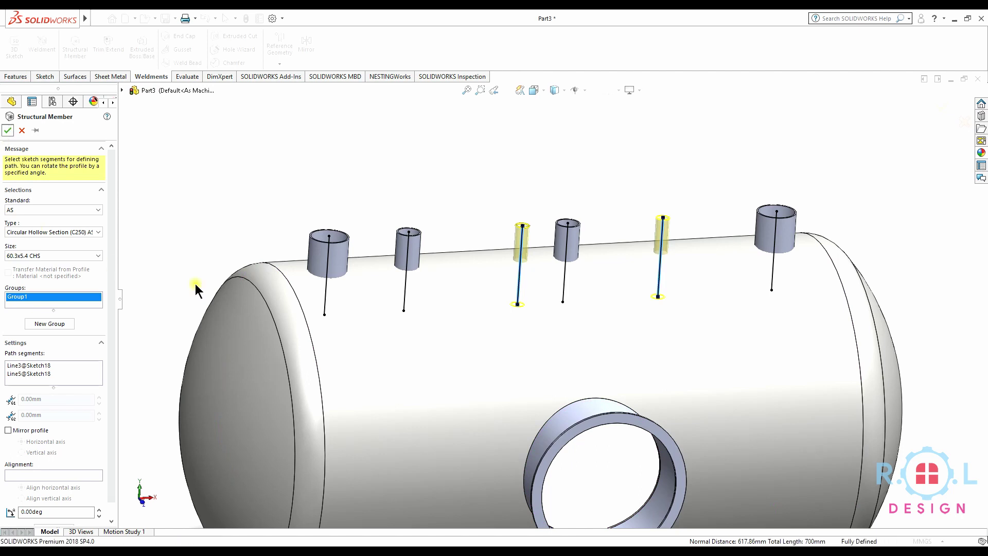
mouse_move(449, 323)
middle_down()
mouse_move(436, 326)
mouse_move(293, 213)
middle_up()
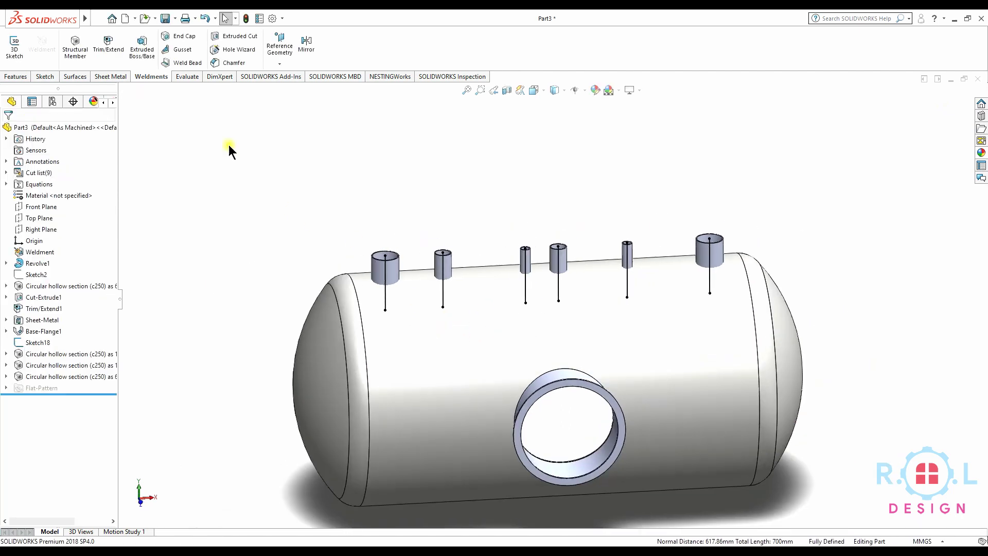
Set up Trim/Extend on the six top nozzle pipes with the tank shell face as boundary.
click(109, 60)
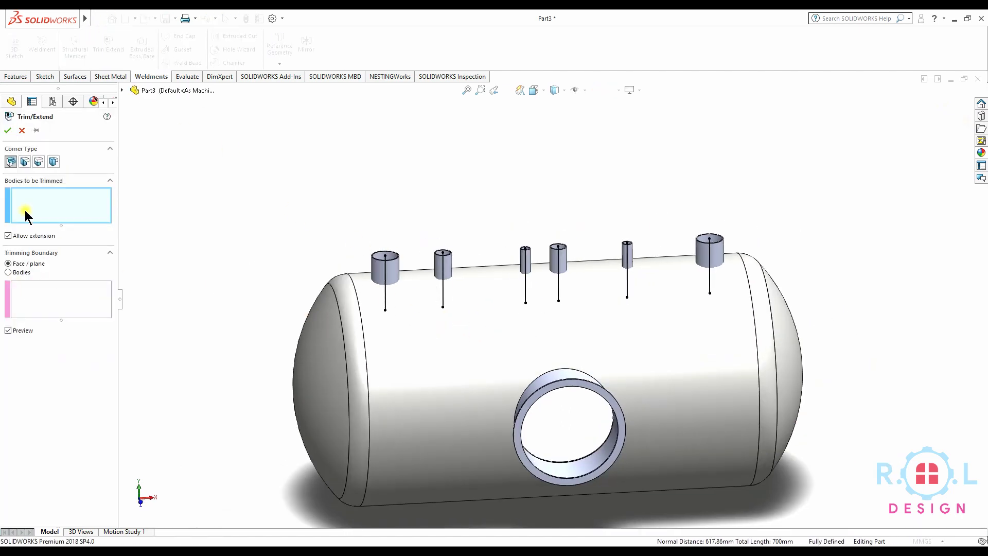
click(388, 277)
click(448, 266)
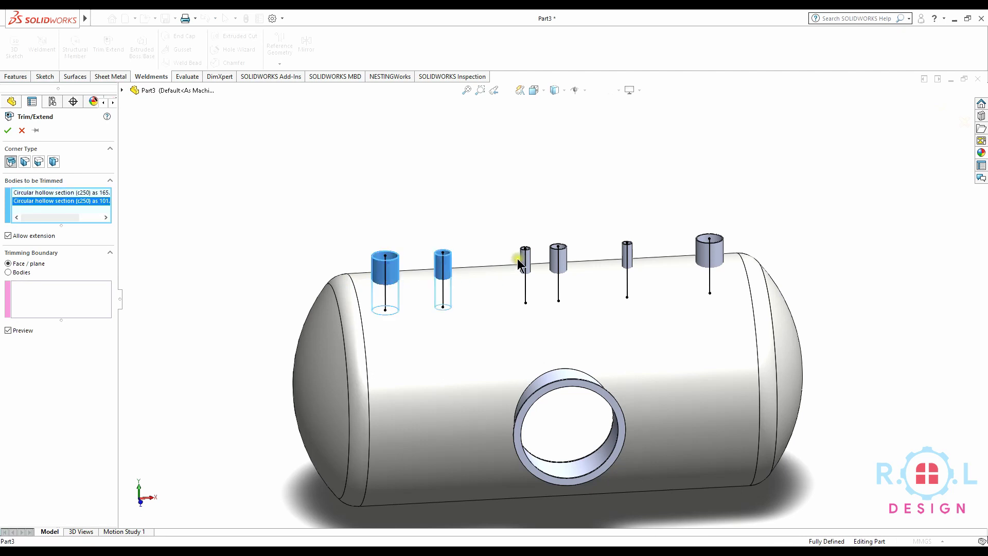
click(525, 263)
click(558, 260)
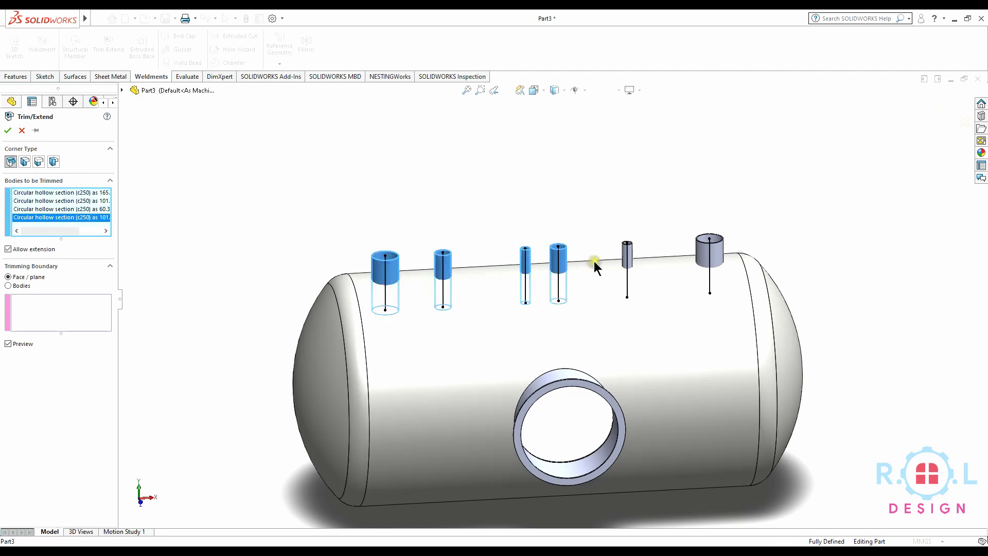
click(628, 255)
click(703, 260)
click(36, 332)
click(463, 364)
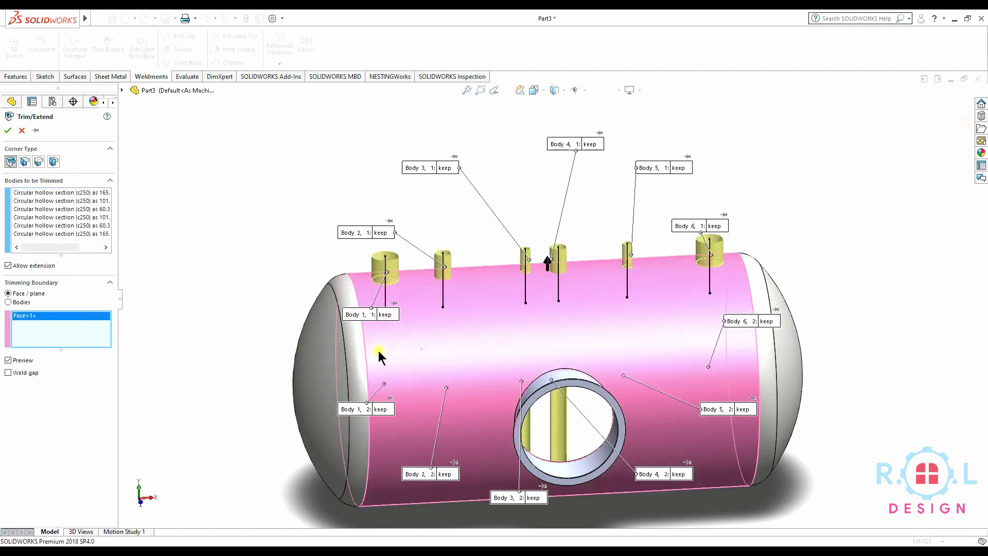
Discard the lower, in-tank part of each pipe body, then check a Front Plane section.
click(455, 475)
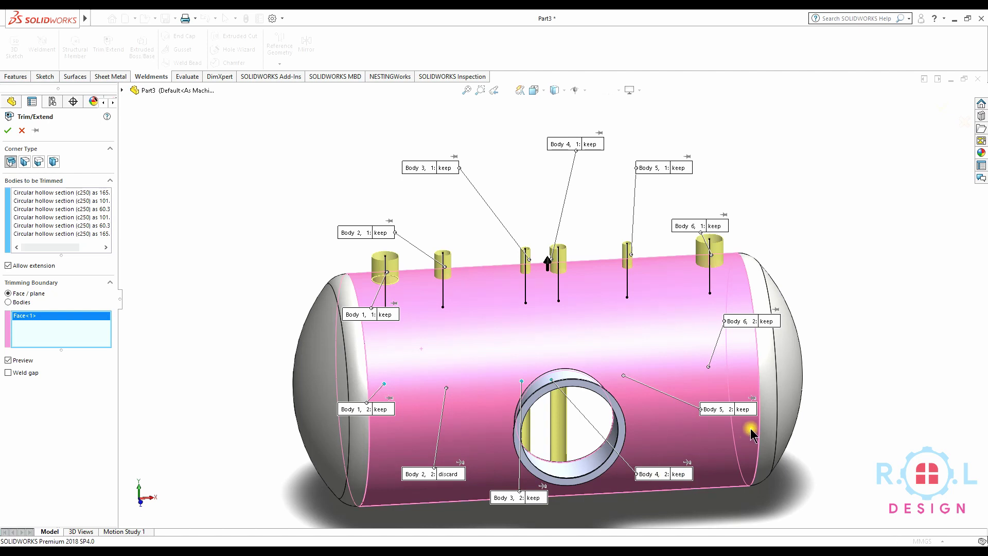
click(743, 409)
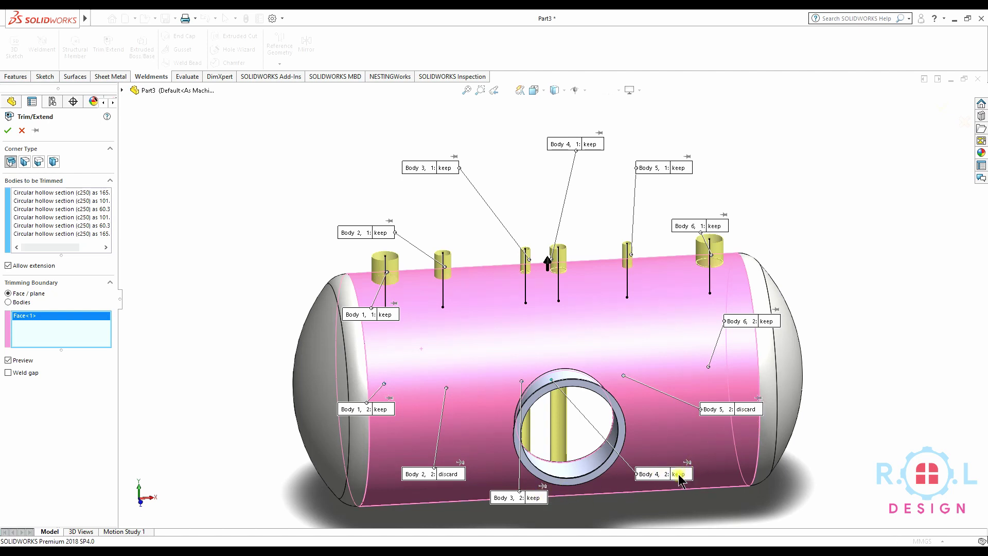
click(679, 474)
click(544, 498)
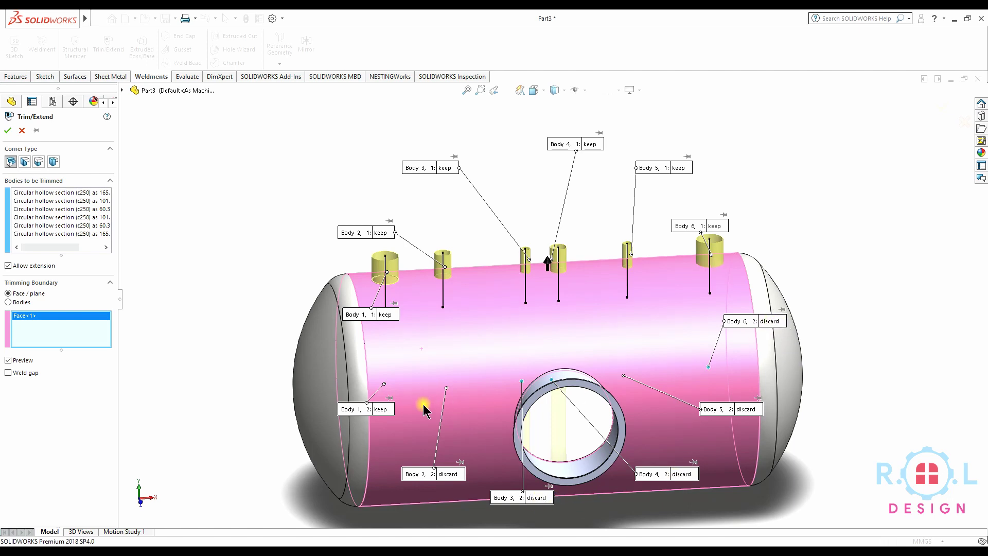
click(382, 410)
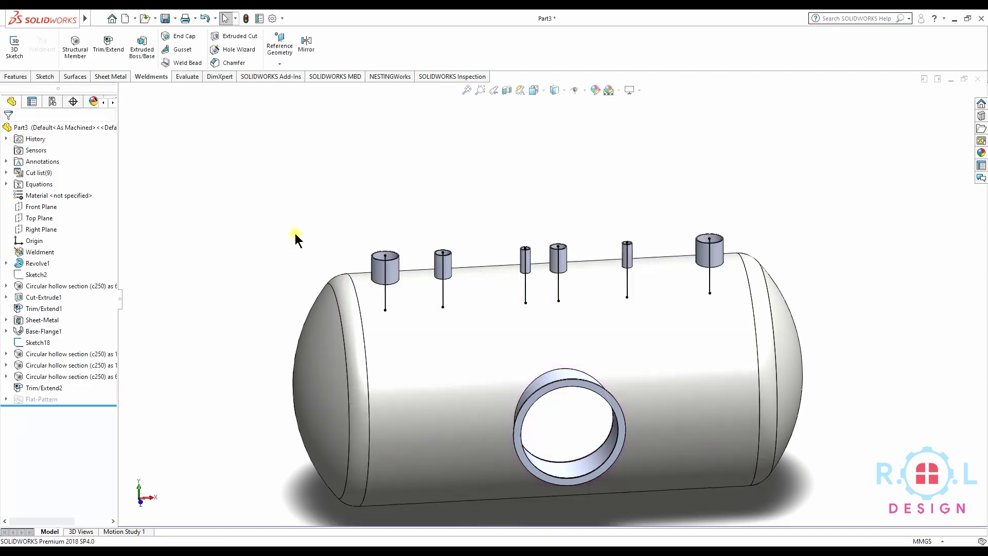
click(509, 90)
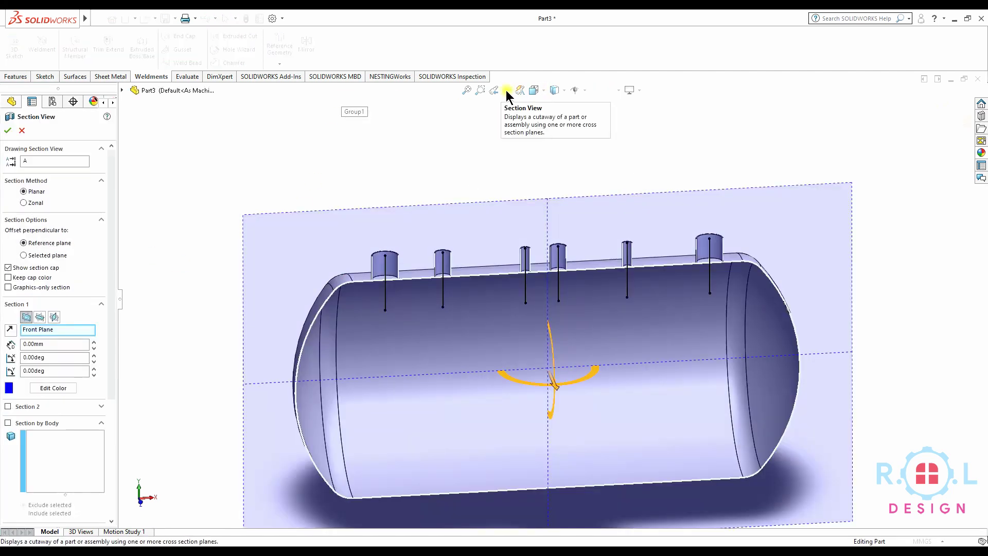
click(20, 132)
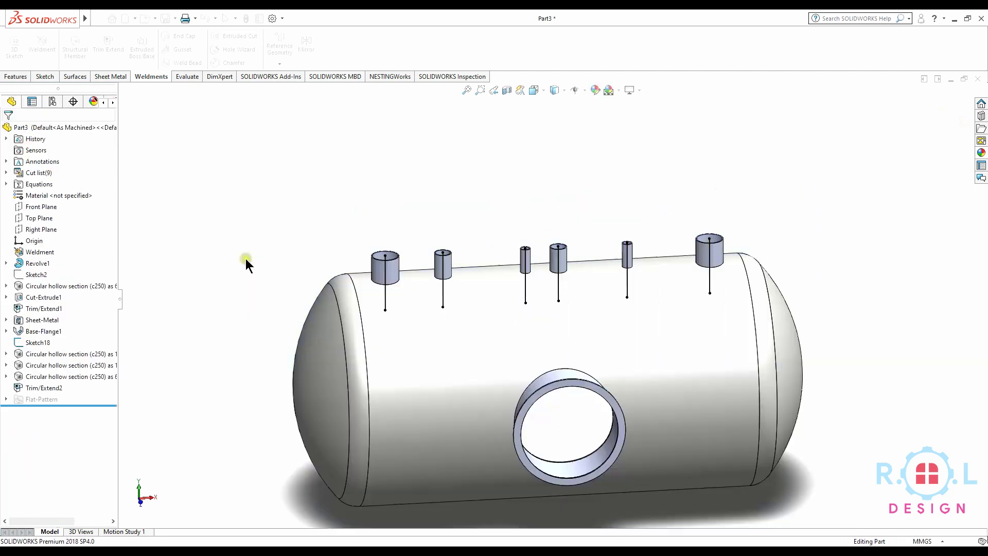
middle_drag(502, 311, 480, 307)
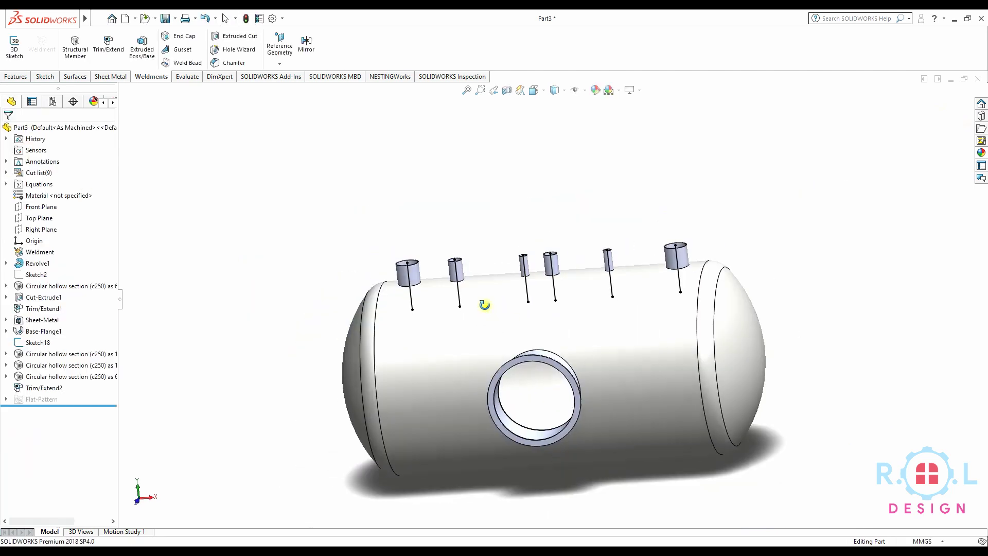
Hide Sketch18 in the feature tree.
click(36, 342)
click(139, 328)
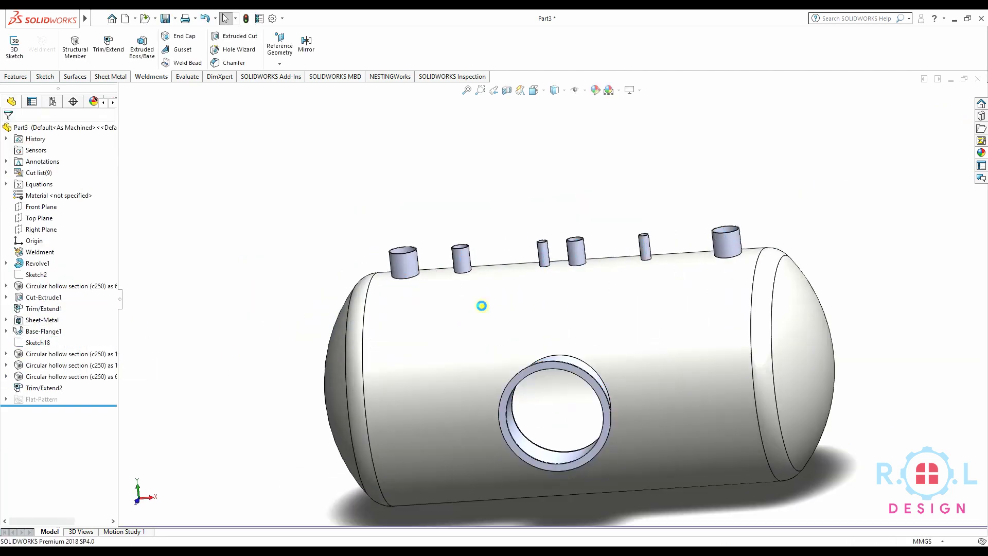
scroll(474, 286, down, 3)
scroll(394, 258, down, 3)
scroll(389, 203, down, 4)
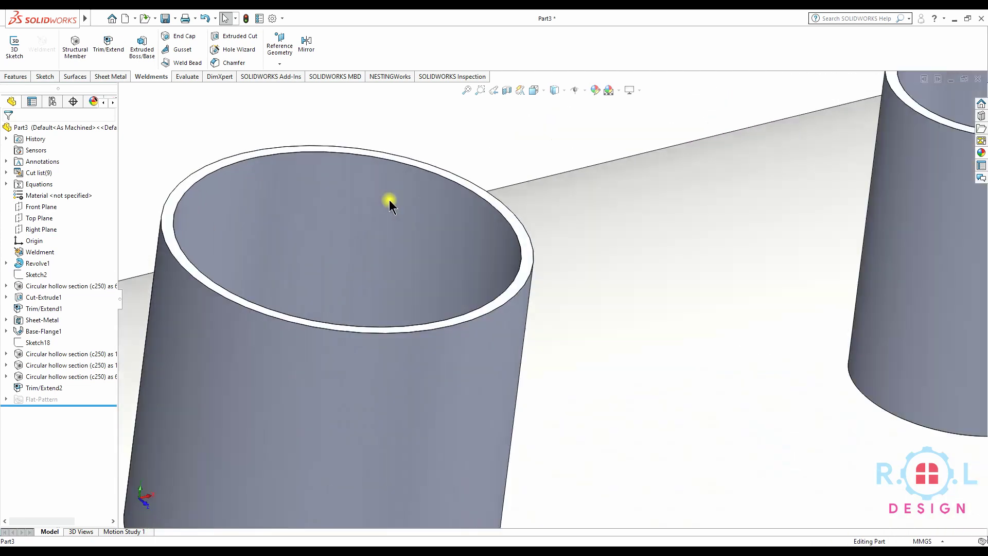
Start a face-on sketch on a nozzle top face and convert its inner bore edge.
click(492, 209)
click(530, 171)
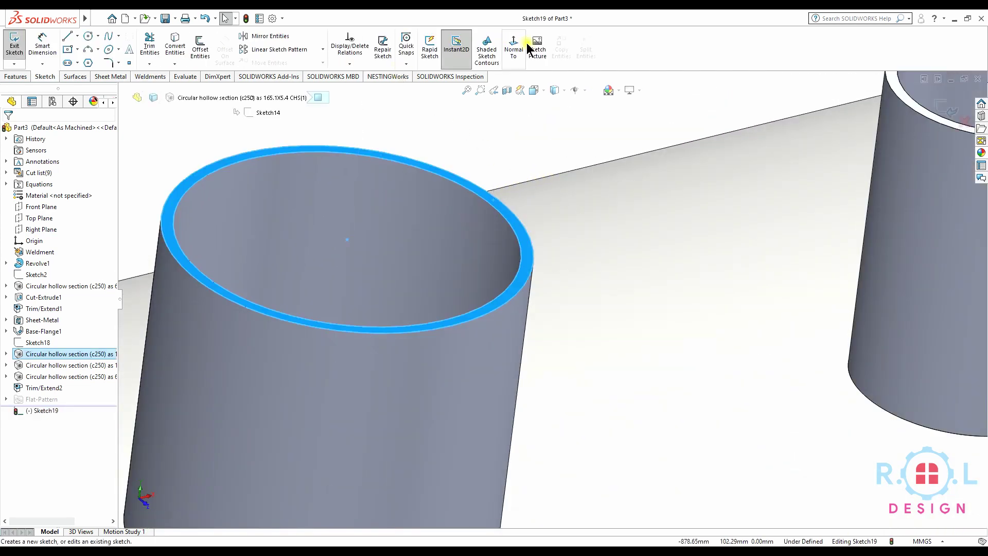
click(514, 45)
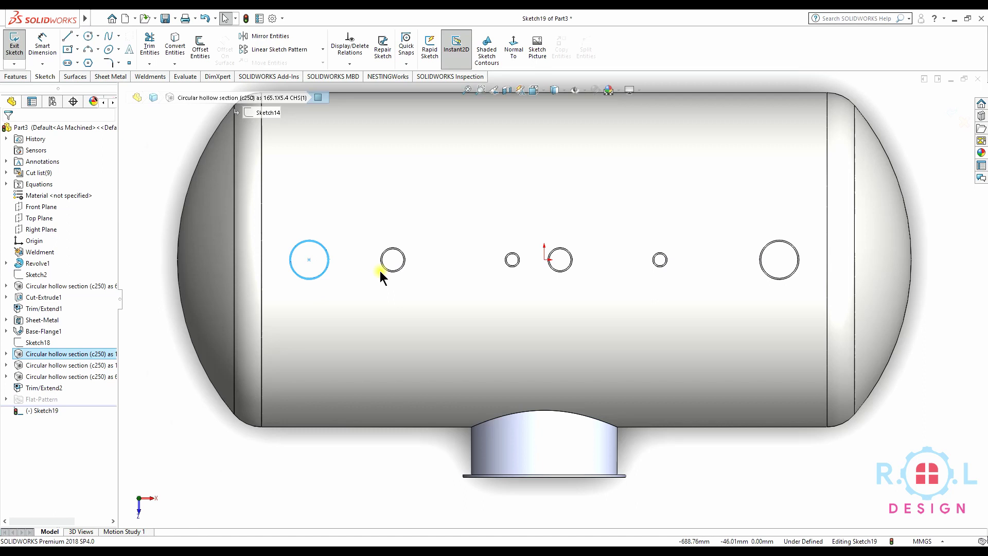
scroll(331, 264, down, 2)
scroll(326, 246, down, 4)
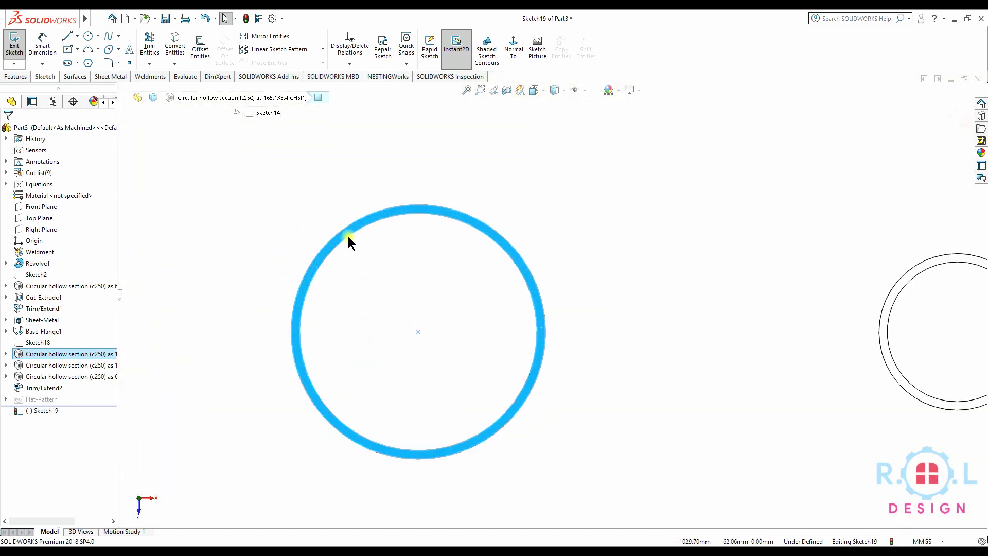
click(348, 236)
click(174, 44)
Convert the inner circles of four more nozzles into the same sketch.
scroll(909, 285, up, 5)
click(371, 281)
ctrl+click(651, 298)
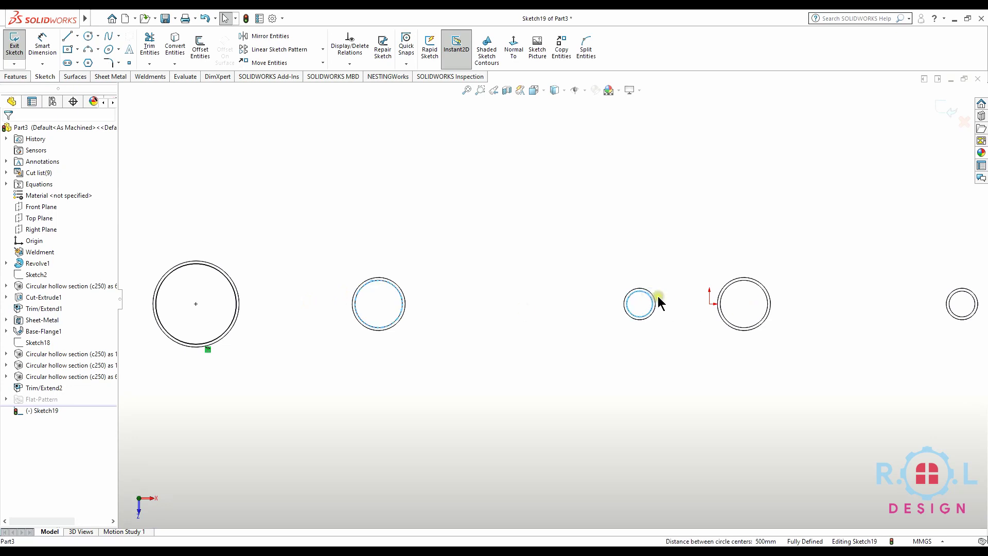
ctrl+click(739, 282)
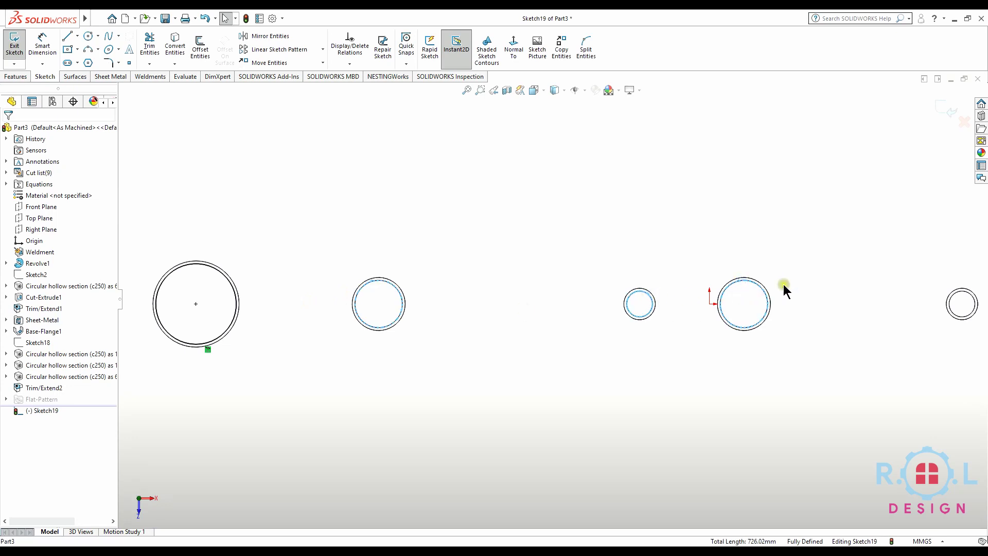
ctrl+click(960, 291)
scroll(947, 308, up, 3)
scroll(884, 293, down, 3)
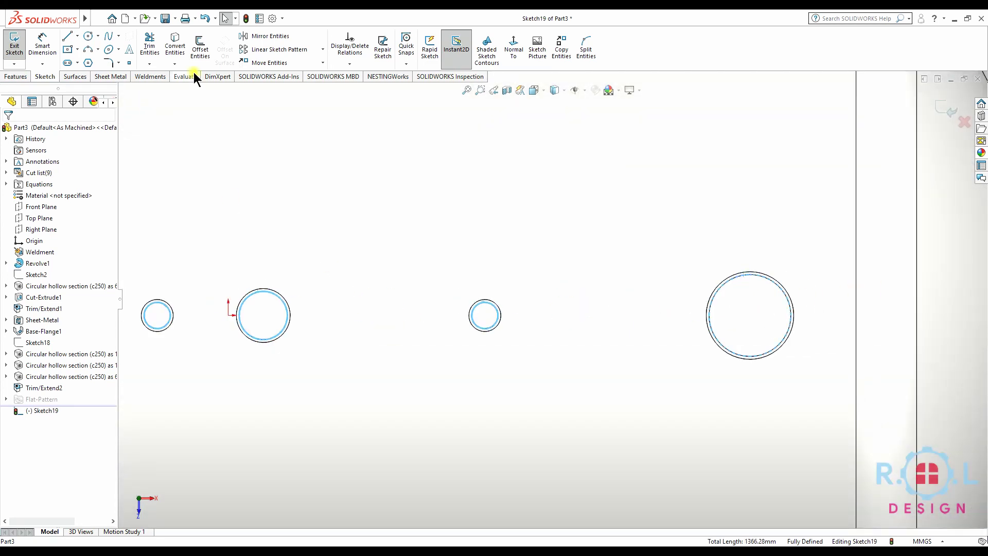
click(177, 48)
click(17, 76)
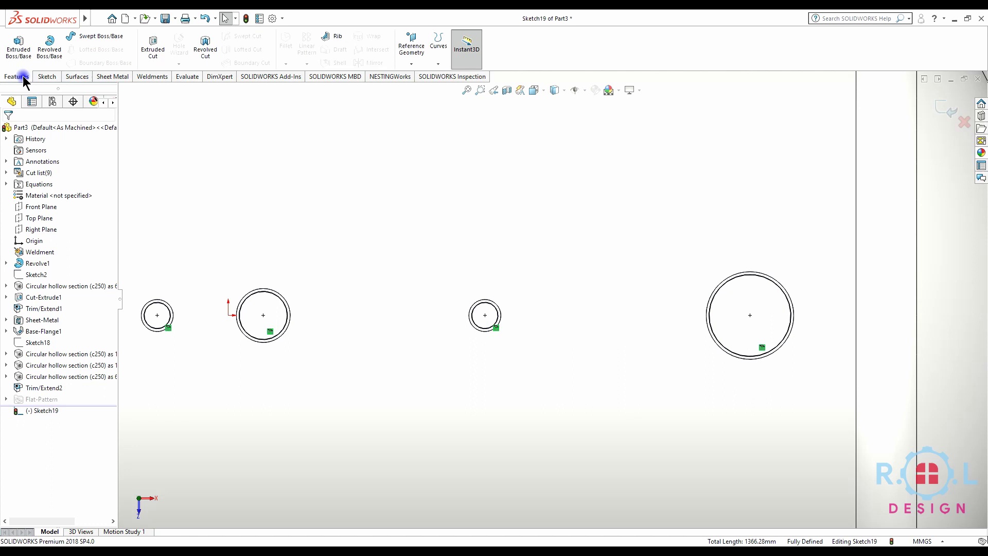
Extrude-cut the nozzle circles 622 mm blind into the tank as Cut-Extrude2.
click(152, 49)
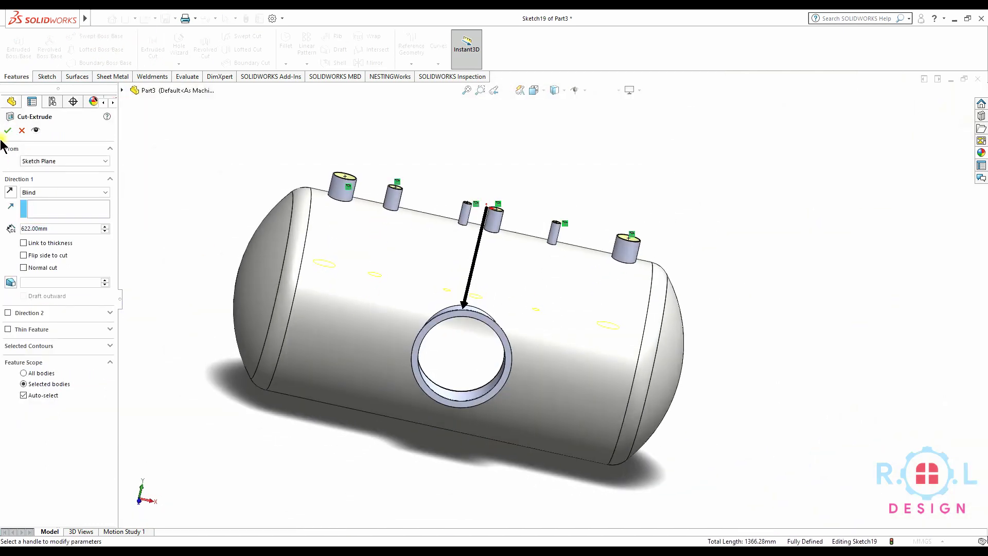
click(8, 130)
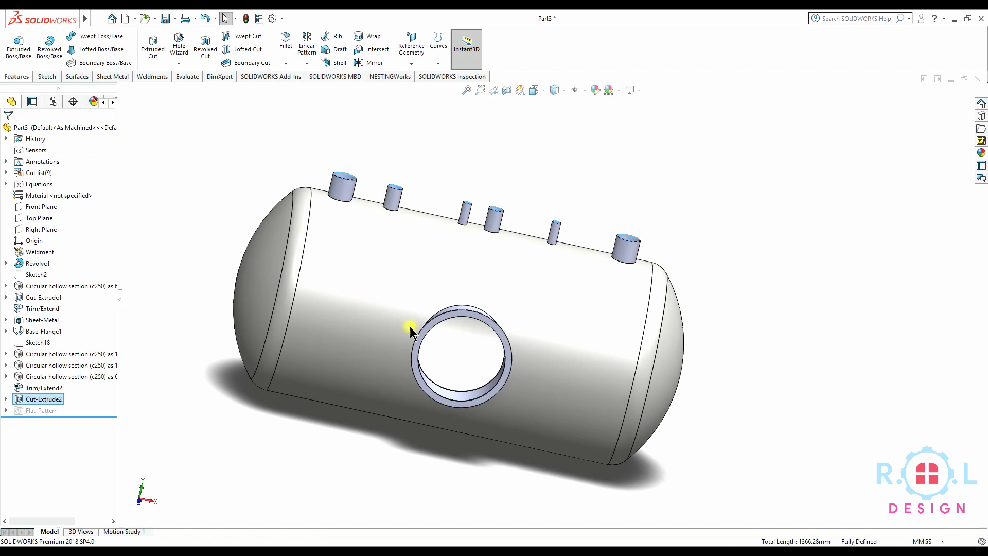
scroll(452, 221, down, 5)
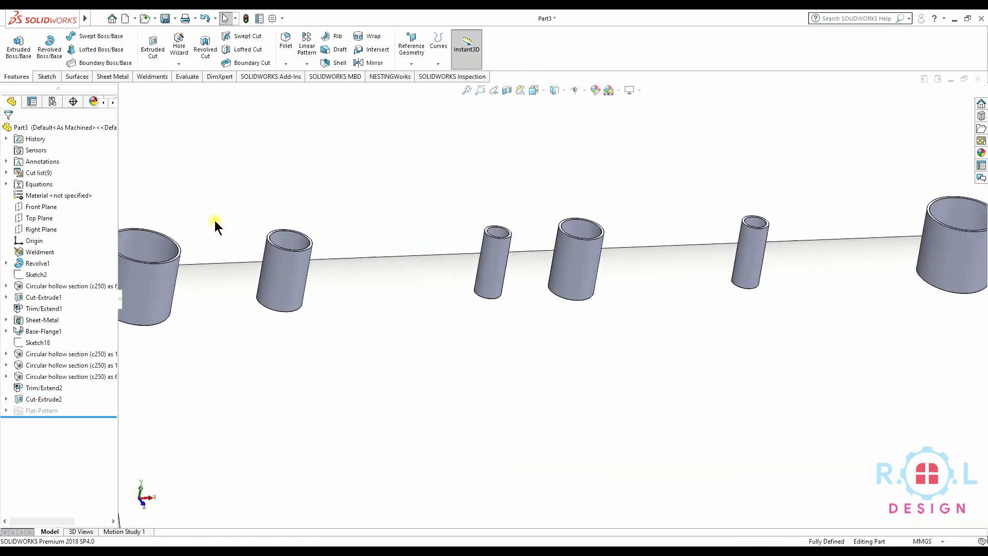
scroll(216, 226, down, 3)
click(254, 281)
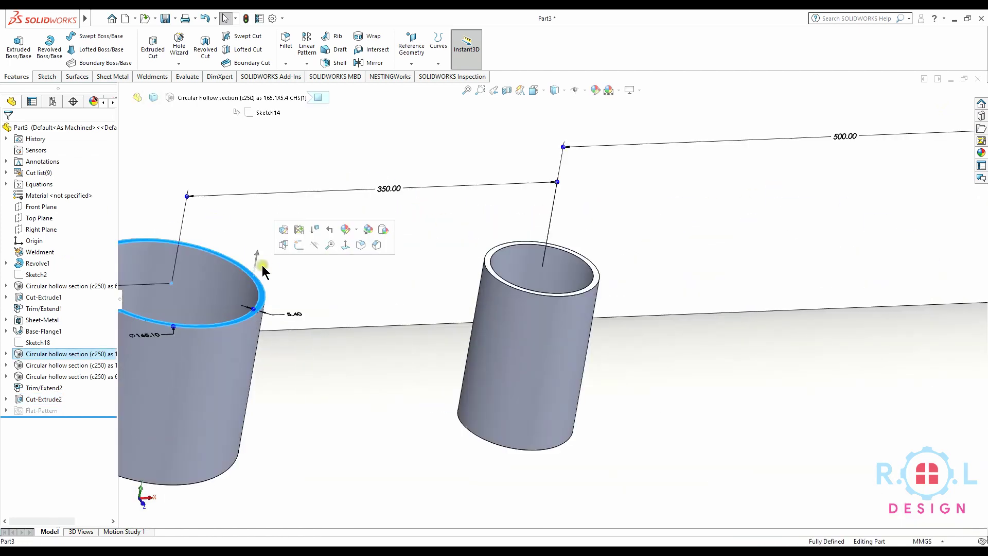
Sketch face-on atop the left nozzle and convert its inner bore edge.
click(291, 247)
click(513, 49)
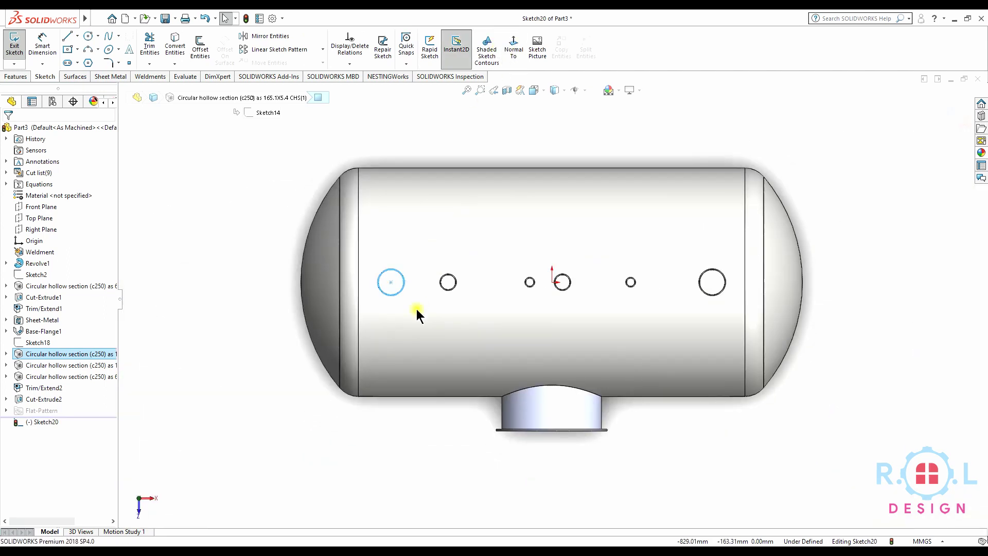
scroll(415, 309, down, 5)
scroll(427, 231, down, 3)
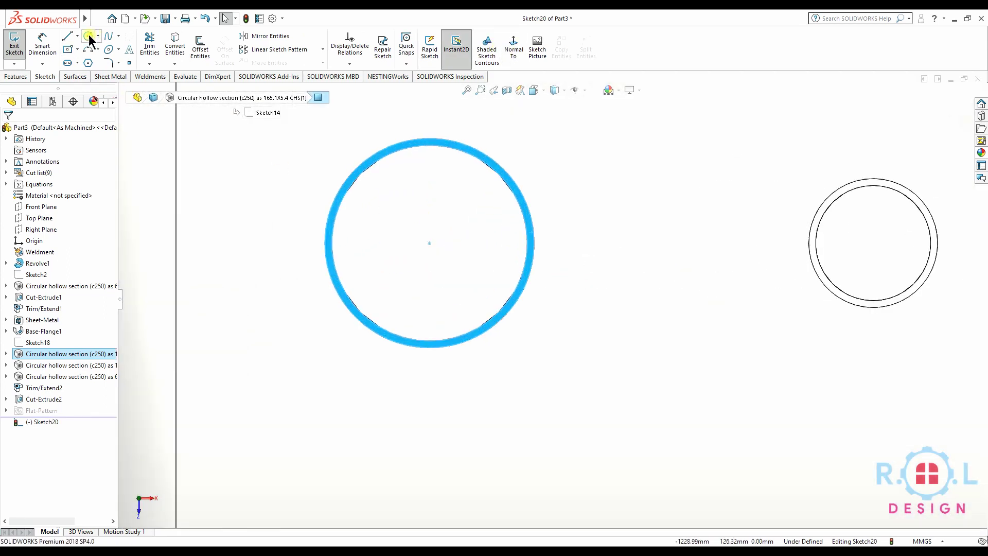
click(387, 160)
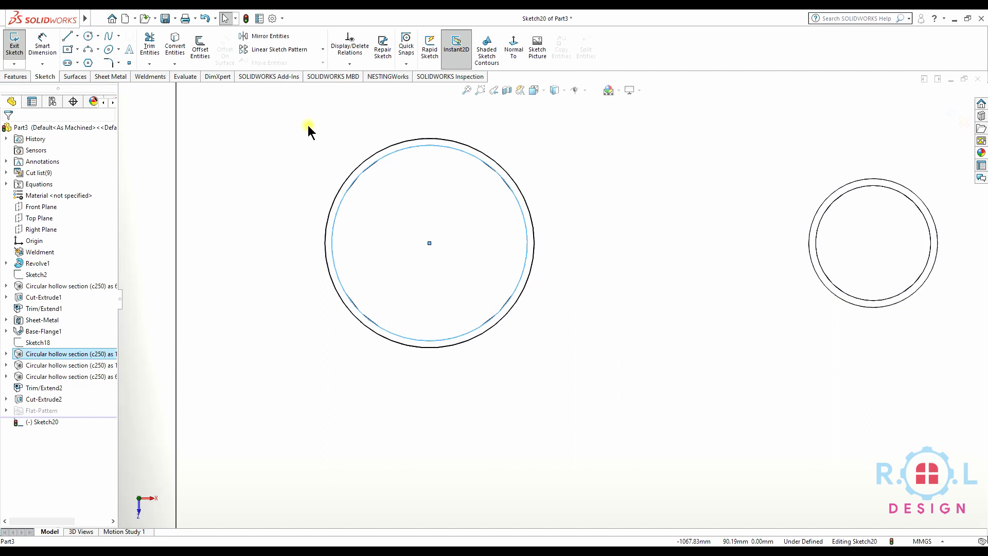
click(175, 46)
Offset the inner circle 45 mm outward to form the flange ring.
key(c)
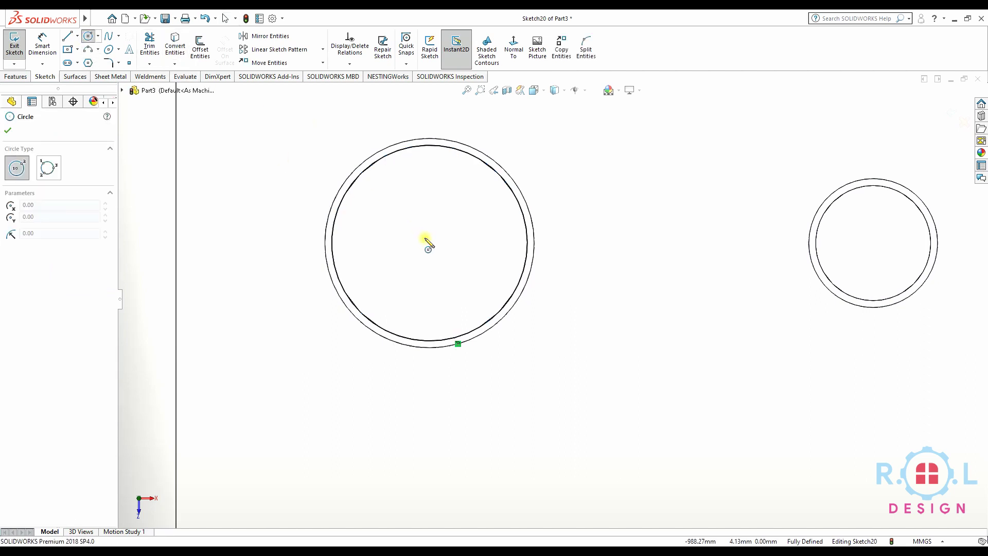
click(430, 243)
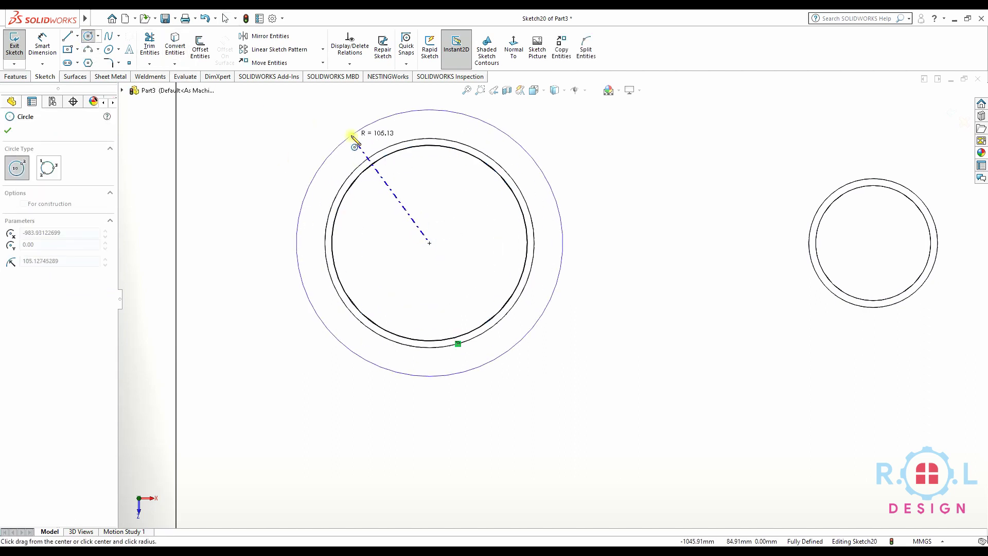
click(201, 50)
click(385, 155)
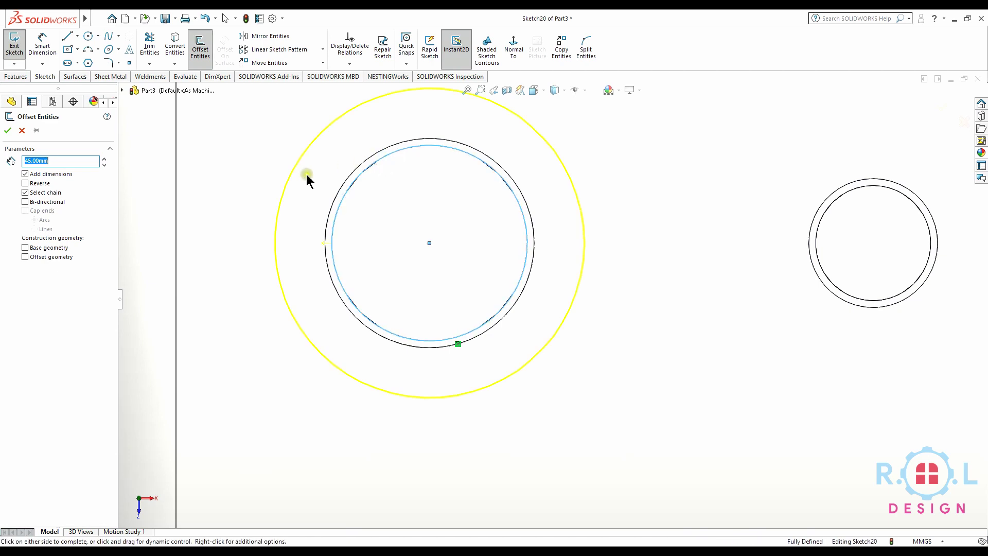
key(Return)
scroll(665, 216, down, 3)
scroll(424, 302, up, 3)
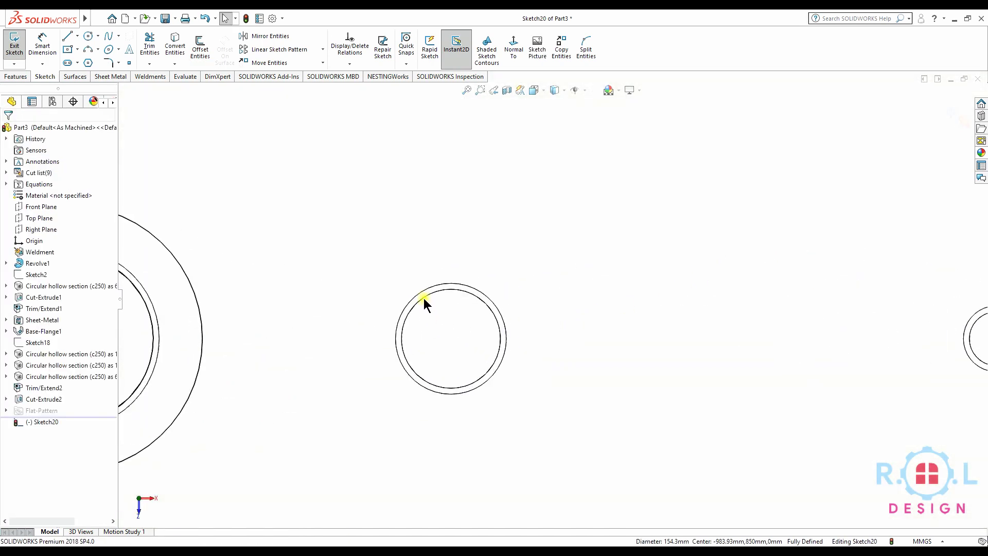
scroll(424, 295, down, 3)
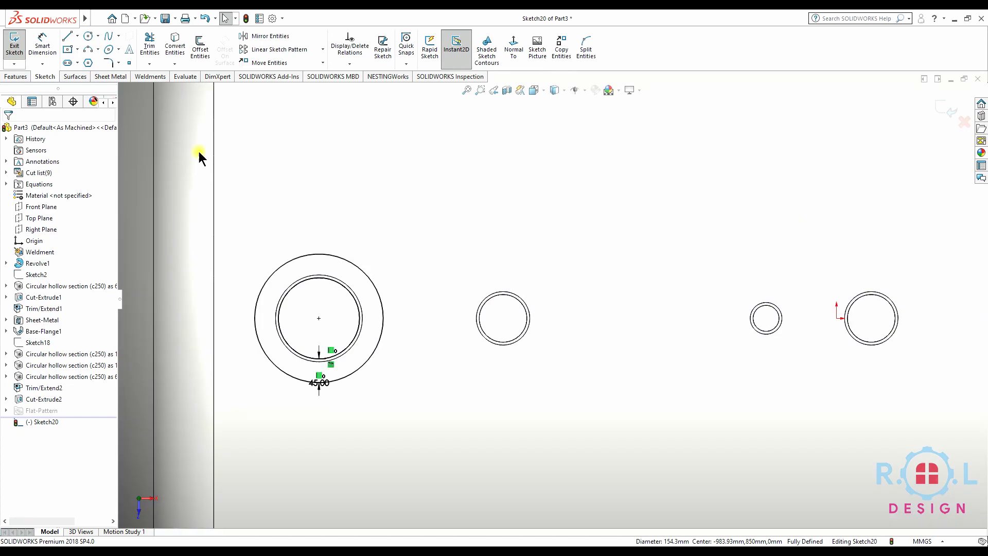
Create Base-Flange2 from the ring sketch with Reverse direction checked.
click(110, 77)
click(21, 49)
middle_drag(362, 332, 368, 203)
scroll(356, 294, up, 2)
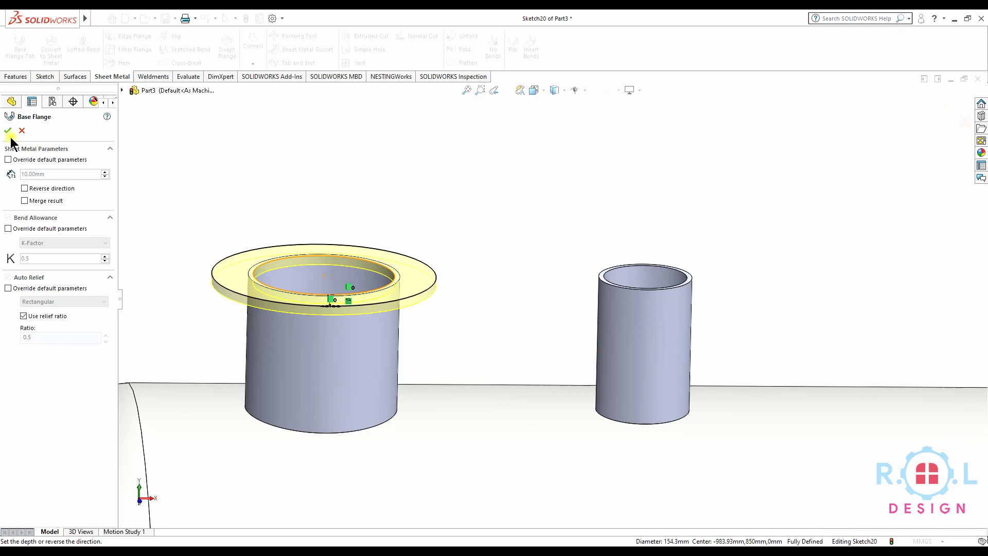
click(25, 188)
click(8, 130)
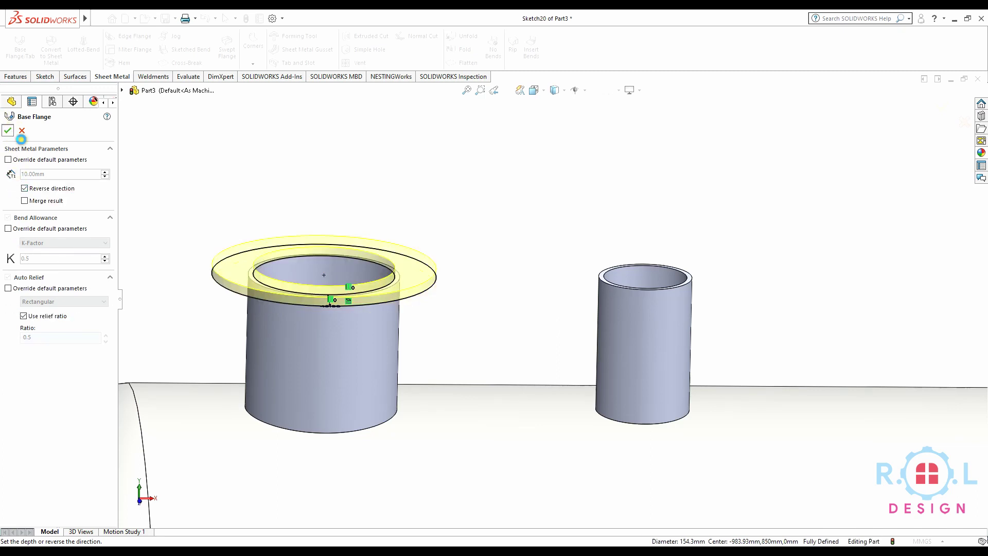
mouse_move(701, 332)
middle_down()
mouse_move(877, 275)
mouse_move(710, 322)
middle_up()
scroll(471, 268, down, 5)
click(502, 257)
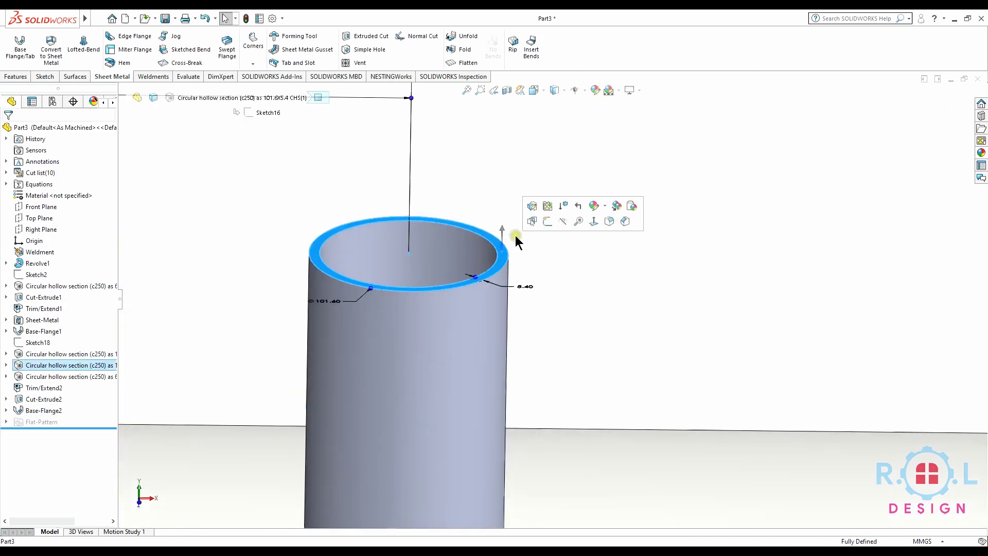
Sketch on the larger tube's top, convert its edges and offset the bore 45 mm.
click(542, 220)
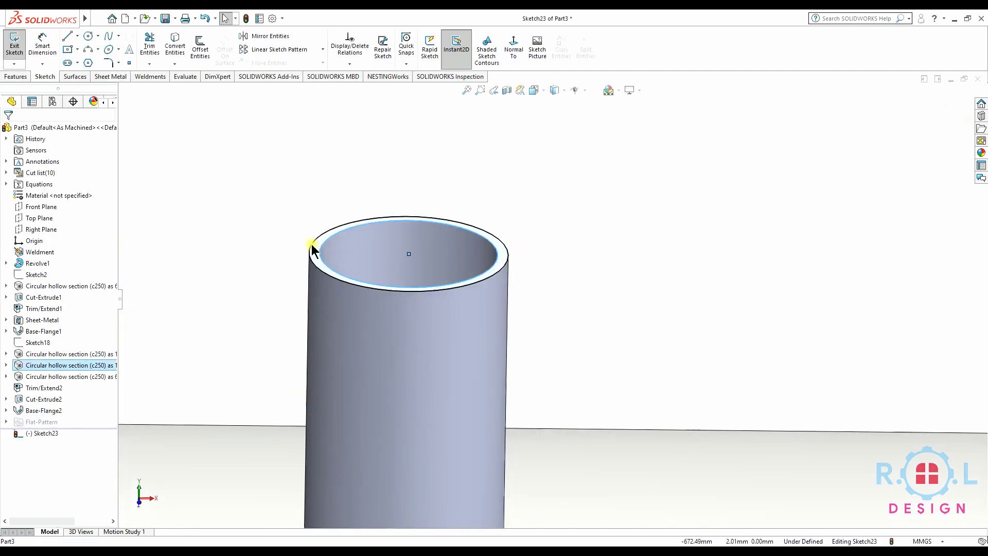
click(173, 45)
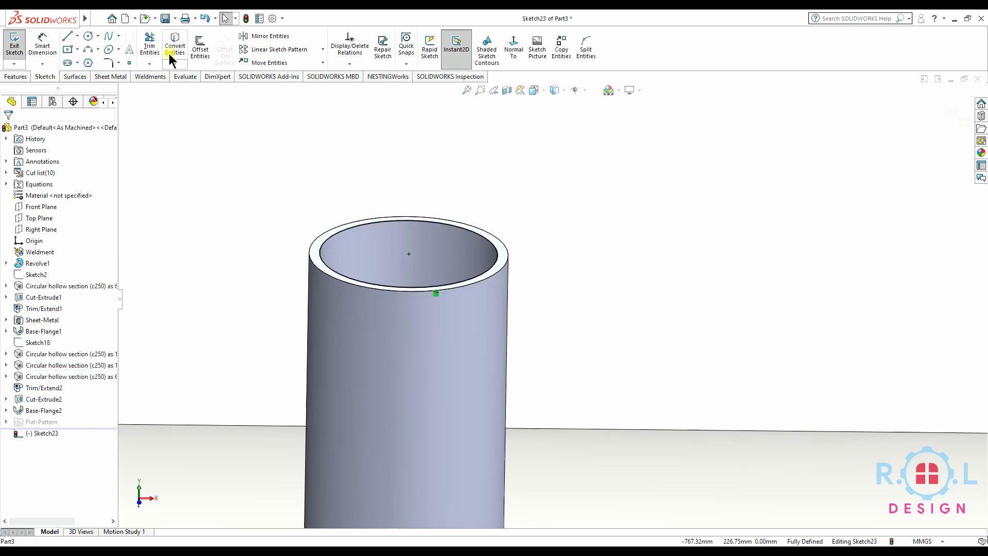
click(206, 49)
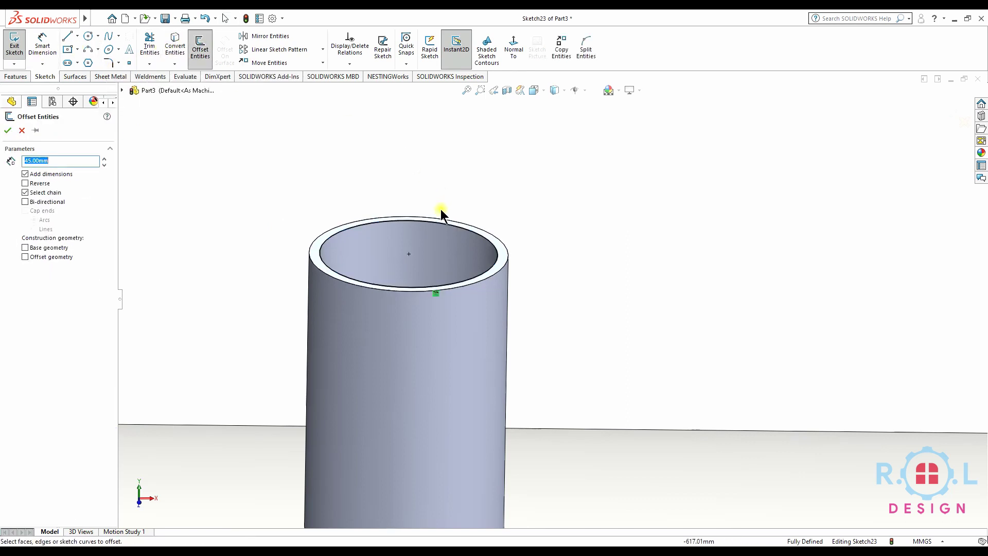
click(436, 225)
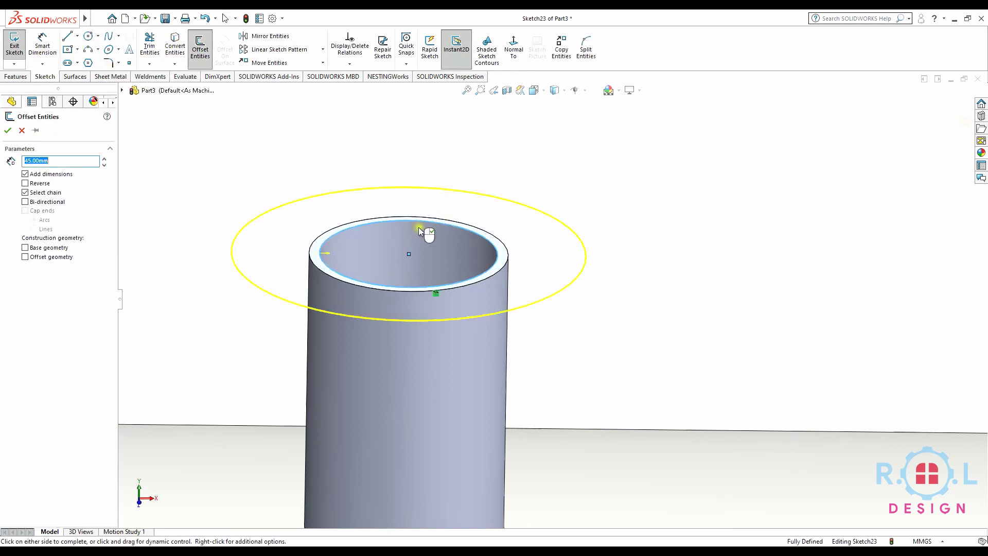
click(8, 132)
Create Base-Flange3 from the ring sketch with Reverse direction checked.
click(98, 76)
click(20, 47)
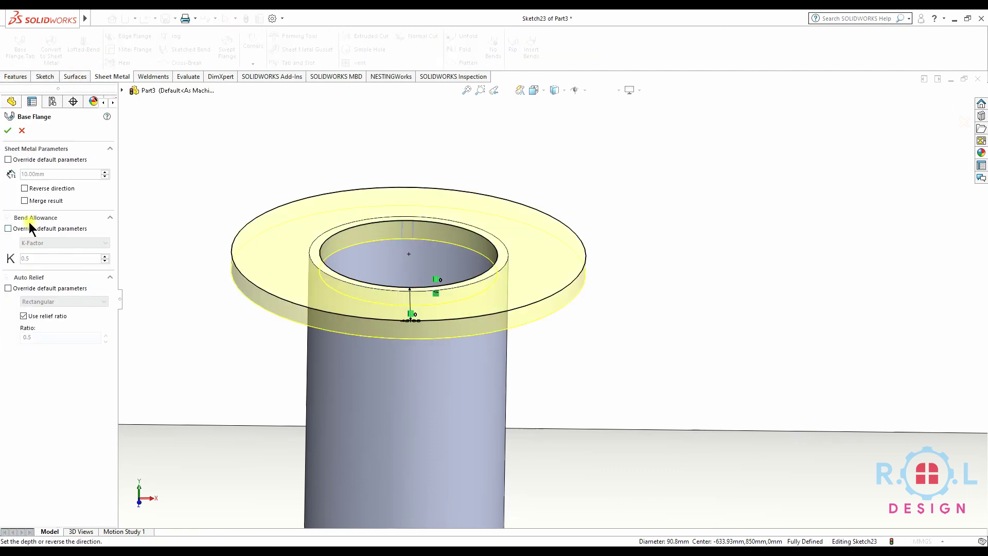
click(24, 188)
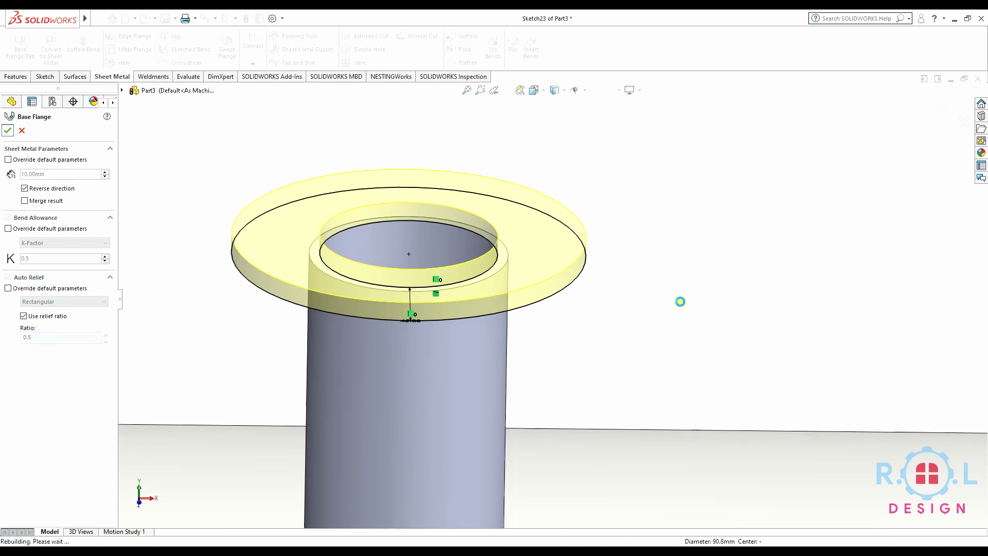
key(Return)
scroll(746, 304, up, 3)
scroll(669, 304, down, 3)
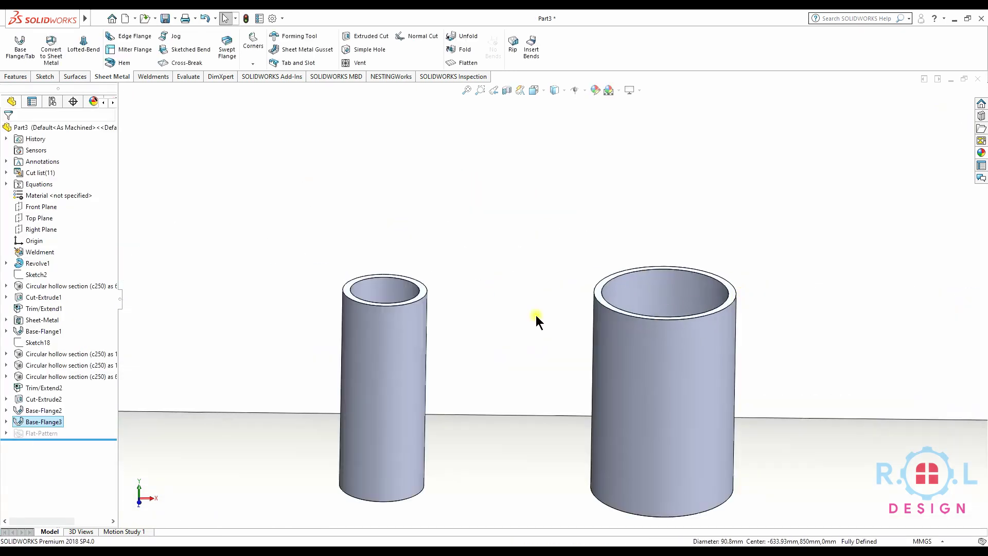
scroll(463, 288, down, 2)
click(386, 260)
Sketch on the 60.3 pipe rim, convert the inner edge and offset it 45 mm.
click(440, 230)
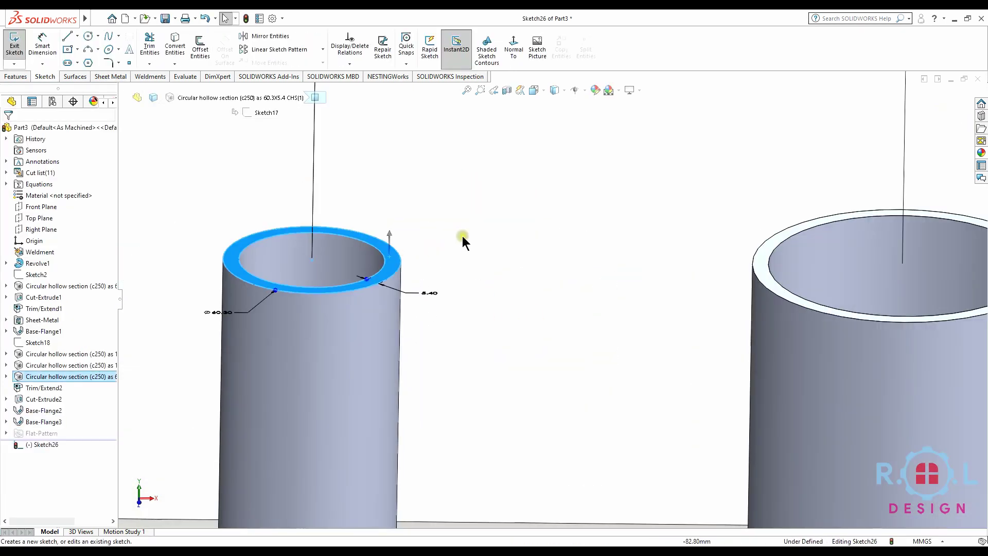
click(378, 250)
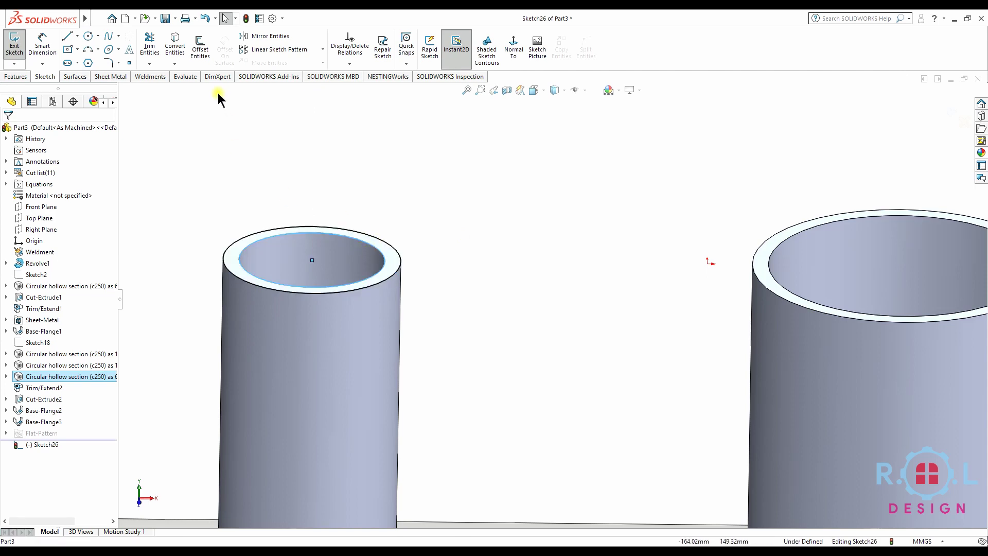
click(179, 48)
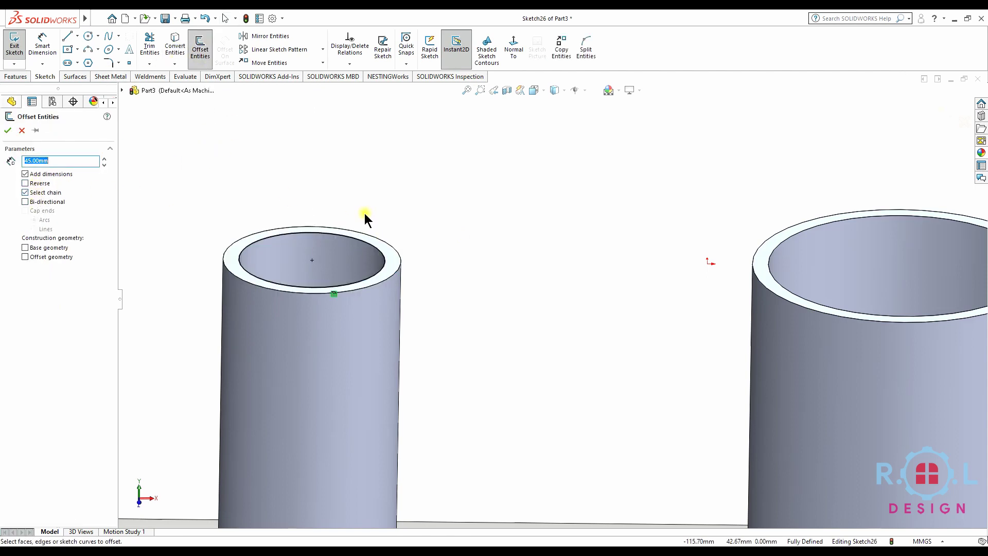
click(334, 238)
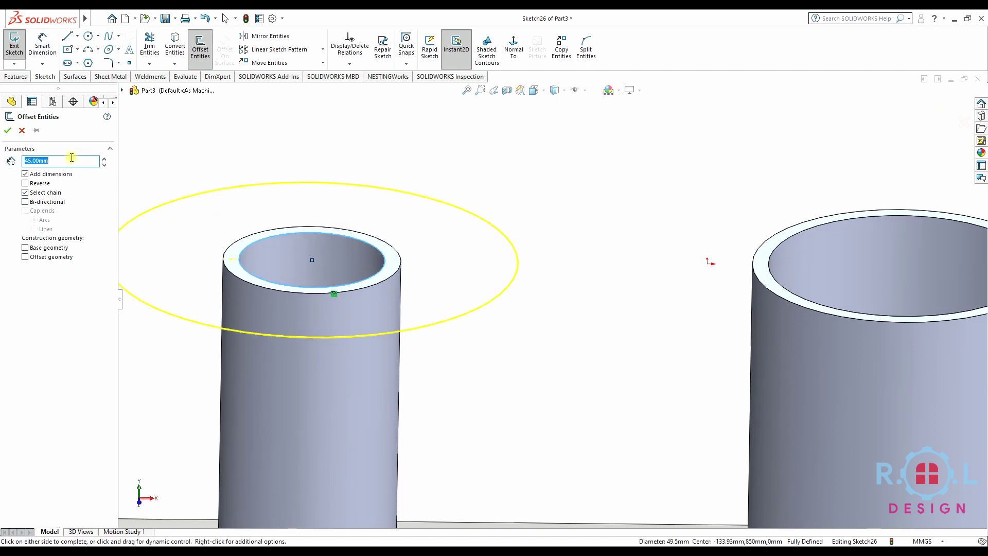
click(8, 130)
Create Base-Flange4 from the ring sketch with Reverse direction checked.
scroll(727, 326, up, 8)
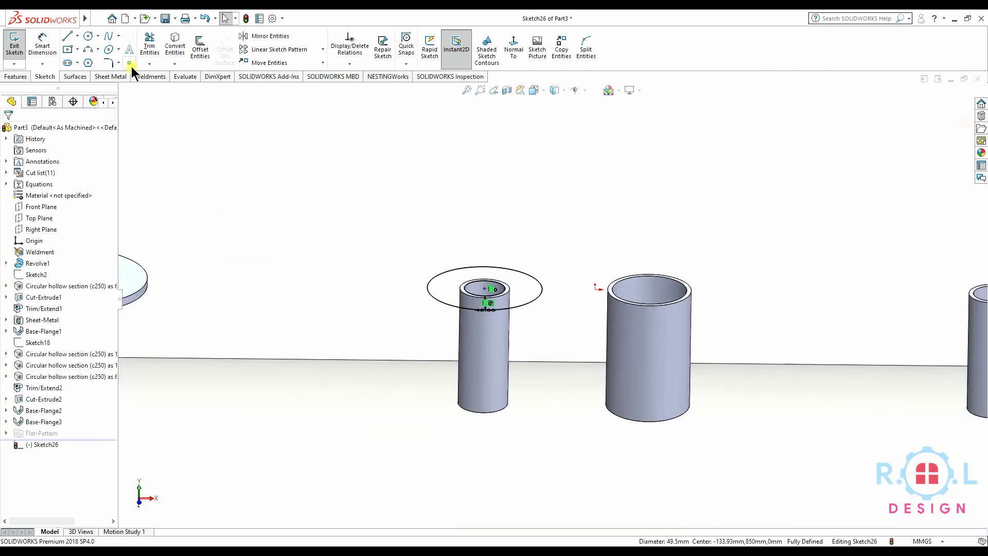
click(114, 76)
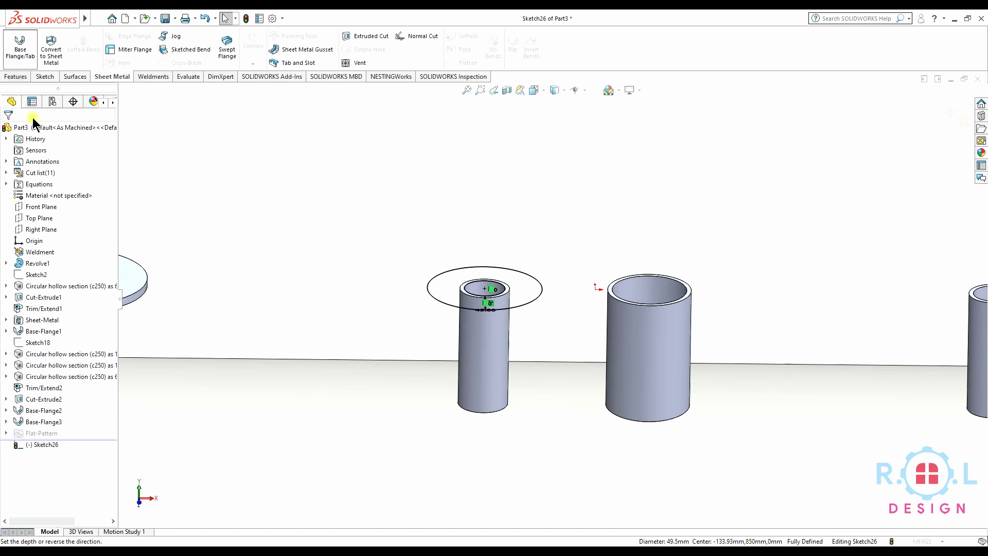
click(24, 188)
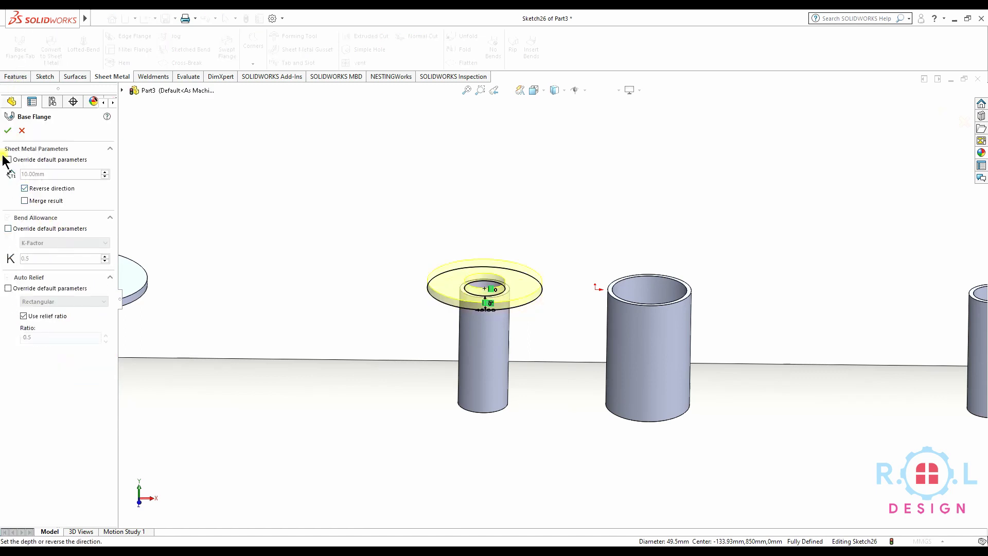
click(8, 130)
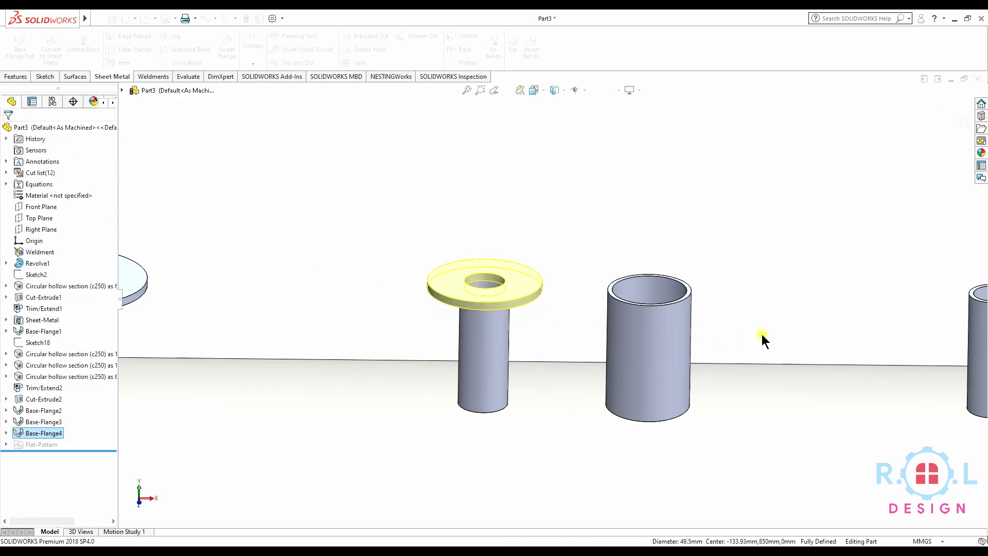
scroll(688, 319, down, 2)
scroll(811, 304, up, 3)
scroll(782, 306, up, 2)
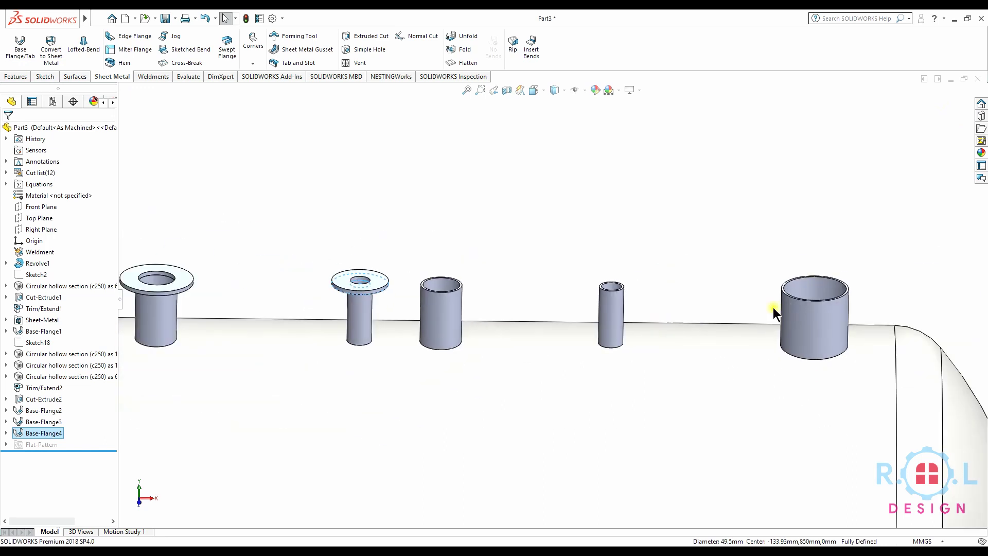
scroll(468, 312, down, 5)
scroll(468, 312, down, 1)
click(601, 204)
Sketch on the next cylinder's top, convert its edges and offset a larger ring.
middle_drag(601, 206, 674, 238)
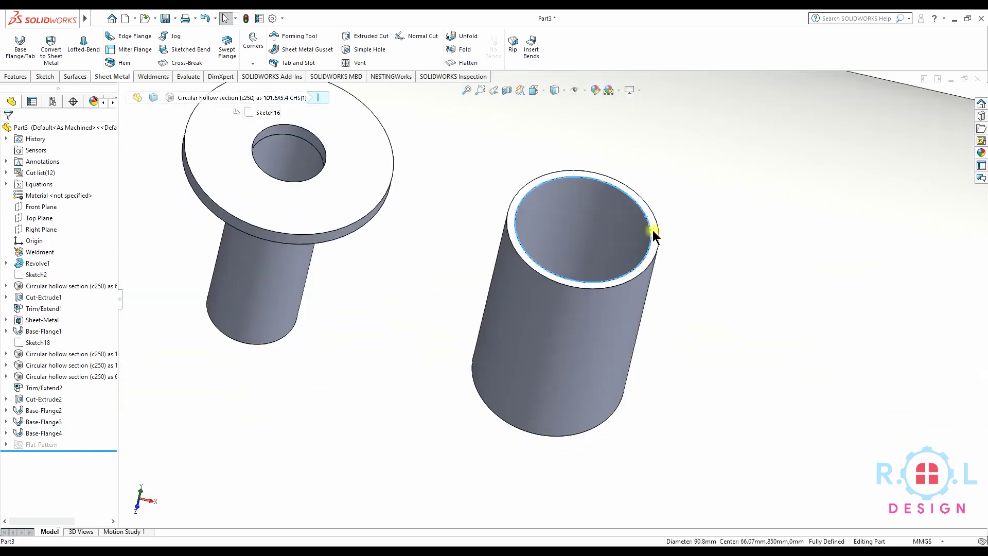
click(653, 234)
click(688, 203)
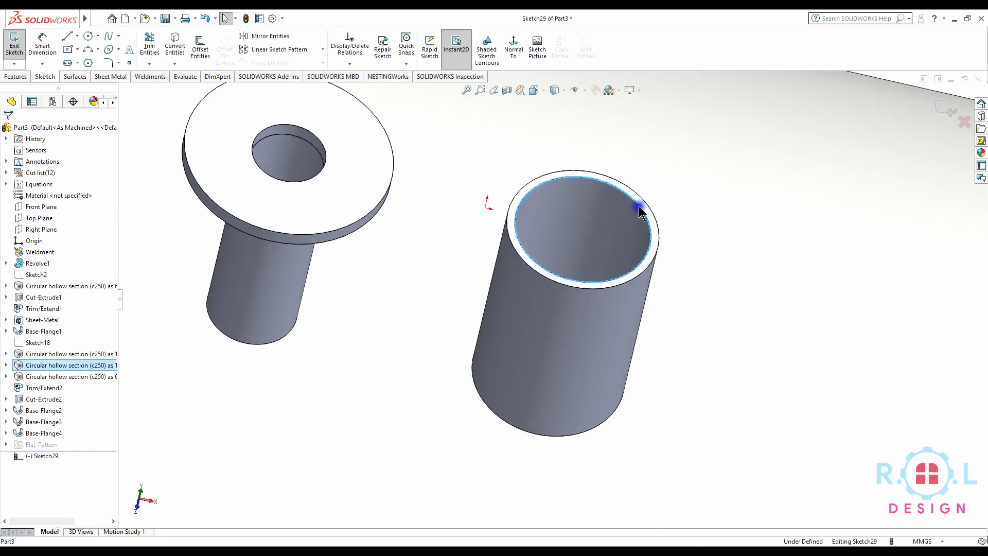
click(174, 47)
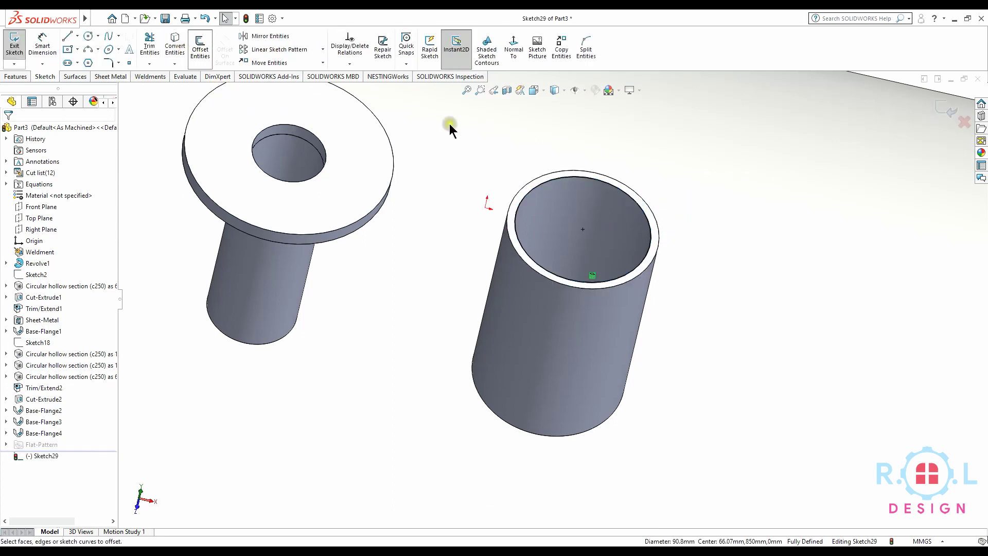
click(11, 130)
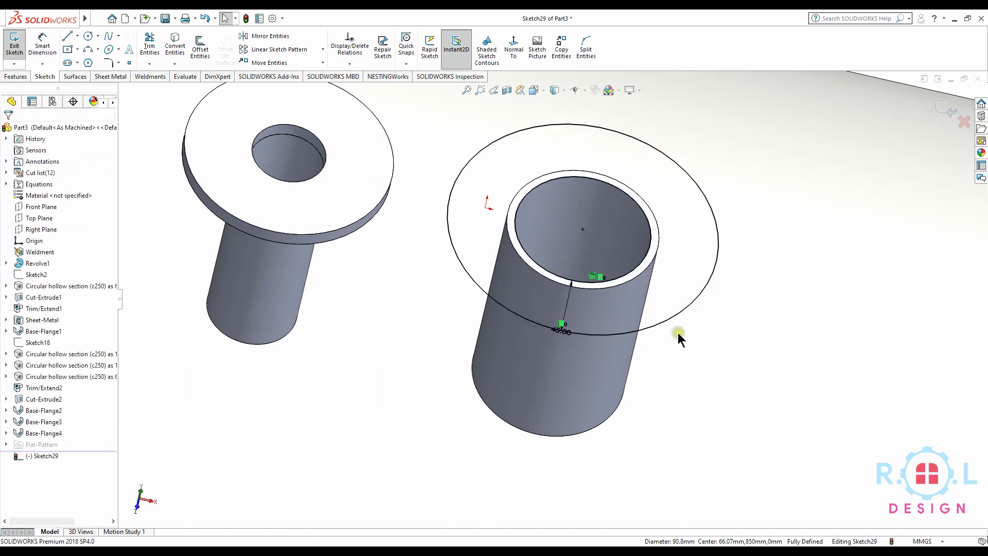
scroll(551, 298, up, 5)
Create Base-Flange5 from that ring with Reverse direction checked.
click(106, 77)
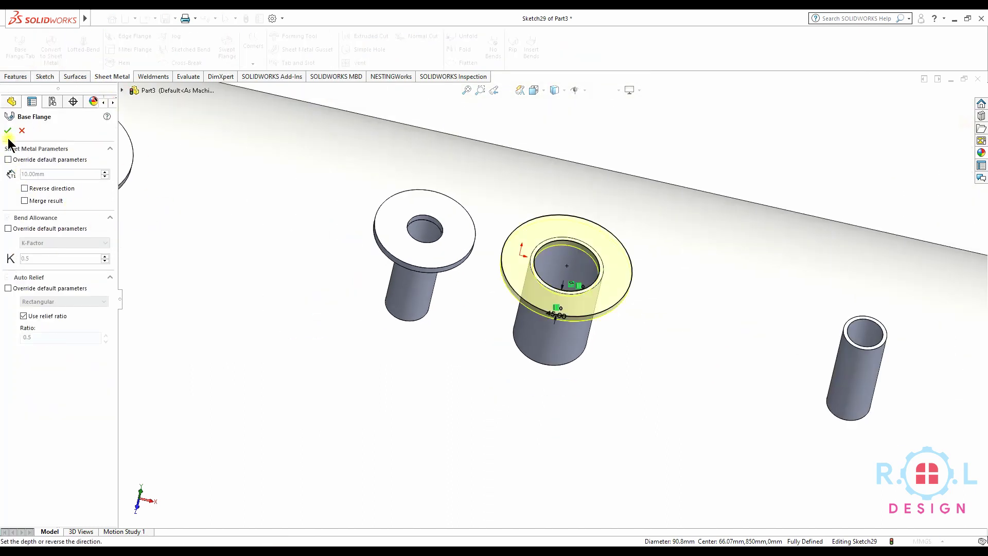
click(24, 188)
click(8, 130)
scroll(799, 355, up, 2)
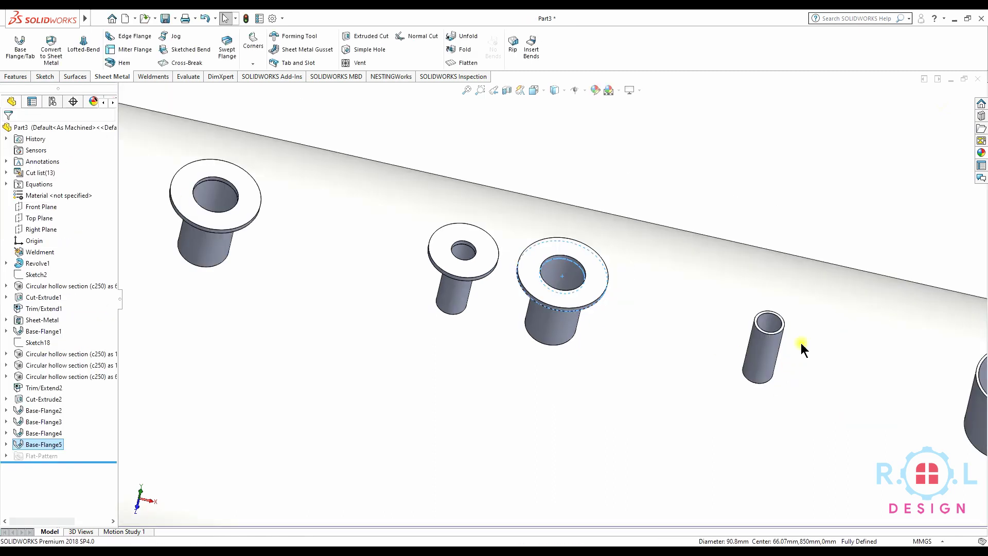
scroll(810, 344, up, 3)
scroll(375, 309, down, 2)
scroll(656, 240, down, 2)
scroll(550, 257, down, 3)
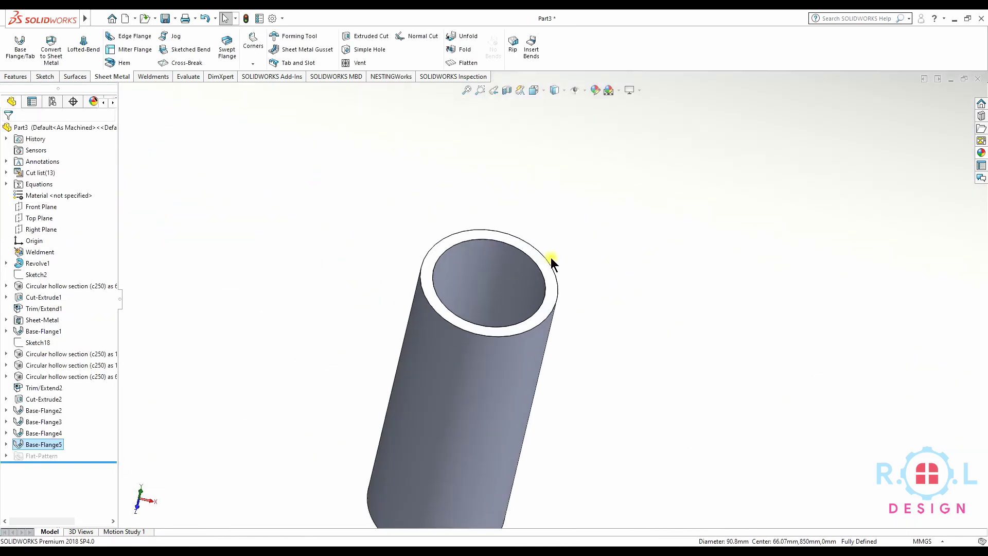
Sketch on another pipe end, convert the inner edge and offset it 45 mm.
click(544, 263)
click(601, 237)
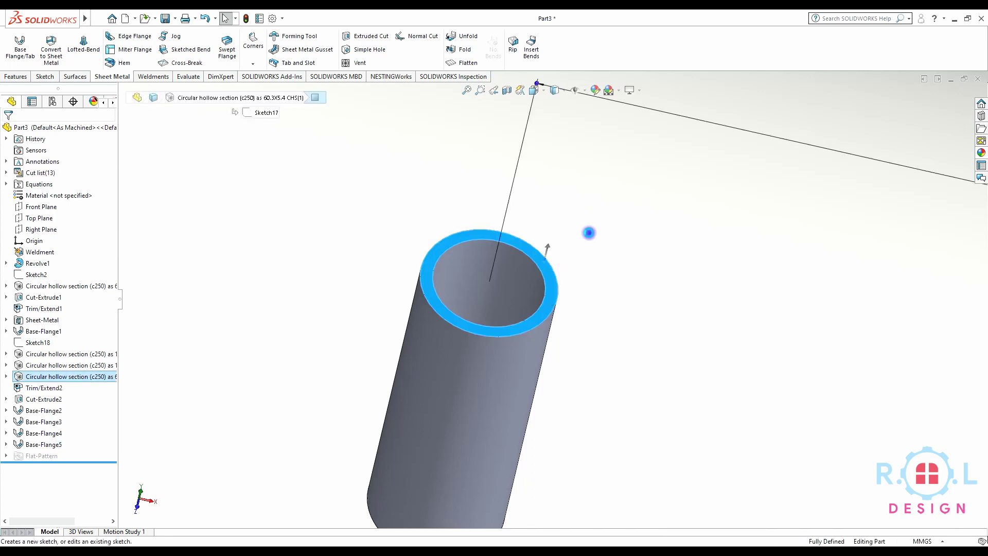
click(522, 263)
click(180, 48)
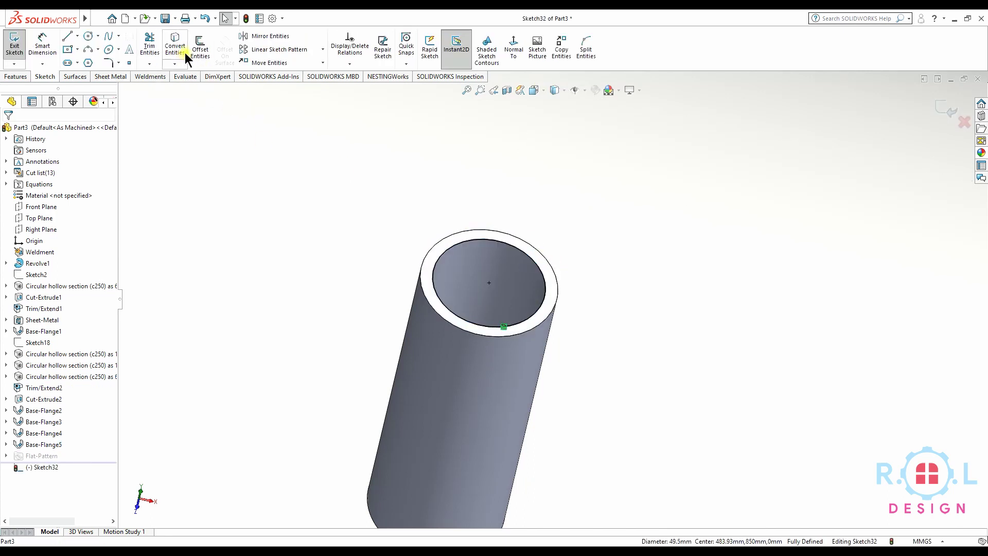
click(201, 52)
click(452, 252)
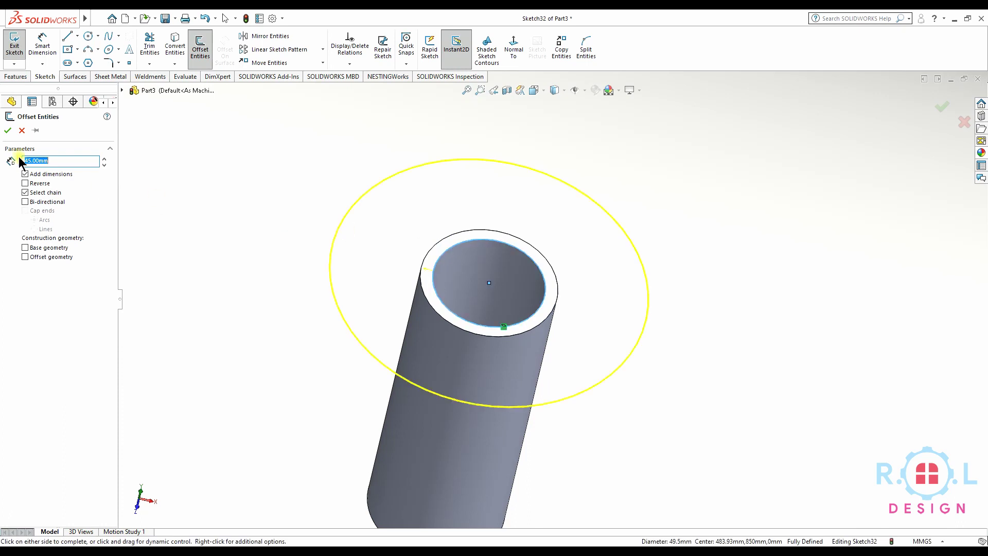
click(8, 130)
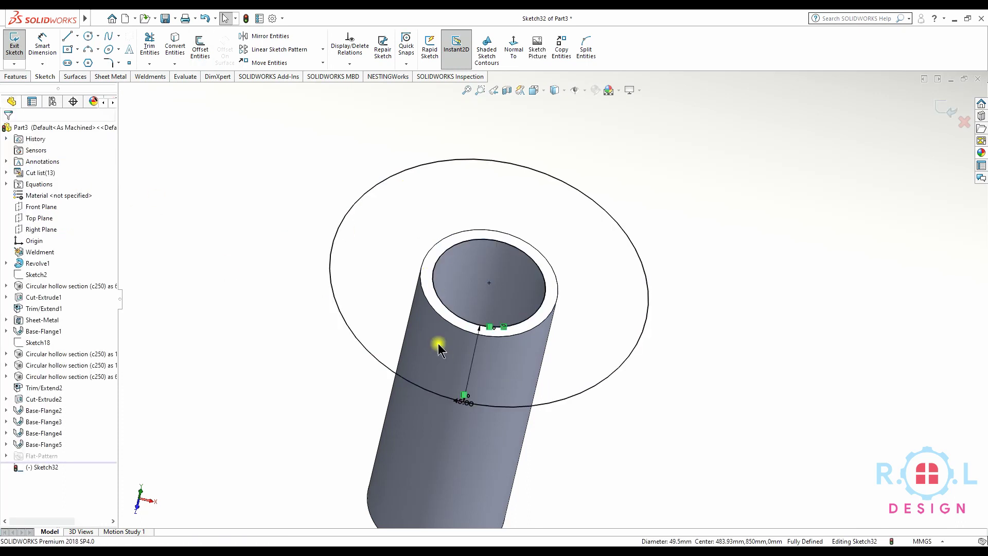
Create Base-Flange6 from the ring with the flange thickness reversed.
click(100, 77)
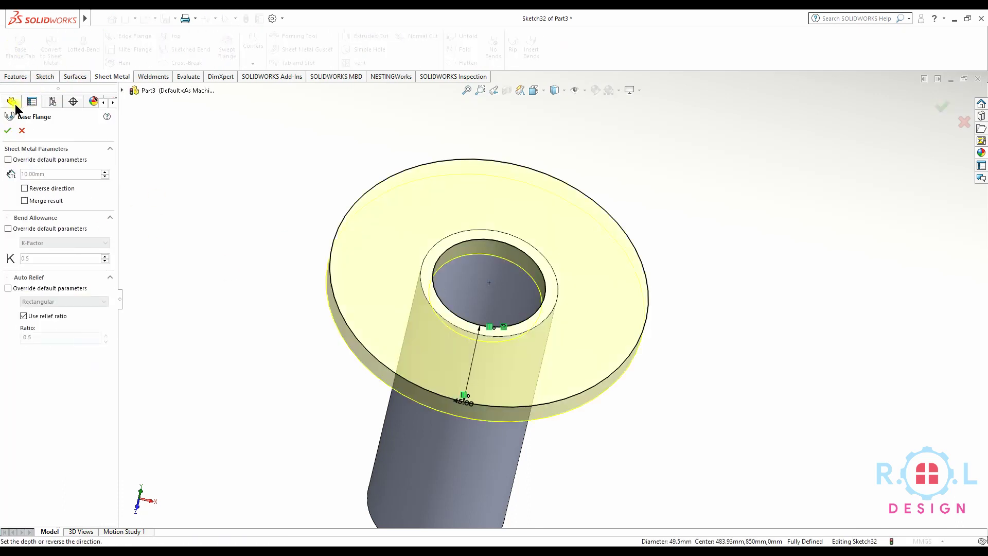
click(30, 189)
click(8, 130)
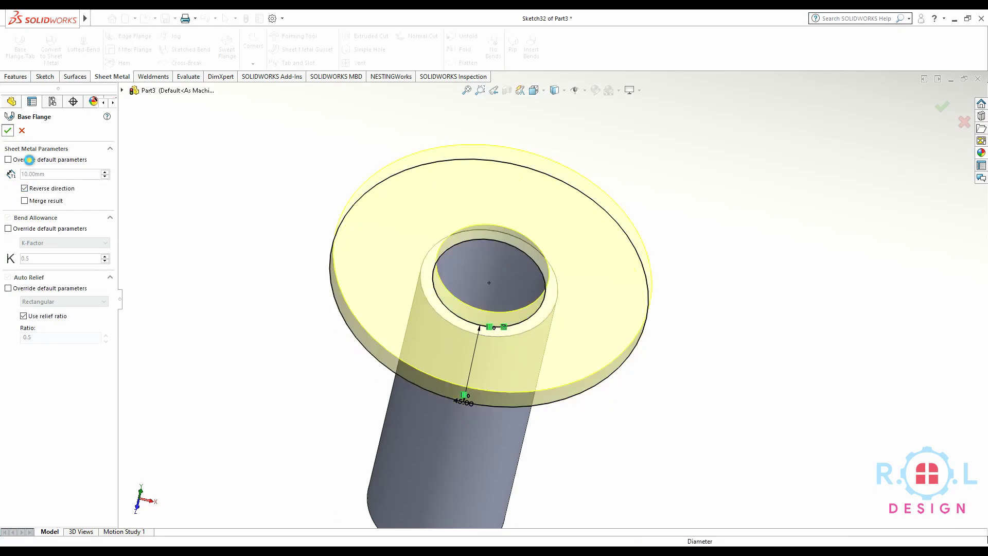
scroll(679, 383, up, 4)
scroll(634, 366, up, 3)
scroll(838, 327, down, 2)
scroll(732, 348, down, 6)
scroll(576, 241, down, 1)
click(570, 247)
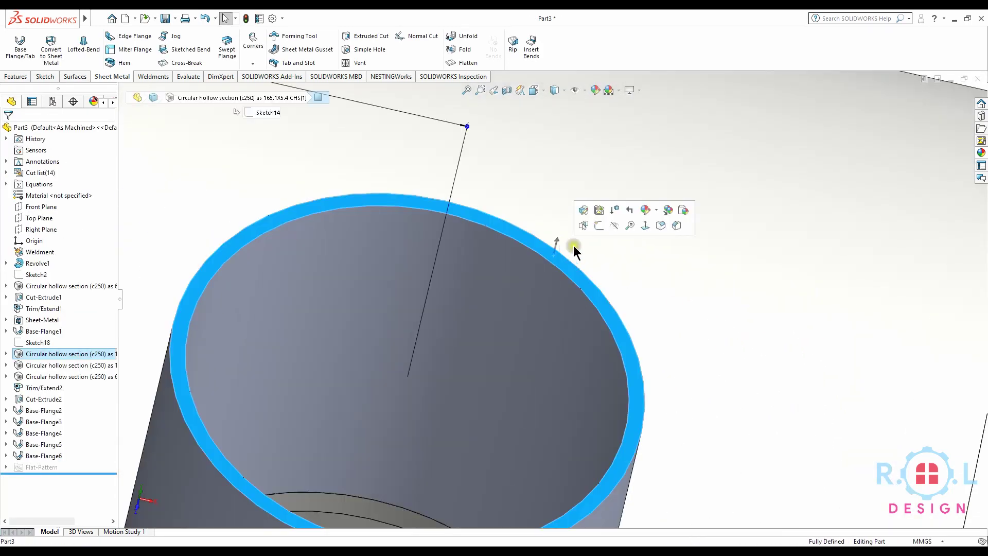
Sketch on the last nozzle's end face a ring: its converted inner edge offset outward 45 mm.
click(599, 225)
click(536, 255)
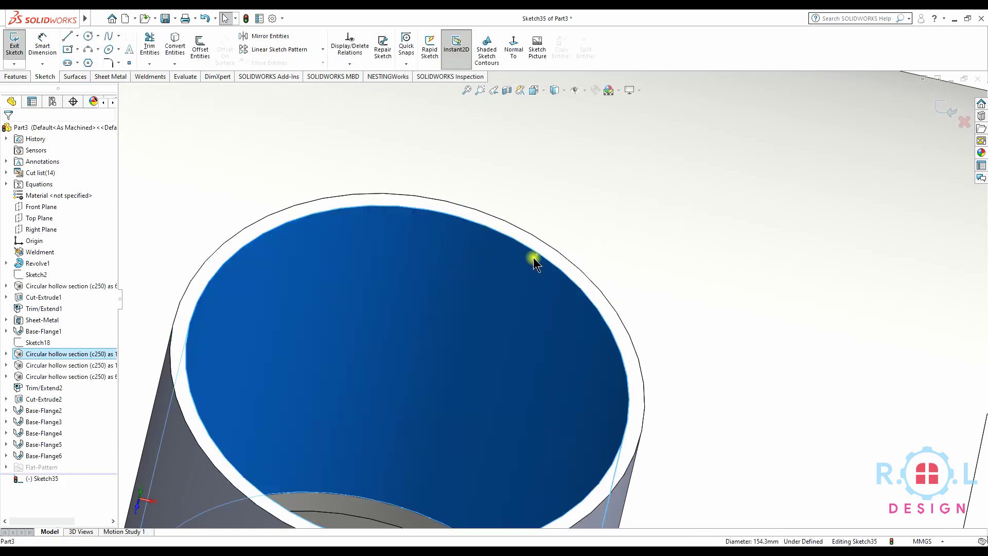
click(515, 244)
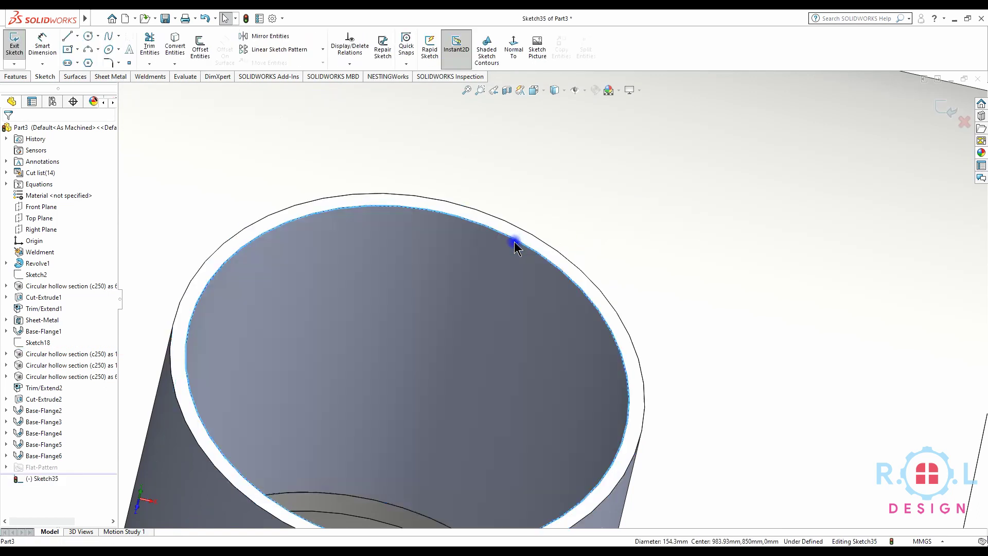
click(180, 43)
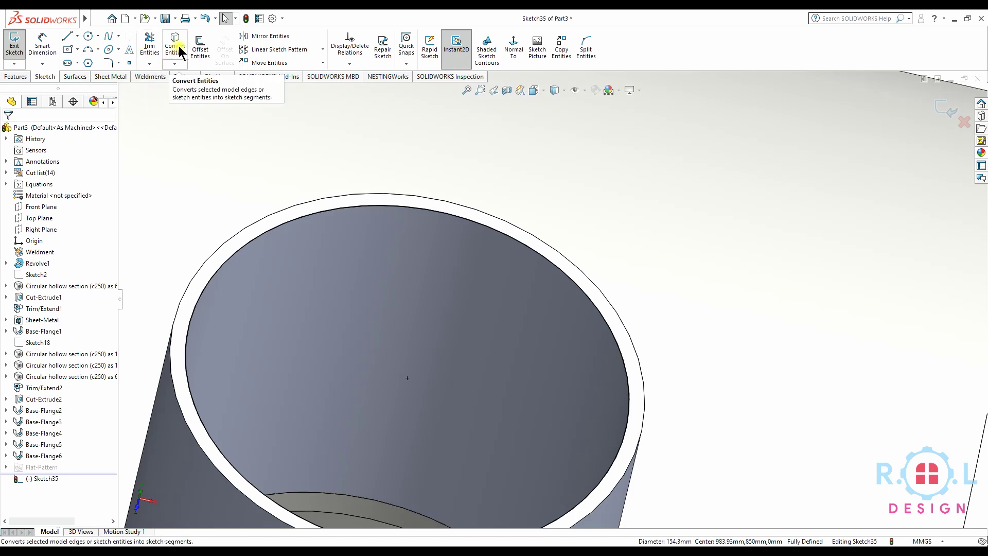
click(200, 47)
click(364, 208)
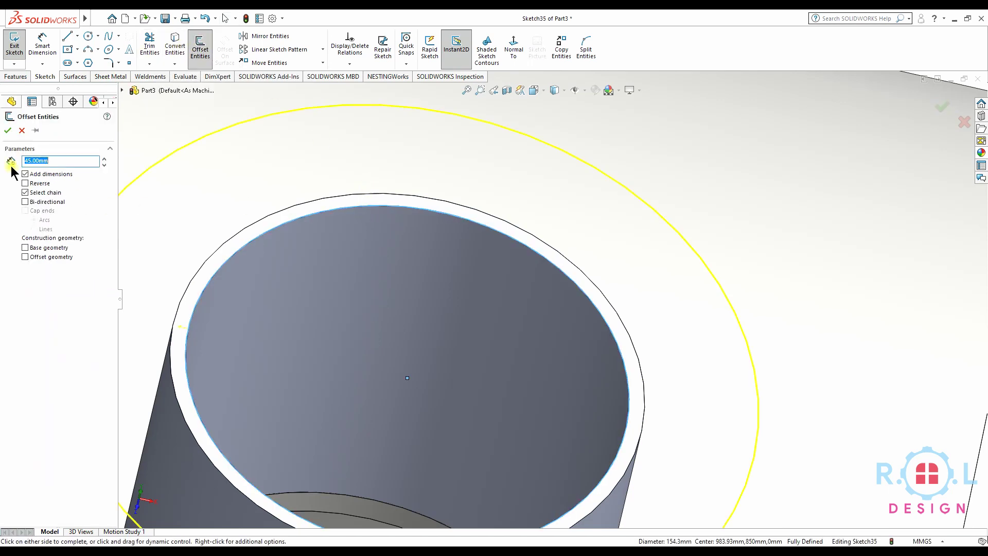
click(12, 131)
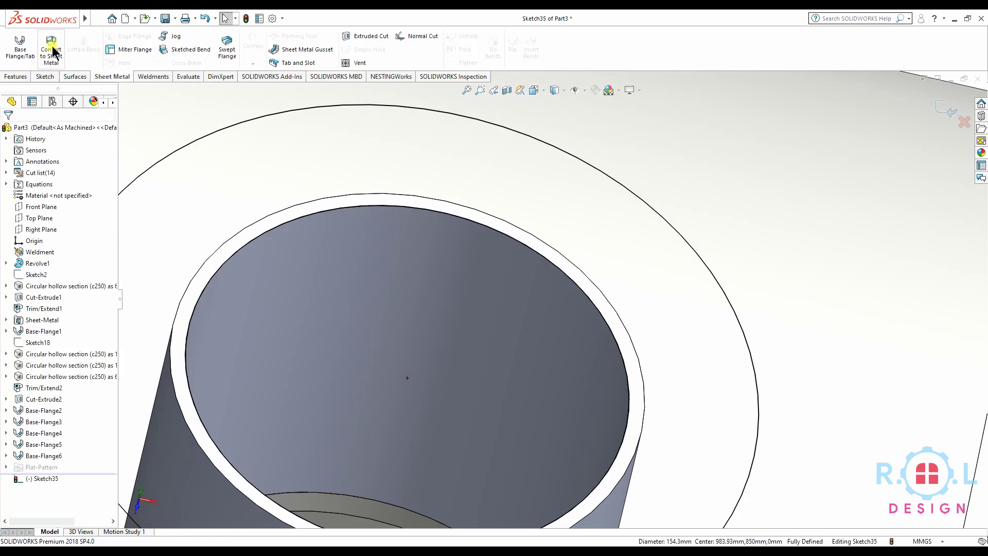
Turn the ring into Base-Flange7 with reversed thickness direction, then orbit to the side opening.
click(20, 45)
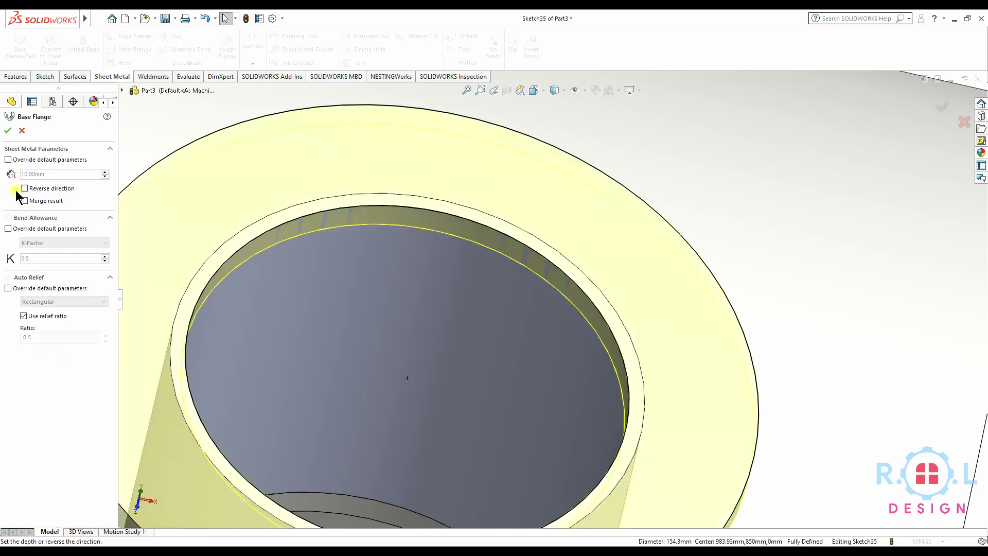
click(24, 188)
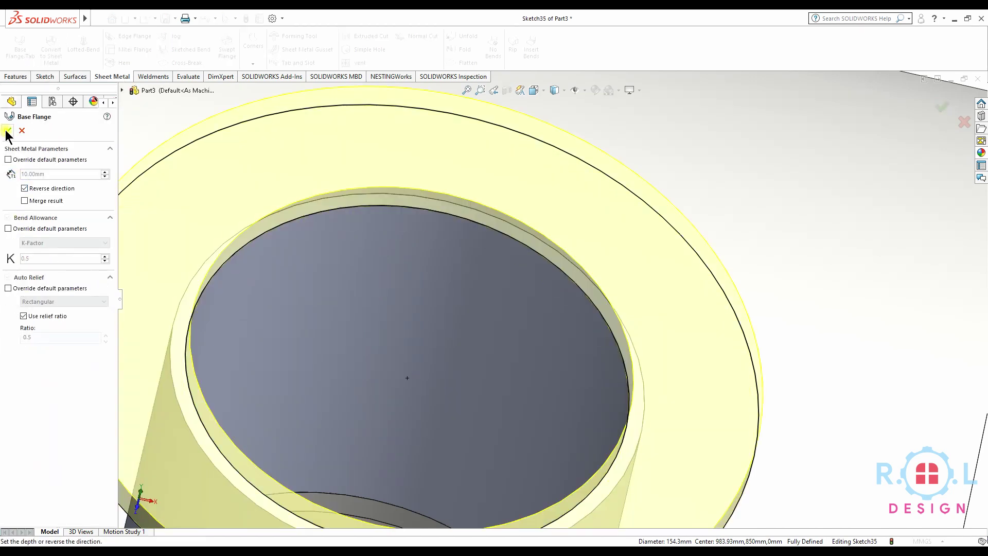
key(Return)
scroll(281, 305, up, 2)
scroll(294, 298, up, 3)
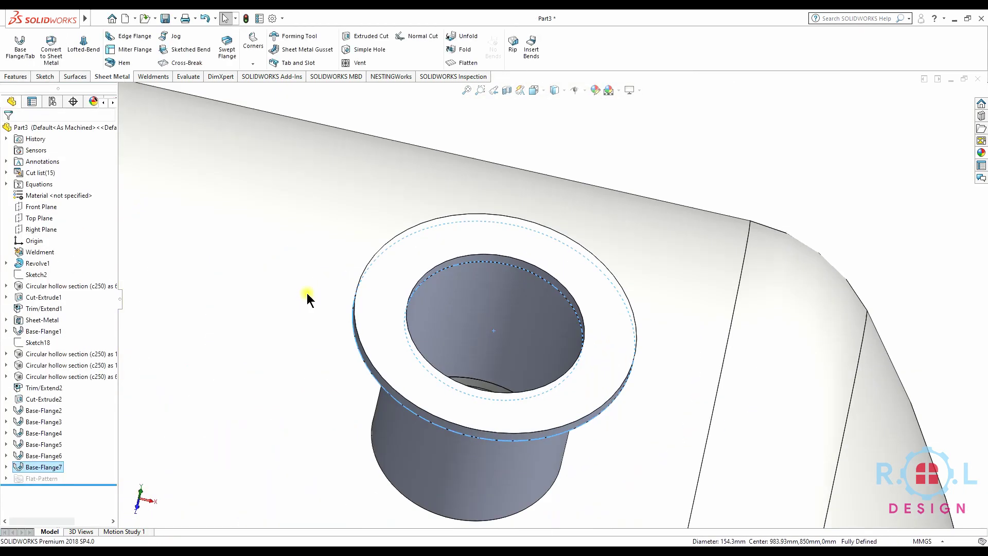
scroll(330, 309, up, 3)
scroll(385, 344, up, 2)
mouse_move(418, 365)
middle_down()
mouse_move(556, 264)
mouse_move(458, 341)
middle_up()
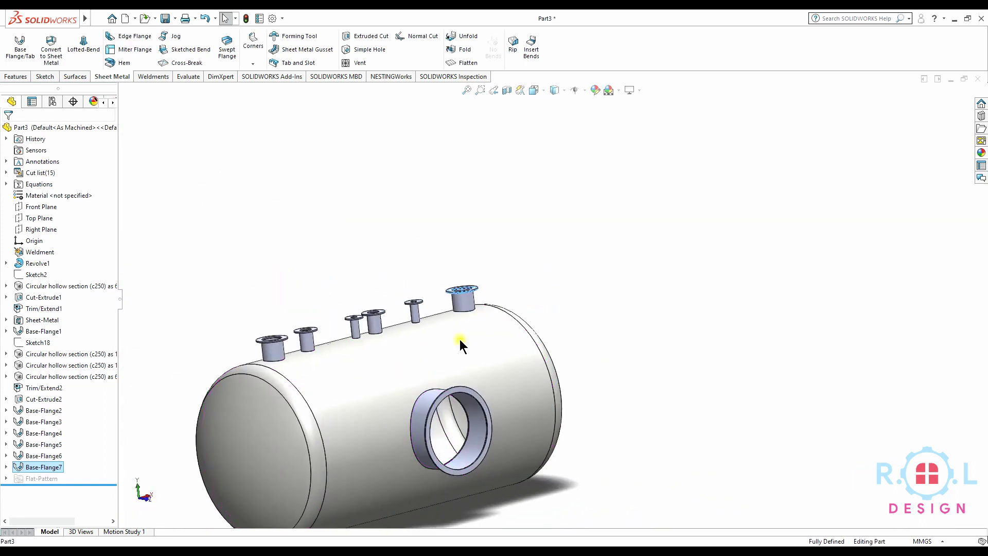
scroll(514, 371, up, 3)
middle_drag(529, 391, 386, 403)
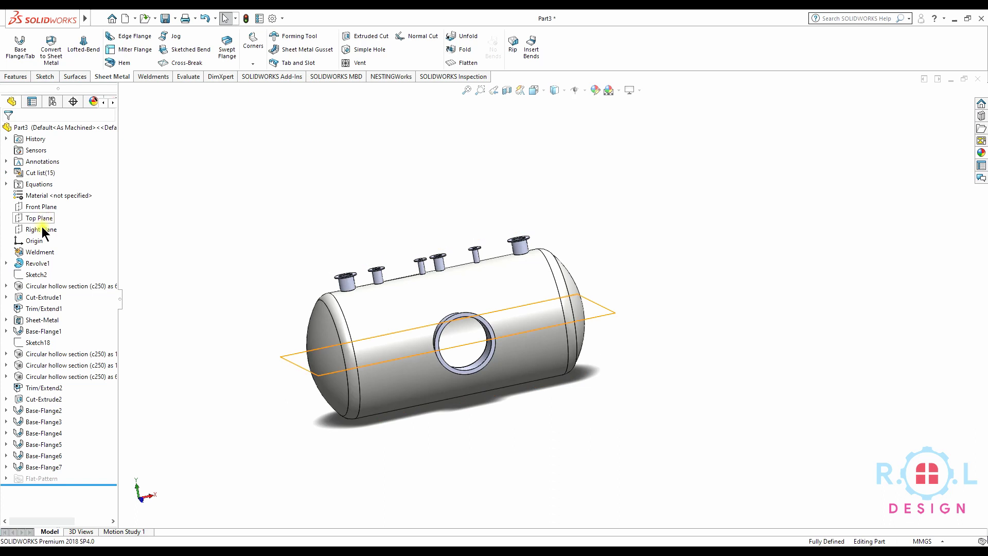
Start a sketch on the Front Plane and draw a horizontal line below the tank.
click(39, 206)
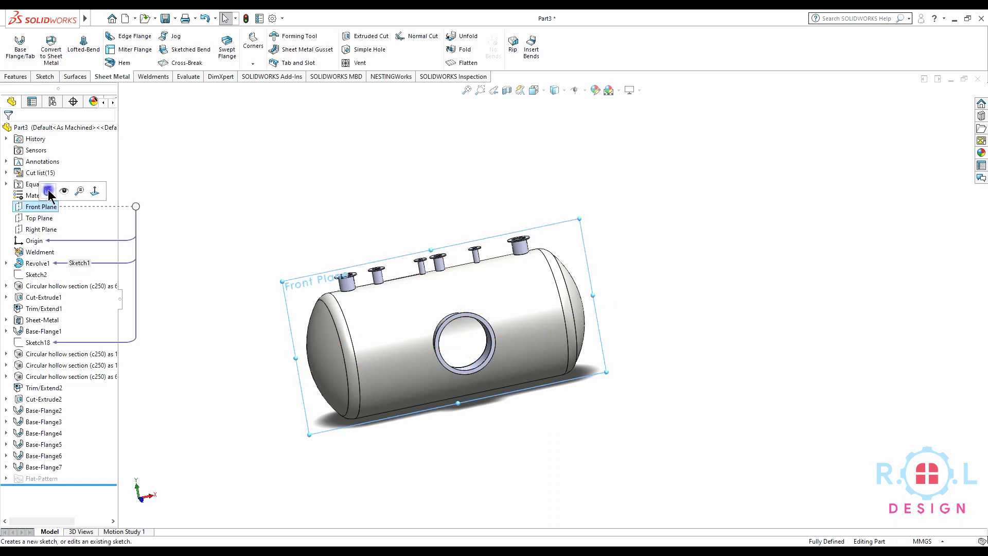
click(47, 191)
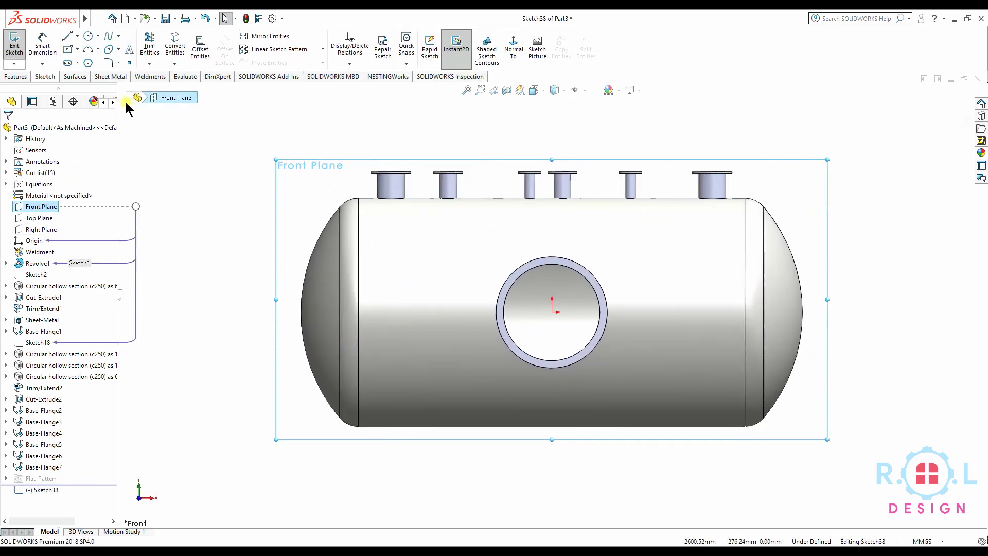
click(284, 369)
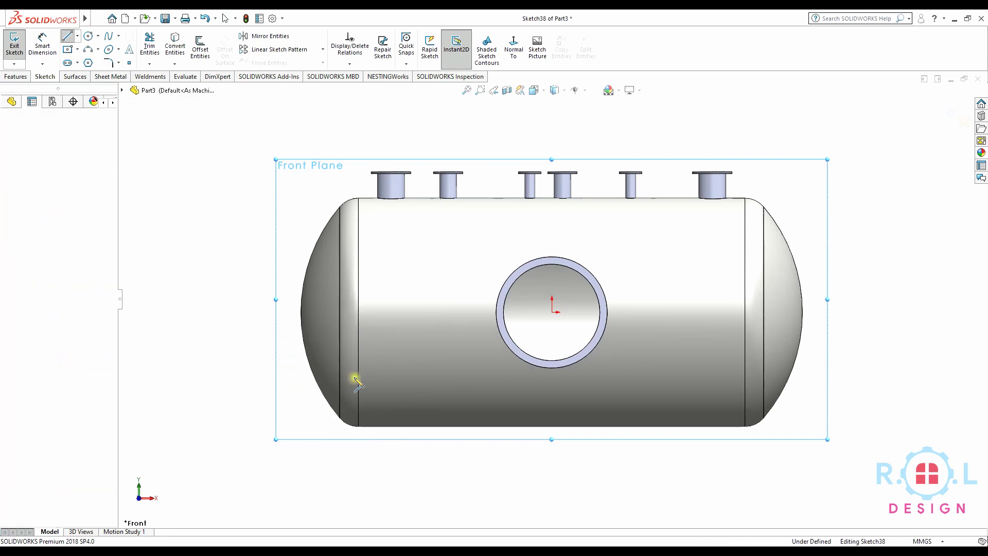
click(420, 368)
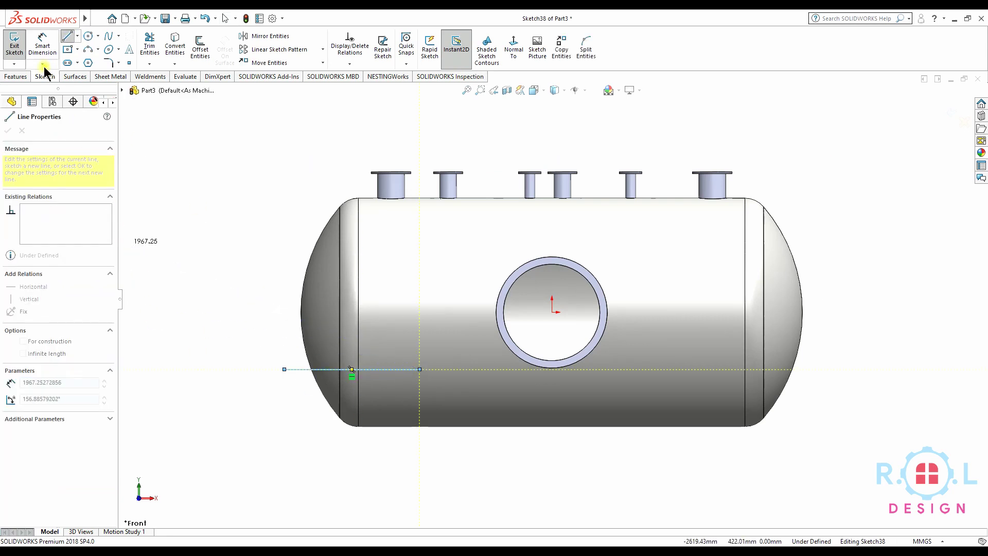
Dimension the horizontal line to 600 mm long.
click(39, 49)
click(386, 369)
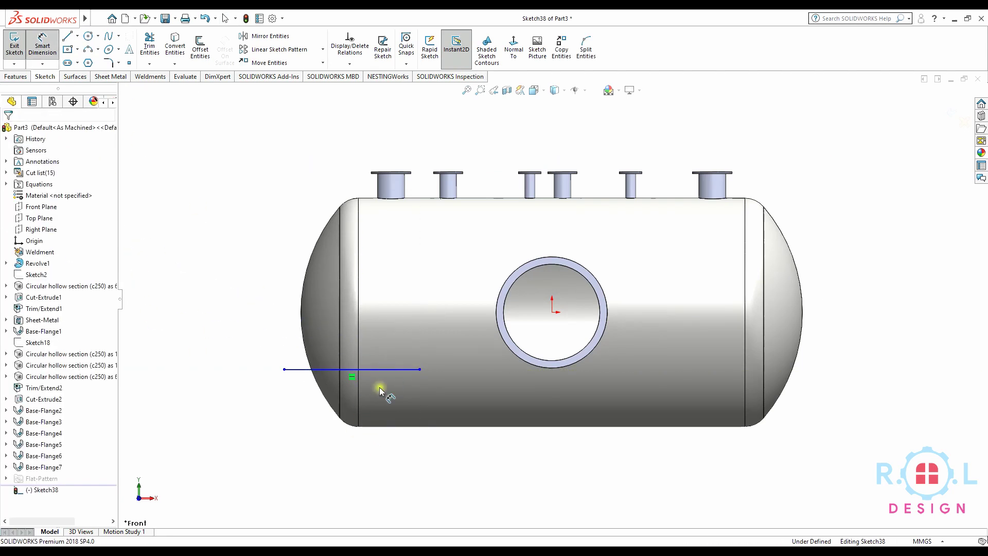
click(342, 443)
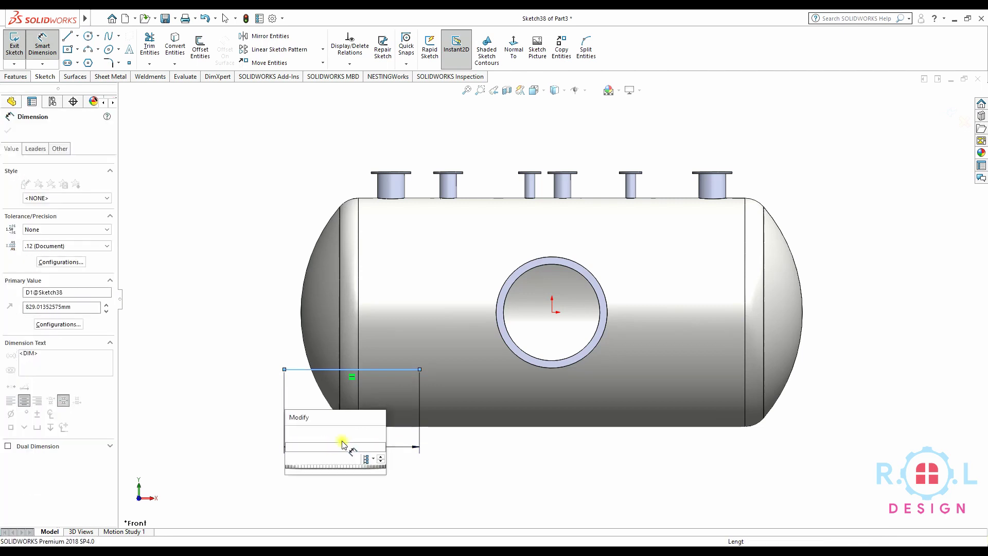
text(500)
key(BackSpace)
key(BackSpace)
key(BackSpace)
text(600)
key(Return)
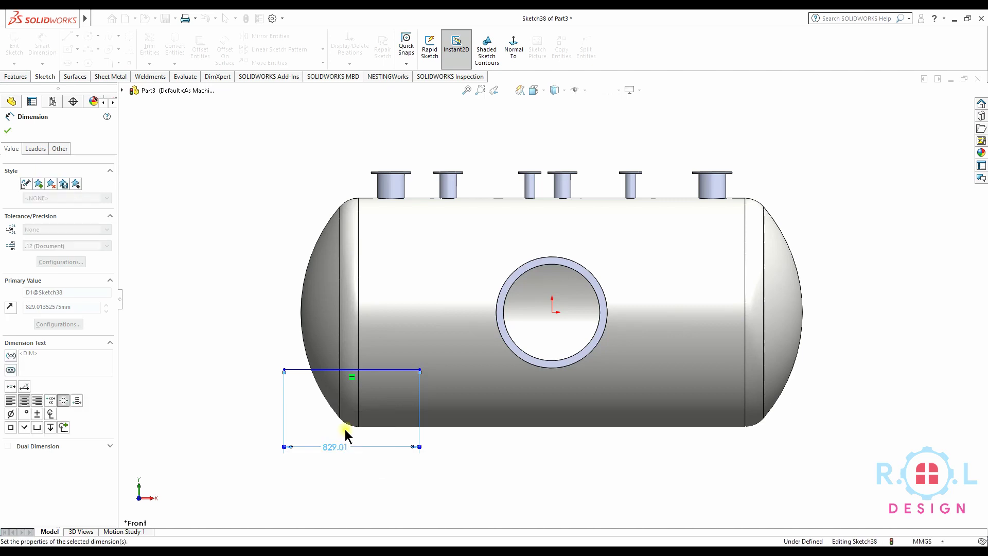
Set the line end 400 mm vertically below the side opening's centre.
click(382, 370)
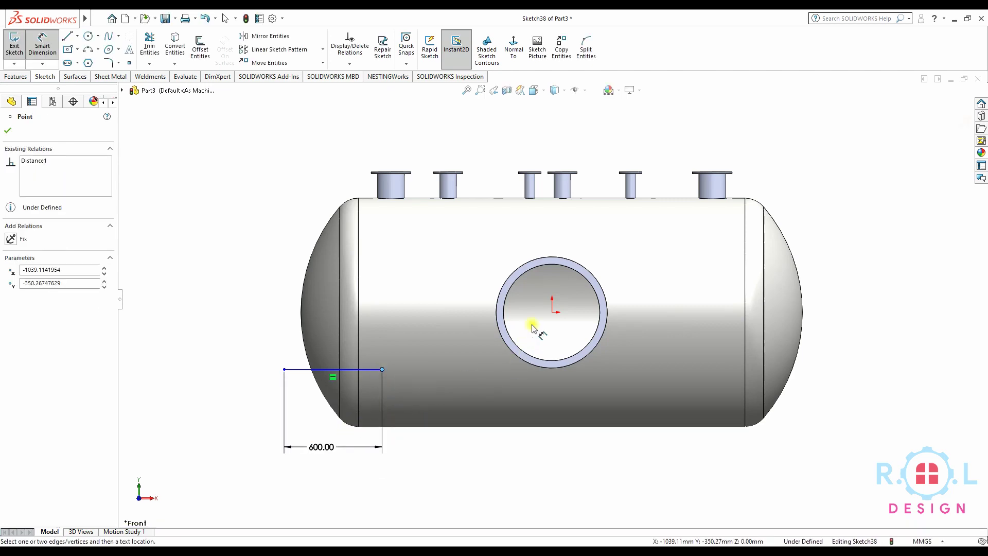
click(552, 312)
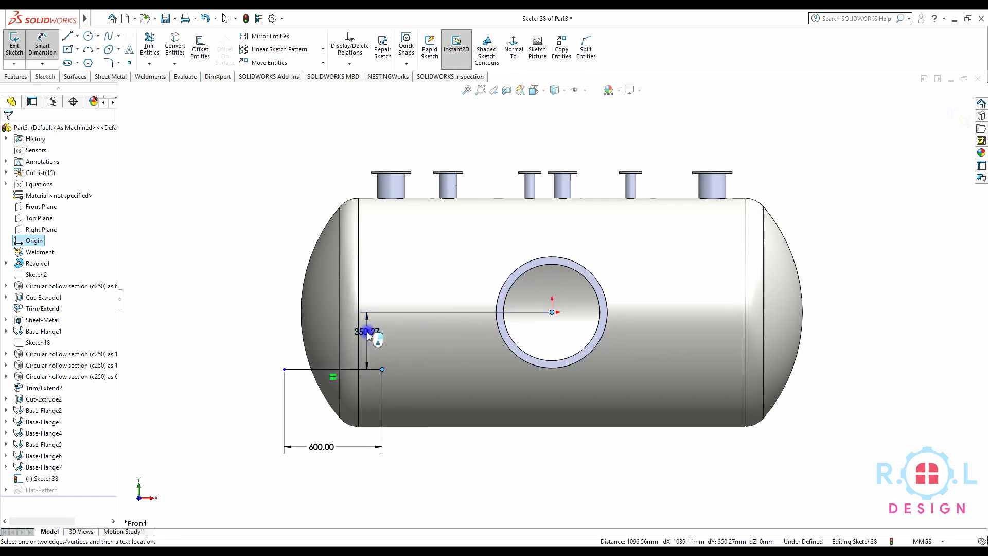
click(368, 333)
text(450)
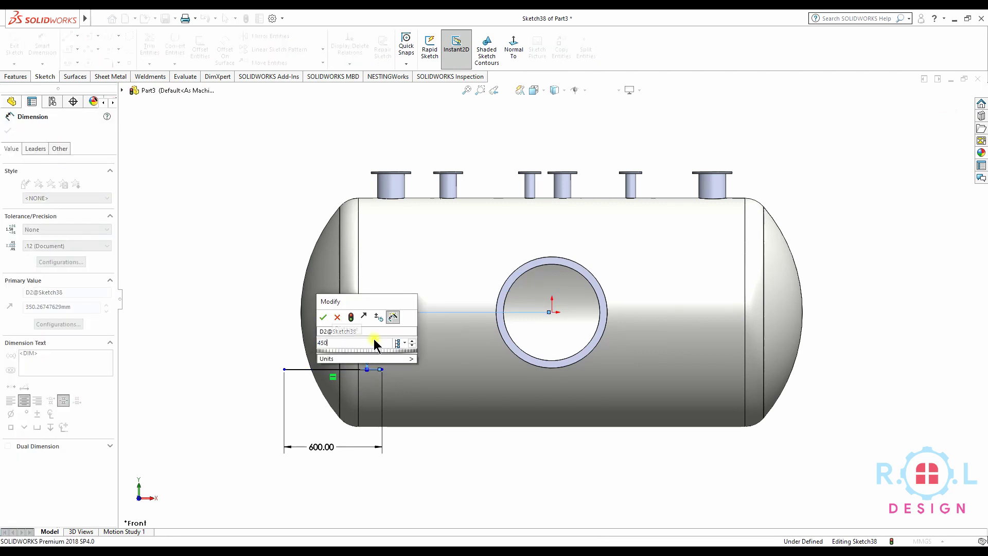
key(Return)
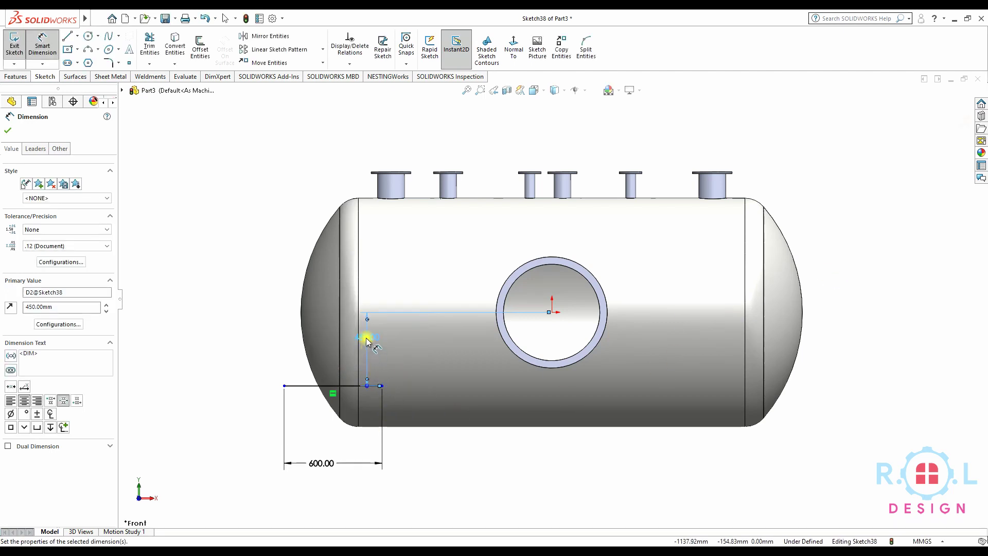
key(Escape)
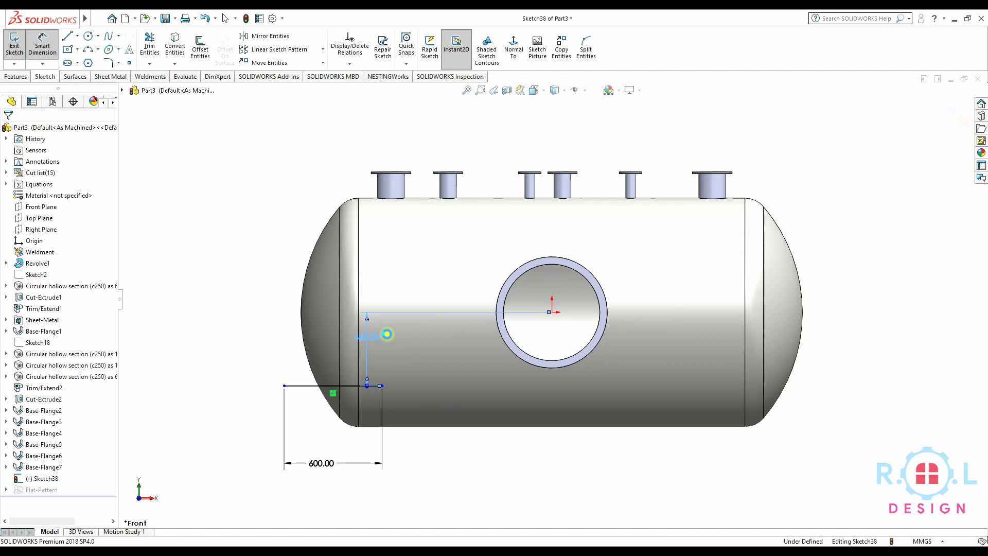
double_click(387, 335)
text(400)
key(Return)
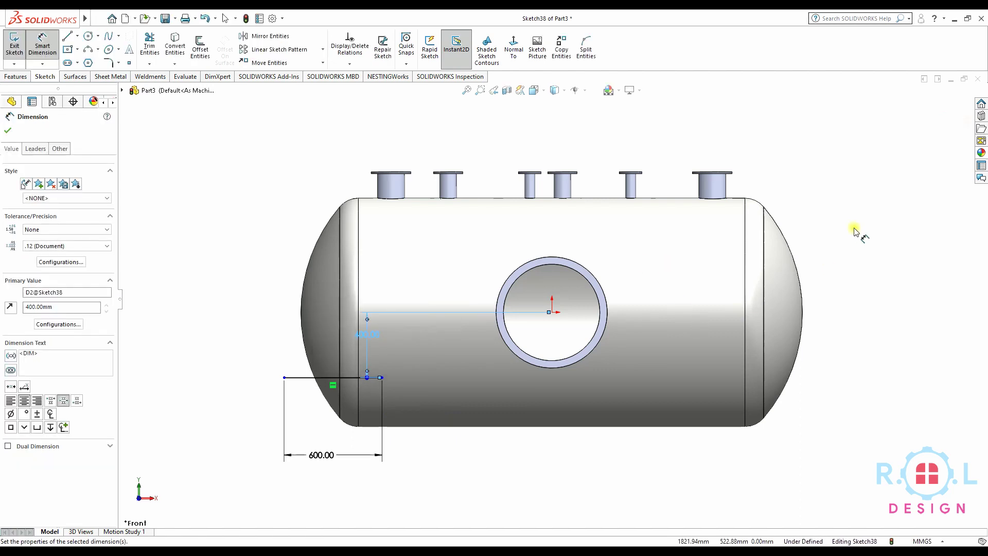
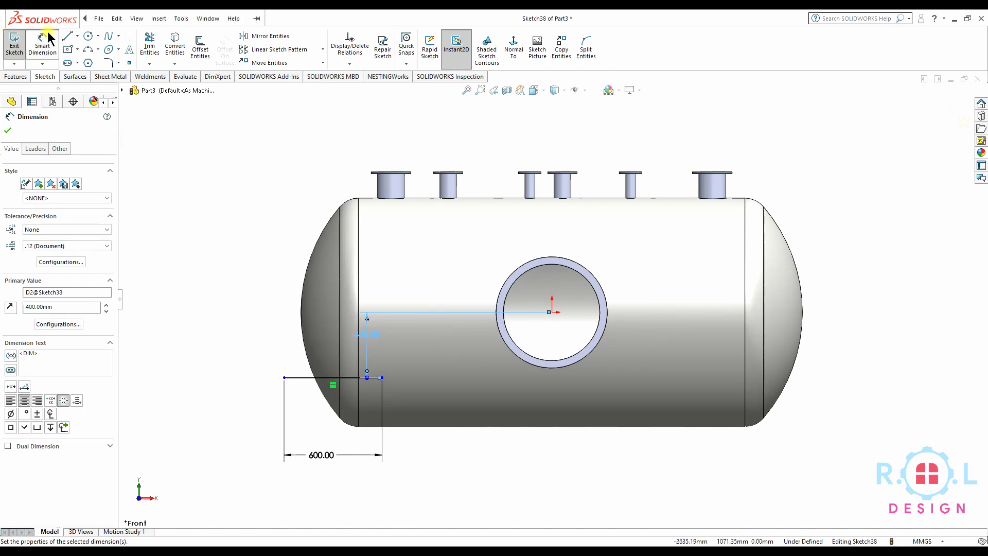
Draw a new horizontal line 850 mm above the lower line.
click(67, 36)
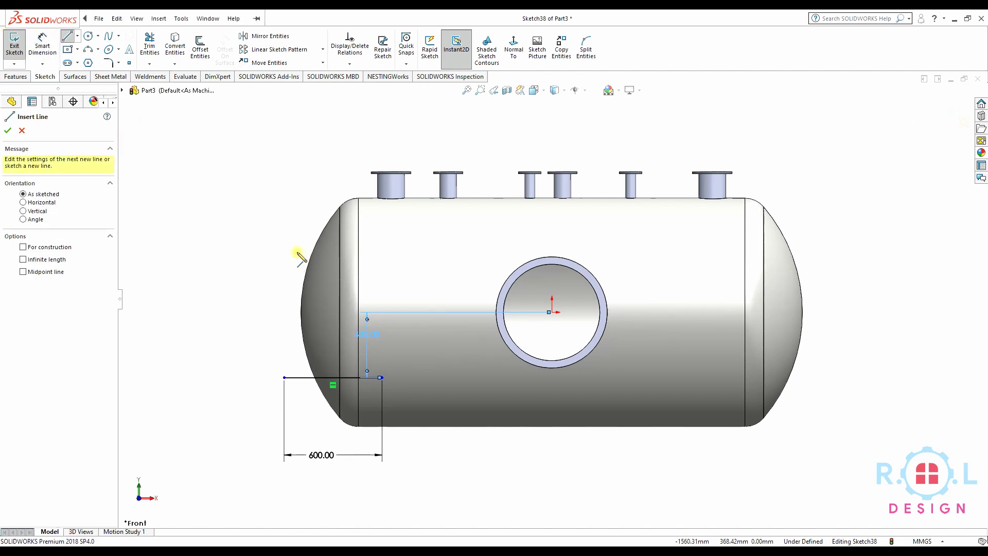
click(294, 251)
click(381, 251)
click(42, 45)
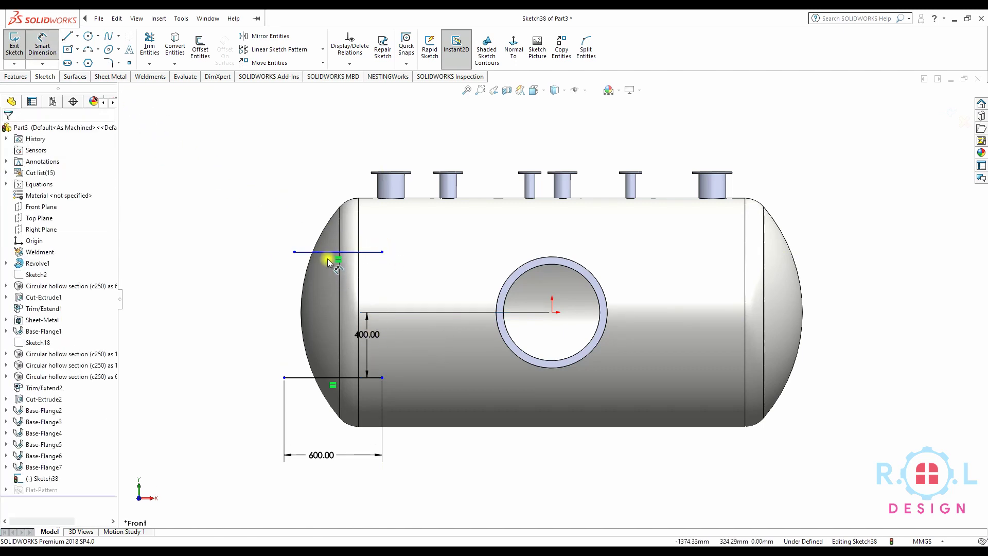
click(327, 255)
click(322, 378)
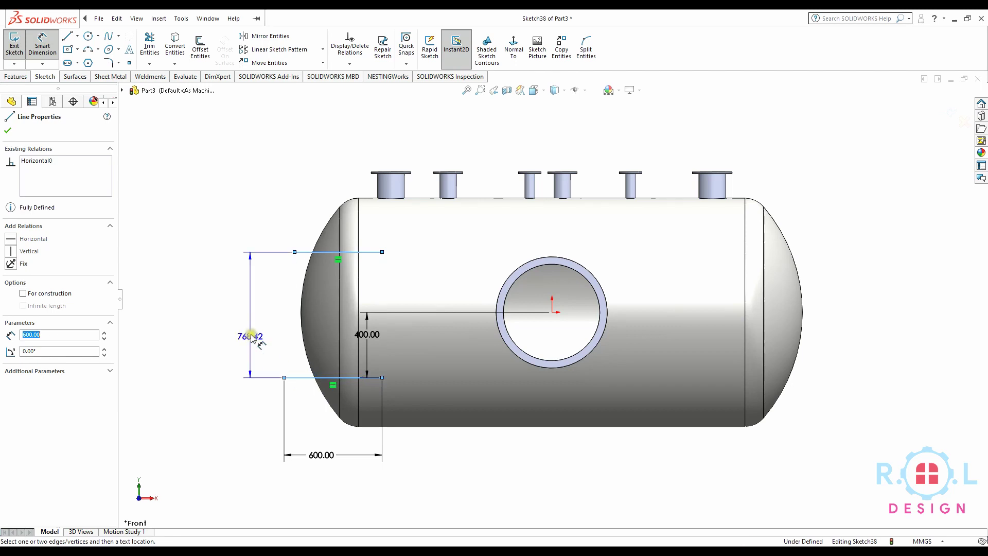
click(261, 312)
text(850)
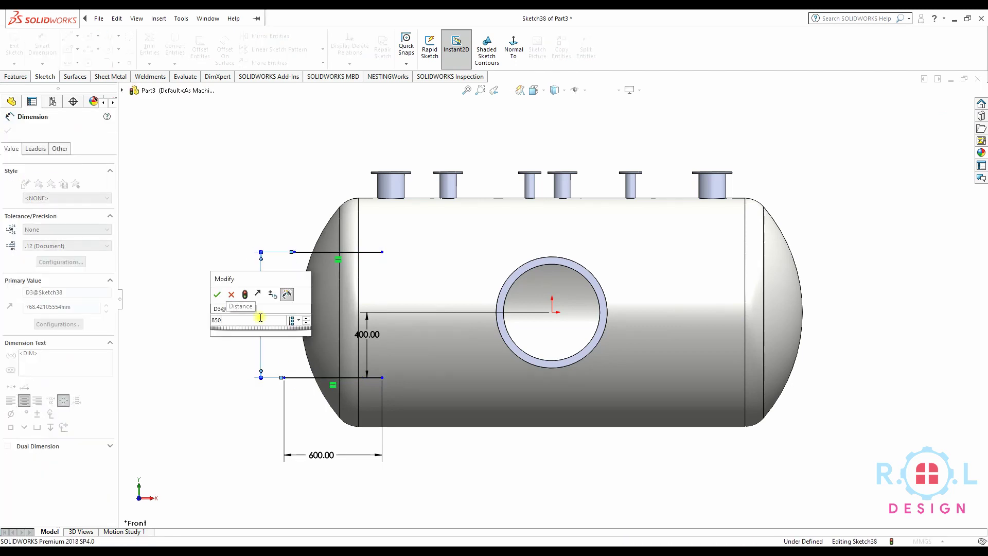
key(Return)
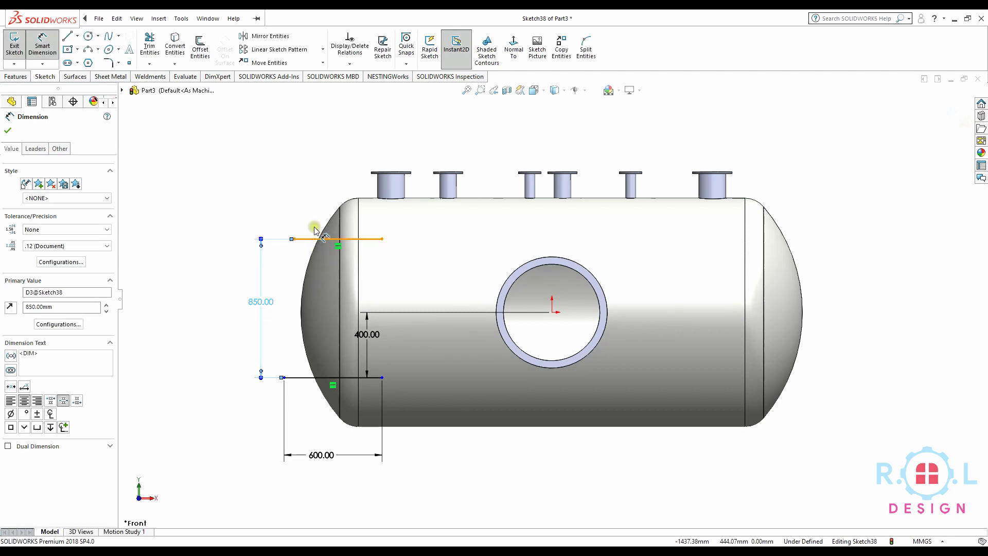
Dimension the upper line's length at 500 mm.
click(318, 239)
click(319, 219)
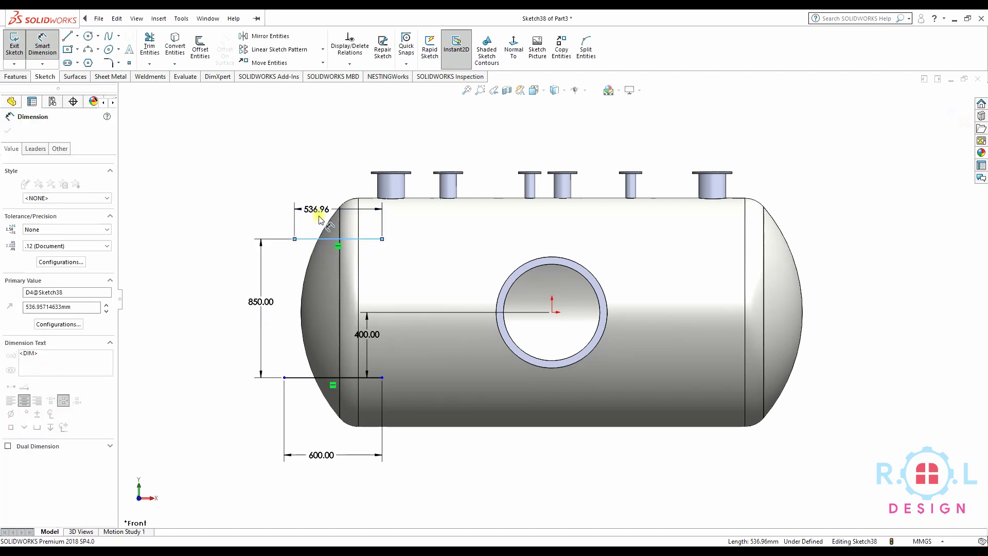
text(500)
key(Return)
text(500)
key(Return)
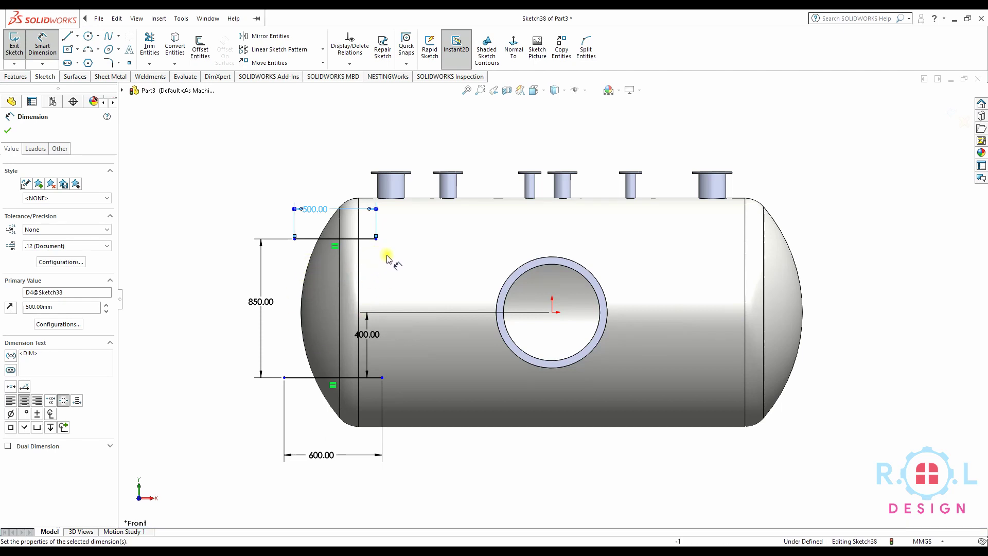
key(Escape)
Add a Vertical relation between the two lines' right endpoints.
click(382, 378)
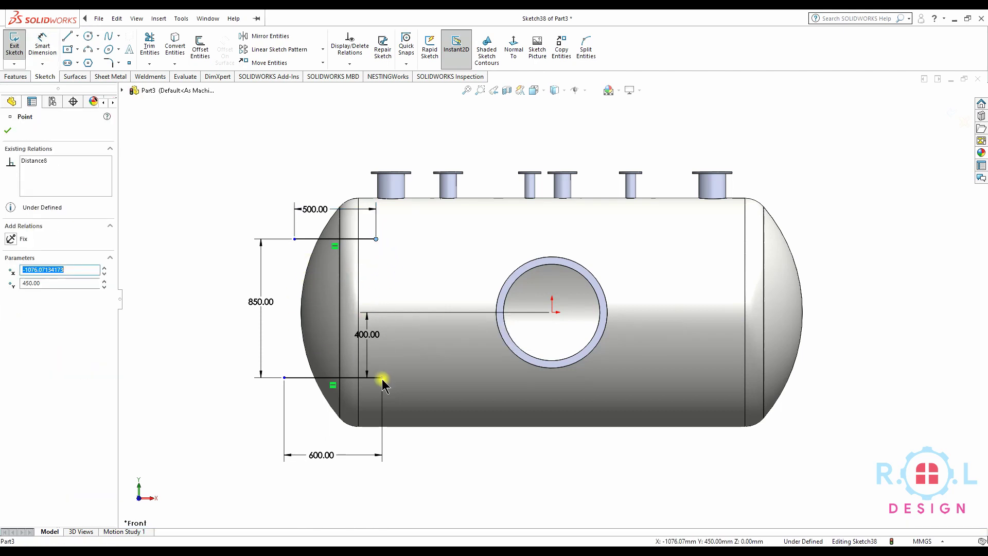
ctrl+click(284, 377)
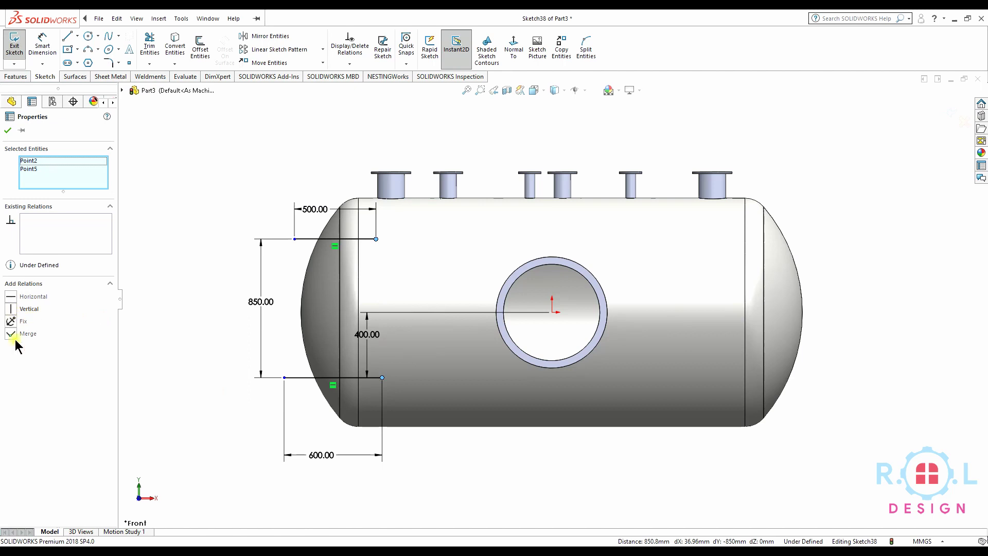
click(11, 309)
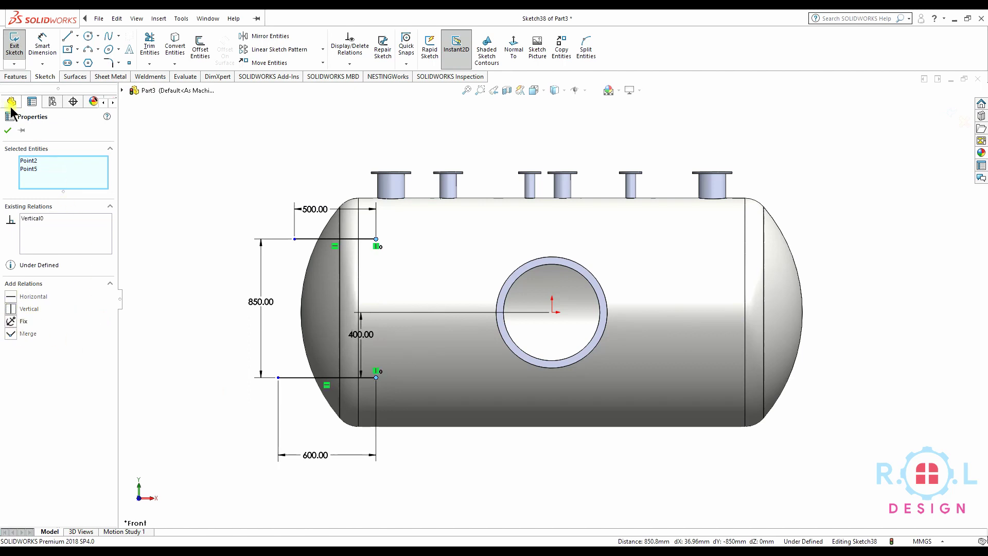
click(8, 129)
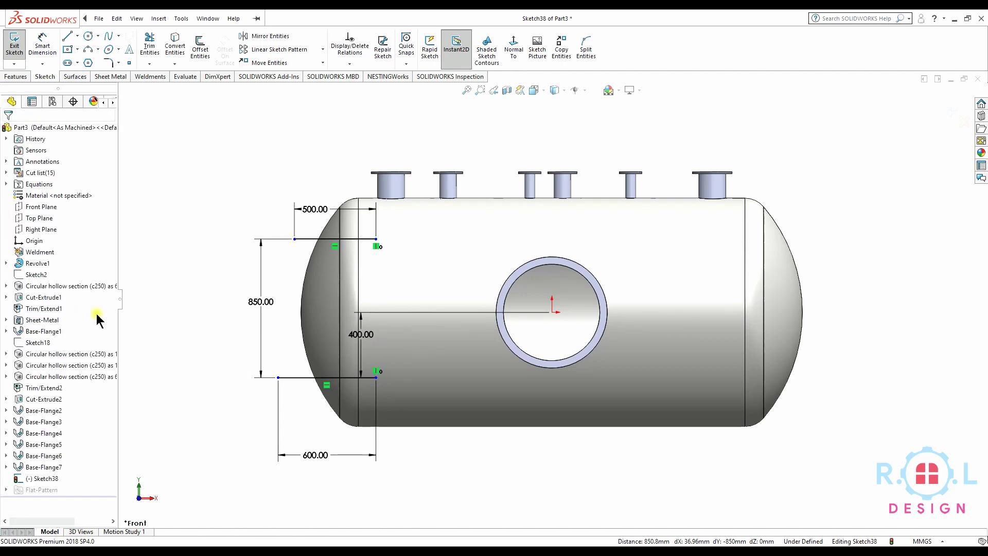
Dimension 1000 mm from the lower line's right endpoint to the manway centre.
click(42, 47)
click(376, 378)
click(551, 312)
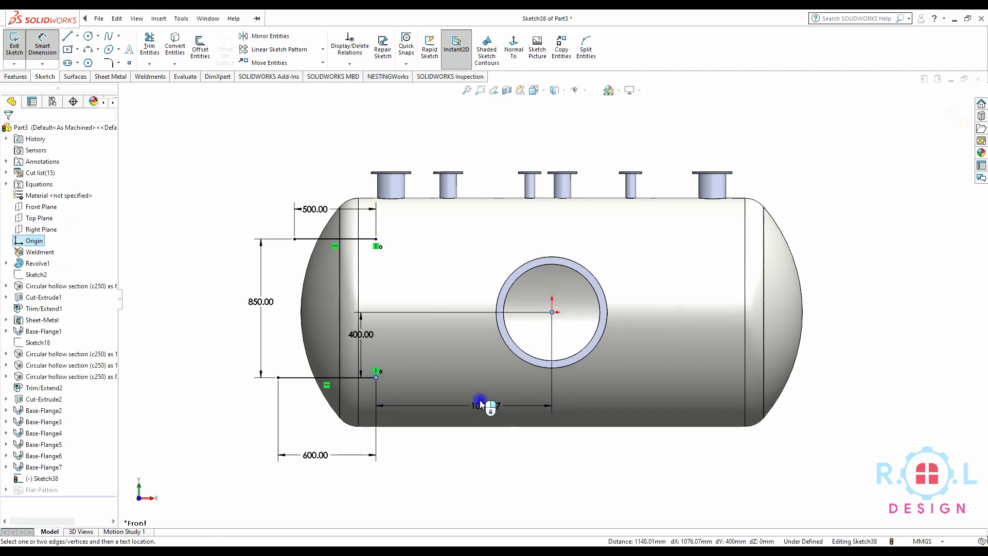
click(479, 400)
text(1000)
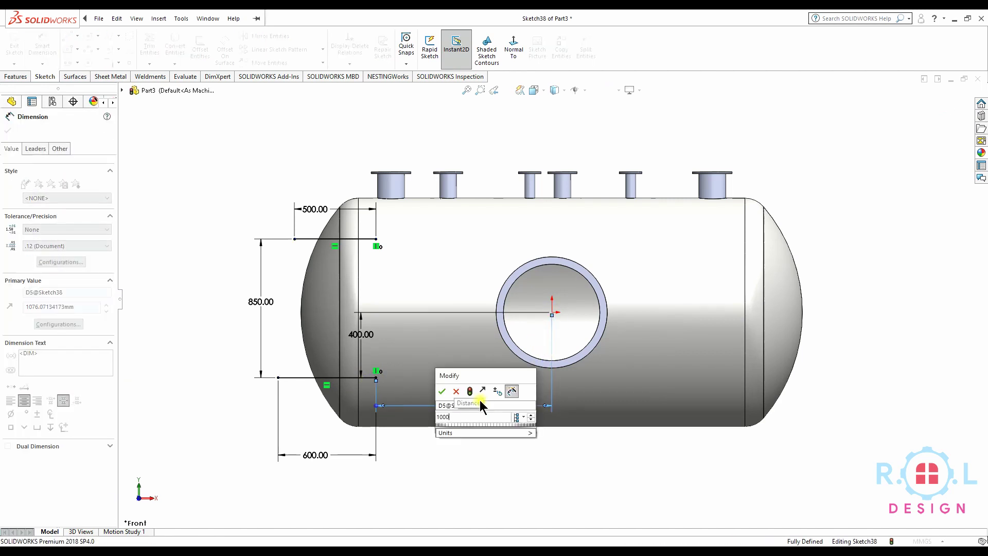
key(Return)
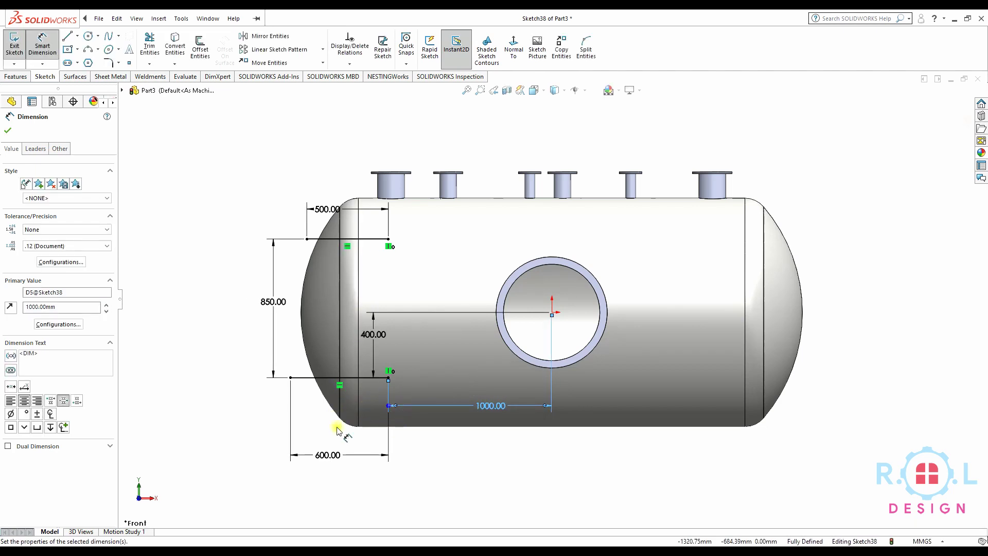
Change the lower line's 600 mm length to 650 mm.
click(339, 457)
double_click(352, 459)
text(650)
key(Return)
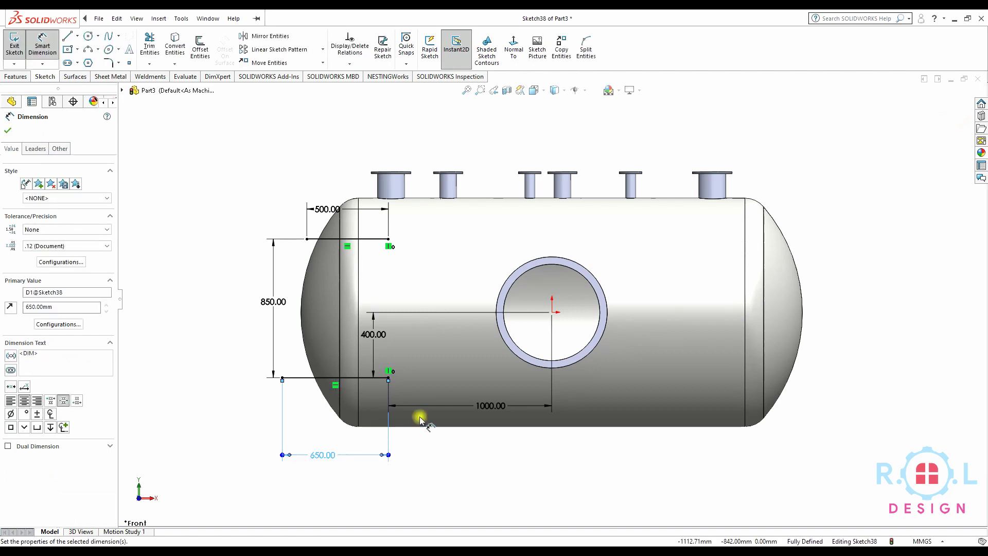
click(957, 93)
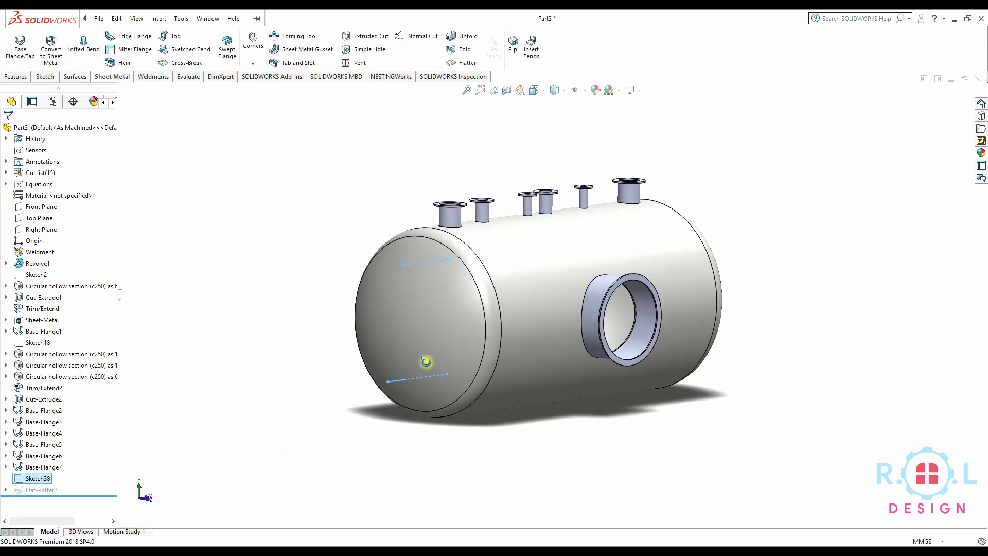
Create a 610.0x9.5 CHS structural member along the lower sketch line.
click(152, 76)
click(75, 48)
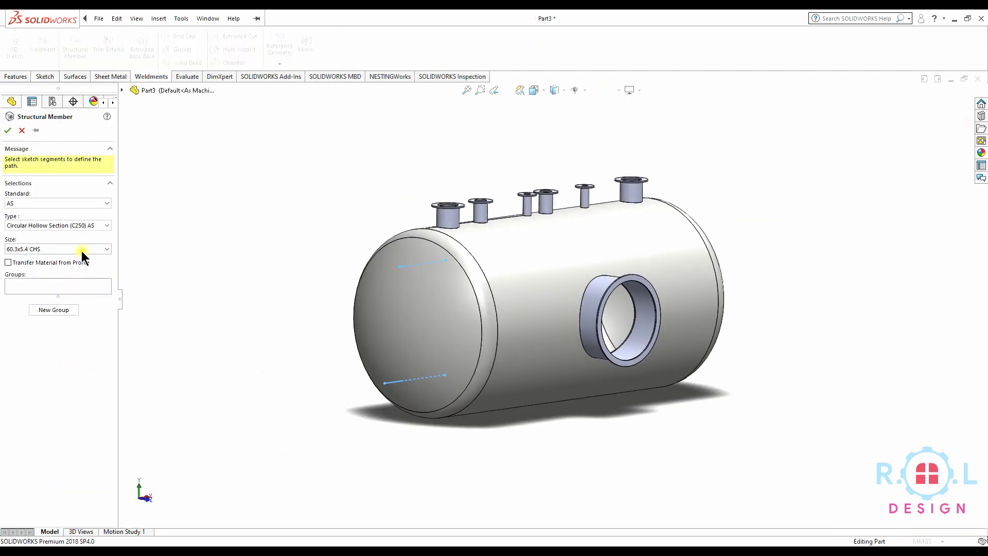
click(81, 250)
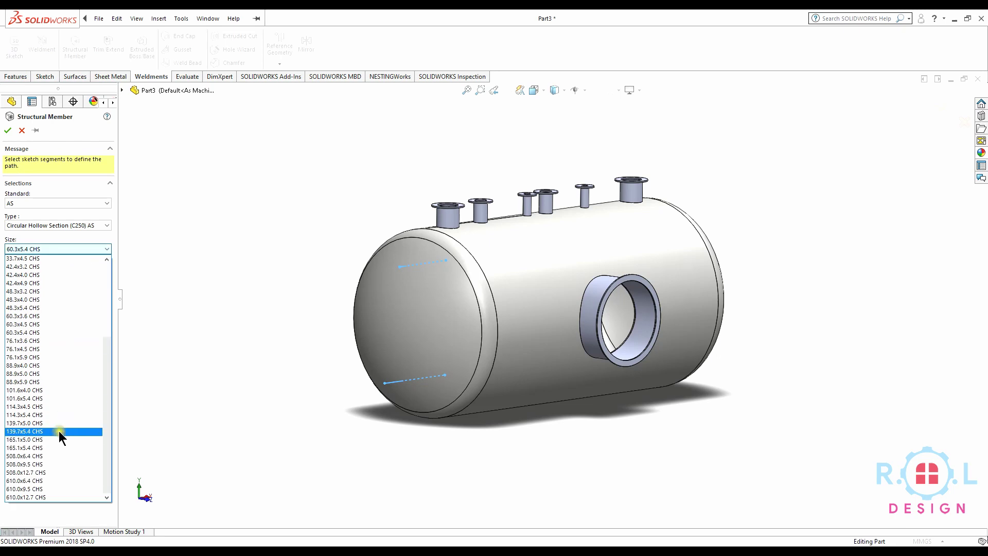
click(29, 490)
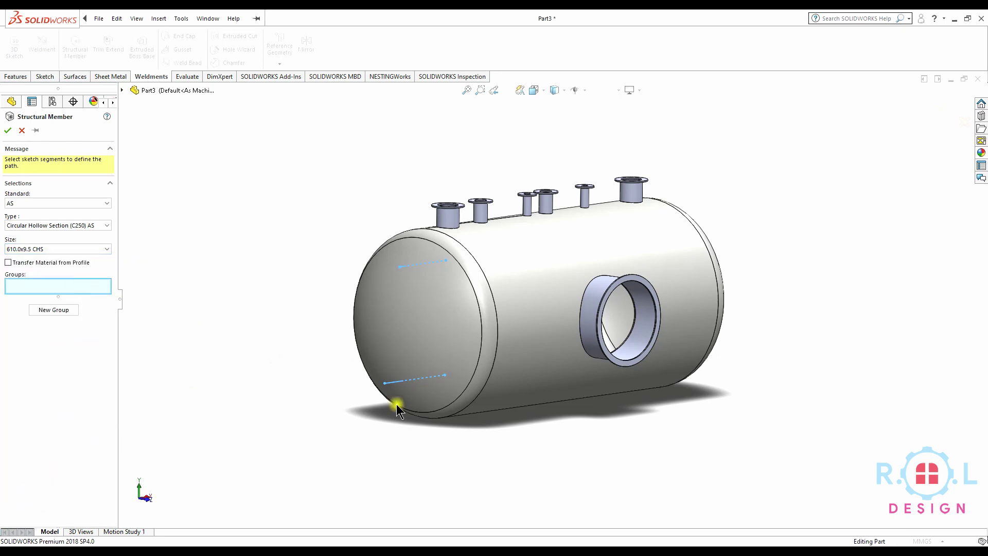
click(393, 384)
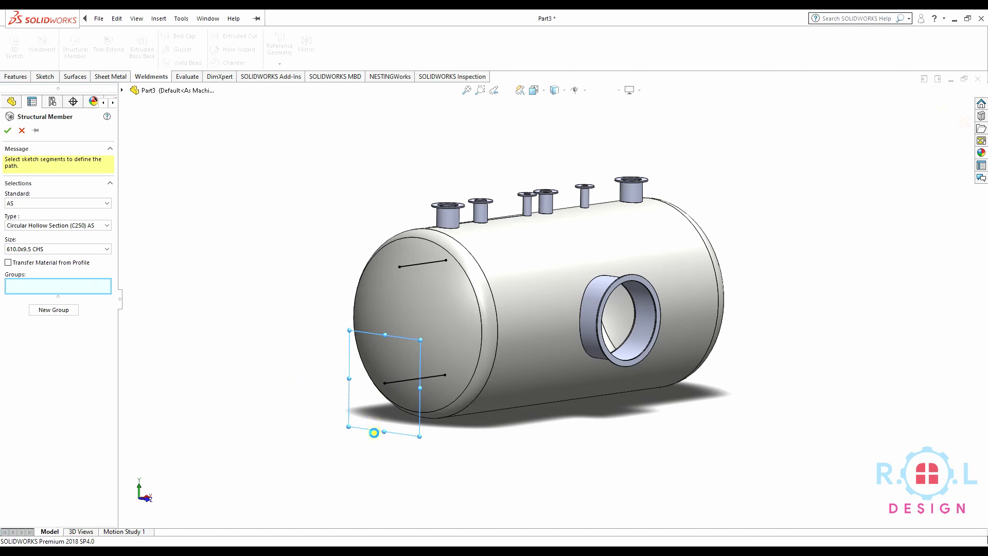
mouse_move(375, 448)
middle_down()
mouse_move(337, 399)
mouse_move(253, 431)
middle_up()
click(8, 130)
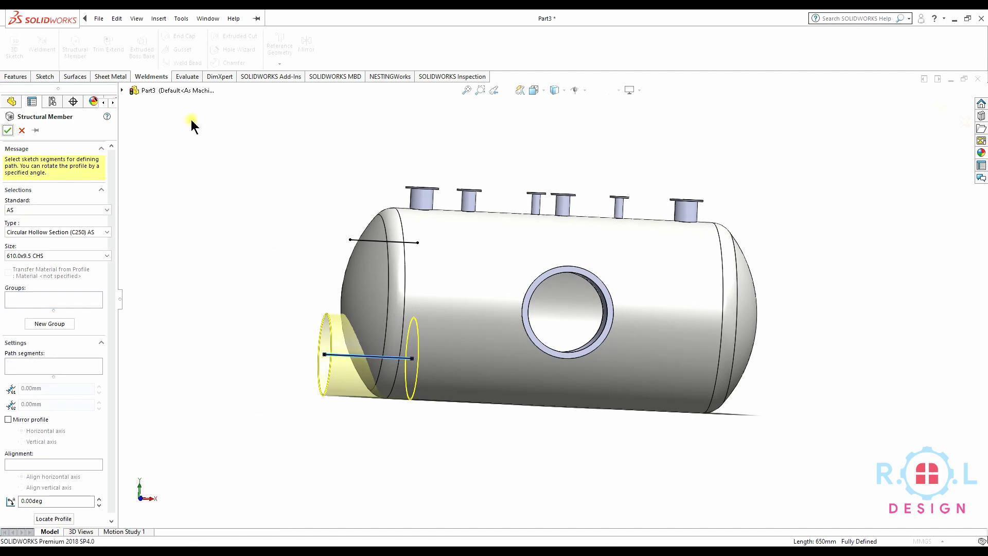
Add a 139.7x5.4 CHS structural member along the upper sketch line.
key(Return)
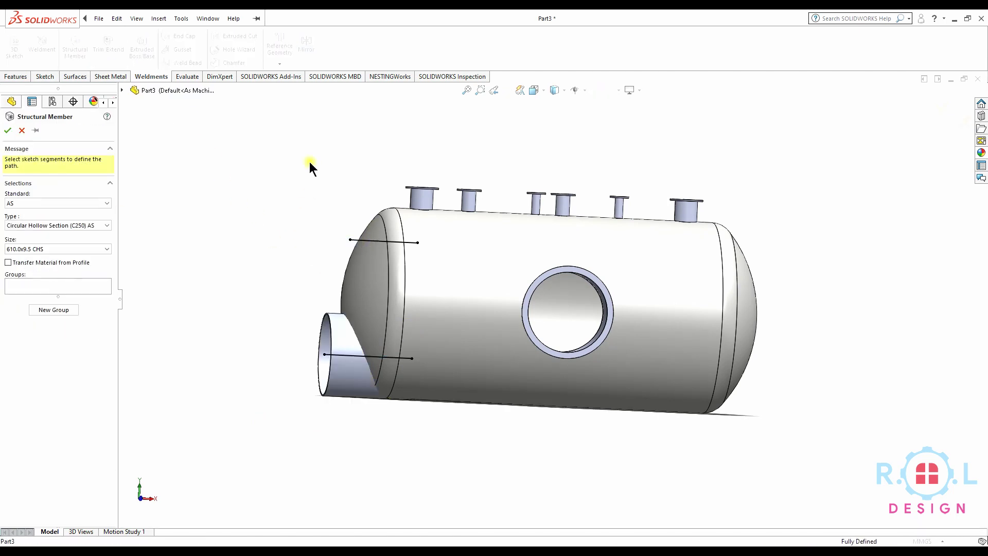
click(81, 245)
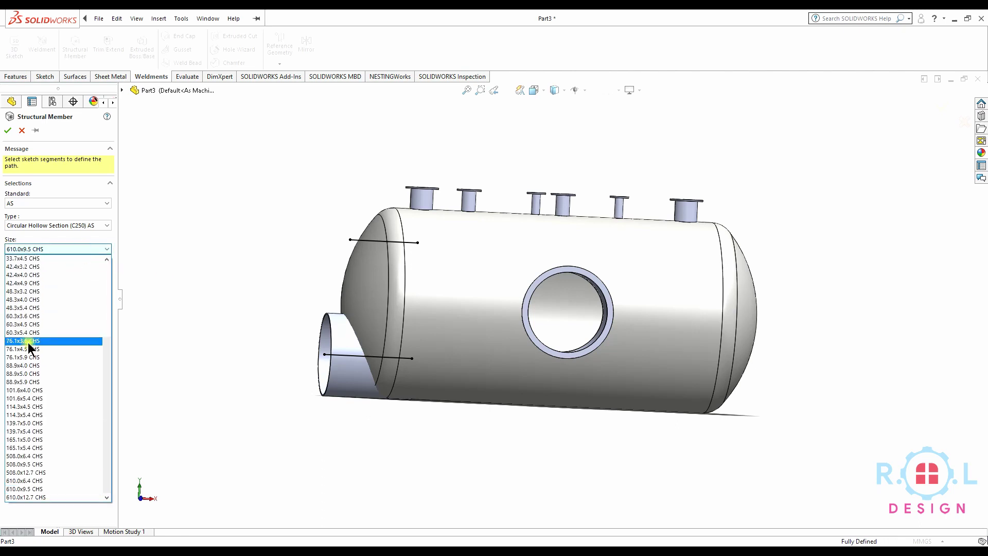
click(23, 431)
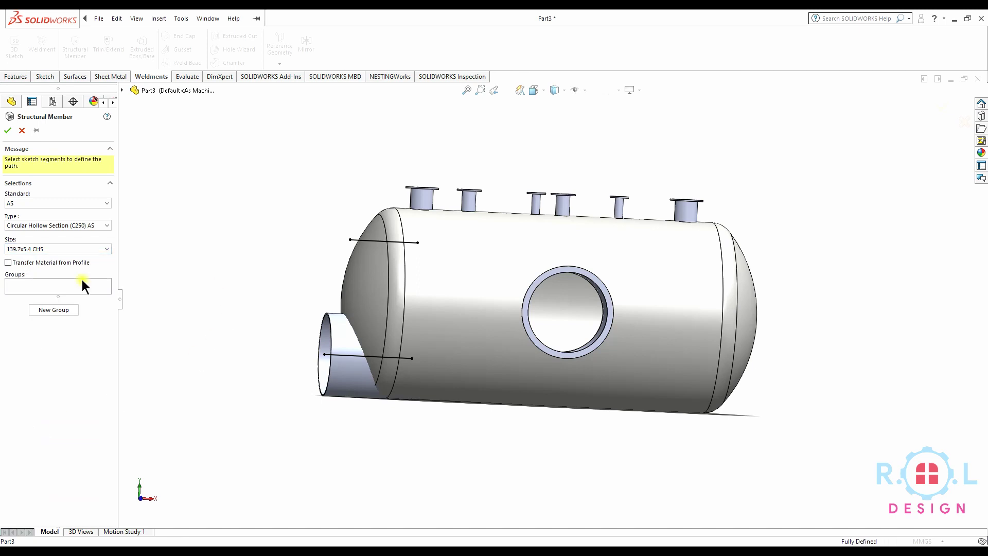
click(355, 240)
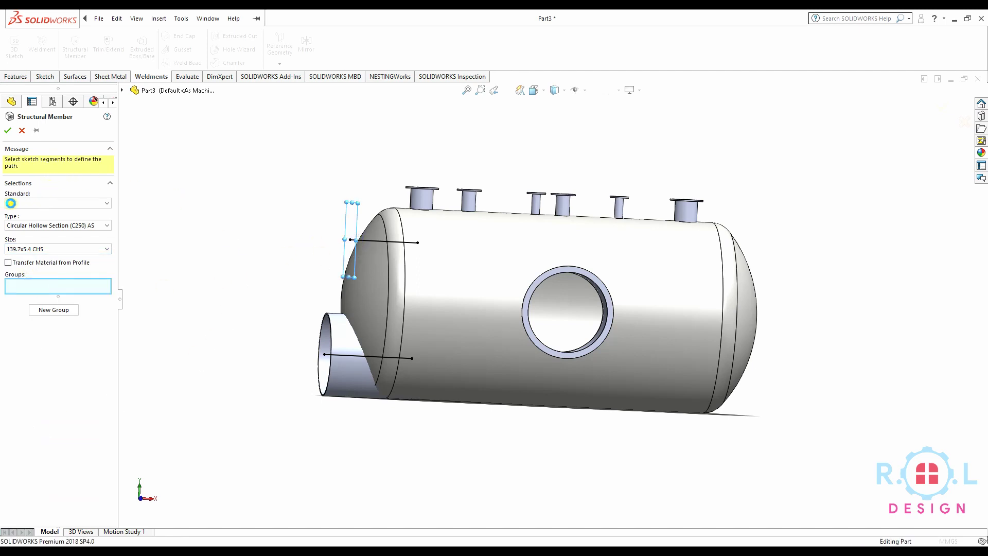
click(7, 130)
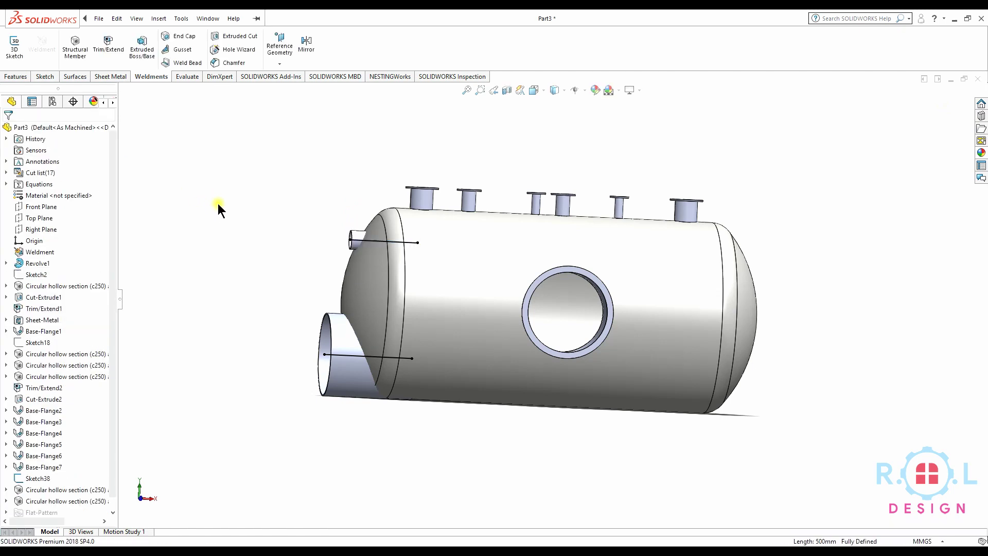
mouse_move(218, 283)
middle_down()
mouse_move(257, 300)
mouse_move(381, 298)
mouse_move(199, 324)
mouse_move(395, 341)
mouse_move(20, 476)
middle_up()
Lengthen the upper pipe line from 500 to 540 mm and view the tank's left head.
click(19, 475)
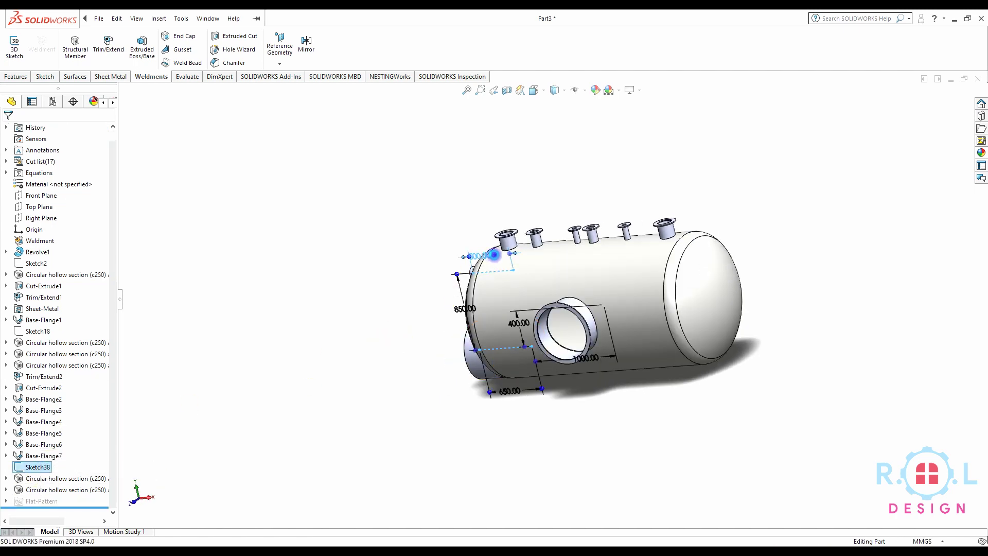
double_click(484, 255)
text(540)
key(Return)
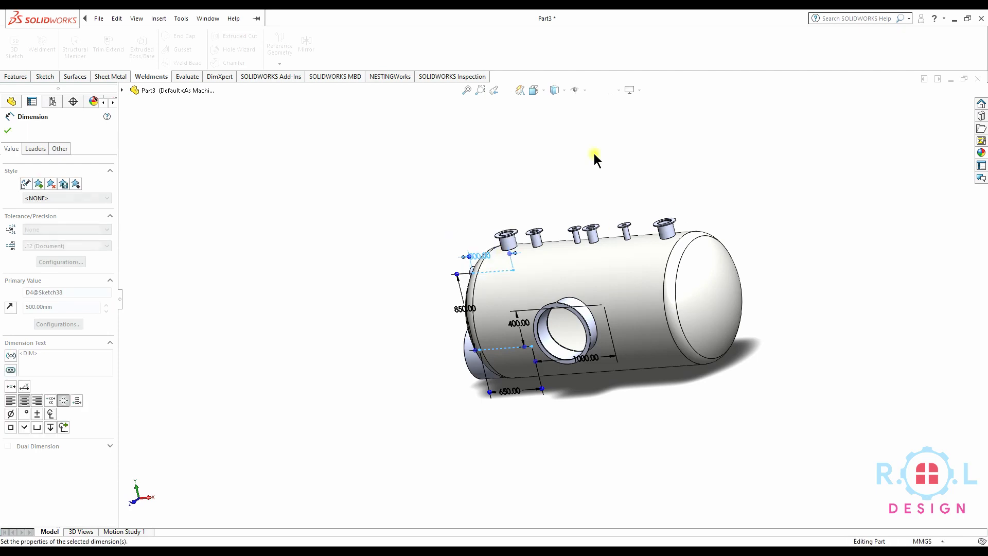
key(Escape)
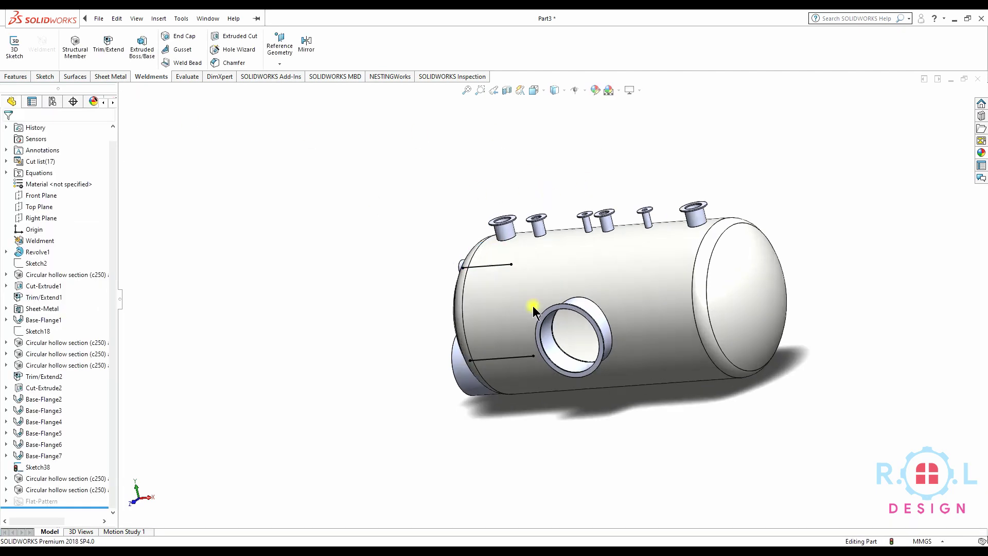
middle_drag(532, 306, 600, 269)
scroll(466, 330, down, 5)
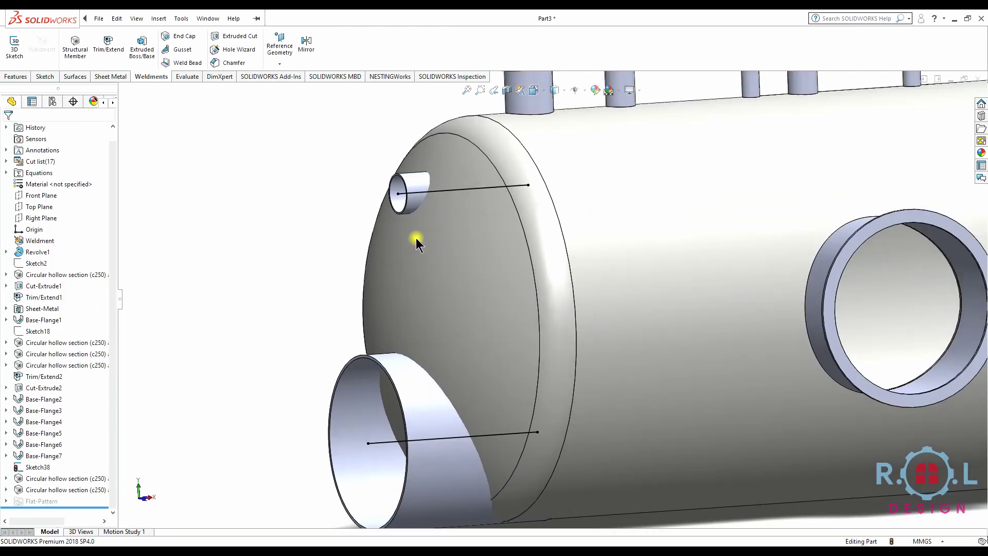
middle_drag(433, 308, 416, 312)
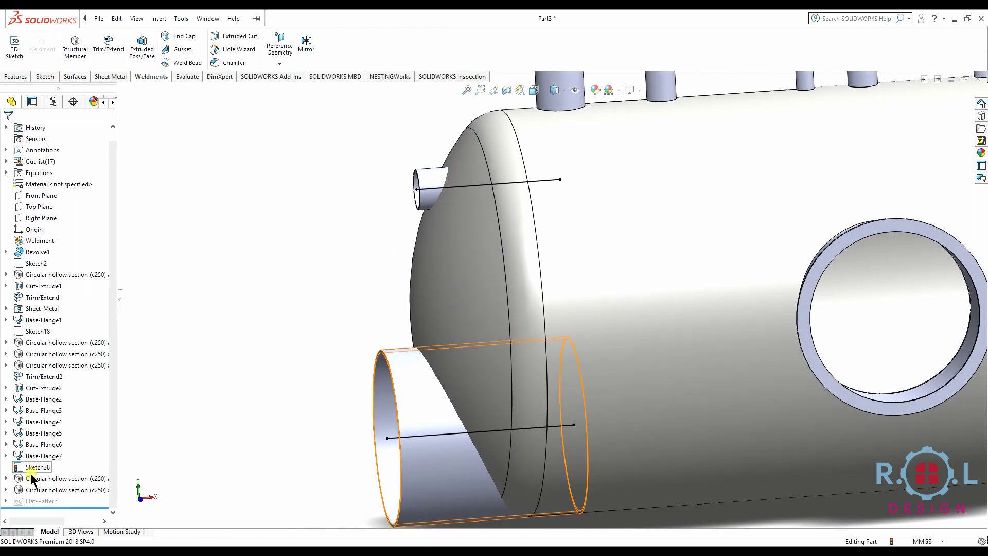
click(246, 18)
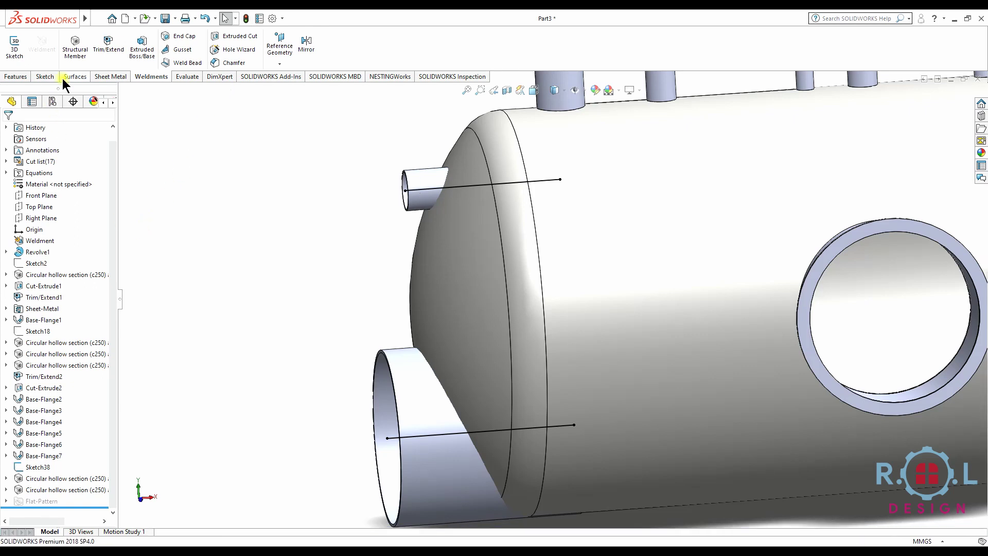
click(108, 44)
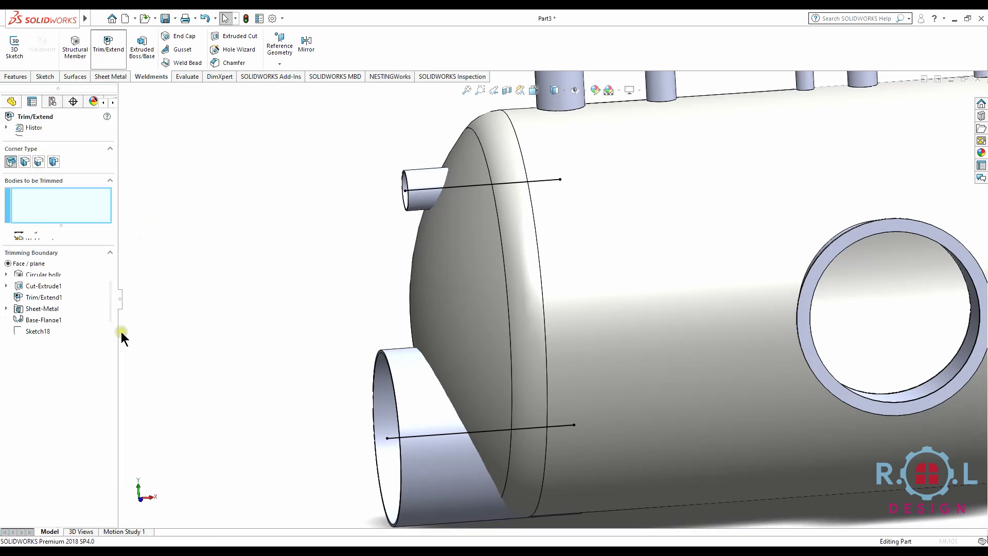
Trim only the small 139.7 pipe against the dished head faces.
click(414, 405)
click(428, 202)
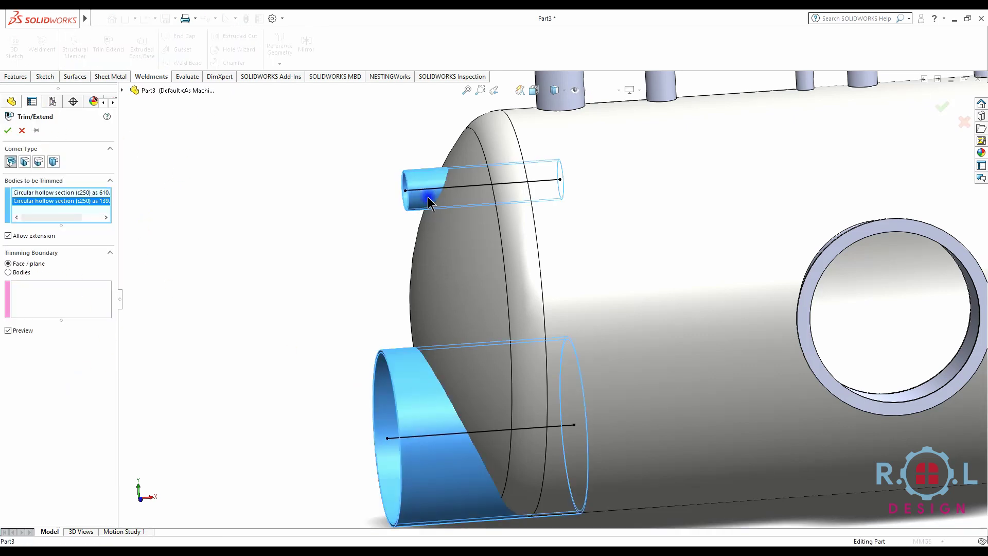
click(36, 307)
click(439, 297)
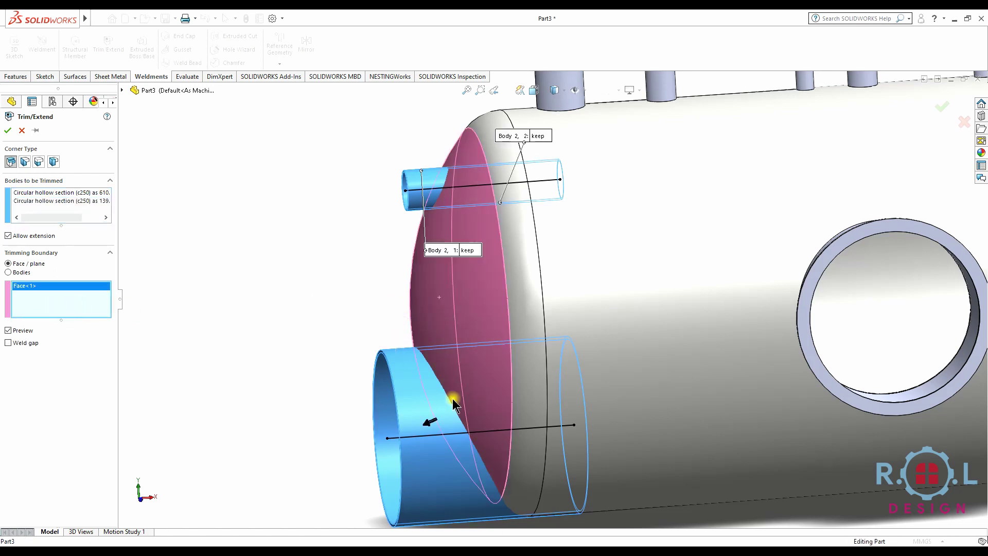
click(528, 456)
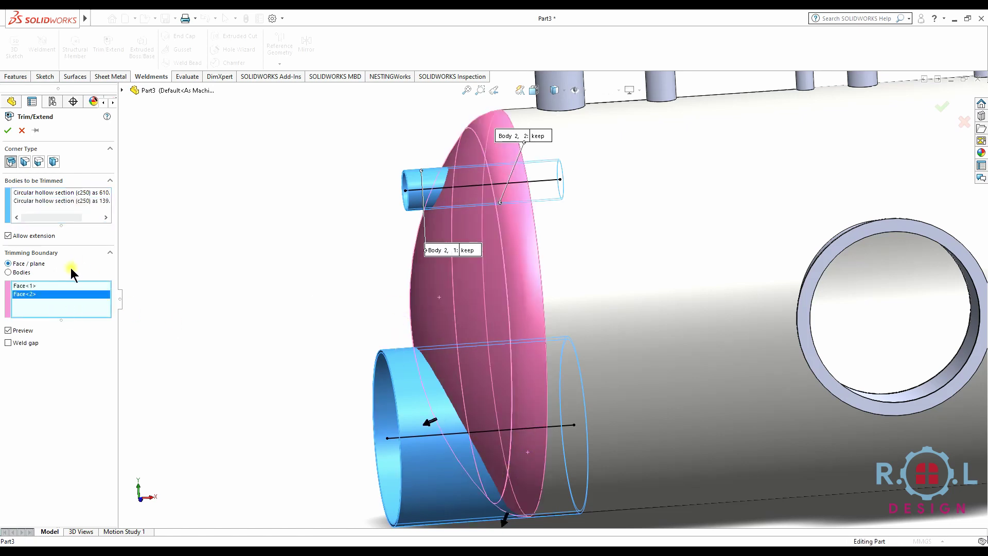
scroll(557, 458, up, 2)
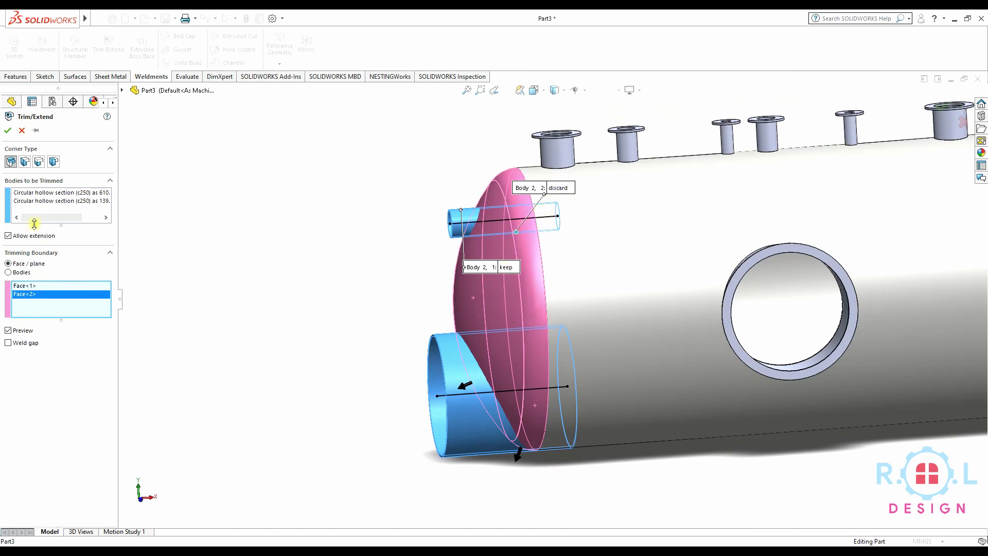
right_click(59, 198)
click(88, 201)
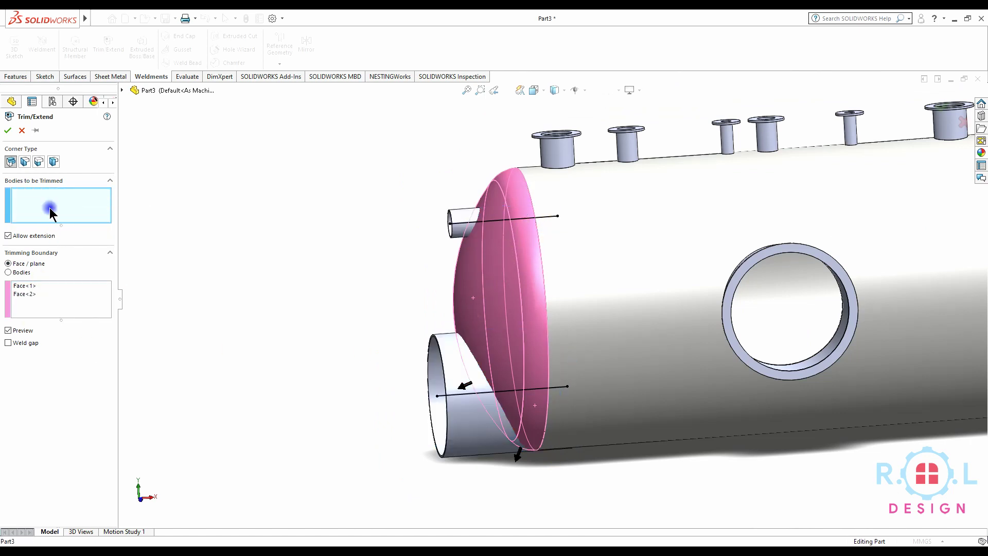
click(456, 221)
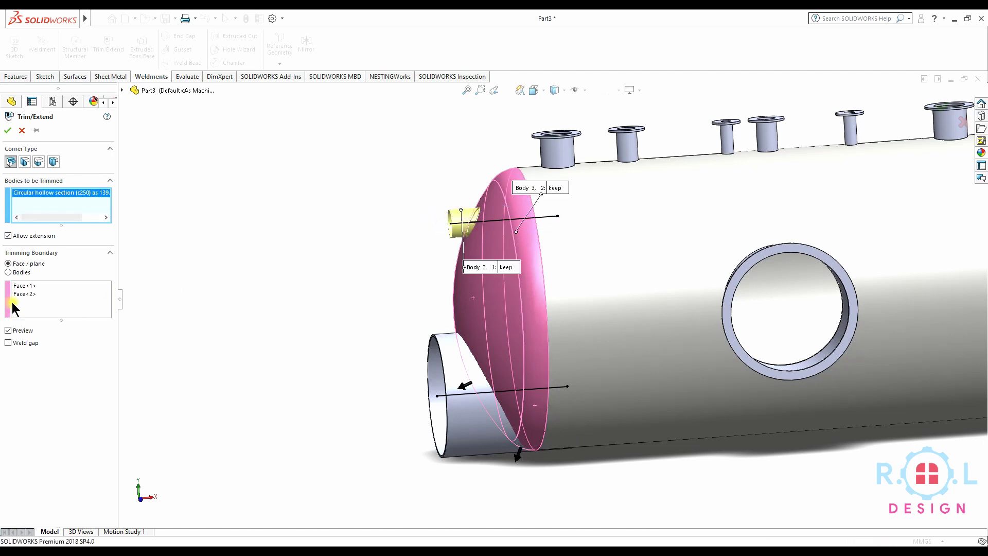
key(Return)
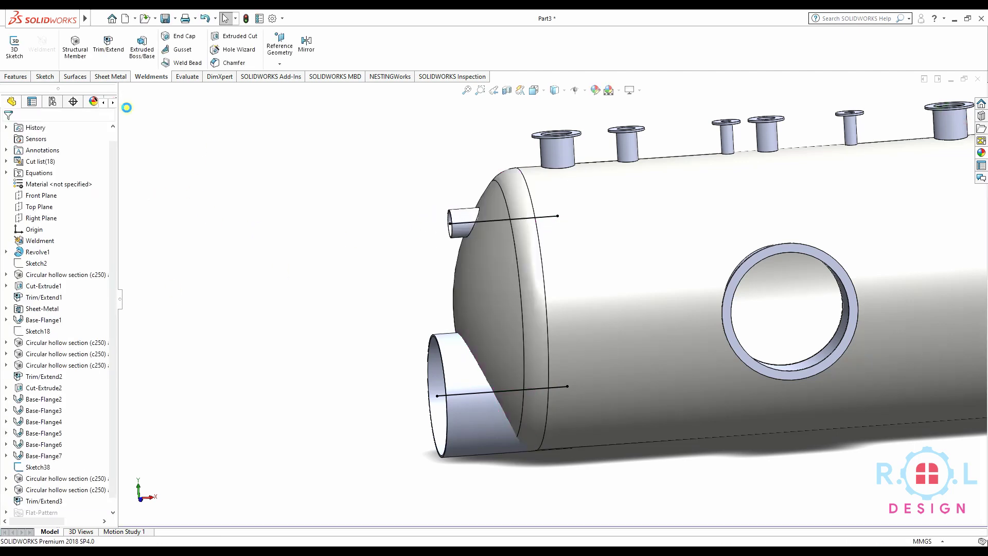
click(108, 46)
Set up a trim of the bottom pipe against the head and shell, then cancel it.
click(470, 370)
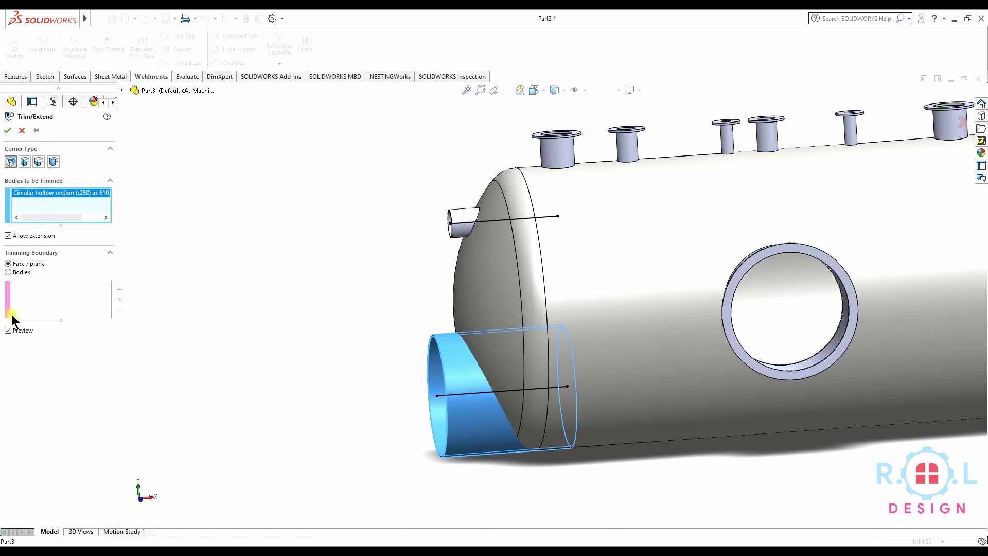
click(45, 312)
click(503, 304)
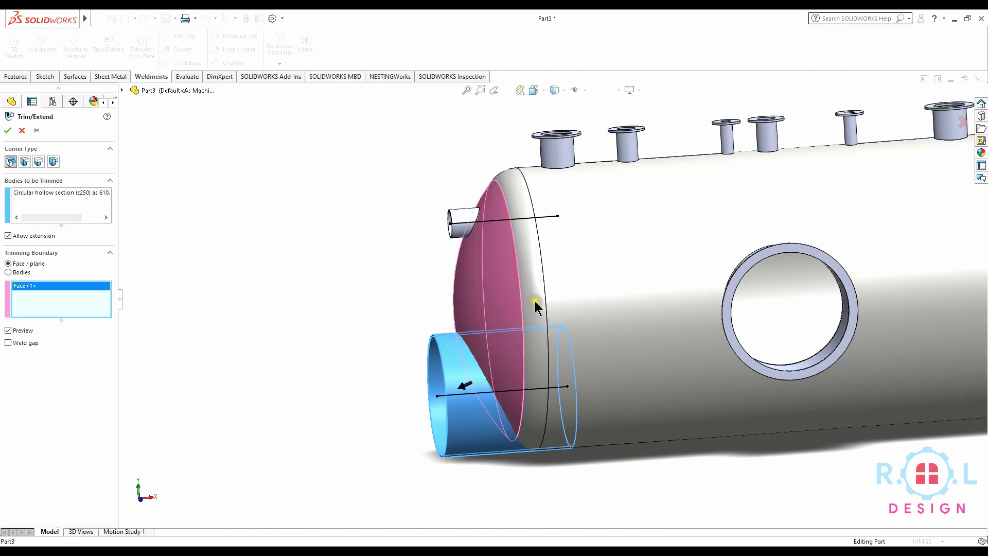
click(534, 301)
click(623, 423)
middle_drag(555, 432, 536, 322)
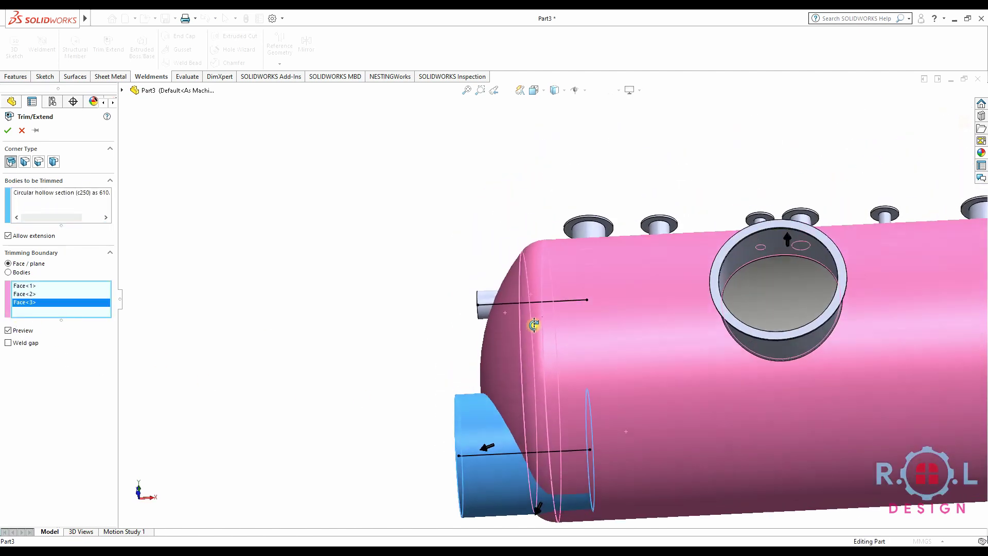
scroll(561, 476, up, 3)
scroll(568, 313, down, 3)
key(ctrl+1)
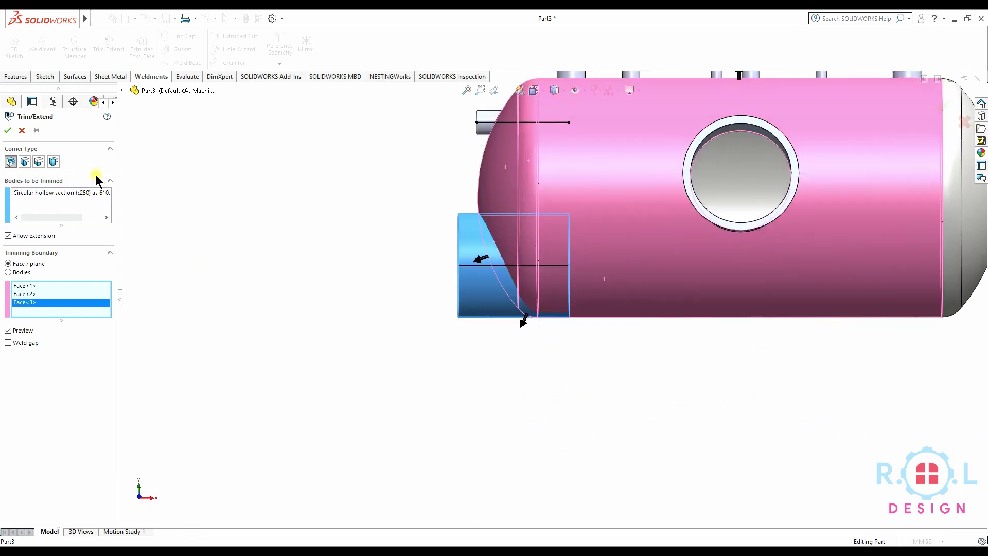
click(21, 131)
Change the pipe sketch's 400 mm dimension to 395 mm.
scroll(638, 285, up, 3)
scroll(629, 315, up, 2)
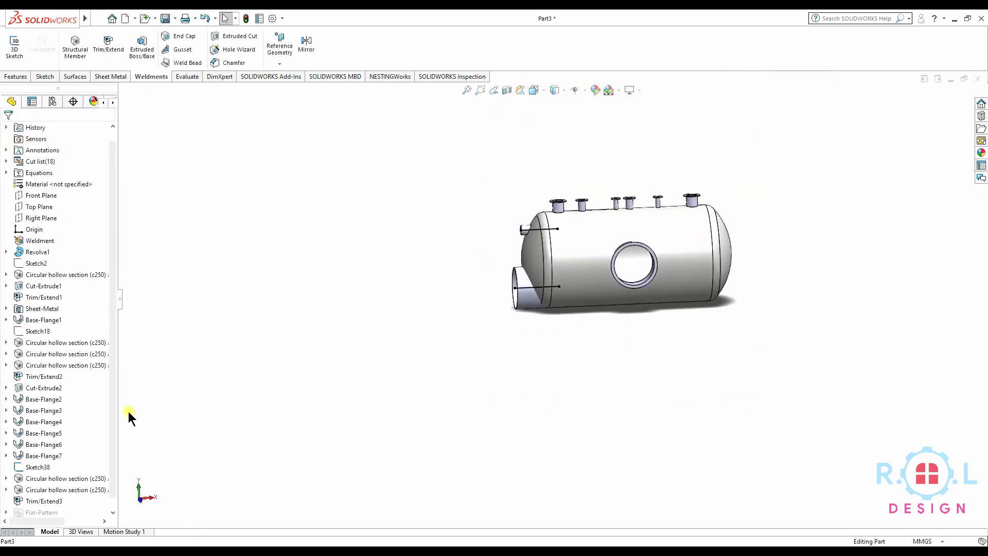
click(41, 455)
scroll(546, 313, down, 3)
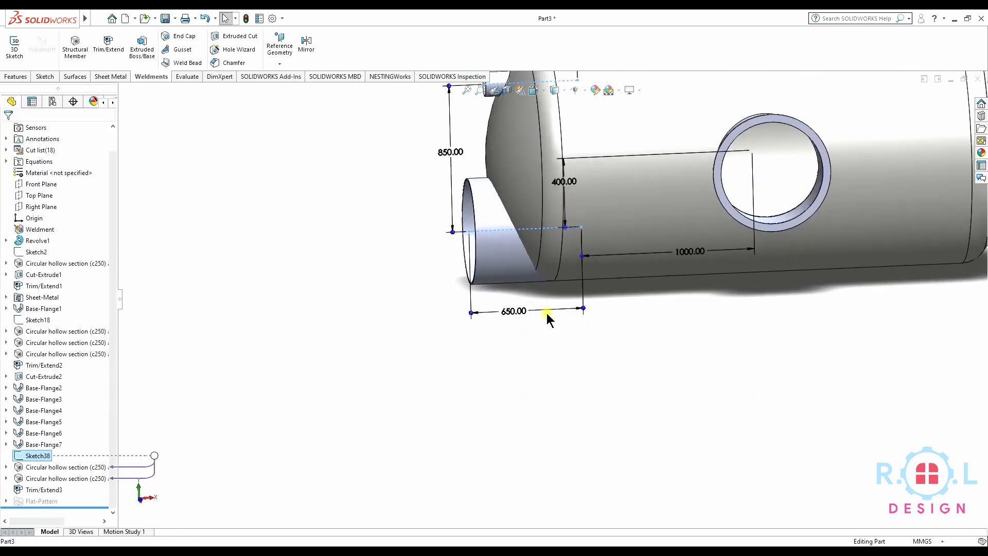
scroll(573, 209, down, 2)
scroll(592, 309, down, 2)
scroll(556, 298, up, 2)
double_click(543, 196)
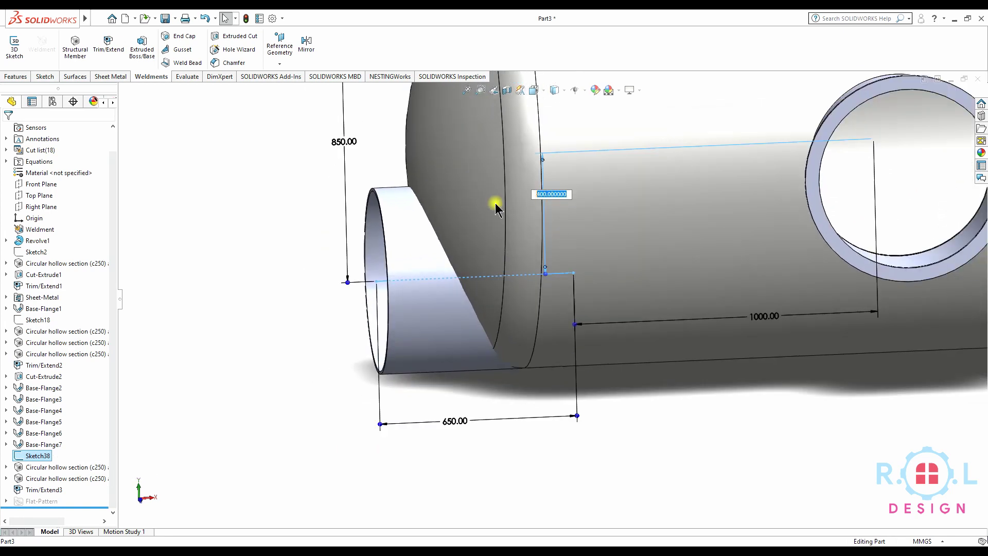
click(939, 108)
text(395)
key(Return)
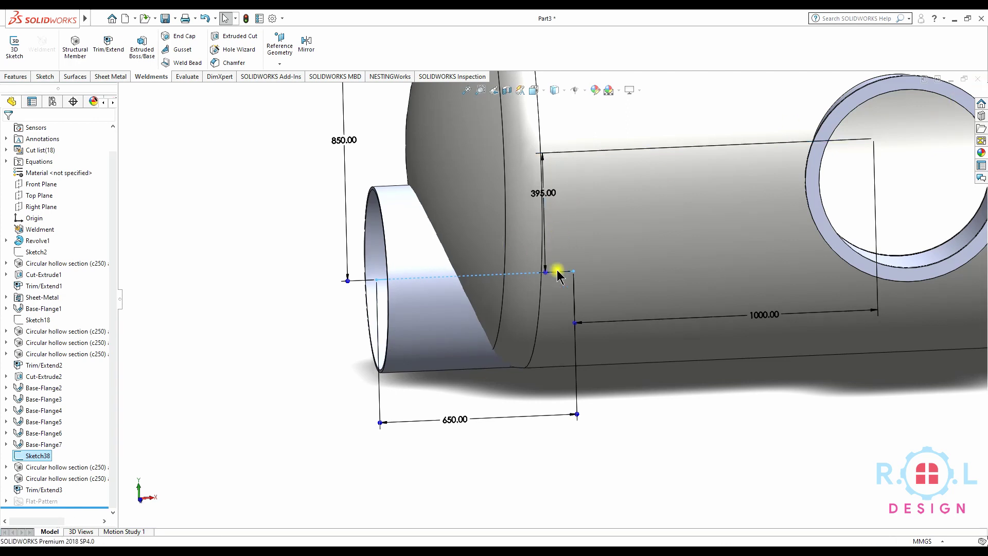
scroll(561, 291, up, 5)
click(243, 19)
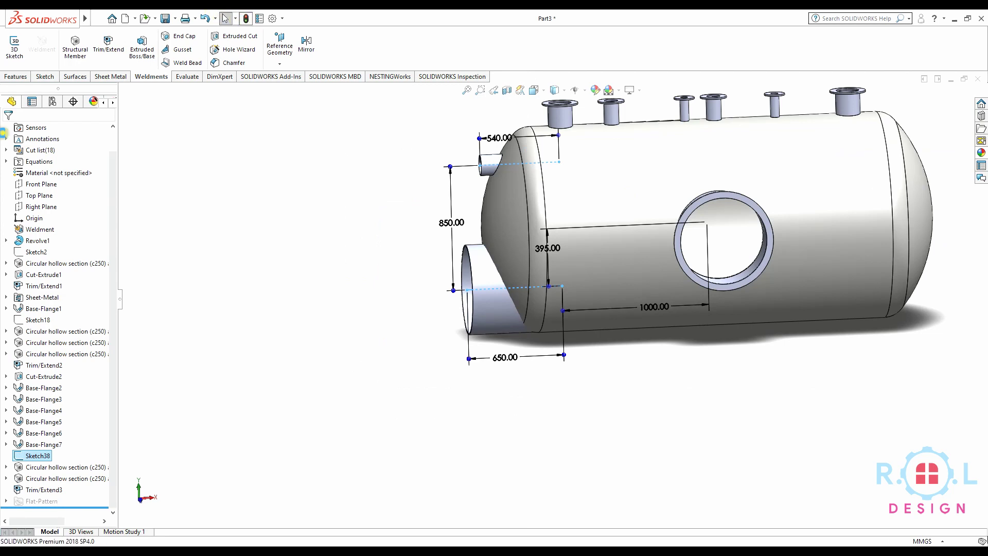
Trim the bottom 610 pipe at the head and shell, discarding the piece inside.
click(108, 45)
scroll(345, 299, down, 2)
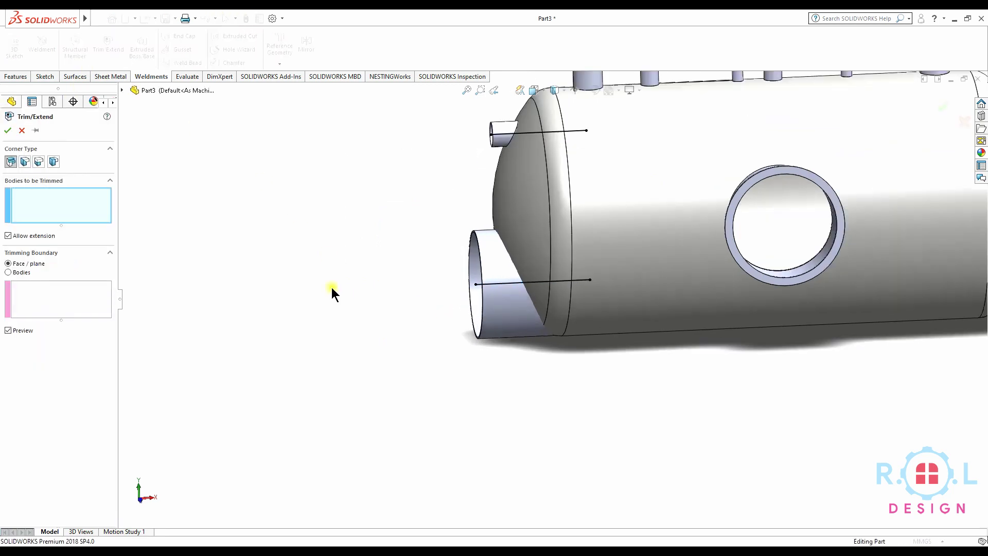
click(499, 289)
click(73, 307)
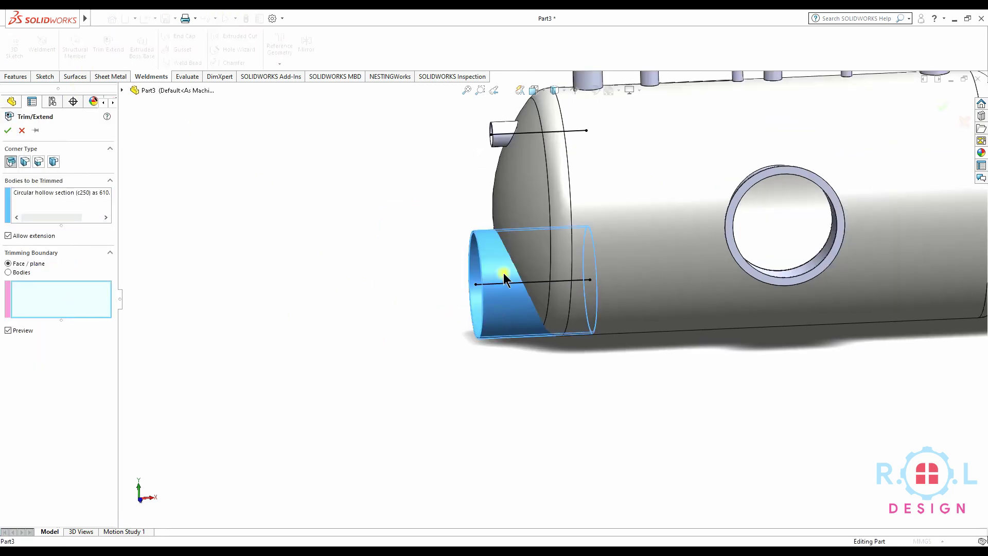
click(535, 265)
click(639, 279)
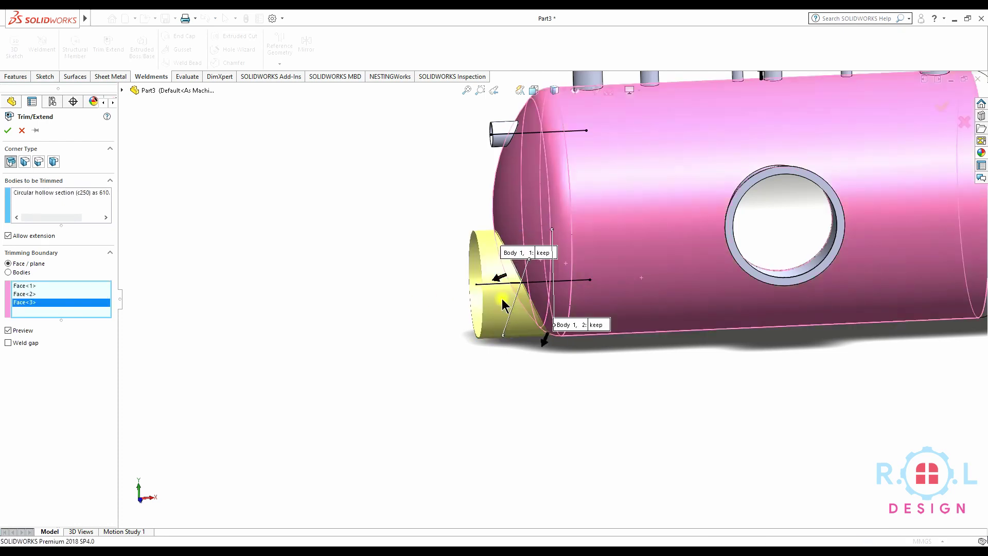
scroll(563, 297, down, 3)
click(559, 352)
scroll(545, 239, up, 5)
mouse_move(545, 239)
middle_down()
mouse_move(563, 203)
mouse_move(541, 229)
middle_up()
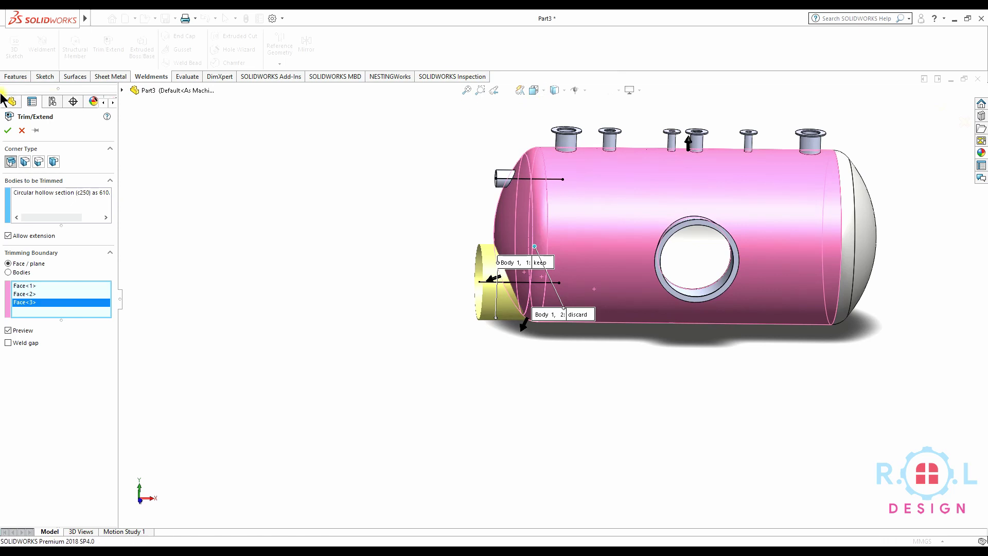
key(Return)
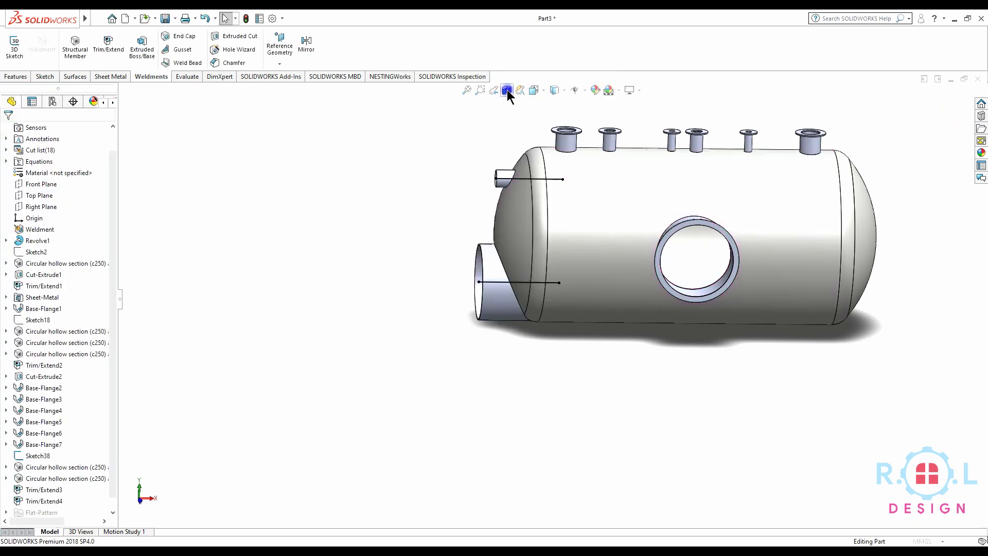
click(507, 91)
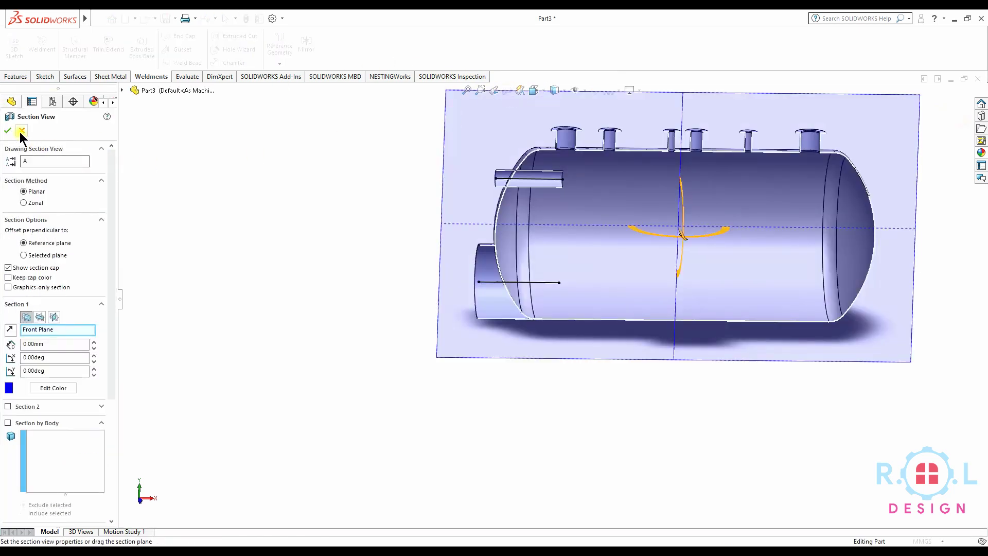
click(21, 131)
click(44, 478)
click(46, 465)
scroll(571, 165, down, 2)
scroll(587, 180, down, 3)
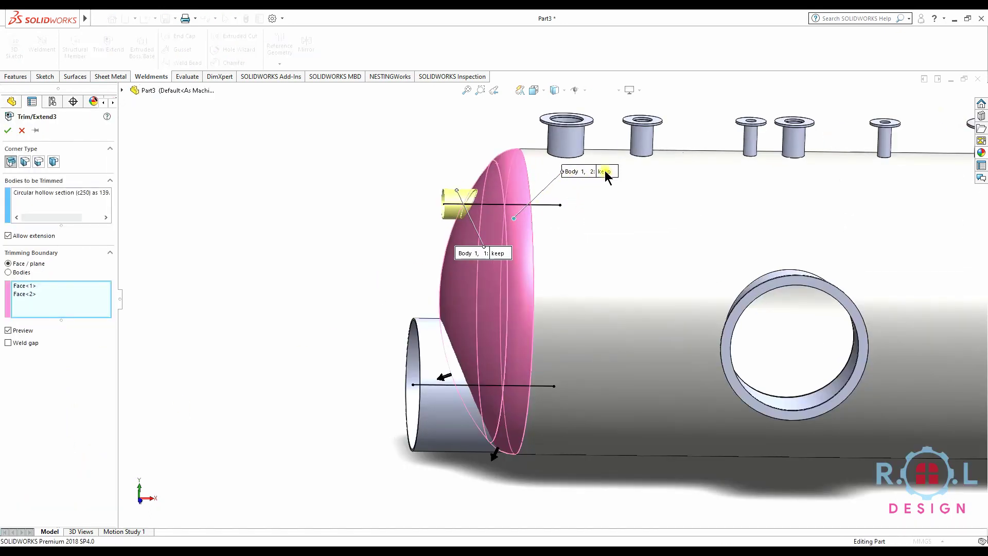
click(8, 130)
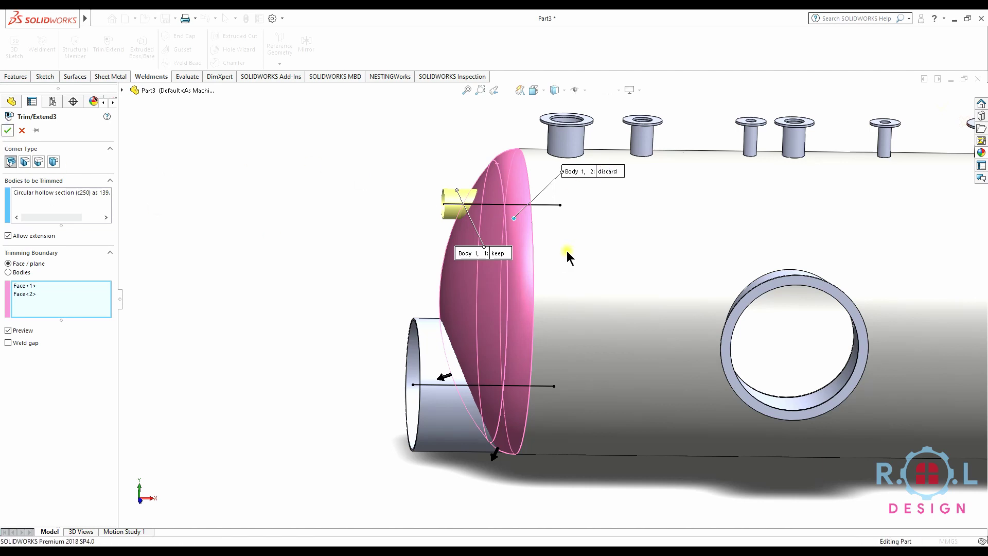
scroll(454, 279, up, 5)
middle_drag(454, 275, 416, 248)
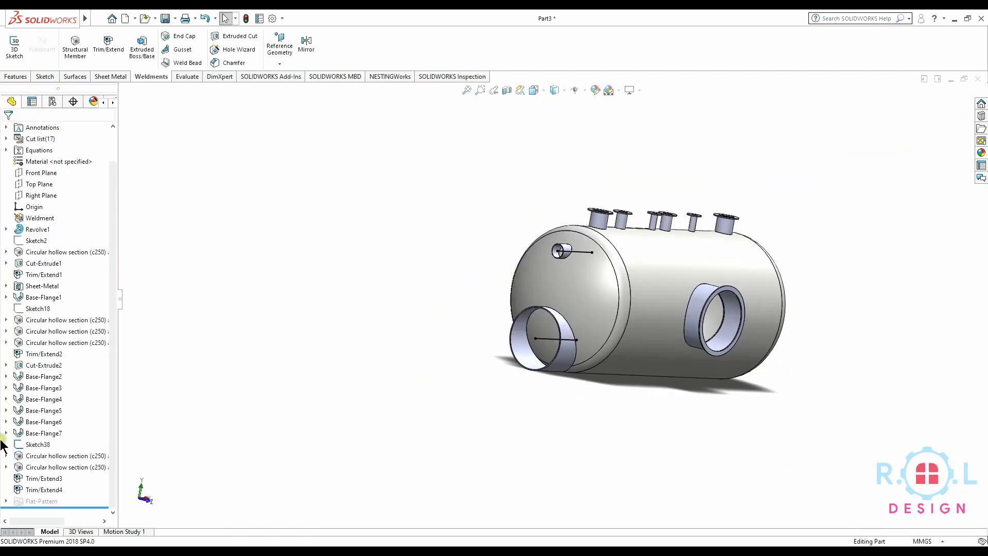
click(37, 444)
click(445, 420)
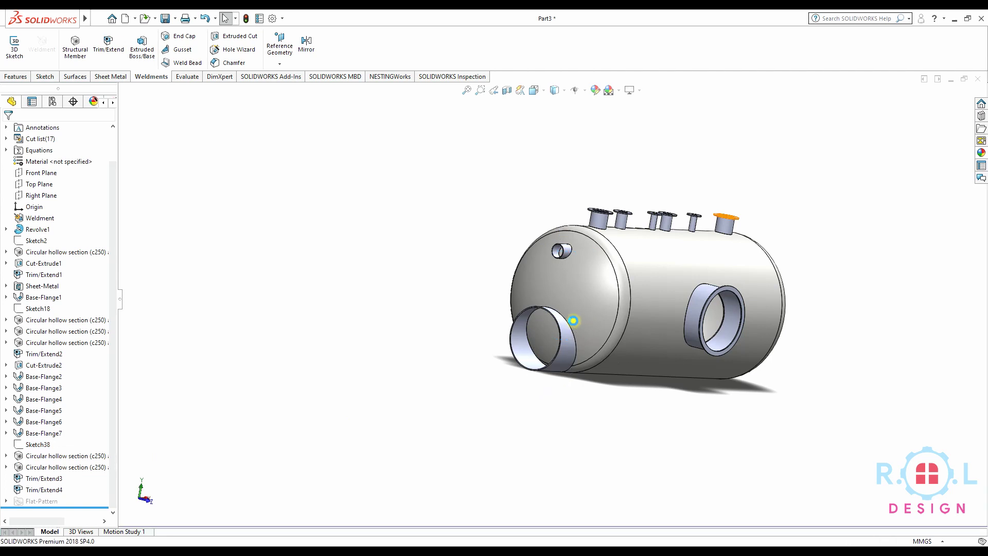
scroll(572, 320, down, 3)
click(617, 91)
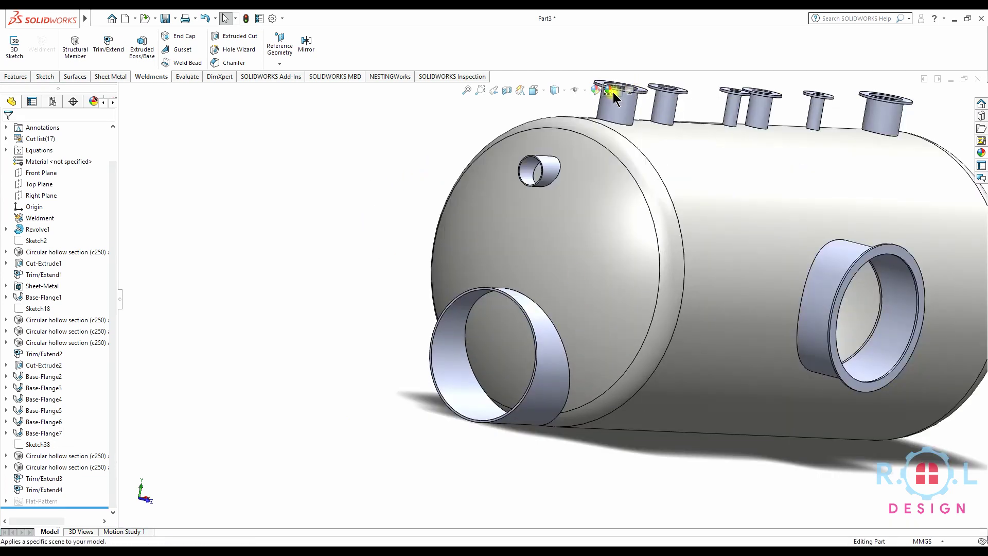
click(618, 89)
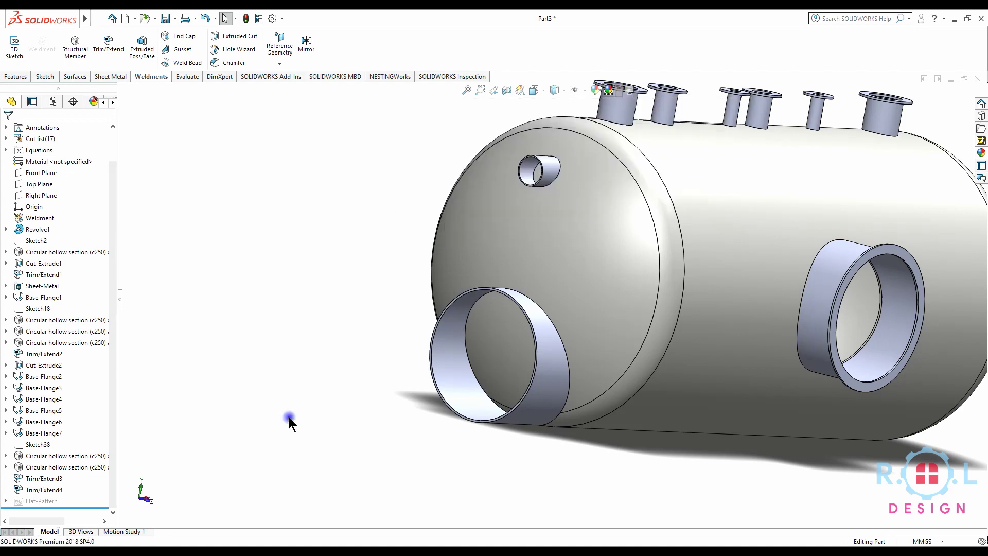
scroll(499, 297, down, 3)
scroll(591, 232, down, 3)
scroll(650, 297, down, 3)
scroll(650, 293, up, 3)
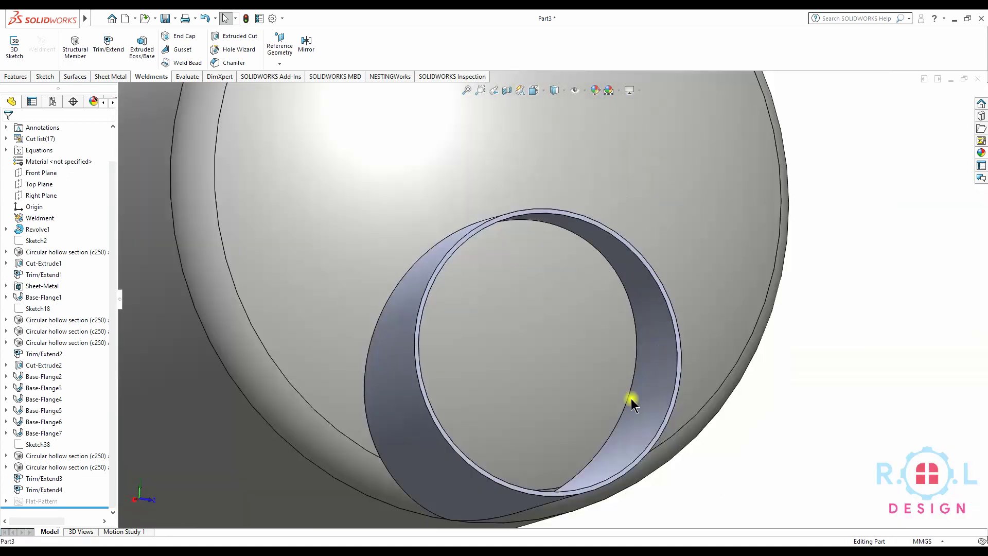
scroll(631, 398, up, 2)
scroll(587, 442, up, 1)
scroll(609, 437, up, 1)
scroll(550, 256, down, 5)
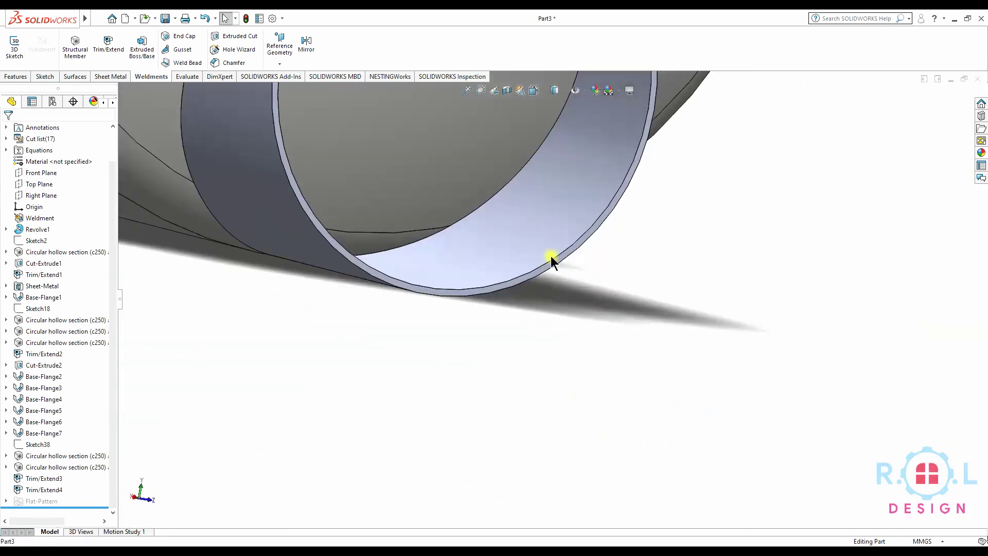
scroll(561, 288, down, 3)
click(558, 278)
click(598, 247)
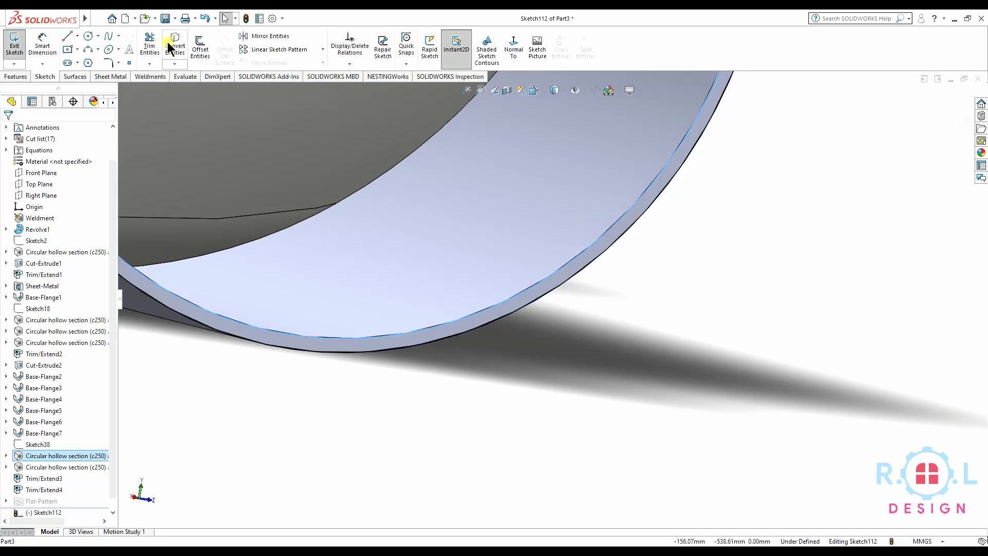
Convert the small nozzle's inner edge and cut it 622 mm blind through the head.
scroll(332, 137, up, 1)
scroll(331, 137, up, 3)
scroll(473, 168, up, 2)
scroll(547, 245, down, 2)
scroll(546, 245, down, 4)
click(584, 264)
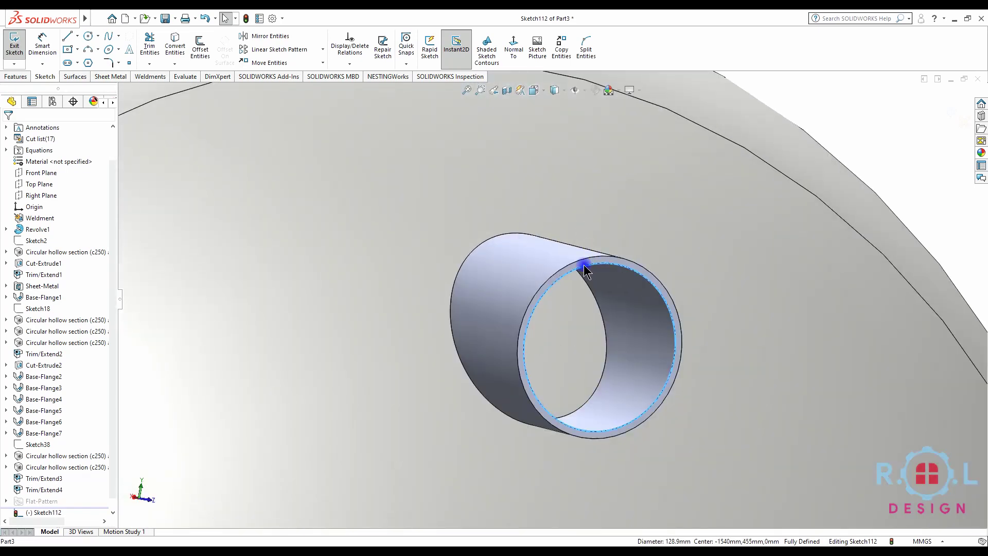
click(181, 37)
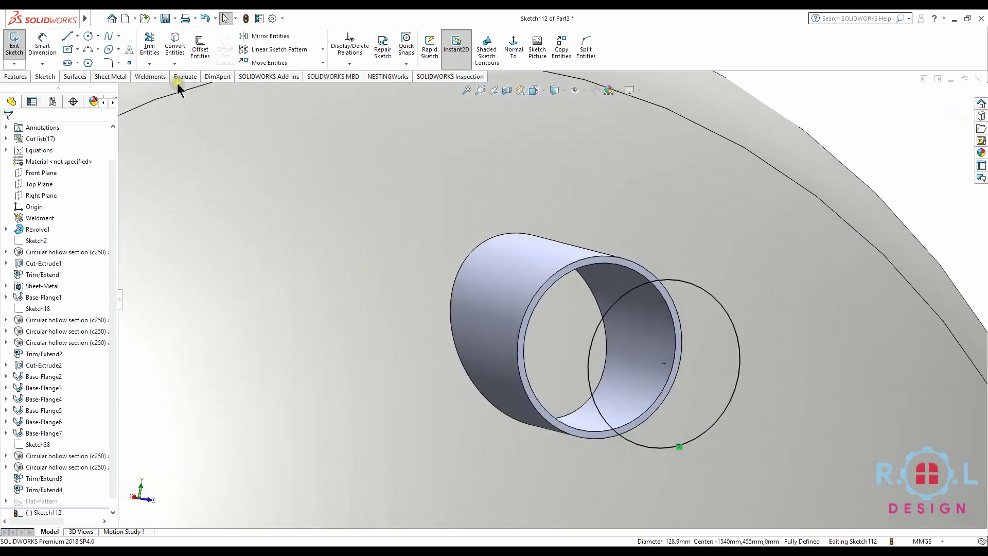
click(12, 76)
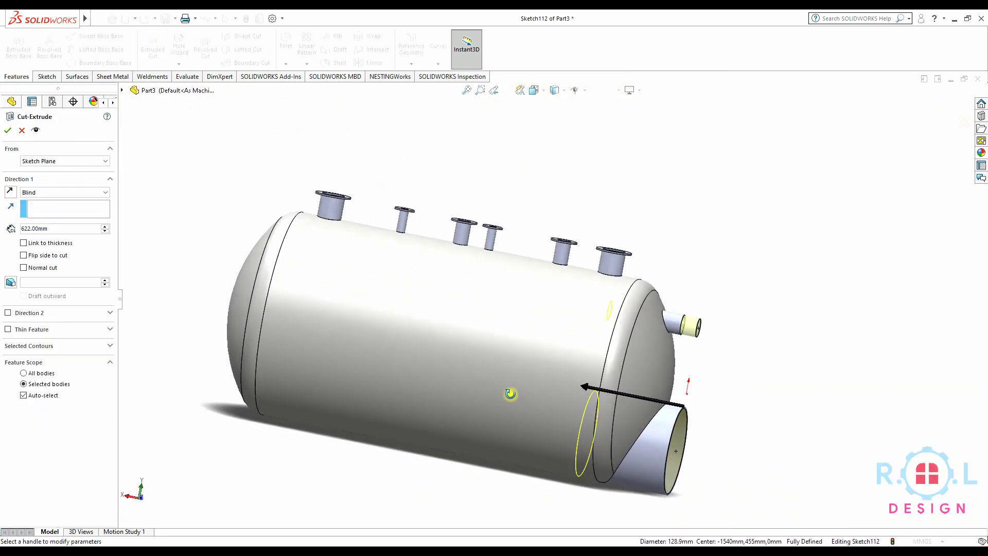
click(7, 129)
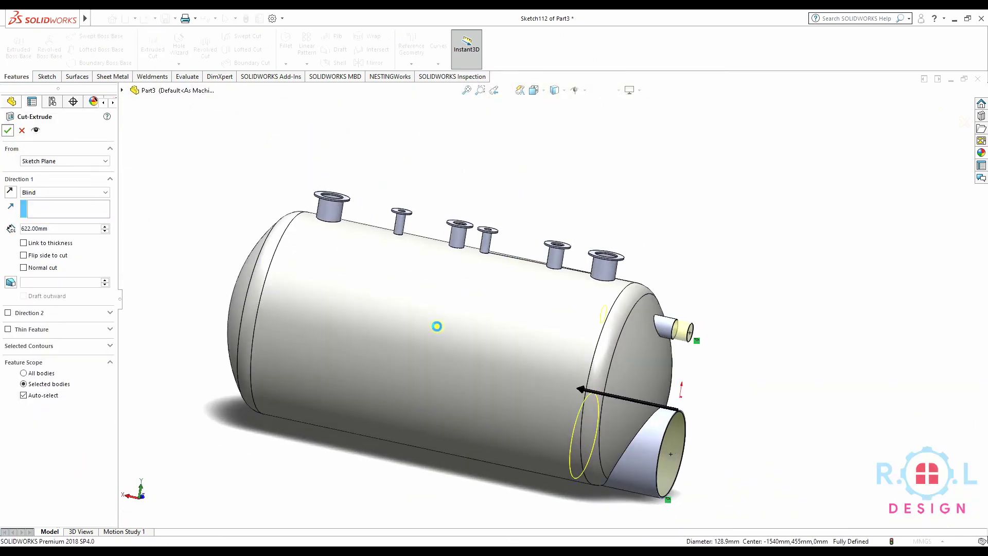
mouse_move(742, 442)
middle_down()
mouse_move(540, 471)
mouse_move(584, 435)
middle_up()
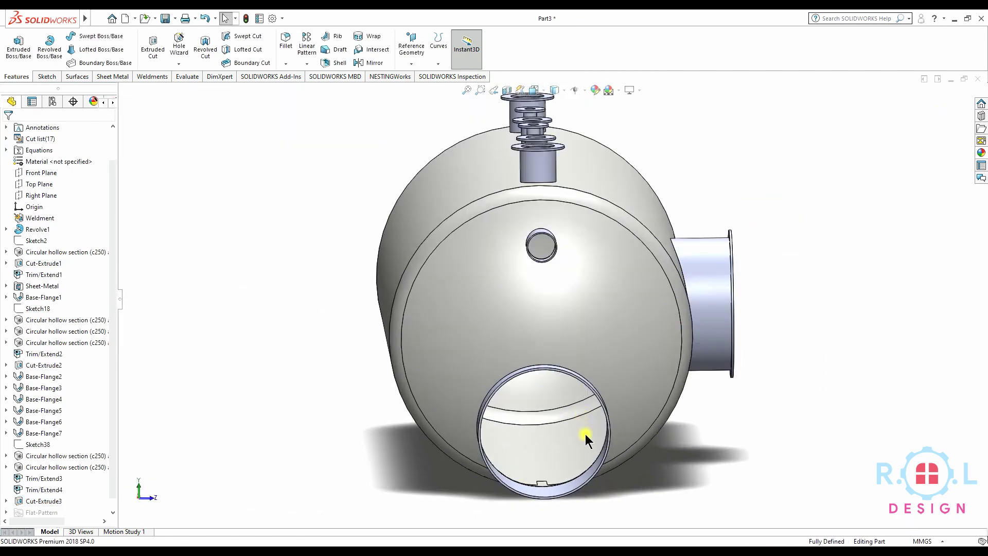
Sketch a circle offset 45 mm outside the pipe on the small nozzle's end face.
scroll(551, 479, down, 3)
mouse_move(551, 479)
middle_down()
mouse_move(529, 357)
mouse_move(538, 451)
mouse_move(518, 465)
middle_up()
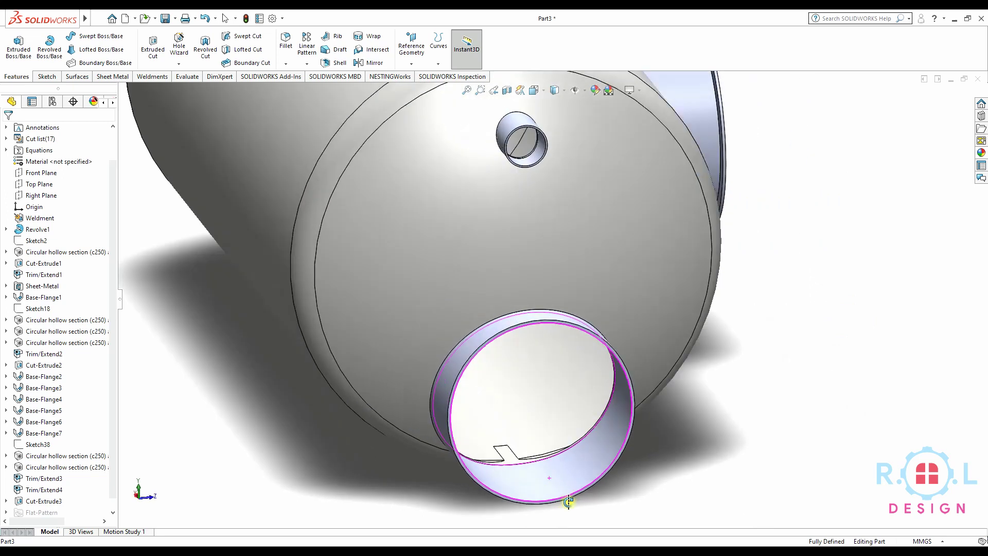
scroll(529, 343, down, 3)
scroll(529, 344, up, 5)
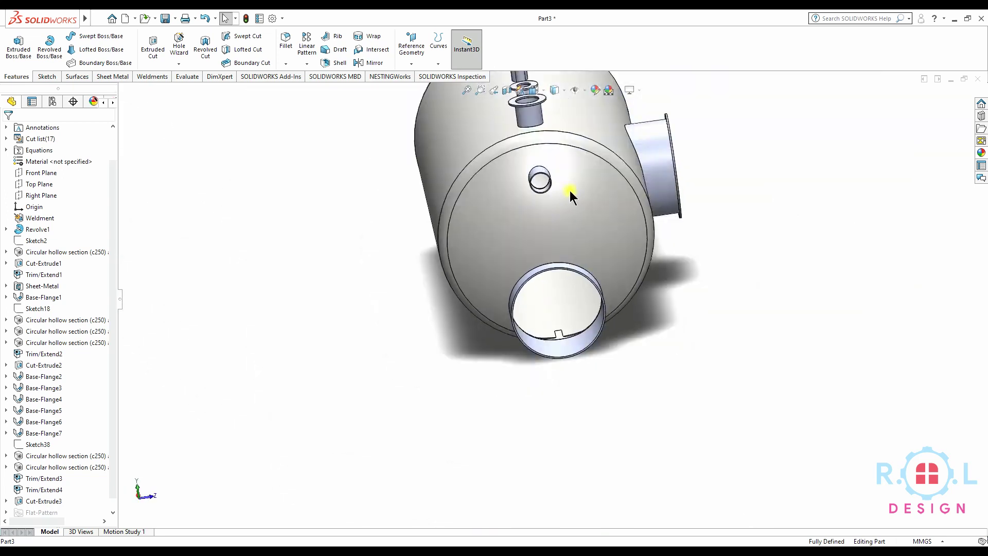
scroll(569, 191, down, 5)
scroll(486, 231, down, 5)
scroll(643, 431, up, 3)
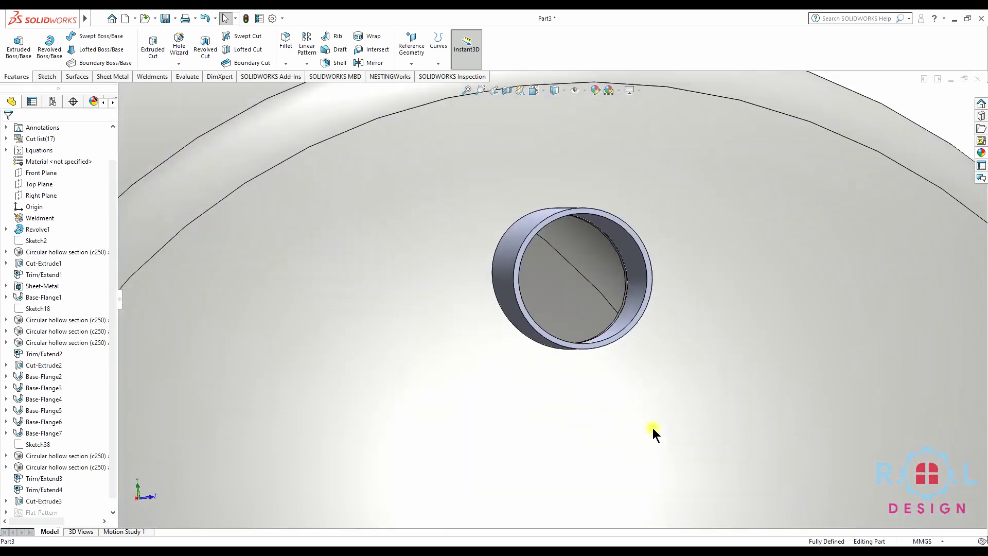
scroll(606, 291, down, 2)
scroll(599, 227, down, 3)
click(622, 230)
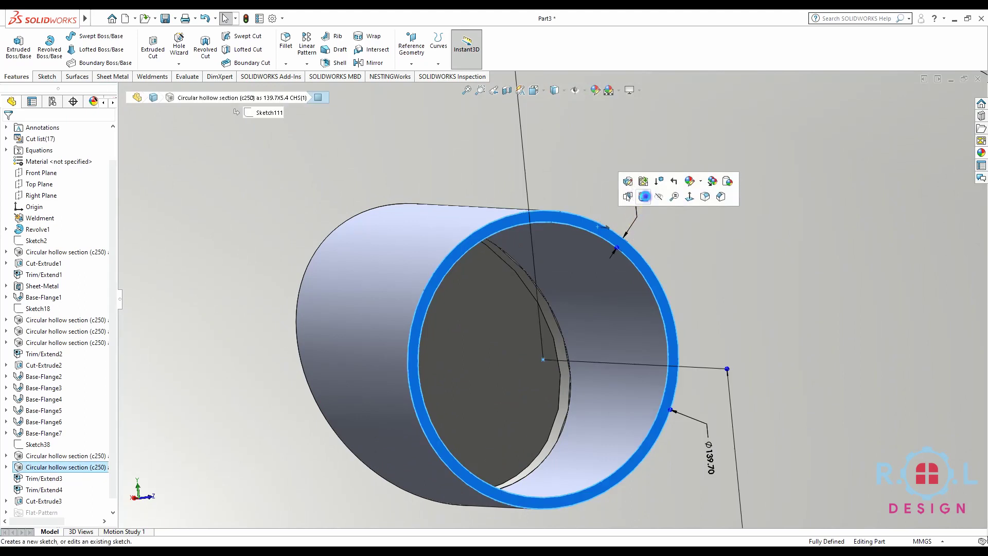
click(643, 196)
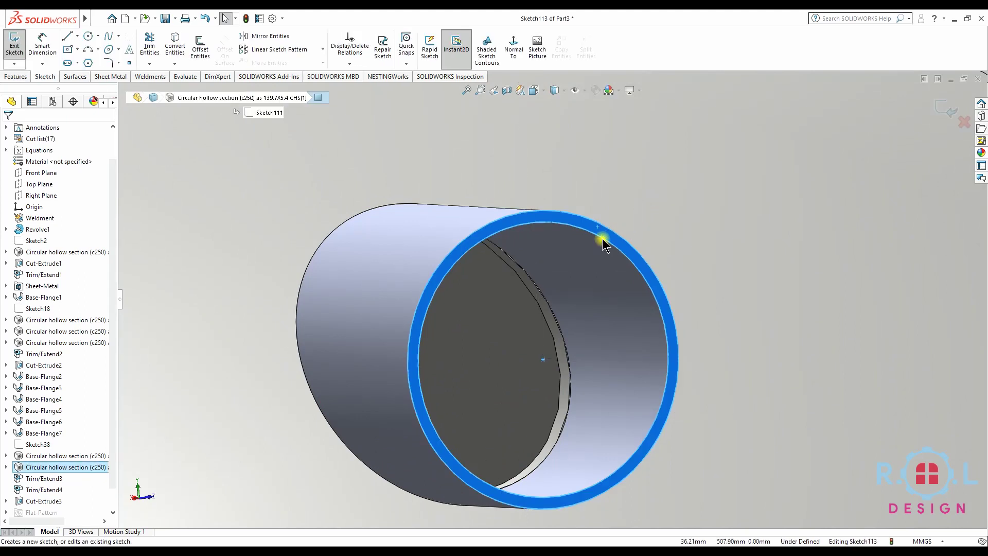
click(201, 59)
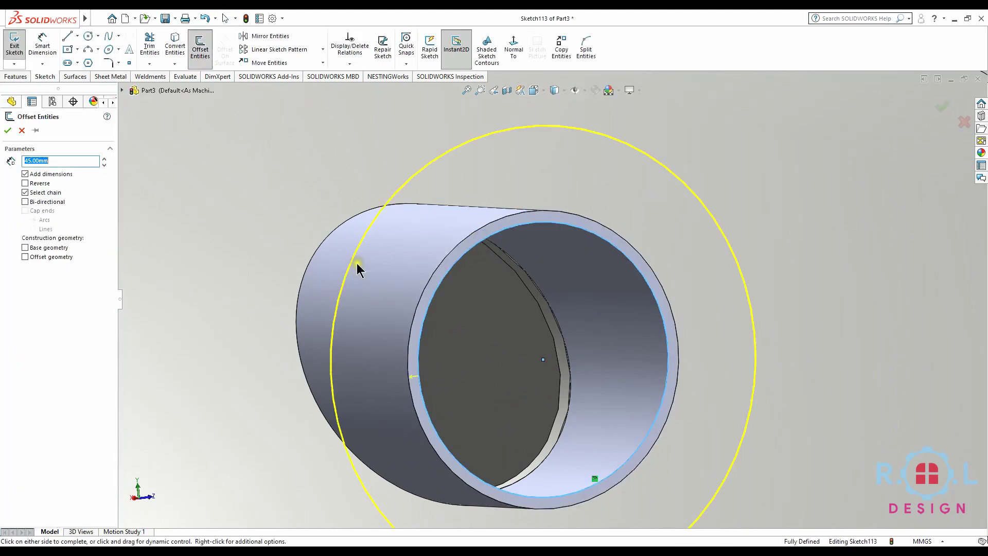
click(7, 130)
Make a reversed 10 mm Base Flange ring from the offset sketch.
scroll(474, 408, up, 2)
scroll(474, 408, up, 3)
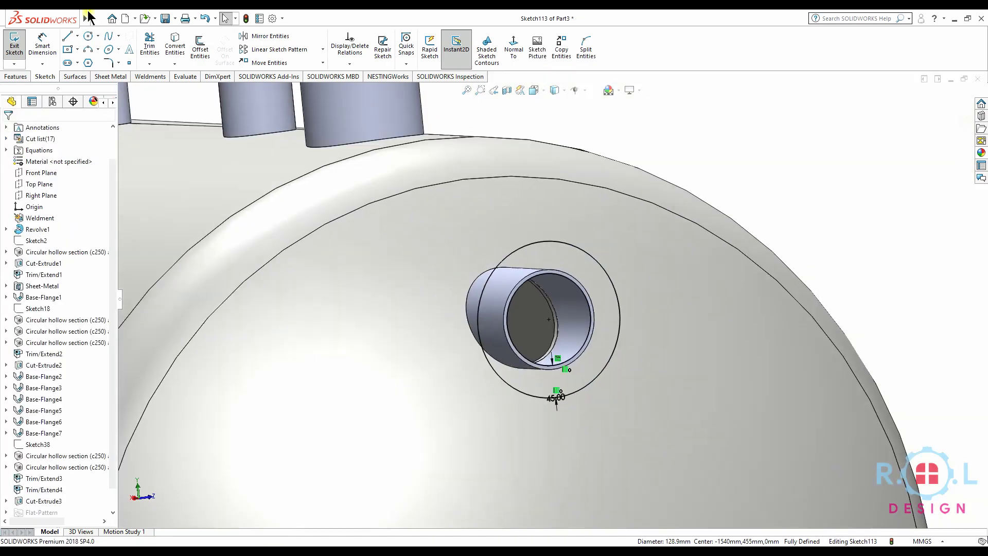
click(124, 77)
click(20, 50)
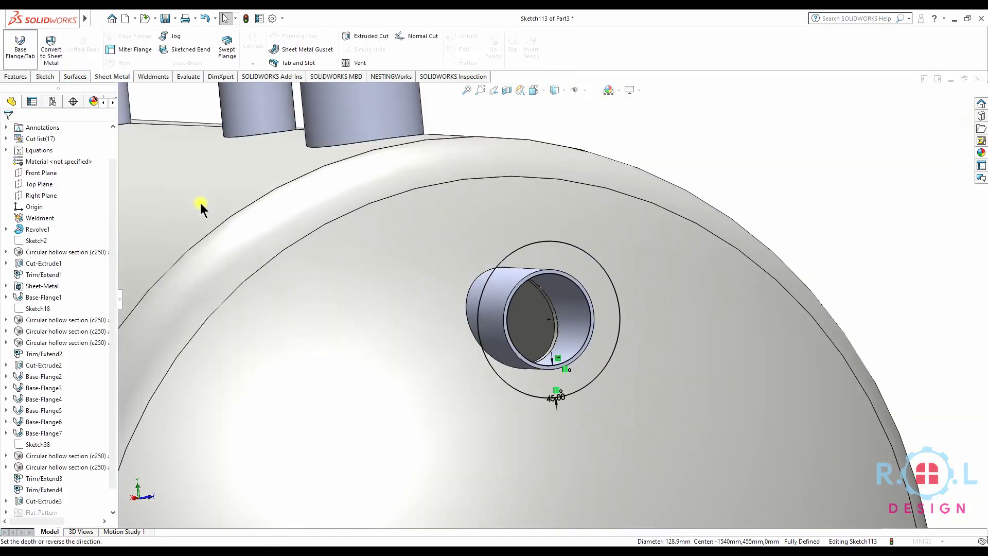
click(24, 188)
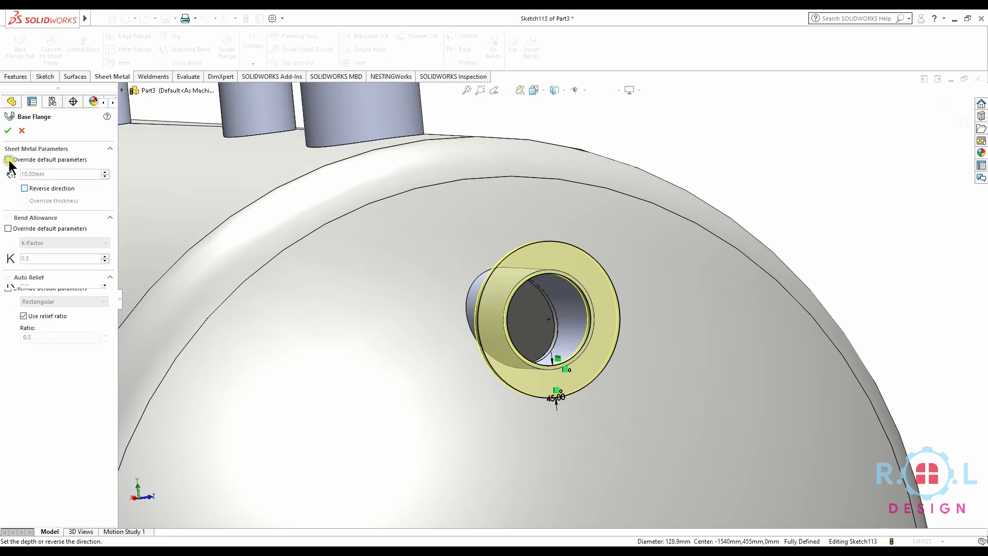
key(Return)
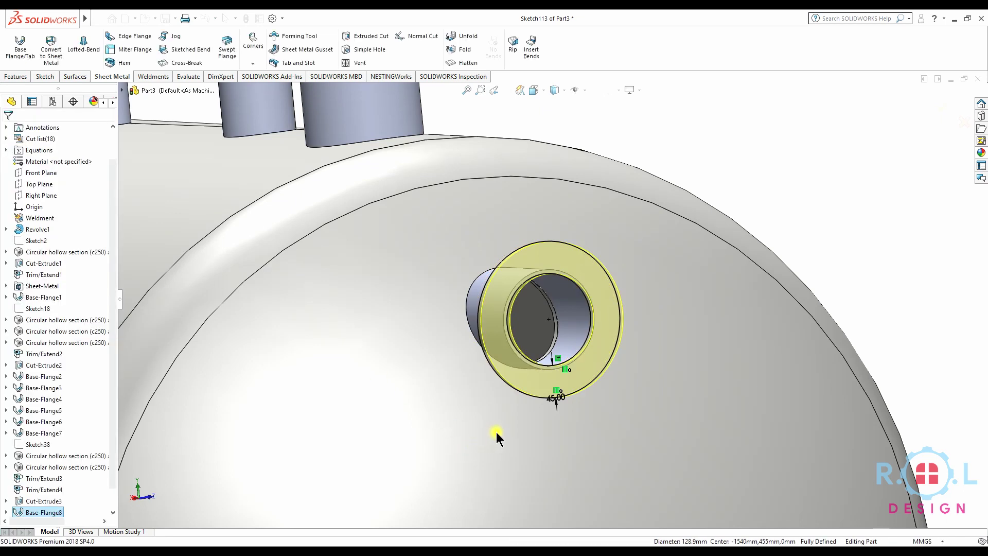
scroll(496, 431, up, 3)
scroll(539, 397, up, 3)
scroll(563, 427, down, 8)
scroll(509, 259, down, 3)
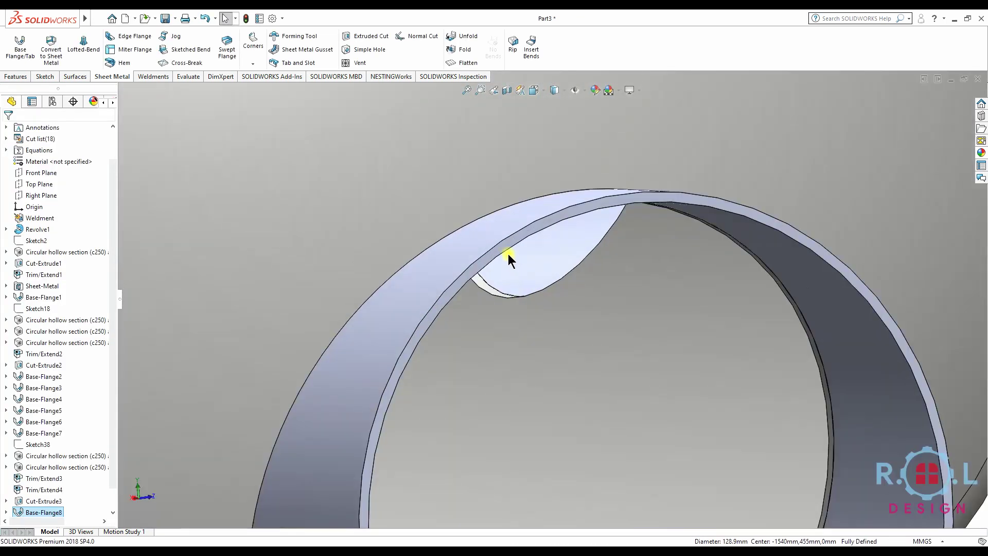
Sketch on the large pipe's end face and offset its ring edge outward by 45 mm.
click(524, 241)
click(546, 222)
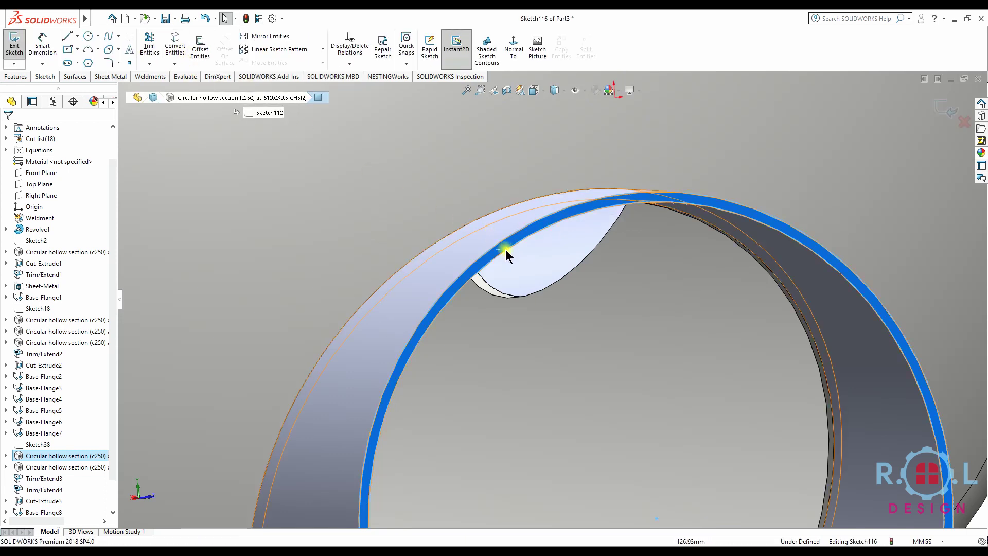
click(506, 252)
click(200, 48)
click(498, 260)
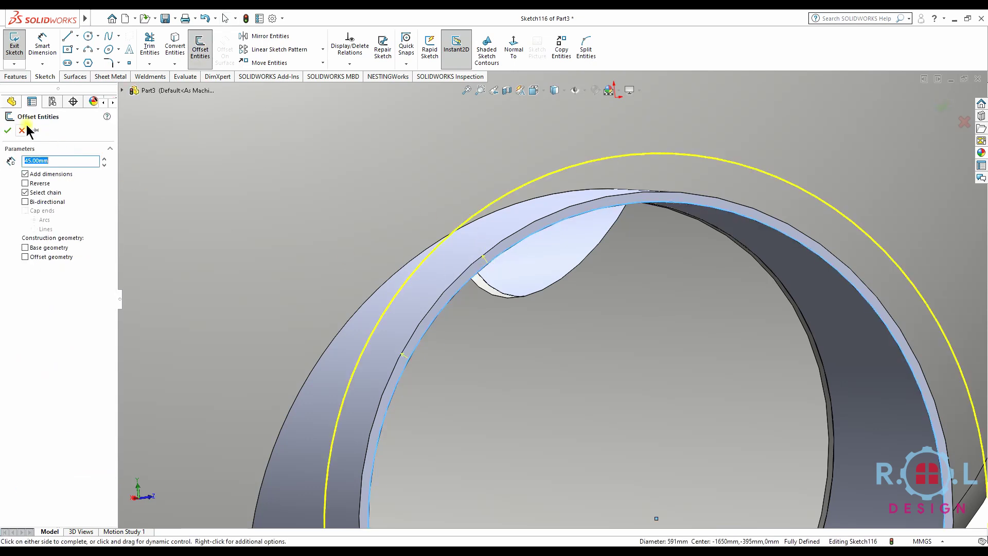
click(10, 133)
scroll(628, 357, up, 5)
mouse_move(676, 355)
middle_down()
mouse_move(553, 390)
mouse_move(495, 379)
middle_up()
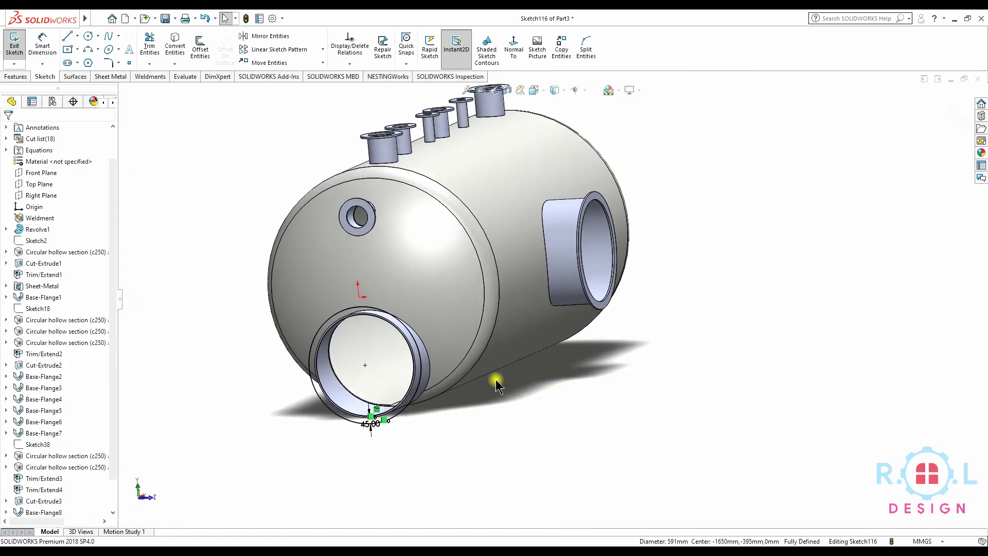
Turn the 45 mm ring sketch into a 10 mm thick sheet-metal base flange.
click(95, 76)
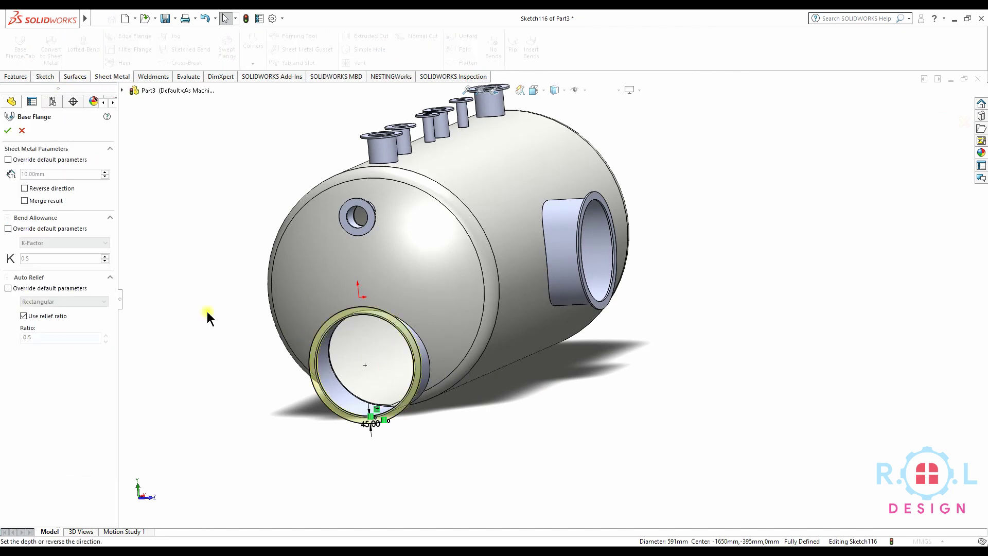
click(24, 188)
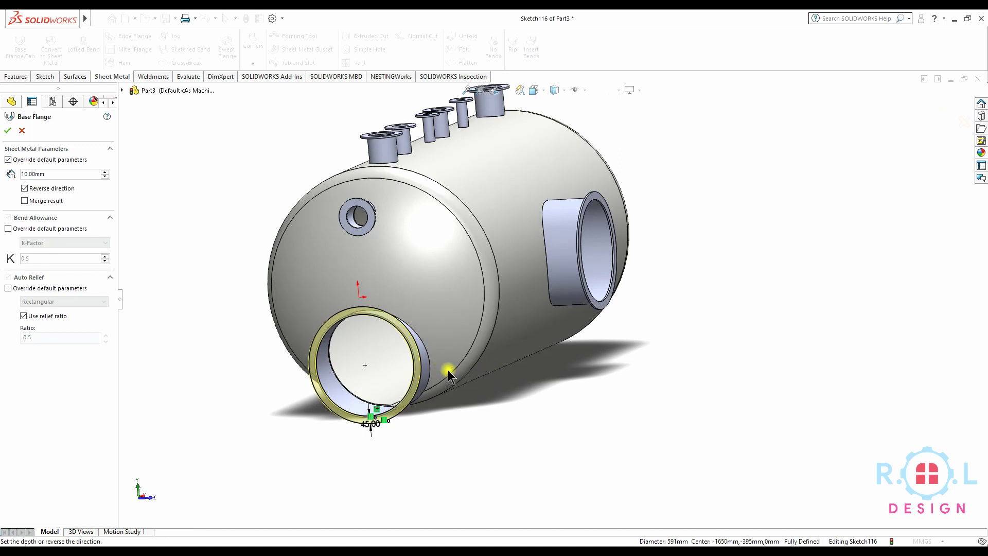
click(8, 131)
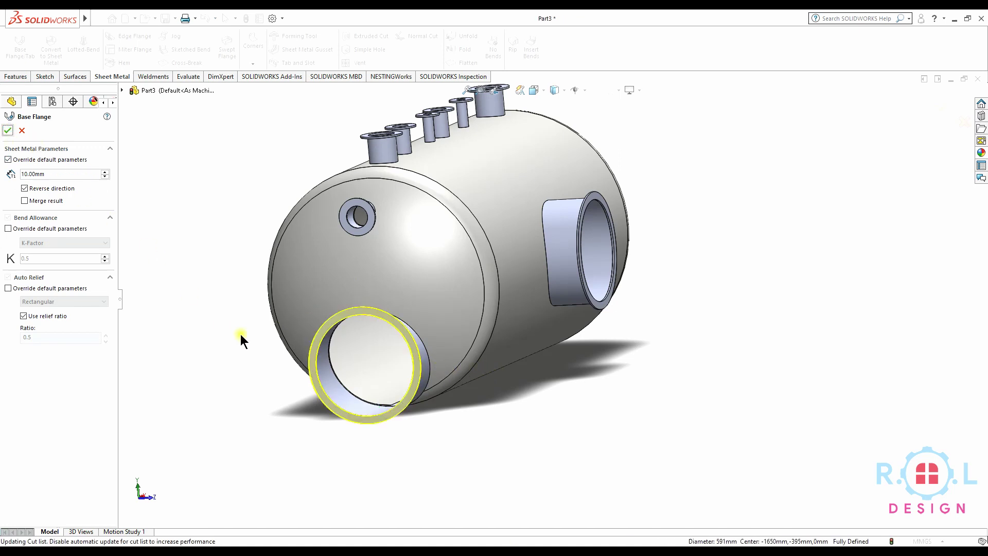
mouse_move(413, 366)
middle_down()
mouse_move(348, 390)
mouse_move(364, 458)
mouse_move(375, 347)
mouse_move(481, 339)
mouse_move(566, 313)
mouse_move(563, 279)
mouse_move(602, 307)
mouse_move(655, 319)
mouse_move(684, 294)
mouse_move(657, 316)
mouse_move(617, 266)
middle_up()
scroll(602, 307, up, 3)
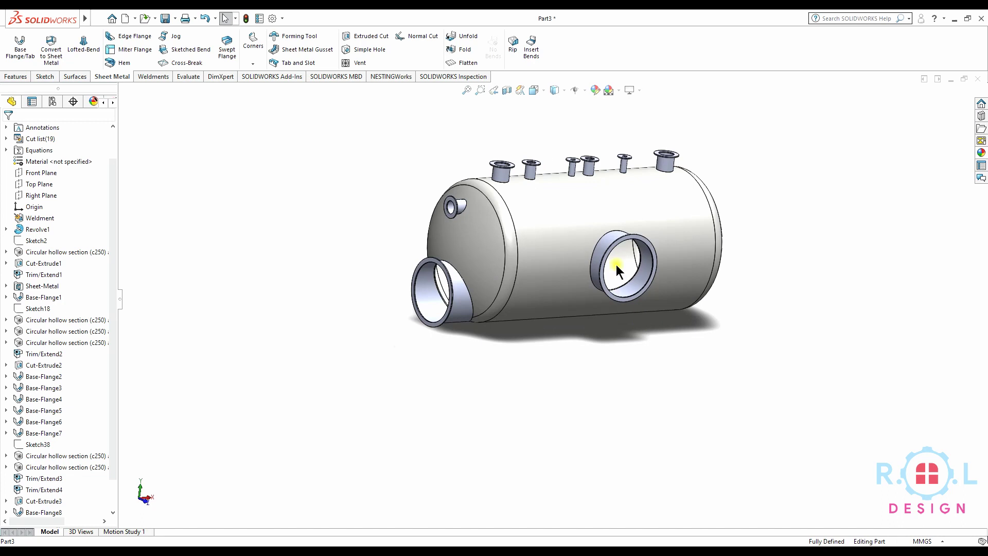
Start a sketch on the manway flange face, view it normal, and draw a small bolt-hole circle.
scroll(615, 264, down, 3)
scroll(596, 207, down, 3)
scroll(592, 193, down, 2)
click(592, 194)
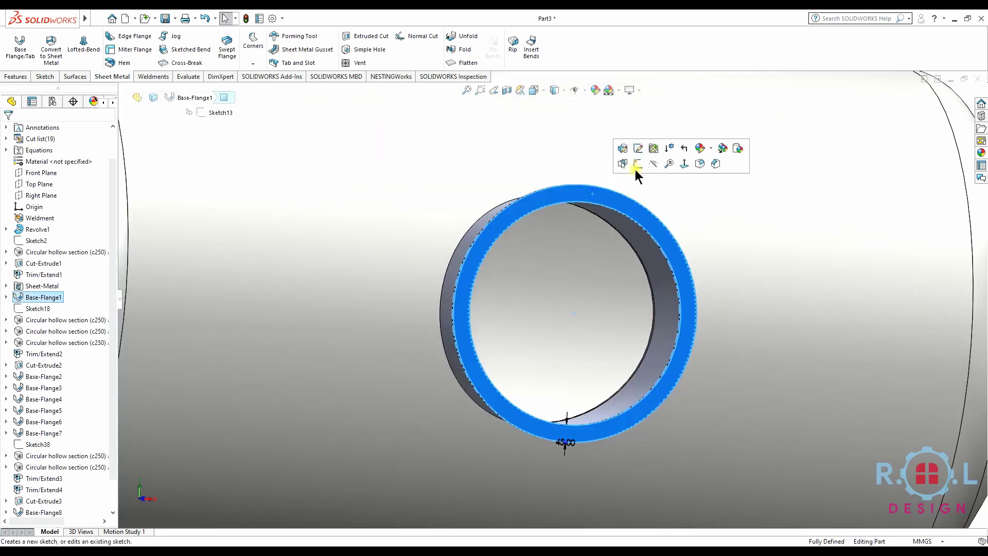
click(637, 165)
click(504, 41)
scroll(573, 264, down, 3)
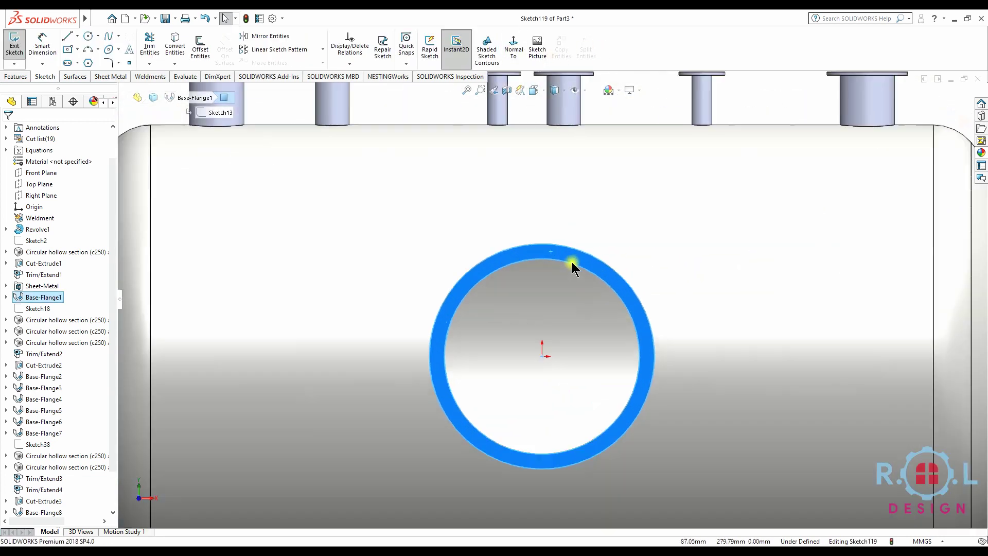
scroll(574, 264, down, 1)
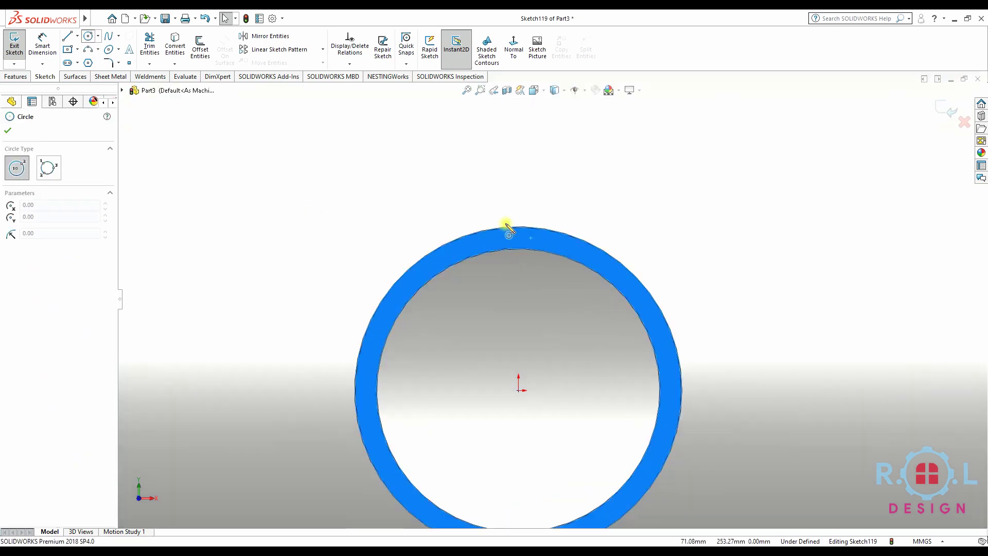
scroll(453, 181, down, 4)
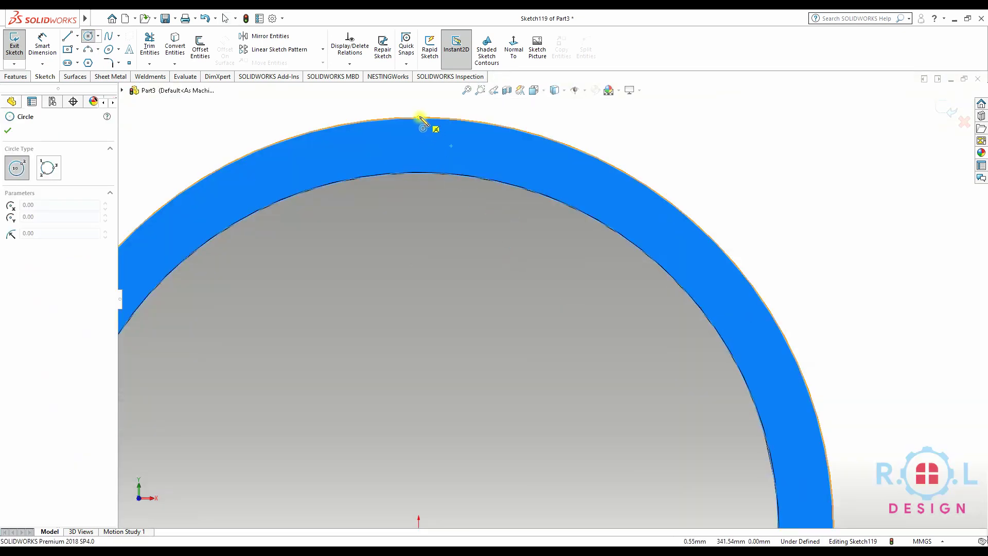
click(419, 146)
scroll(407, 138, up, 2)
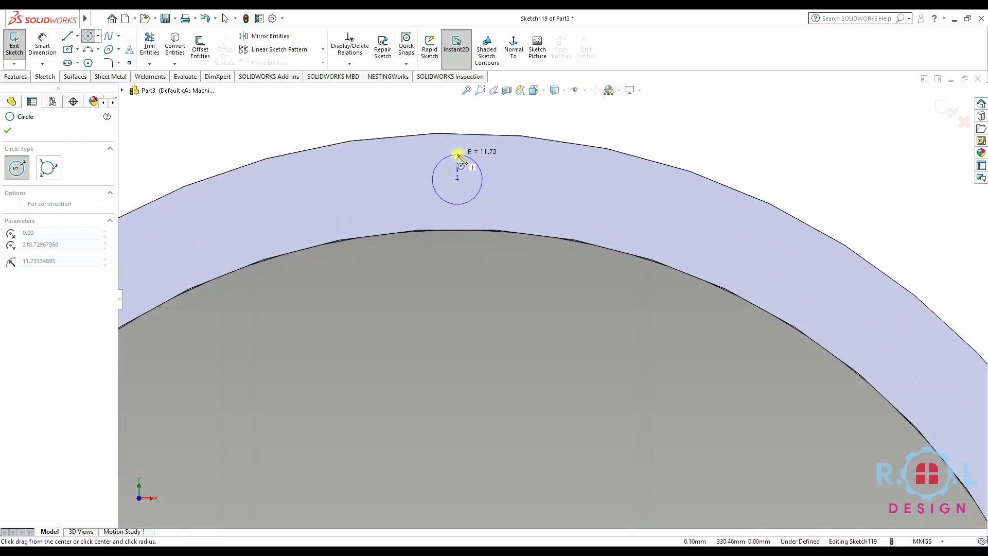
click(454, 154)
scroll(563, 309, down, 2)
Dimension the small bolt-hole circle to a 25 mm diameter.
click(47, 43)
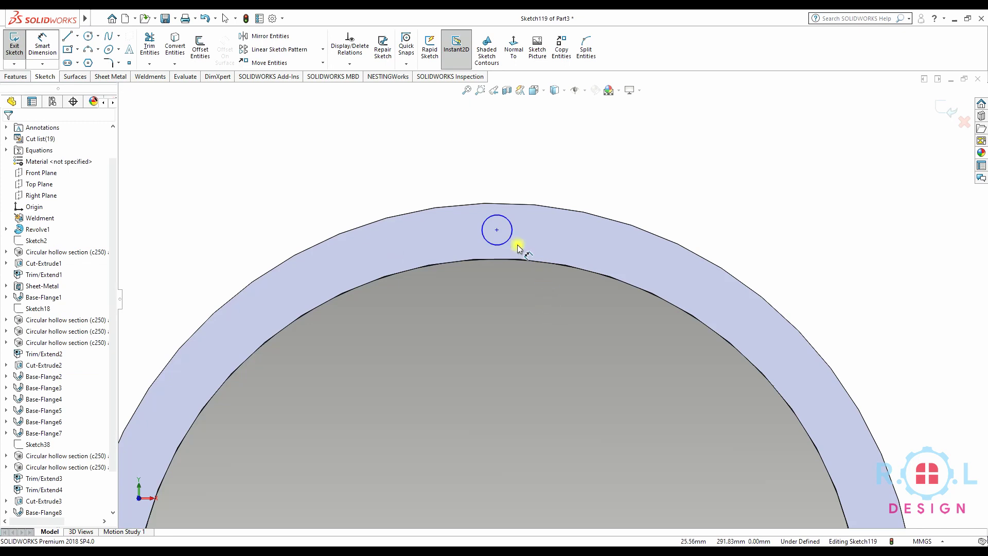
scroll(474, 211, up, 2)
click(475, 199)
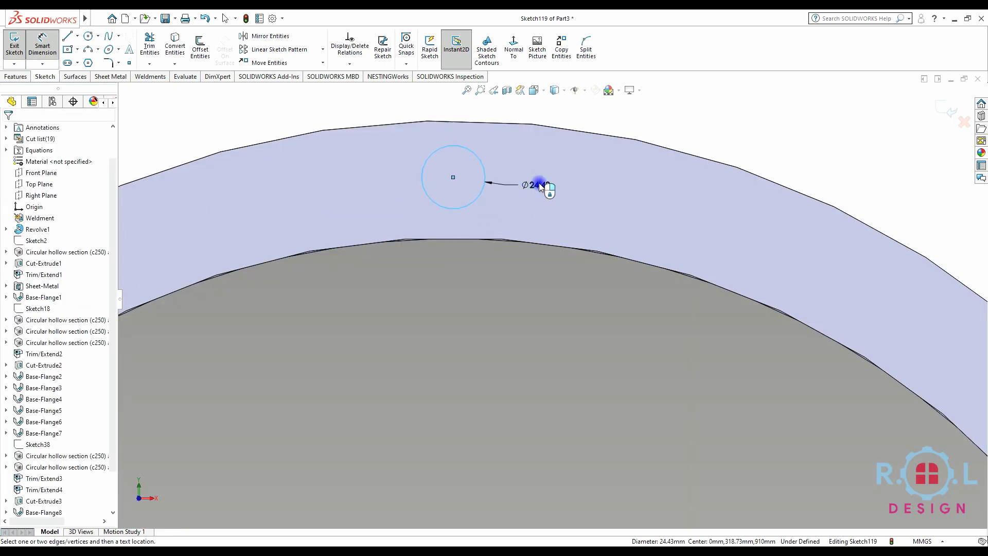
click(539, 186)
text(25)
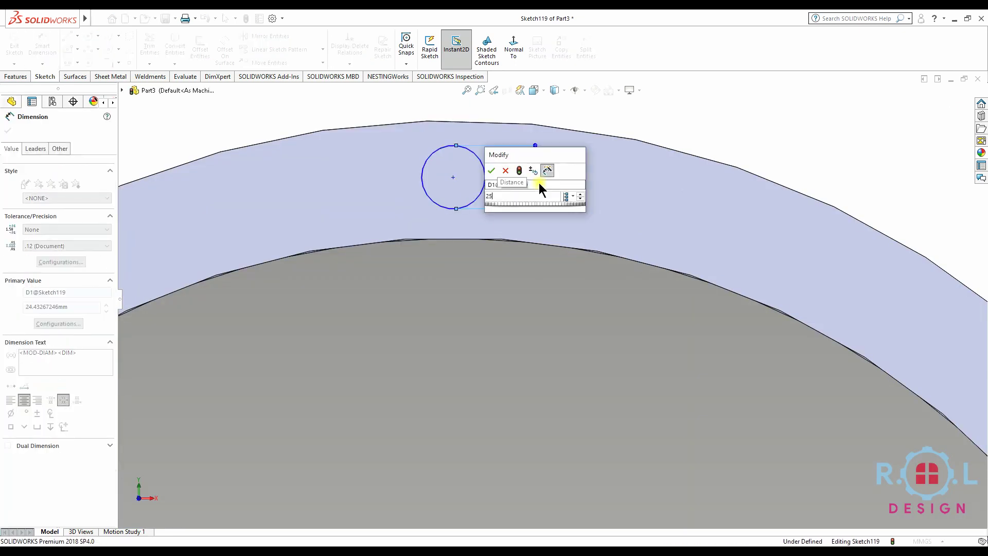
key(Return)
scroll(566, 201, up, 2)
scroll(594, 238, up, 2)
scroll(554, 320, up, 2)
click(8, 130)
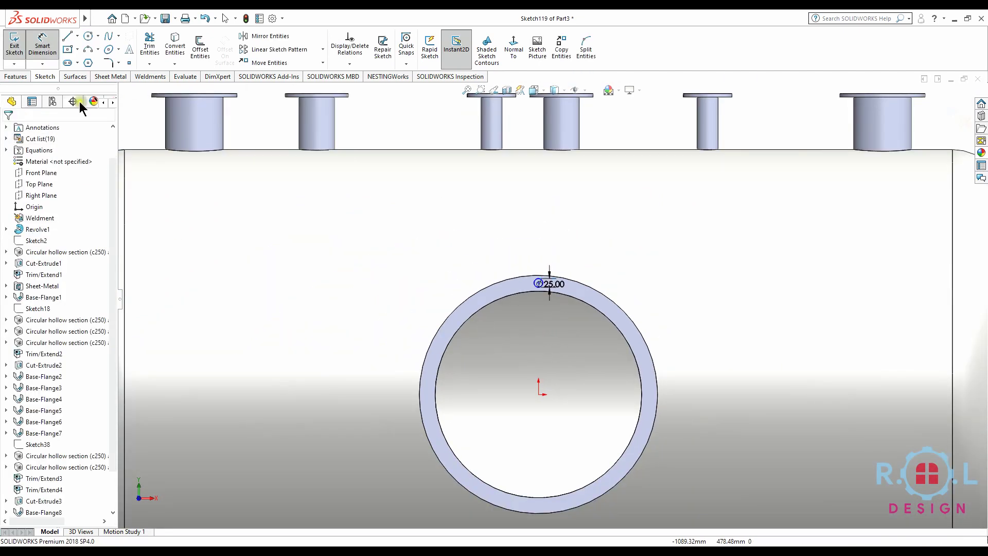
click(202, 52)
Offset the ring's inner edge by 22.50 mm and convert it to construction geometry.
scroll(523, 288, down, 3)
scroll(523, 291, down, 3)
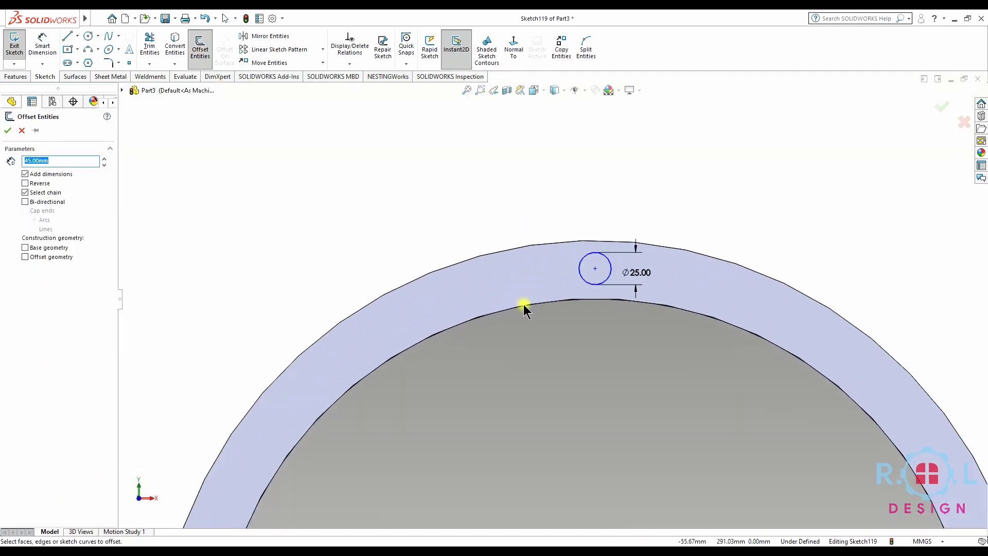
click(524, 305)
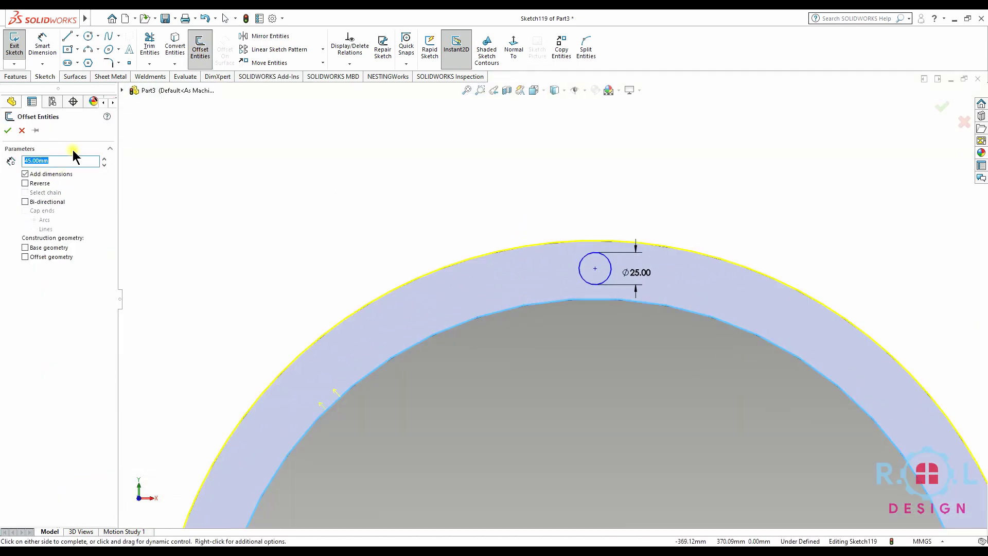
text(45/2)
text(22.5)
key(Return)
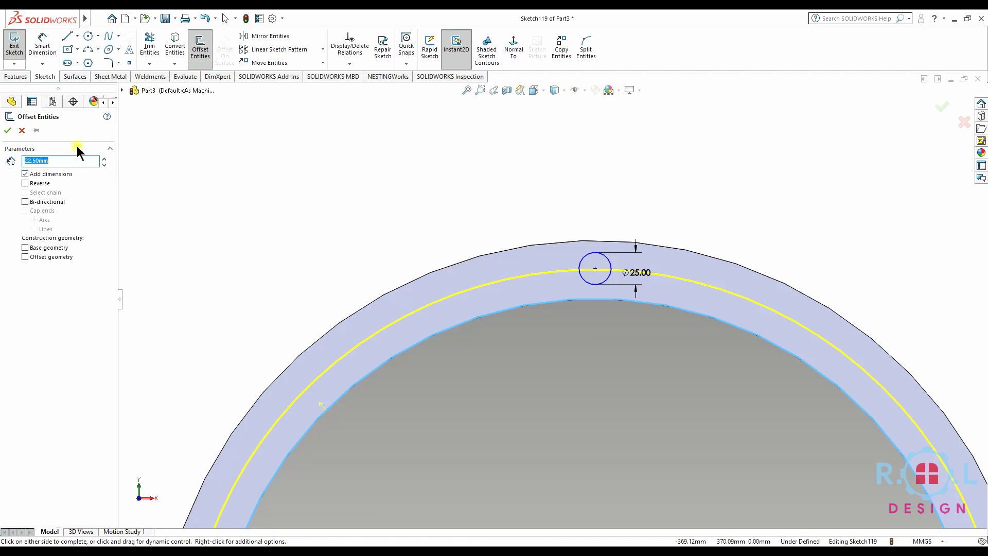
click(7, 130)
scroll(604, 292, down, 2)
scroll(581, 272, down, 2)
click(558, 256)
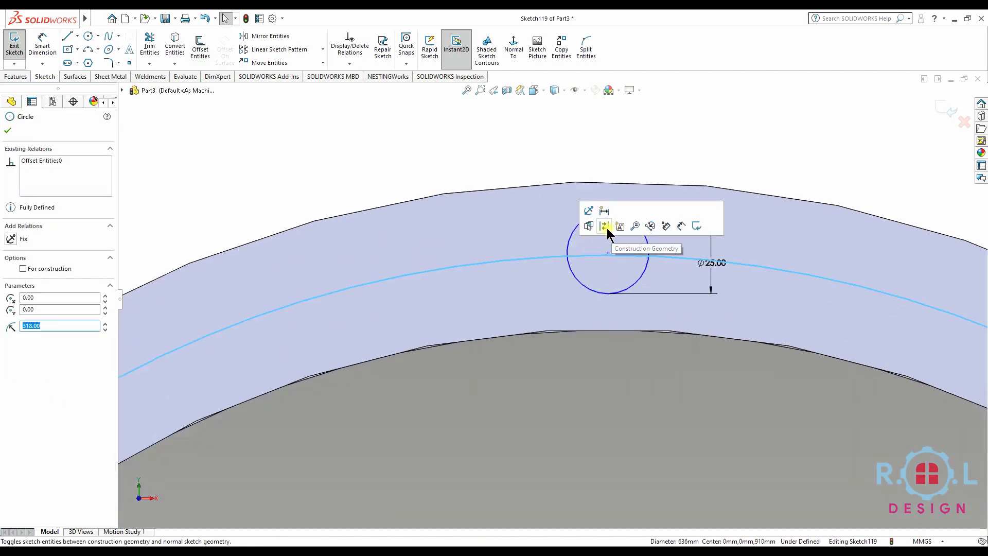
click(605, 225)
Make the bolt-hole centre coincident with the construction arc.
click(613, 255)
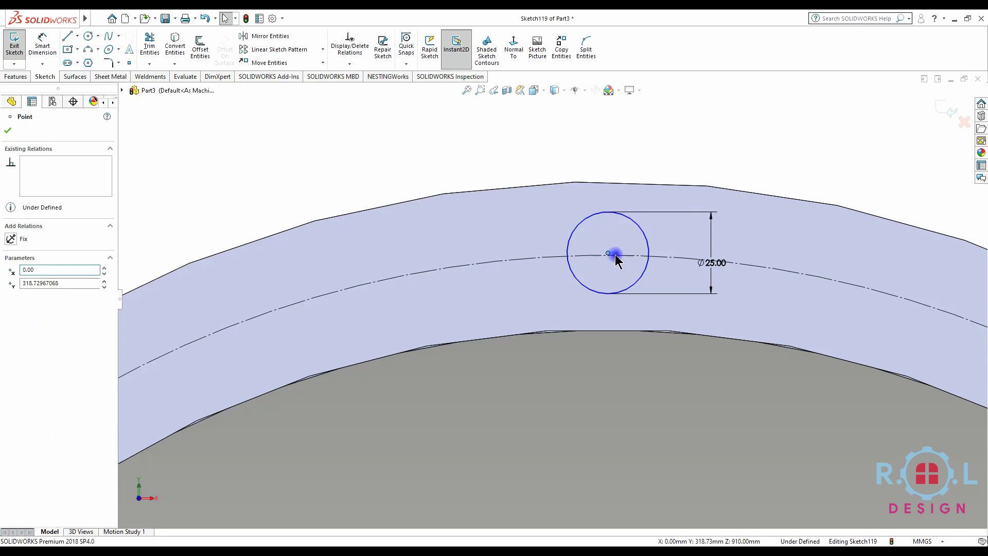
ctrl+click(615, 255)
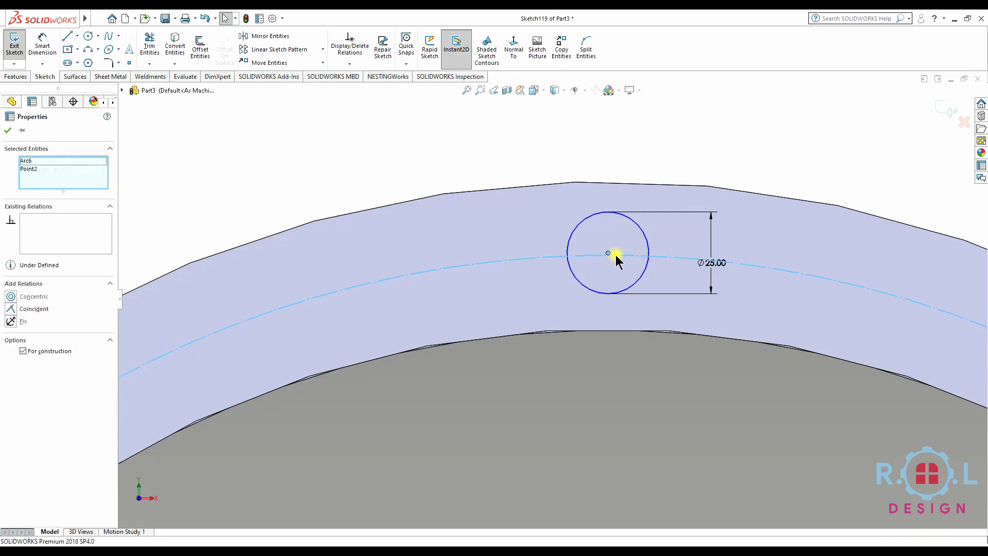
click(12, 309)
scroll(547, 321, up, 2)
scroll(666, 221, up, 3)
click(666, 220)
scroll(565, 337, up, 5)
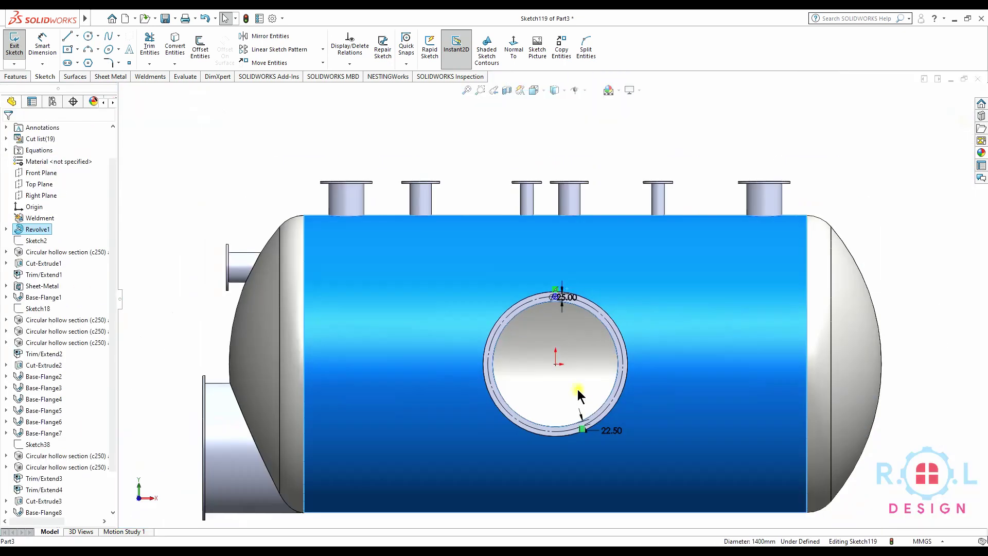
scroll(578, 395, down, 3)
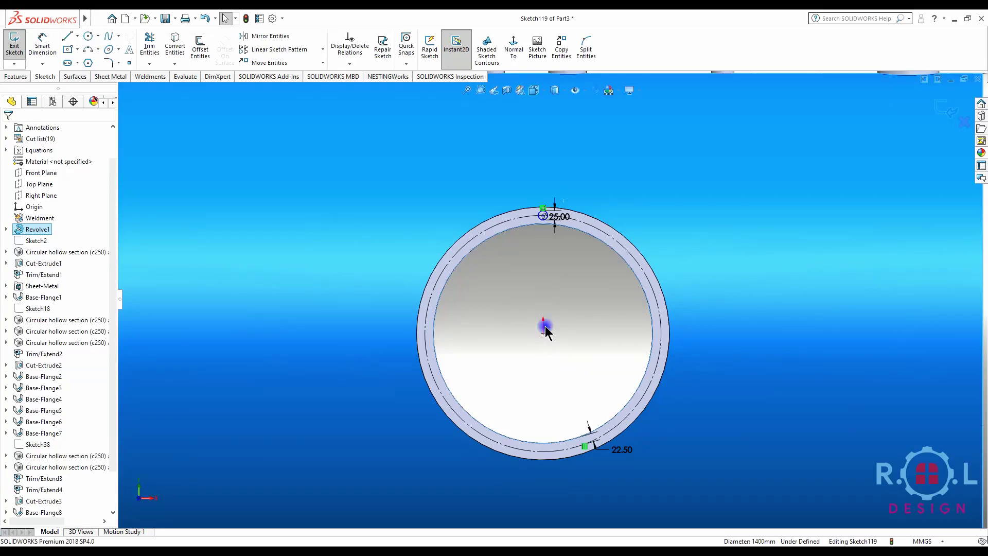
Constrain the bolt-hole centre vertically above the sketch origin.
click(544, 328)
scroll(560, 238, down, 3)
ctrl+click(518, 237)
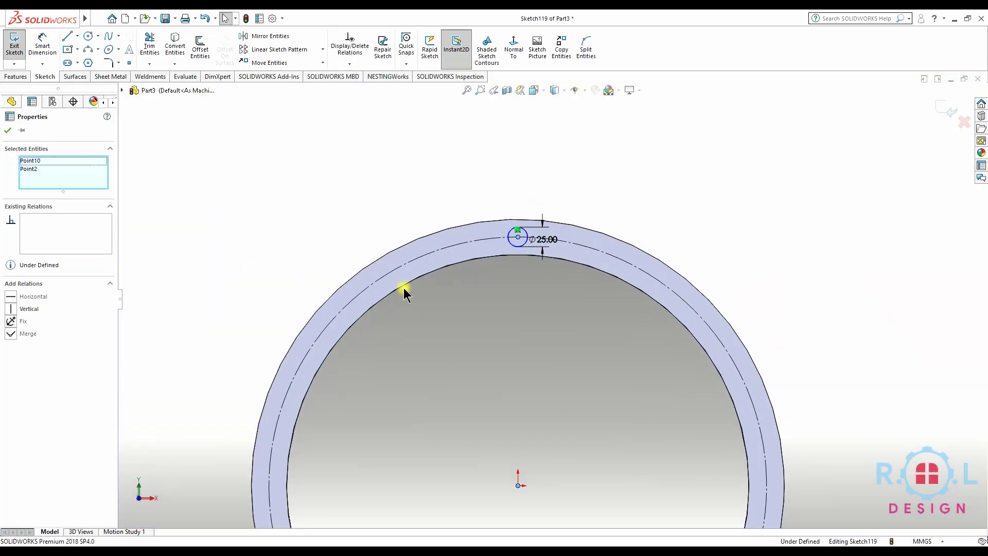
click(11, 309)
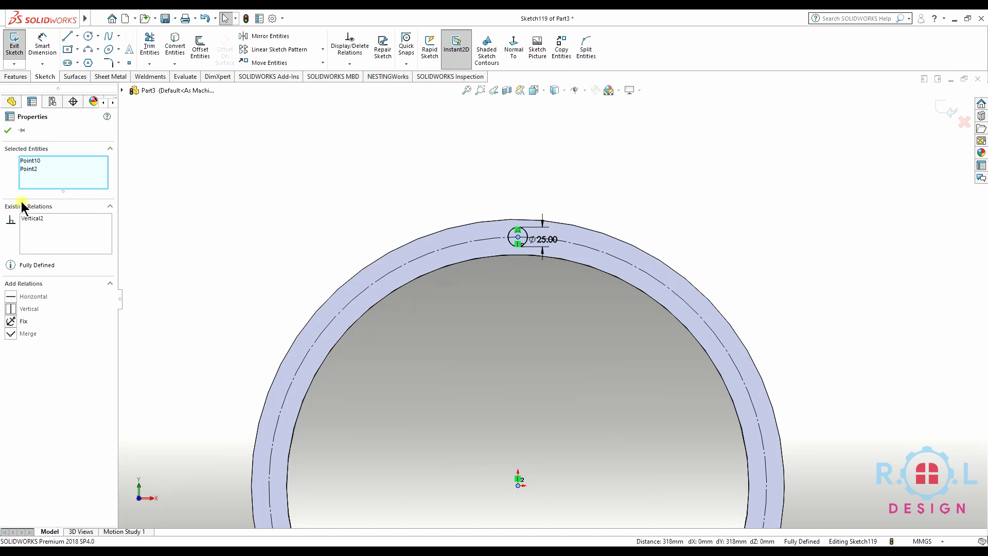
click(7, 131)
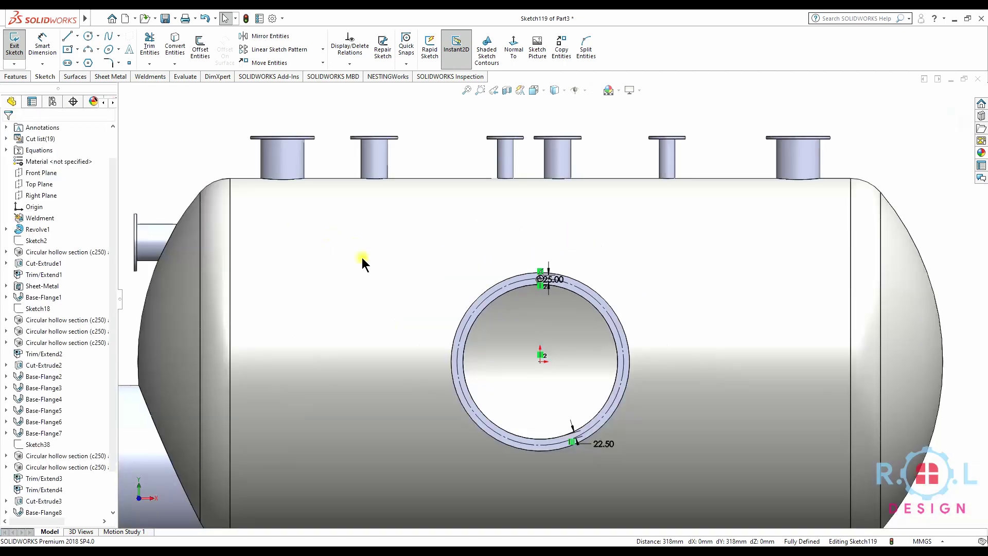
scroll(563, 445, down, 1)
Circular-pattern the bolt hole about the origin to 10 instances.
click(323, 49)
click(278, 75)
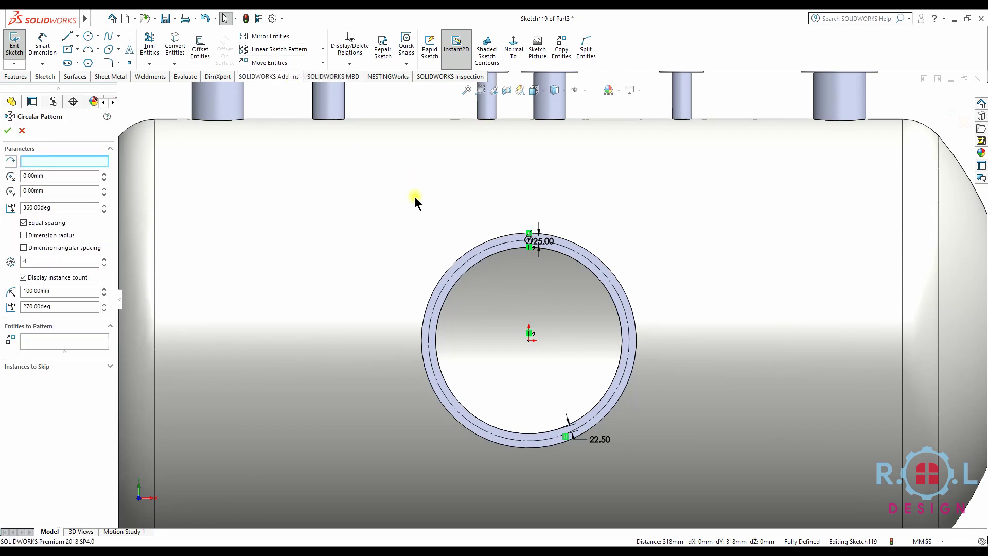
scroll(553, 252, down, 5)
click(485, 229)
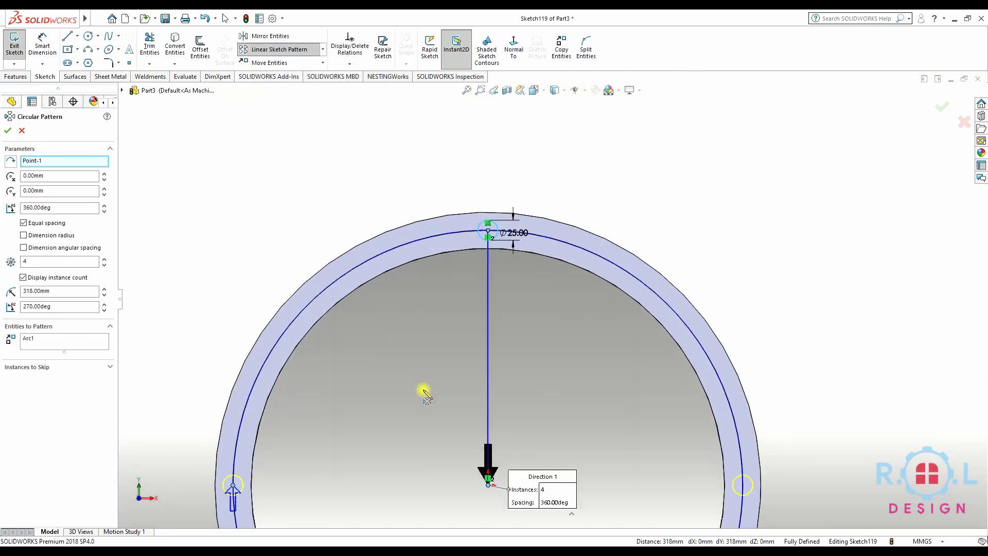
scroll(550, 292, up, 5)
click(105, 259)
click(105, 260)
click(105, 260)
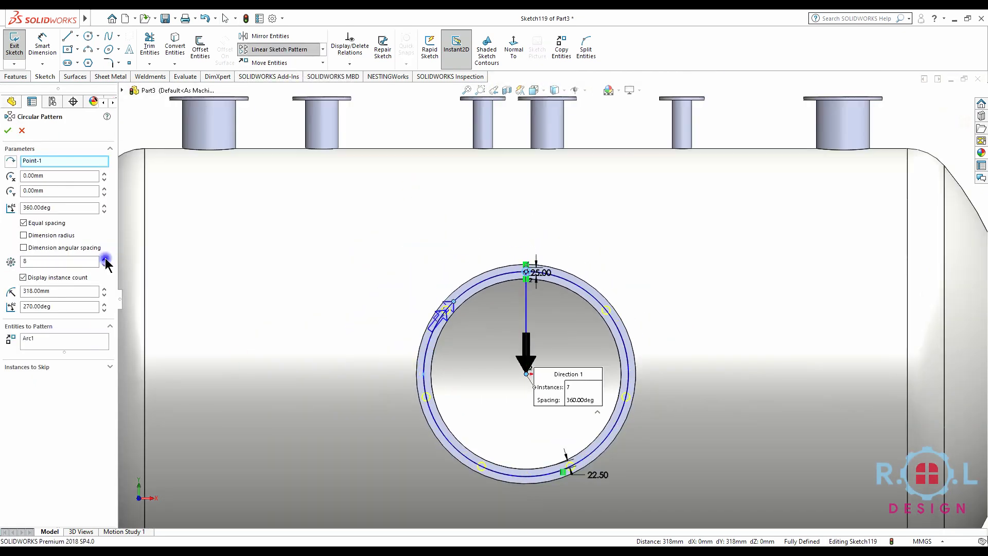
click(105, 260)
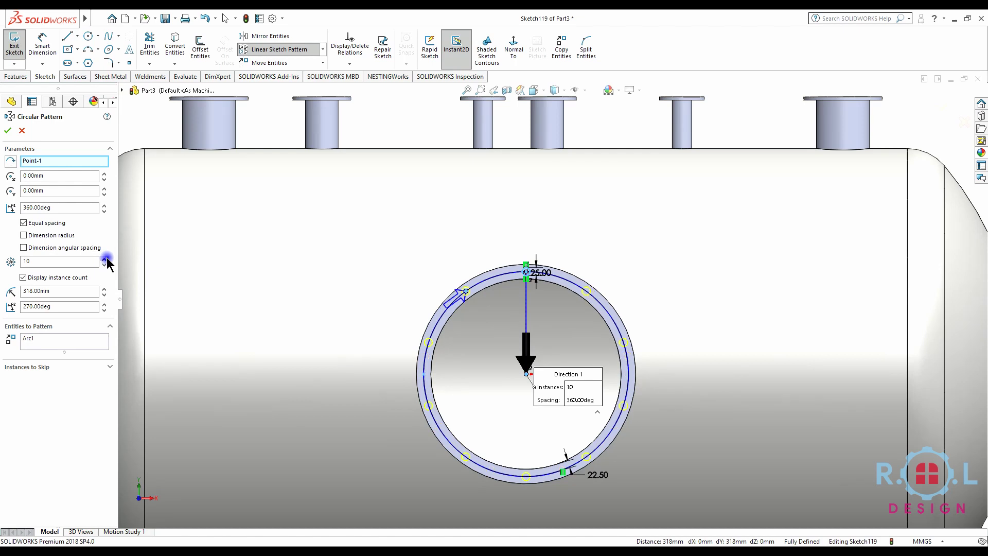
click(7, 131)
key(f)
middle_drag(497, 350, 556, 390)
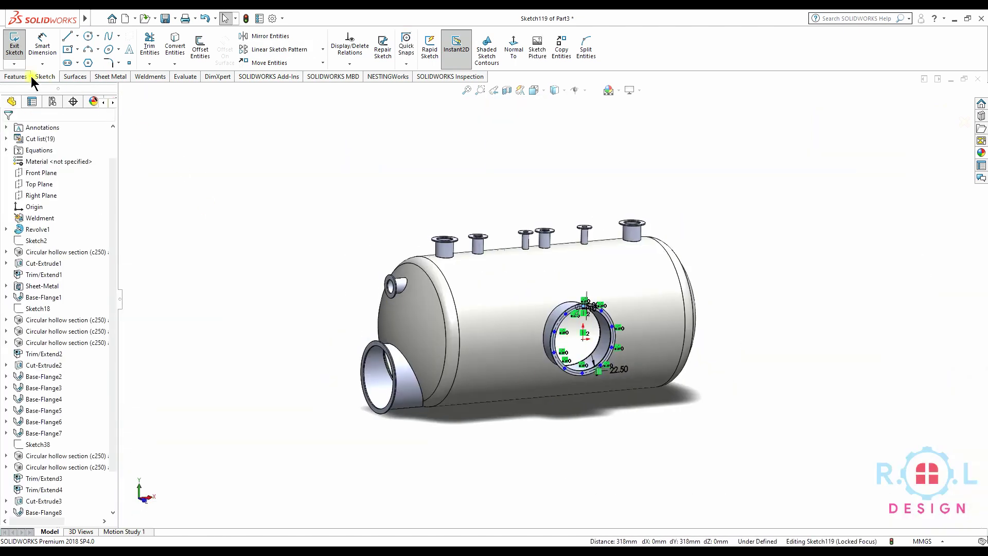
Extrude-cut the ten bolt holes 156 mm blind through the manway flange.
click(16, 76)
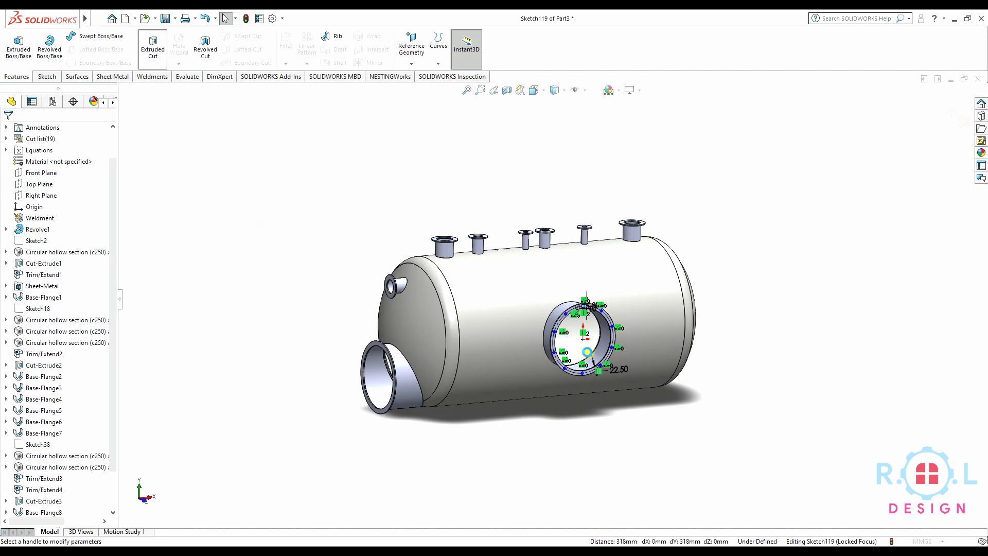
click(153, 46)
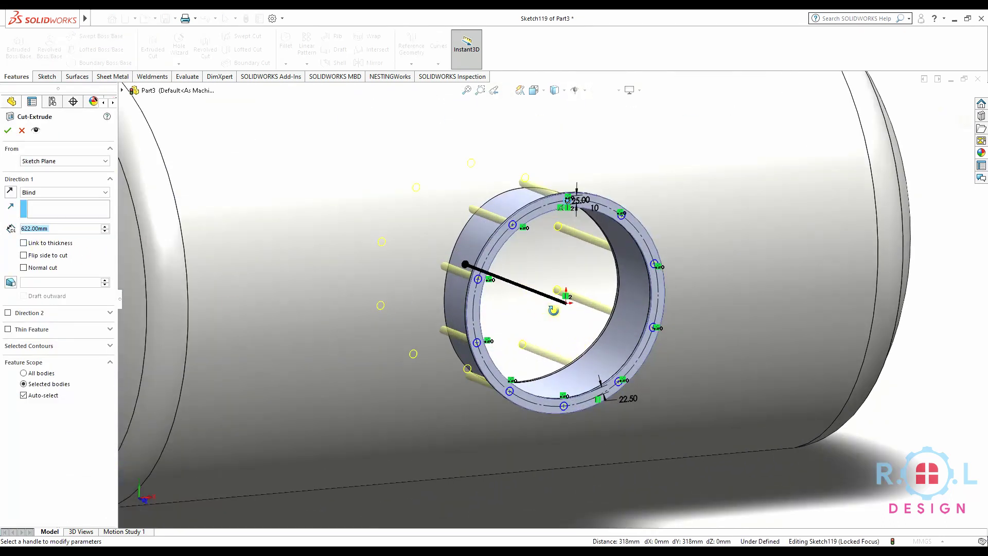
middle_drag(515, 294, 612, 309)
click(696, 309)
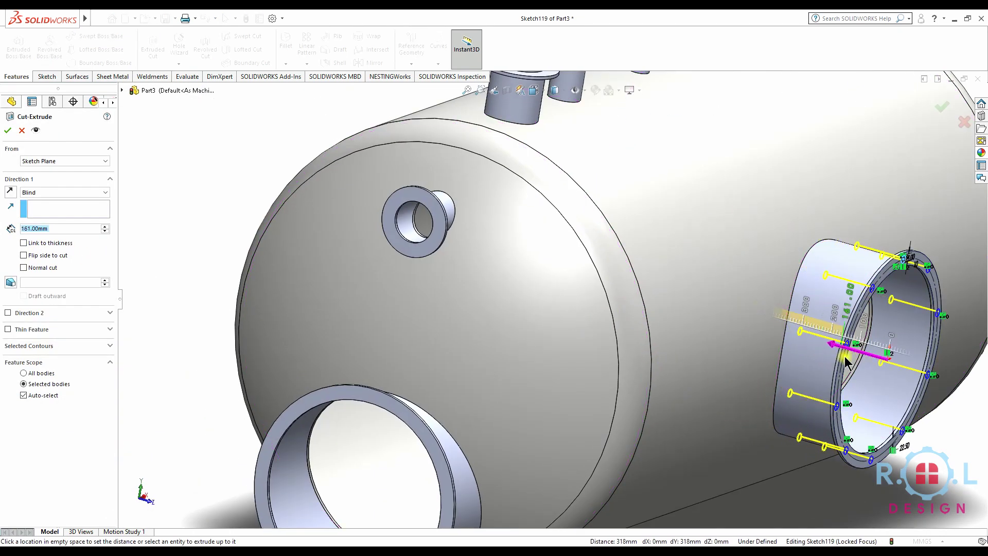
click(831, 345)
click(7, 131)
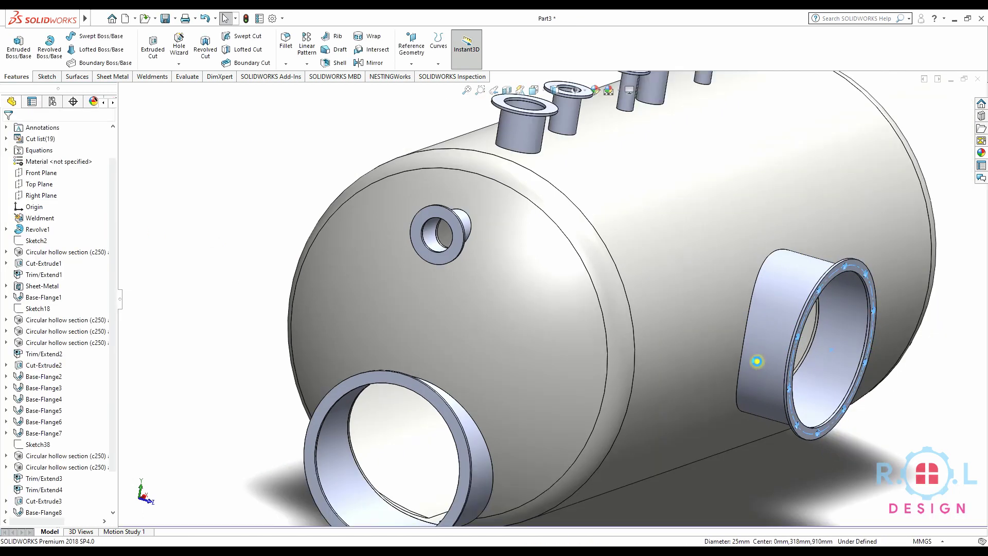
scroll(757, 361, up, 3)
scroll(643, 323, down, 3)
scroll(526, 279, down, 3)
scroll(526, 278, up, 5)
scroll(457, 356, up, 1)
middle_drag(457, 356, 514, 365)
scroll(564, 282, down, 5)
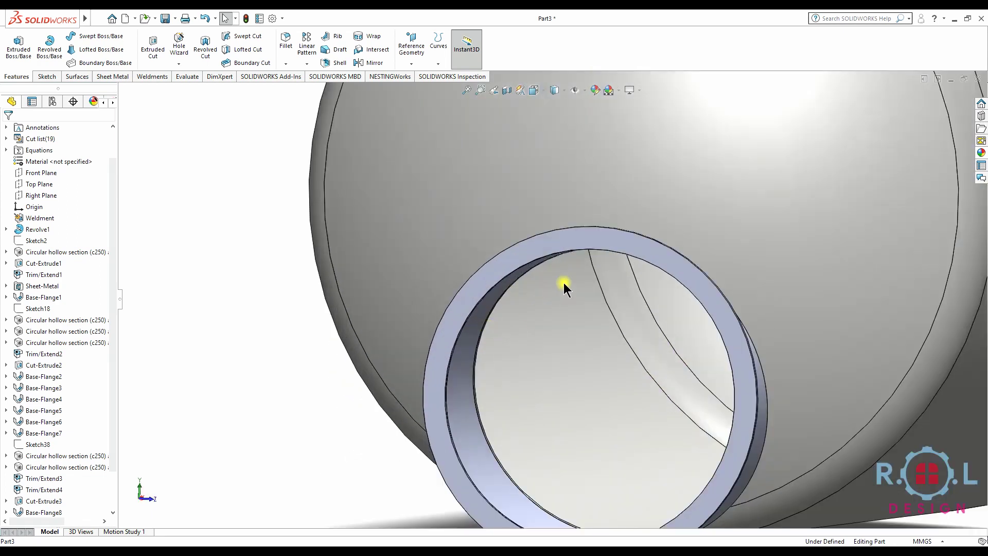
Sketch on the end nozzle ring face and offset its edge inward.
click(580, 240)
click(625, 191)
click(514, 48)
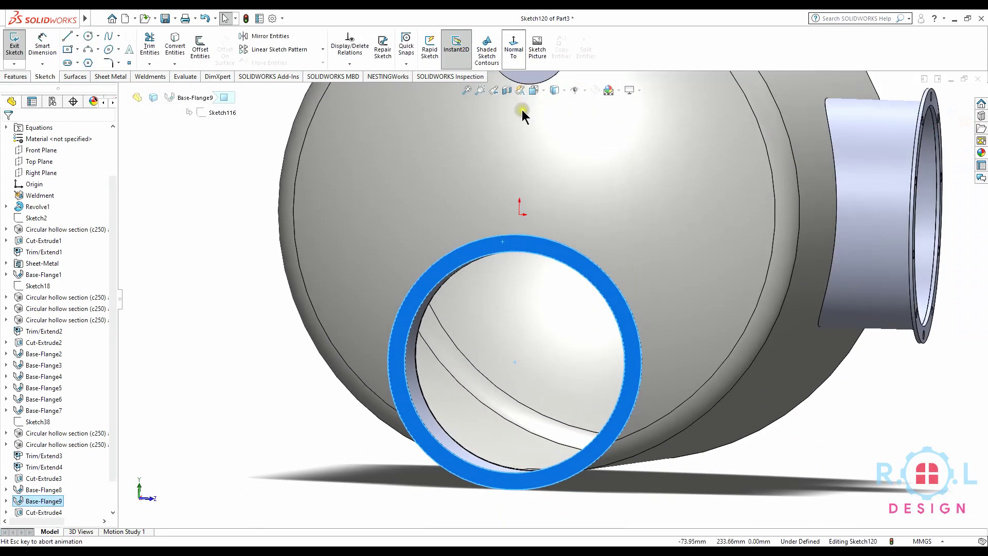
scroll(563, 364, down, 3)
click(209, 52)
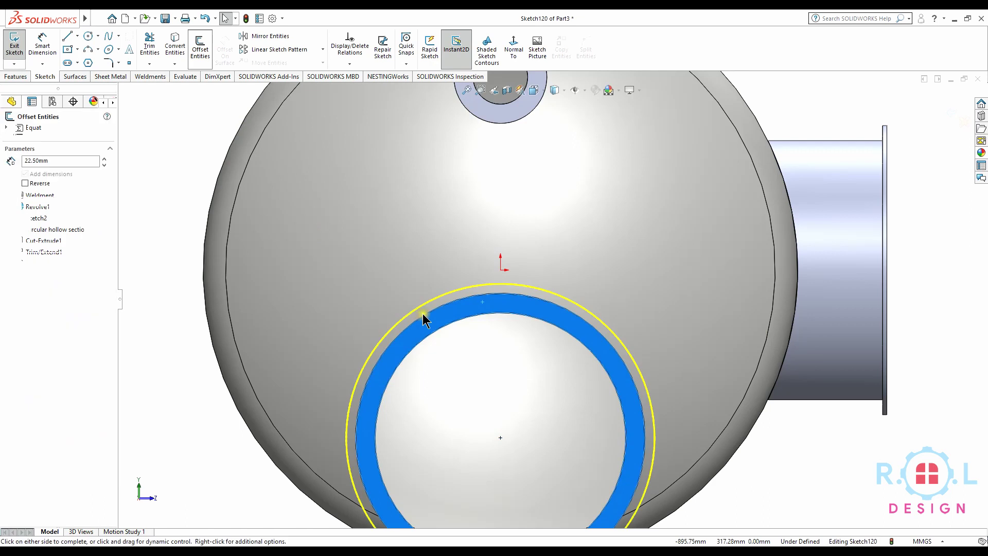
click(25, 184)
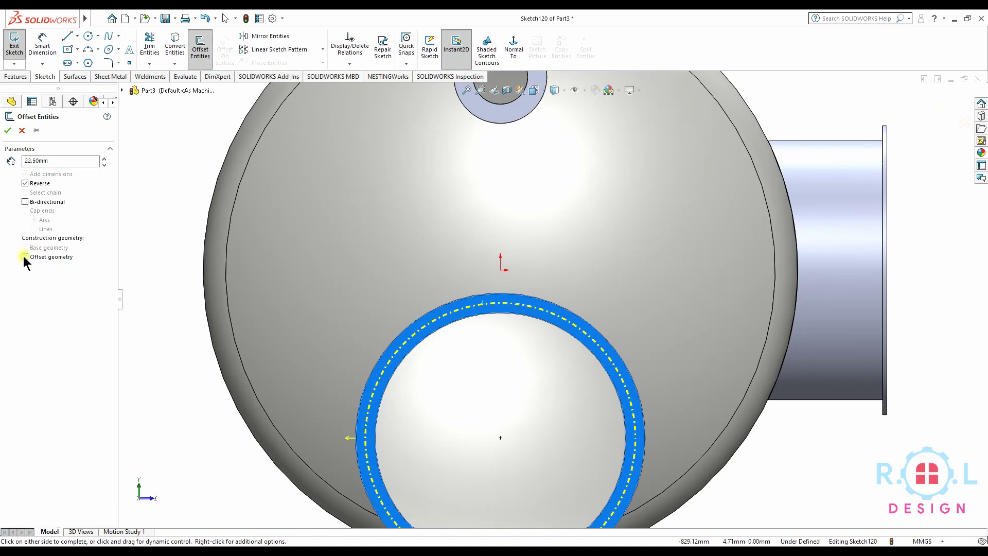
click(9, 131)
Draw a small circle on the offset line and dimension it to 25 mm diameter.
click(88, 36)
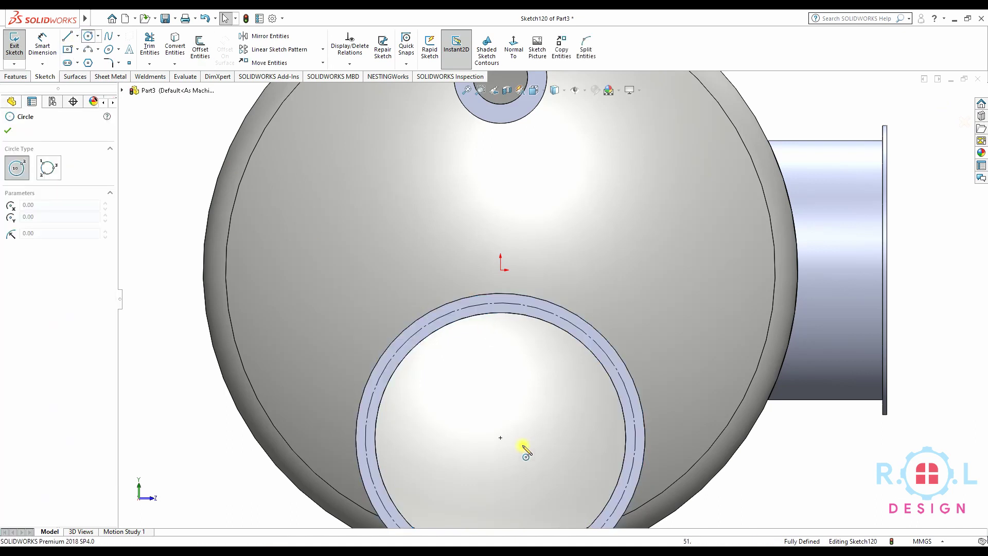
click(502, 304)
scroll(494, 298, down, 3)
click(498, 308)
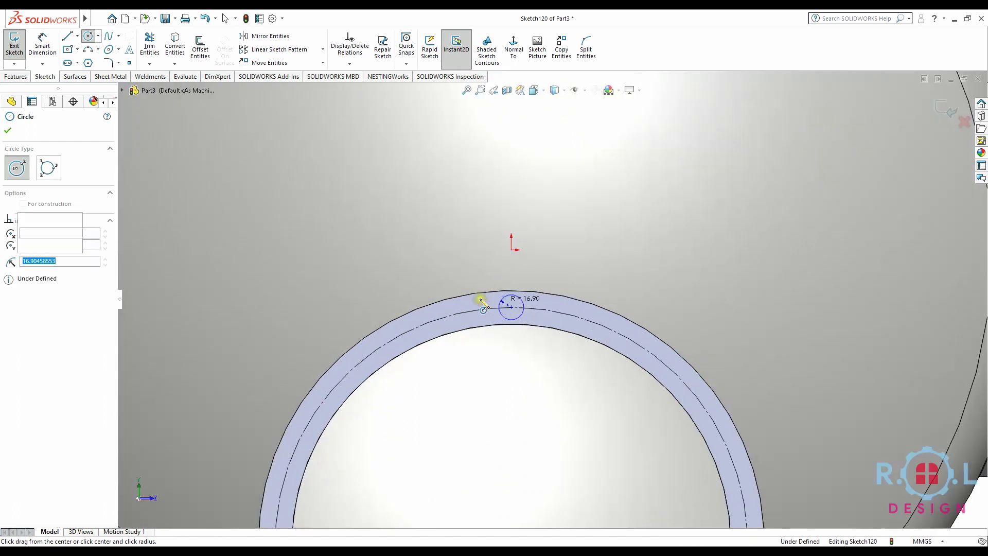
click(46, 53)
scroll(571, 288, down, 2)
scroll(566, 275, down, 2)
click(568, 268)
click(607, 254)
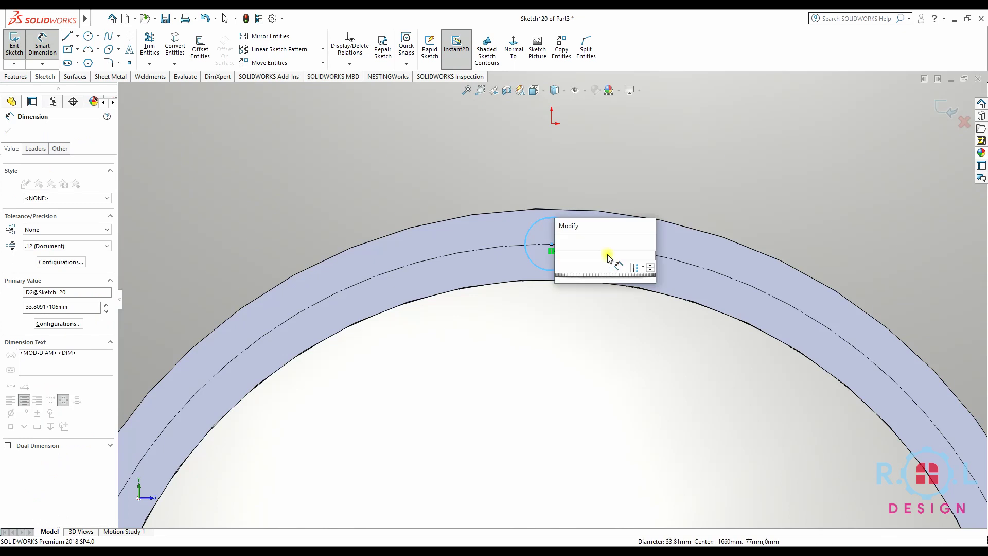
text(25)
key(Return)
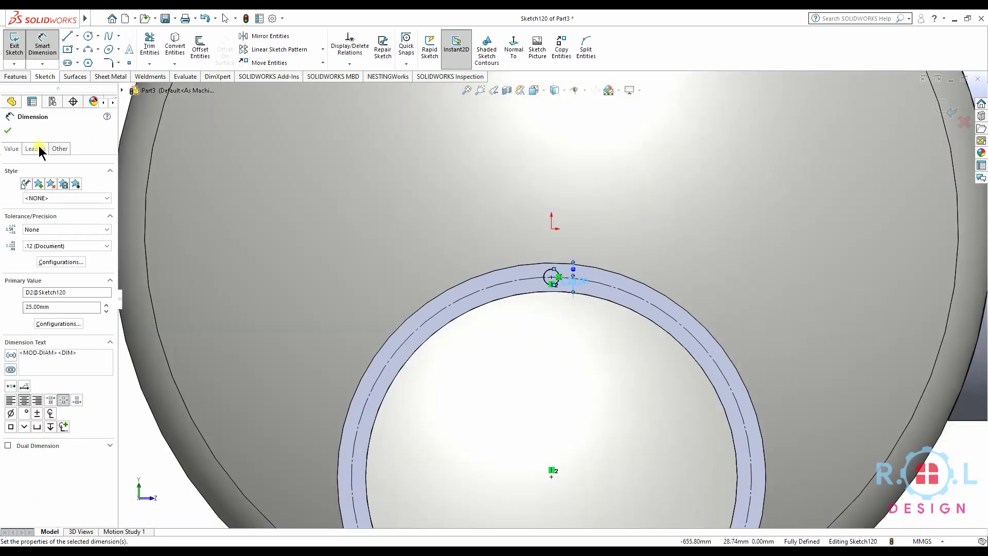
click(322, 49)
click(309, 72)
Pattern the bolt hole 10 times around the manway centre.
click(551, 278)
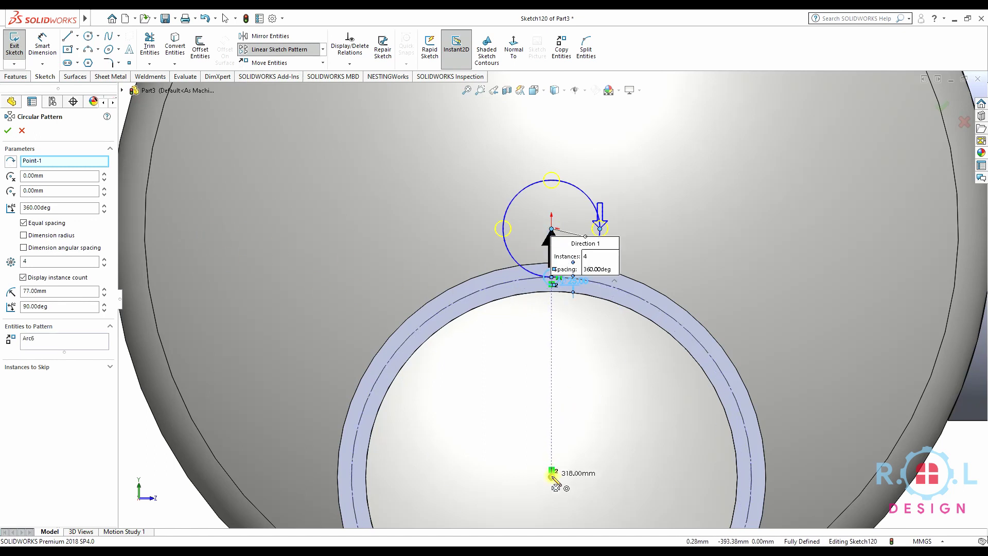
click(551, 476)
key(f)
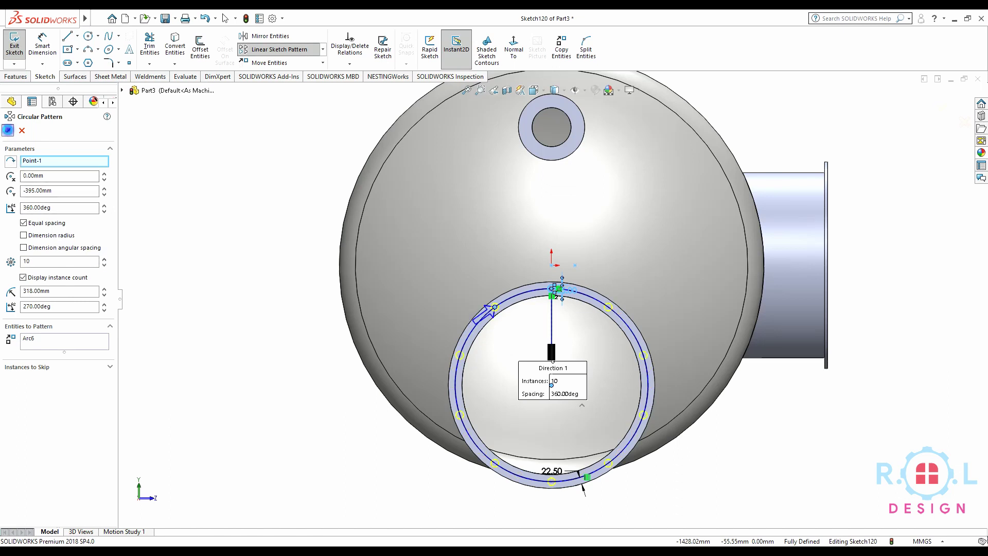
click(8, 131)
mouse_move(419, 331)
middle_down()
mouse_move(487, 332)
mouse_move(387, 267)
middle_up()
scroll(387, 267, up, 3)
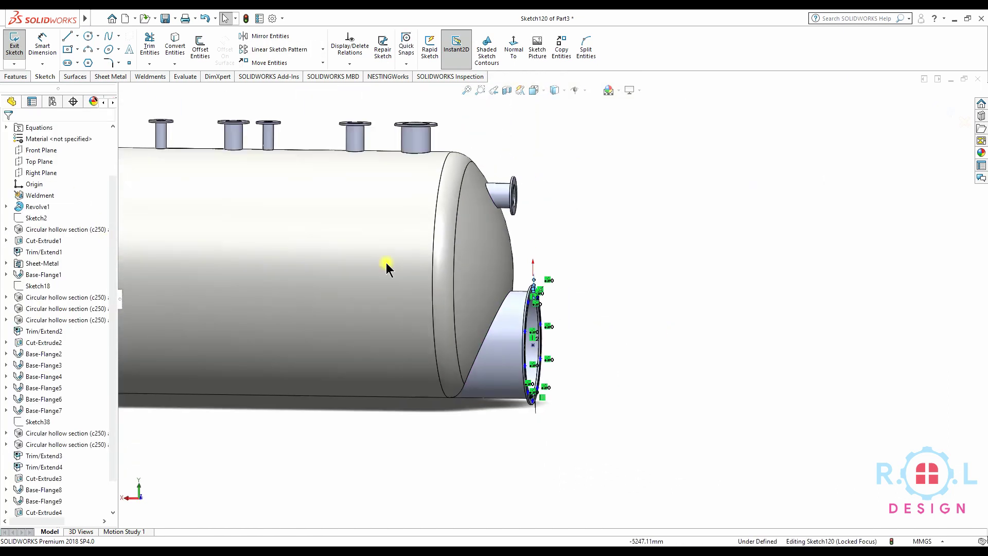
Extrude-cut the bolt holes 71 mm blind through the flange.
click(17, 78)
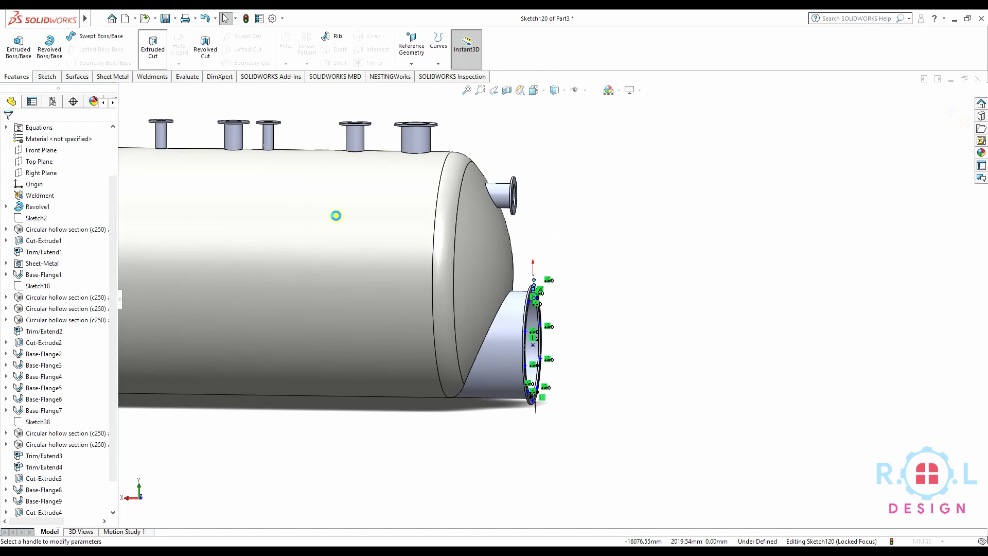
drag(497, 344, 515, 344)
click(8, 129)
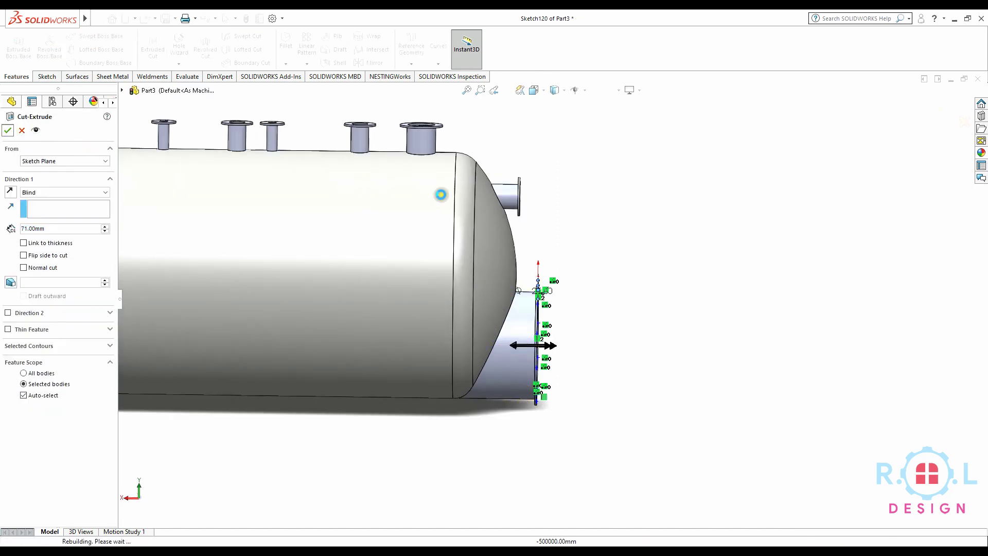
mouse_move(584, 288)
middle_down()
mouse_move(297, 374)
mouse_move(286, 304)
middle_up()
scroll(286, 298, down, 5)
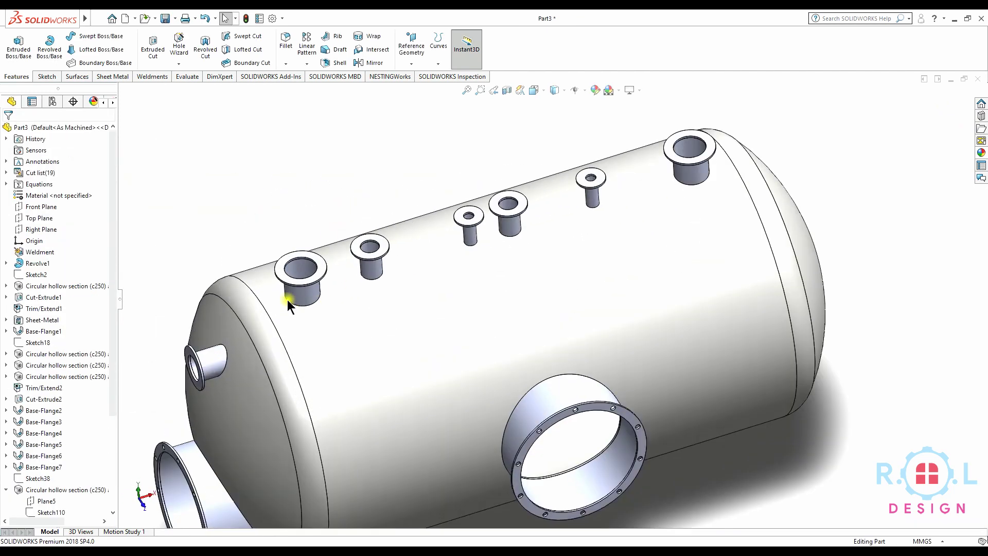
Sketch on the end-cap nozzle flange face and offset its edge 22.50 mm as a bolt circle.
scroll(293, 288, down, 3)
scroll(240, 308, down, 3)
scroll(307, 435, down, 4)
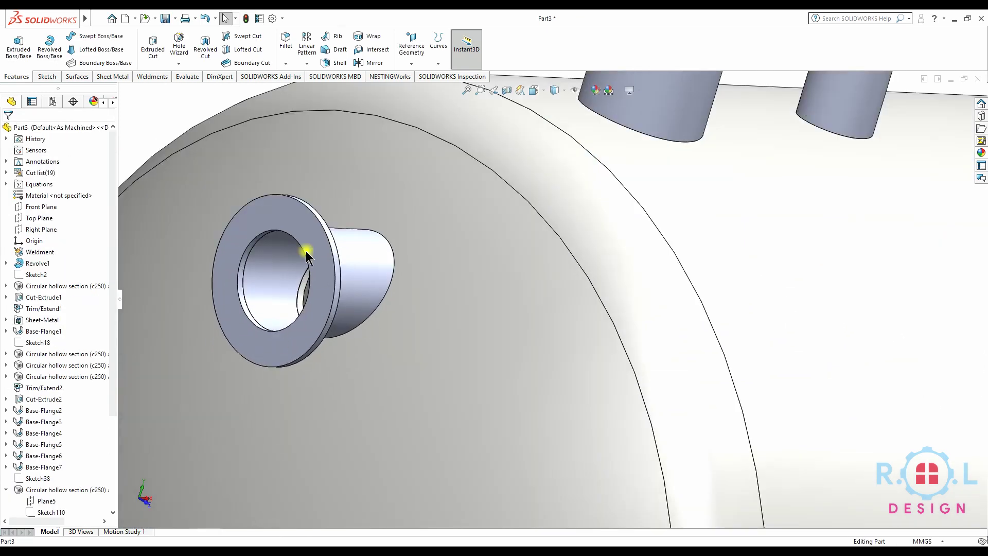
click(312, 229)
click(355, 191)
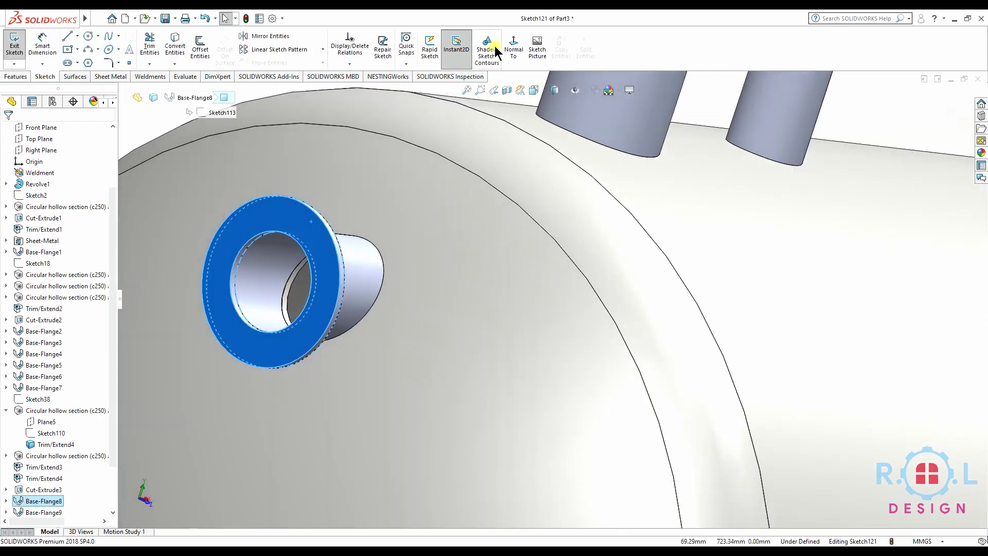
click(513, 49)
scroll(537, 221, down, 5)
scroll(536, 221, down, 2)
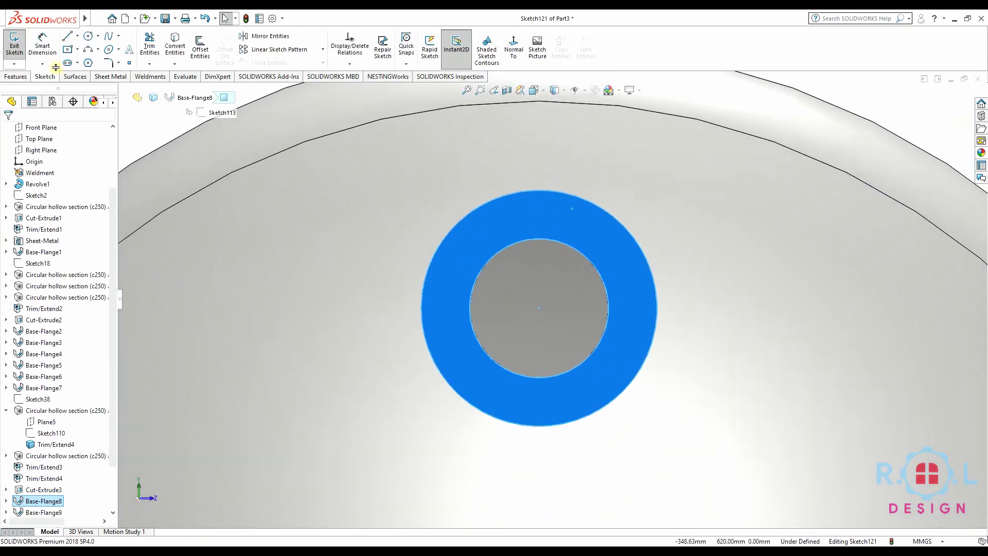
click(203, 48)
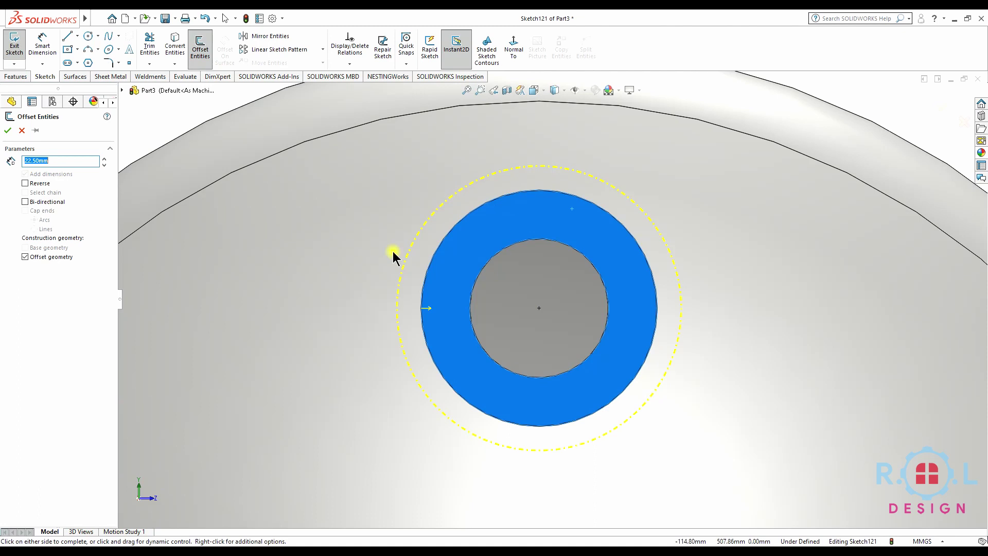
click(7, 130)
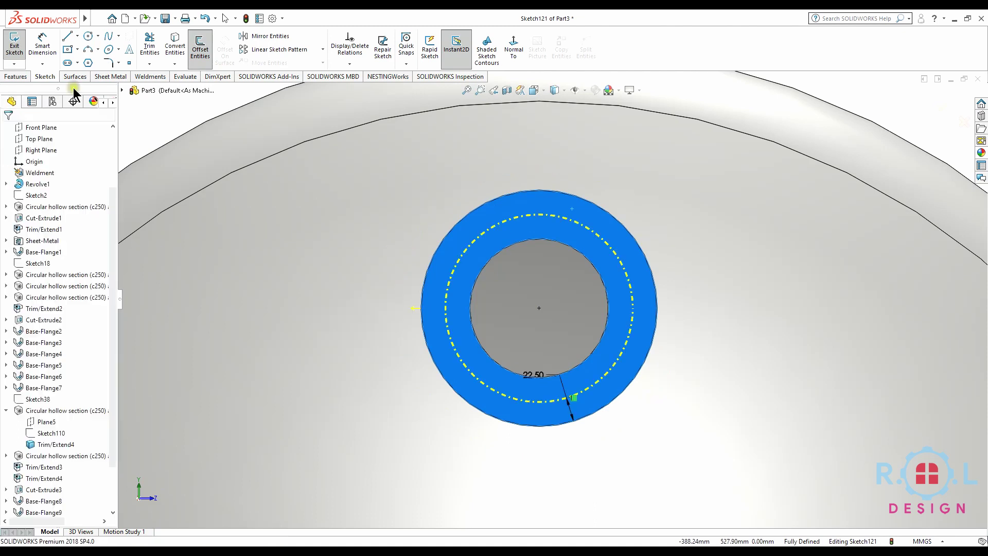
Draw a small circle on the bolt circle and dimension it to 25 mm.
click(87, 37)
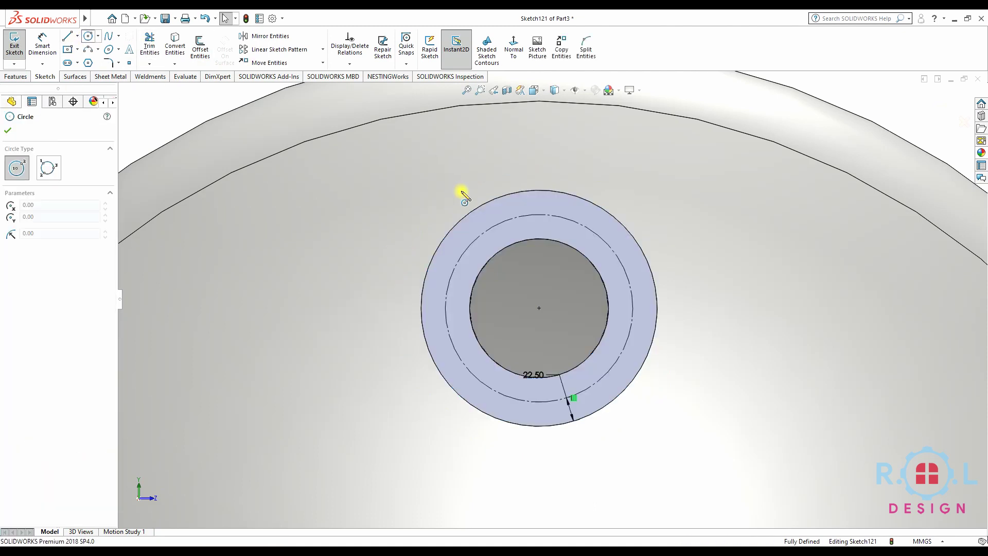
click(539, 214)
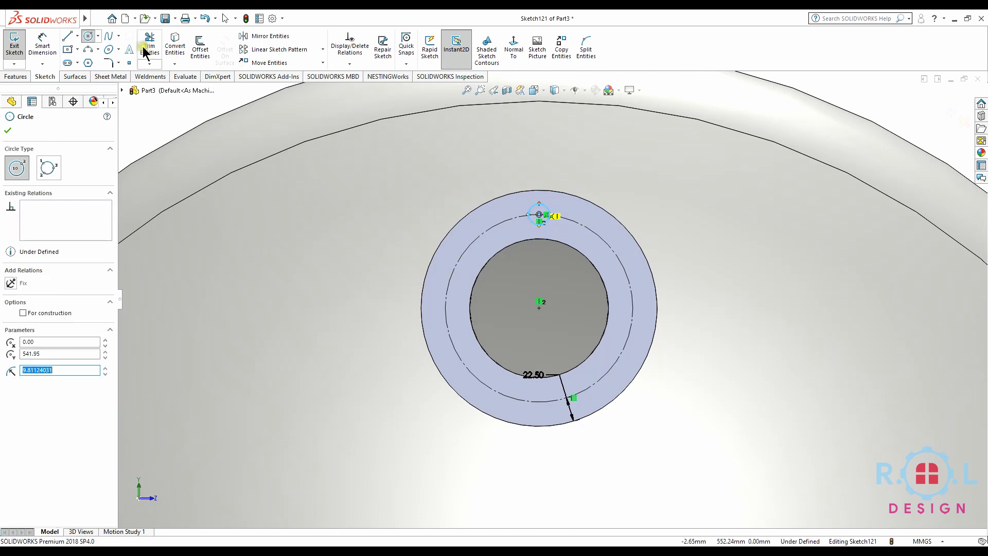
click(31, 40)
click(544, 203)
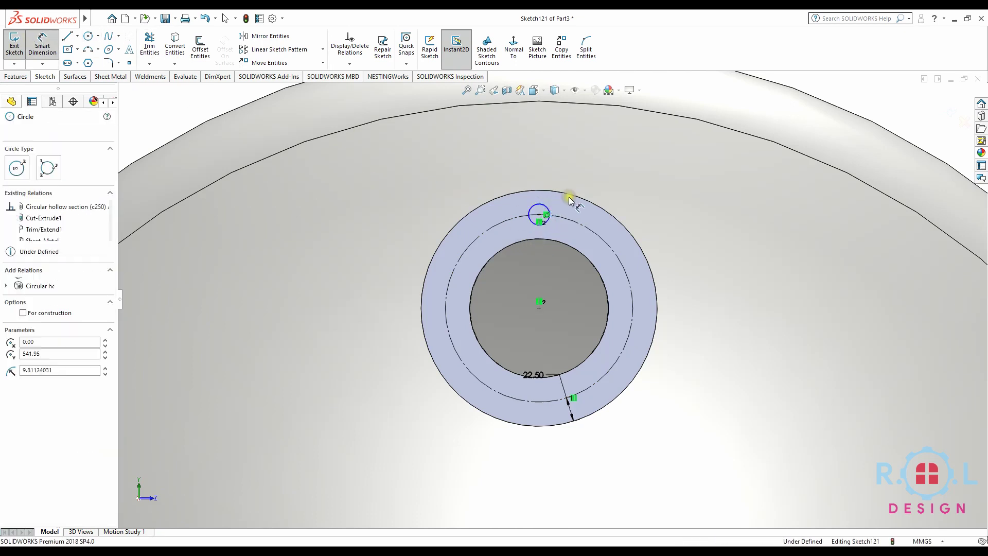
click(581, 204)
text(25)
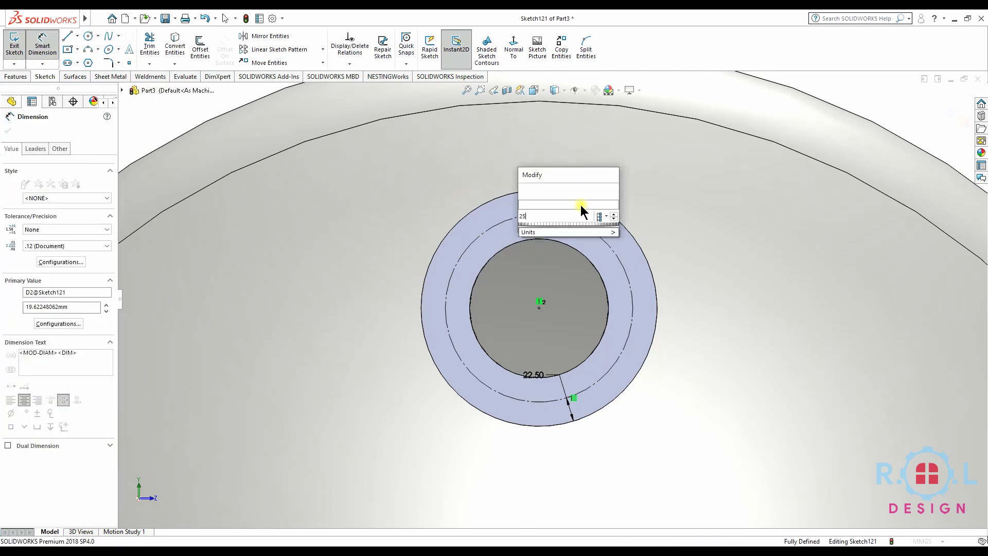
key(Return)
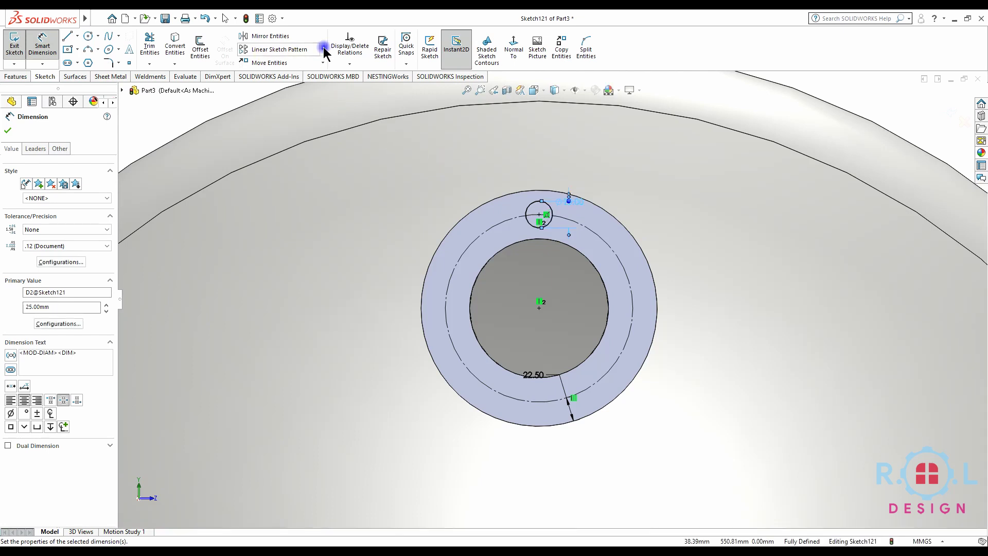
Circular-pattern the 25 mm hole into four instances around the nozzle centre.
click(322, 49)
click(288, 75)
click(531, 205)
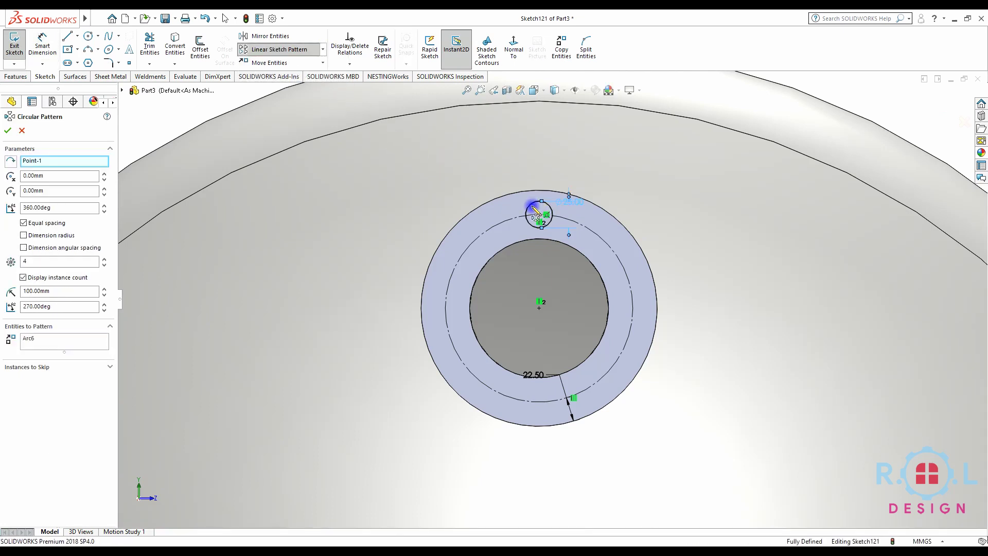
scroll(492, 420, up, 5)
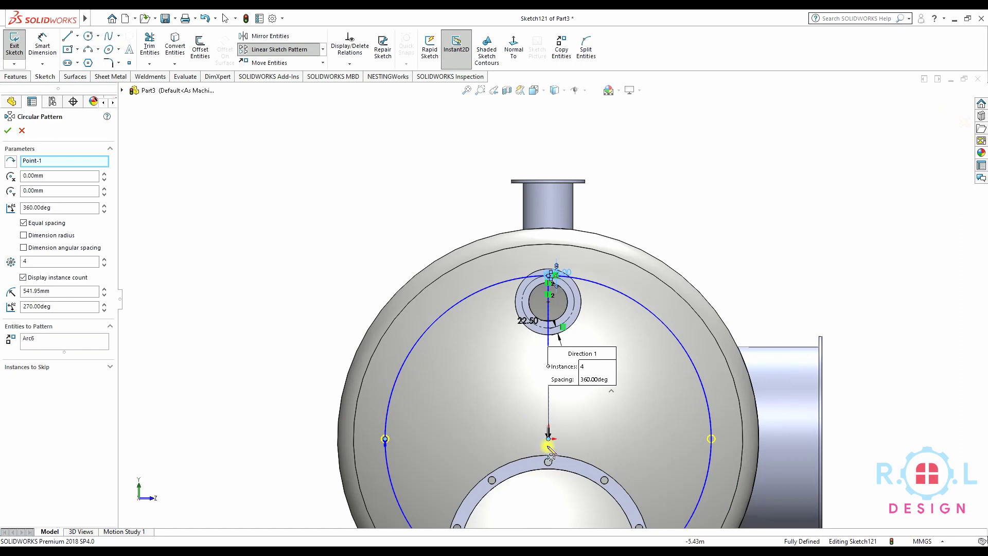
drag(550, 304, 549, 304)
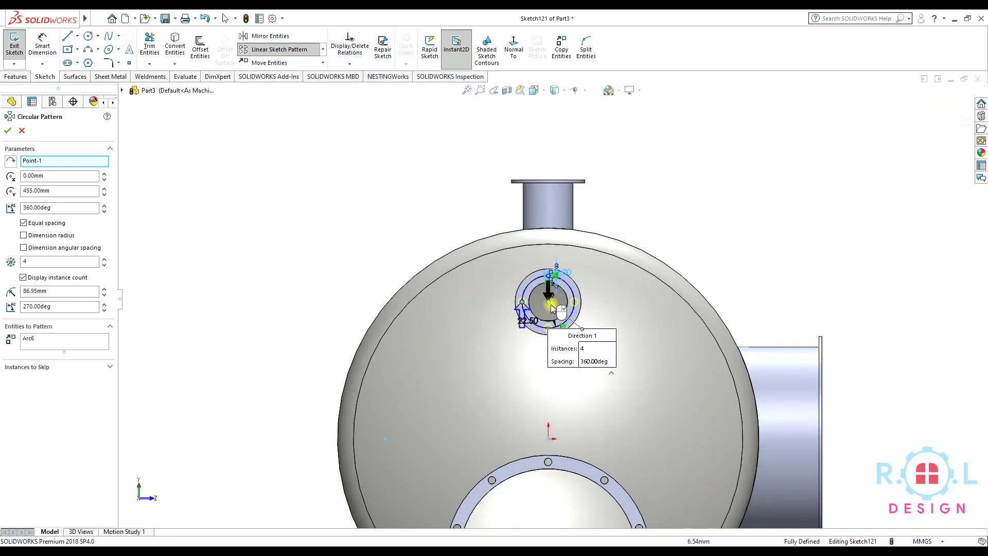
scroll(549, 304, down, 5)
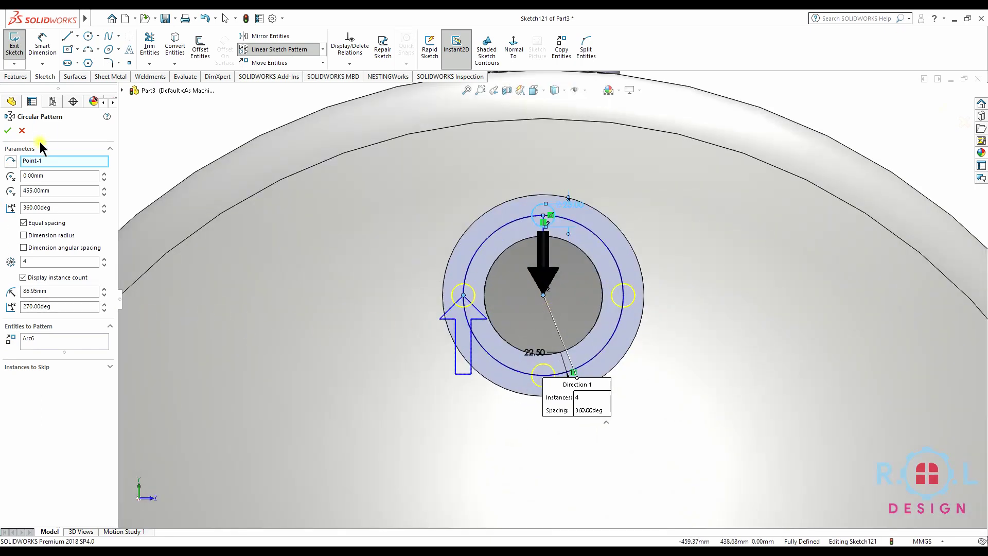
click(11, 130)
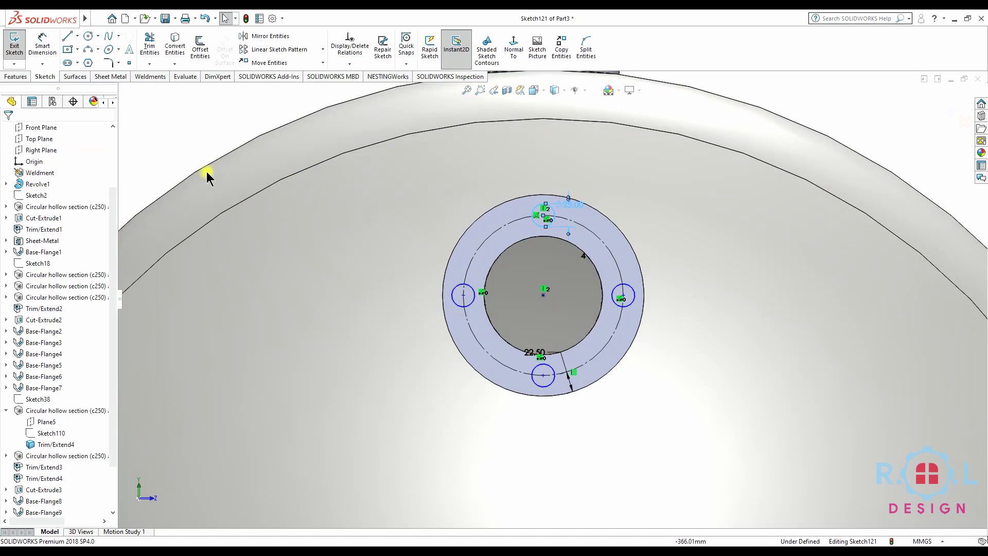
click(17, 76)
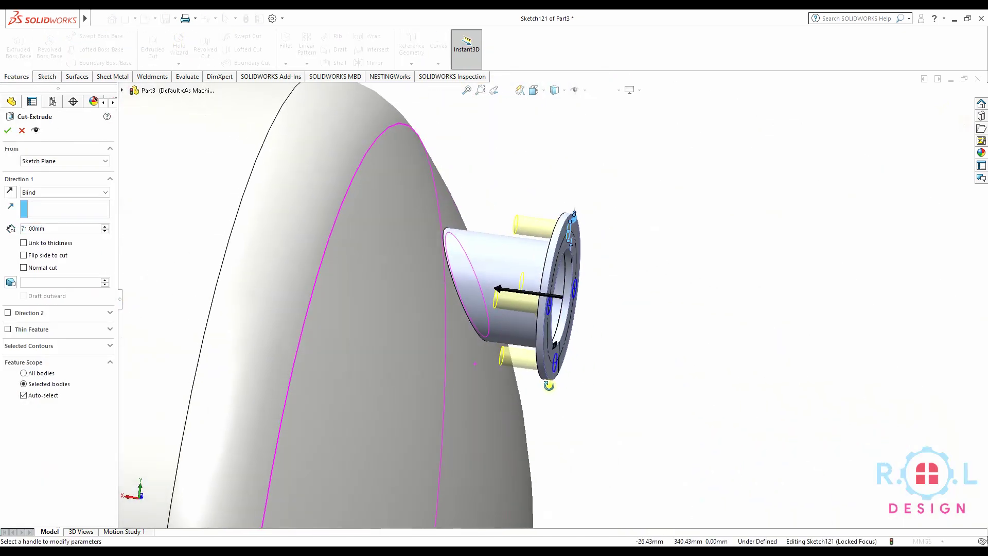
Cut the four bolt holes through the end-cap nozzle flange and view the whole vessel.
click(6, 131)
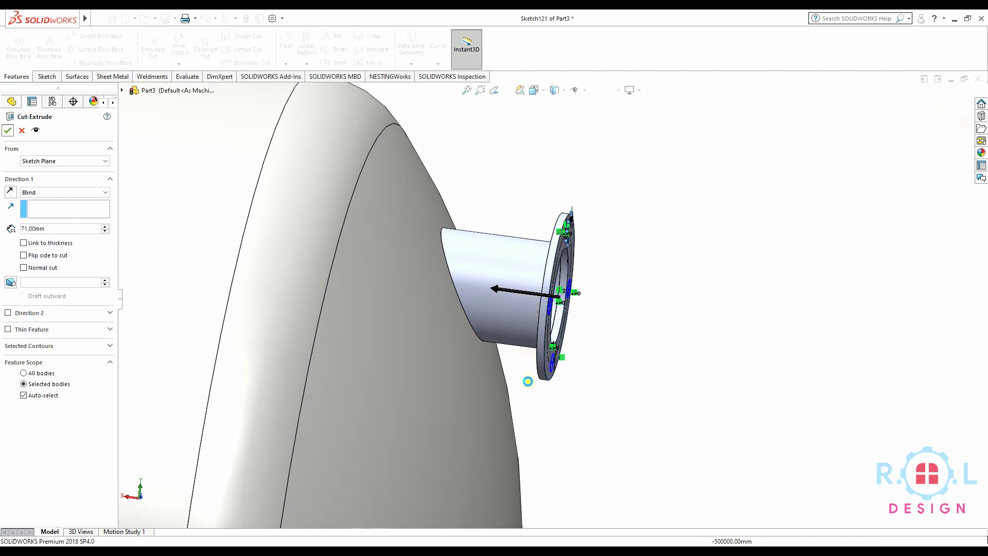
scroll(508, 395, up, 5)
mouse_move(479, 375)
middle_down()
mouse_move(386, 368)
mouse_move(465, 373)
mouse_move(325, 311)
middle_up()
Start a new sketch on a top nozzle's flange face.
scroll(772, 331, up, 5)
scroll(621, 322, down, 3)
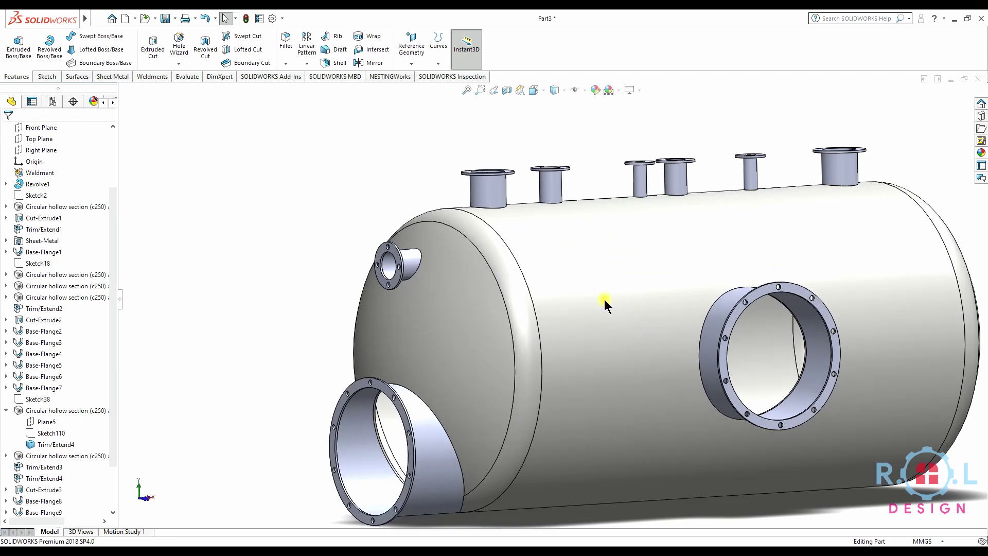
scroll(481, 253, down, 2)
scroll(543, 208, up, 3)
scroll(544, 210, down, 3)
scroll(528, 217, down, 3)
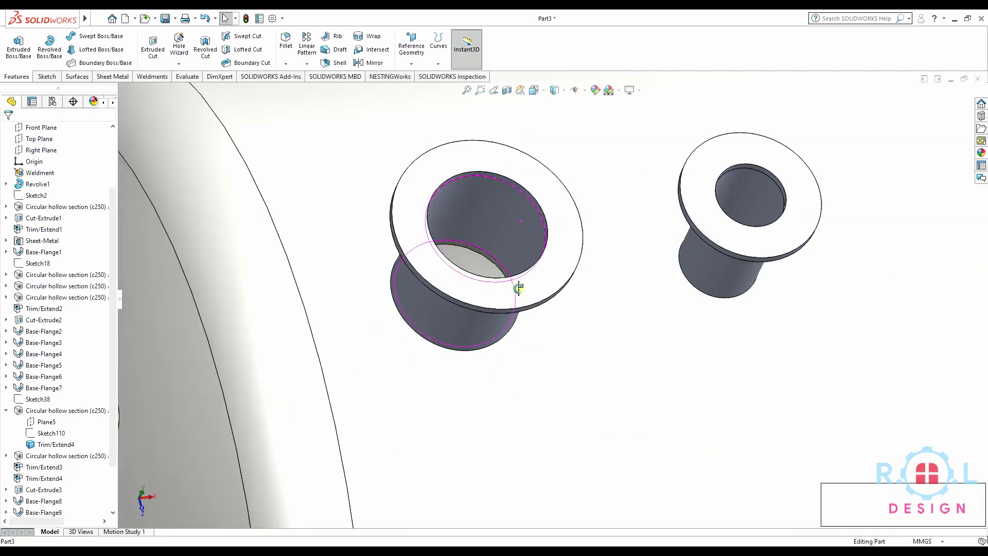
click(481, 164)
click(526, 133)
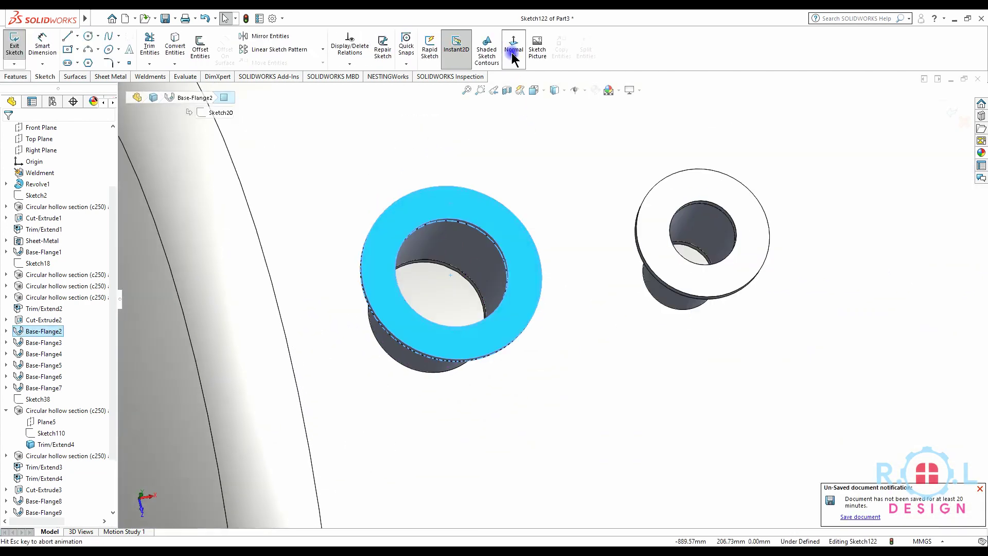
Offset the flange edge 22.50 mm to form the bolt circle.
click(513, 50)
scroll(366, 298, down, 3)
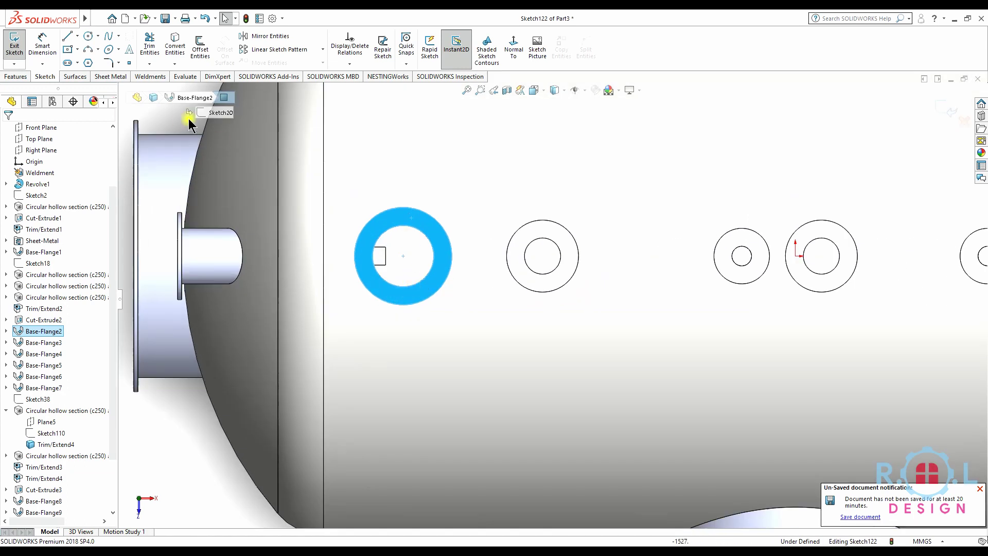
click(201, 52)
scroll(406, 242, down, 4)
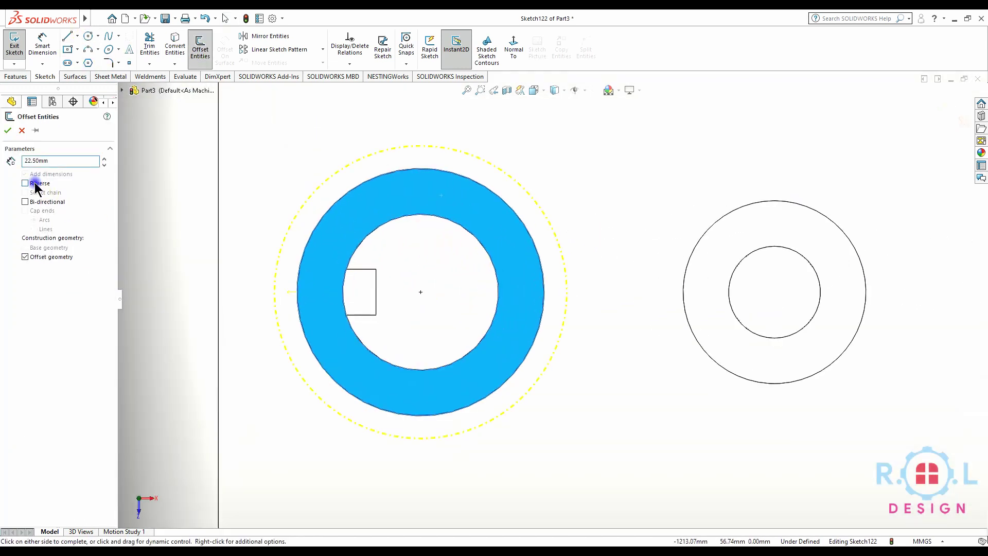
click(7, 130)
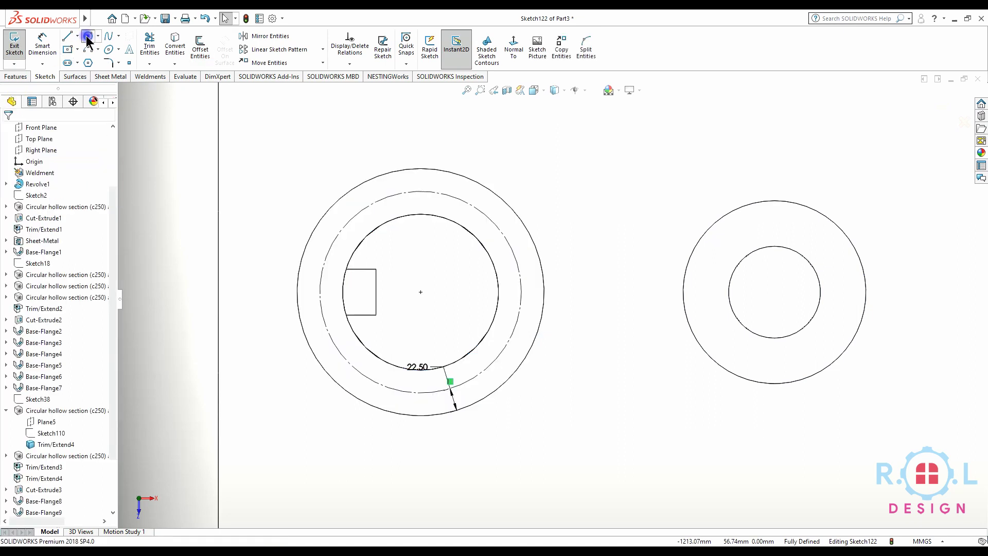
Draw a hole circle on the bolt circle's top and dimension it Ø25.
click(88, 37)
click(421, 192)
click(417, 179)
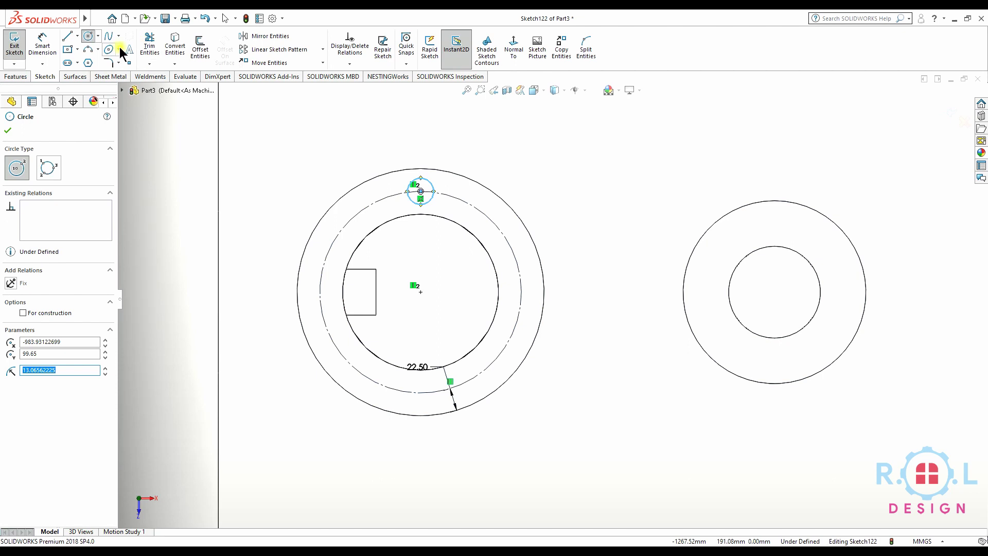
click(54, 39)
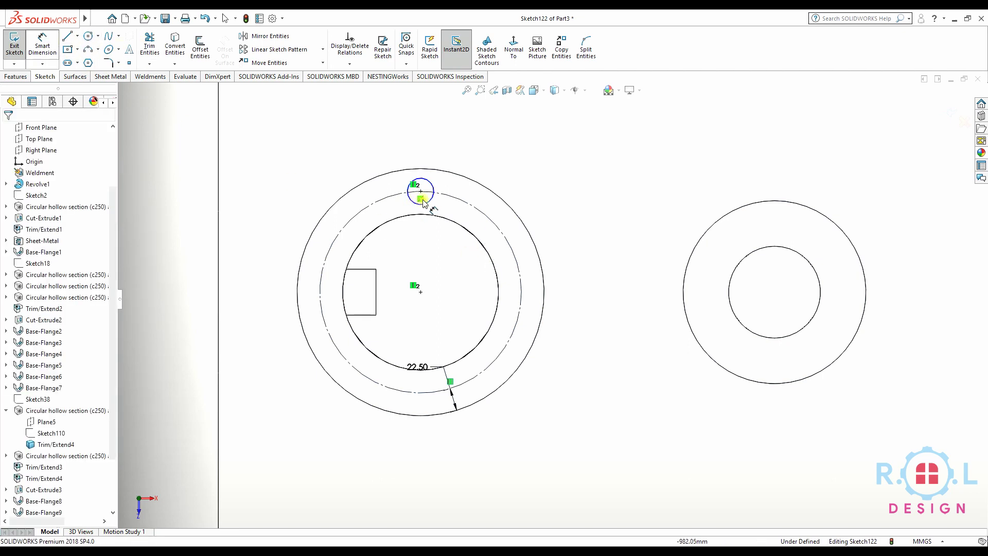
click(434, 192)
click(468, 188)
text(25)
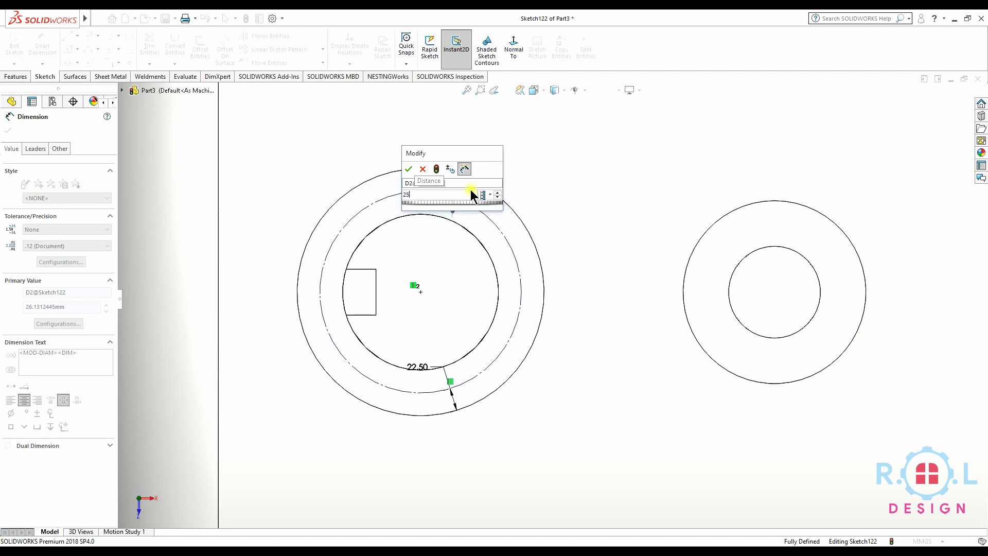
key(Return)
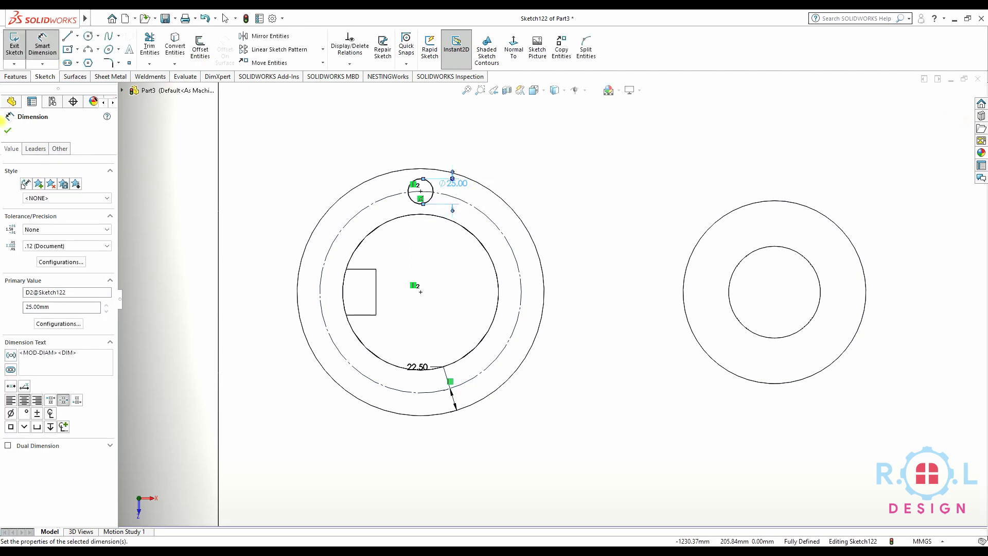
Circular-pattern the hole circle four times around the ring centre.
click(323, 50)
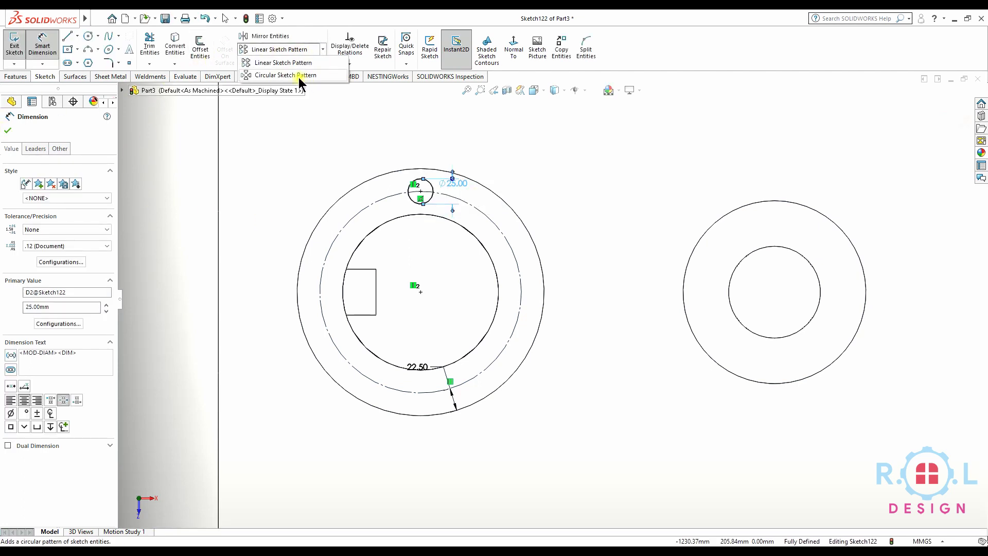
click(286, 75)
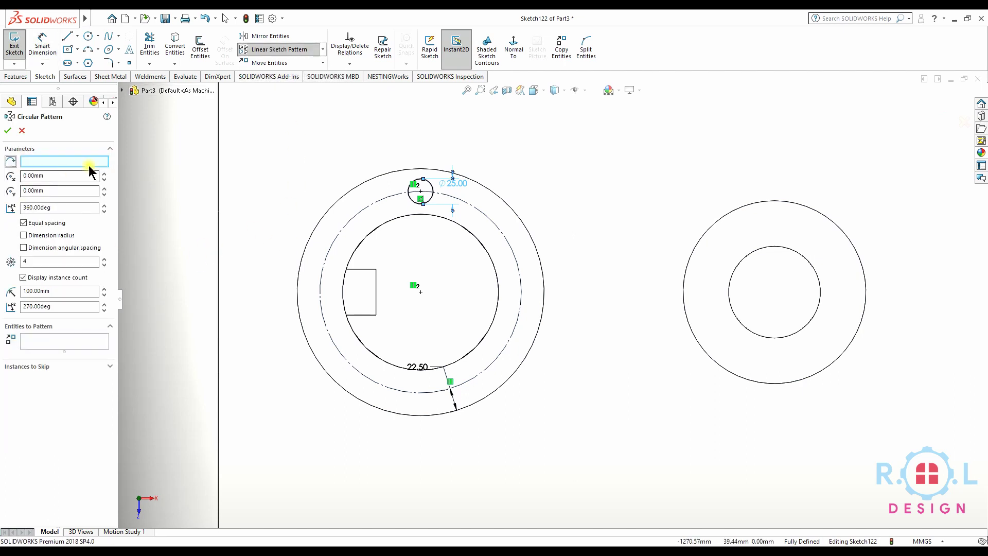
click(412, 193)
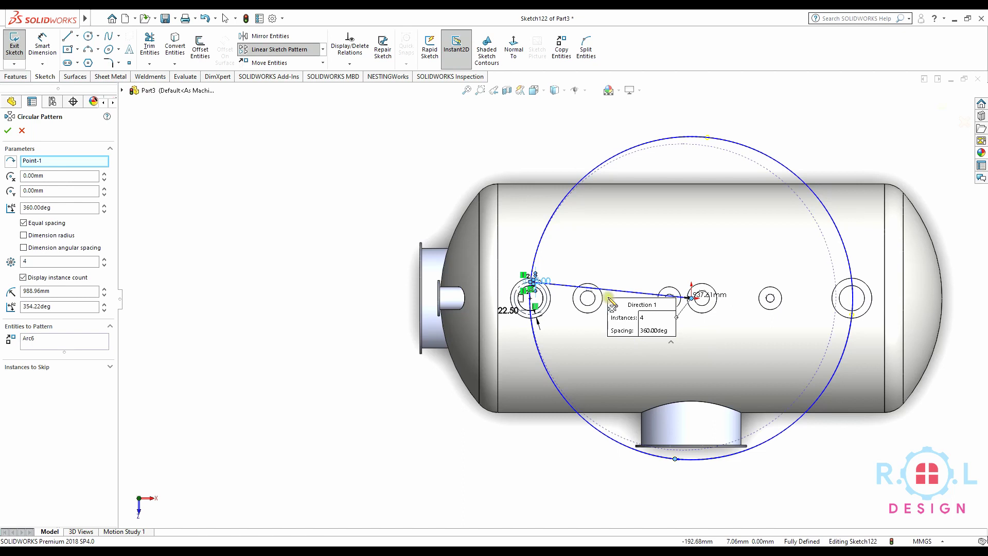
drag(695, 308, 532, 299)
scroll(532, 299, down, 2)
scroll(535, 305, down, 3)
scroll(536, 305, down, 1)
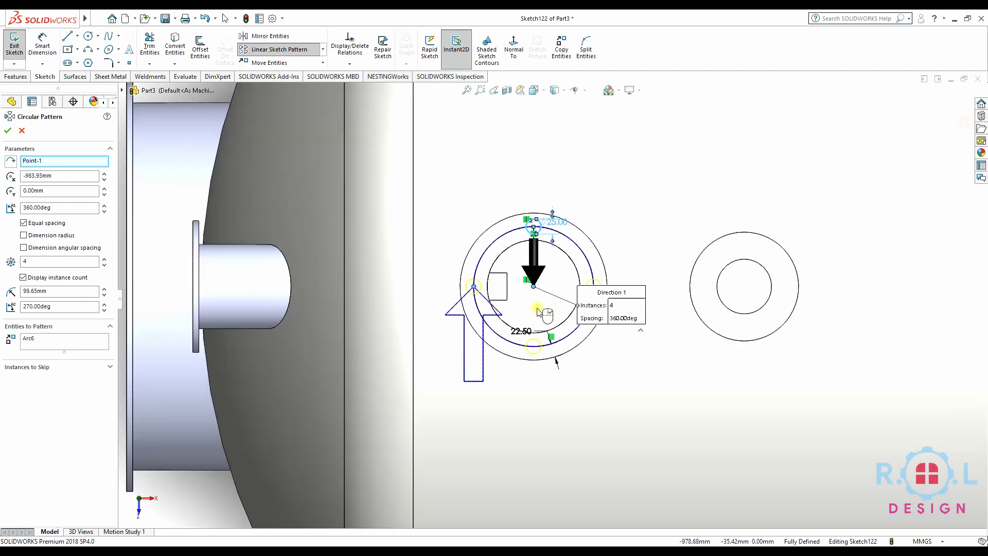
click(7, 133)
scroll(750, 287, down, 3)
scroll(672, 238, down, 1)
click(204, 58)
key(Escape)
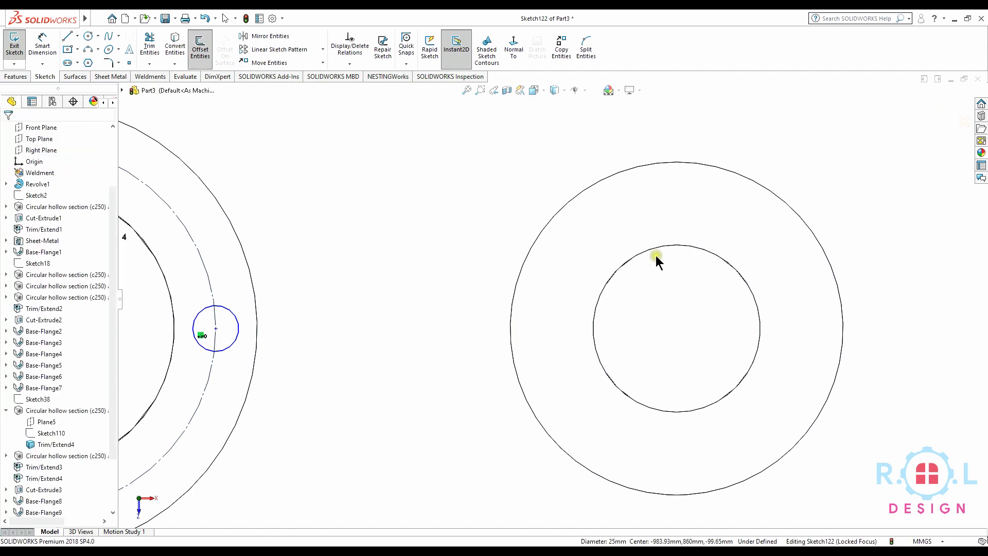
Offset the right ring's inner circle 22.50 mm as a pitch circle.
click(632, 260)
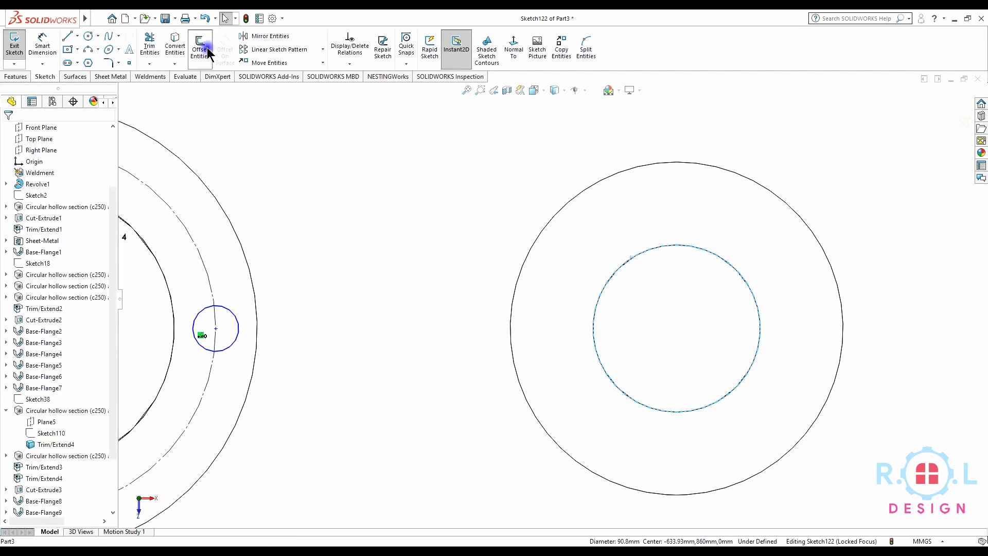
click(209, 48)
click(7, 130)
Draw a hole circle on top of the pitch circle and dimension it Ø25.
click(88, 35)
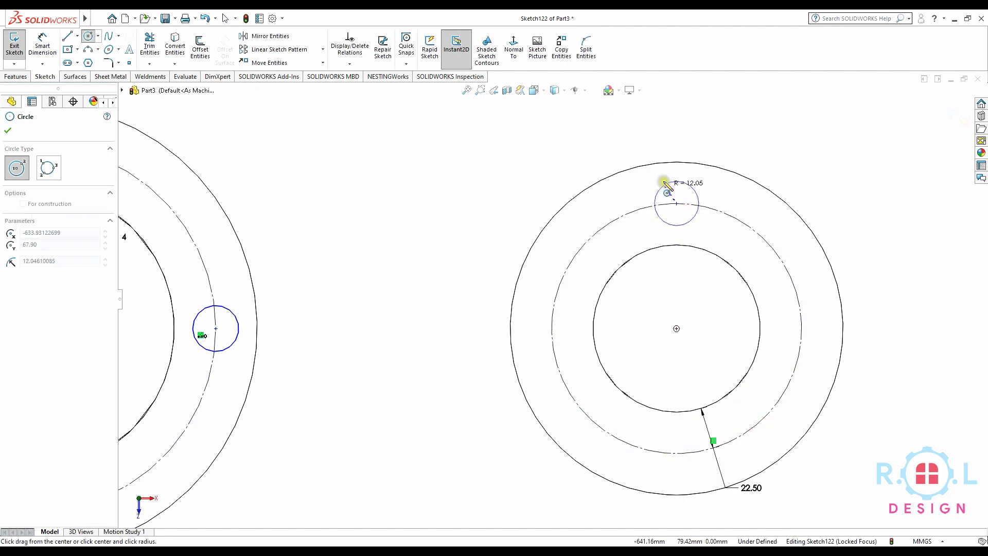
drag(677, 205, 669, 181)
scroll(536, 154, down, 3)
click(42, 47)
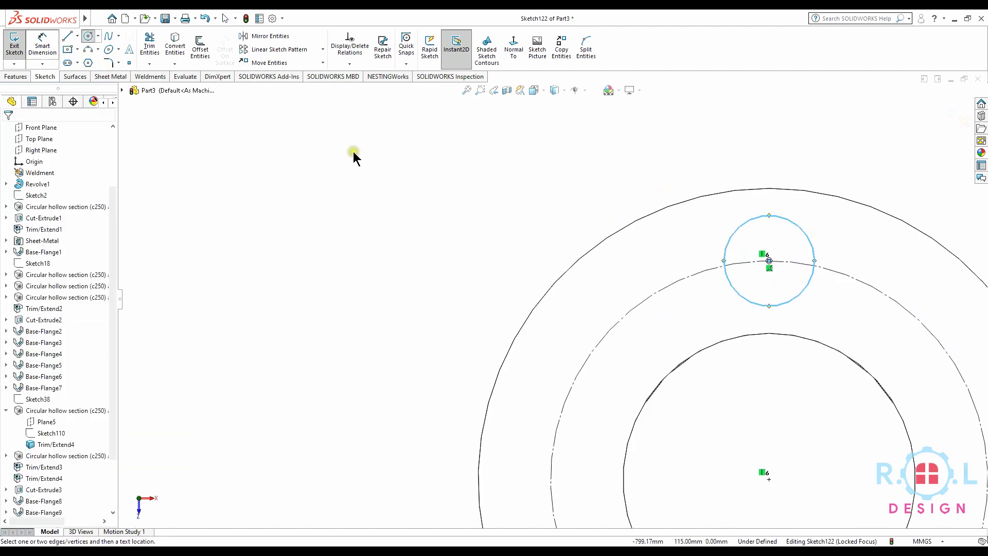
click(812, 247)
click(860, 260)
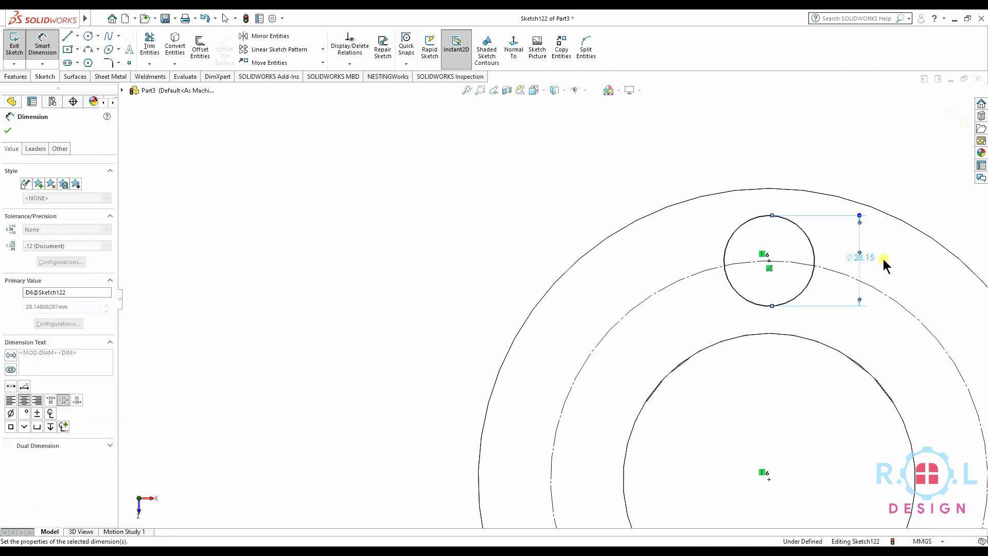
text(25)
key(Return)
Pattern the 25 mm hole four times evenly around the ring centre.
scroll(882, 265, up, 5)
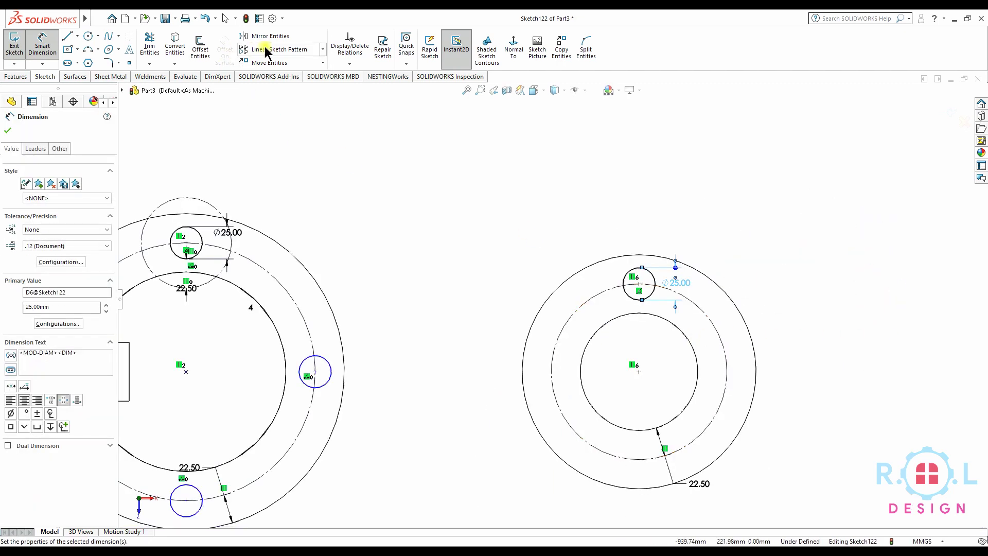
click(320, 55)
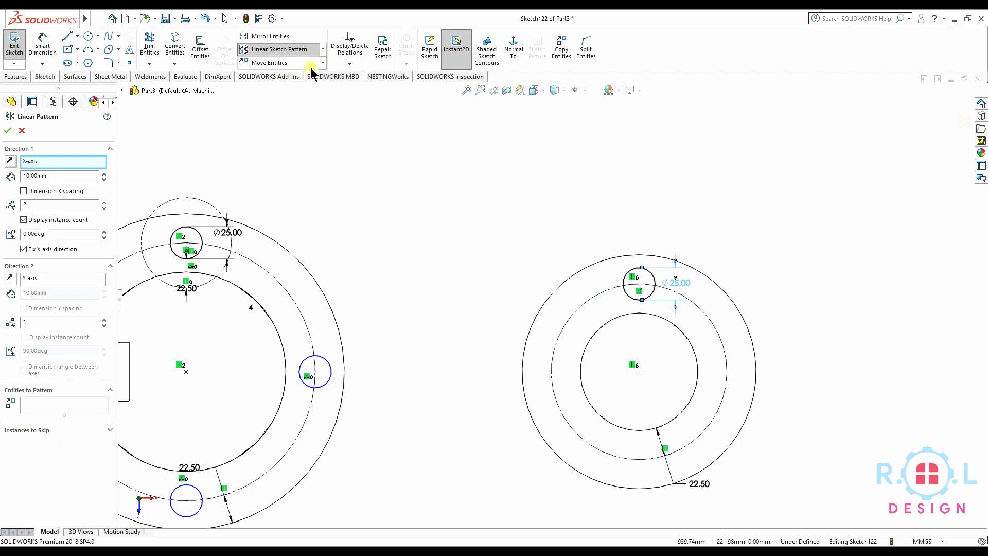
click(21, 130)
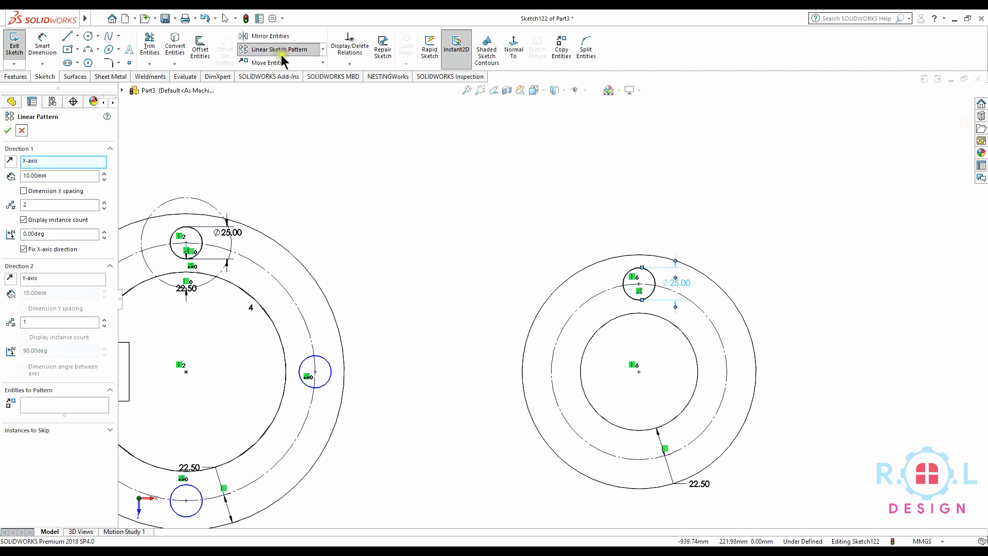
click(323, 50)
click(301, 73)
scroll(650, 309, down, 2)
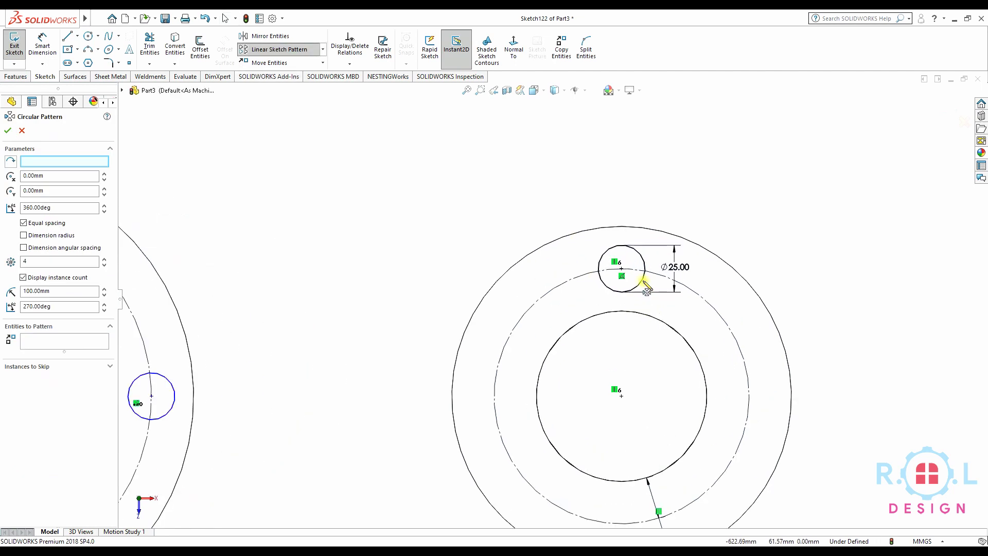
click(634, 293)
mouse_move(638, 301)
mouse_down()
mouse_move(796, 318)
mouse_move(565, 317)
mouse_up()
scroll(746, 309, up, 3)
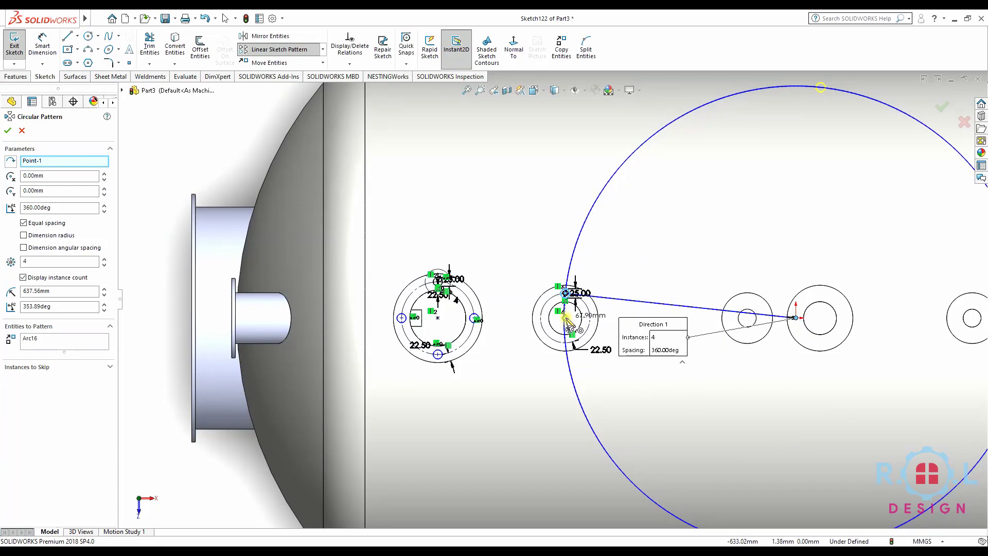
scroll(574, 319, down, 5)
click(10, 131)
scroll(765, 316, up, 3)
scroll(721, 289, up, 3)
scroll(525, 342, down, 3)
scroll(525, 342, down, 2)
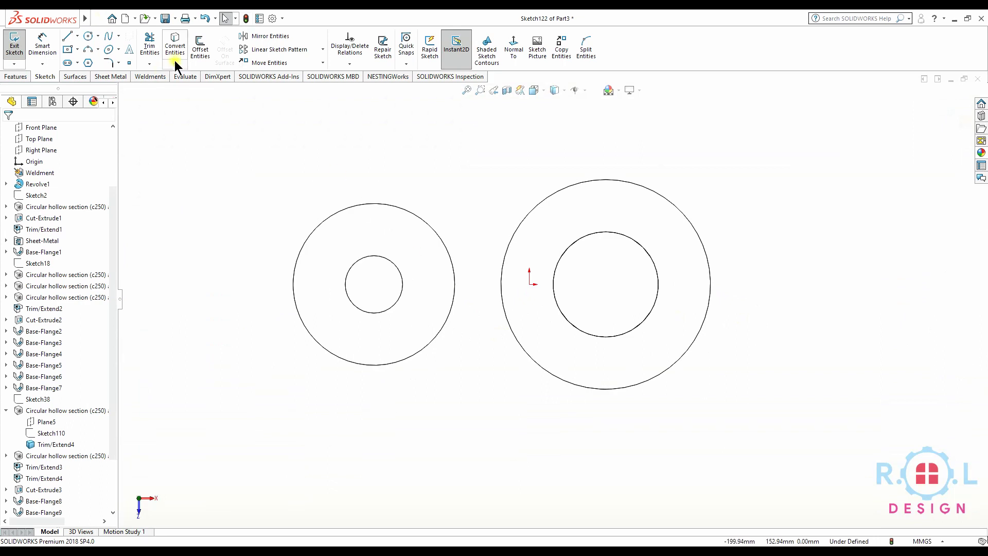
Offset the left flange ring 22.50 mm inward as a pitch circle.
click(206, 54)
key(Escape)
click(364, 230)
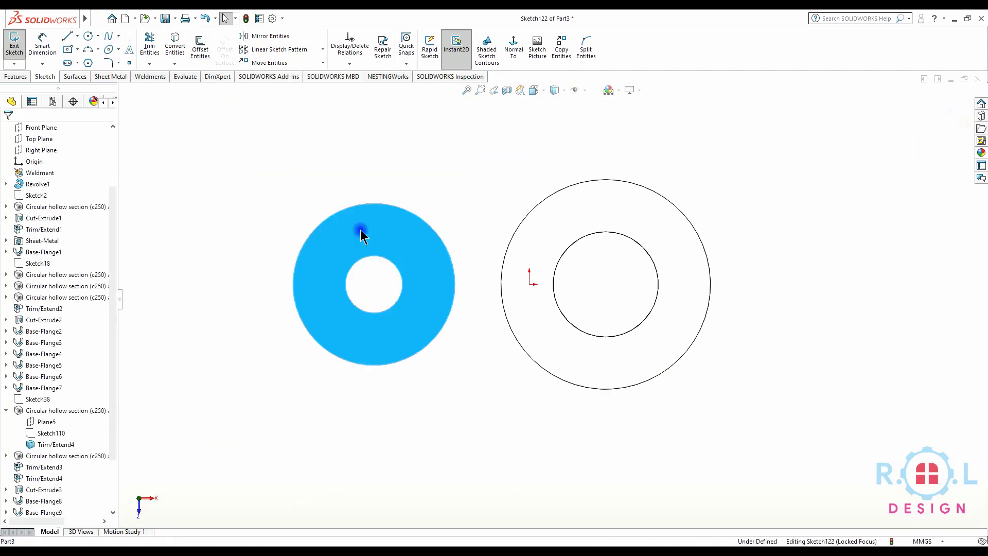
click(200, 53)
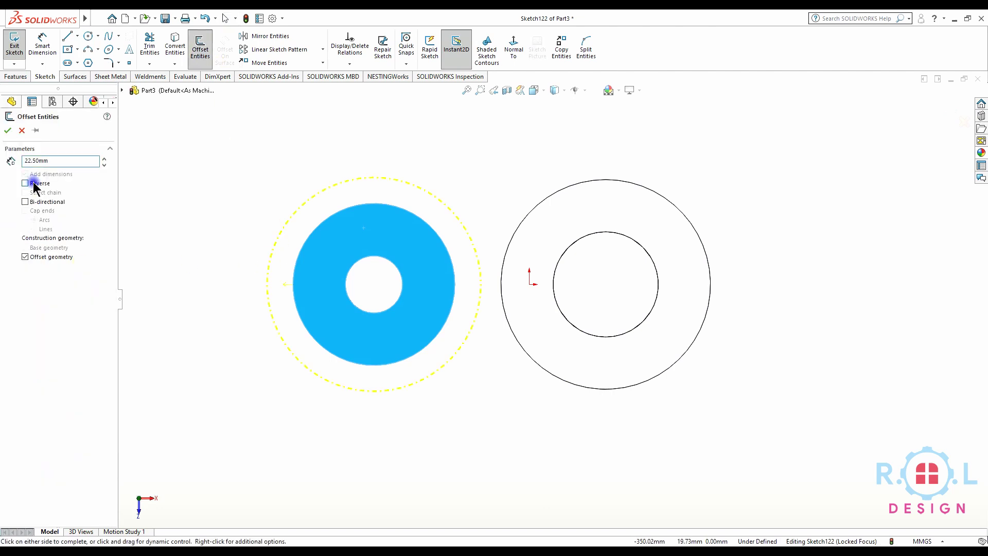
click(6, 132)
Draw a hole circle at the pitch circle's top and dimension it Ø25.
click(89, 37)
click(374, 230)
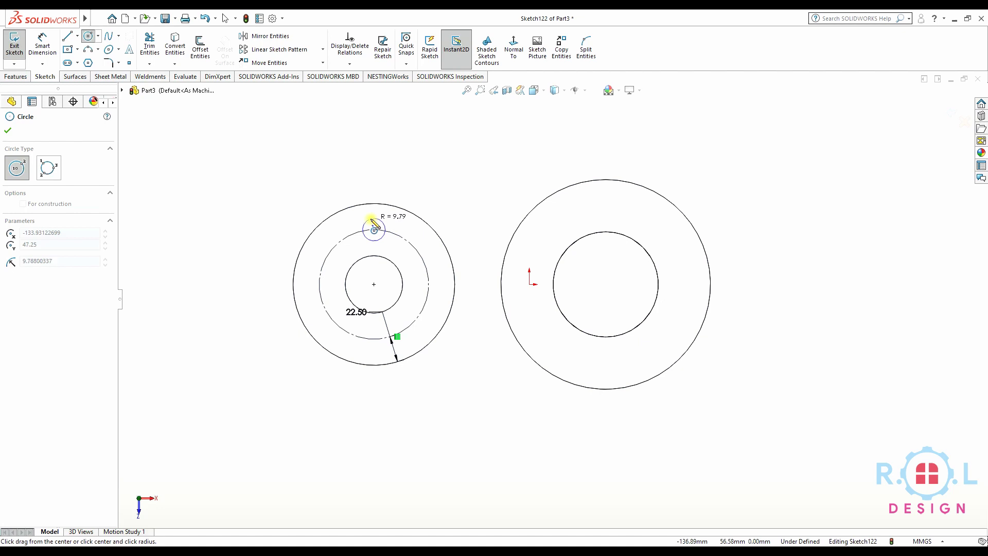
click(375, 220)
click(42, 52)
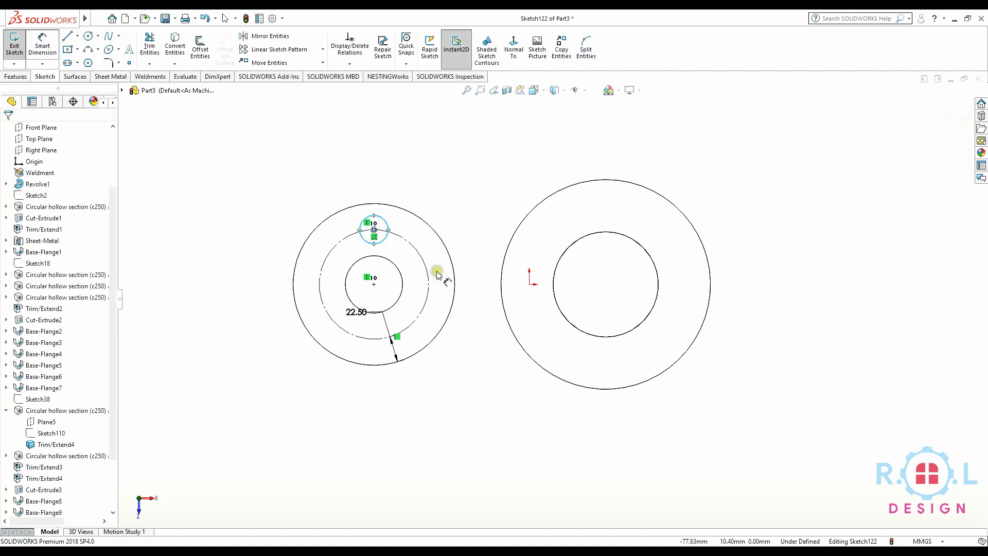
click(384, 240)
click(413, 235)
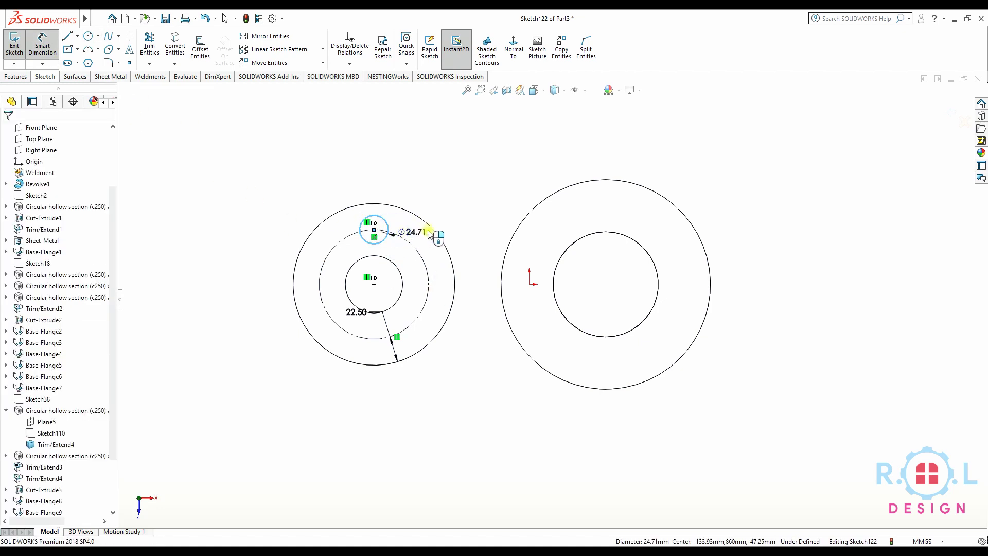
click(366, 251)
text(25)
key(Return)
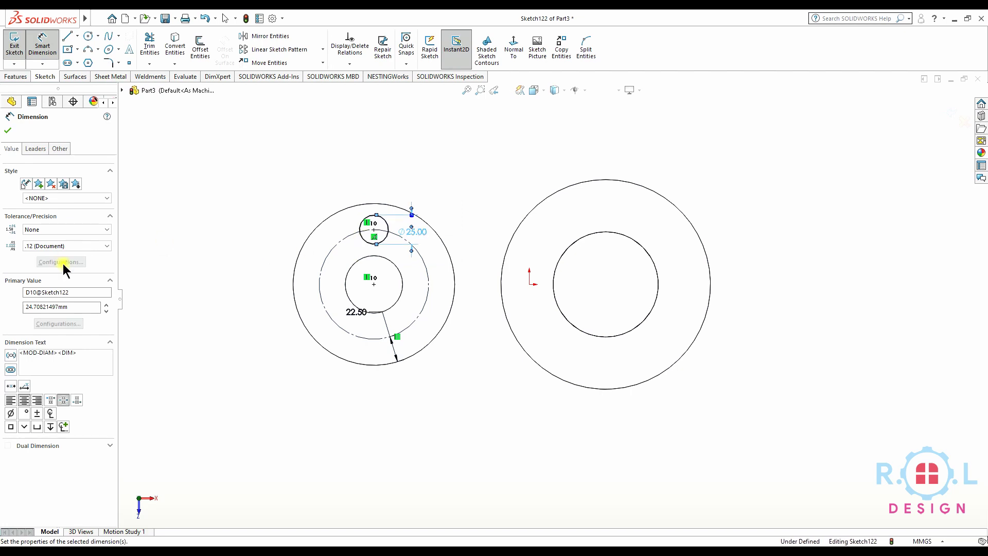
Circular-pattern the 25 mm hole four times about the ring centre.
click(323, 50)
click(272, 76)
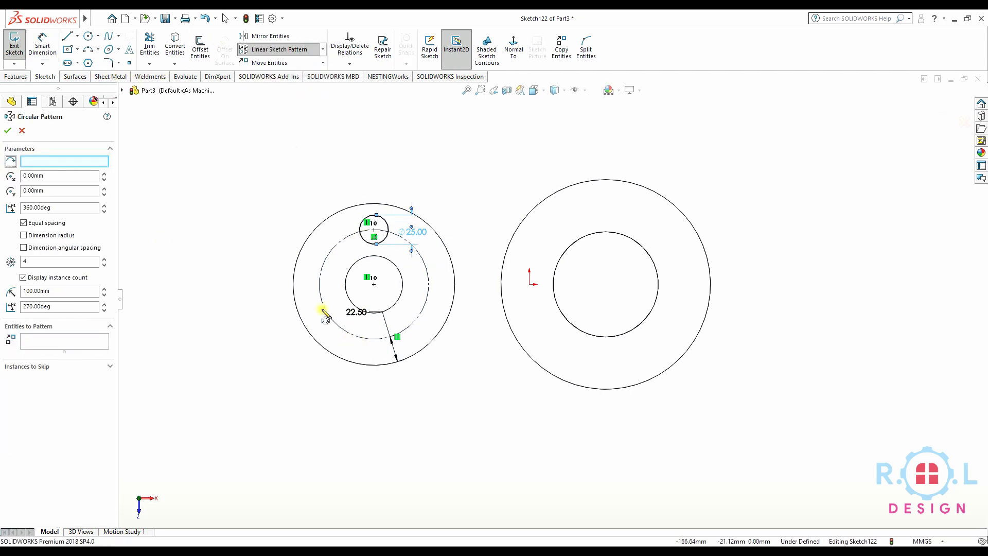
click(384, 239)
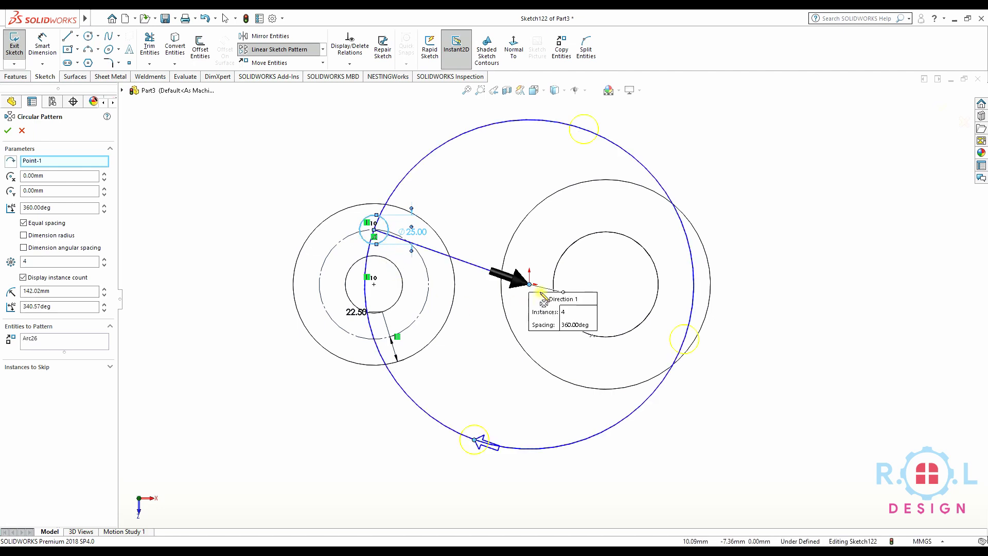
drag(524, 294, 372, 289)
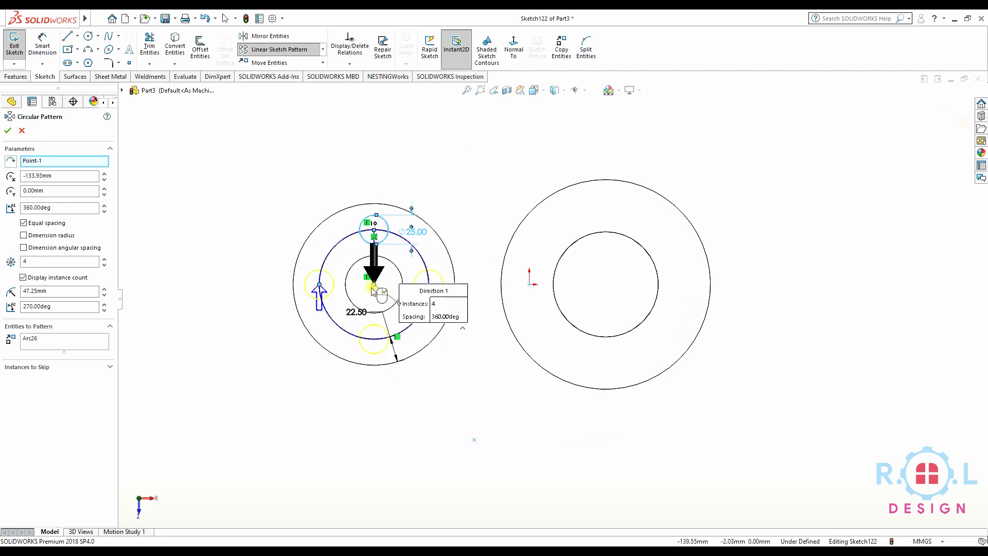
click(6, 131)
scroll(657, 279, down, 3)
scroll(458, 182, down, 1)
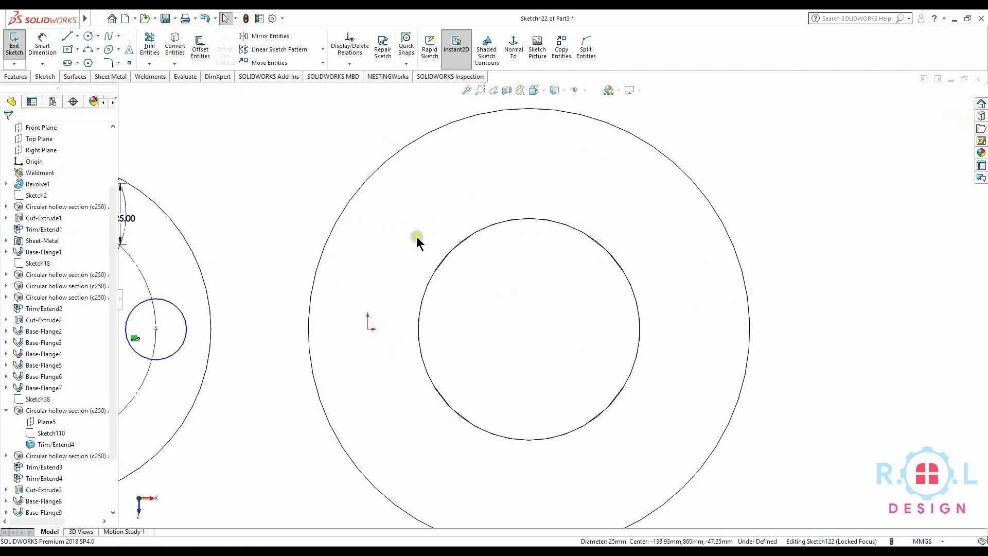
Offset the right flange ring 22.50 mm to form its pitch circle.
click(380, 224)
click(201, 48)
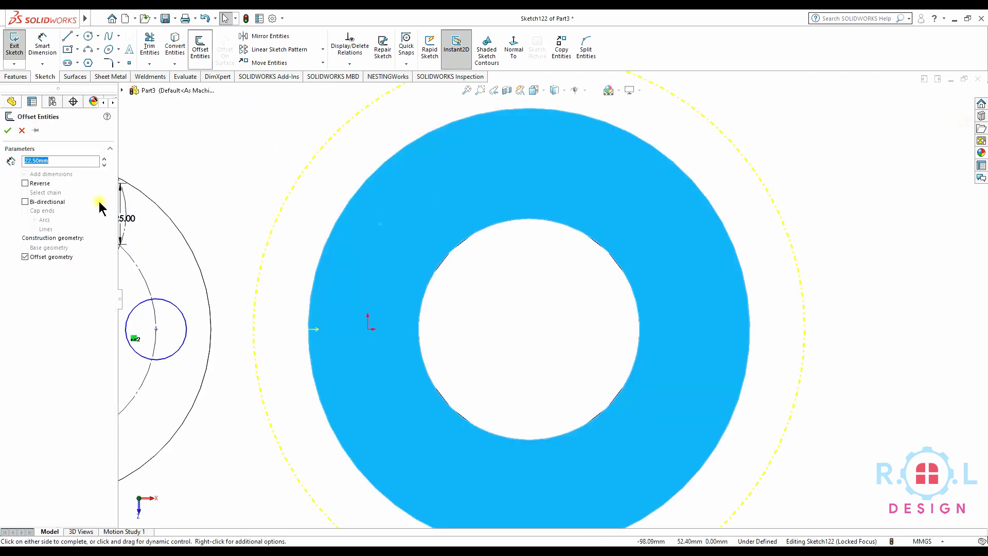
click(7, 130)
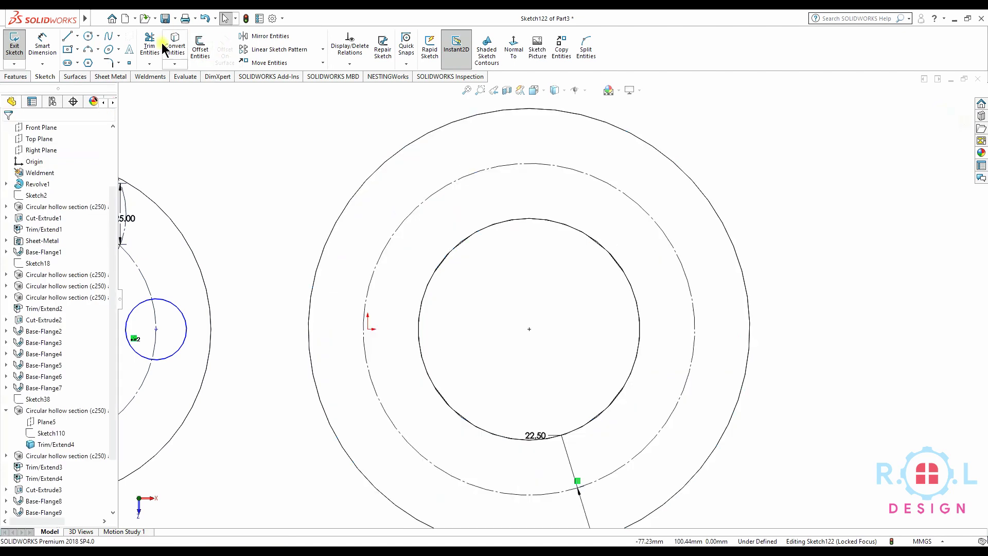
Draw a hole circle on the pitch circle's top and dimension it 25 mm.
click(529, 164)
click(514, 141)
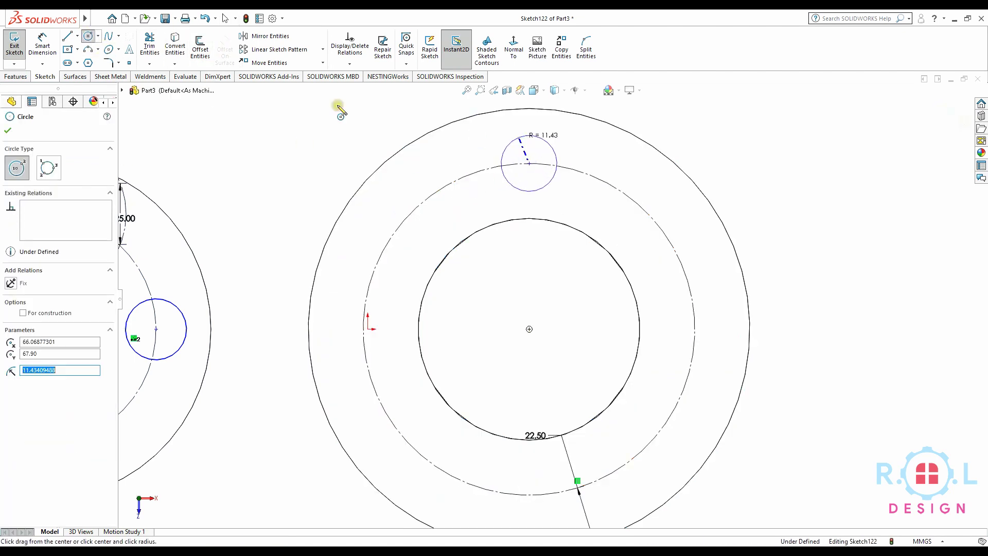
click(42, 47)
click(546, 188)
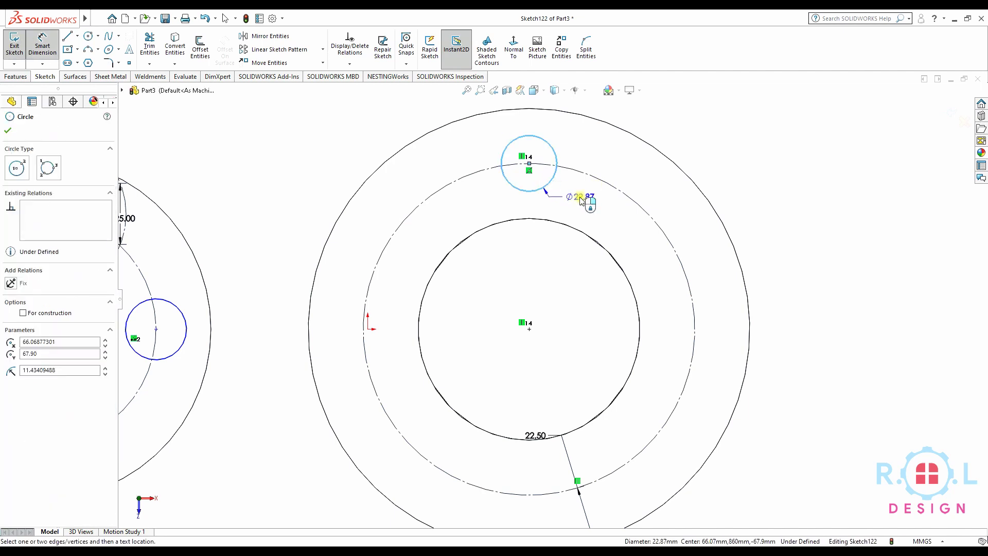
click(587, 198)
text(25)
key(Return)
Pattern the hole four times evenly around the flange centre.
click(304, 49)
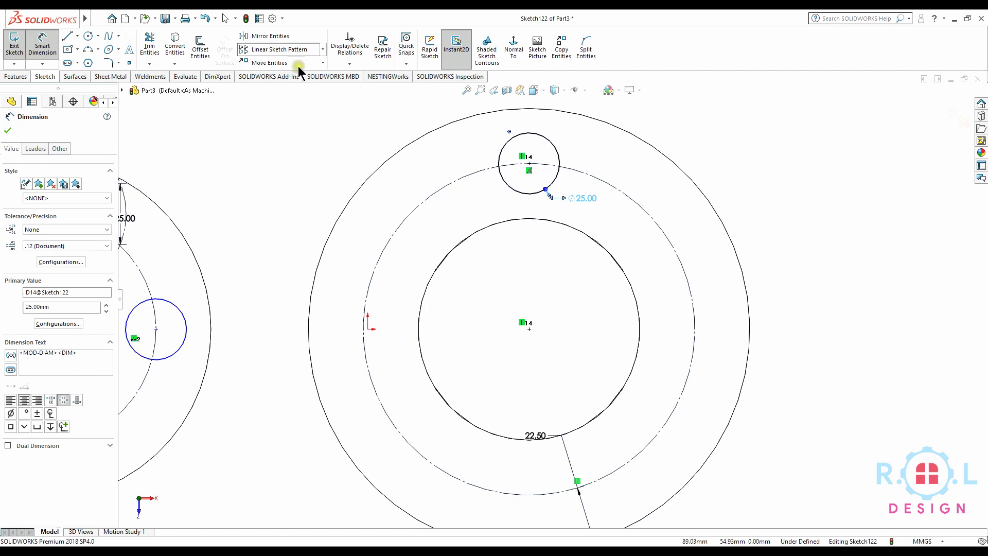
click(20, 131)
click(323, 50)
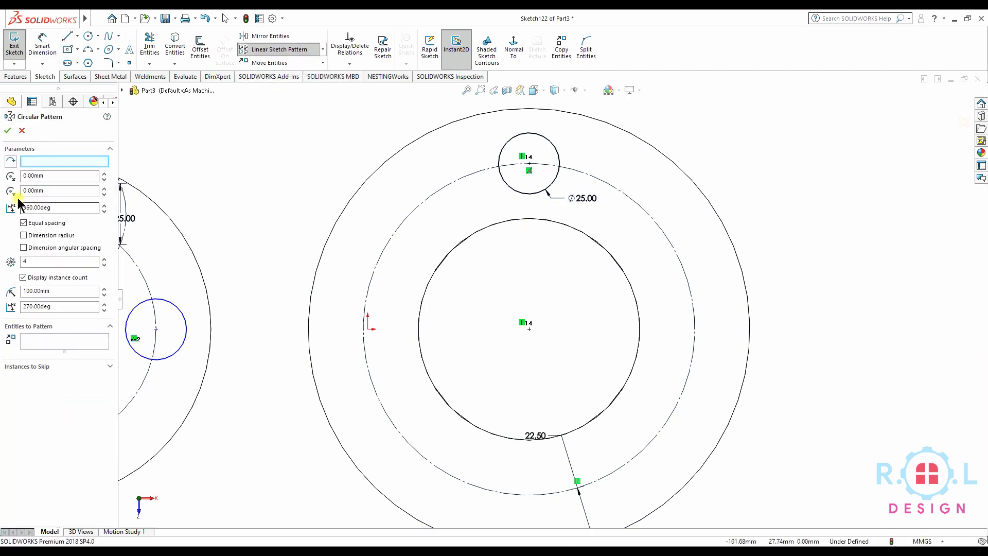
click(500, 176)
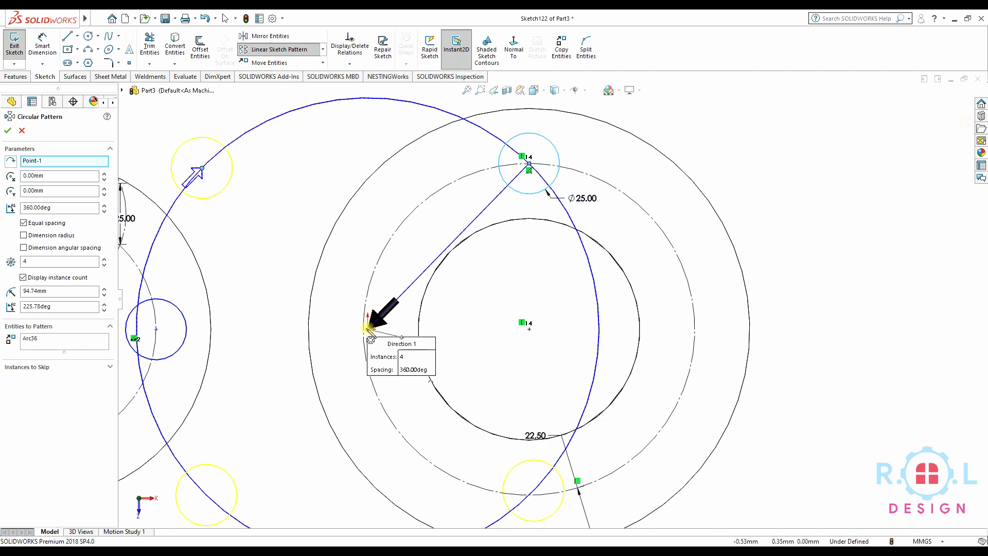
drag(368, 327, 529, 328)
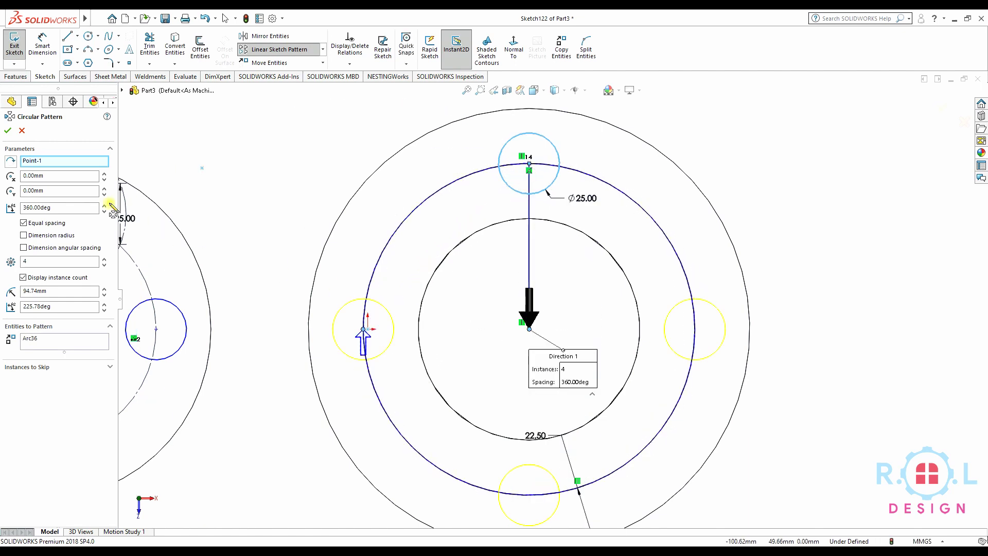
click(8, 131)
scroll(613, 350, up, 3)
scroll(704, 342, up, 2)
scroll(721, 330, up, 1)
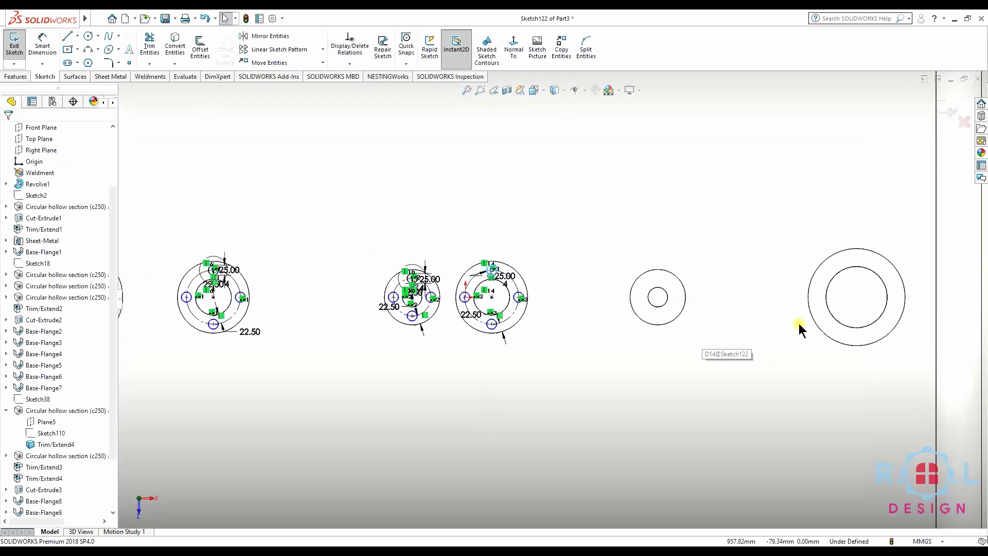
scroll(467, 314, down, 3)
scroll(426, 273, down, 3)
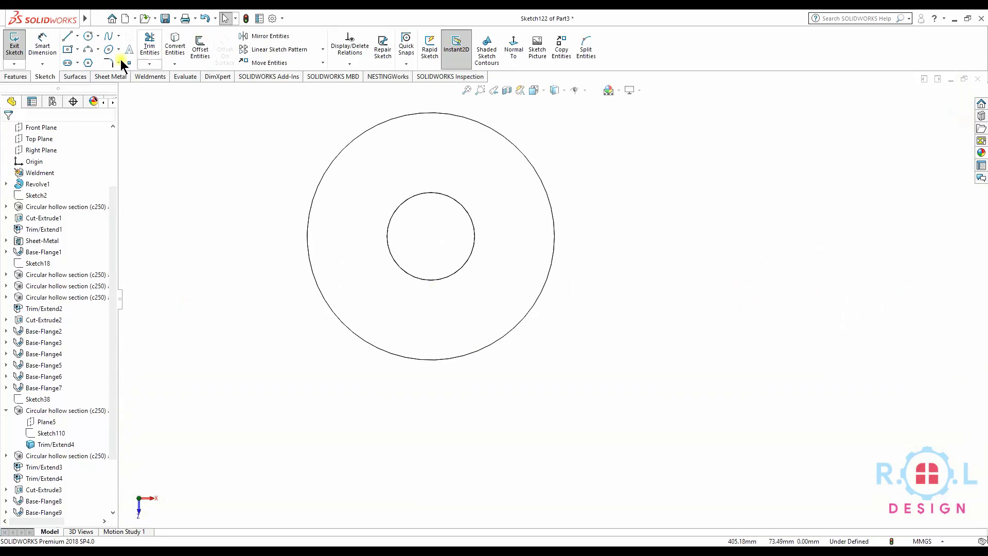
Offset the flange's outer circle 22.50 mm inward as the bolt circle.
click(199, 48)
key(Escape)
click(376, 186)
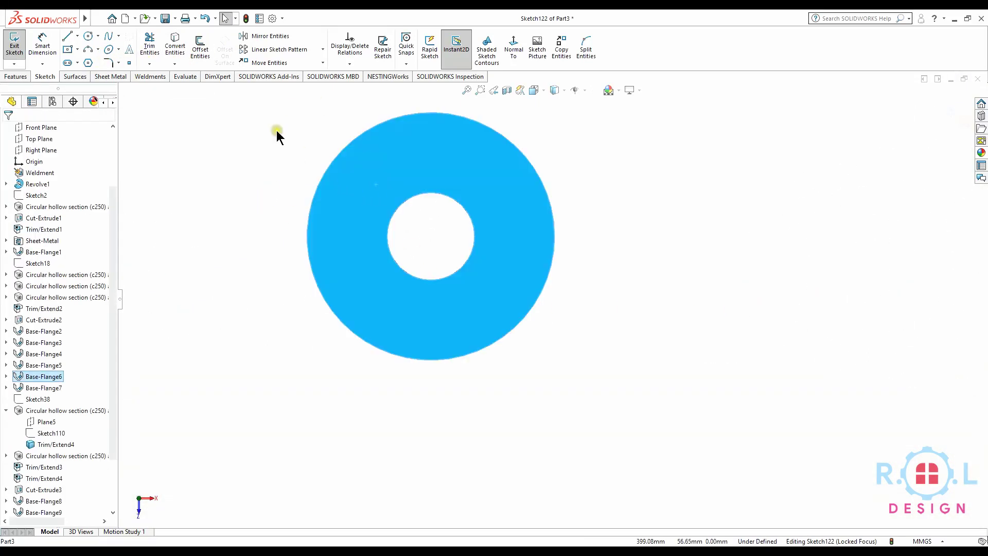
click(194, 60)
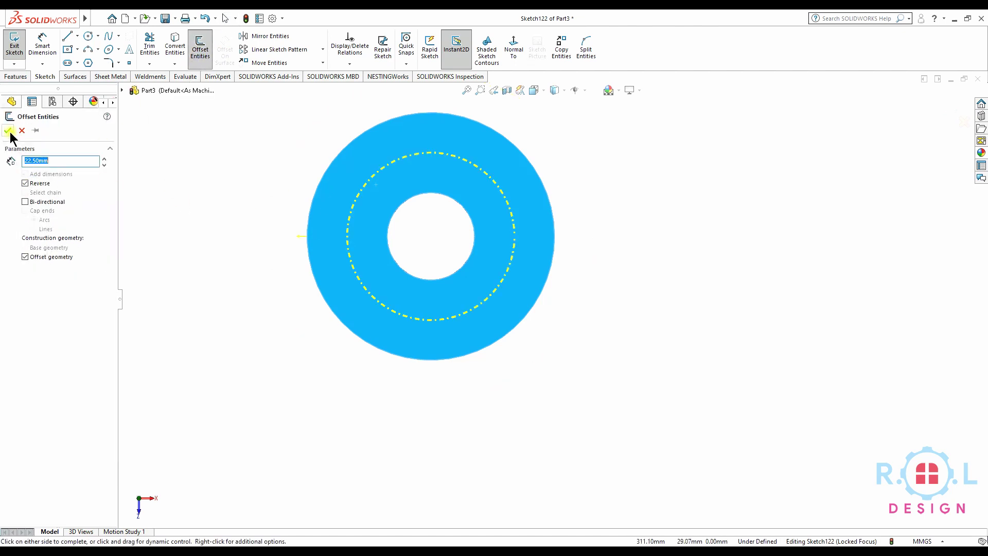
click(10, 132)
Draw a small hole circle on the bolt circle's top, dimensioned 25 mm.
click(89, 37)
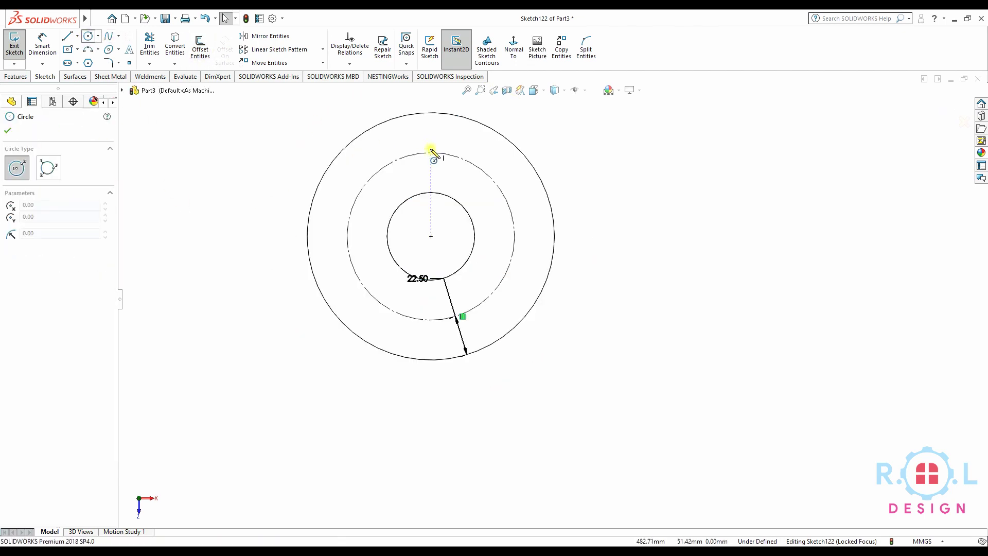
click(431, 154)
click(42, 47)
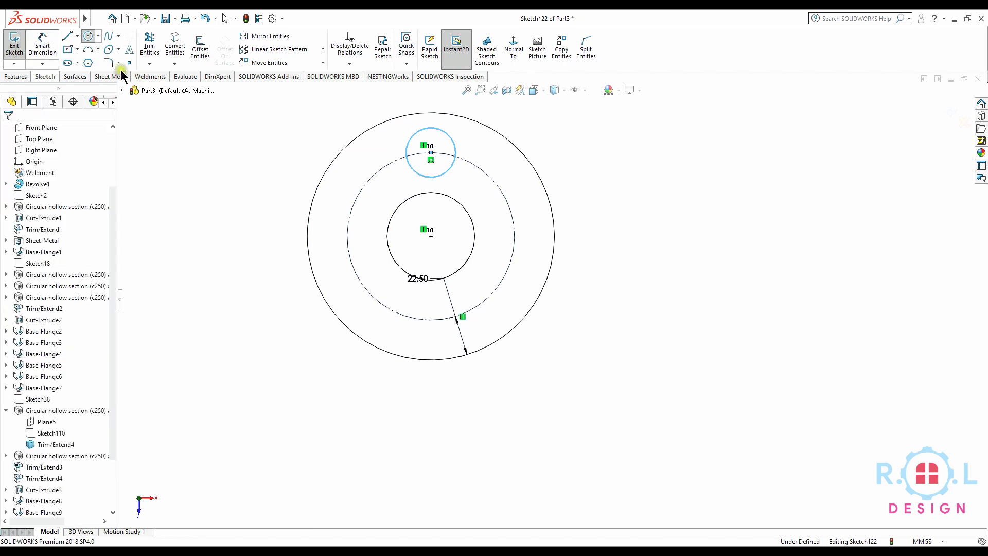
click(454, 161)
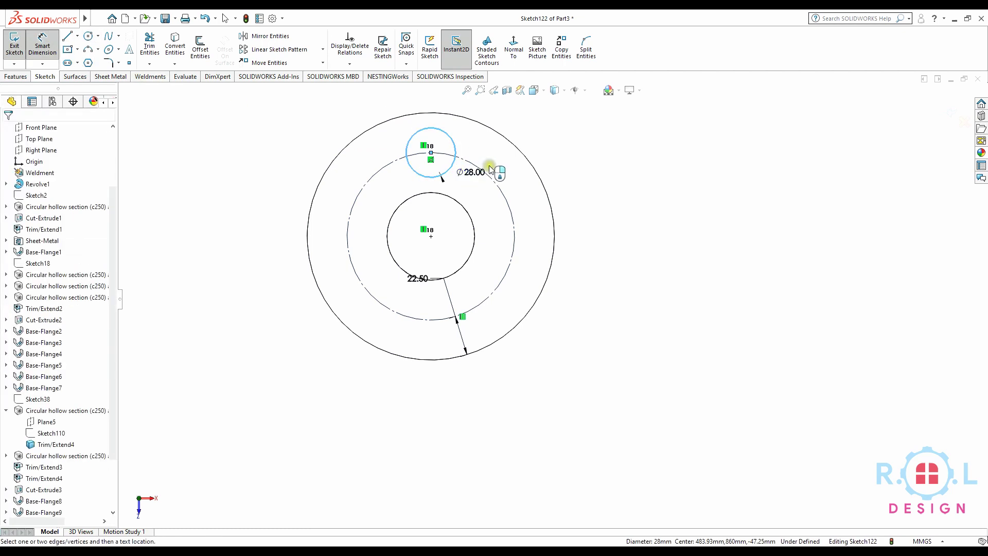
click(490, 169)
key(Return)
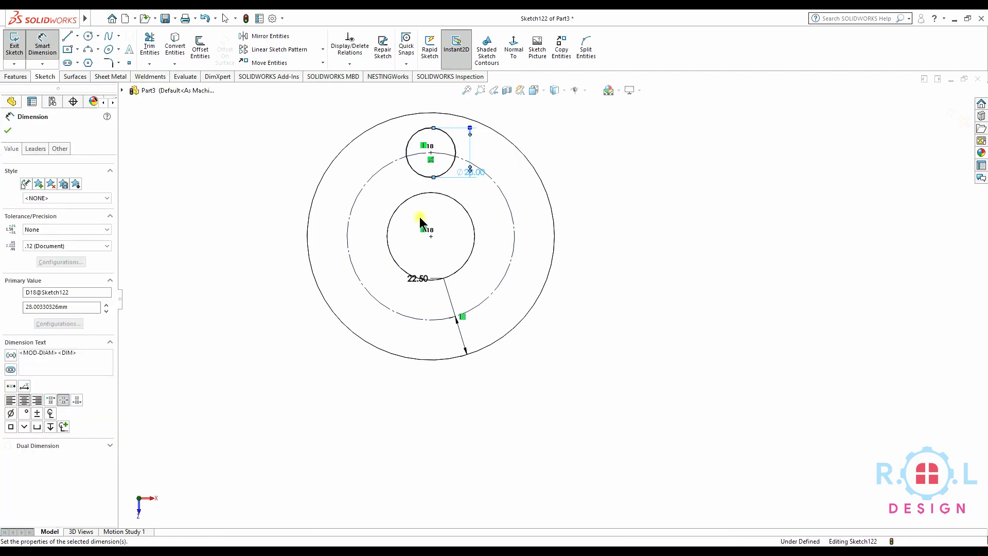
scroll(419, 220, down, 2)
scroll(447, 206, down, 2)
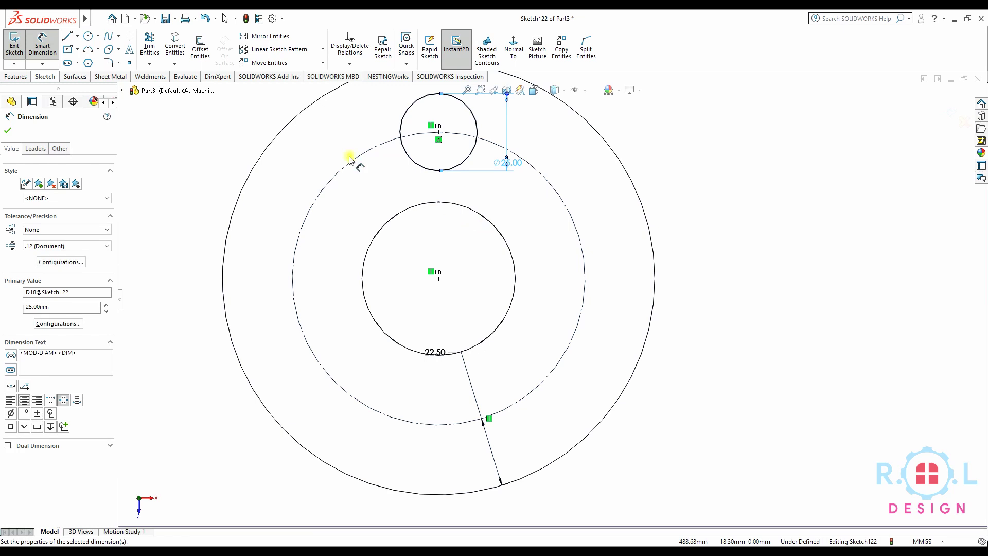
Circular-pattern the hole into four instances about the flange centre.
click(323, 50)
click(318, 75)
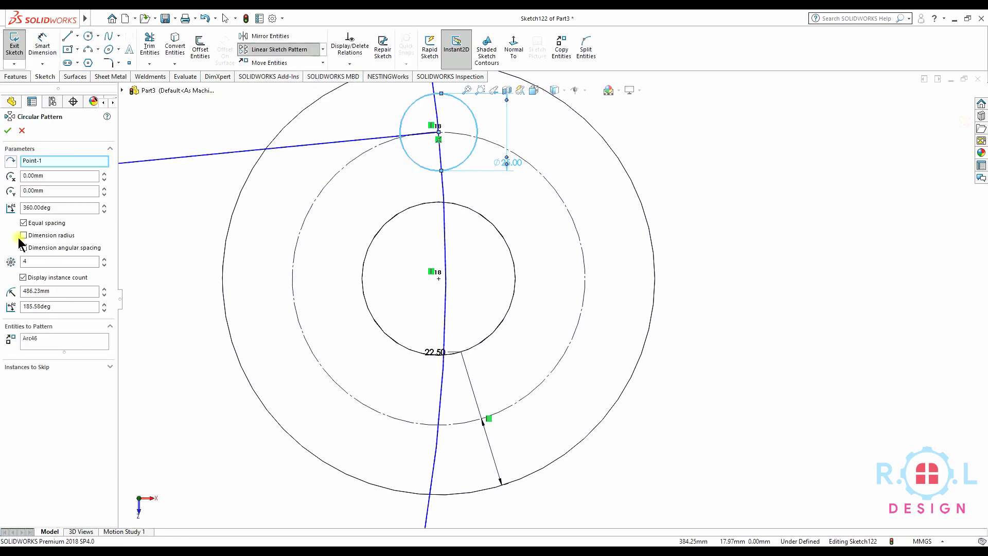
scroll(280, 260, up, 3)
scroll(360, 288, up, 3)
mouse_move(359, 297)
scroll(546, 303, down, 2)
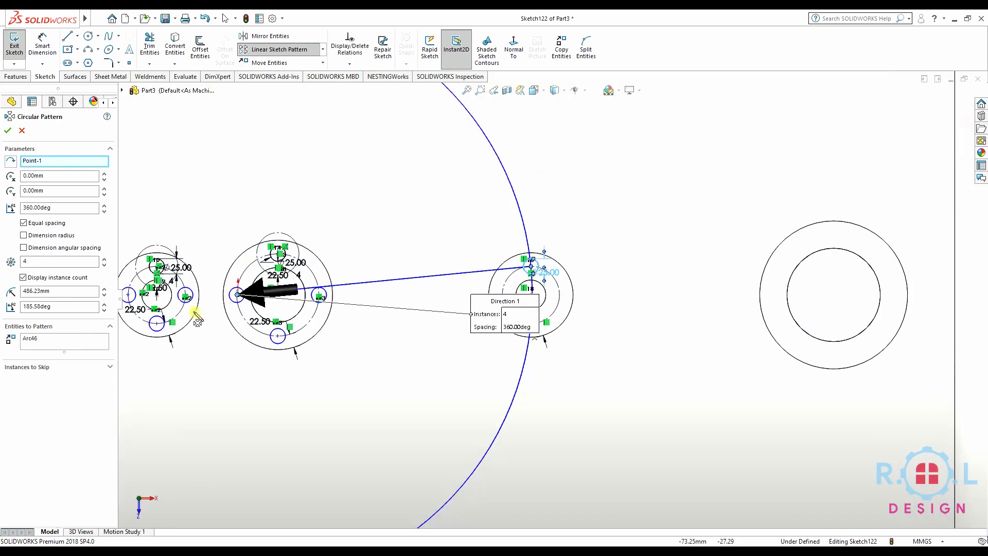
scroll(262, 307, down, 3)
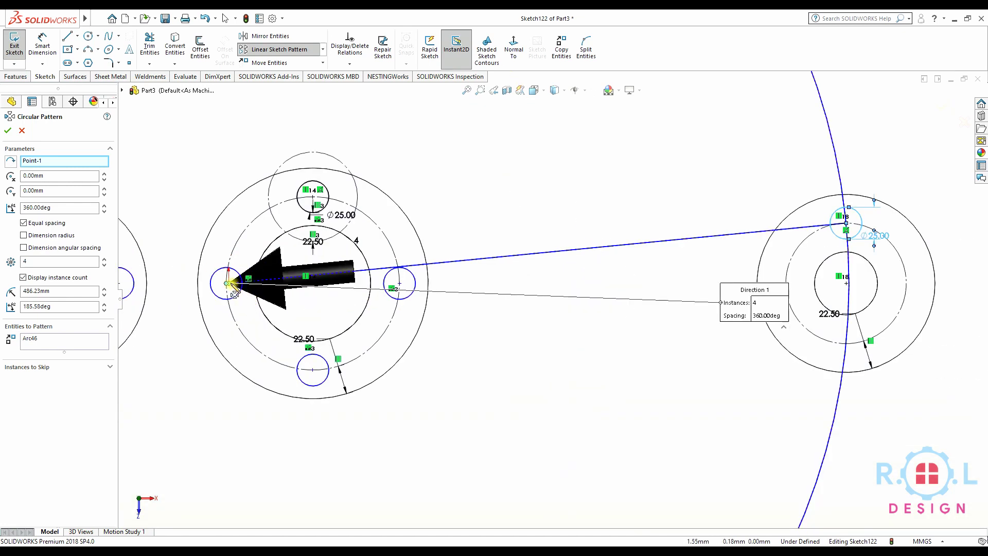
drag(234, 291, 620, 289)
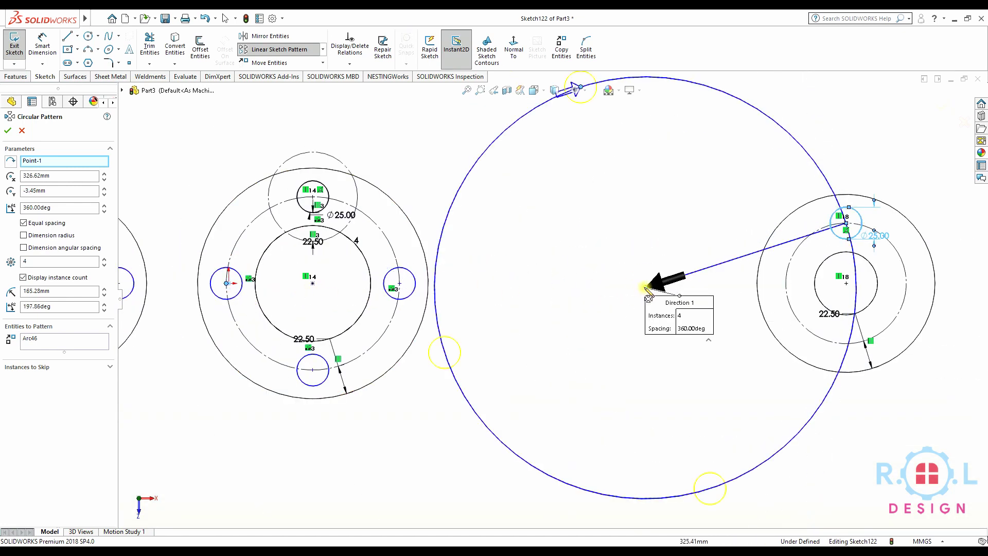
drag(647, 297, 845, 283)
scroll(845, 283, up, 2)
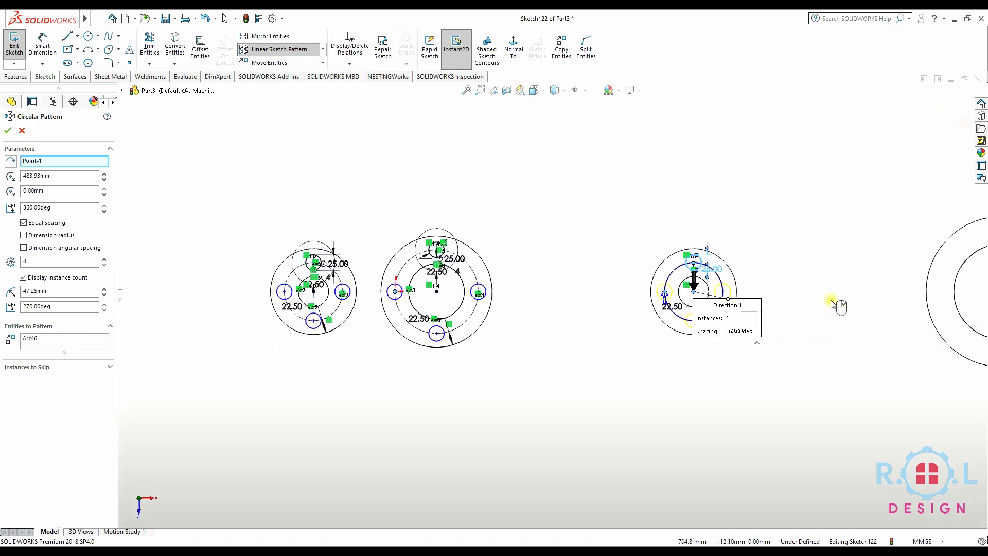
scroll(830, 301, up, 3)
scroll(871, 288, down, 2)
click(10, 131)
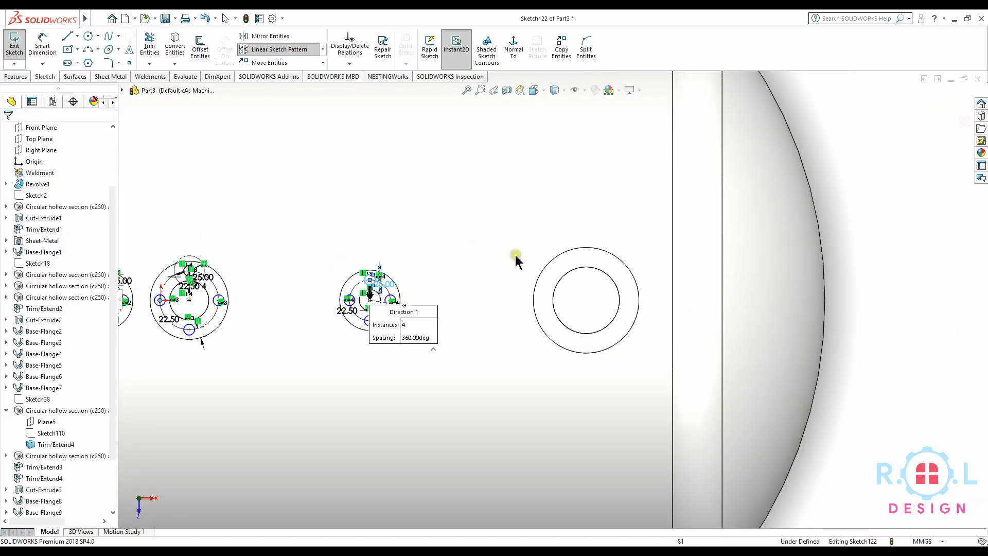
scroll(592, 286, down, 3)
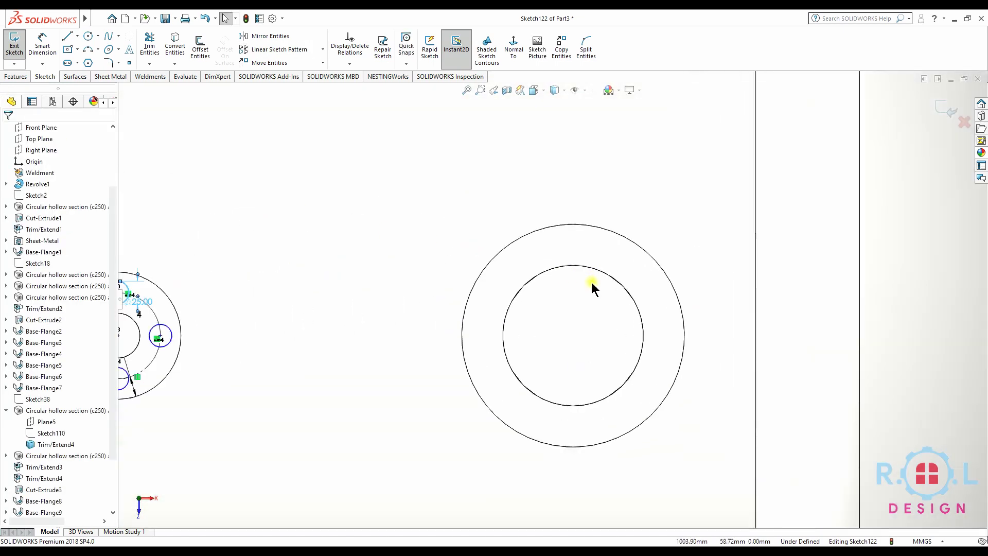
Offset the flange ring's outer circle 22.50 mm inward as the bolt circle.
click(588, 247)
click(200, 47)
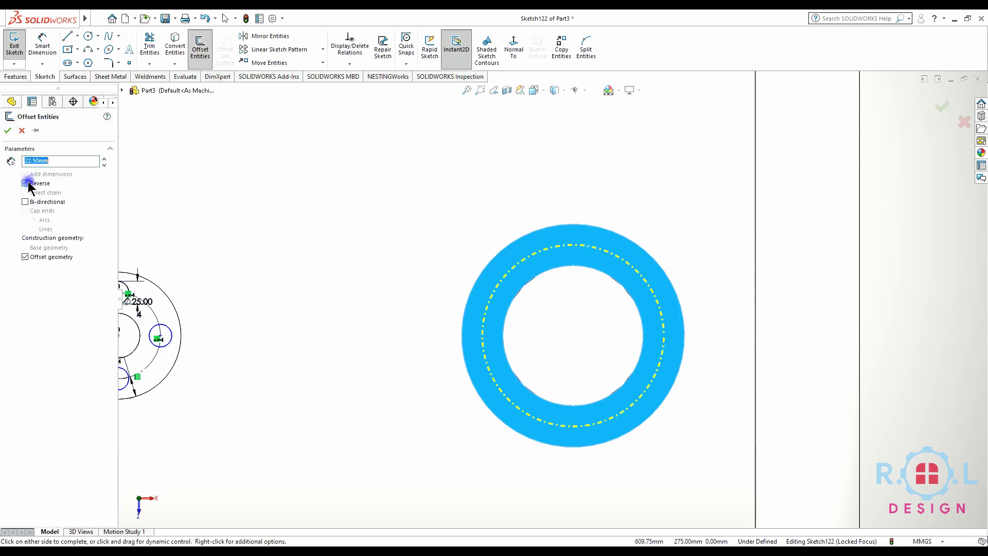
click(9, 131)
Draw a small hole circle on top of the offset circle, sized 26 mm diameter.
click(89, 37)
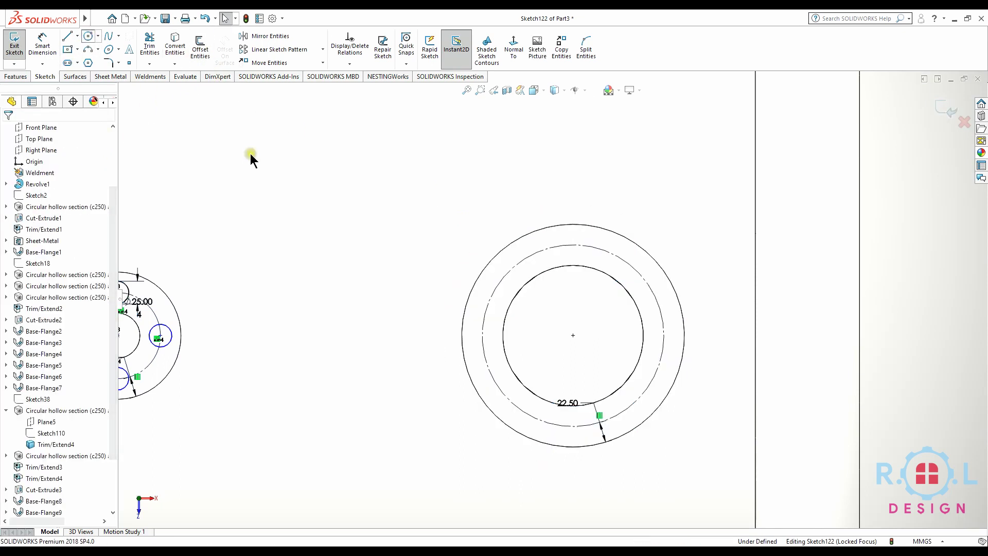
click(574, 245)
scroll(579, 232, up, 3)
right_drag(558, 267, 548, 246)
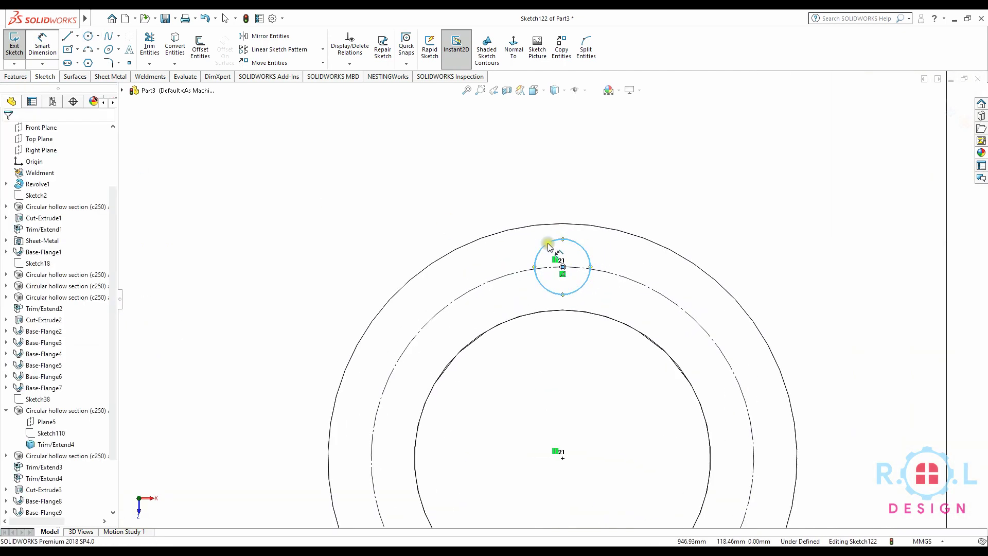
click(584, 292)
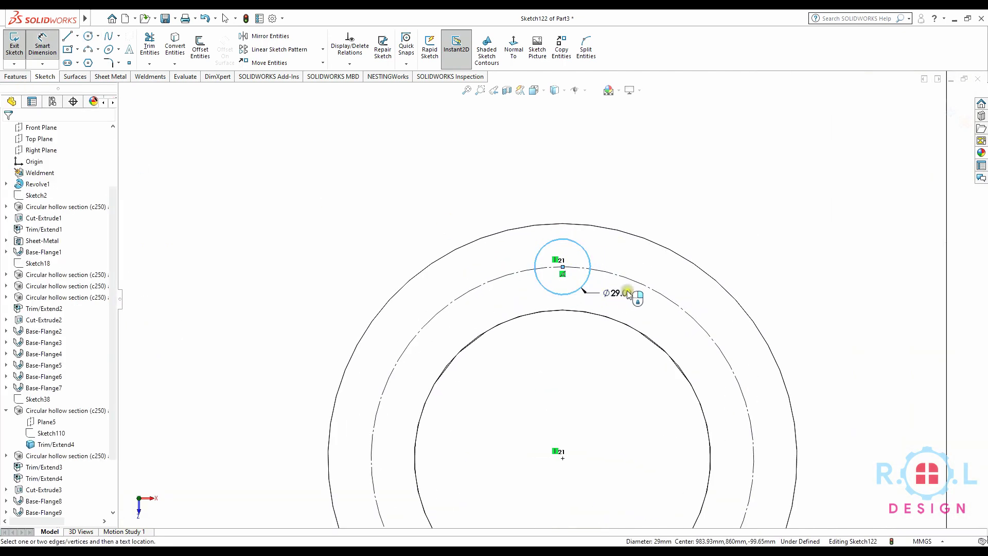
click(627, 293)
text(26)
key(Return)
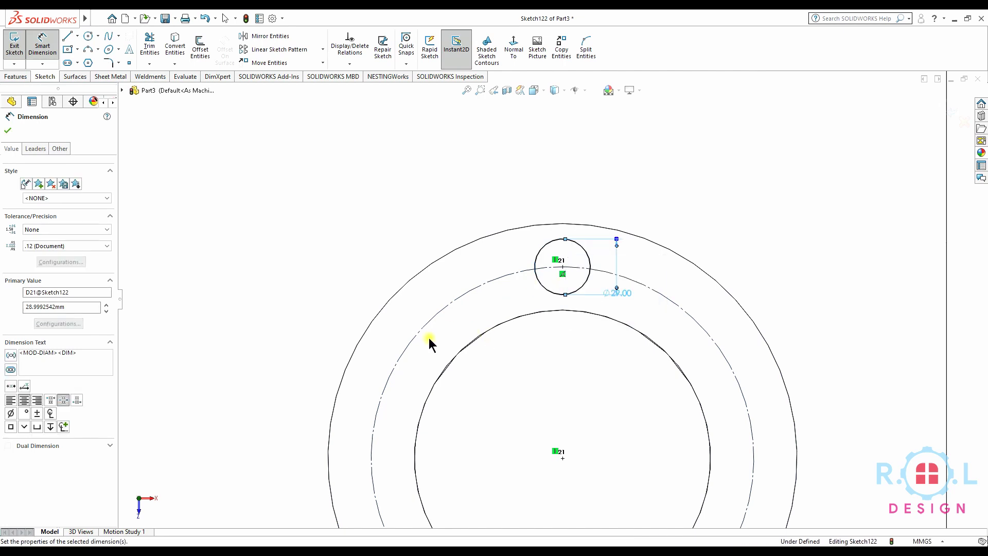
Circular-pattern the hole 4 times over 360° around the right nozzle opening's centre.
click(323, 49)
click(315, 77)
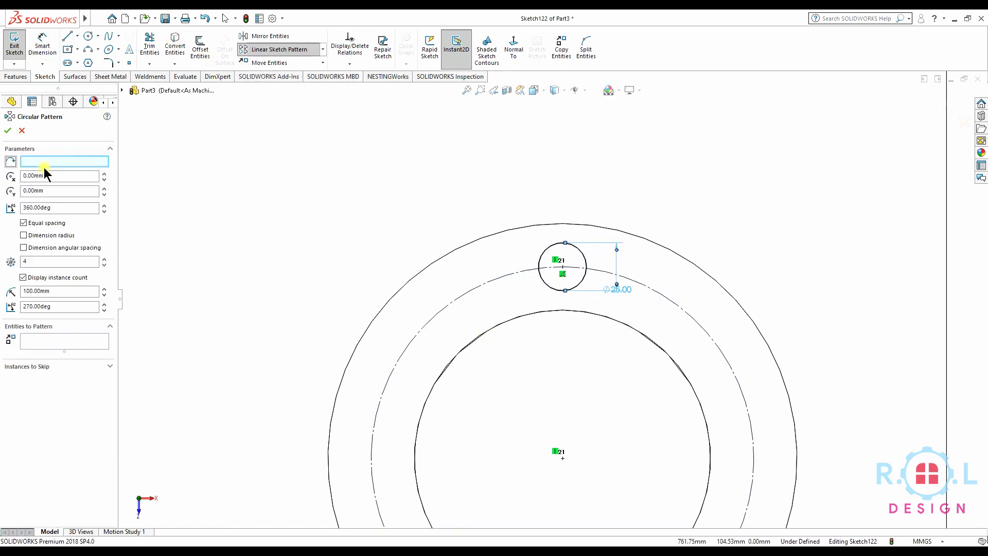
click(580, 284)
scroll(555, 359, up, 3)
scroll(376, 386, up, 3)
scroll(255, 383, up, 3)
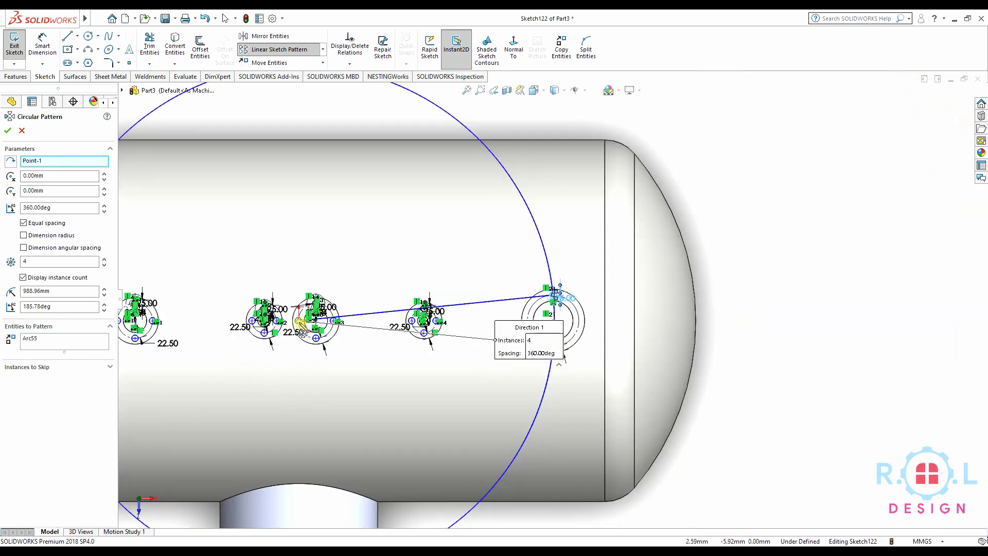
scroll(573, 330, down, 2)
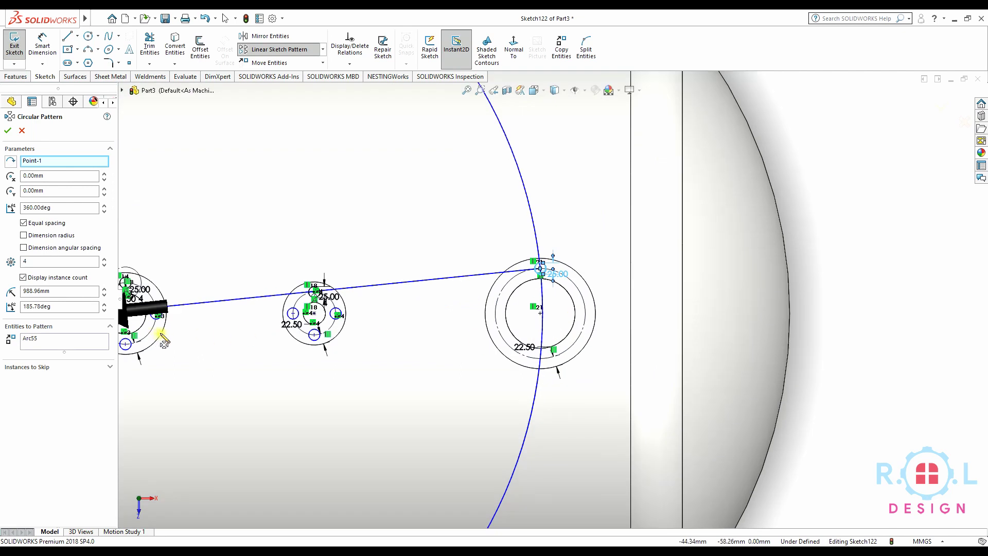
scroll(198, 334, down, 2)
scroll(469, 263, down, 1)
scroll(469, 265, down, 3)
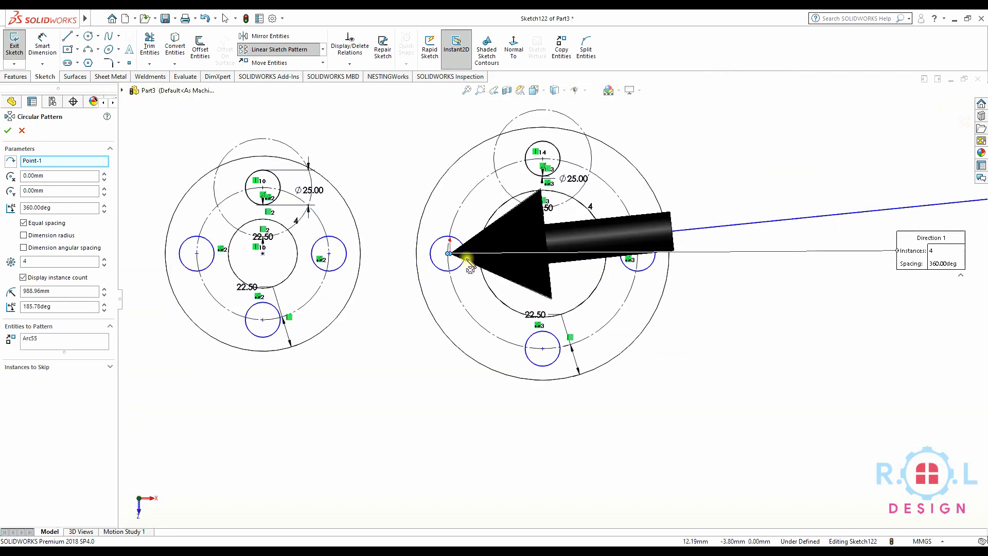
scroll(813, 310, up, 2)
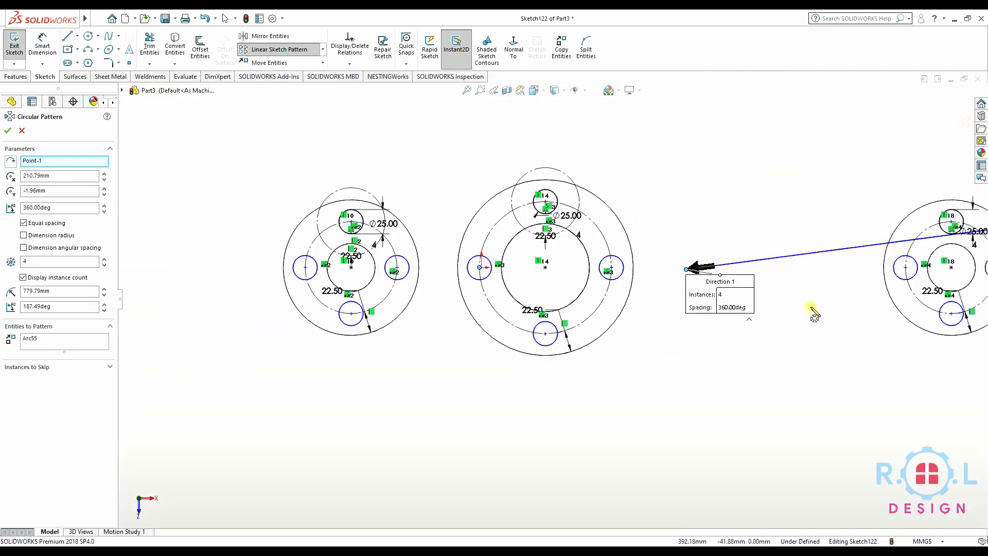
scroll(859, 311, up, 3)
scroll(804, 309, down, 2)
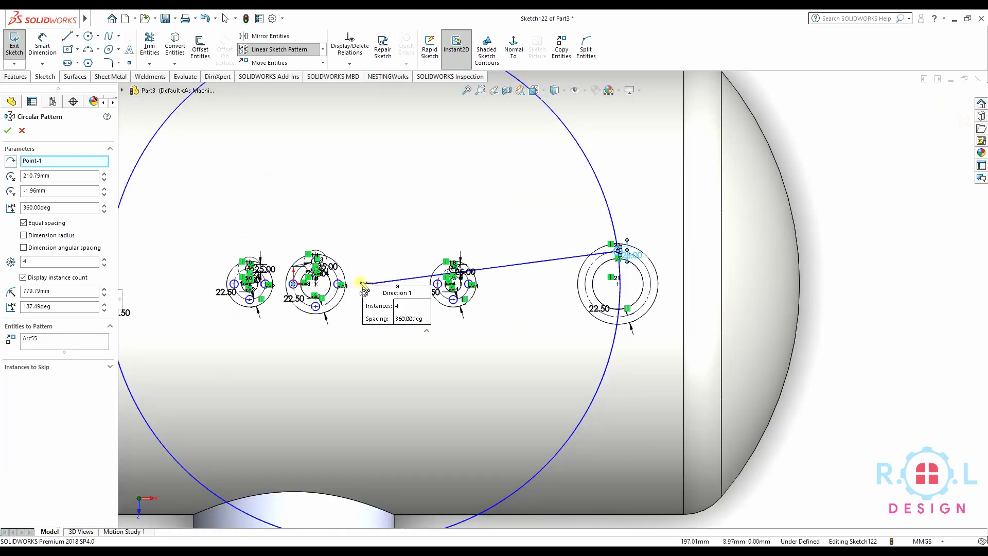
drag(364, 285, 617, 283)
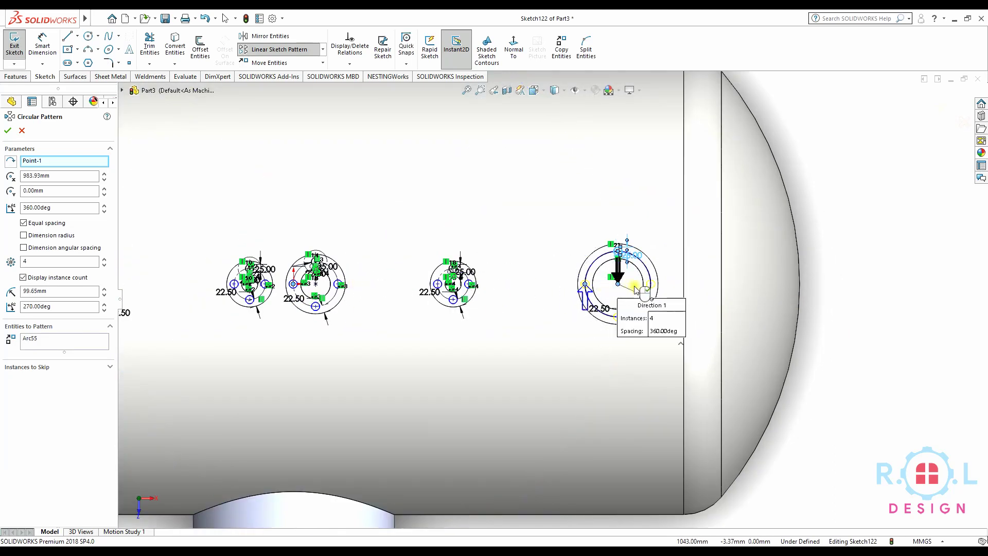
scroll(634, 291, down, 3)
click(10, 131)
scroll(271, 320, up, 3)
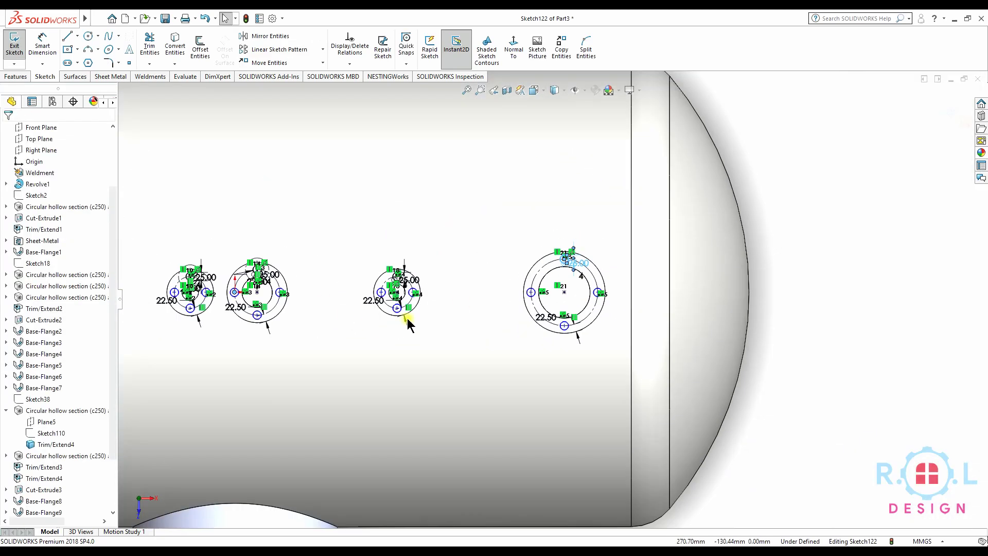
scroll(397, 326, up, 3)
mouse_move(345, 327)
middle_down()
mouse_move(401, 195)
mouse_move(400, 307)
middle_up()
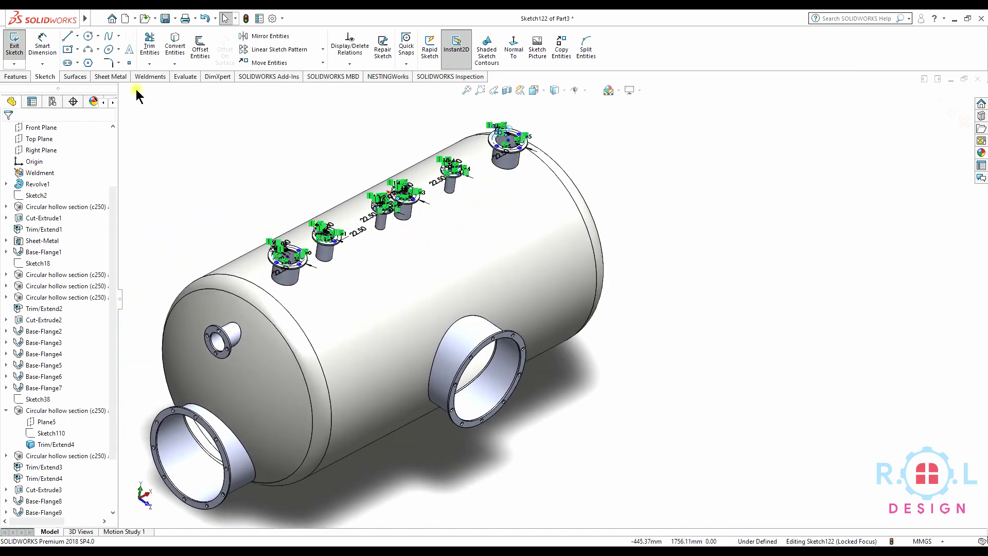
Extrude-cut the bolt-hole sketch Blind 71 mm through all top nozzle flanges.
click(21, 76)
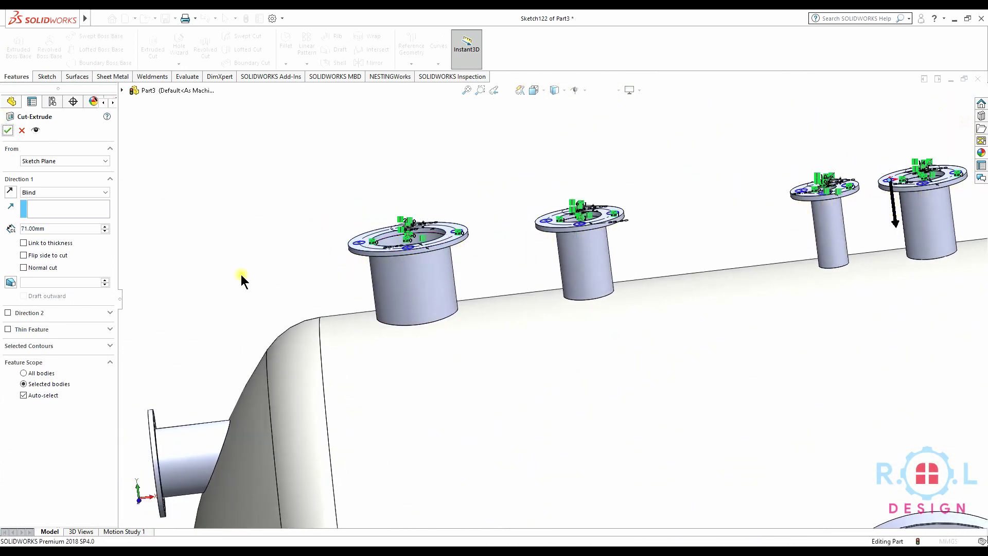
key(Return)
mouse_move(545, 370)
middle_down()
mouse_move(577, 387)
mouse_move(677, 382)
mouse_move(594, 328)
mouse_move(586, 383)
mouse_move(591, 351)
mouse_move(644, 352)
mouse_move(527, 364)
mouse_move(564, 379)
mouse_move(457, 375)
mouse_move(503, 318)
middle_up()
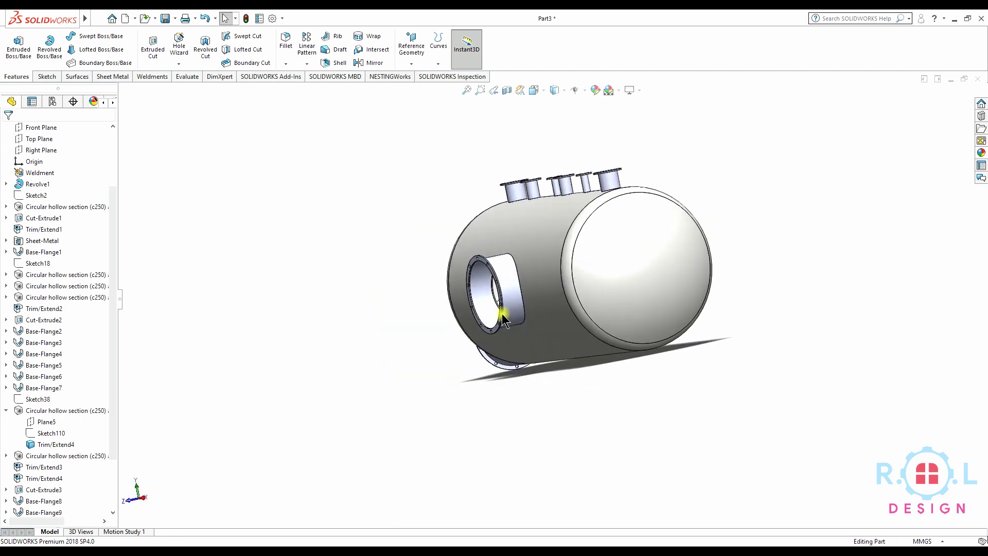
scroll(507, 317, down, 3)
scroll(525, 319, down, 3)
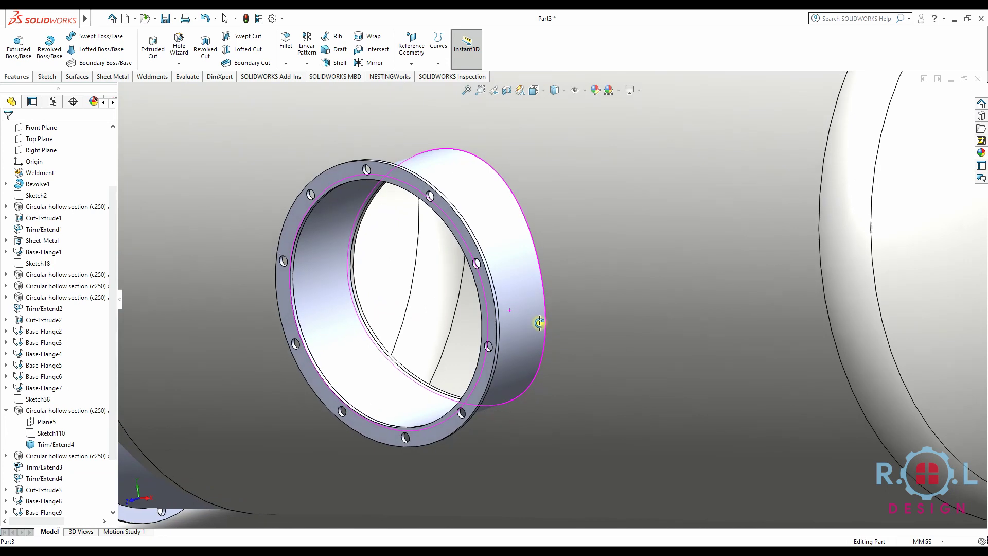
Create Plane7 offset 100 mm from the manway flange face, with the offset flipped.
mouse_move(539, 323)
middle_down()
mouse_move(551, 316)
mouse_move(349, 266)
middle_up()
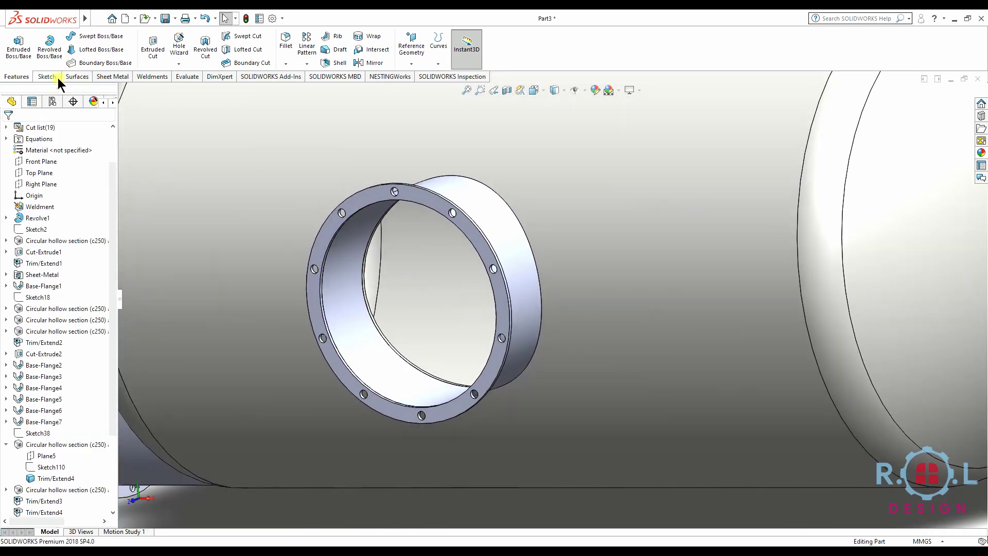
click(414, 43)
click(419, 77)
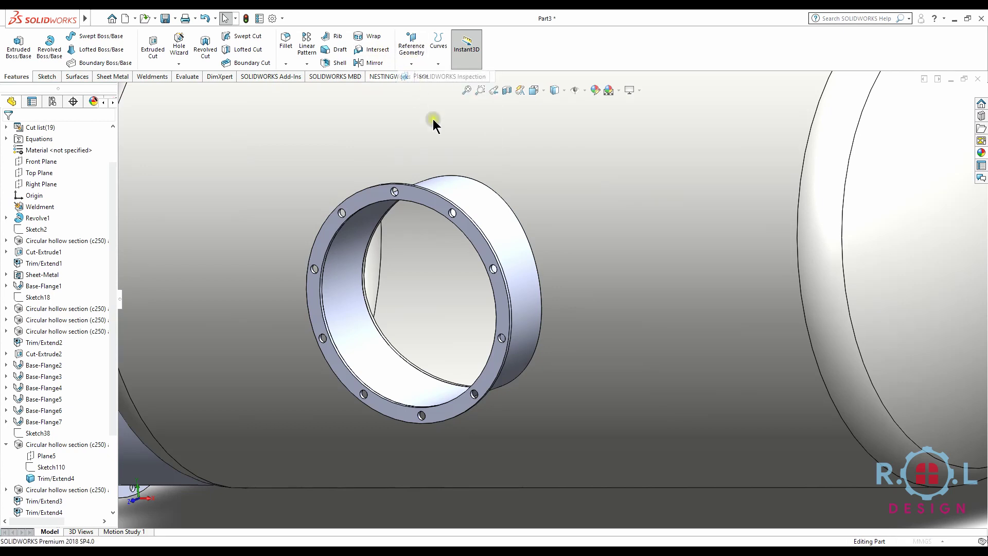
click(472, 234)
mouse_move(506, 335)
middle_down()
mouse_move(481, 326)
mouse_move(426, 355)
middle_up()
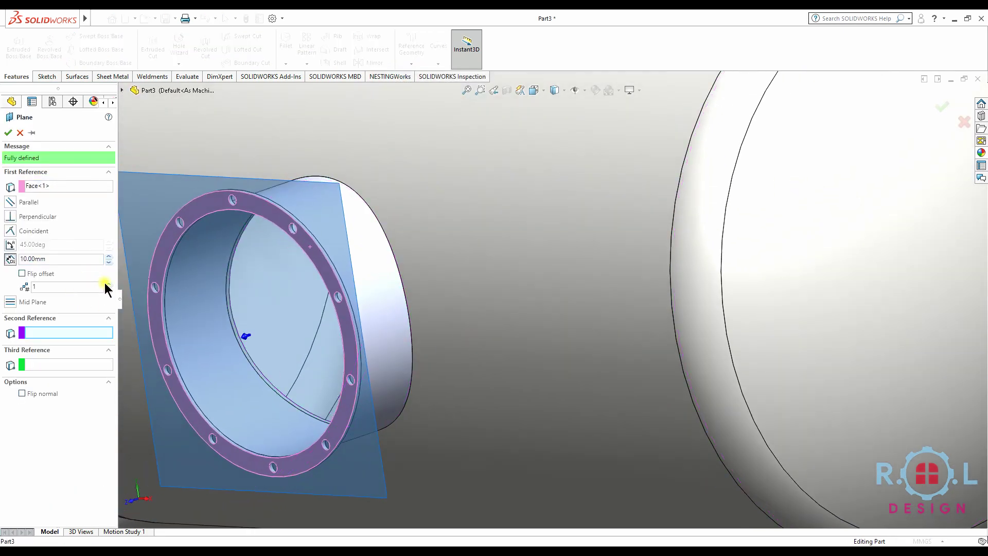
click(109, 256)
click(109, 255)
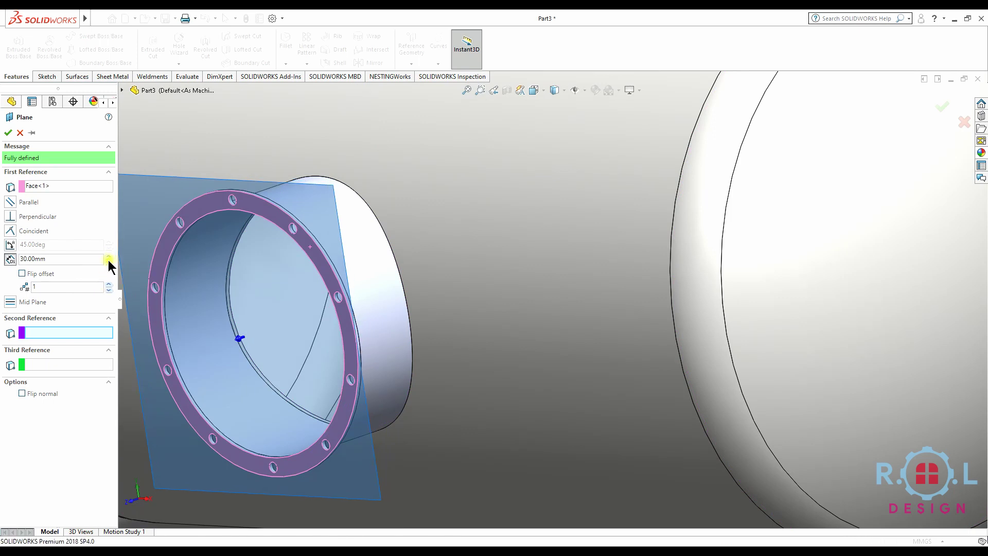
click(108, 261)
click(108, 262)
click(109, 262)
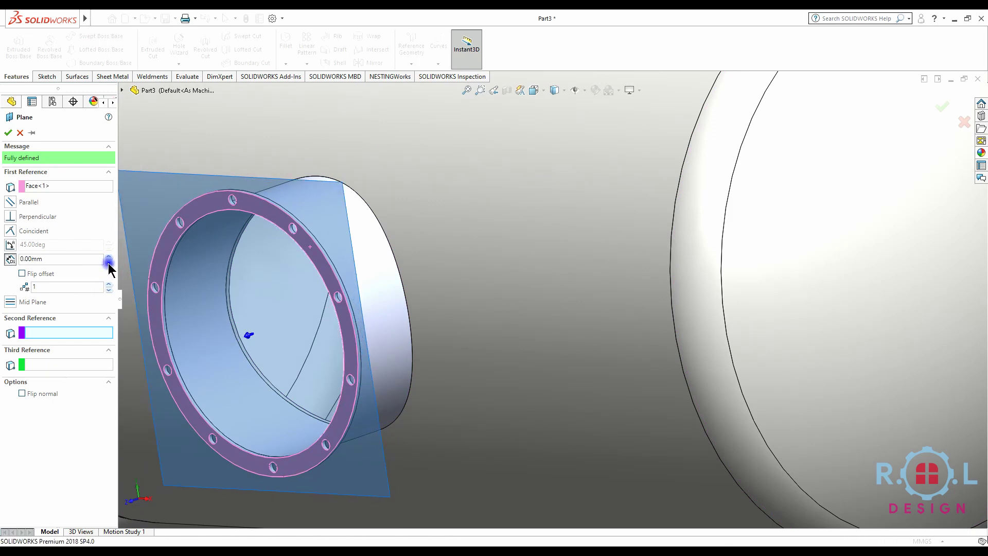
click(22, 274)
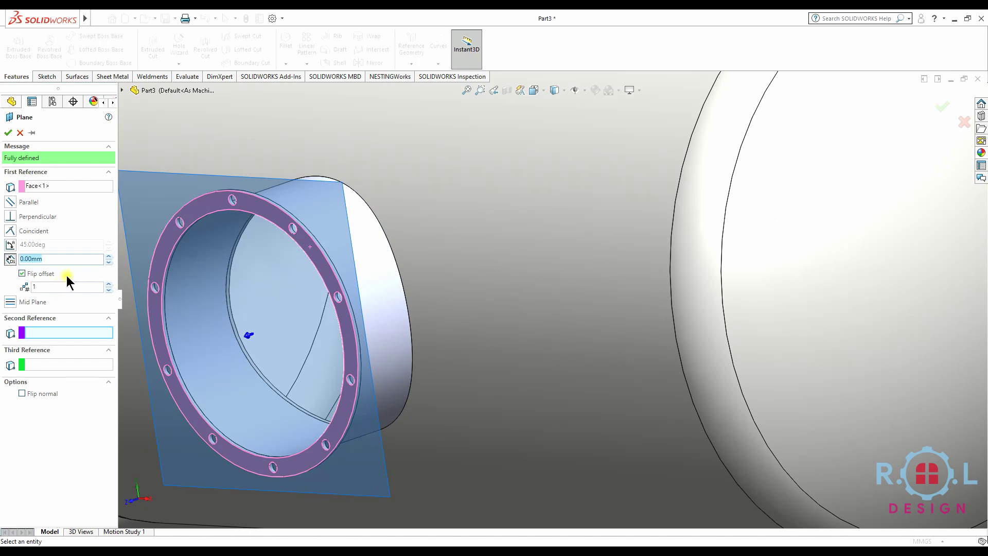
click(109, 255)
click(109, 256)
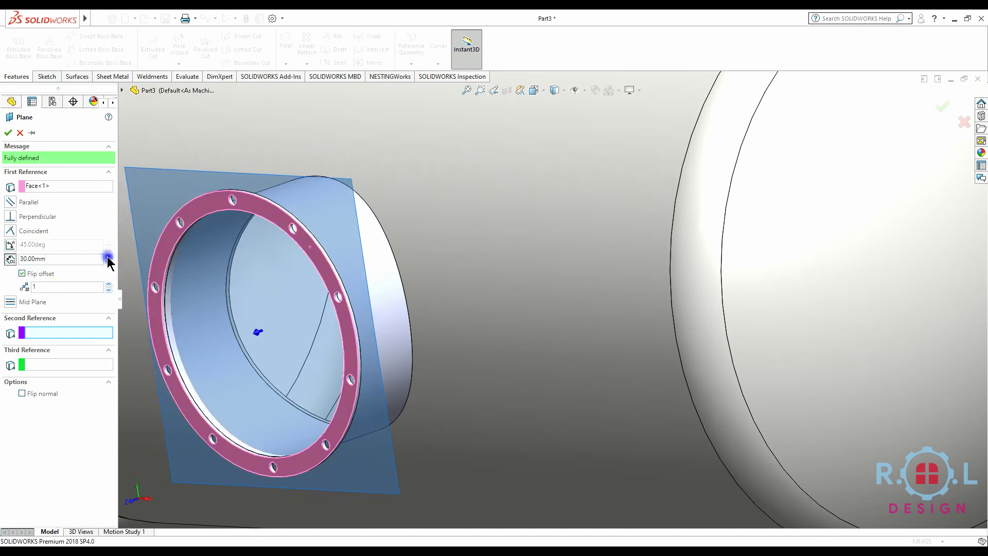
click(109, 256)
mouse_move(453, 385)
middle_down()
mouse_move(404, 388)
mouse_move(186, 327)
middle_up()
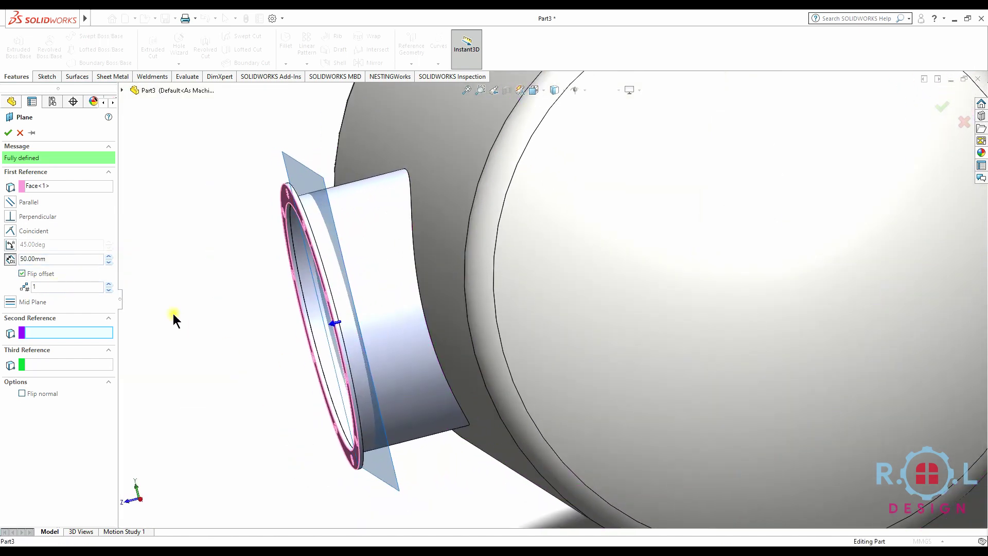
click(108, 255)
click(108, 256)
click(108, 256)
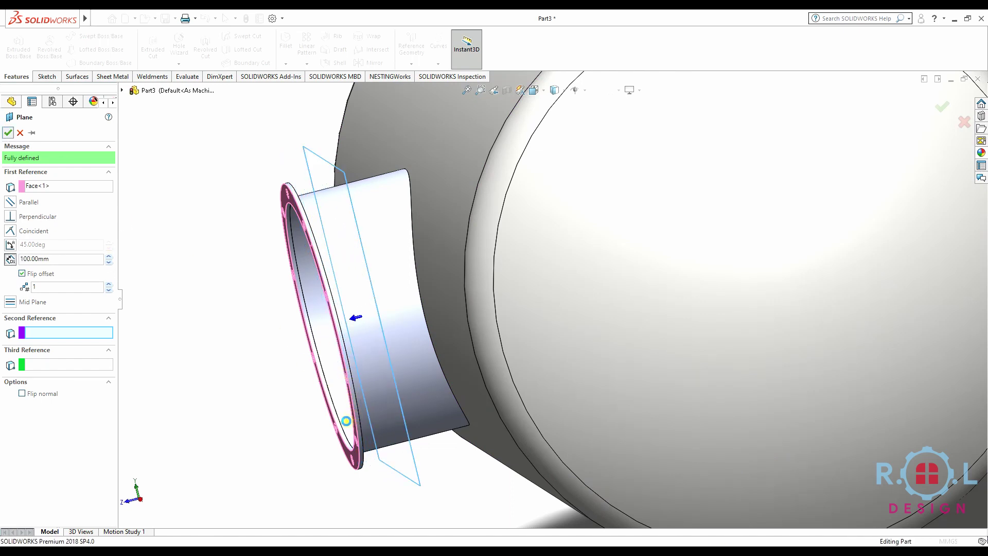
key(Return)
Start a new sketch on Plane7.
mouse_move(381, 421)
middle_down()
mouse_move(579, 366)
mouse_move(573, 406)
mouse_move(618, 407)
middle_up()
click(621, 408)
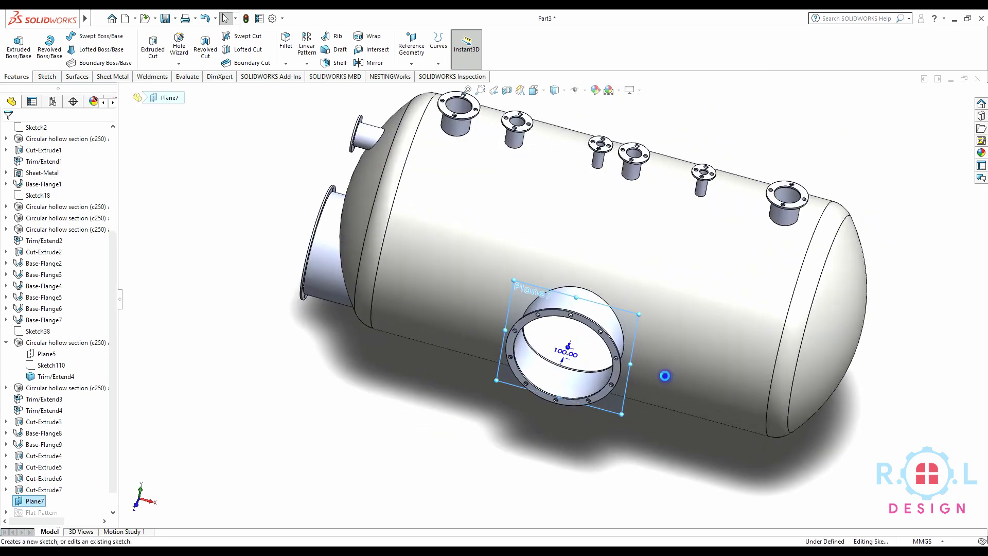
click(664, 376)
Viewing Plane7 normal-to, draw horizontal, vertical and horizontal lines out from the flange edge.
scroll(594, 313, down, 3)
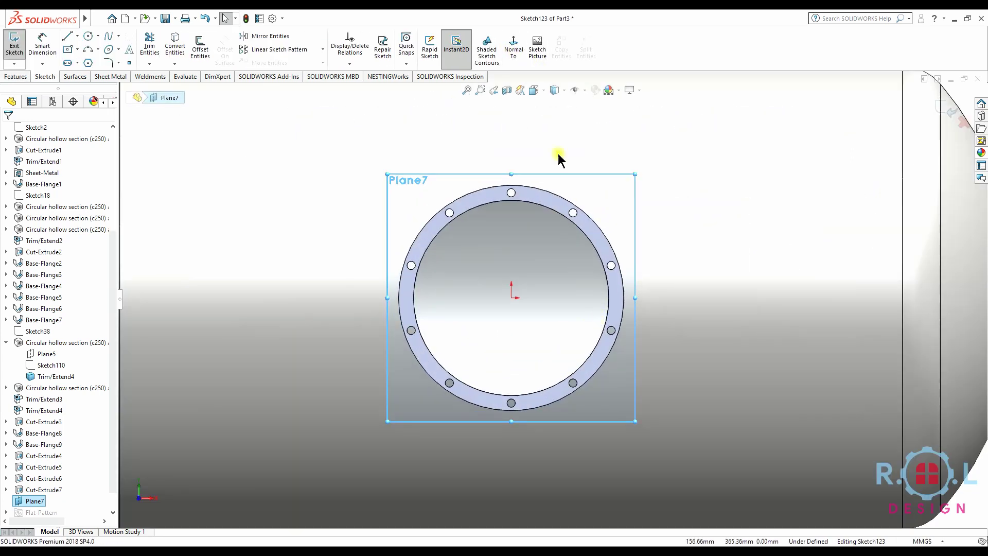
key(f)
click(543, 94)
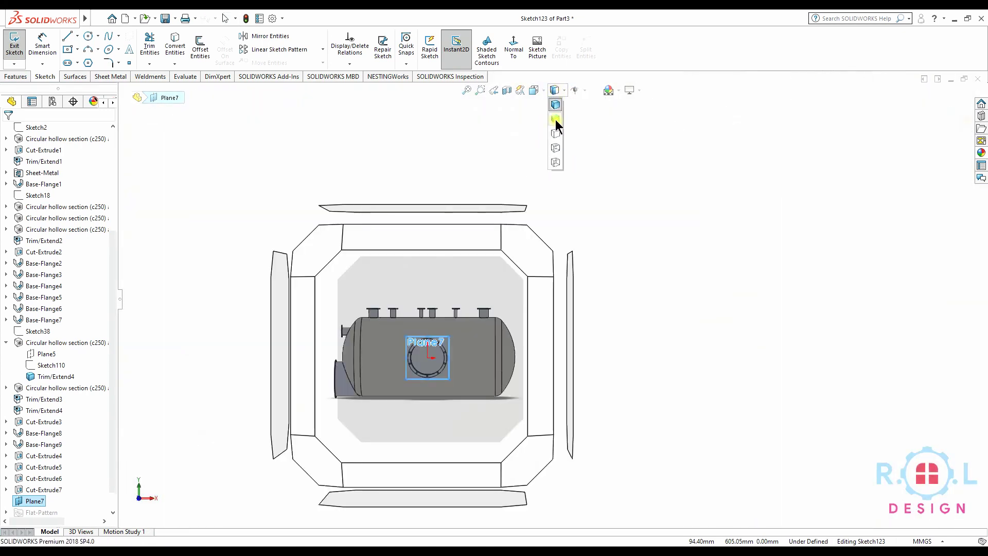
click(554, 154)
scroll(624, 312, down, 1)
scroll(695, 331, up, 1)
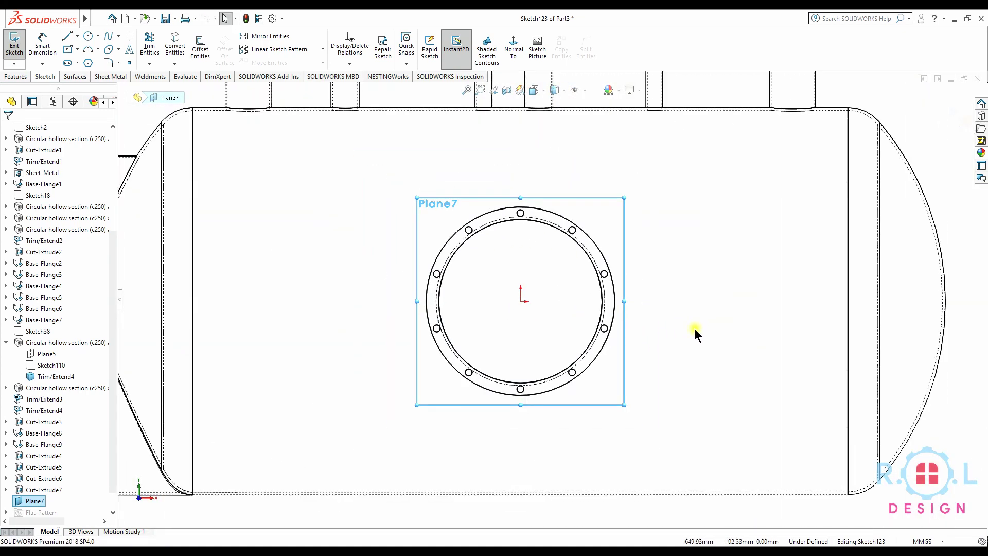
scroll(560, 298, down, 2)
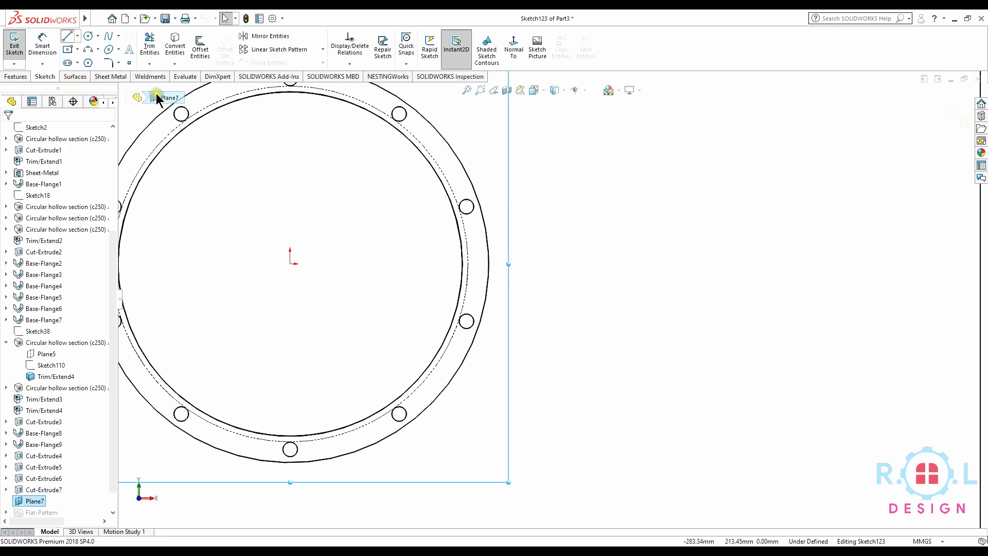
key(l)
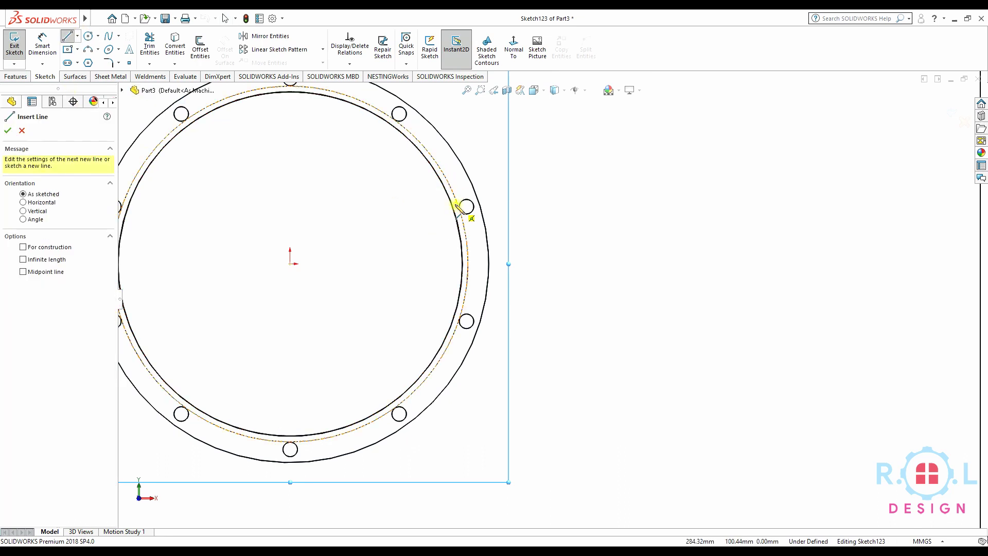
click(452, 191)
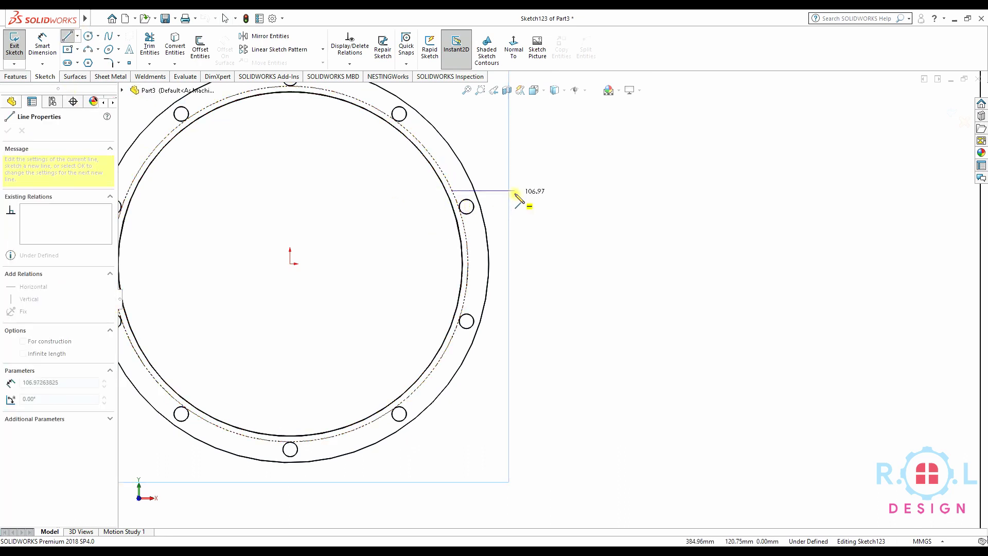
click(515, 191)
click(514, 326)
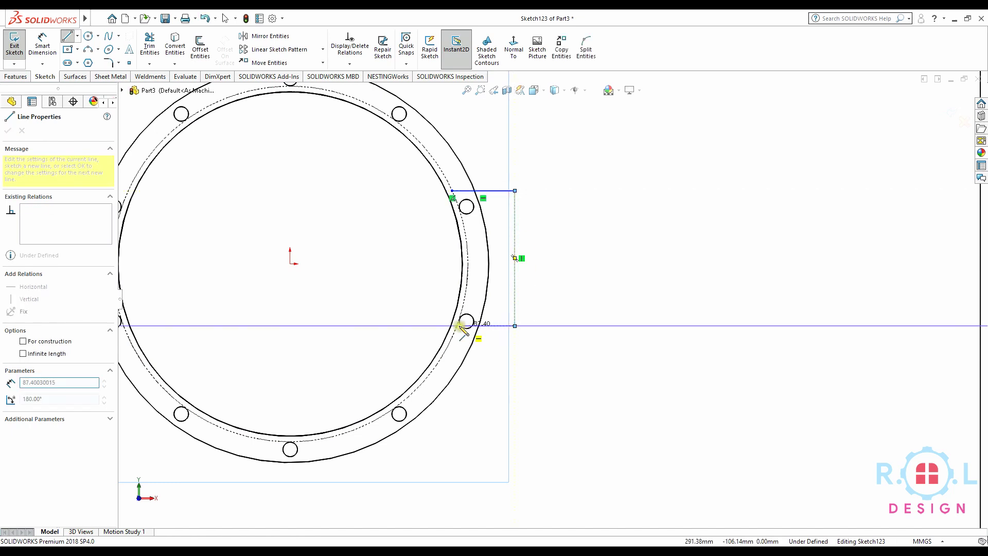
click(457, 325)
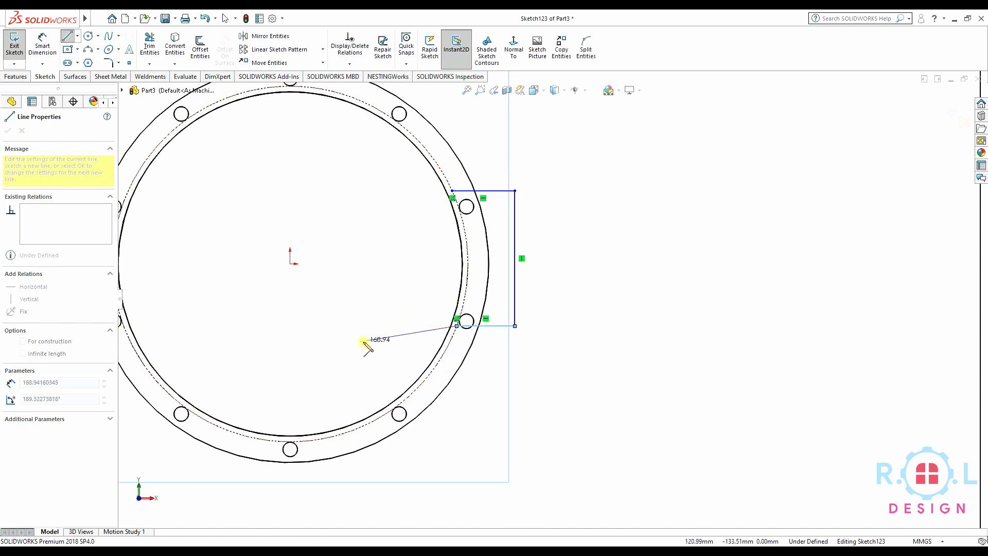
key(Escape)
Add a Midpoint relation between the origin and the vertical line, then undo it.
click(290, 264)
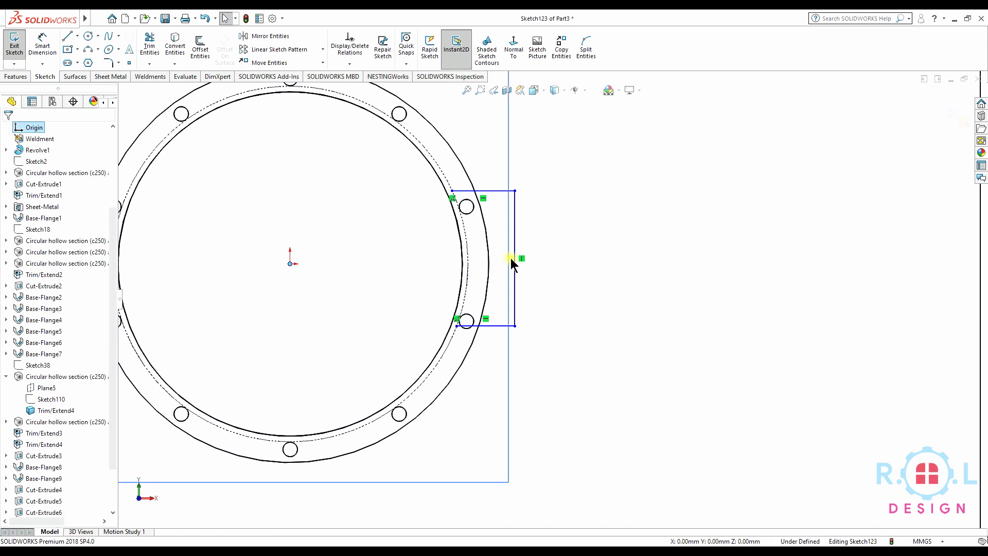
ctrl+click(514, 266)
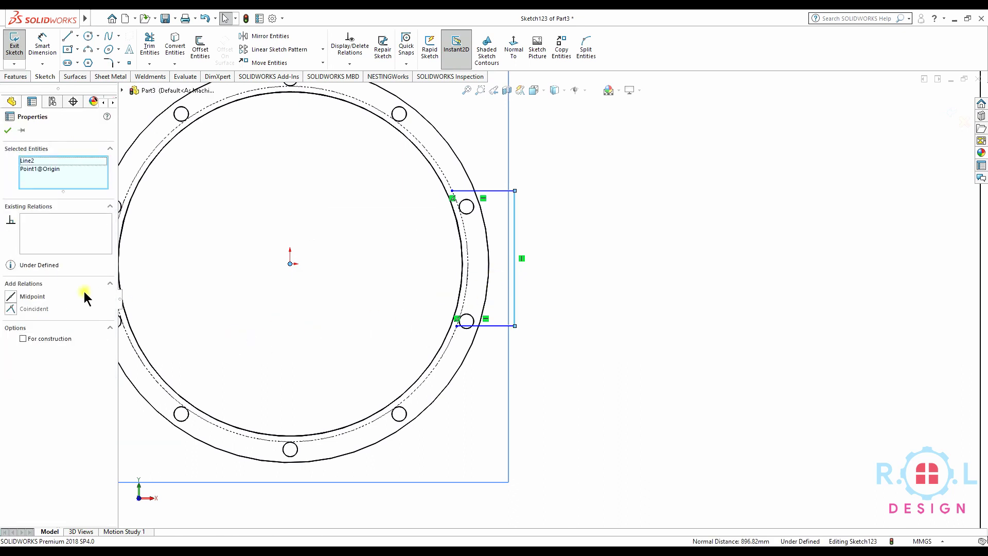
click(10, 297)
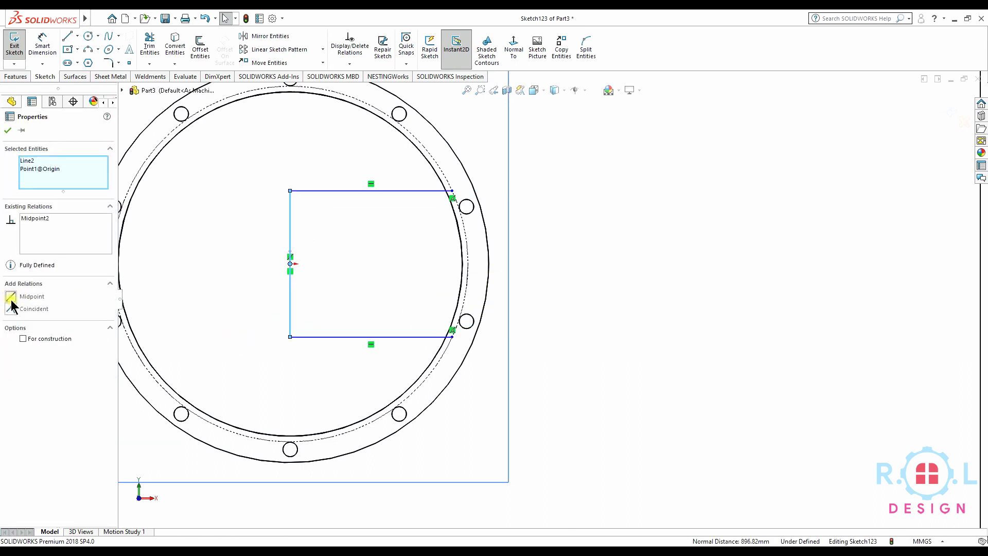
key(ctrl+z)
click(8, 132)
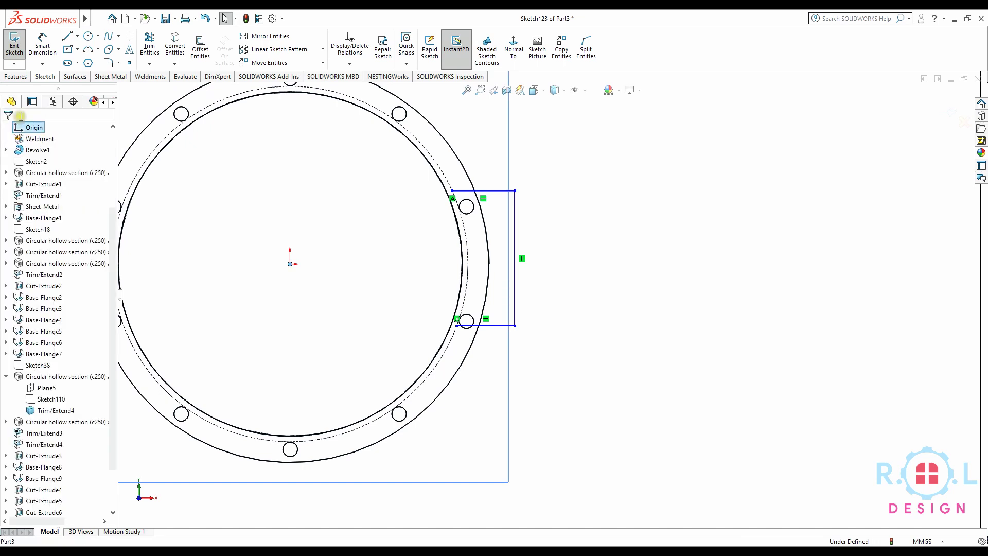
click(77, 36)
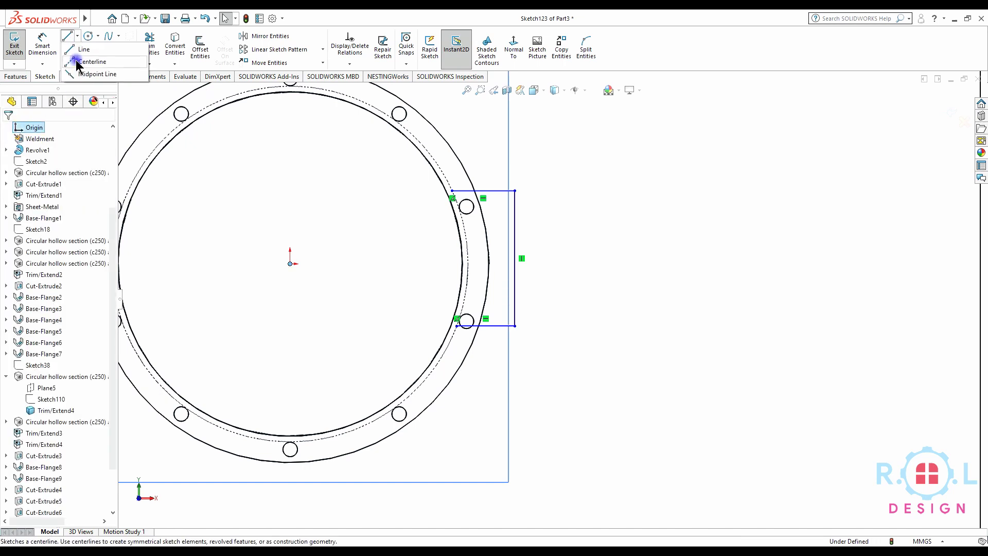
Add a horizontal centerline from the origin and make the top and bottom lines symmetric about it.
click(90, 61)
click(289, 264)
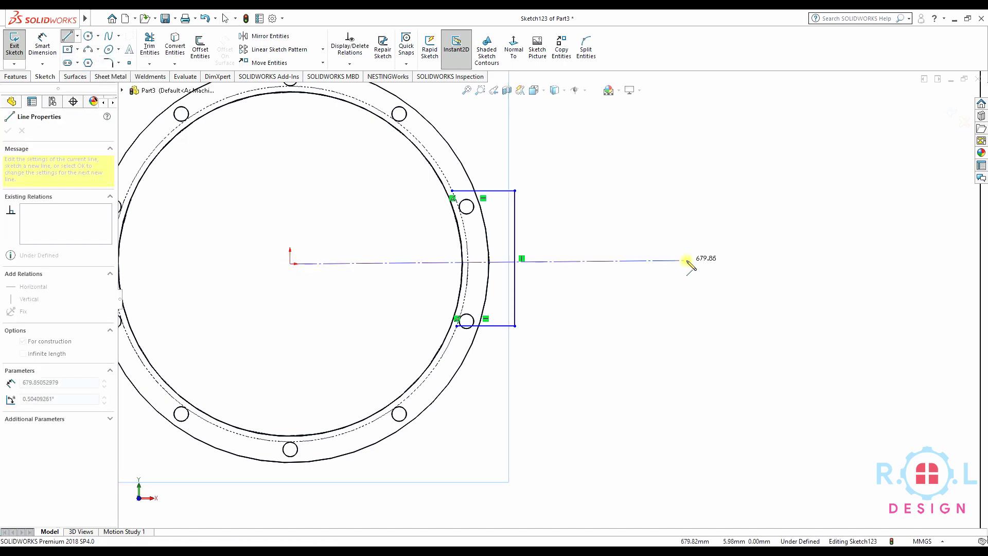
double_click(696, 264)
key(Escape)
click(501, 191)
ctrl+click(493, 325)
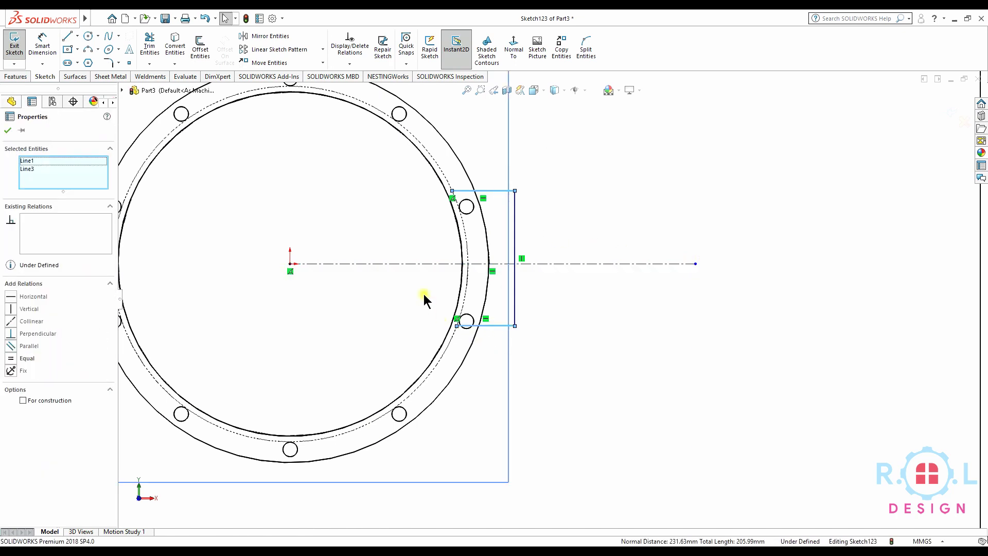
ctrl+click(416, 265)
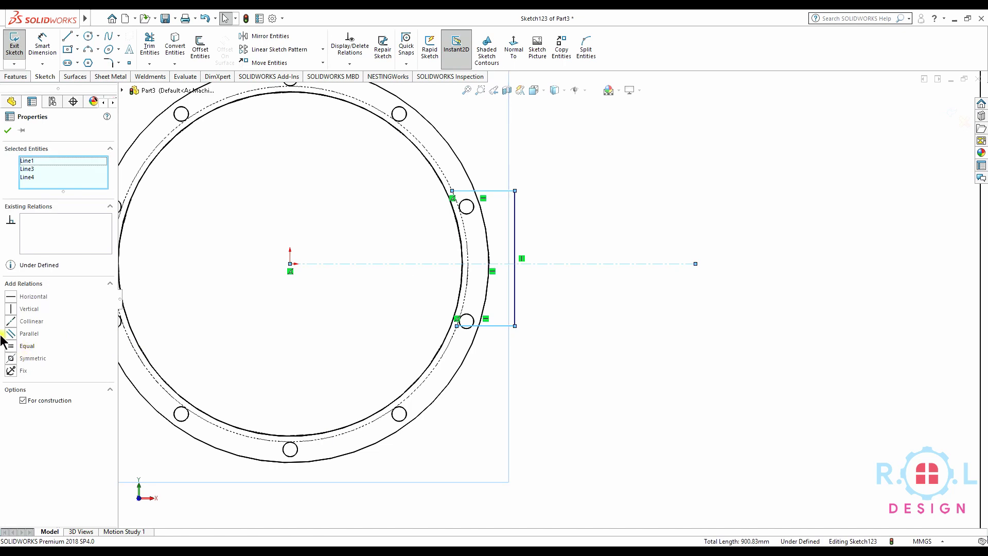
click(11, 358)
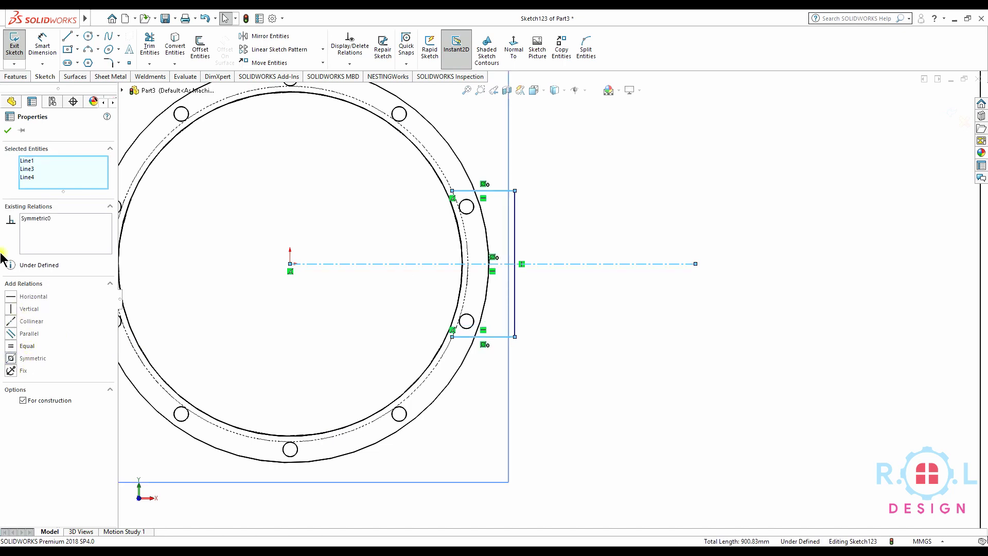
click(8, 131)
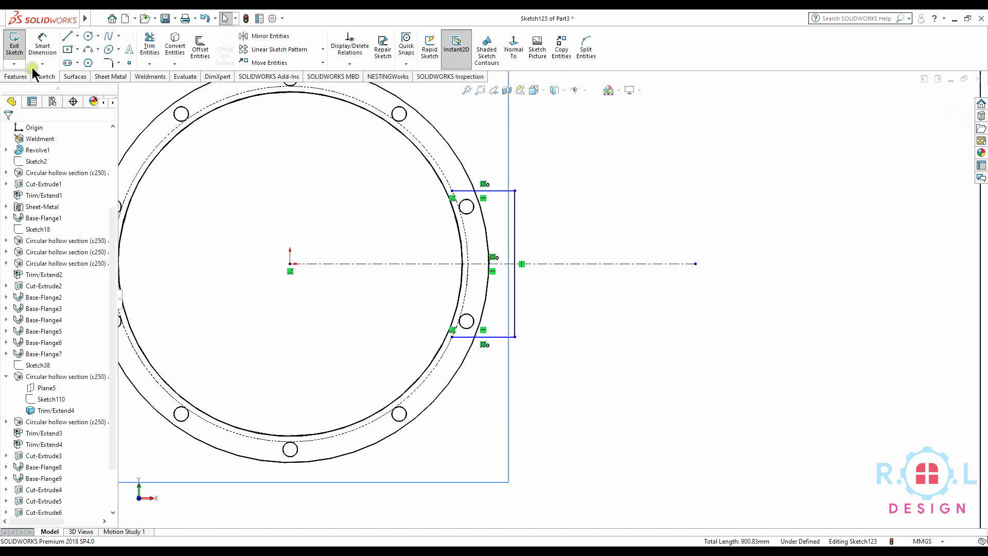
Dimension the outline 150 mm wide and 250 mm tall.
click(493, 193)
click(497, 158)
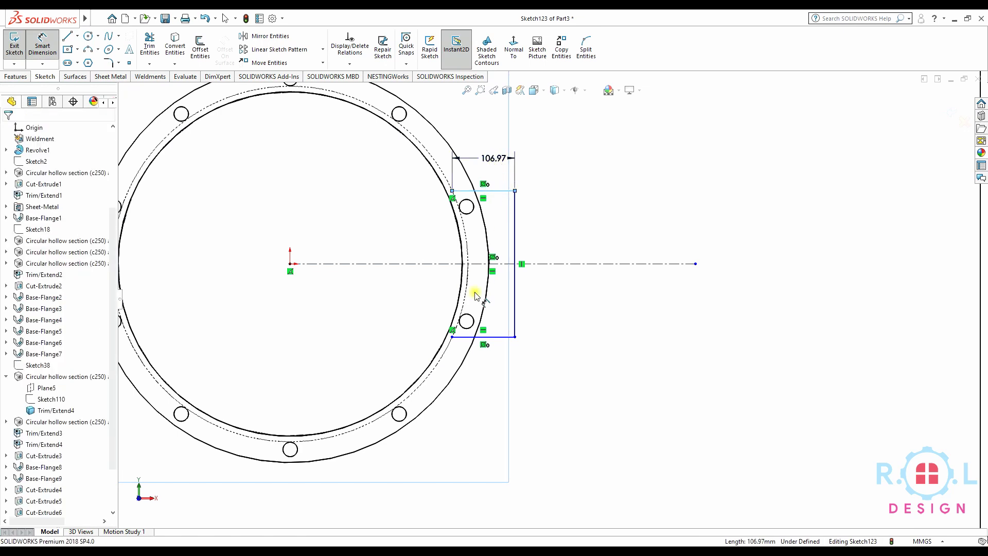
text(150)
key(Return)
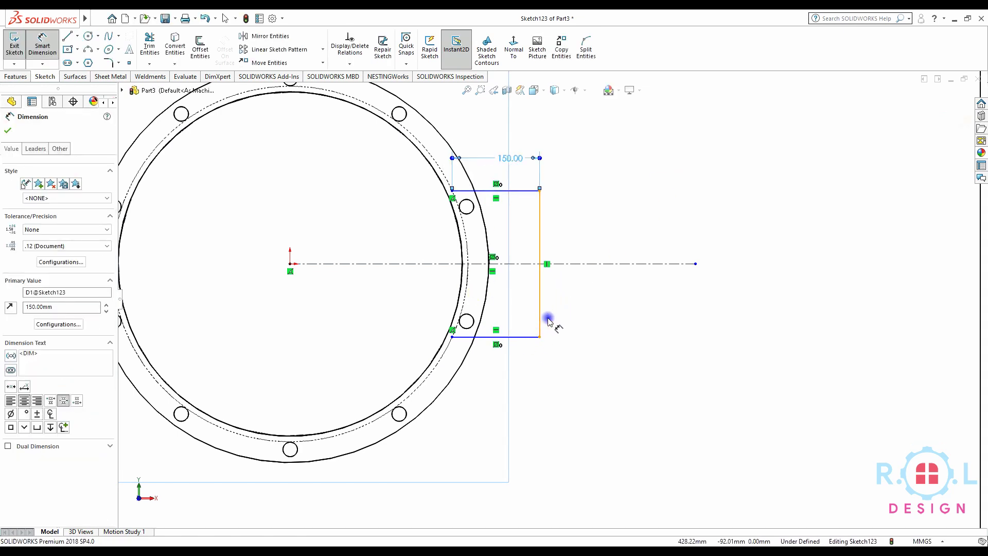
click(539, 321)
click(587, 308)
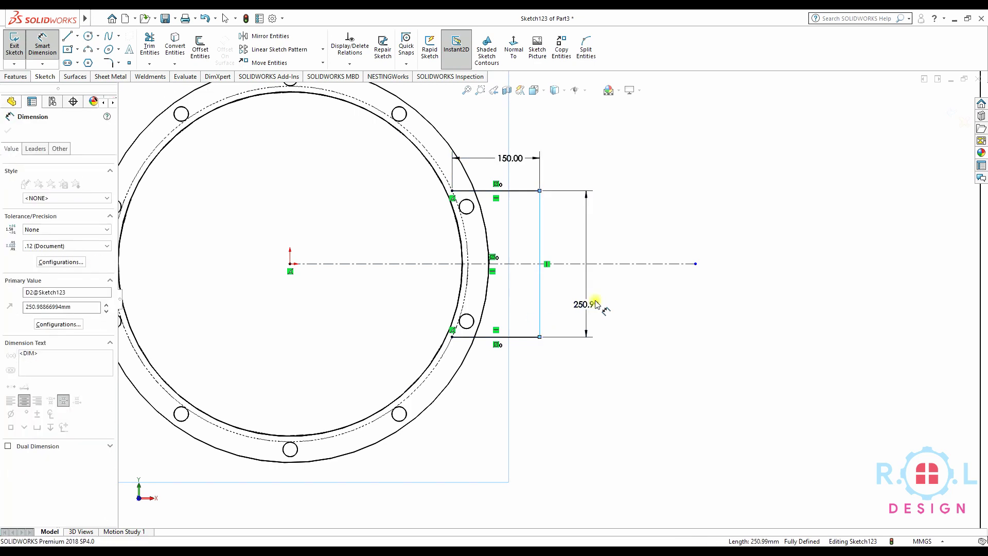
text(25)
key(Return)
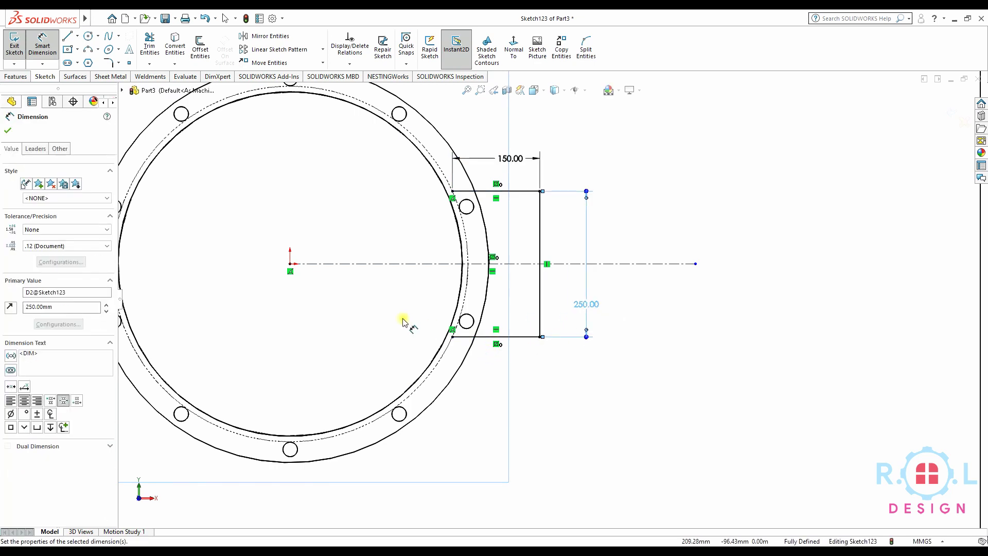
click(7, 133)
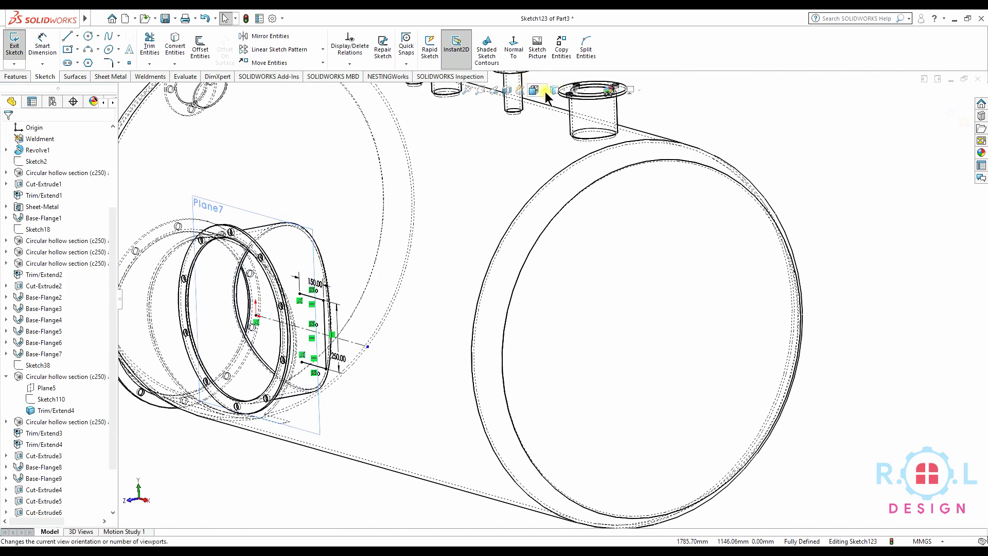
Switch the display style to Shaded With Edges.
click(544, 91)
click(554, 103)
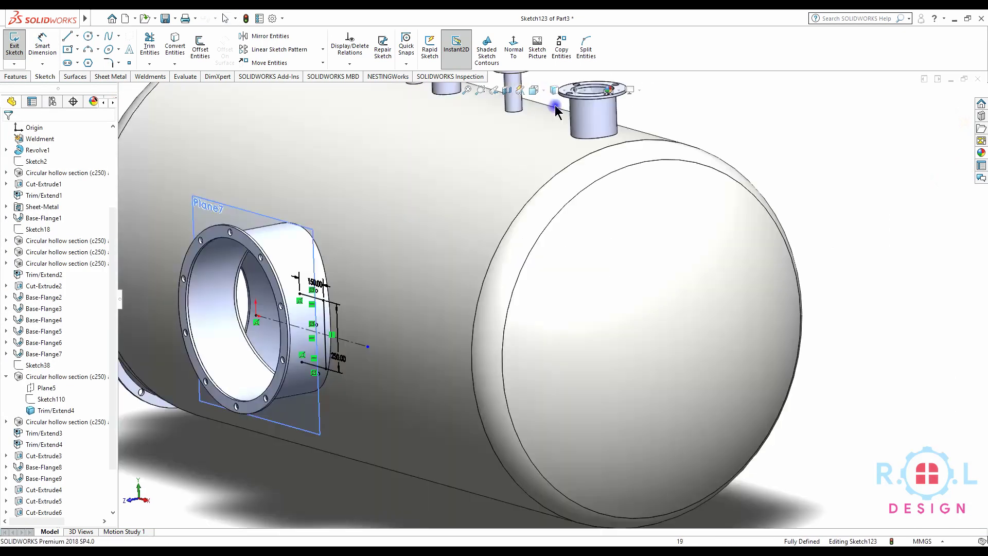
scroll(290, 354, up, 2)
middle_drag(341, 353, 379, 352)
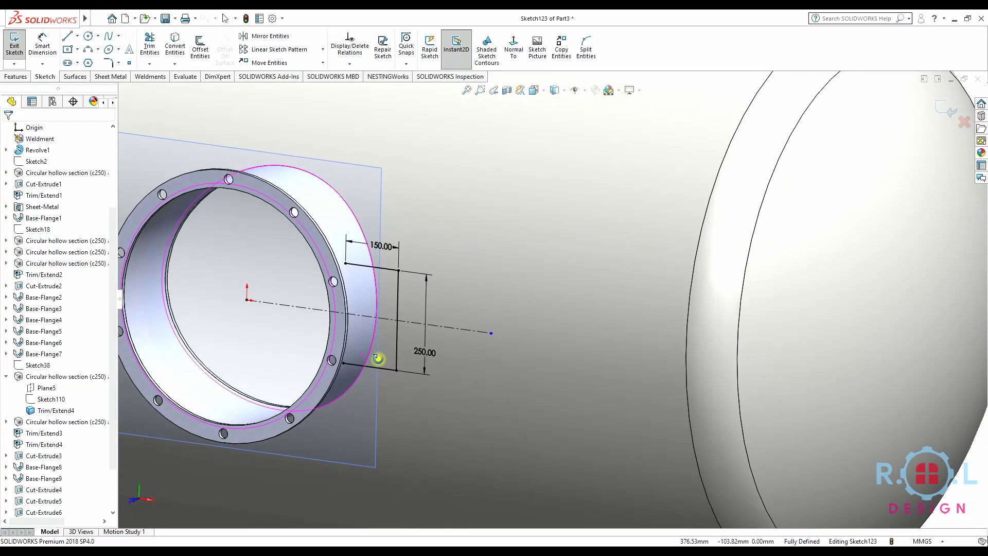
Create a sheet-metal Base Flange from the sketch, direction flipped, Blind 120 mm deep.
click(107, 77)
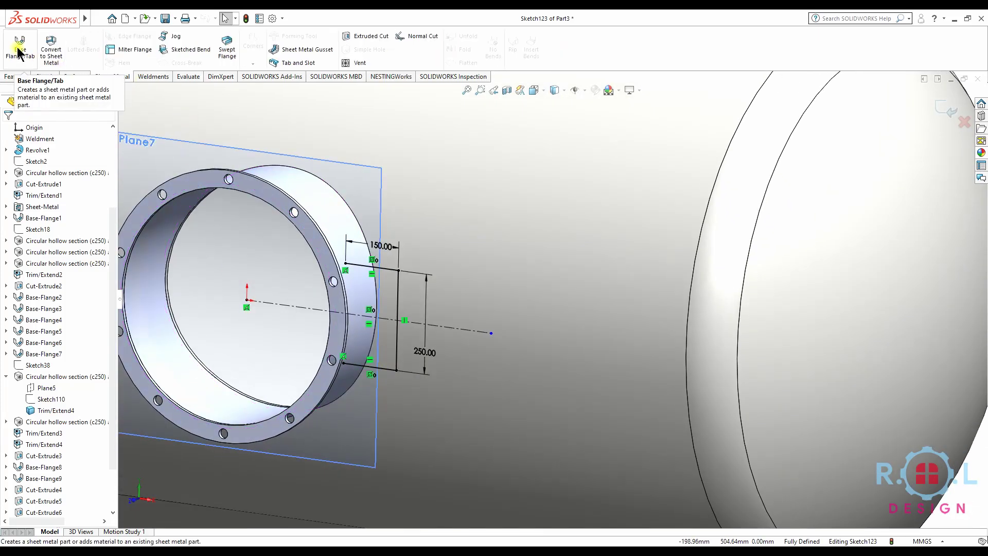
click(19, 51)
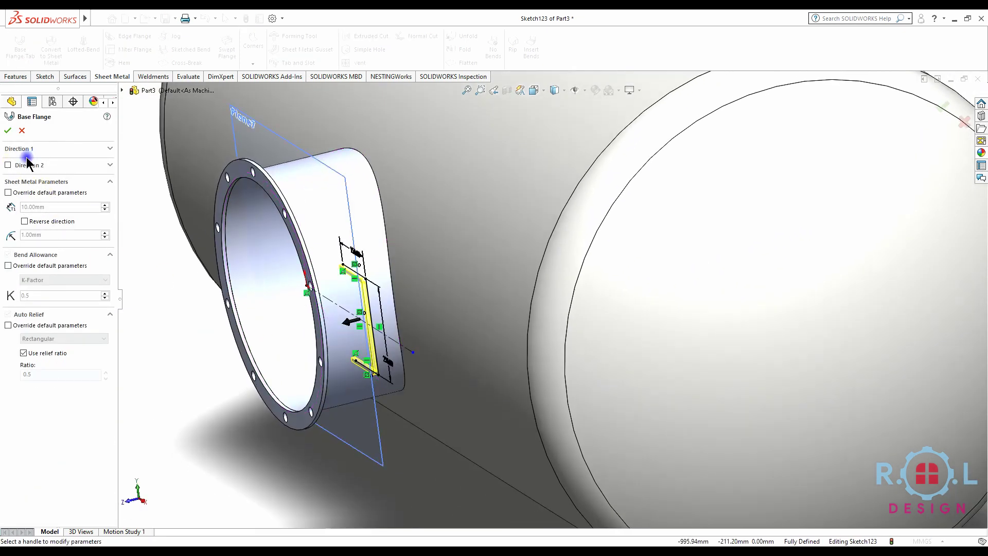
click(107, 149)
click(10, 162)
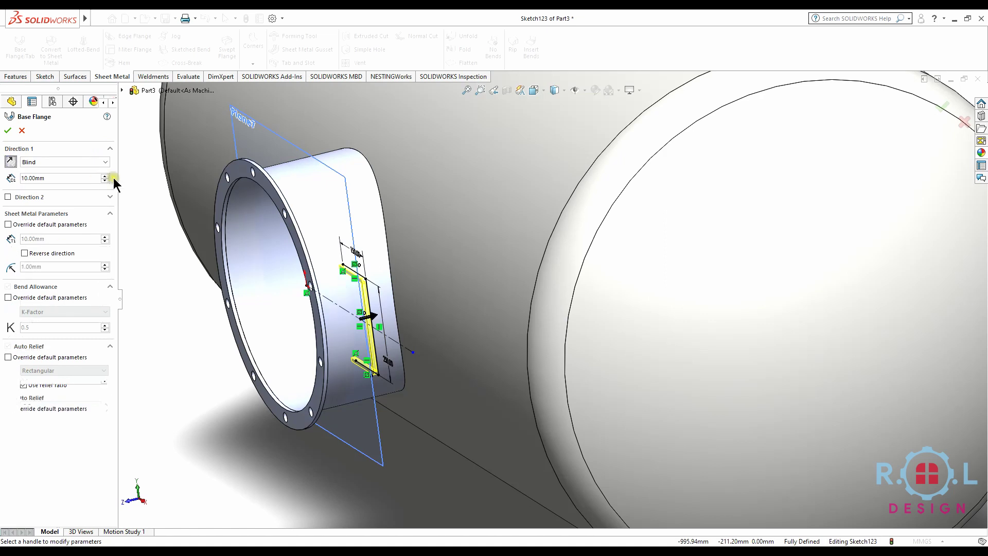
click(105, 176)
click(105, 175)
click(105, 176)
click(105, 175)
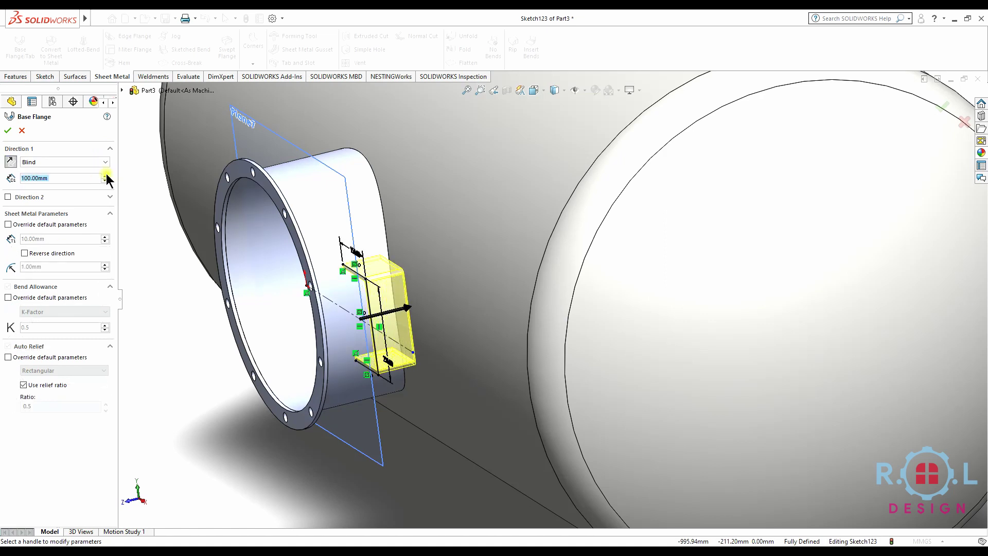
click(105, 175)
click(105, 175)
mouse_move(314, 314)
middle_down()
mouse_move(280, 341)
mouse_move(289, 348)
mouse_move(310, 299)
mouse_move(323, 298)
middle_up()
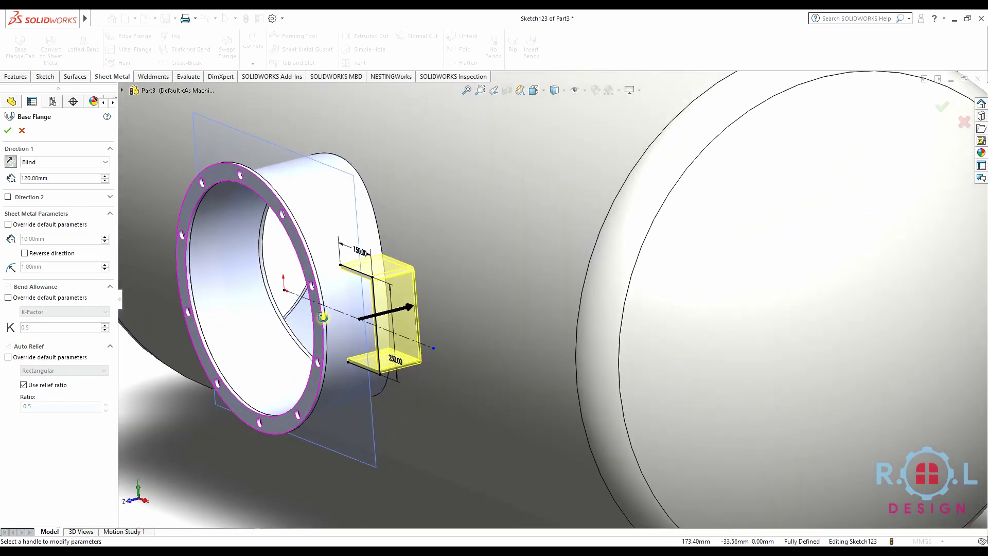
click(9, 131)
scroll(342, 427, down, 5)
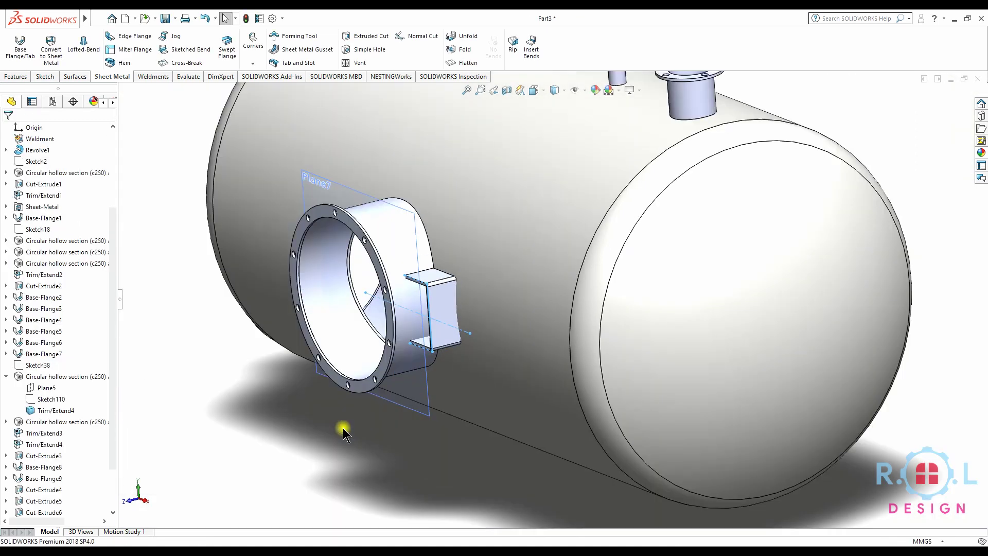
Check that Plane7's offset distance is still 100 mm.
click(34, 478)
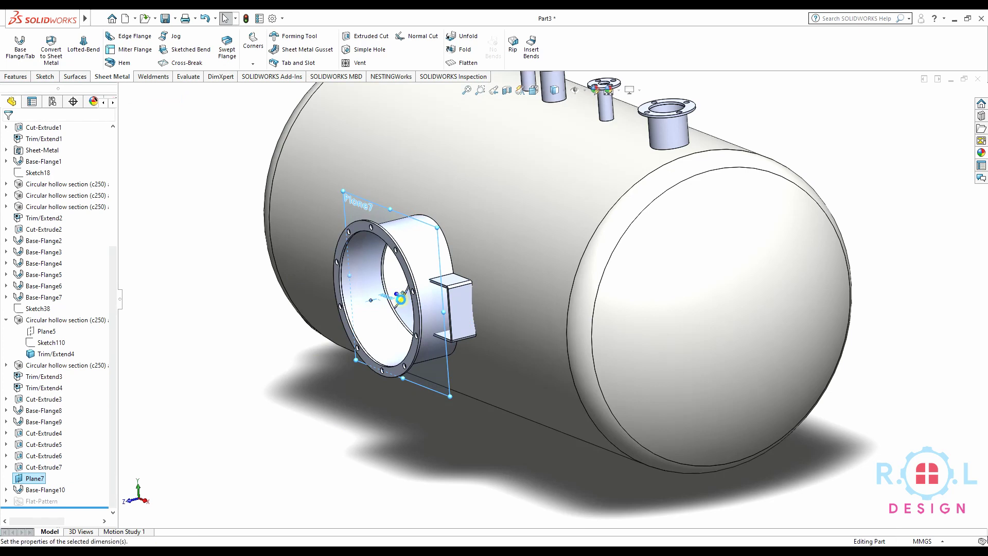
double_click(400, 298)
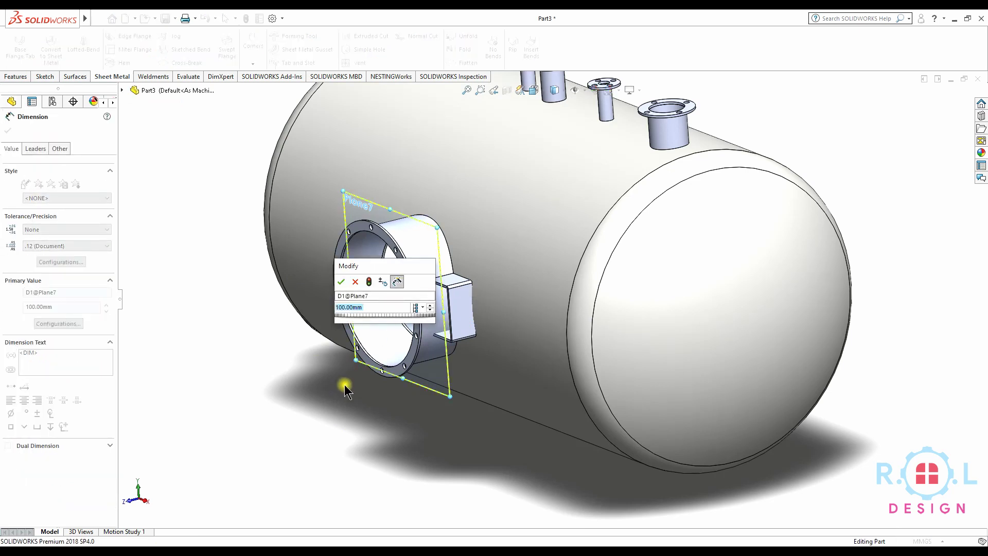
key(Return)
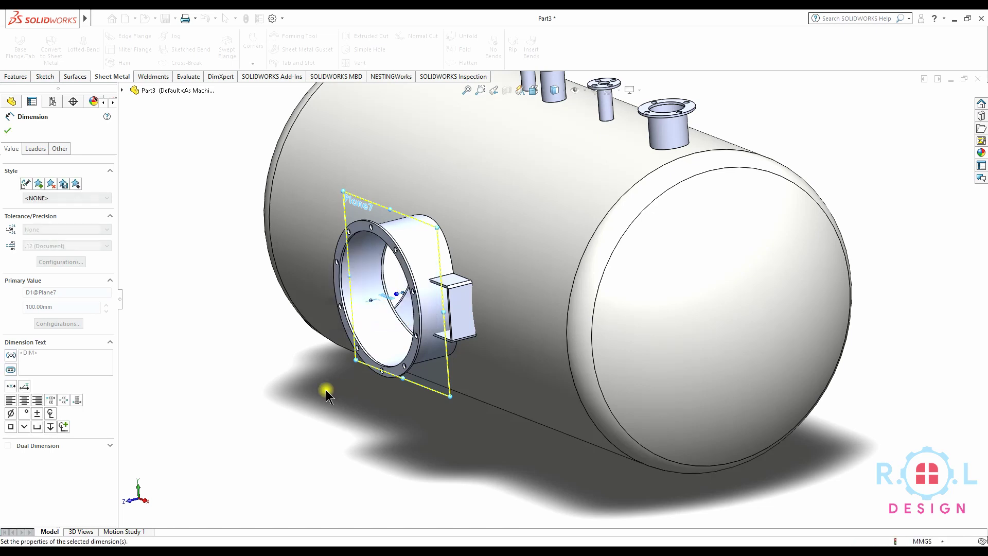
click(247, 19)
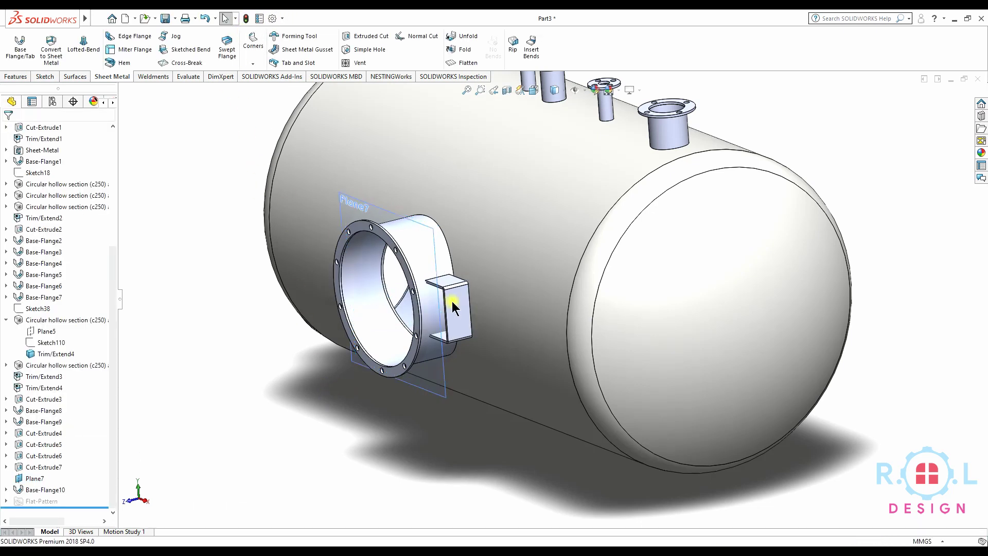
Edit Base-Flange10 to override default parameters with a 5 mm bend radius.
middle_drag(451, 301, 436, 330)
scroll(435, 330, up, 3)
scroll(471, 331, down, 2)
mouse_move(491, 270)
middle_down()
mouse_move(472, 386)
mouse_move(391, 446)
middle_up()
click(443, 390)
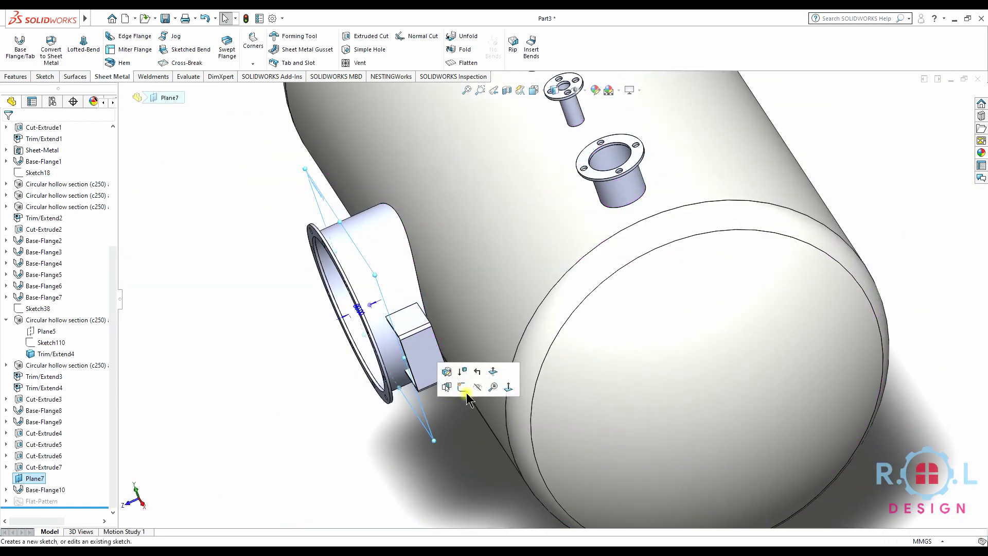
mouse_move(445, 391)
middle_down()
mouse_move(466, 315)
mouse_move(432, 346)
mouse_move(438, 328)
middle_up()
click(55, 491)
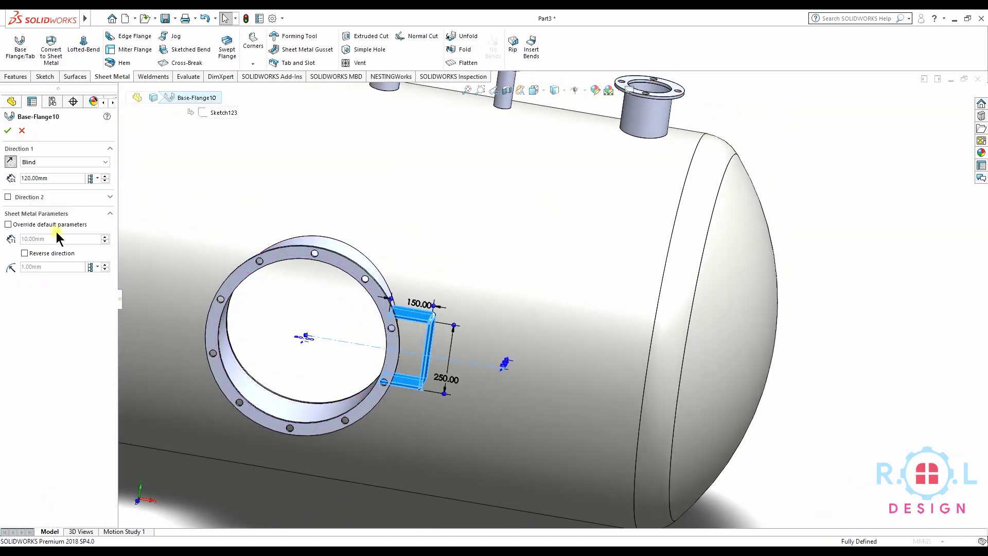
click(8, 224)
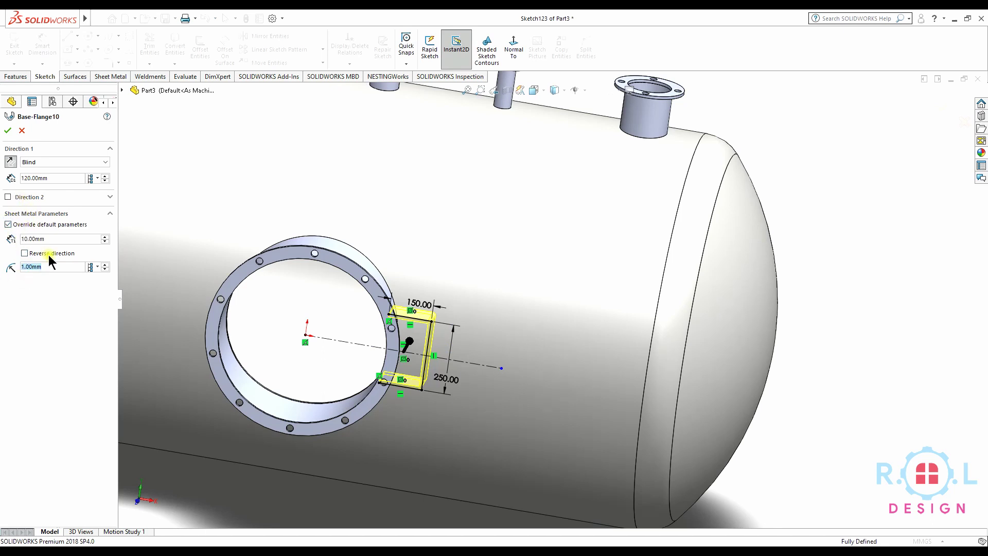
text(5)
key(Return)
click(6, 131)
Open Sketch126 on the bracket tab's top face and view it Normal To.
scroll(430, 334, down, 3)
scroll(452, 265, down, 2)
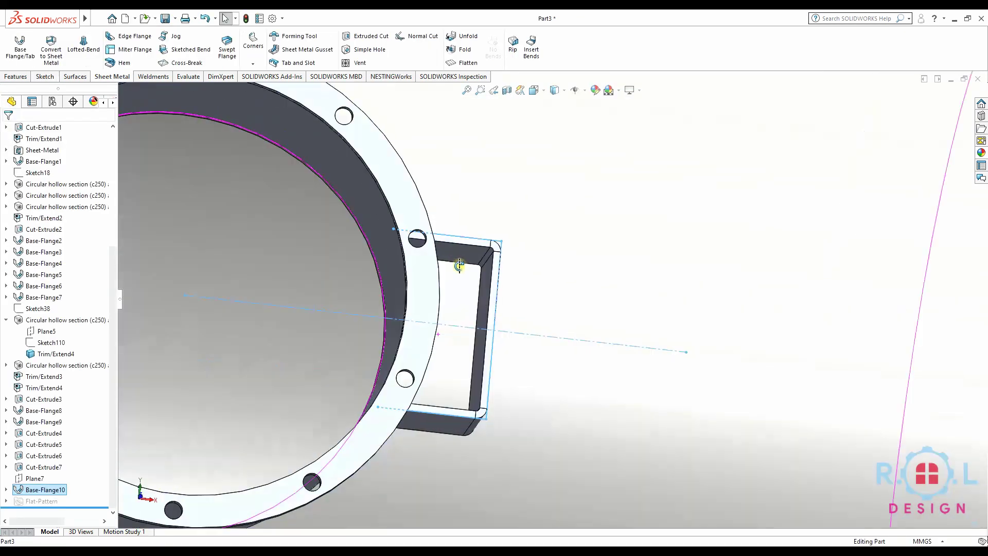
scroll(454, 360, down, 2)
scroll(454, 360, up, 5)
middle_drag(518, 364, 483, 276)
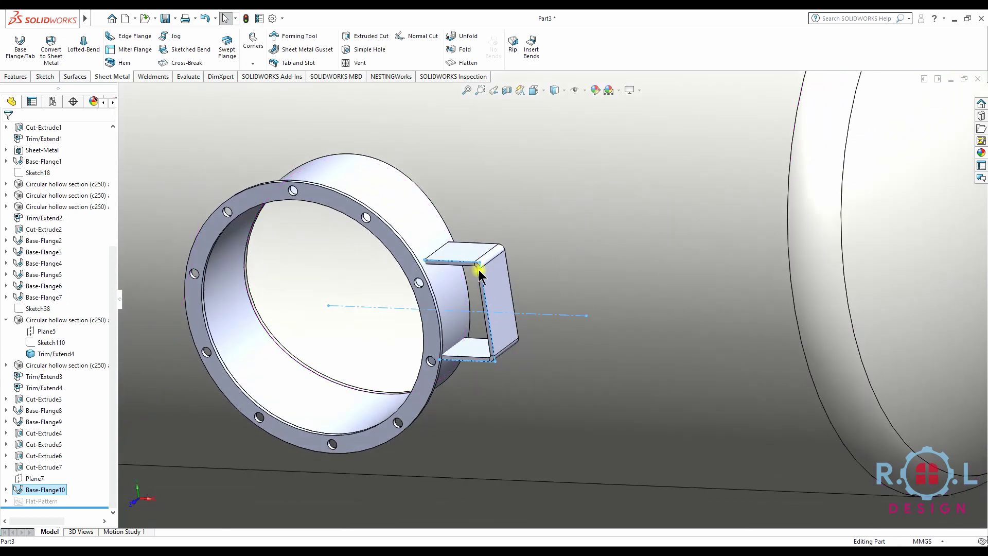
scroll(482, 277, down, 4)
scroll(492, 257, up, 3)
middle_drag(474, 335, 498, 316)
scroll(473, 266, down, 3)
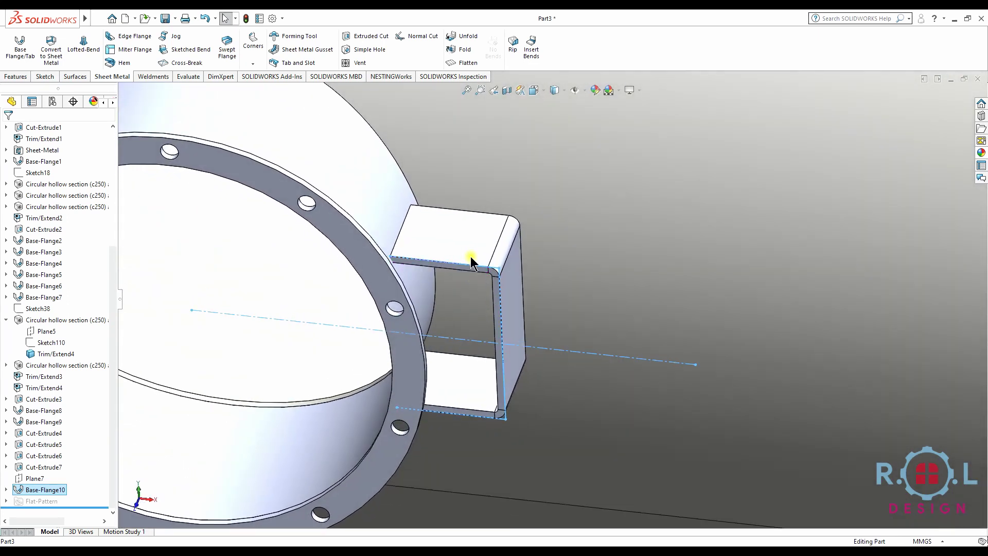
middle_drag(462, 253, 465, 252)
click(449, 246)
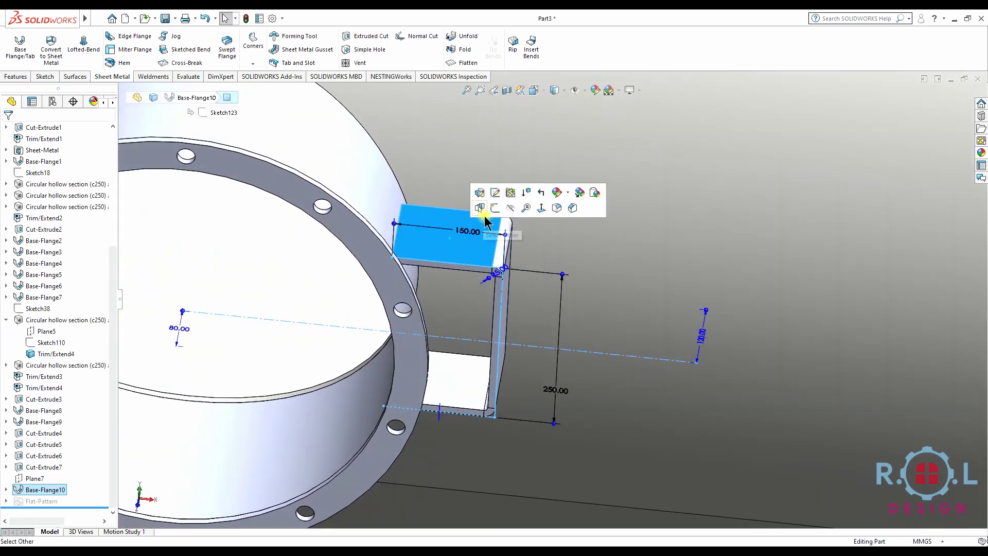
click(496, 211)
click(514, 49)
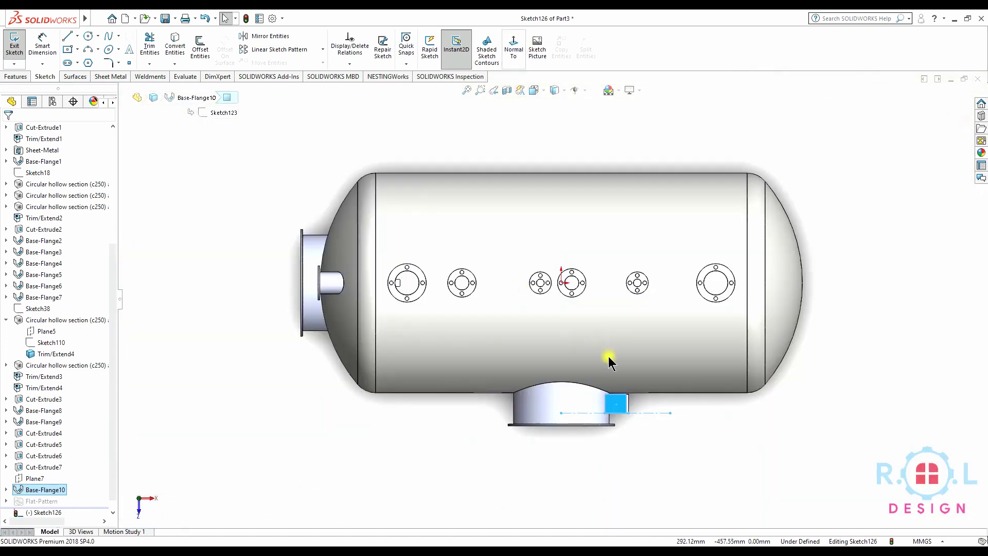
scroll(623, 415, down, 3)
scroll(560, 304, down, 3)
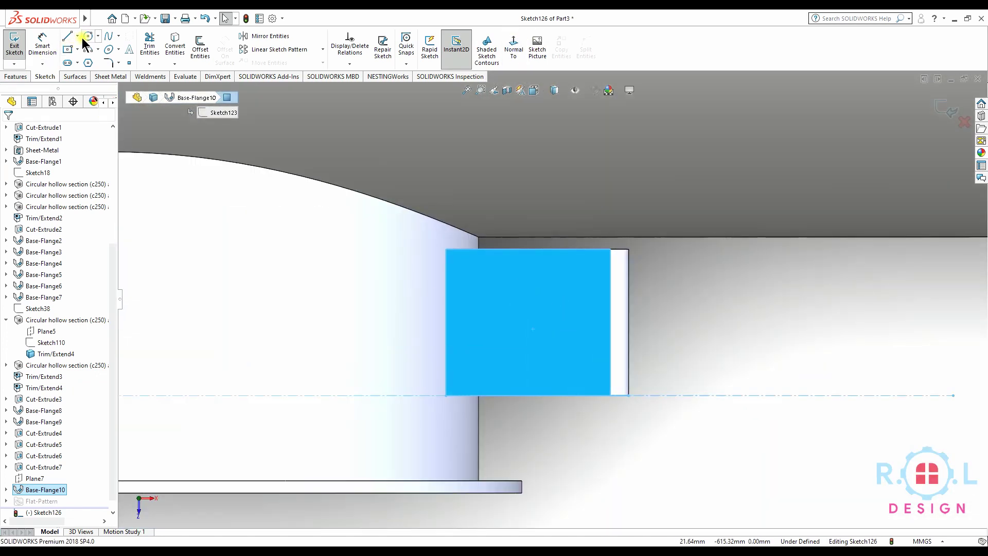
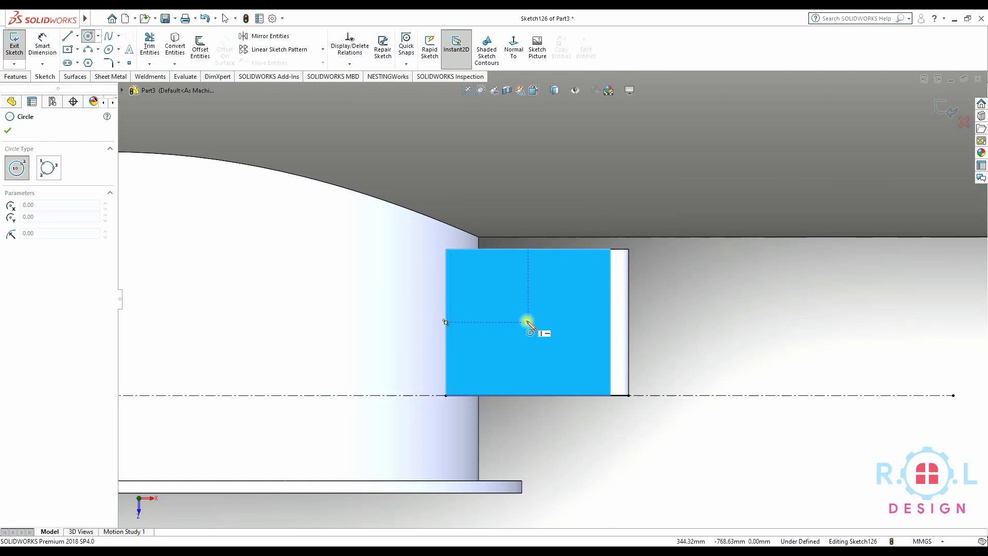
Sketch a circle on the bracket face and dimension its diameter to 80 mm.
click(528, 322)
click(511, 277)
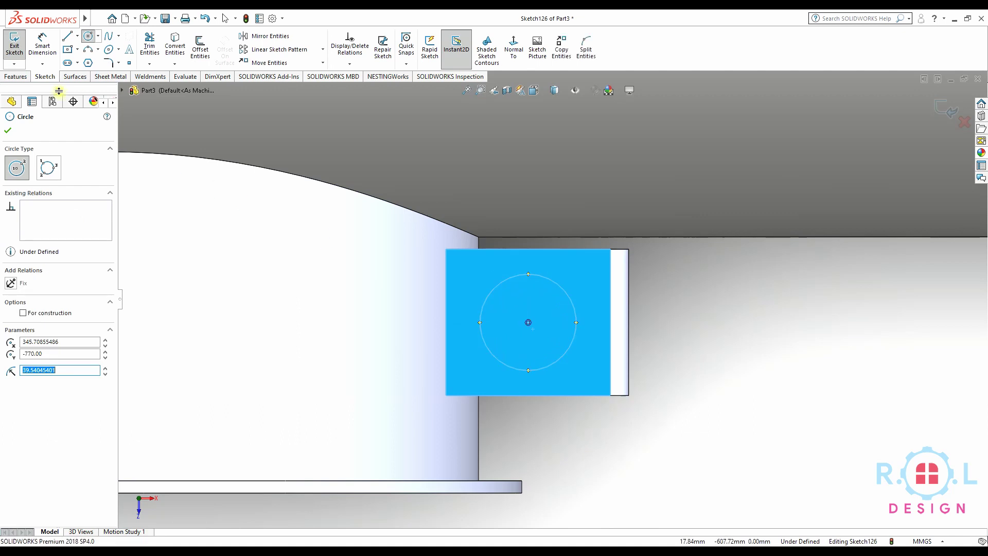
click(42, 47)
click(574, 338)
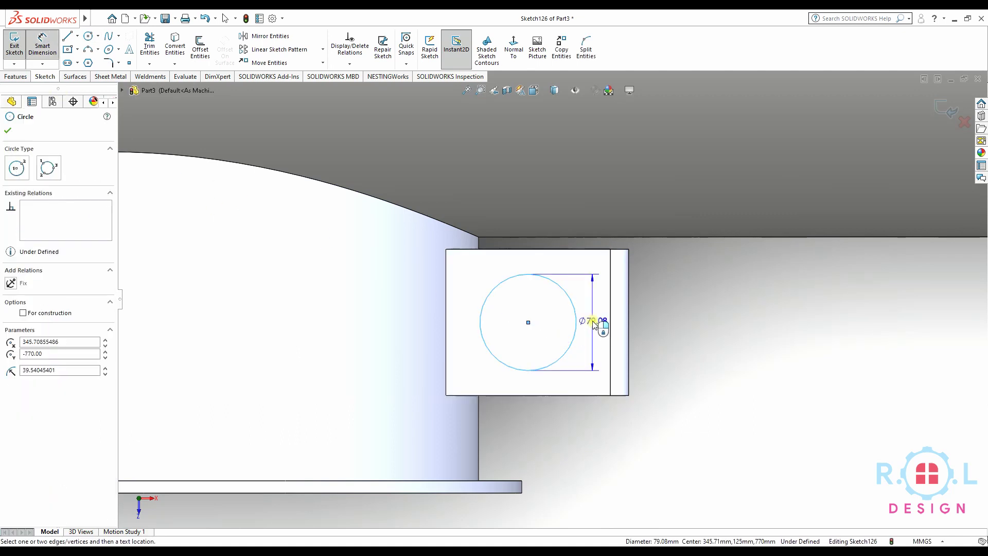
click(593, 325)
key(Return)
Extruded-cut the circle Blind 392 mm through the bracket.
click(15, 76)
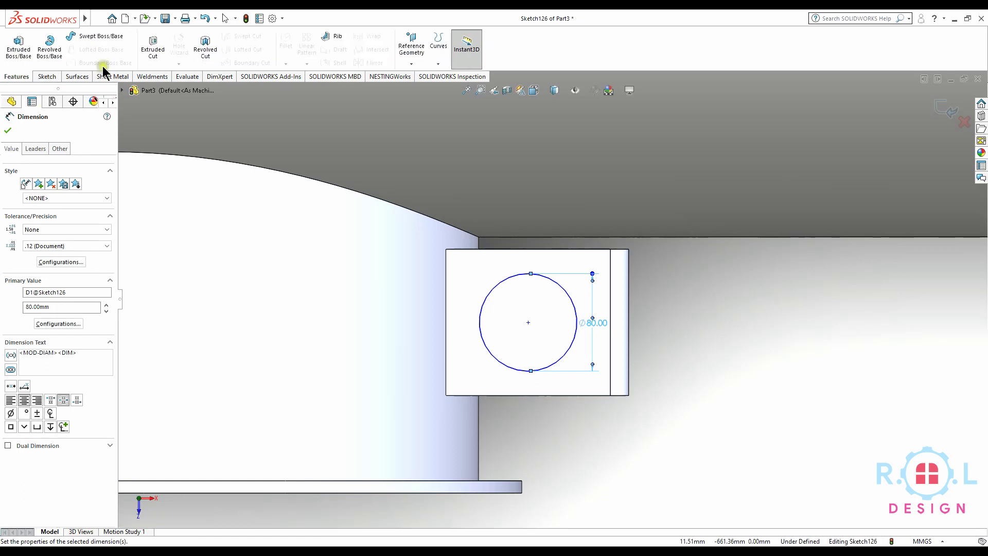
click(156, 49)
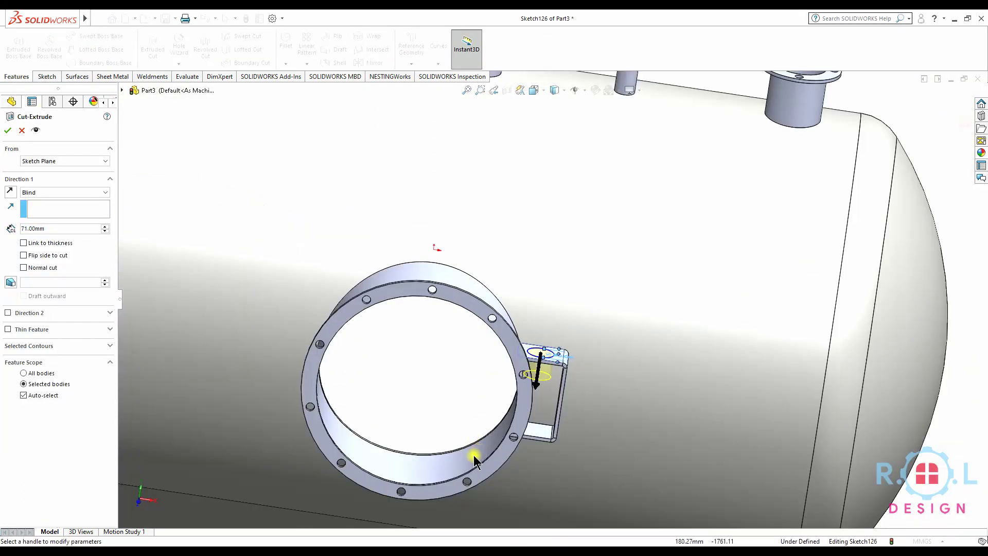
mouse_move(473, 460)
middle_down()
mouse_move(430, 426)
mouse_move(345, 442)
middle_up()
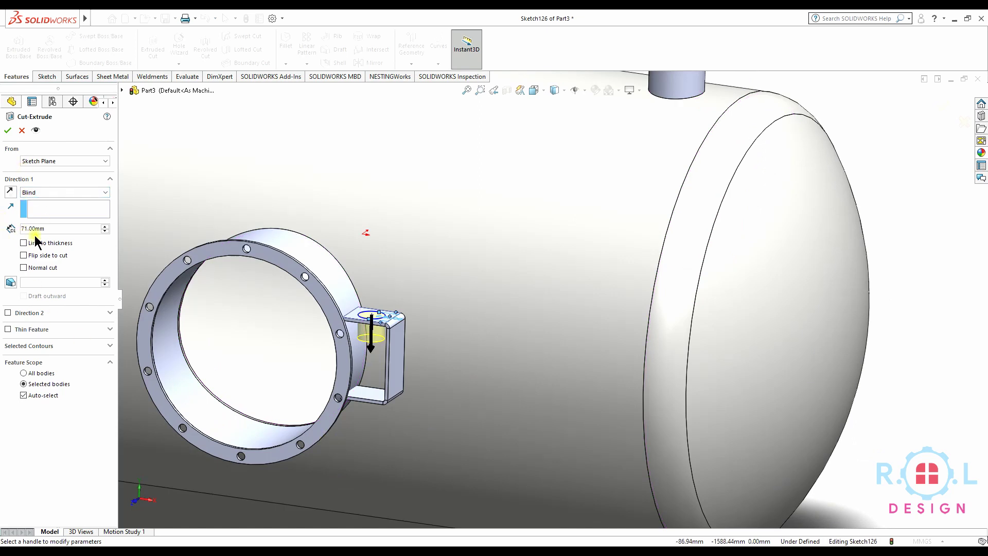
drag(371, 355, 369, 453)
click(7, 133)
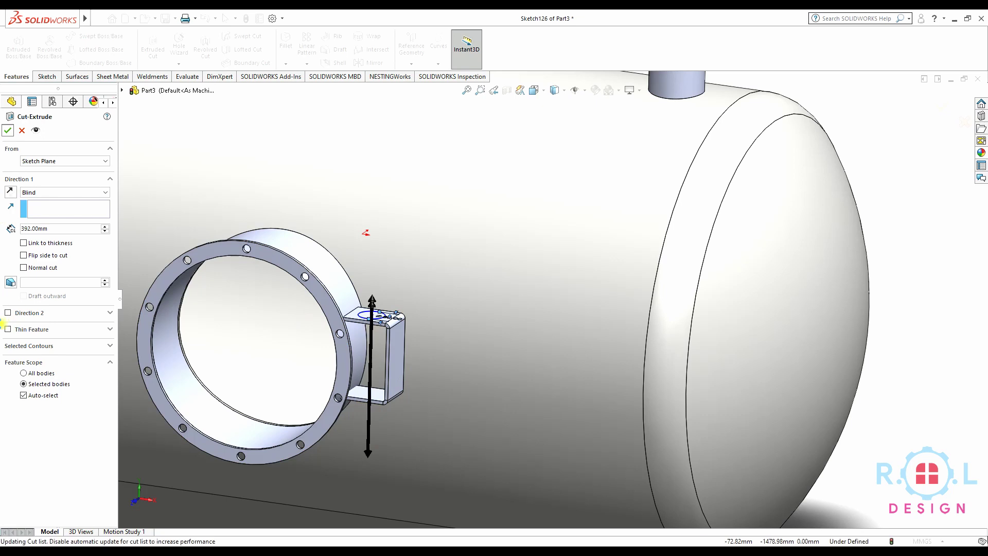
scroll(320, 416, up, 5)
mouse_move(439, 366)
middle_down()
mouse_move(470, 359)
mouse_move(410, 461)
mouse_move(413, 330)
mouse_move(446, 360)
middle_up()
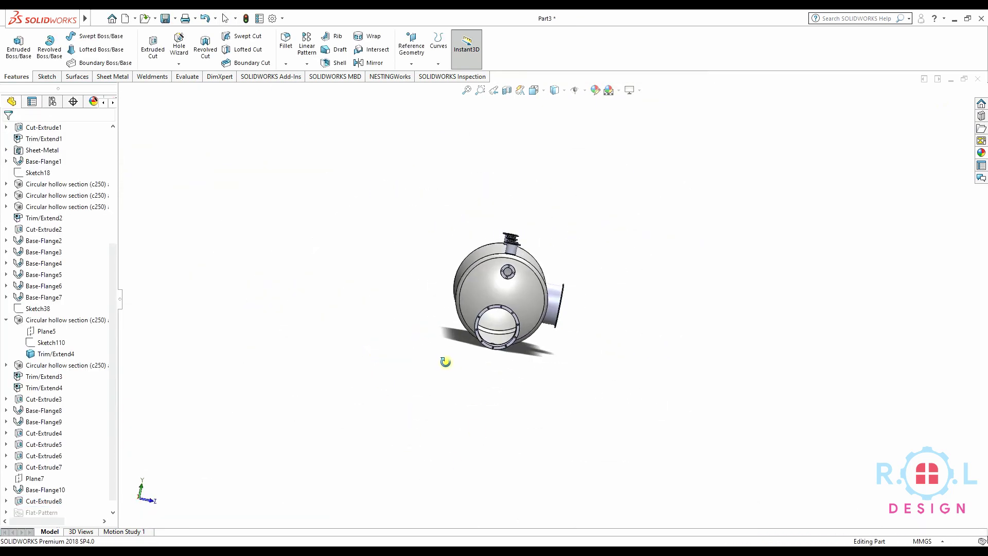
Start a new reference plane based on the Top Plane.
click(6, 320)
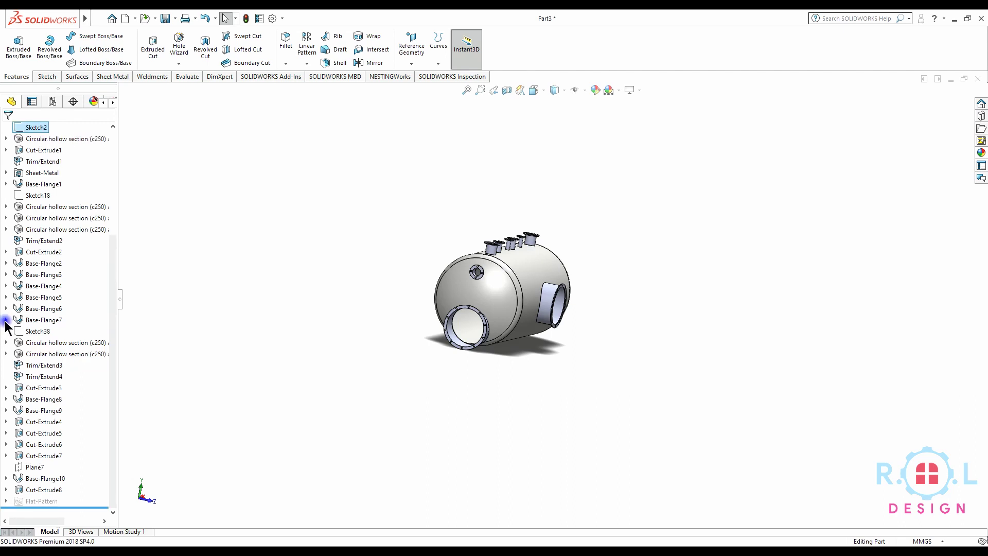
scroll(518, 331, up, 2)
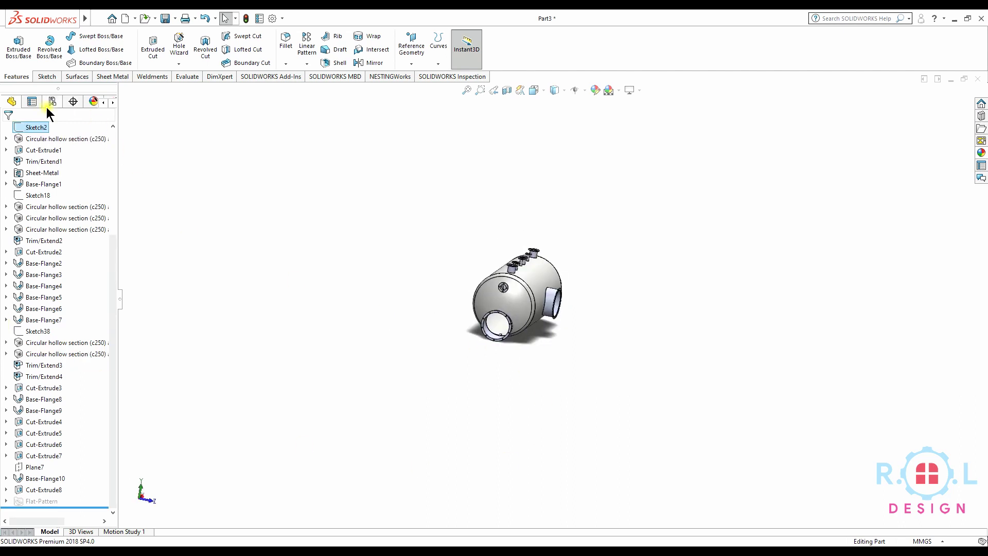
scroll(31, 165, up, 5)
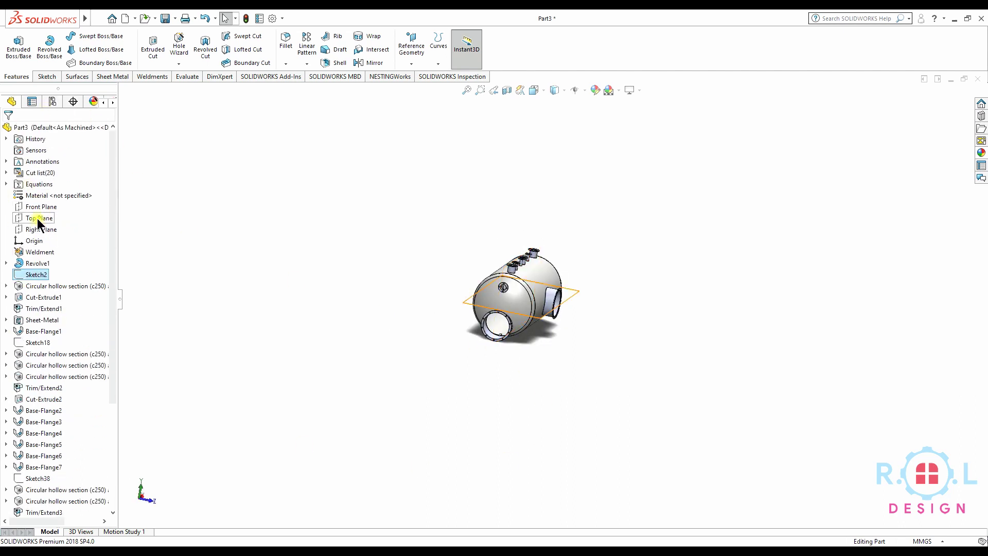
click(38, 219)
click(411, 46)
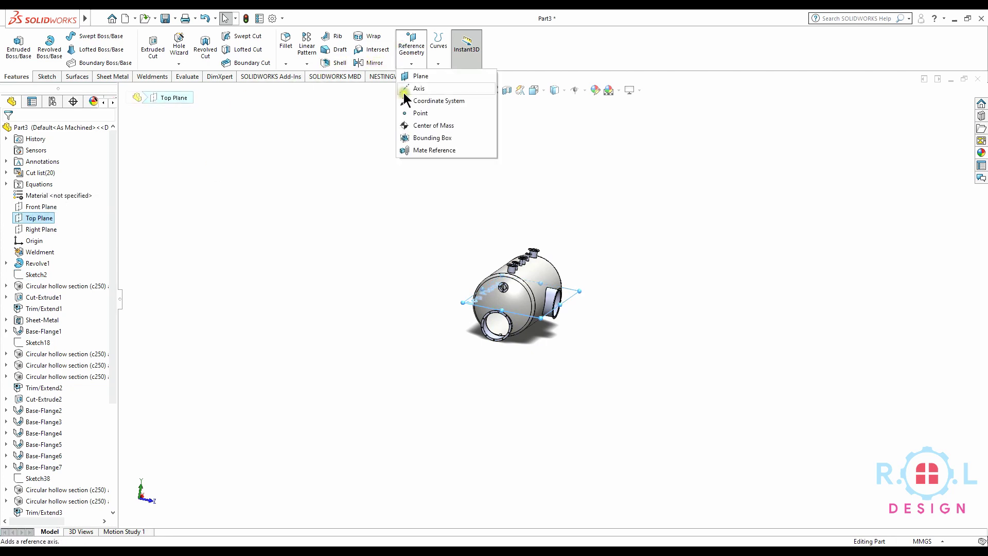
click(427, 79)
middle_drag(492, 258, 150, 282)
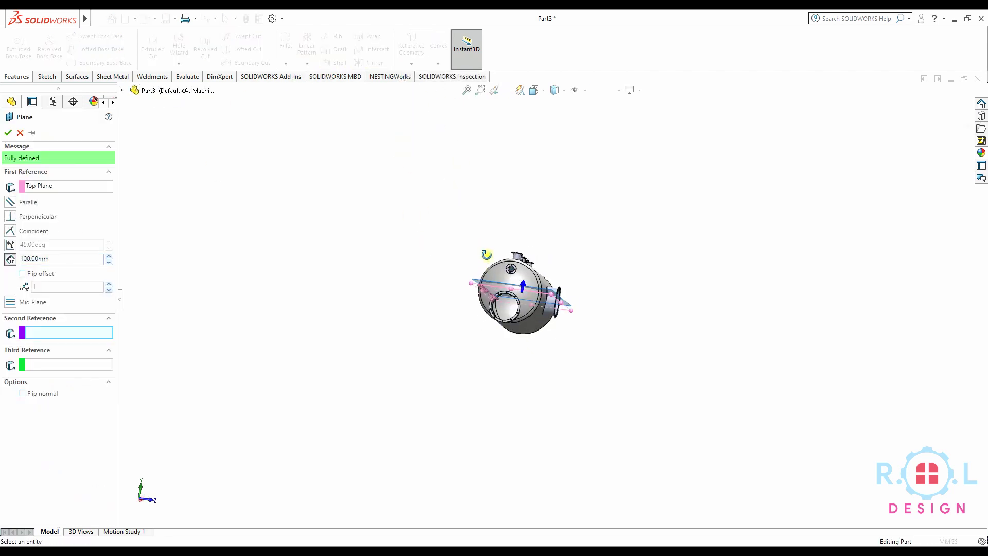
Flip the plane offset and set it to 1200 mm below the vessel.
click(21, 273)
scroll(106, 258, up, 6)
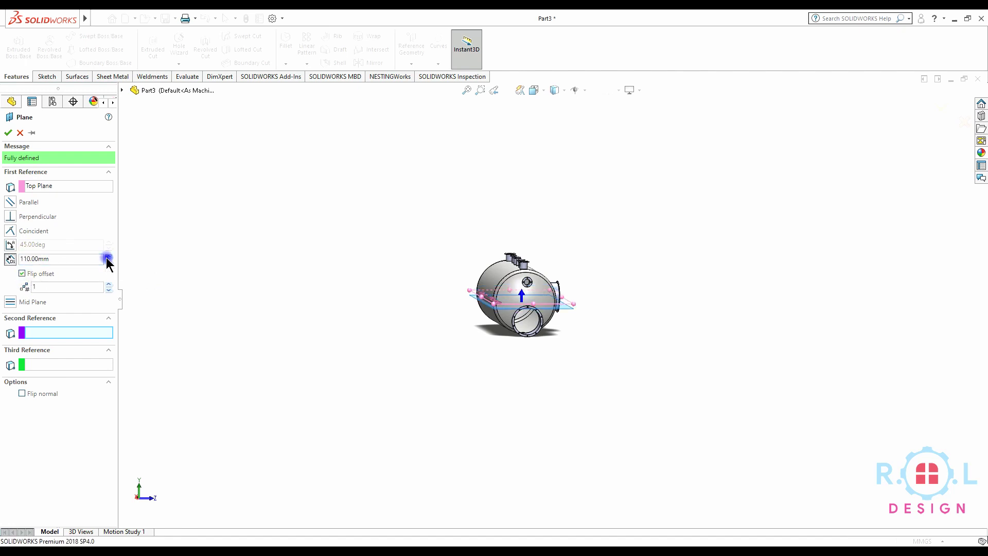
text(1)
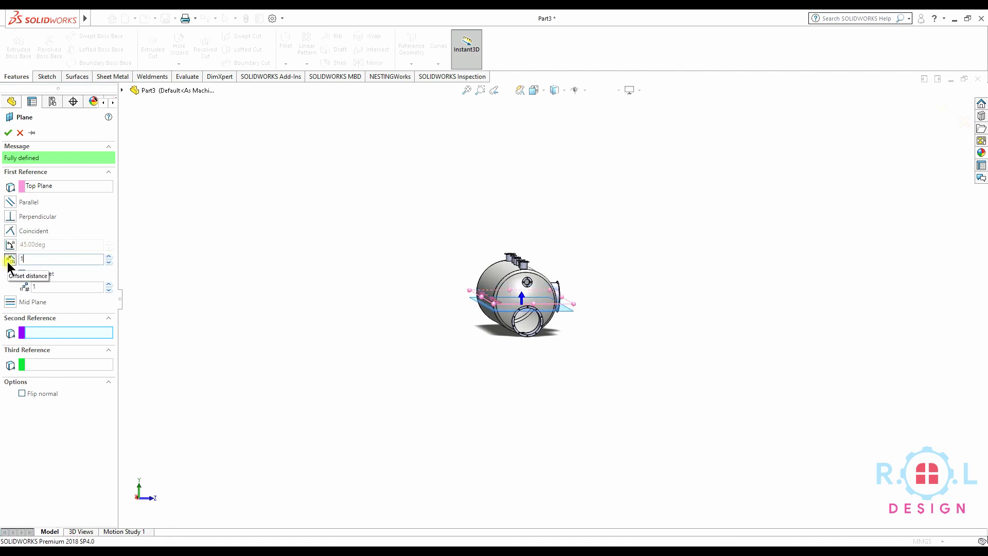
key(Return)
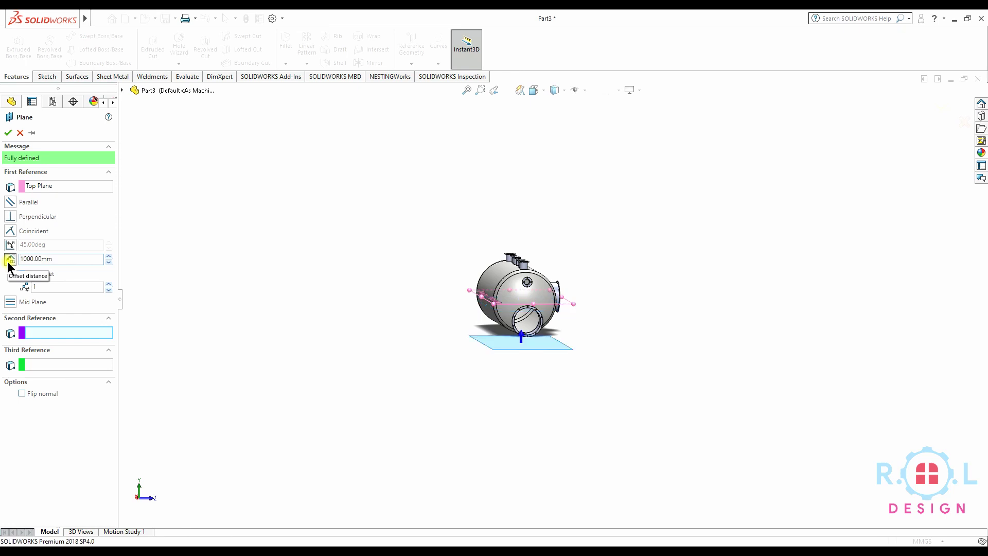
mouse_move(404, 329)
middle_down()
mouse_move(369, 323)
mouse_move(496, 333)
mouse_move(514, 375)
middle_up()
text(1200)
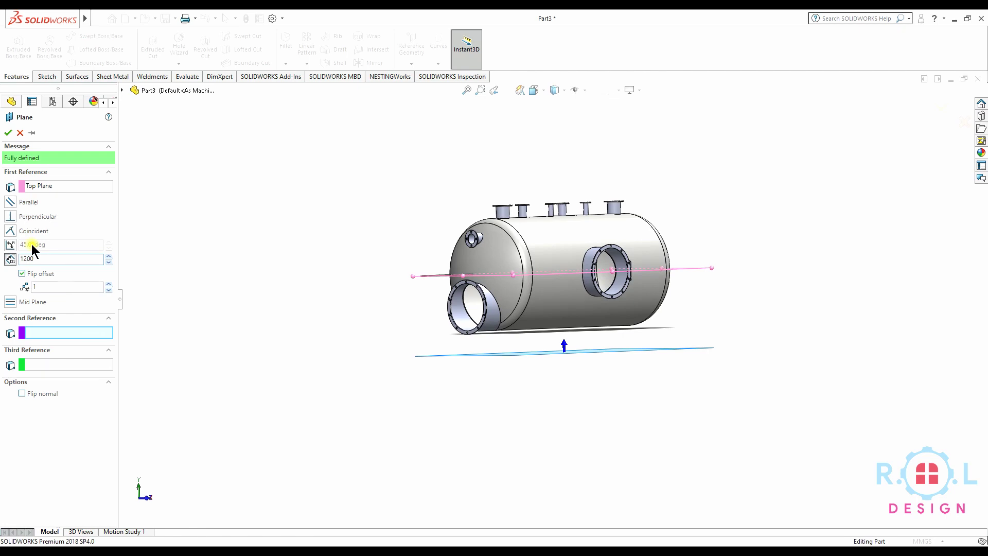
key(Return)
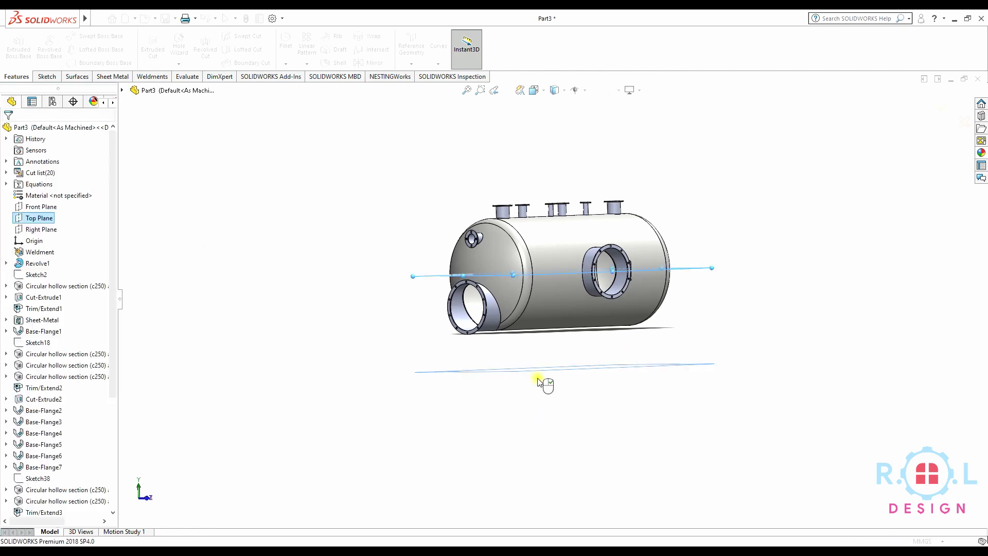
mouse_move(586, 387)
middle_down()
mouse_move(596, 399)
mouse_move(564, 249)
middle_up()
click(473, 275)
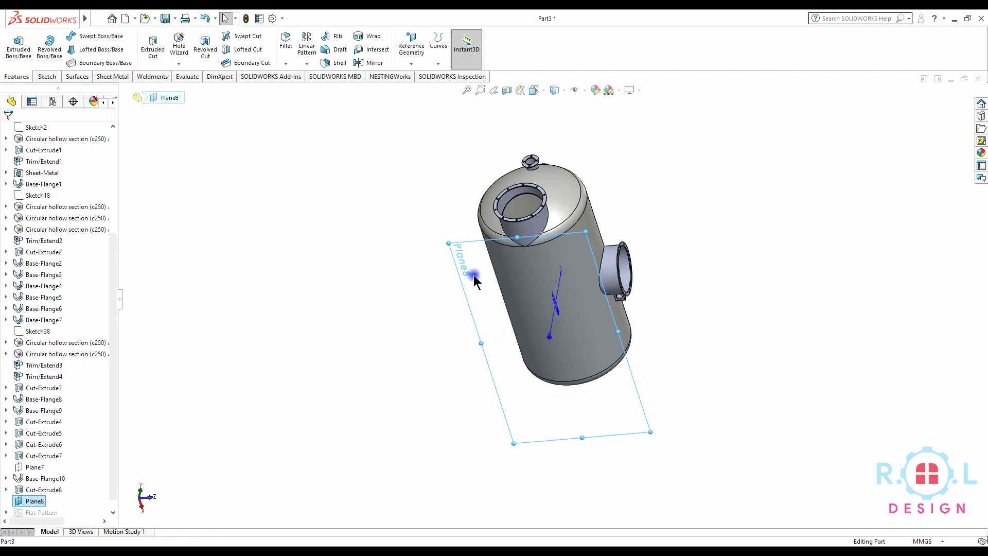
On Plane8, draw a centre rectangle from the origin to the shell's left seam.
click(512, 246)
click(513, 46)
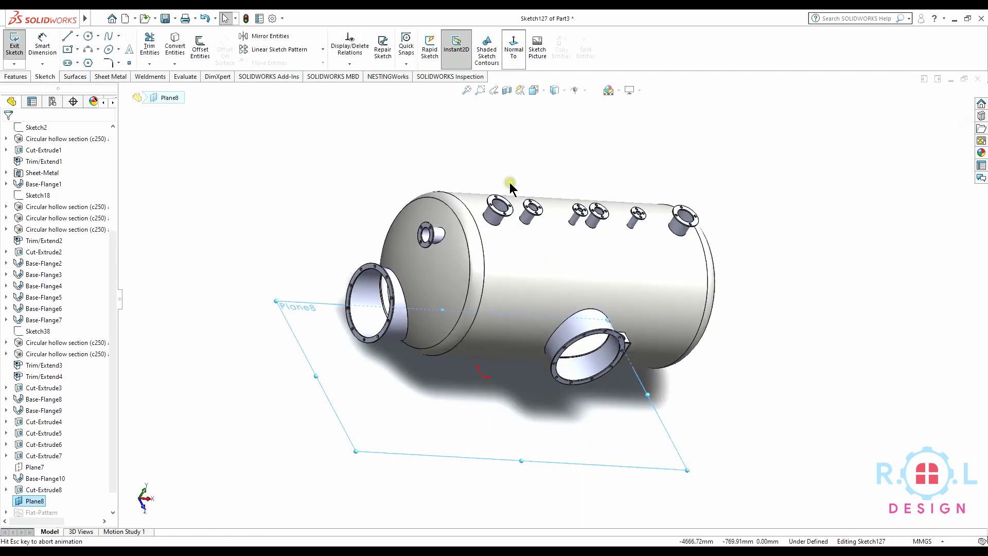
click(514, 51)
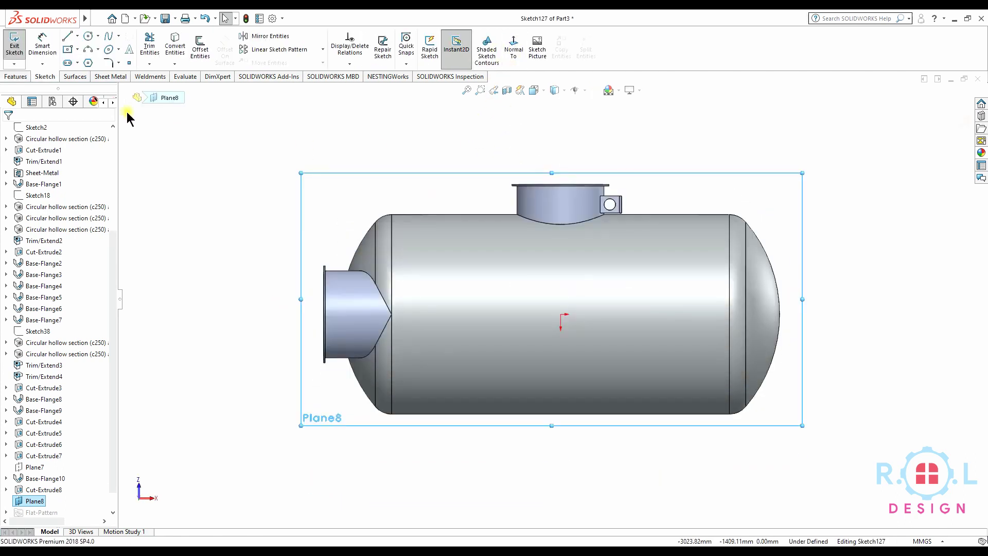
click(561, 315)
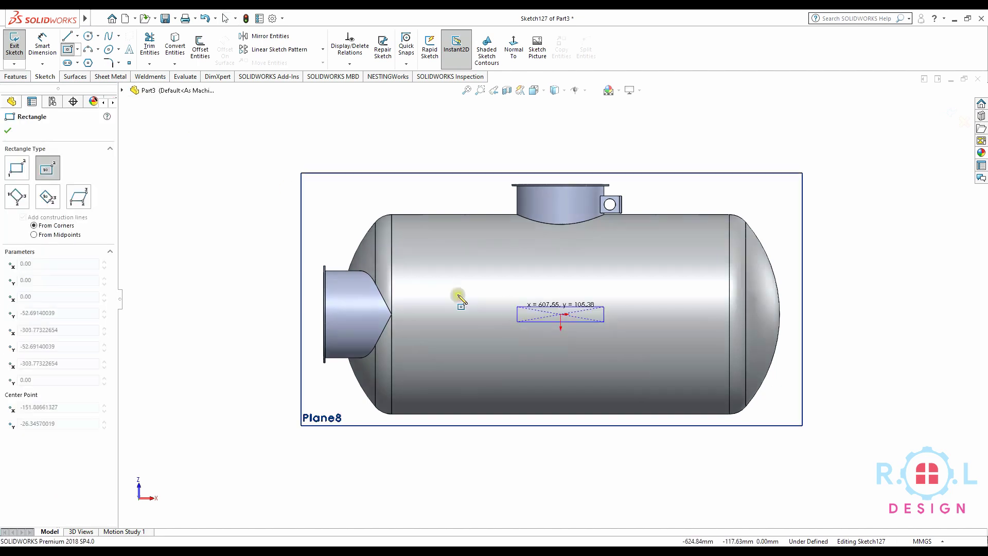
click(393, 257)
Dimension the rectangle's short side to 1000 mm and exit the sketch.
click(42, 45)
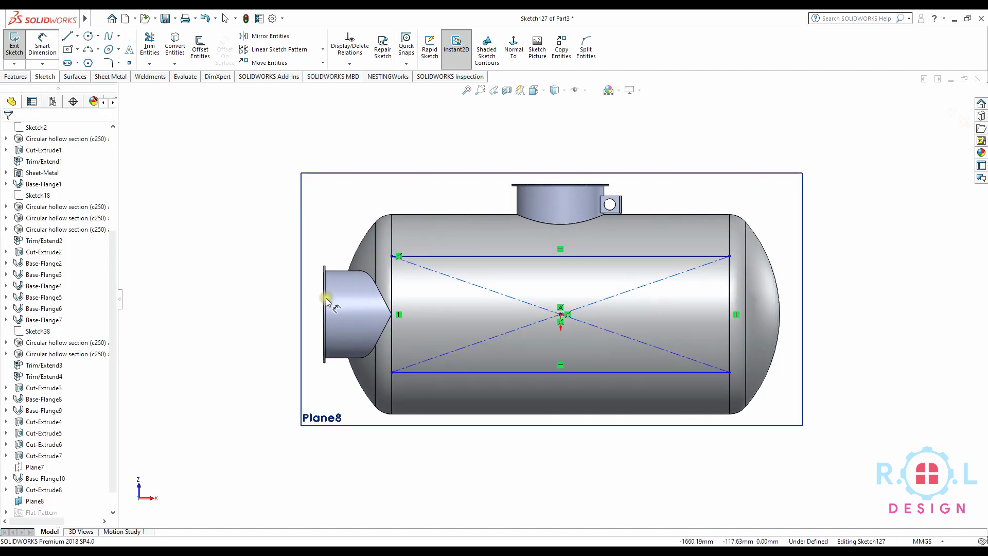
click(392, 292)
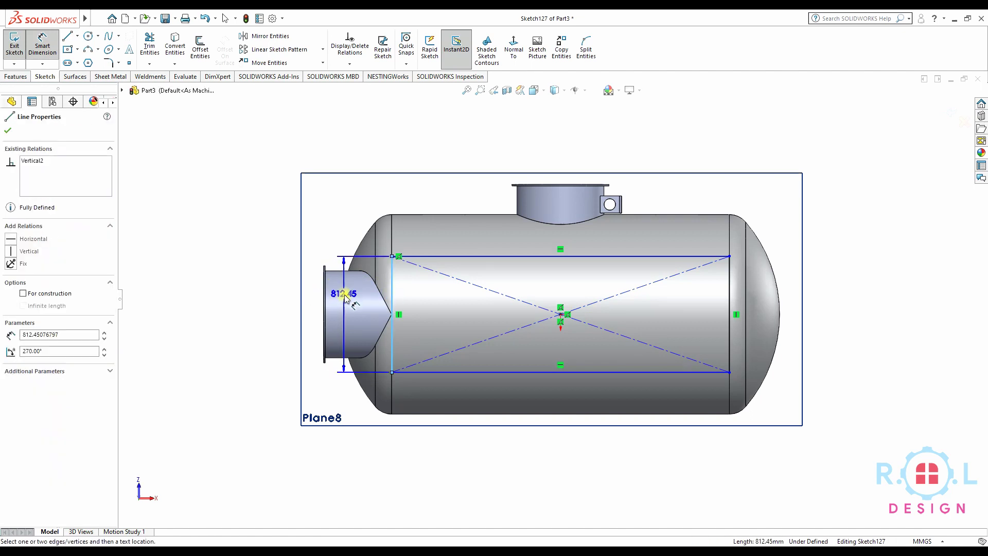
click(349, 294)
text(1000)
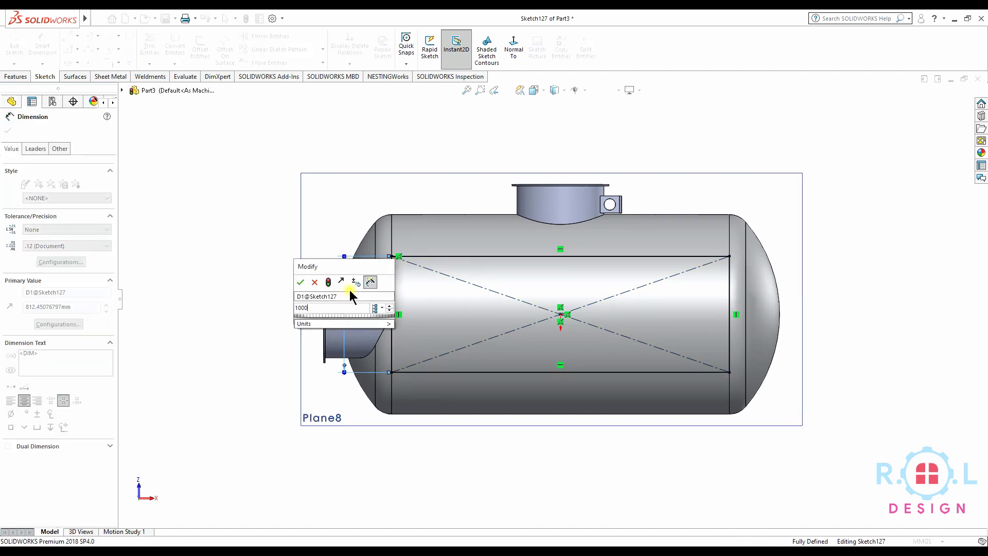
key(Return)
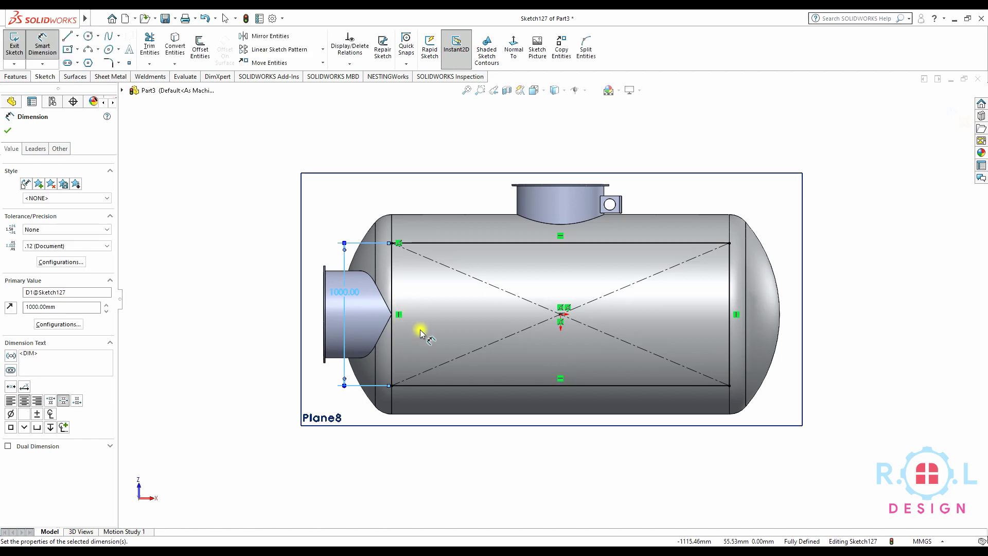
click(9, 130)
click(945, 111)
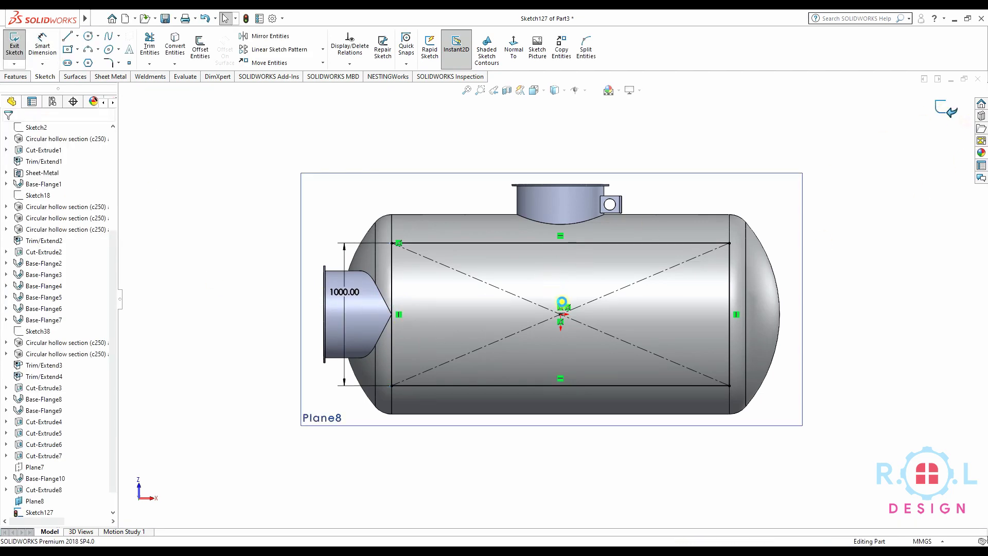
mouse_move(565, 296)
middle_down()
mouse_move(600, 463)
mouse_move(750, 403)
mouse_move(640, 430)
mouse_move(668, 428)
middle_up()
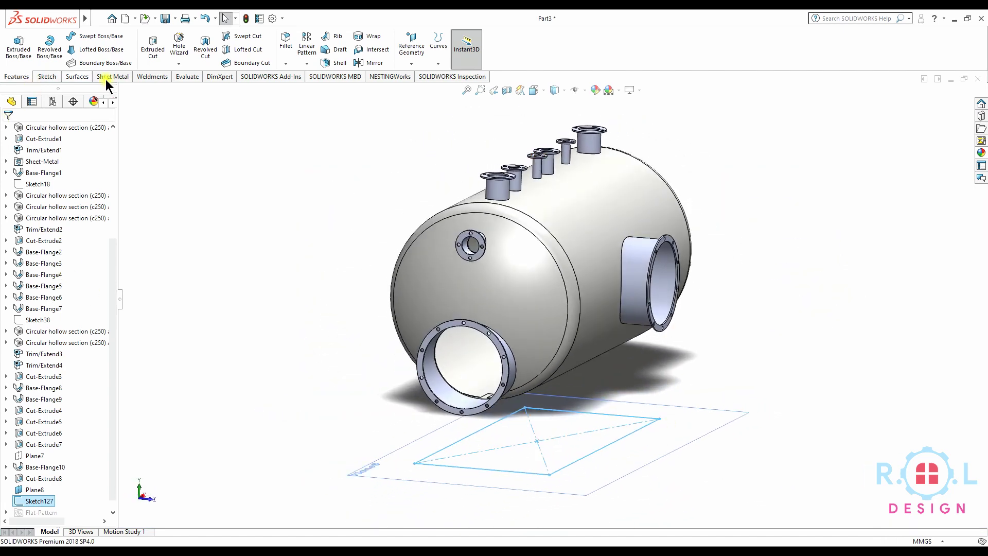
Set up a structural member with AS Square Hollow Section (C350), size 250x250x6.0 SHS.
click(151, 76)
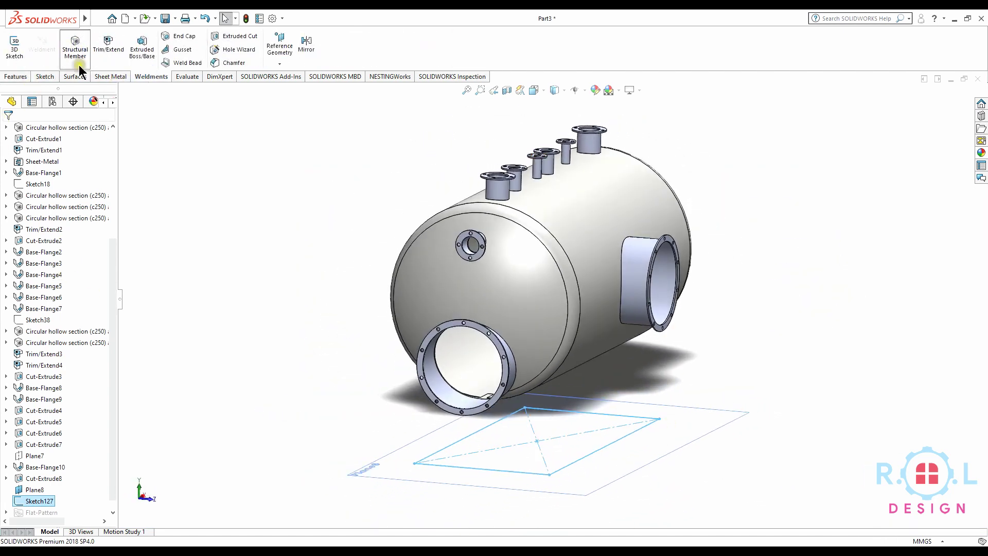
click(75, 46)
click(90, 225)
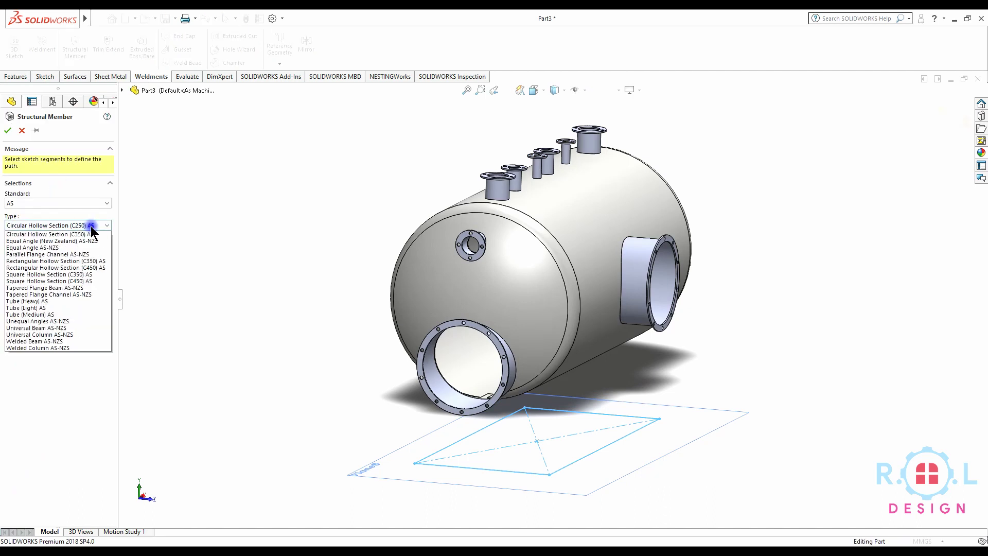
click(98, 277)
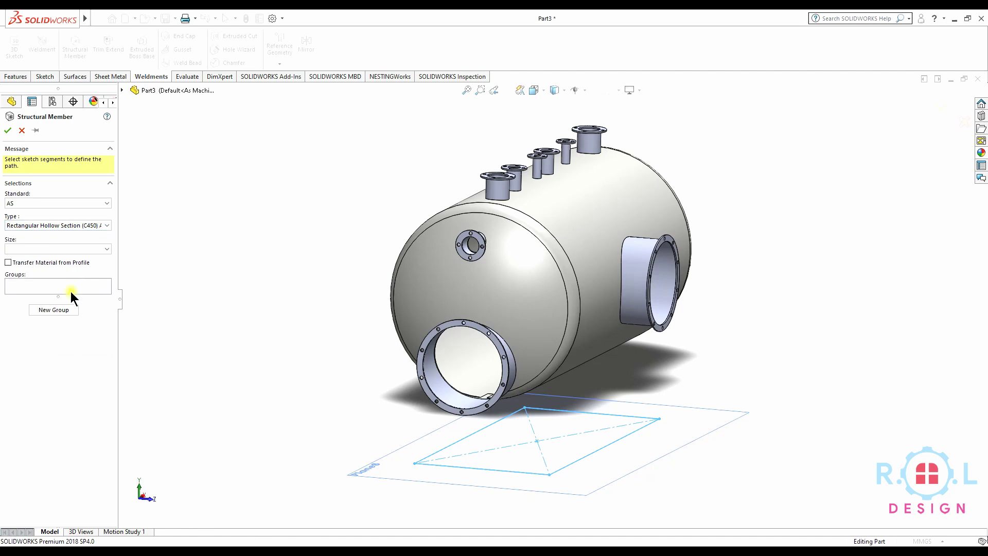
click(60, 248)
click(29, 365)
click(91, 226)
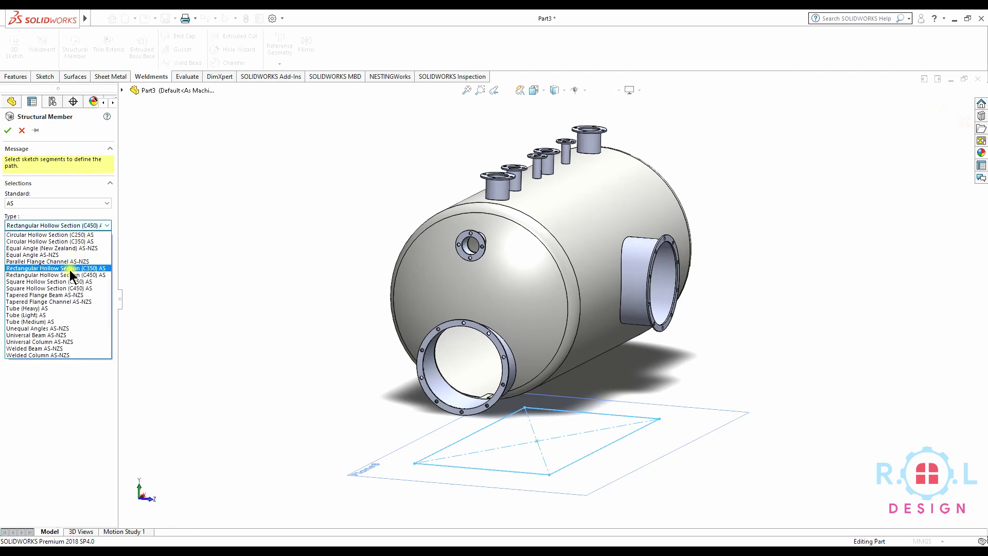
click(87, 288)
click(78, 247)
click(86, 225)
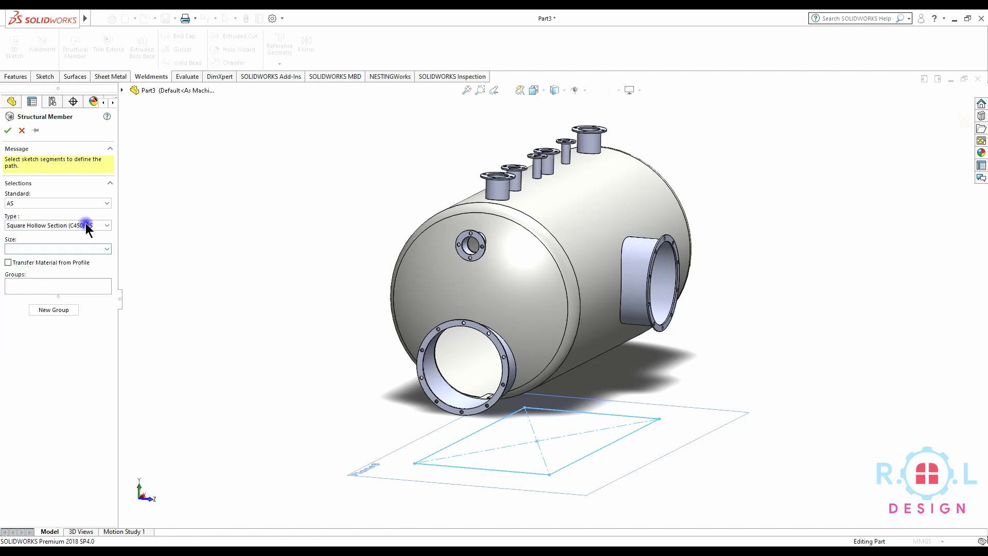
click(80, 225)
click(80, 282)
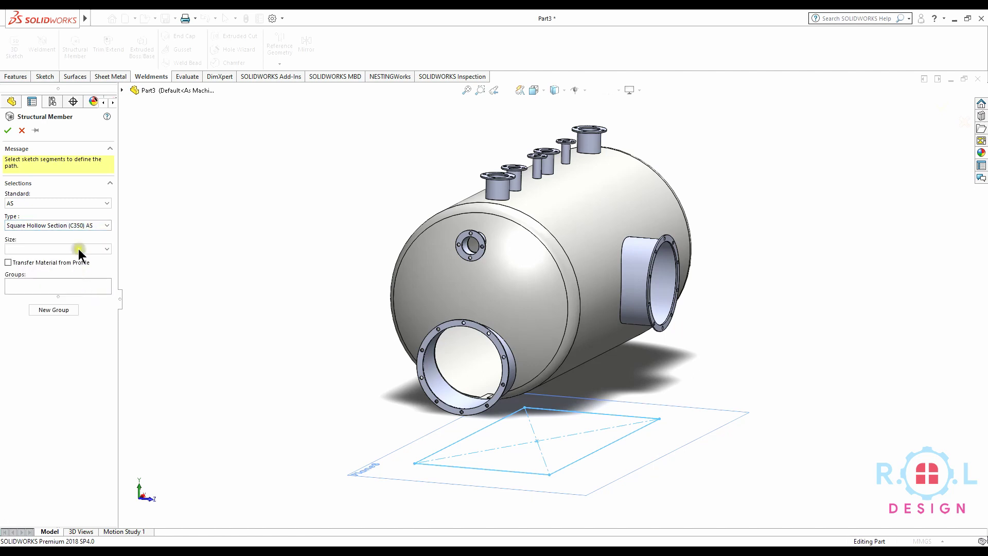
click(78, 249)
scroll(34, 494, down, 1)
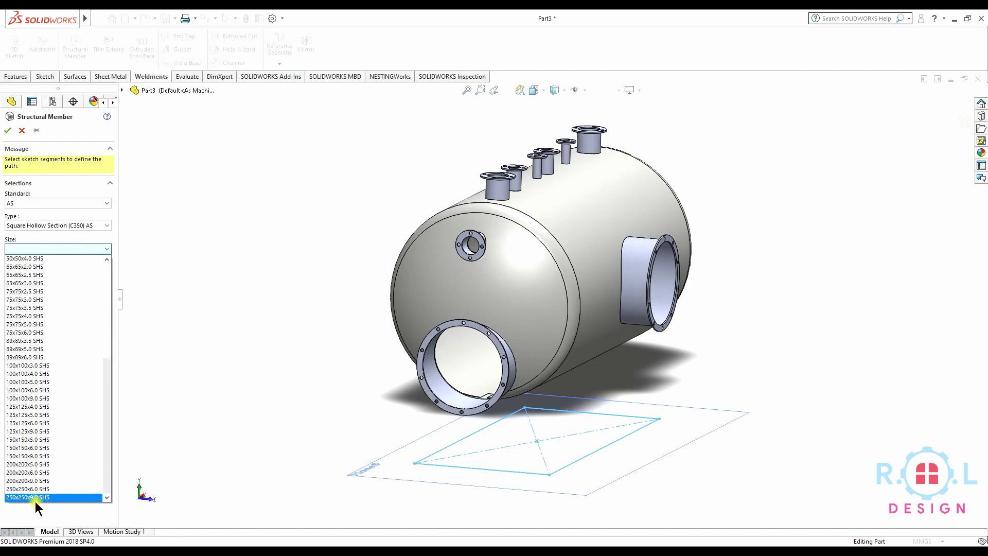
click(35, 496)
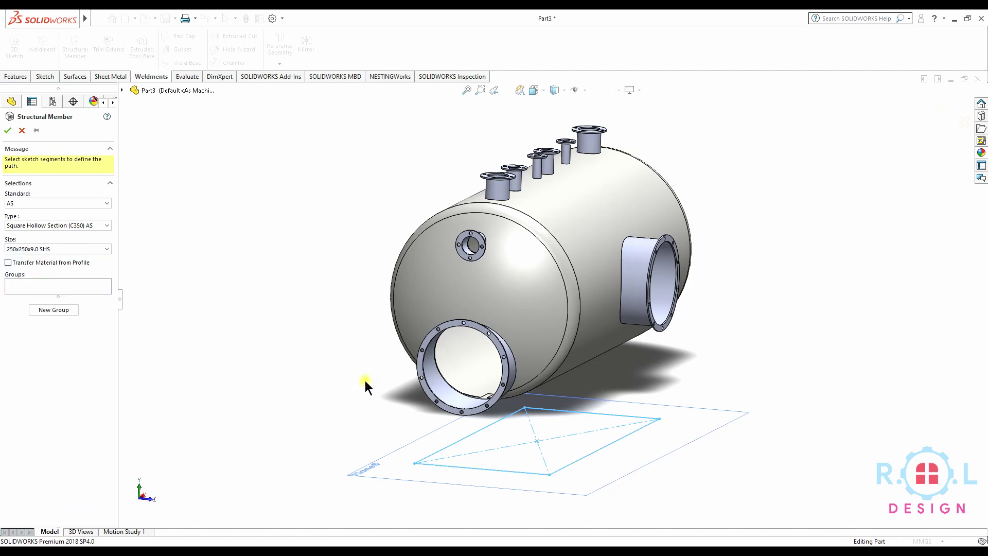
click(63, 248)
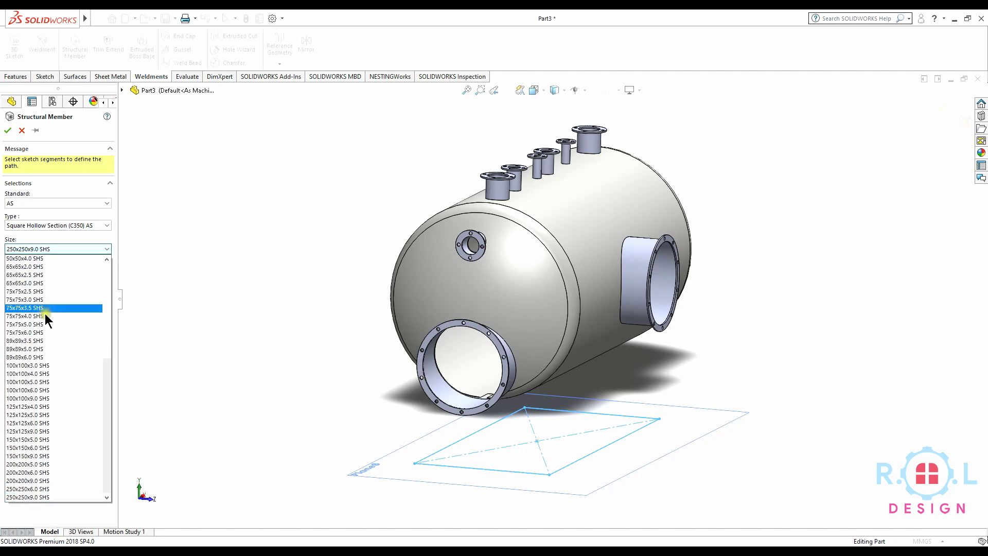
click(33, 490)
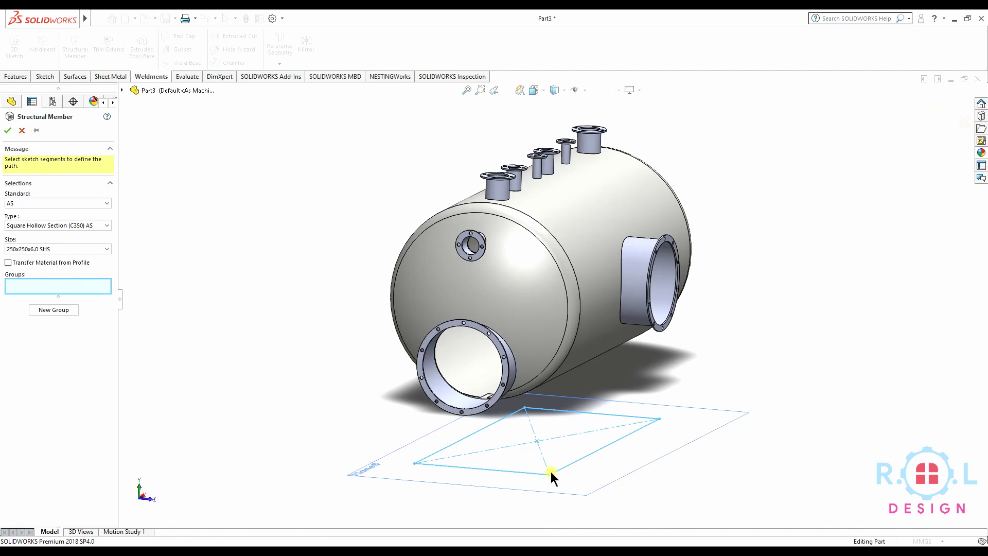
Run the members along the two opposite long sides of the skid rectangle.
click(567, 467)
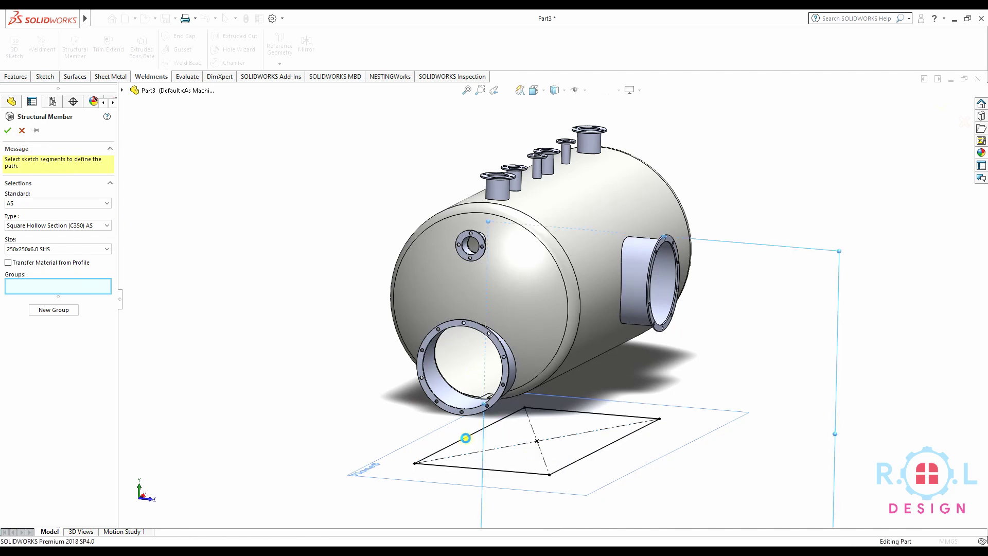
click(466, 438)
mouse_move(508, 463)
middle_down()
mouse_move(525, 434)
mouse_move(480, 396)
mouse_move(549, 425)
middle_up()
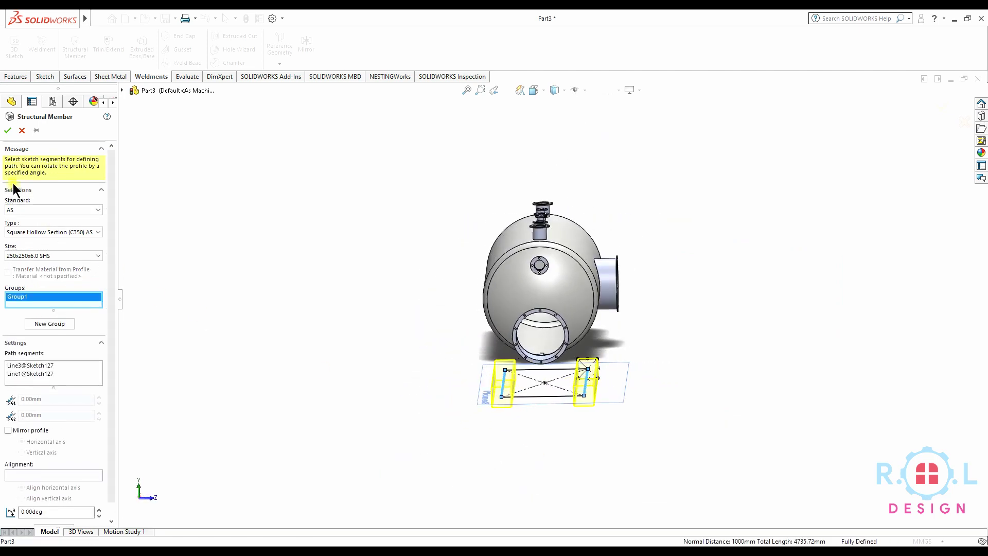
click(7, 130)
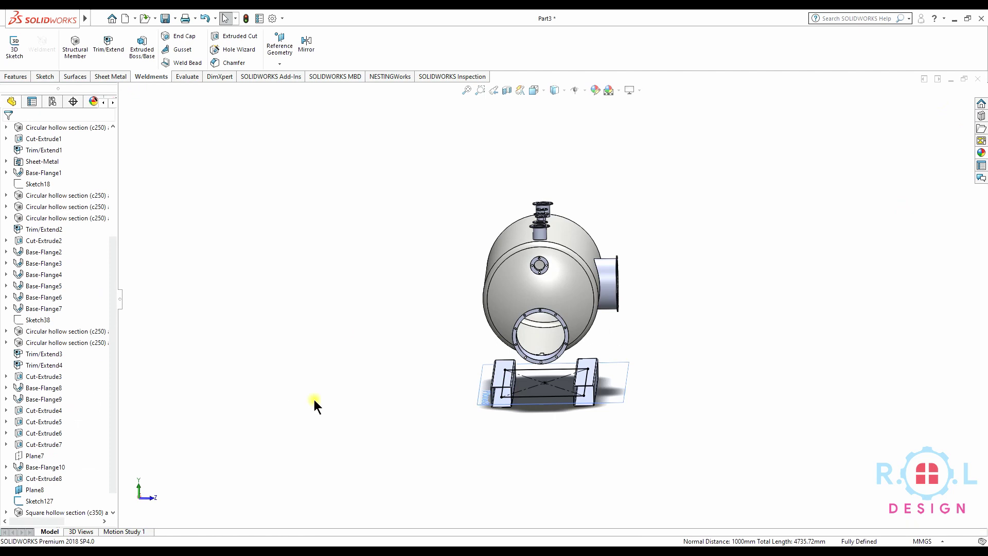
In Sketch127, draw two vertical cross lines between the rectangle's long edges.
click(39, 478)
click(40, 452)
click(514, 48)
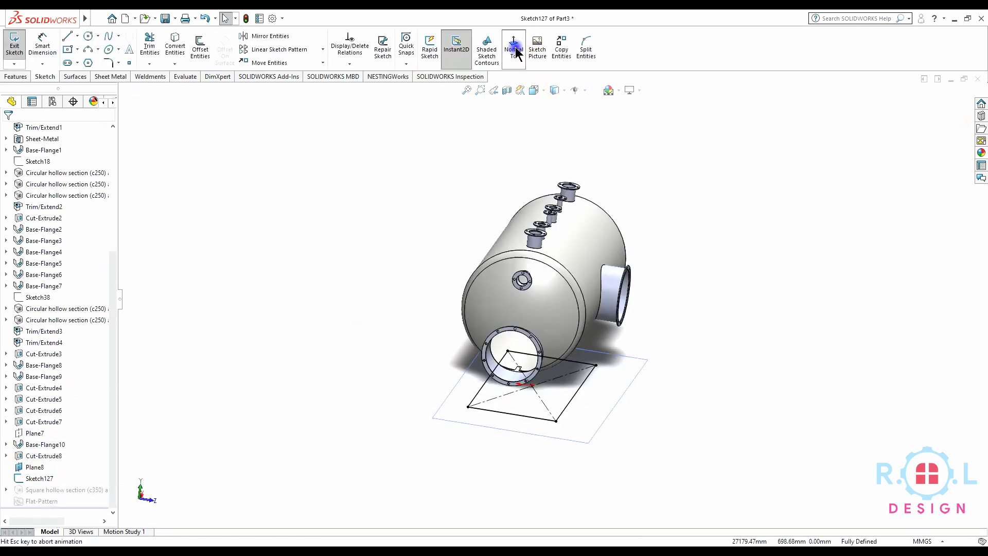
click(514, 51)
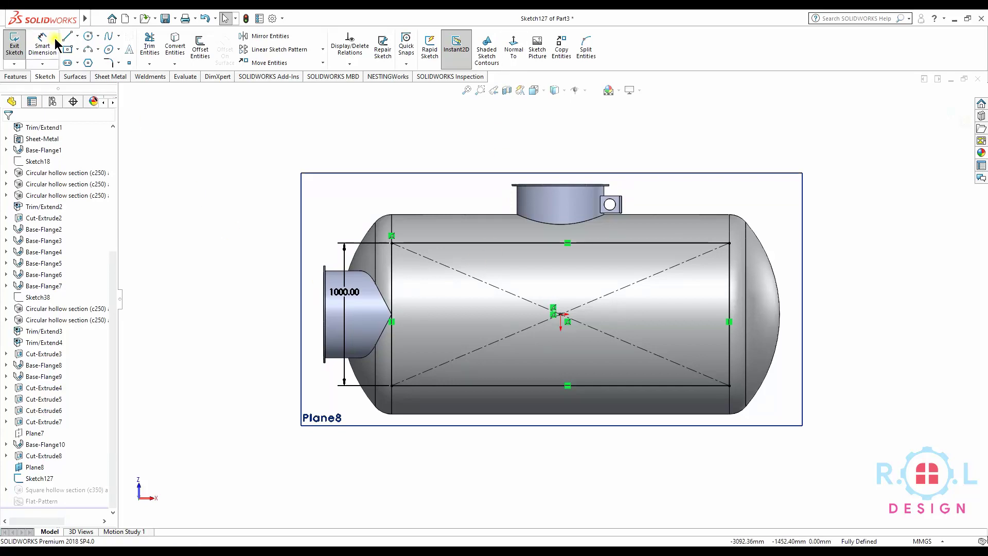
key(l)
click(445, 243)
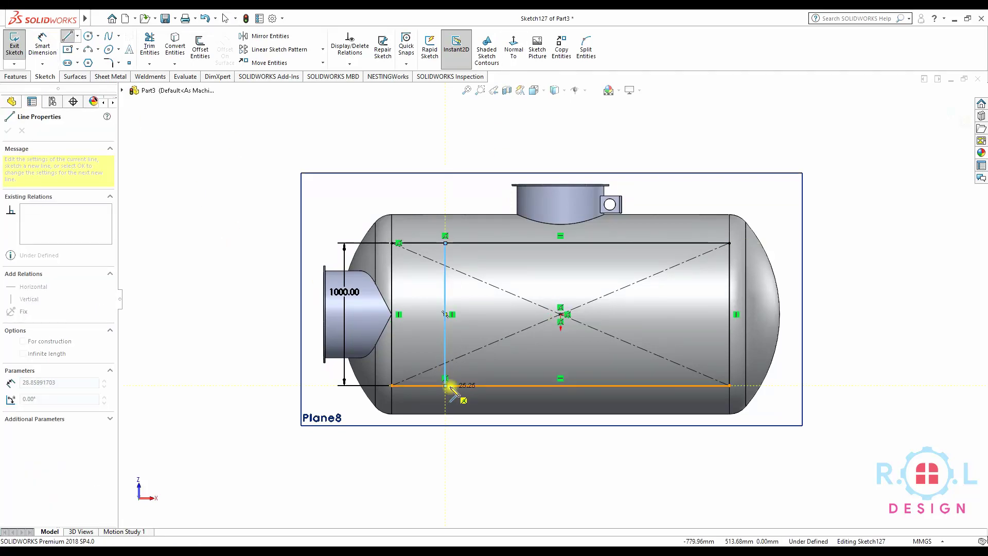
double_click(445, 386)
click(681, 243)
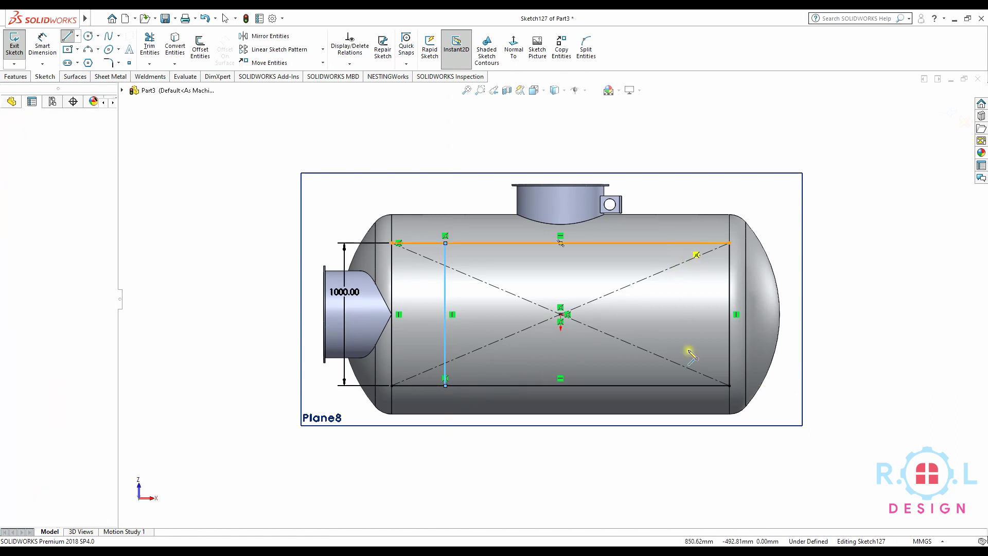
double_click(681, 385)
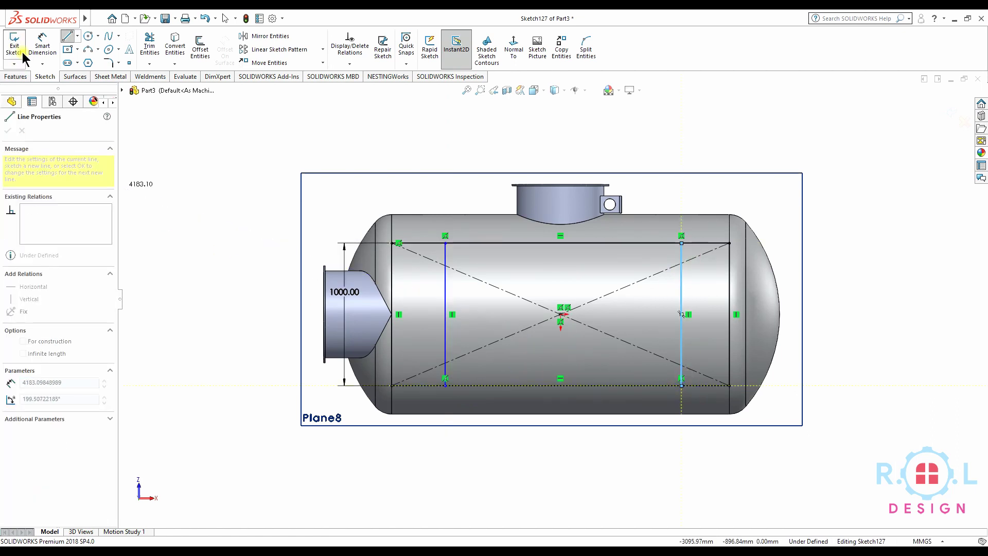
Dimension each cross line 300 mm from its rectangle end and exit the sketch.
click(43, 46)
click(393, 282)
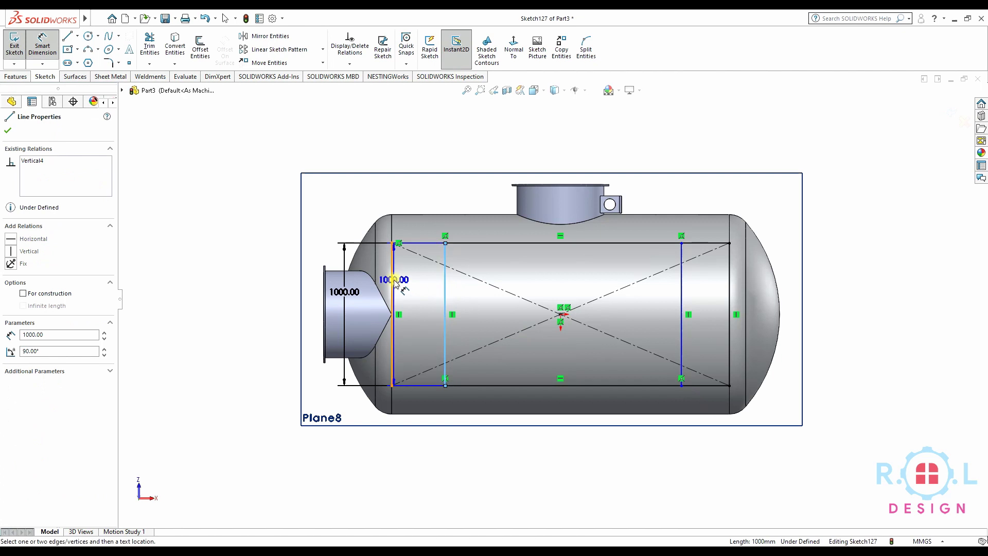
click(445, 258)
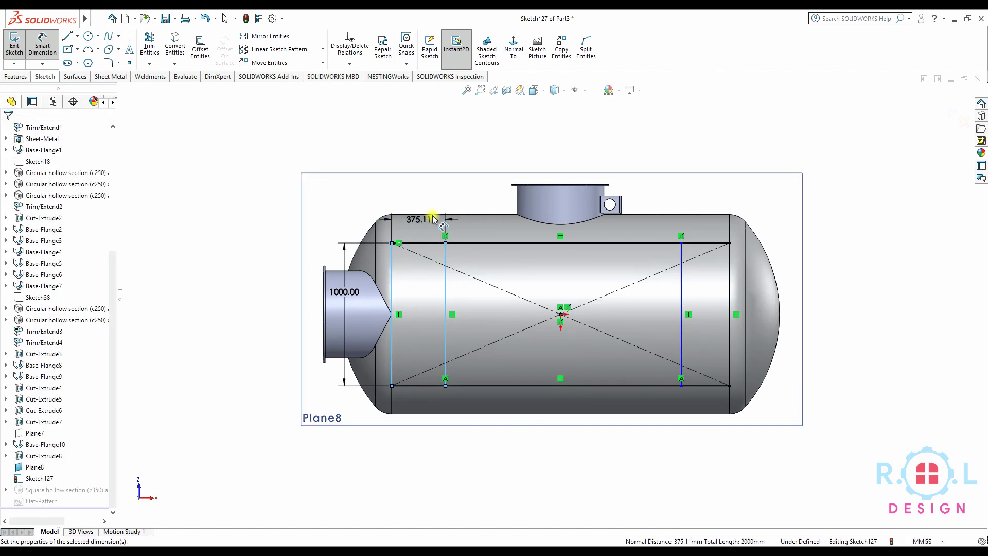
click(432, 216)
text(2300)
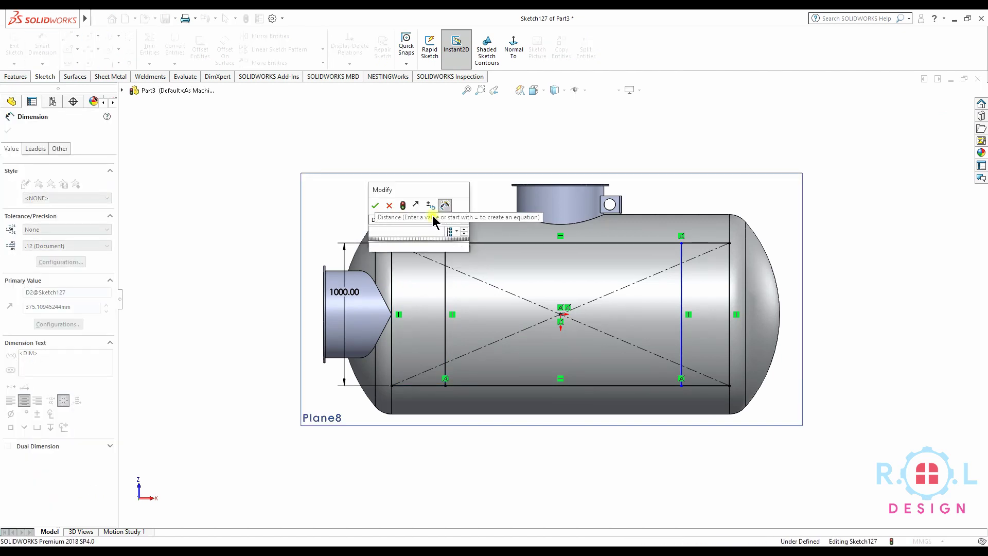
key(Return)
click(684, 288)
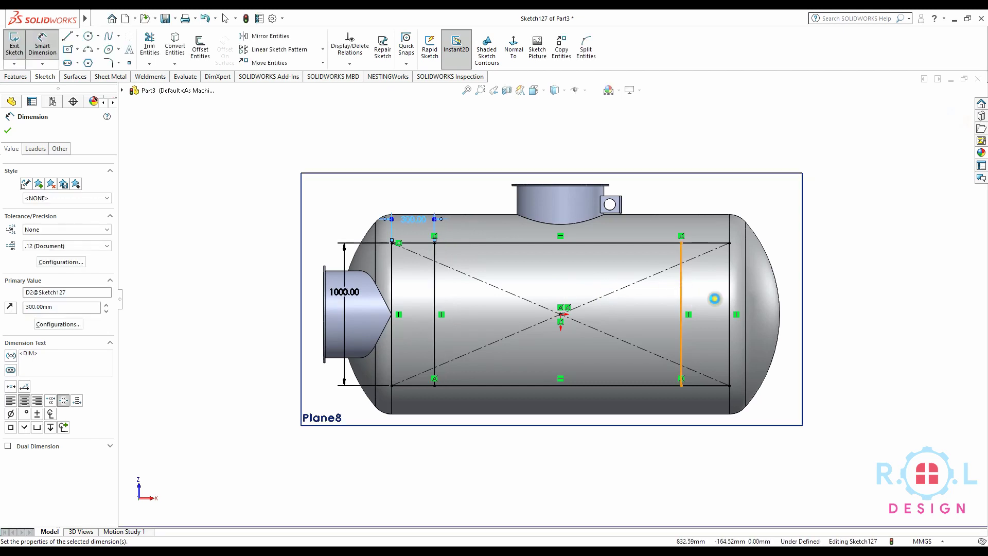
click(731, 303)
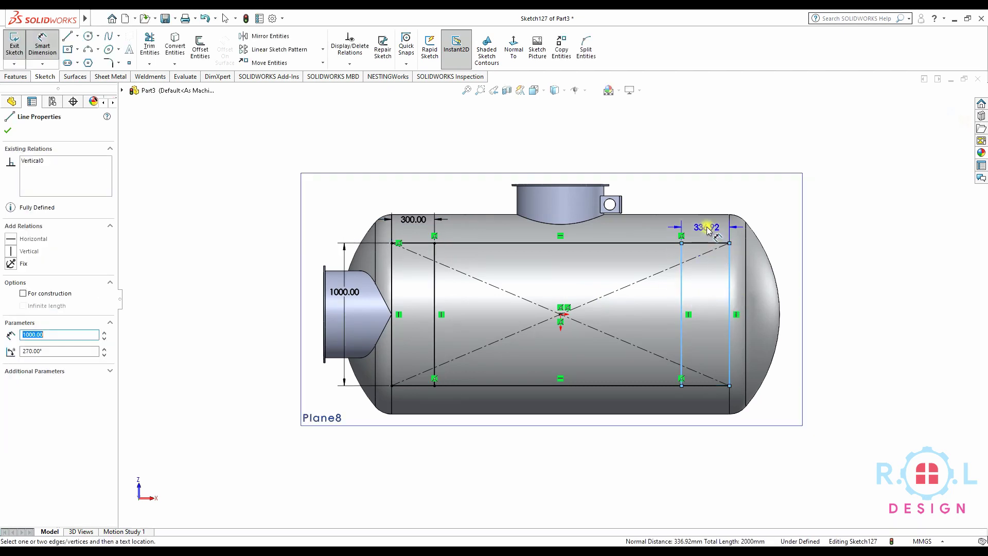
click(698, 225)
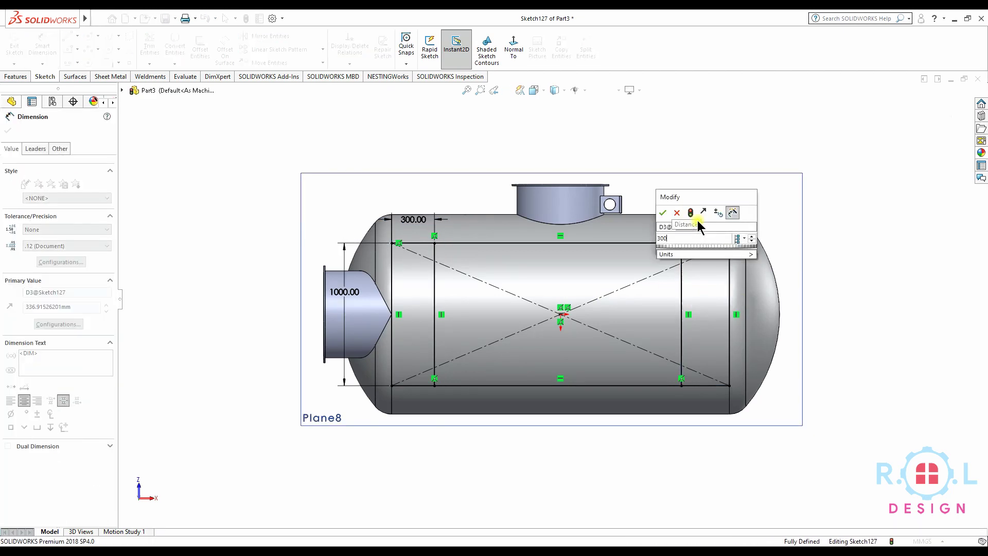
key(Return)
key(Escape)
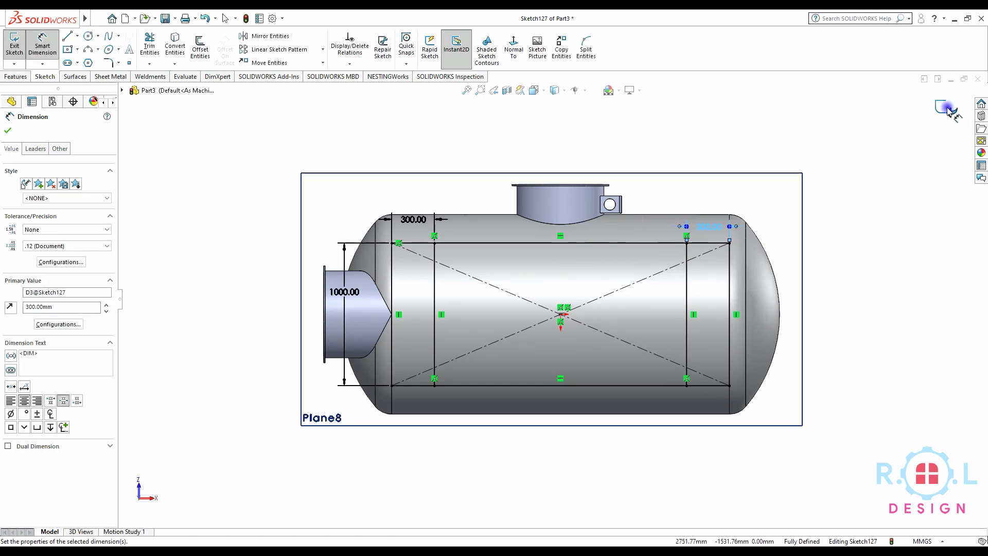
key(ctrl+b)
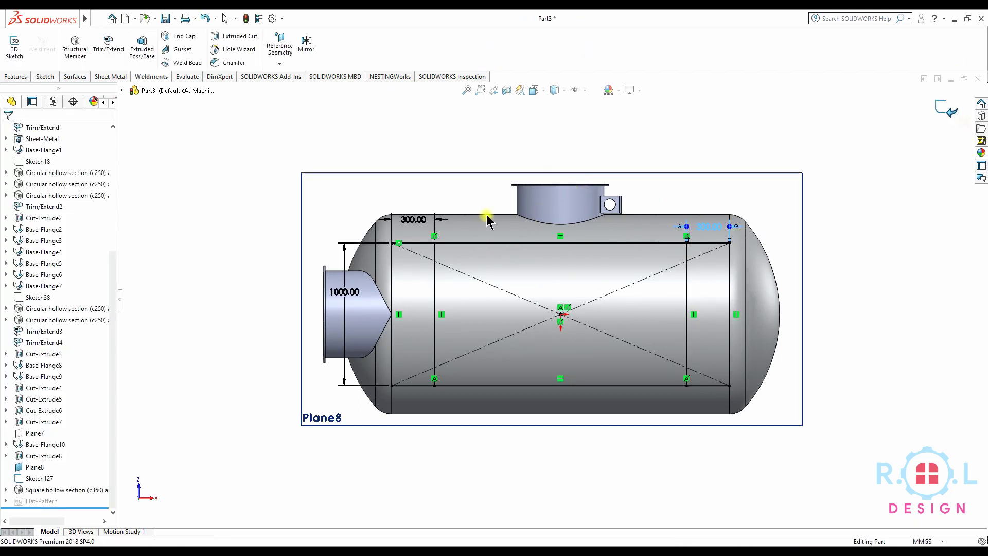
Change the skid square-tube members from 250x250x6.0 to 200x200x5.0 SHS.
middle_drag(476, 237, 3, 471)
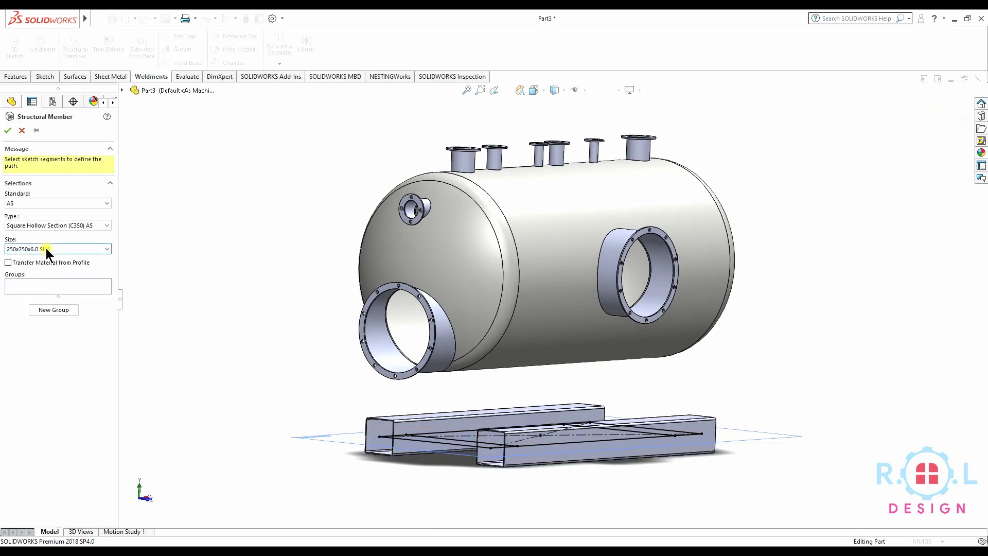
click(45, 248)
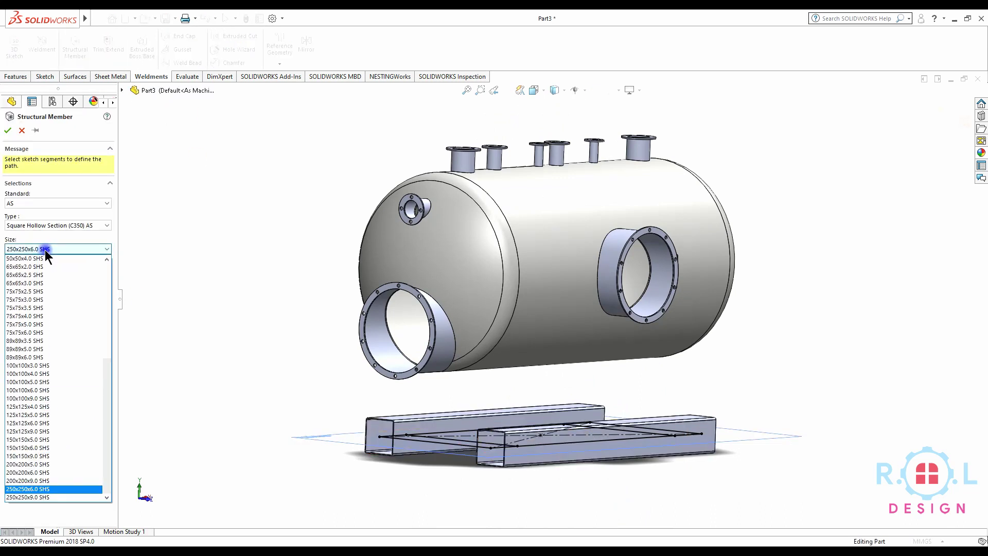
click(8, 130)
click(41, 489)
click(49, 466)
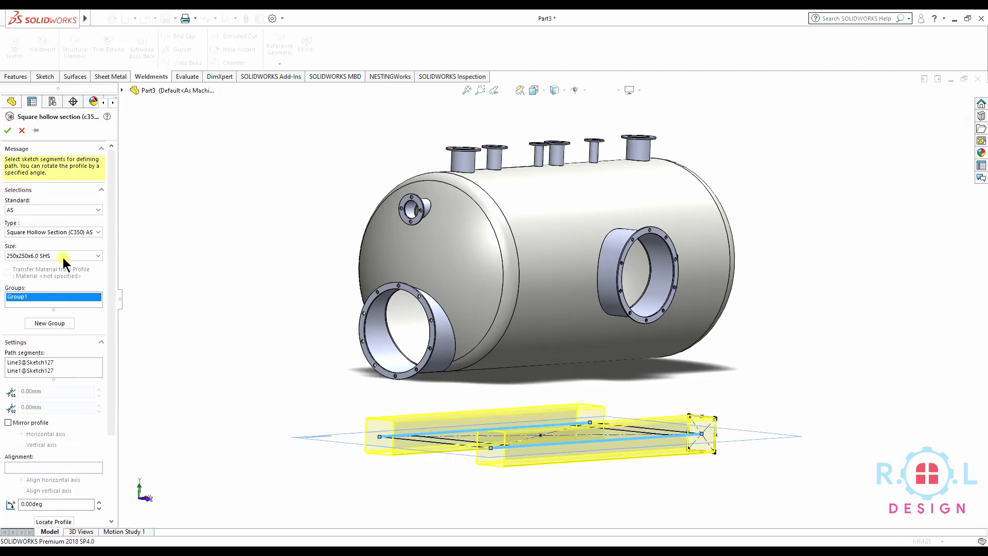
click(65, 257)
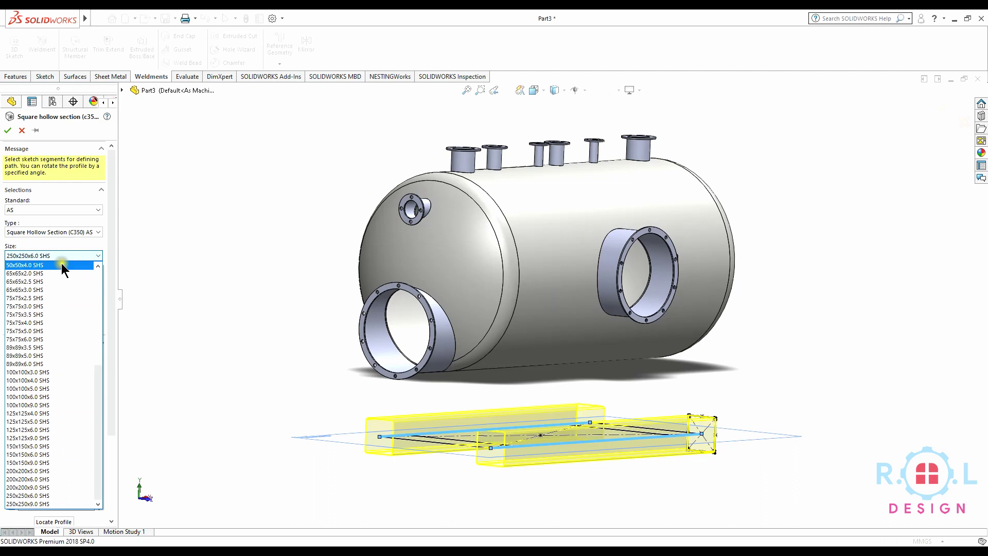
click(39, 471)
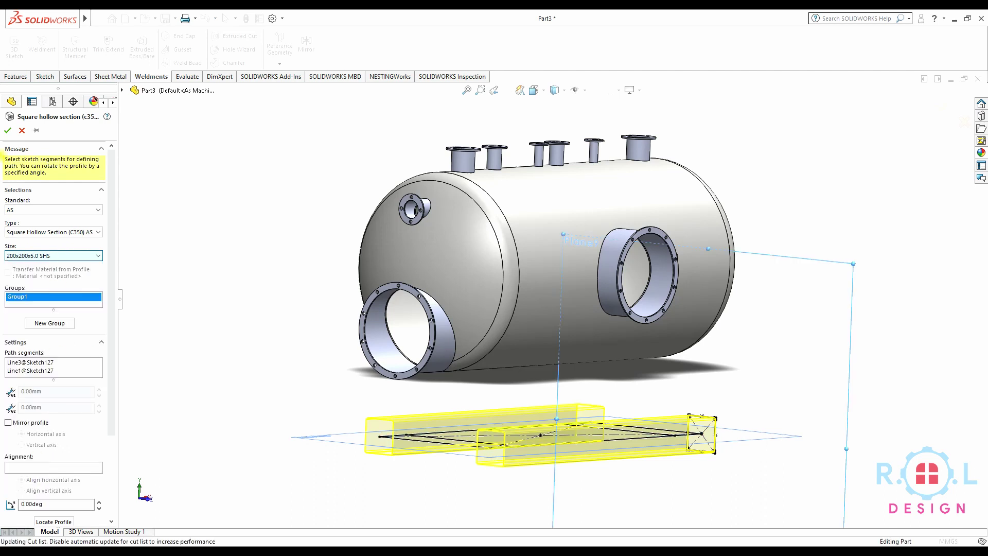
click(9, 131)
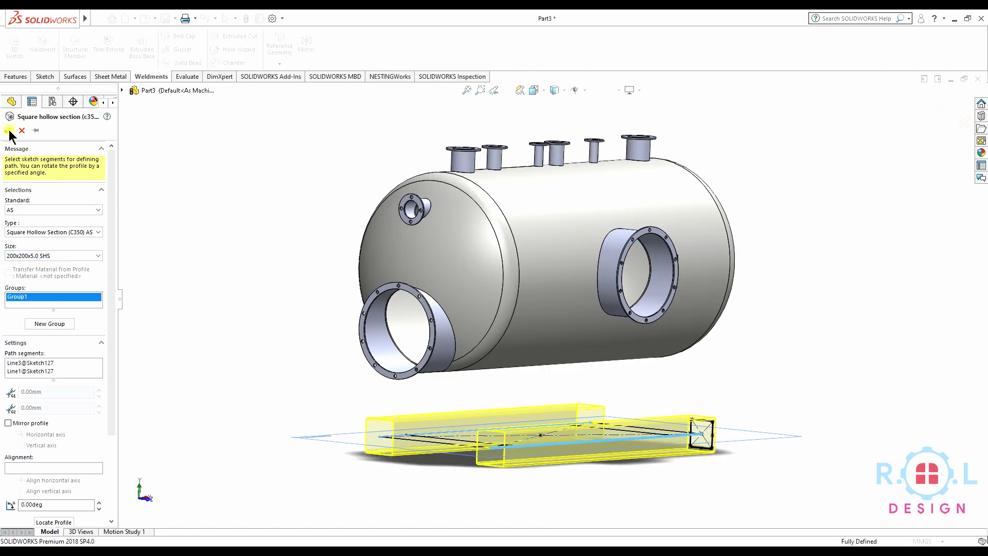
key(Return)
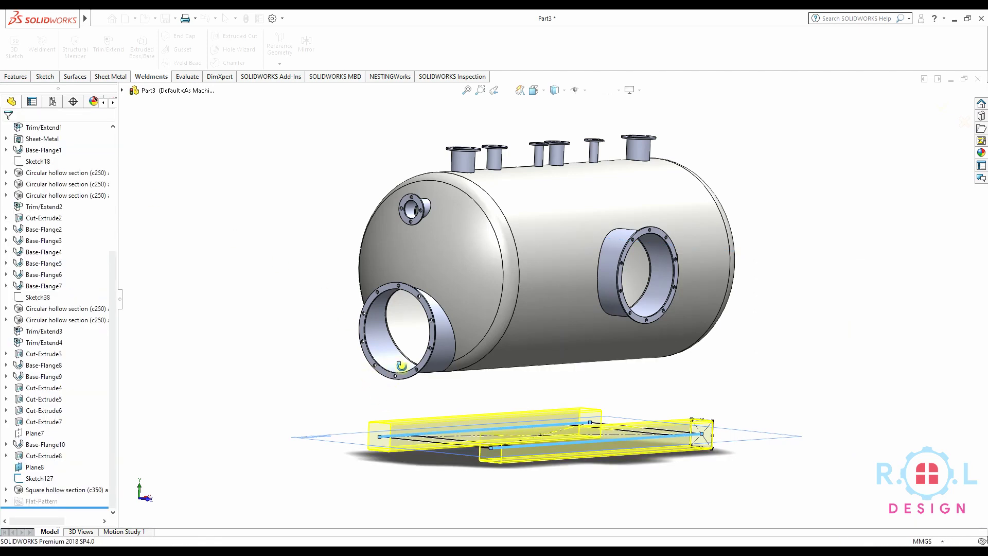
middle_drag(385, 379, 340, 417)
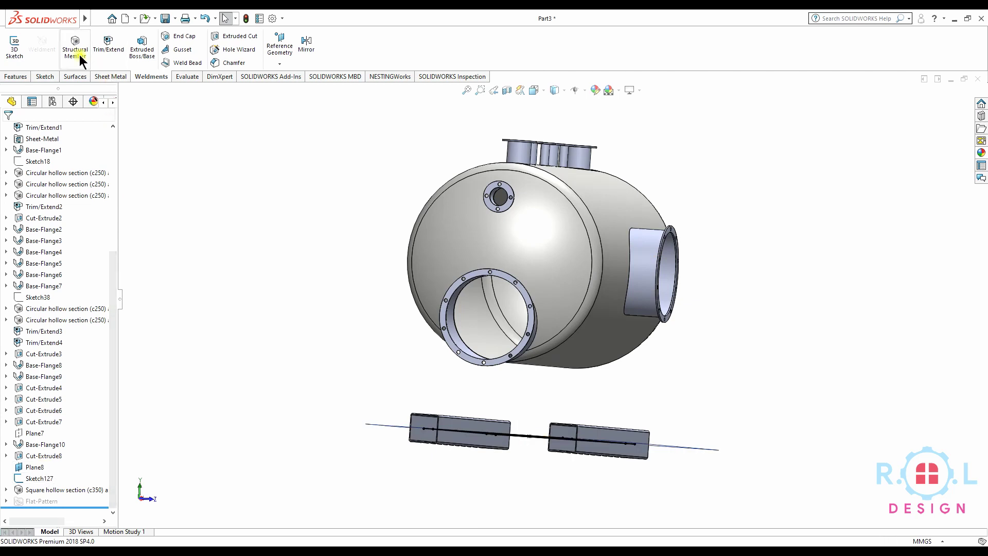
Add 200x200x5.0 SHS members along the two cross lines and hide Plane8.
mouse_move(394, 423)
middle_down()
mouse_move(465, 465)
mouse_move(456, 481)
middle_up()
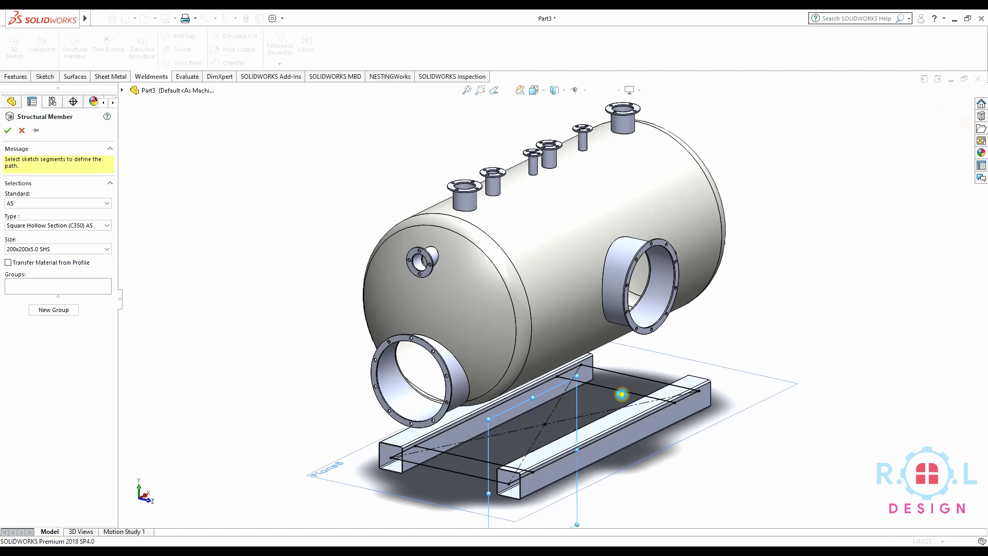
click(621, 394)
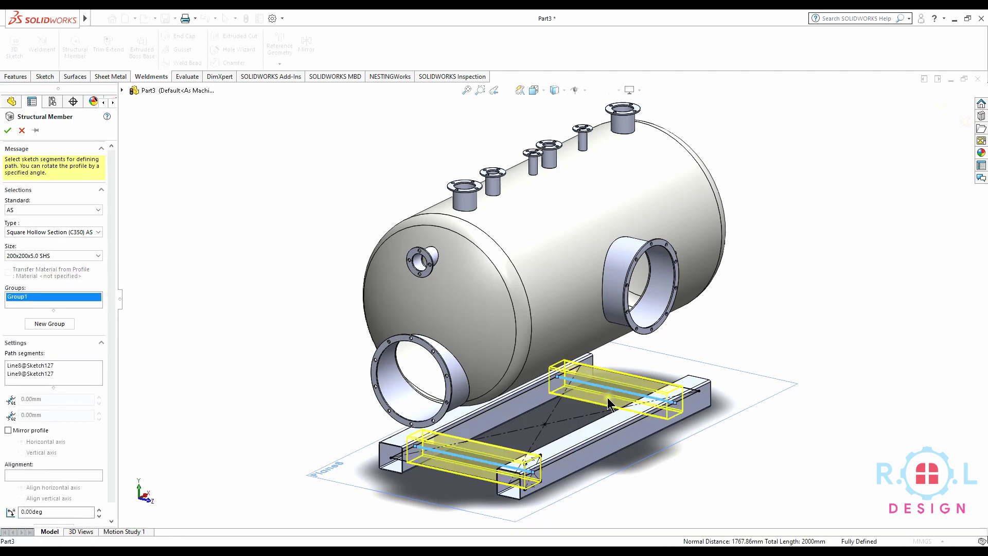
click(7, 130)
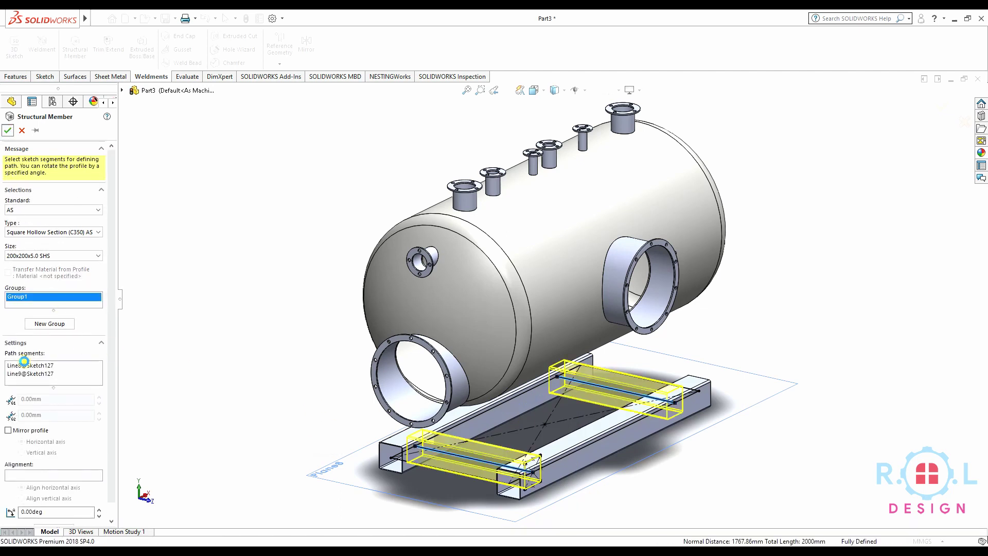
mouse_move(423, 485)
middle_down()
mouse_move(428, 427)
mouse_move(485, 397)
mouse_move(531, 430)
middle_up()
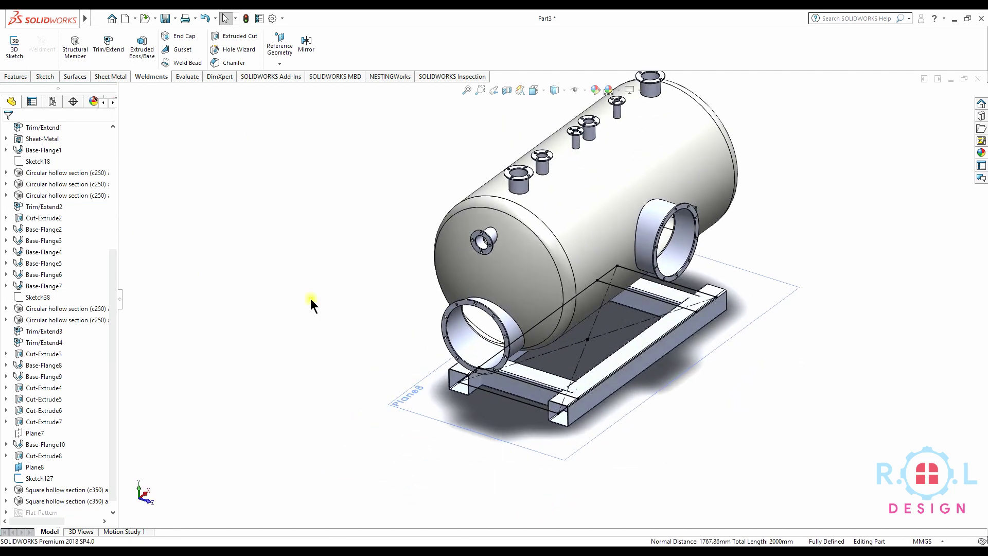
click(462, 421)
click(522, 397)
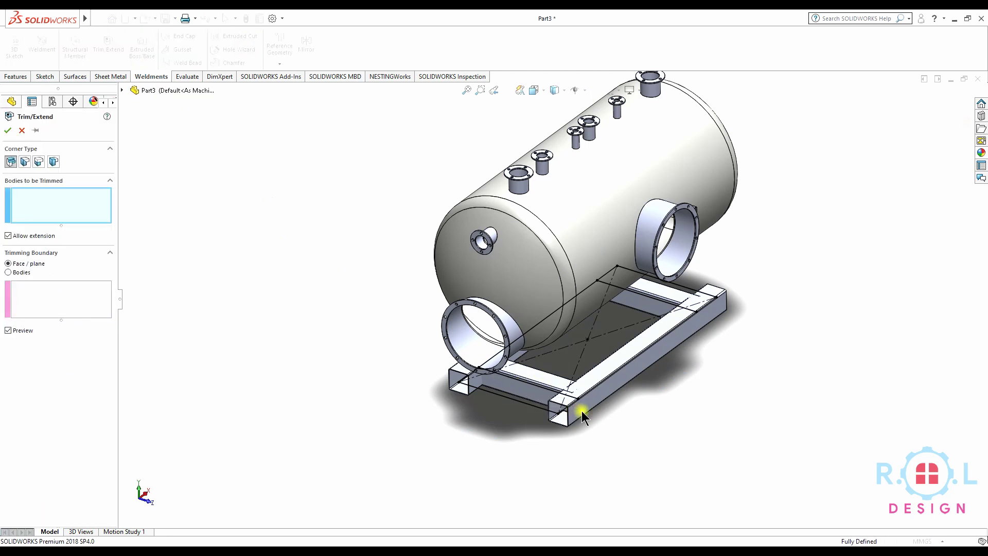
Trim both cross tubes using the end tube and long rail as boundaries.
scroll(582, 411, down, 3)
click(474, 361)
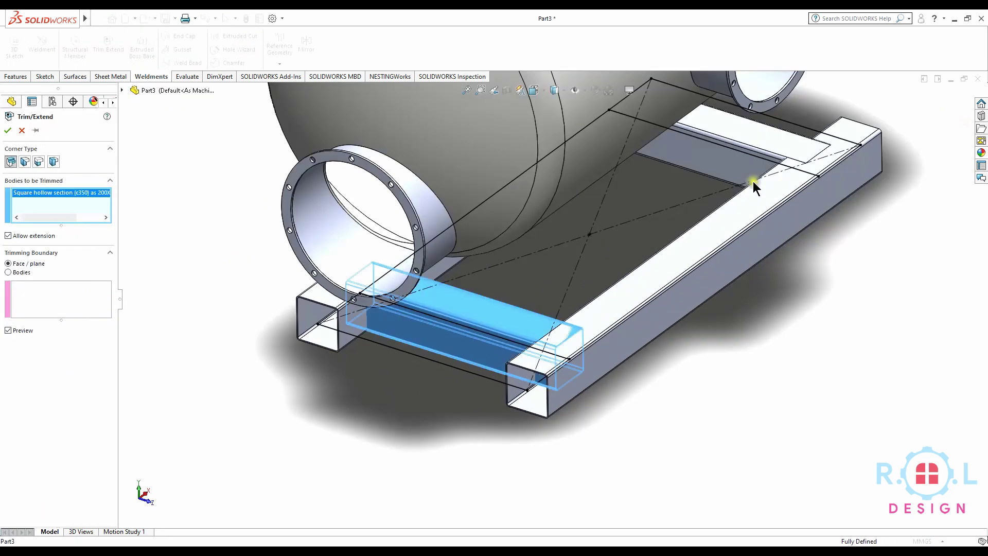
click(747, 164)
click(19, 302)
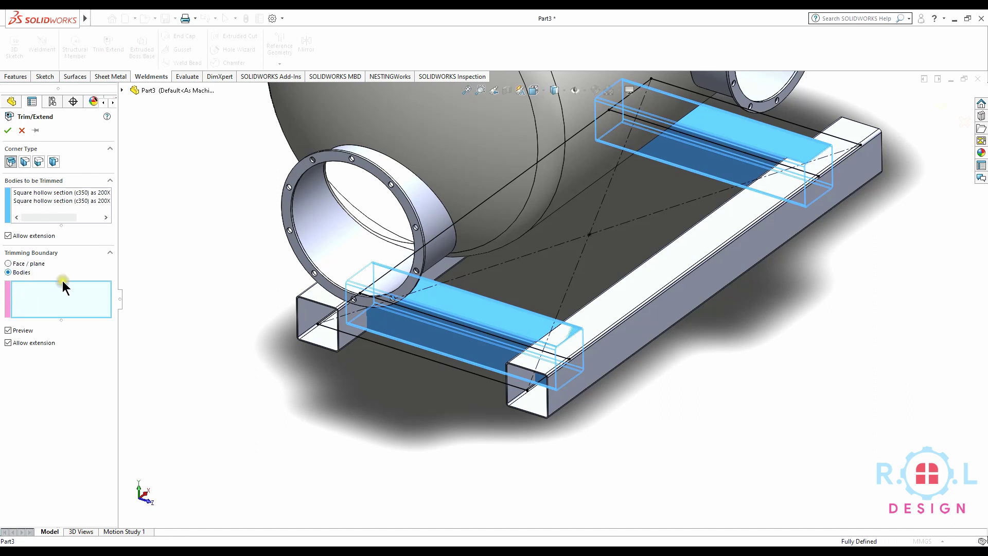
click(341, 340)
click(650, 335)
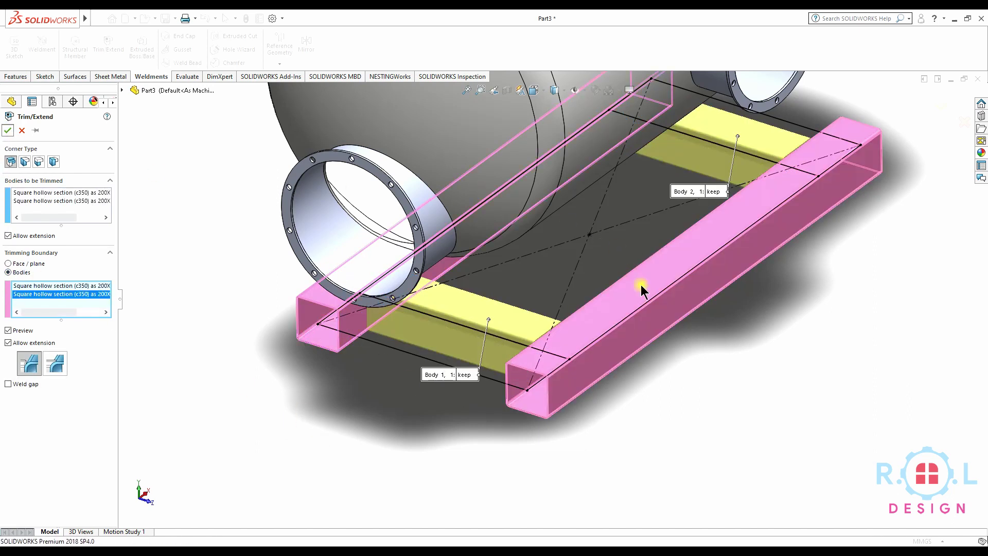
key(Return)
mouse_move(640, 401)
middle_down()
mouse_move(638, 346)
mouse_move(669, 277)
mouse_move(315, 392)
mouse_move(11, 133)
middle_up()
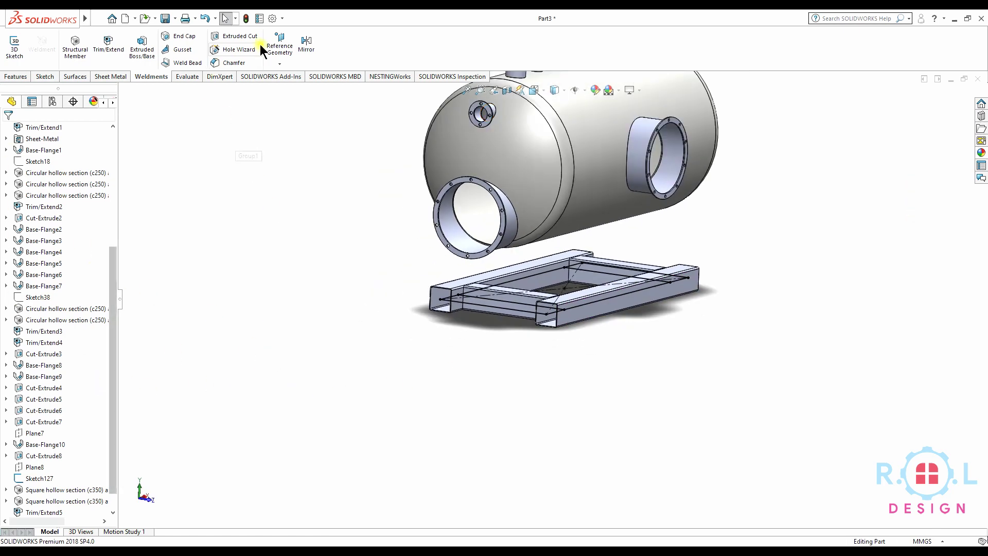
Create a reference plane offset 300 mm inward from the skid tube's end face.
click(277, 49)
click(288, 80)
scroll(537, 316, down, 5)
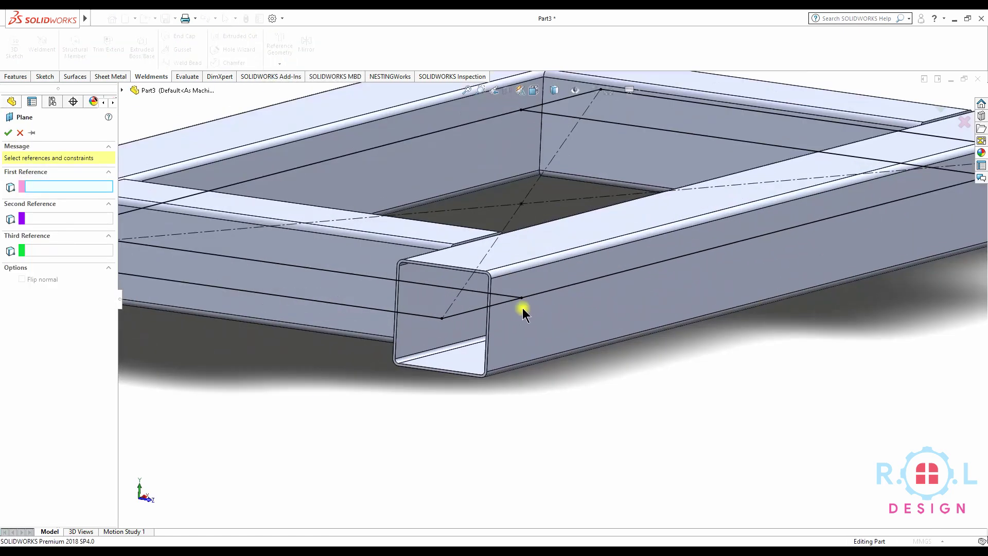
scroll(492, 276, down, 3)
click(504, 240)
scroll(599, 330, up, 3)
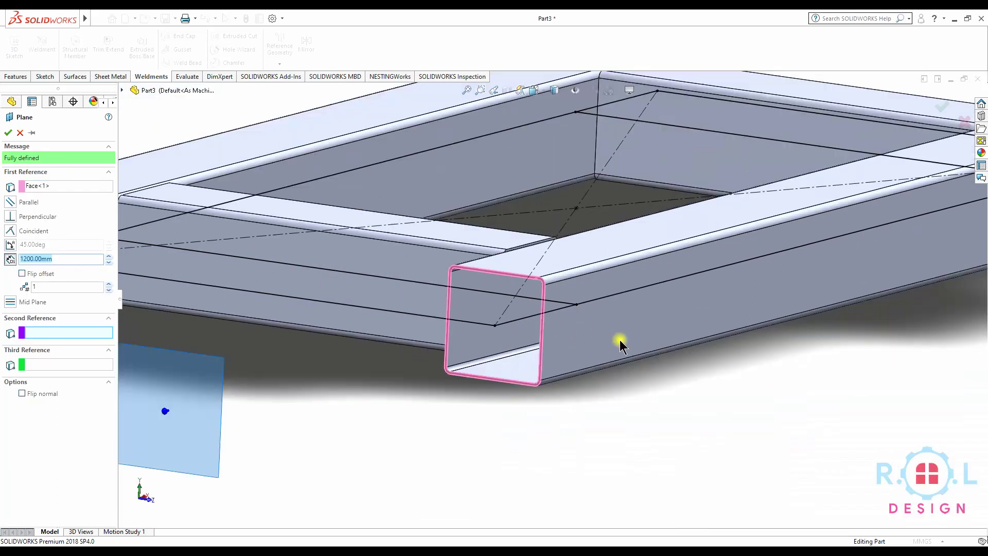
scroll(600, 333, up, 5)
scroll(657, 376, down, 1)
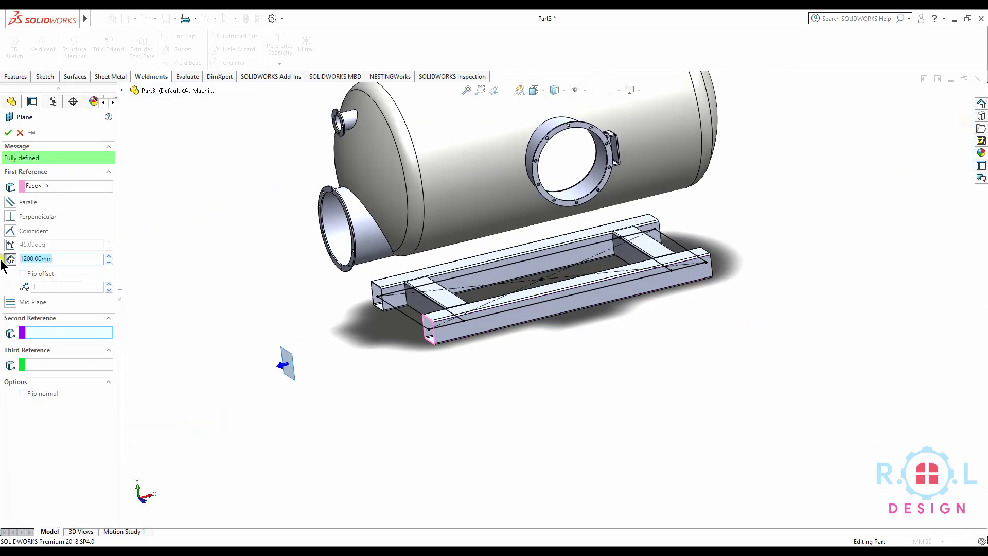
text(30)
key(Return)
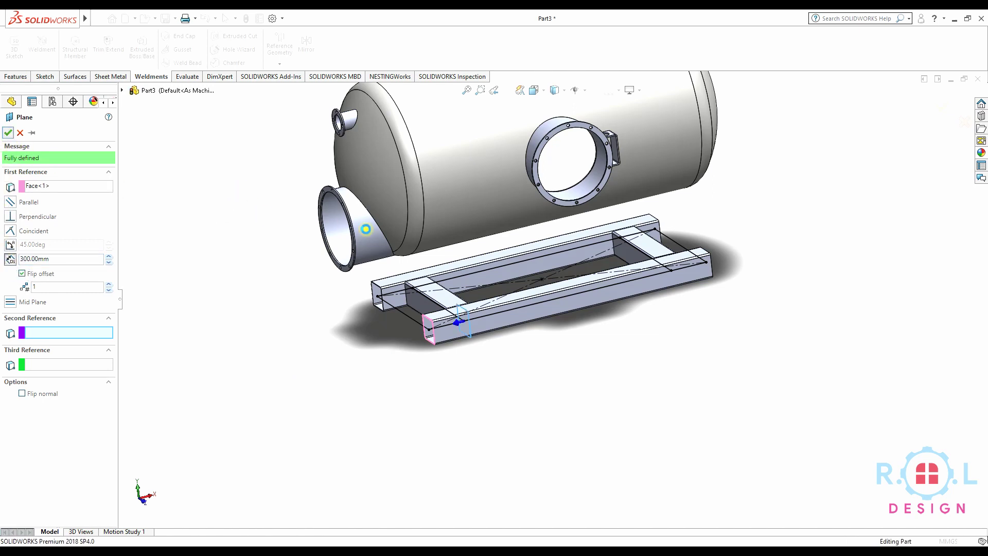
key(Return)
middle_drag(536, 348, 529, 248)
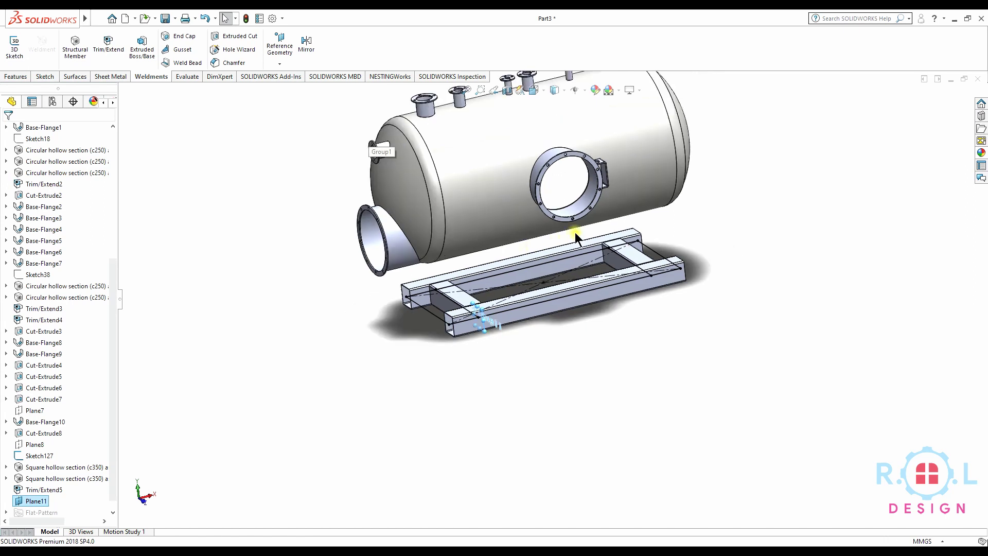
On Plane11, sketch a line from the tube corner up toward the vessel shell.
scroll(563, 196, down, 3)
click(38, 501)
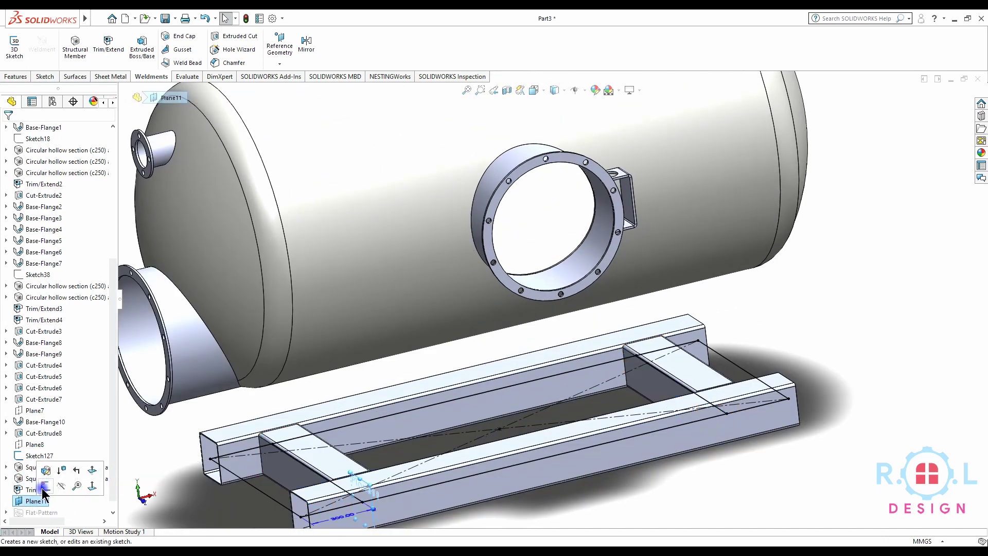
click(44, 486)
click(513, 46)
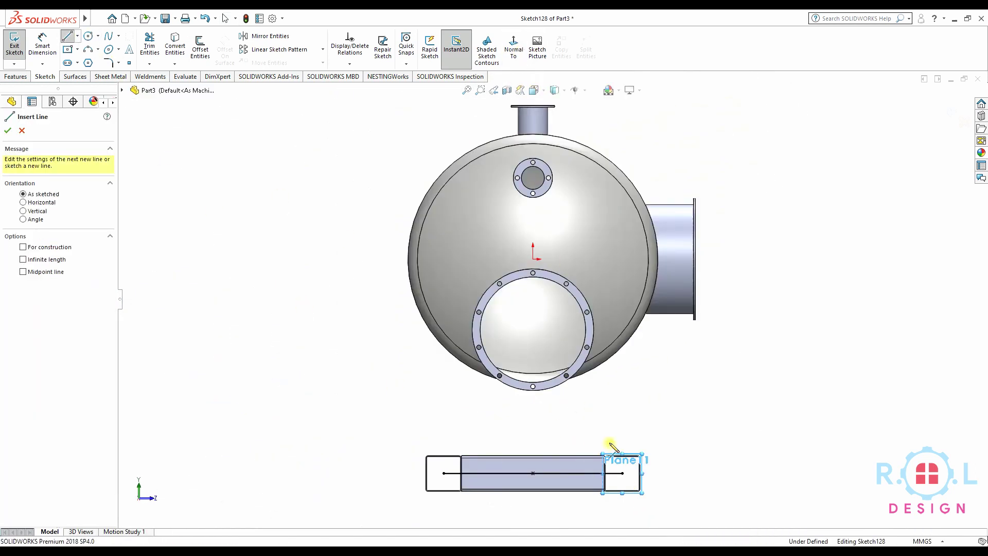
scroll(618, 463, down, 5)
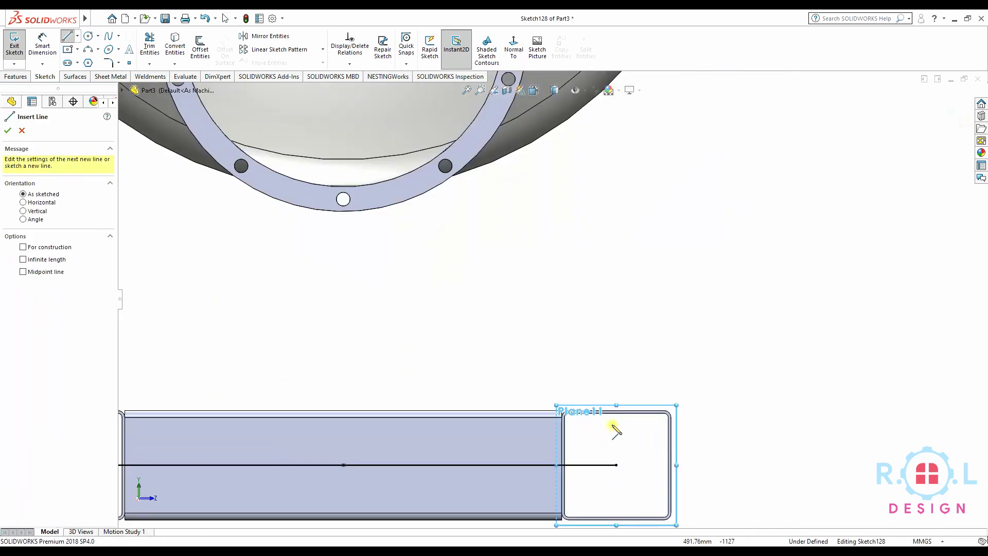
click(567, 406)
click(463, 115)
Fix the line at 75° to the tube's top edge and exit the sketch.
click(55, 46)
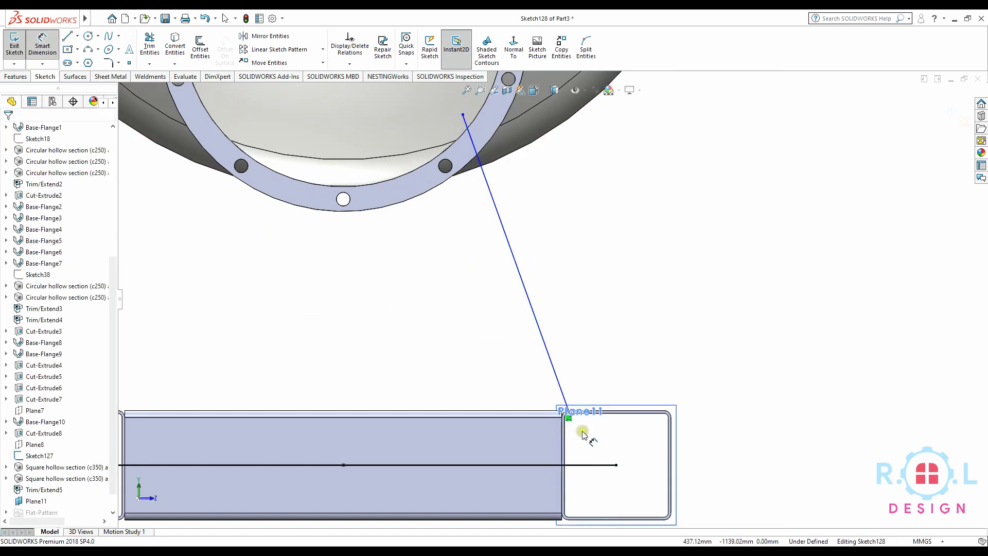
click(558, 384)
scroll(536, 414, down, 3)
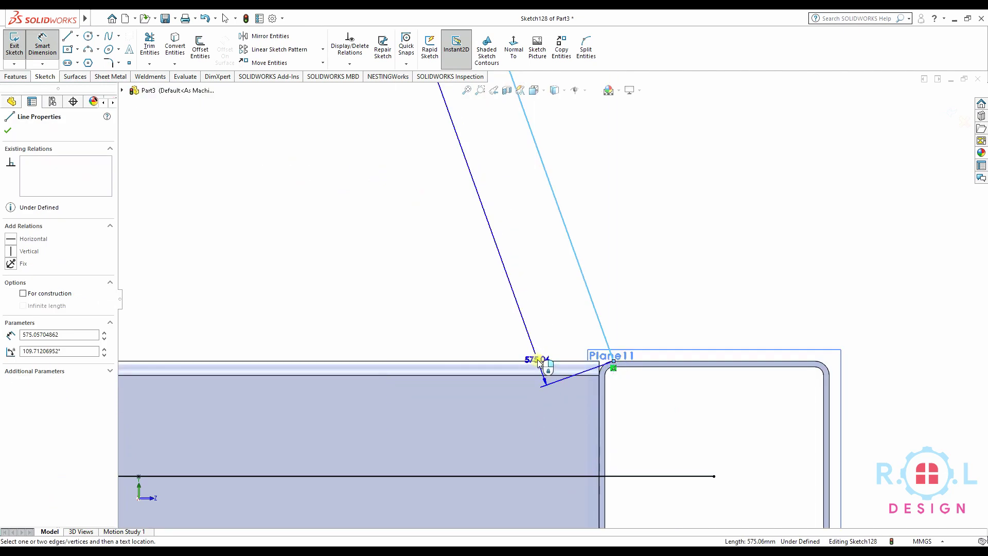
click(536, 360)
click(481, 276)
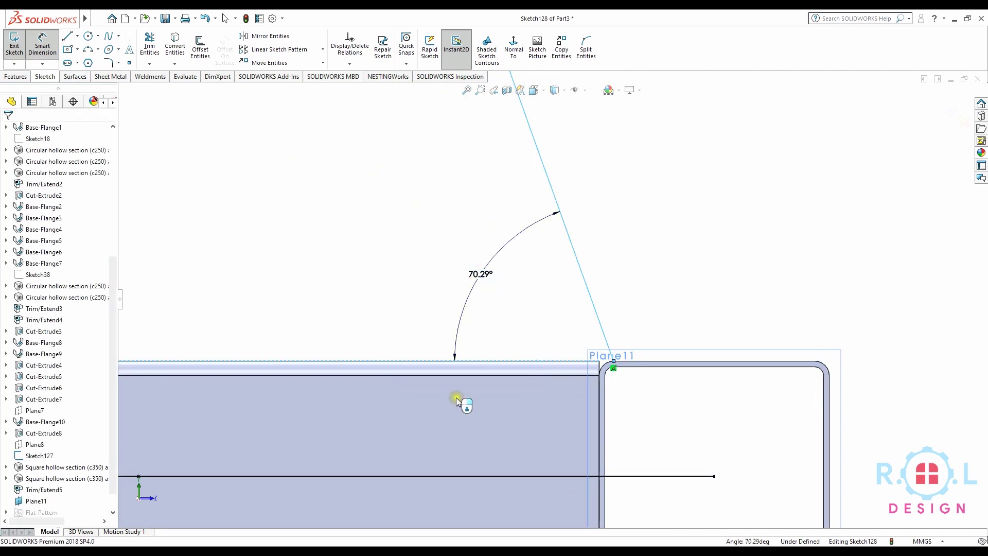
text(75)
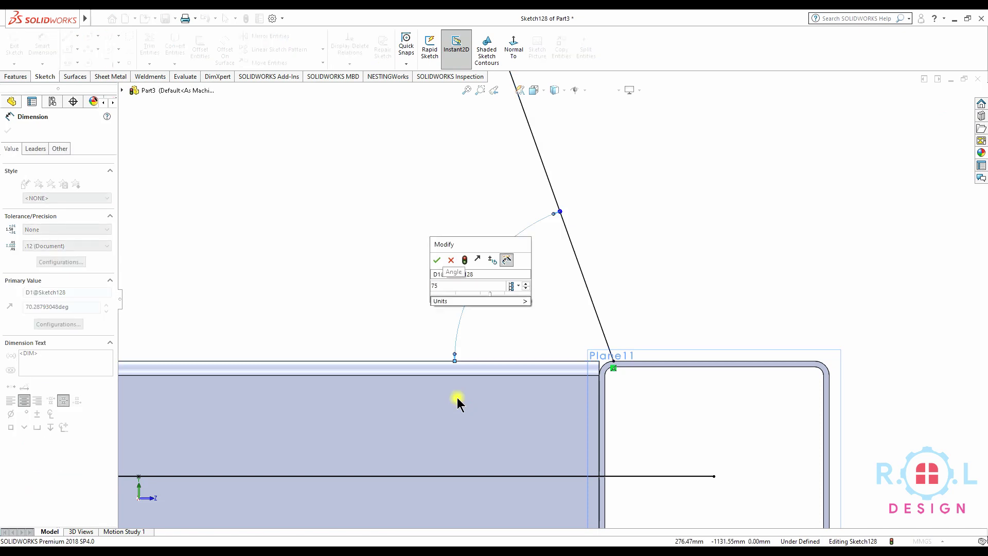
key(Return)
scroll(565, 391, up, 4)
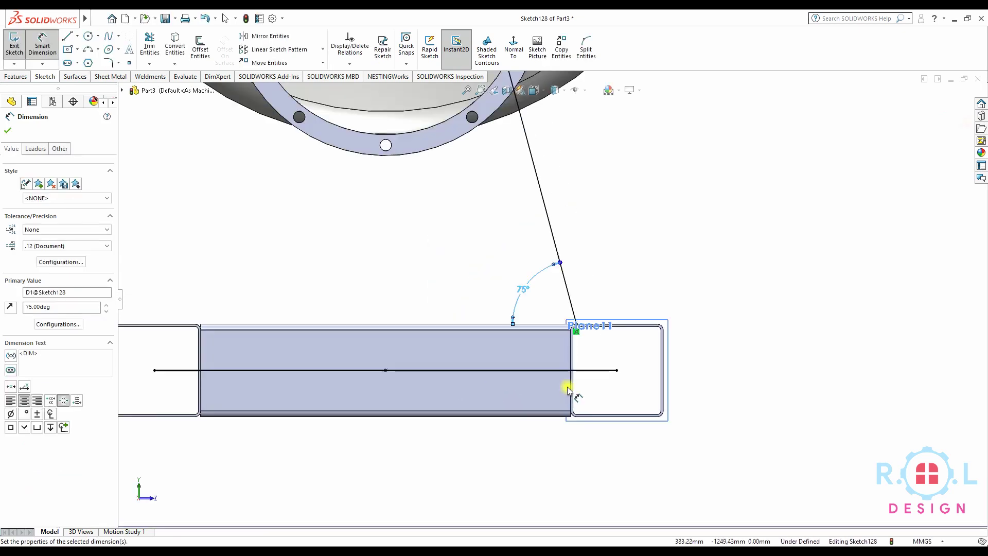
scroll(534, 338, up, 3)
scroll(493, 353, up, 3)
middle_drag(494, 353, 560, 313)
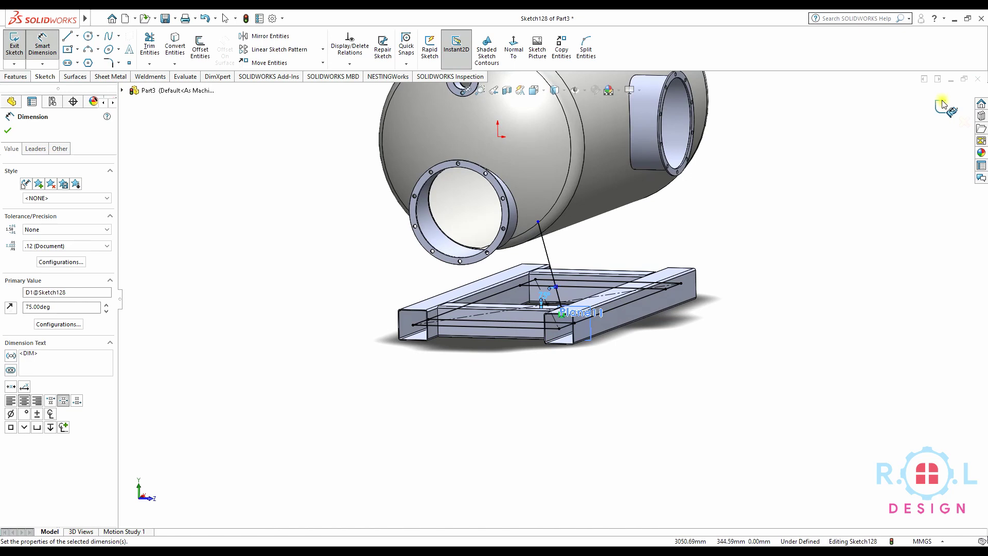
click(184, 153)
click(149, 78)
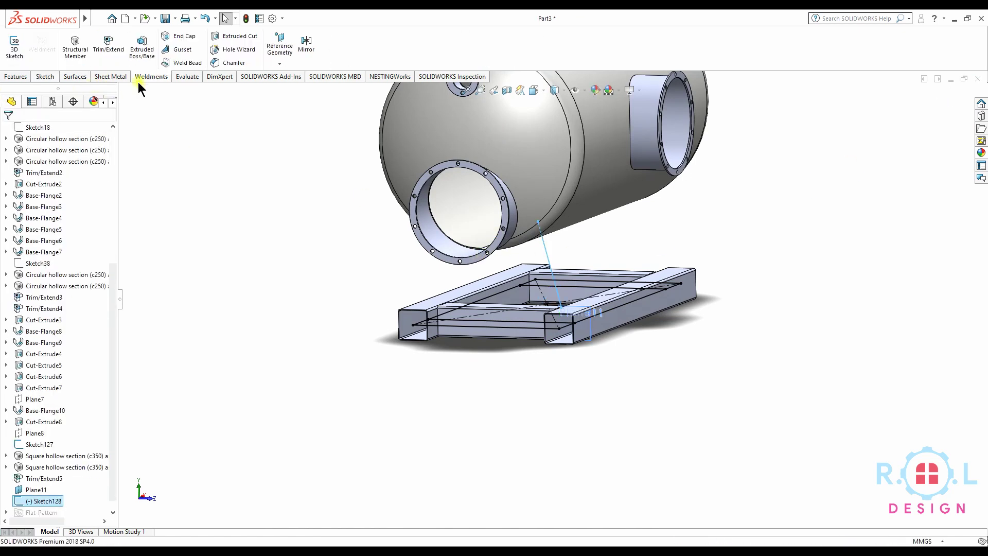
Create a 200x200x5.0 SHS structural member along the slanted Sketch128 line.
click(74, 49)
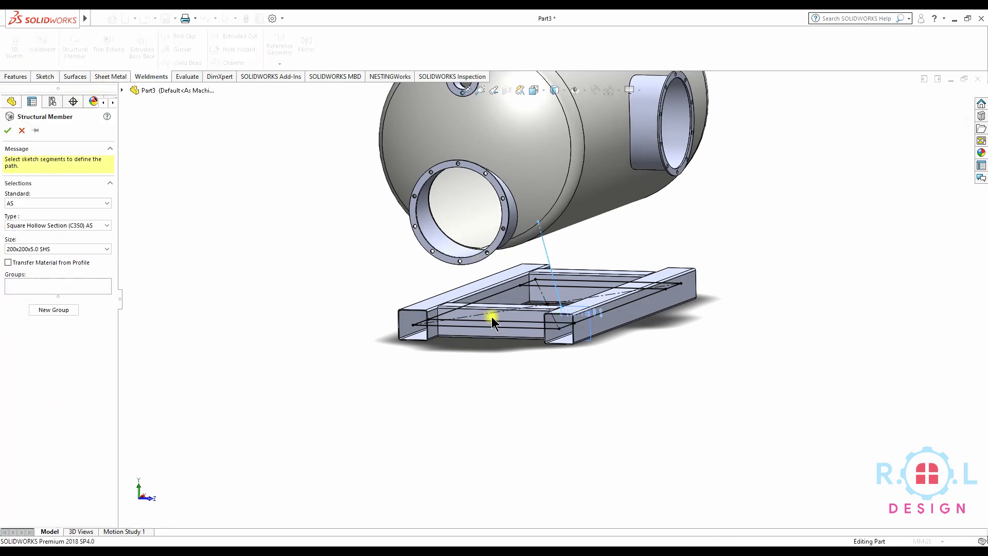
click(538, 276)
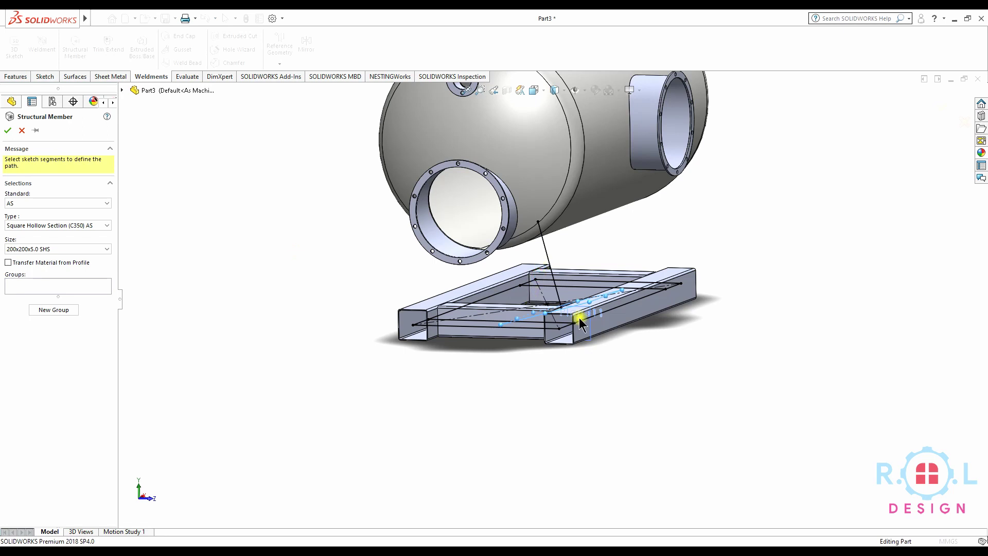
click(563, 305)
scroll(565, 316, down, 2)
click(9, 130)
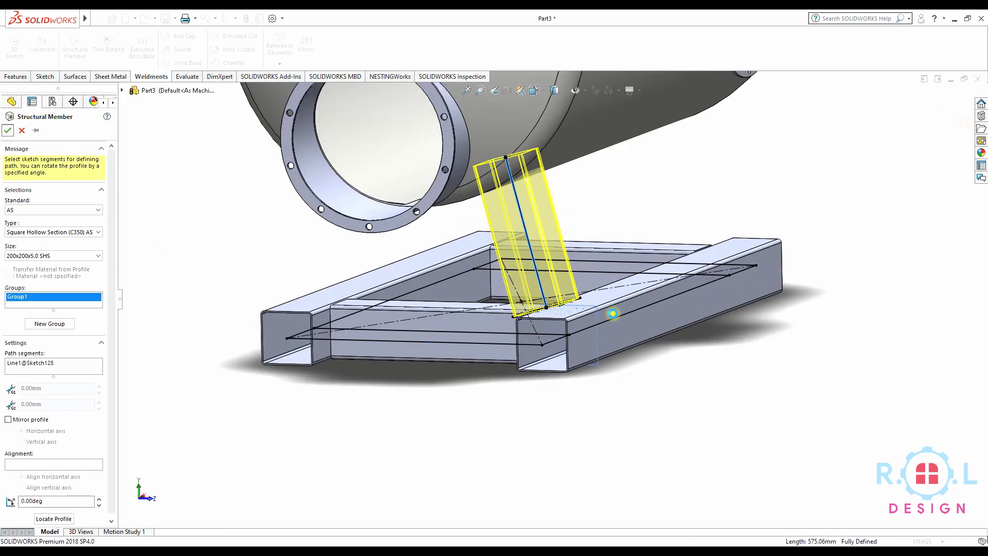
middle_drag(560, 328, 299, 246)
Trim the inclined tube's base against the front and rear skid rails as Trim/Extend6.
click(103, 54)
click(528, 263)
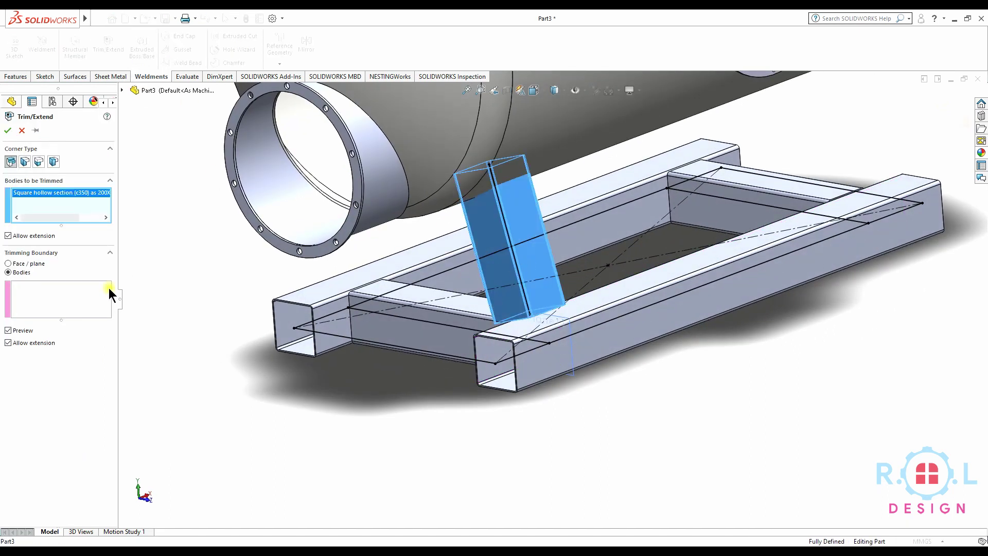
click(75, 308)
click(535, 358)
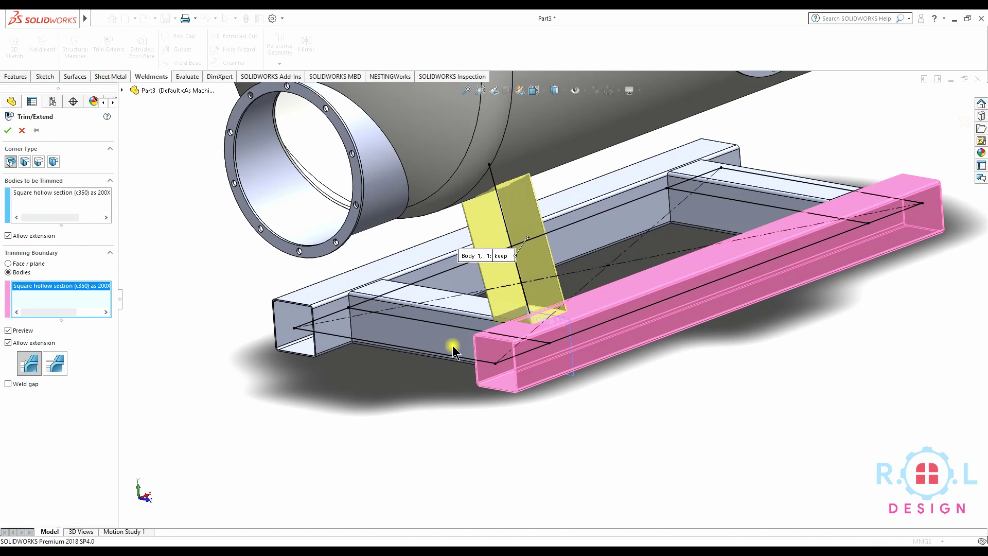
middle_drag(452, 345, 474, 331)
click(467, 347)
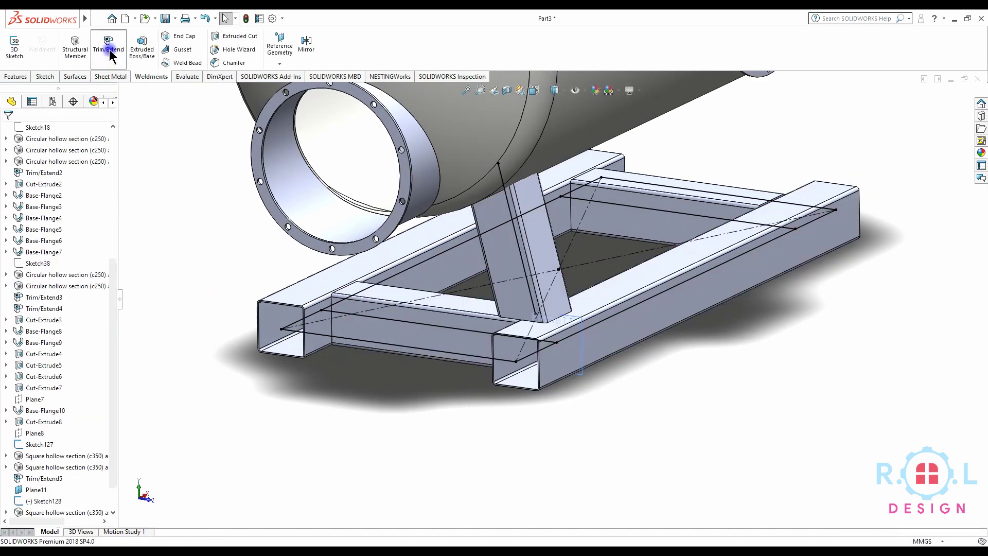
click(109, 54)
click(546, 257)
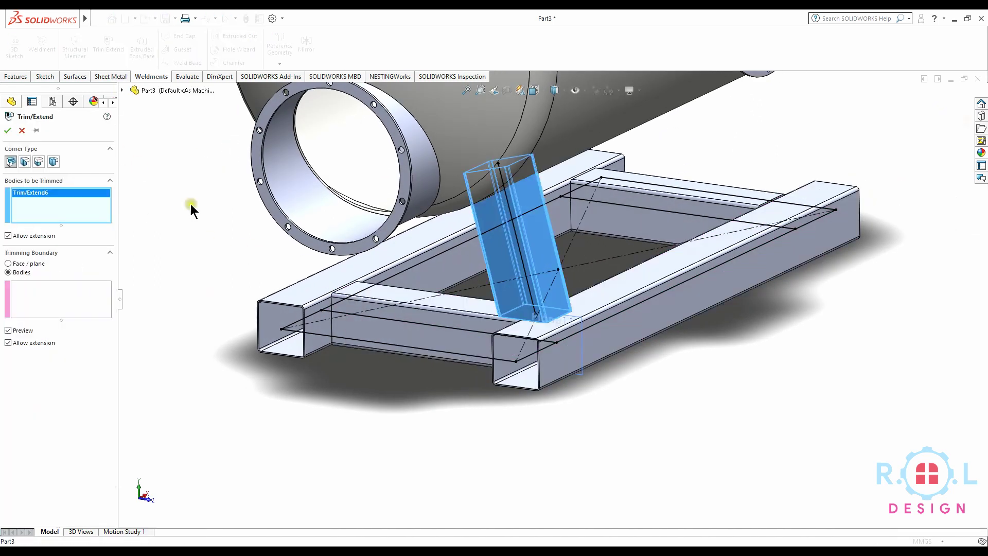
Try the tank shell face as trim boundary, then clear the tube from the trim list.
click(33, 263)
click(477, 164)
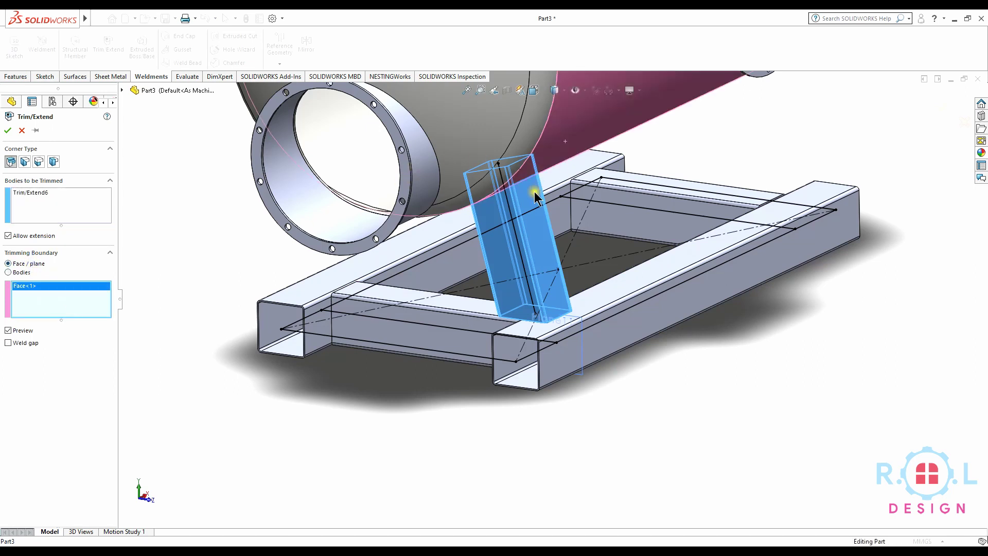
middle_drag(478, 163, 296, 299)
mouse_move(465, 286)
middle_down()
mouse_move(573, 258)
mouse_move(646, 253)
mouse_move(683, 220)
mouse_move(673, 290)
mouse_move(566, 291)
middle_up()
mouse_move(400, 243)
middle_down()
mouse_move(376, 206)
mouse_move(368, 247)
mouse_move(338, 280)
middle_up()
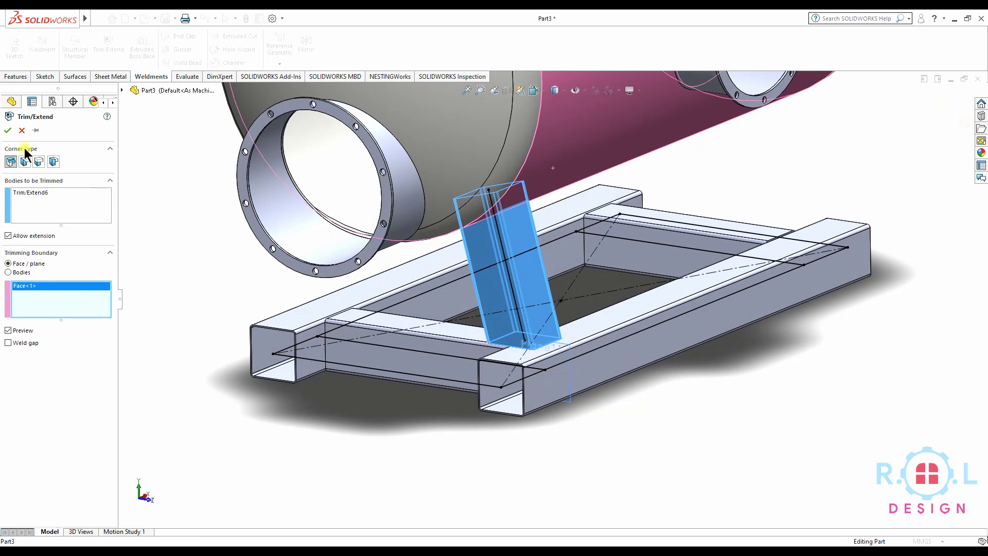
click(8, 272)
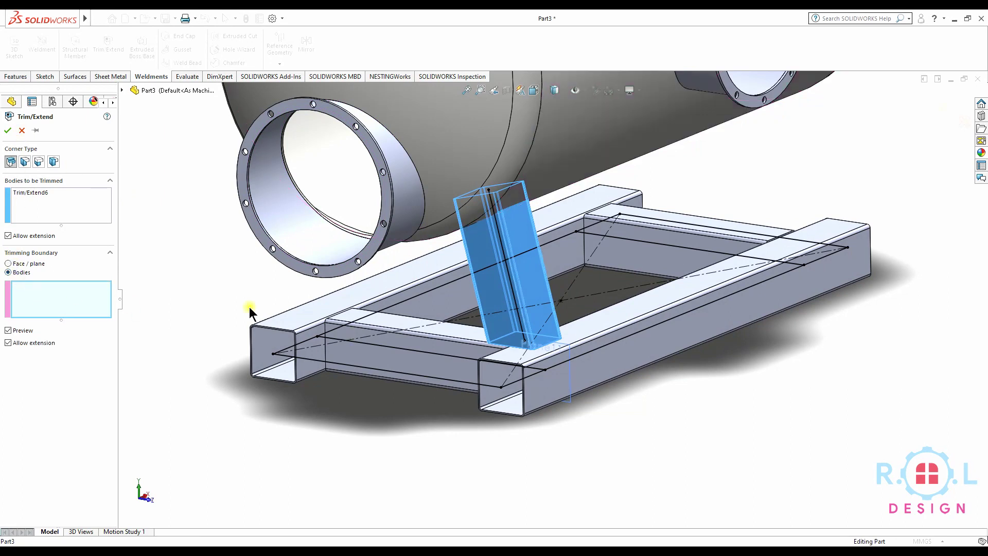
right_click(45, 201)
click(58, 207)
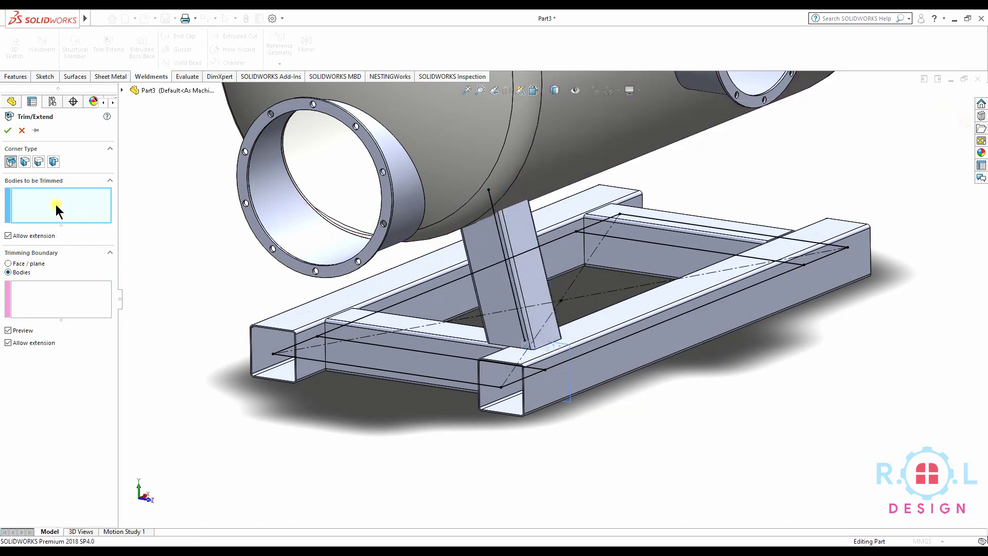
Trim the leaning tube at the shell face with Allow extension unchecked.
click(479, 258)
click(14, 315)
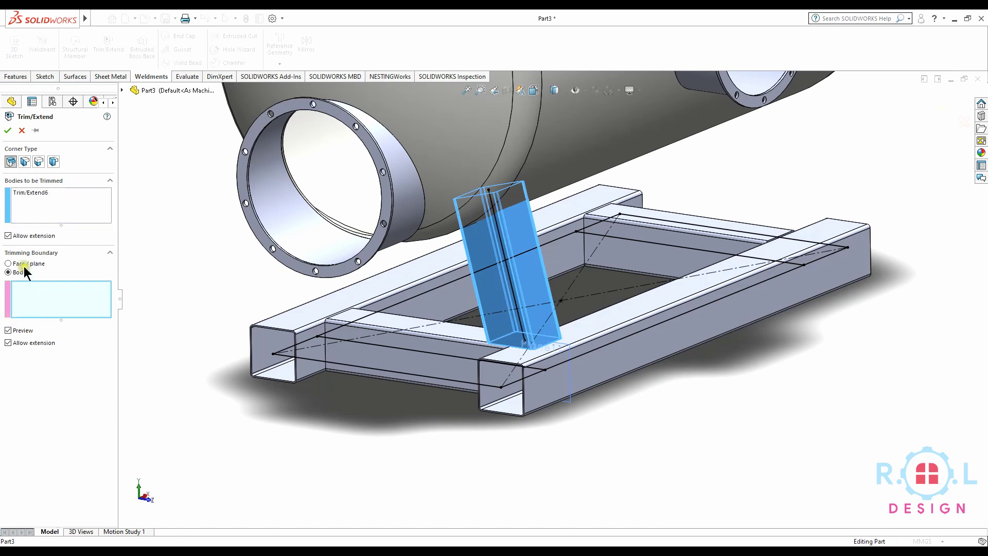
click(576, 167)
mouse_move(521, 243)
middle_down()
mouse_move(464, 221)
mouse_move(474, 194)
mouse_move(514, 233)
middle_up()
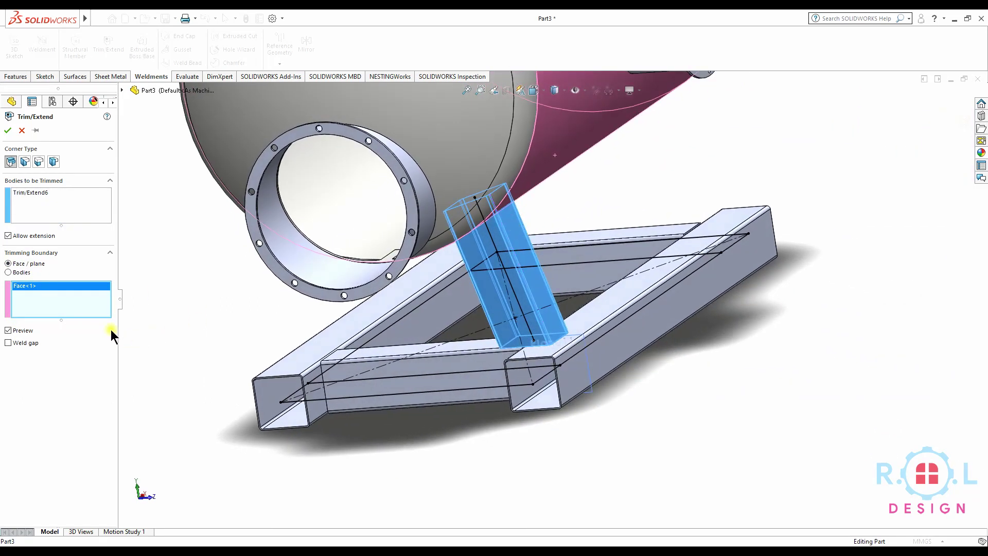
click(7, 235)
click(7, 130)
mouse_move(536, 282)
middle_down()
mouse_move(595, 301)
mouse_move(452, 298)
mouse_move(434, 323)
middle_up()
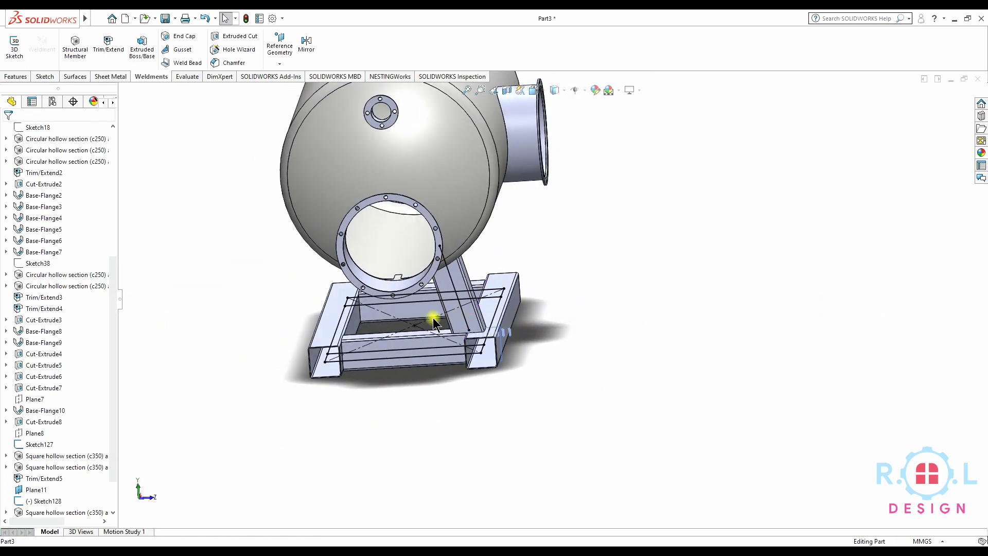
Hide the construction sketch Sketch127.
click(48, 446)
click(46, 427)
click(43, 501)
click(388, 406)
mouse_move(388, 406)
middle_down()
mouse_move(350, 378)
mouse_move(363, 399)
middle_up()
scroll(81, 172, up, 4)
scroll(88, 150, up, 2)
Mirror the trimmed leg across the Right Plane.
click(40, 229)
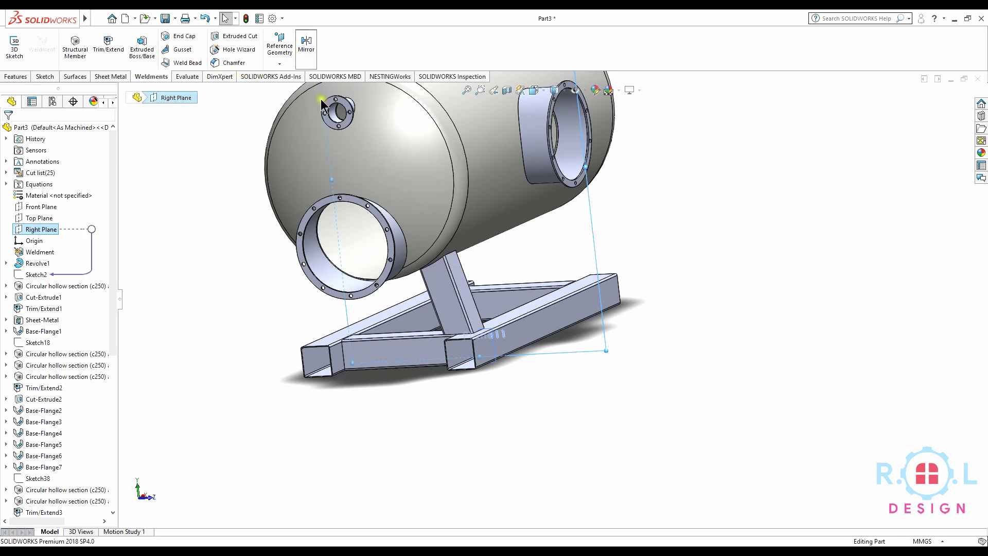
click(306, 45)
click(437, 282)
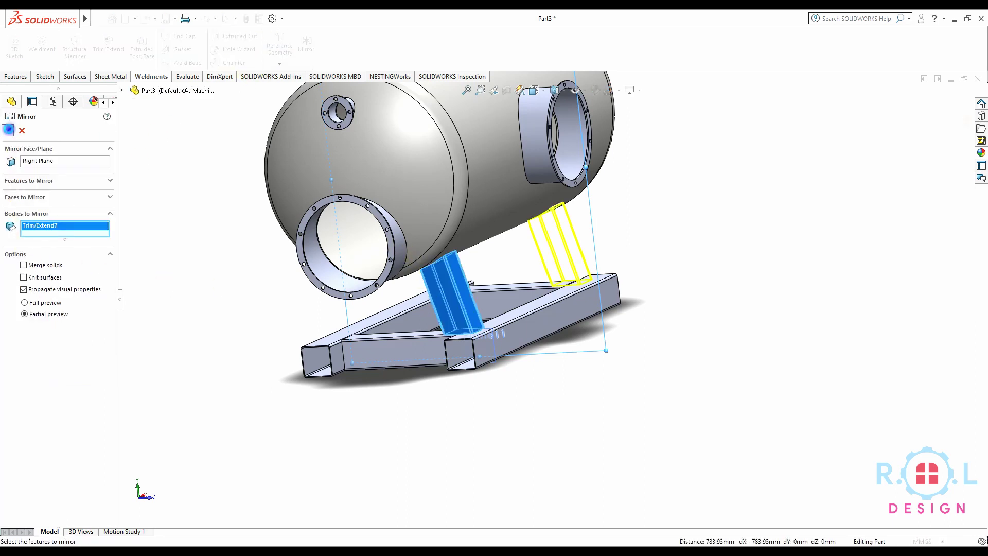
right_click(271, 278)
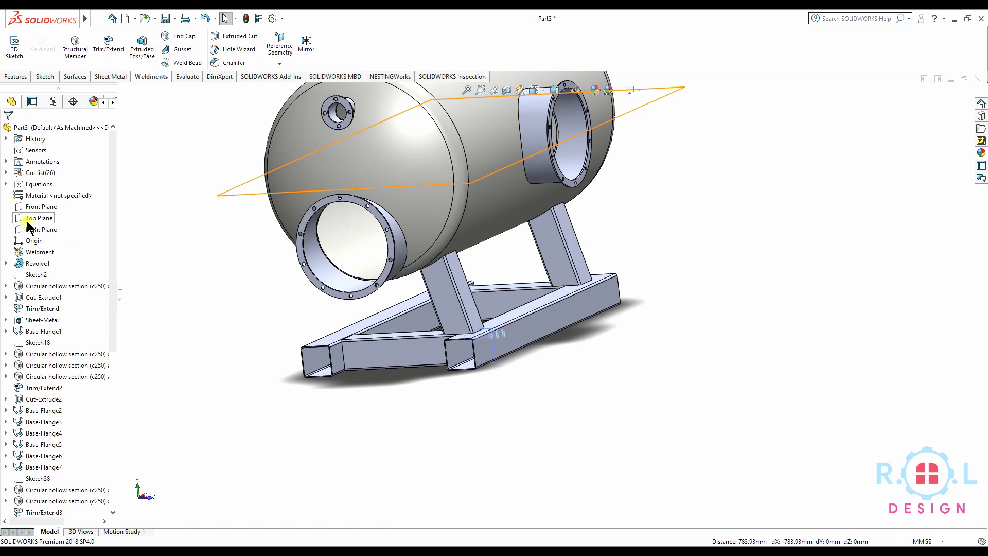
click(32, 229)
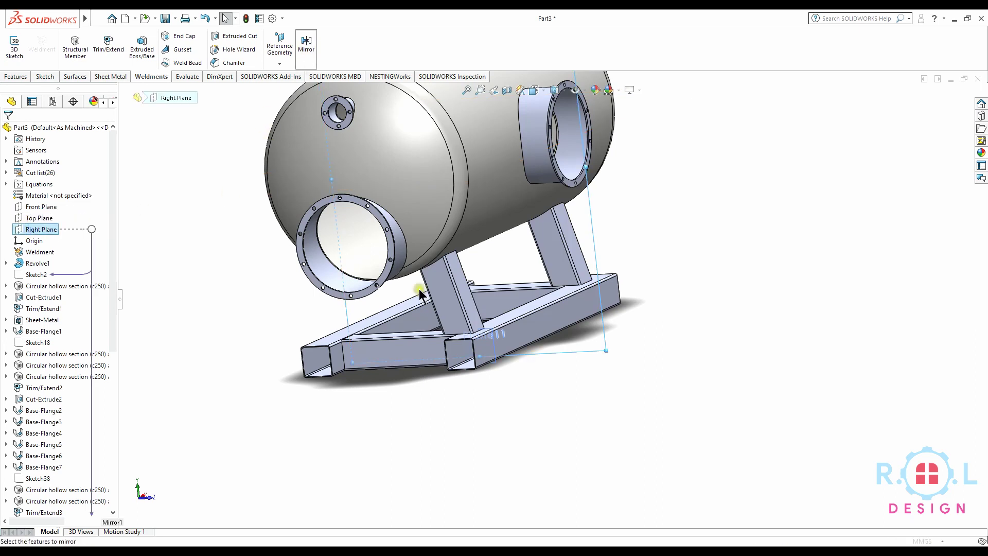
click(437, 297)
click(557, 252)
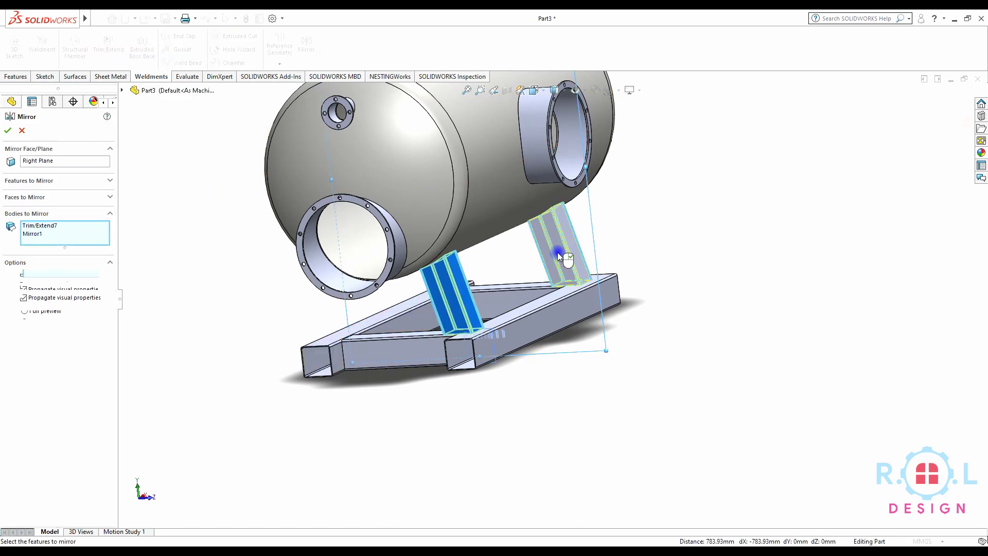
click(22, 130)
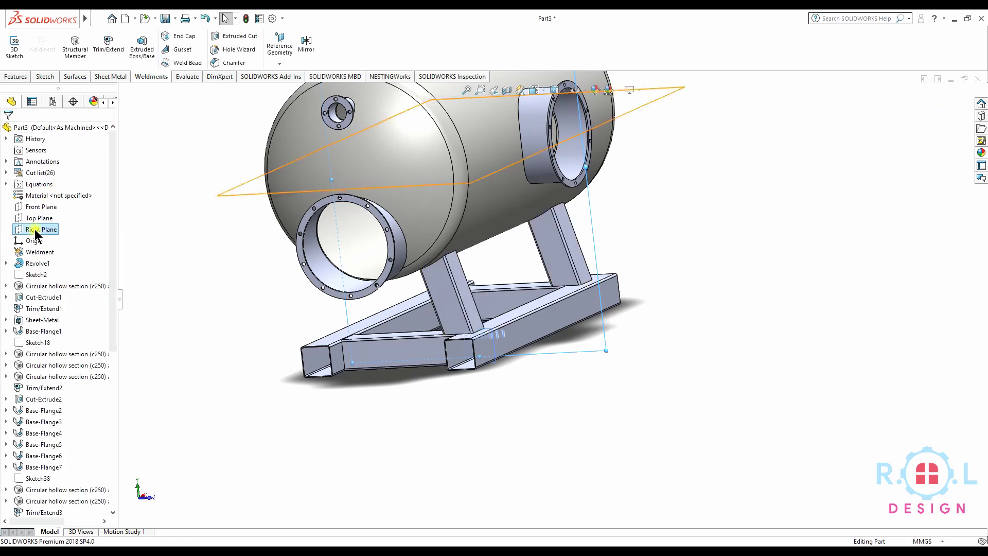
mouse_move(264, 265)
middle_down()
mouse_move(314, 246)
mouse_move(263, 264)
middle_up()
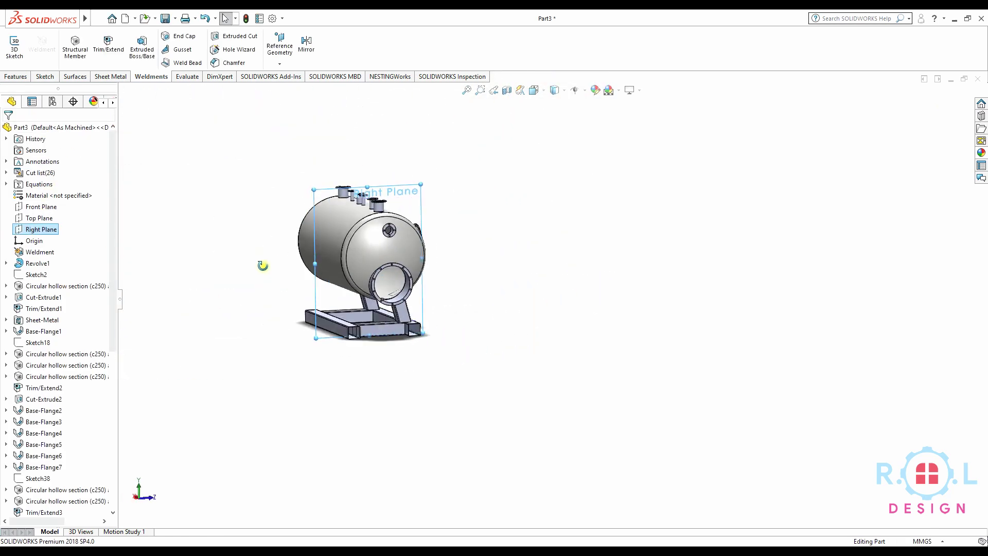
Mirror both legs across the Front Plane to get four legs.
click(33, 207)
click(306, 45)
middle_drag(315, 132, 250, 273)
scroll(419, 311, up, 3)
scroll(368, 317, up, 3)
click(368, 317)
click(627, 280)
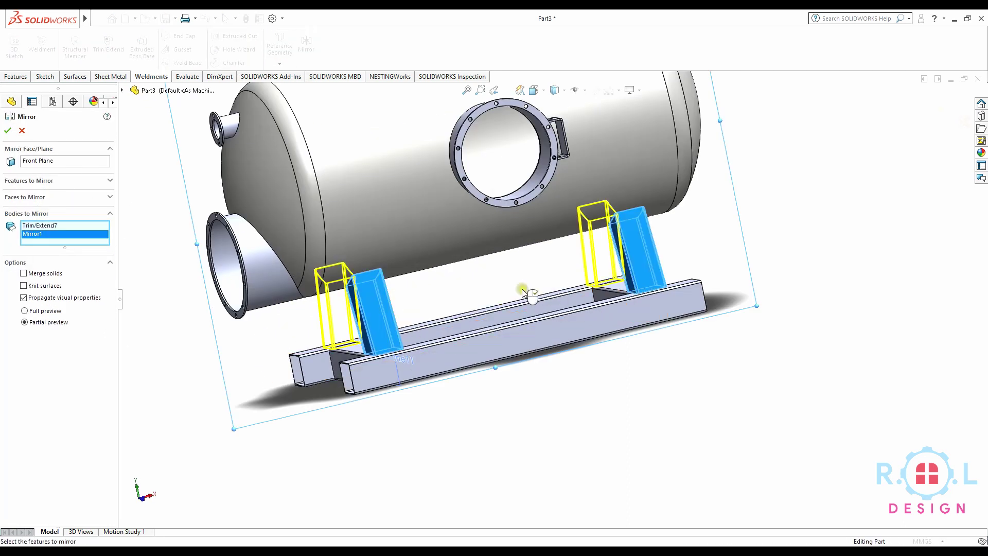
middle_drag(604, 276, 412, 278)
click(7, 130)
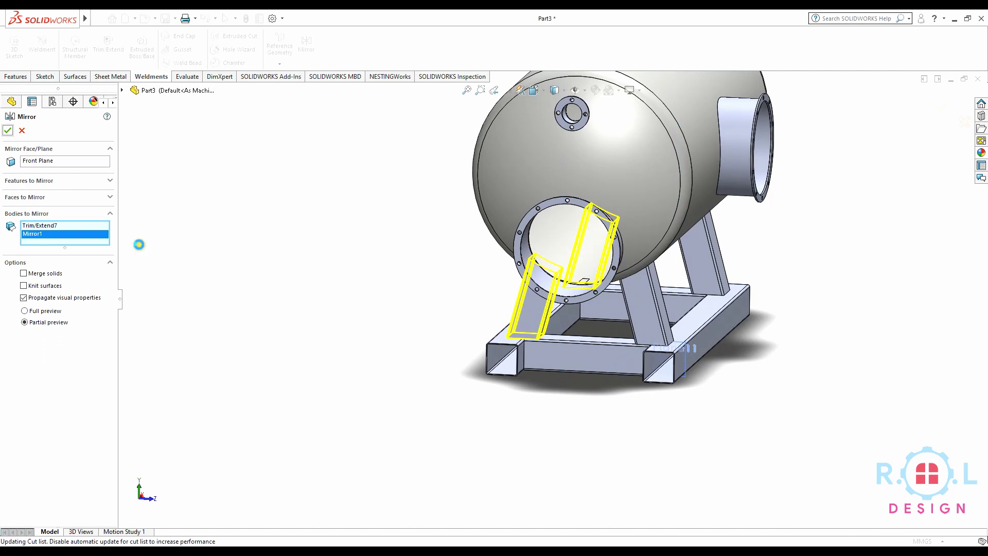
mouse_move(437, 336)
middle_down()
mouse_move(421, 384)
mouse_move(428, 311)
mouse_move(448, 360)
middle_up()
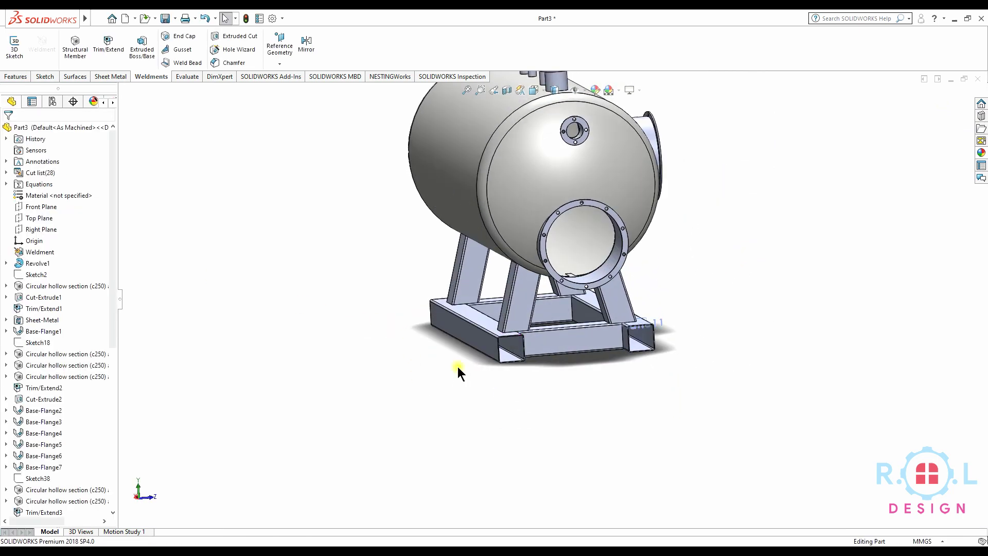
scroll(637, 335, up, 3)
middle_drag(637, 335, 606, 335)
Edit Sketch128, remove the endpoint's Fix relation and slide the foot along the tube edge.
scroll(36, 489, down, 7)
click(29, 478)
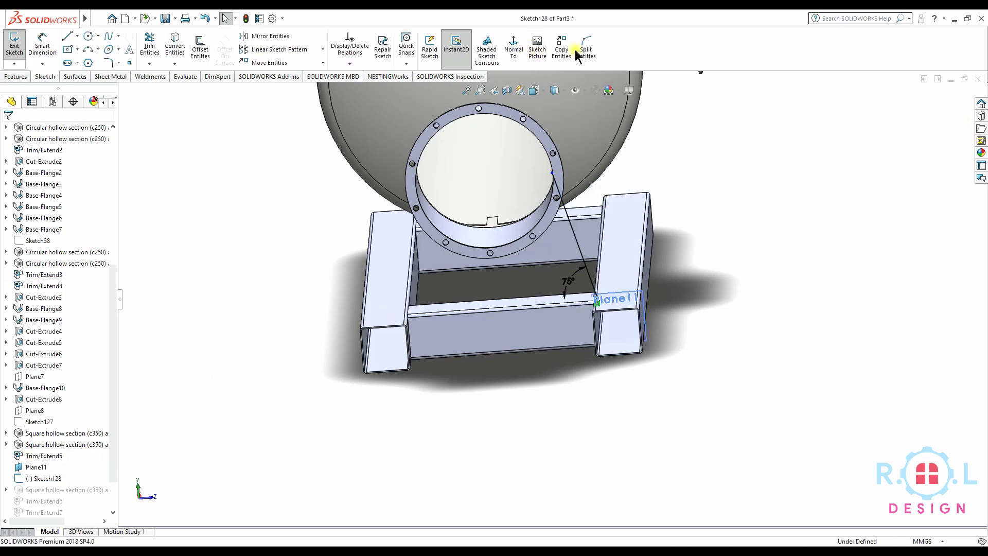
click(514, 47)
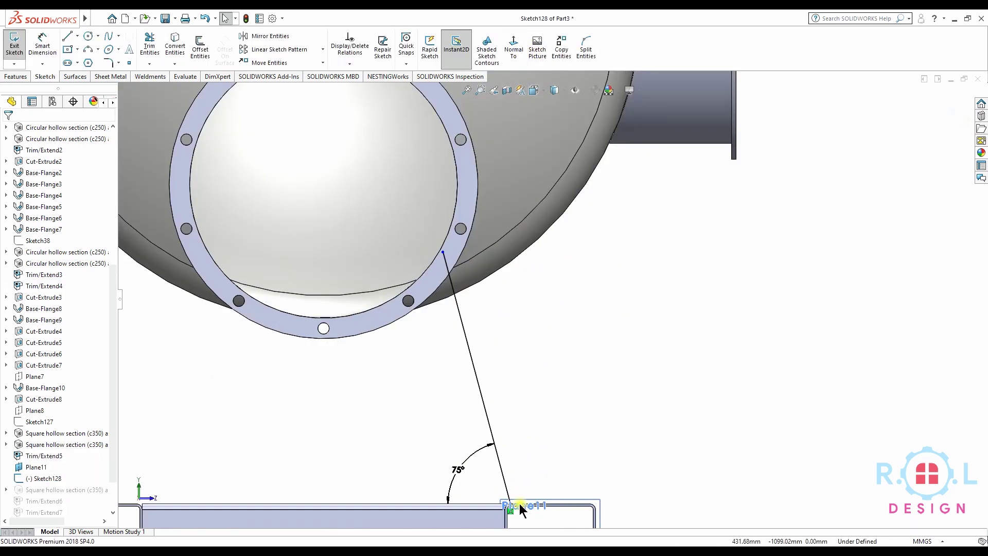
scroll(514, 504, down, 5)
scroll(524, 410, down, 3)
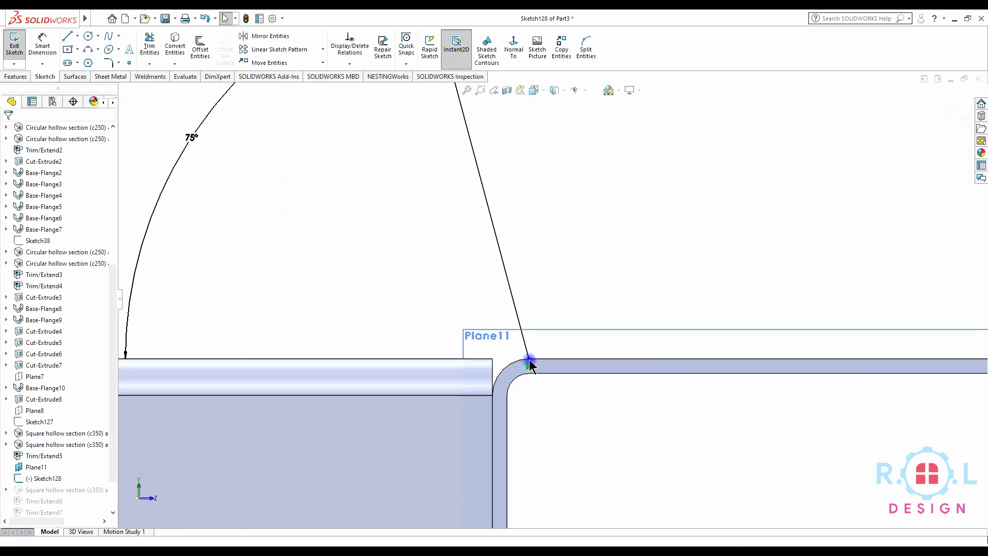
drag(529, 359, 524, 363)
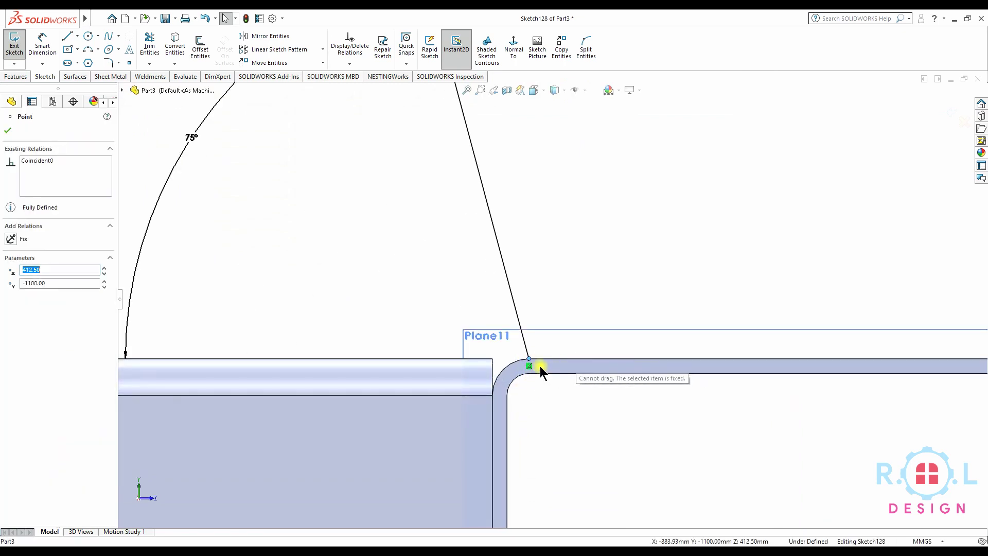
click(531, 351)
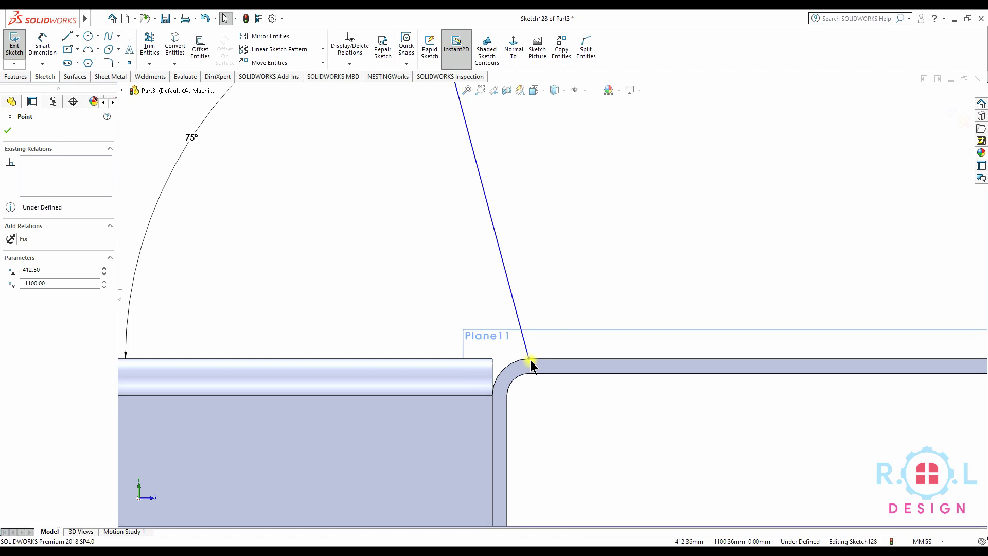
drag(530, 356, 677, 363)
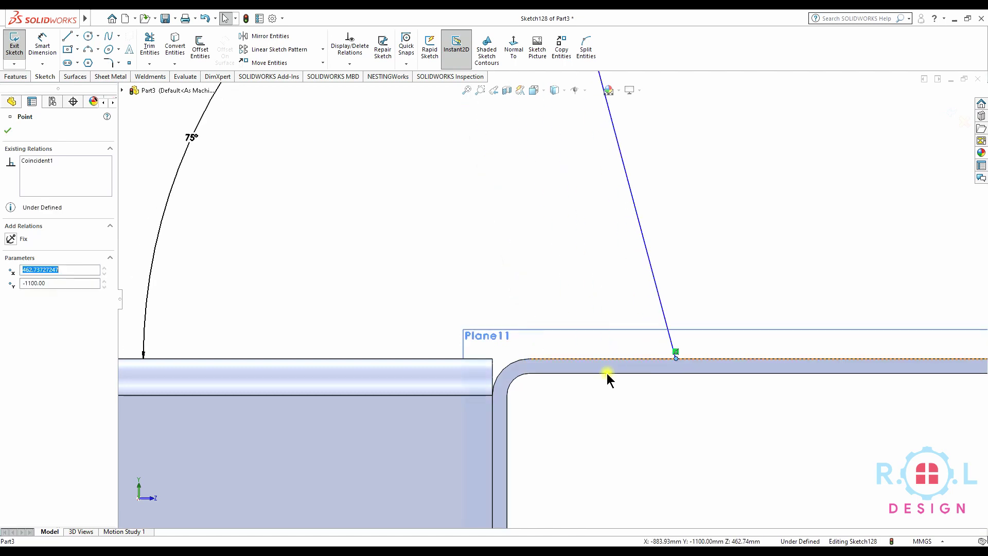
scroll(550, 301, up, 3)
Dimension the line's foot 65 mm from the tube's vertical edge and rebuild.
click(40, 38)
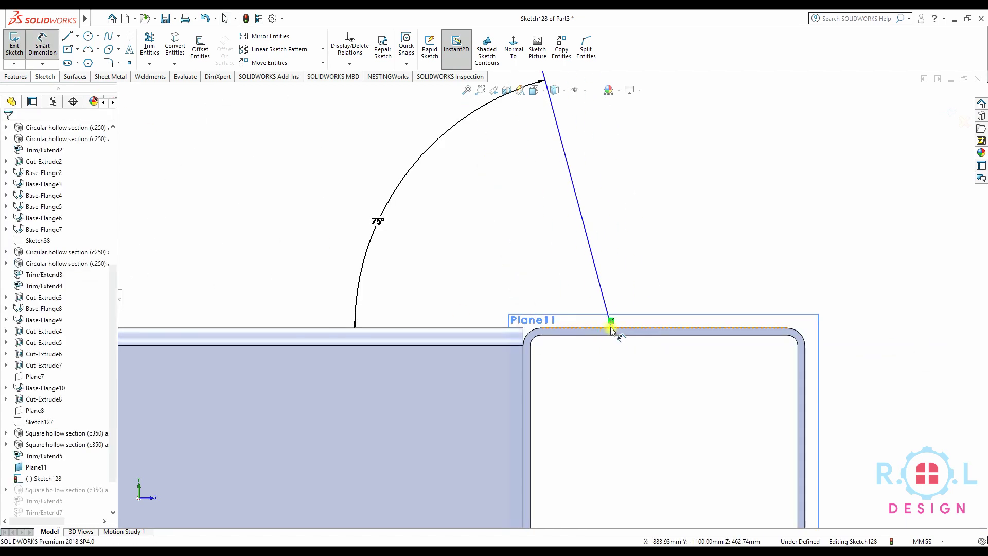
click(612, 328)
click(524, 384)
click(545, 302)
text(65)
key(Return)
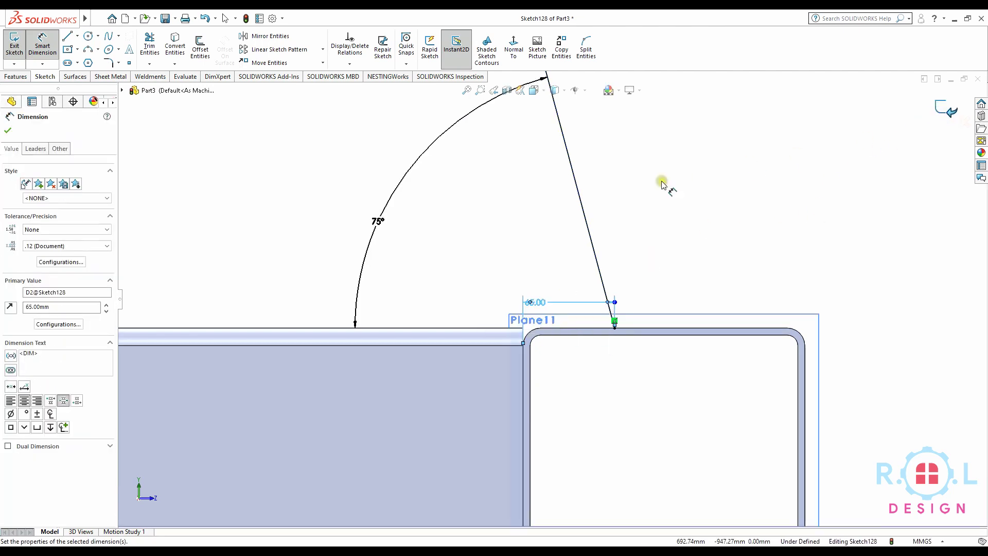
click(661, 180)
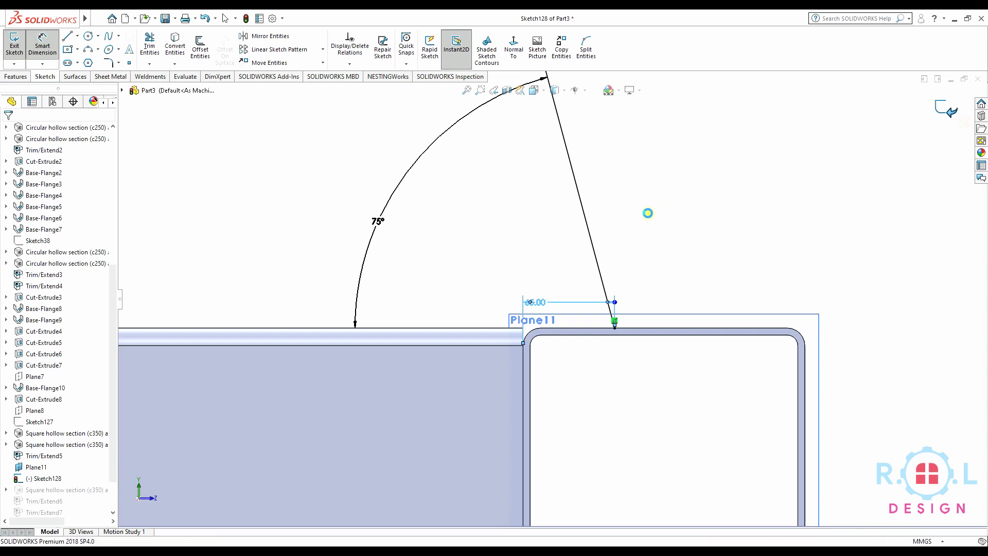
key(ctrl+b)
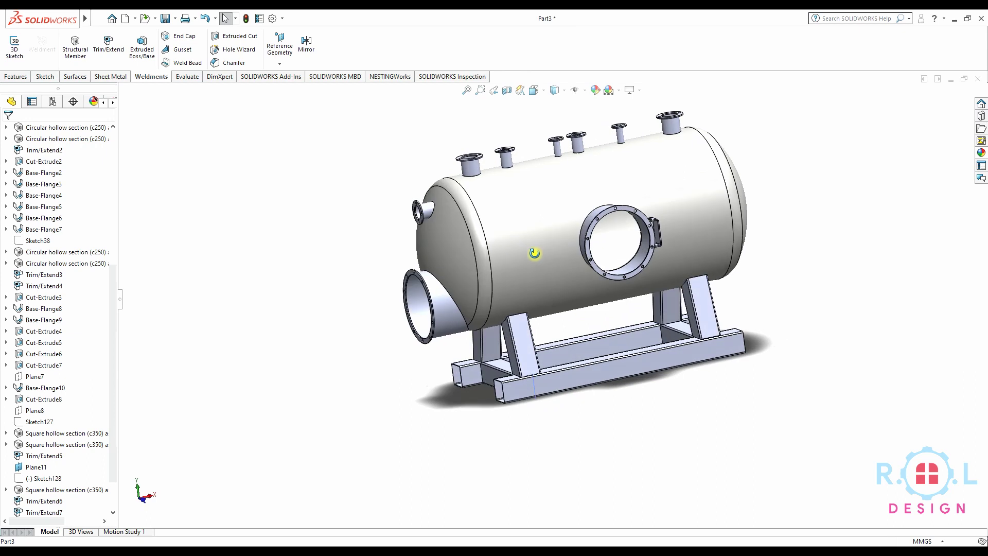
Start a sketch on the Top Plane, then undo it.
mouse_move(472, 363)
middle_down()
mouse_move(682, 409)
mouse_move(619, 225)
middle_up()
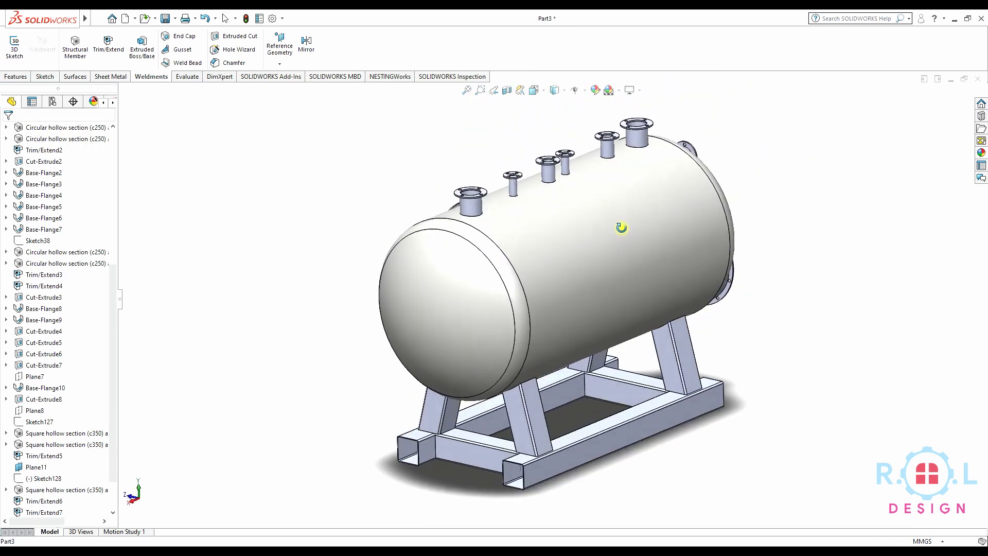
scroll(31, 235, up, 7)
click(35, 217)
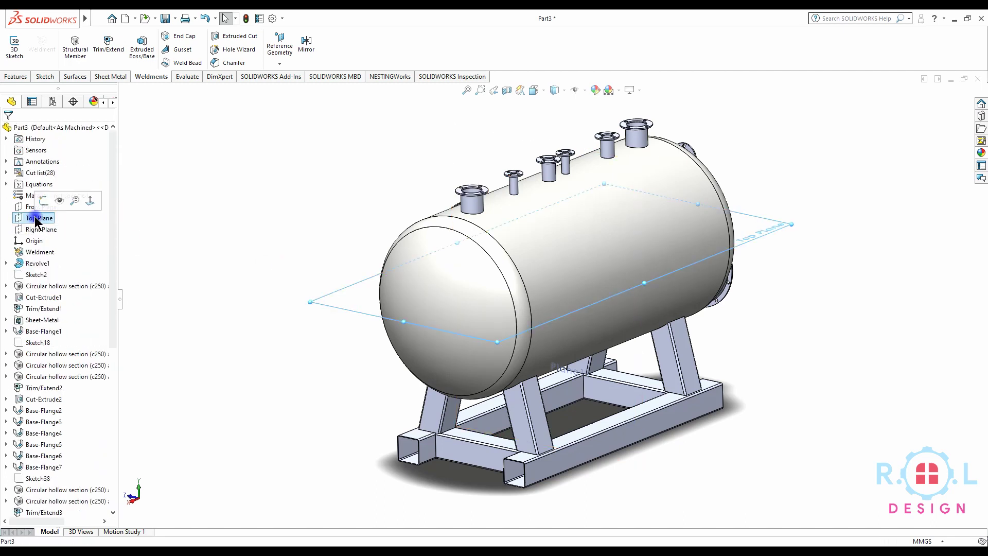
click(42, 202)
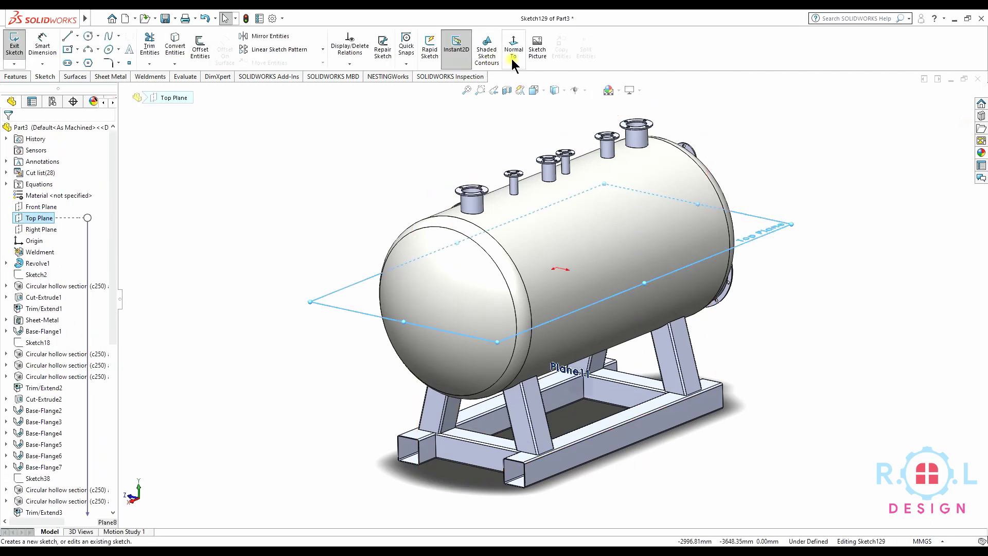
click(598, 172)
key(ctrl+z)
Create a reference plane from the Top Plane with a trial 700 mm offset.
click(39, 217)
click(285, 53)
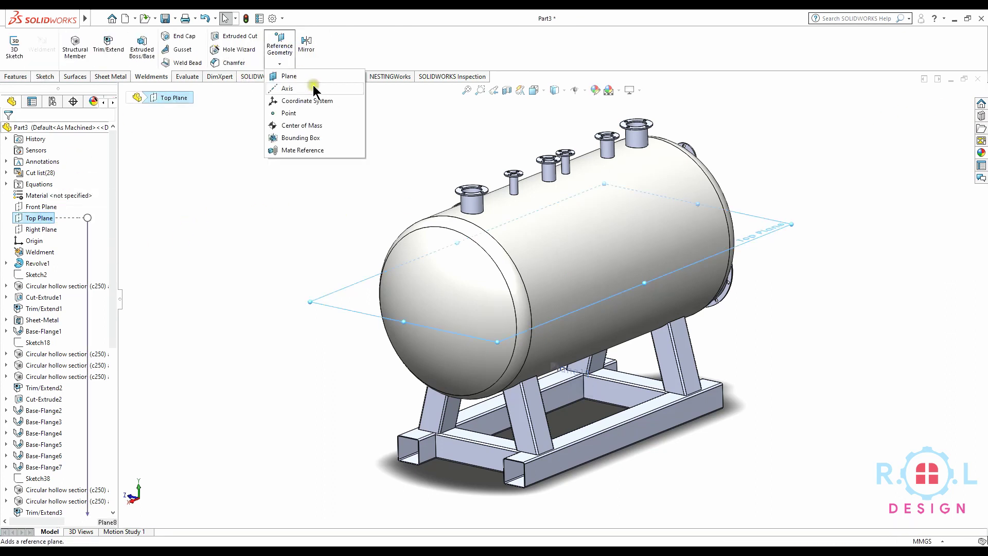
click(294, 77)
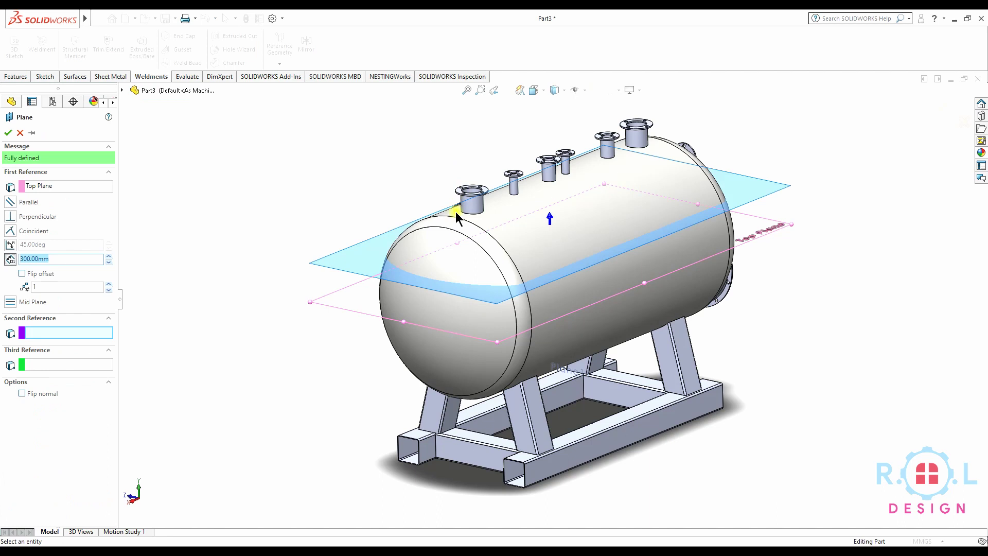
middle_drag(457, 194, 4, 282)
drag(58, 257, 2, 265)
text(700)
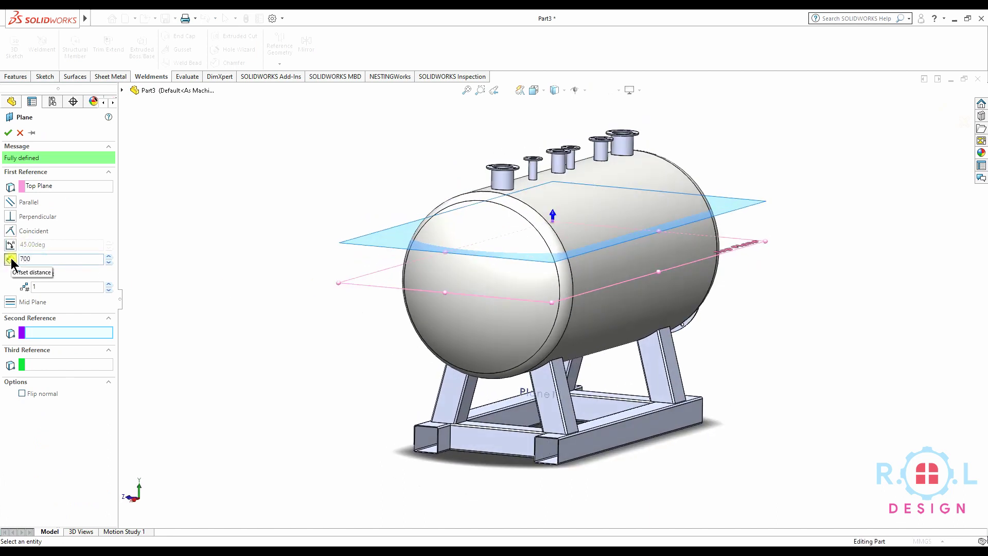
key(Return)
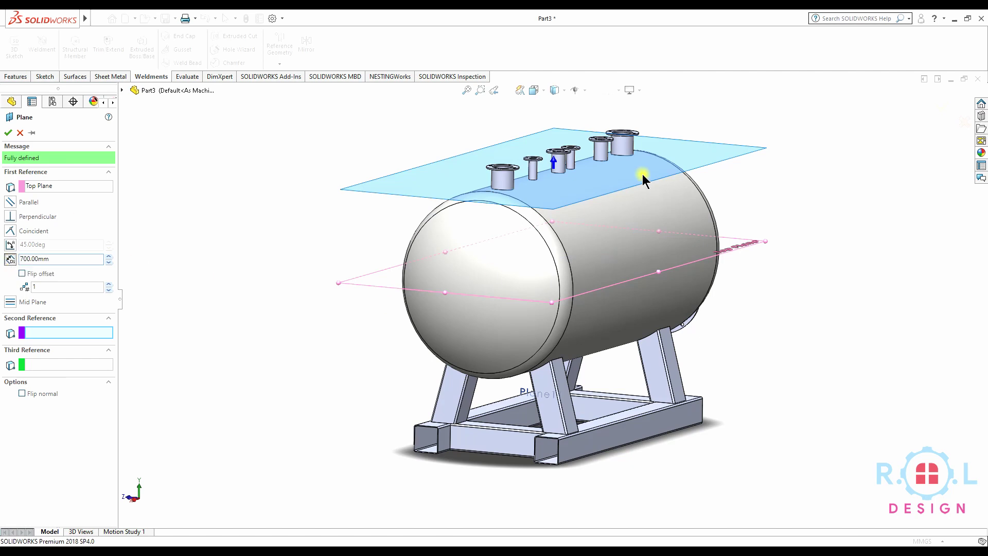
middle_drag(637, 181, 92, 287)
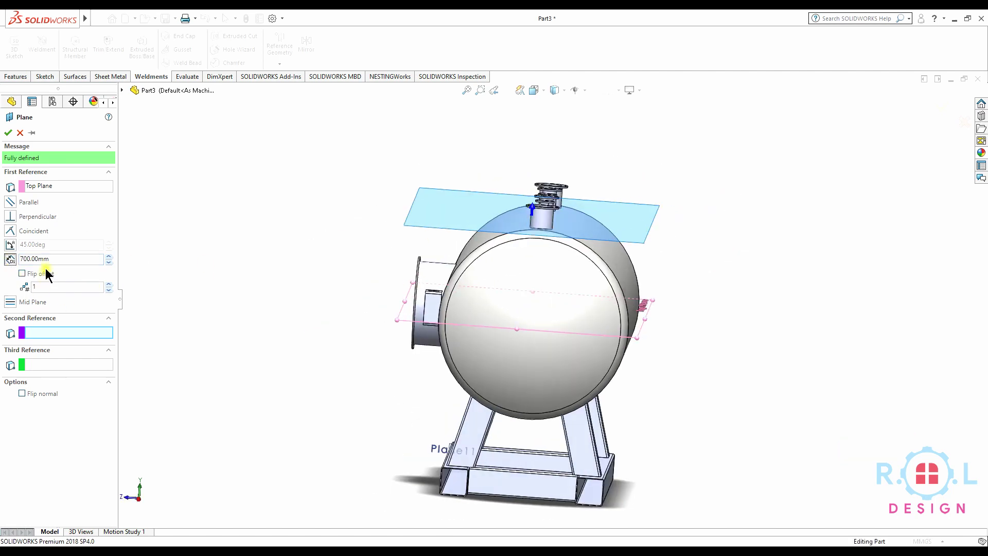
Adjust the offset to 695 then 660 mm and create Plane13.
drag(53, 257, 6, 268)
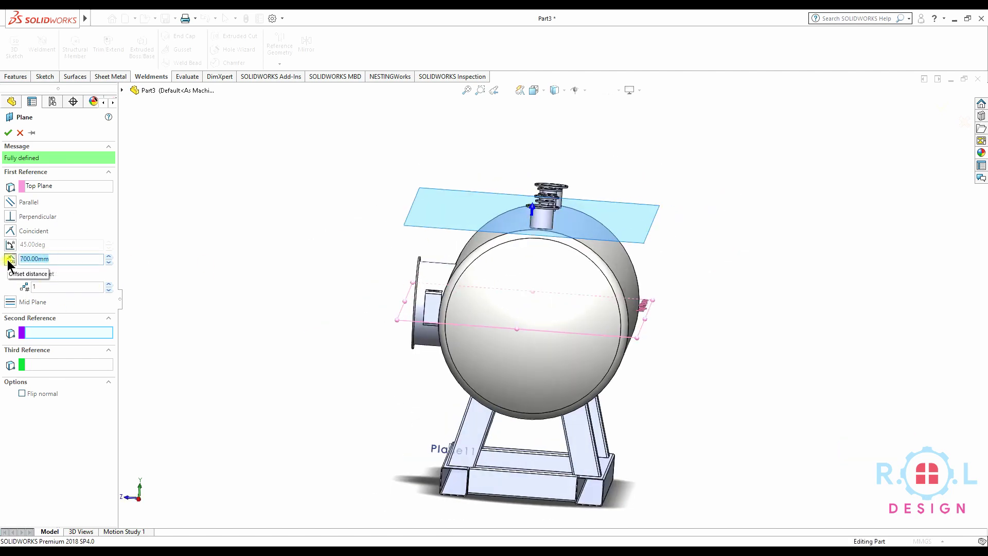
text(695)
key(Return)
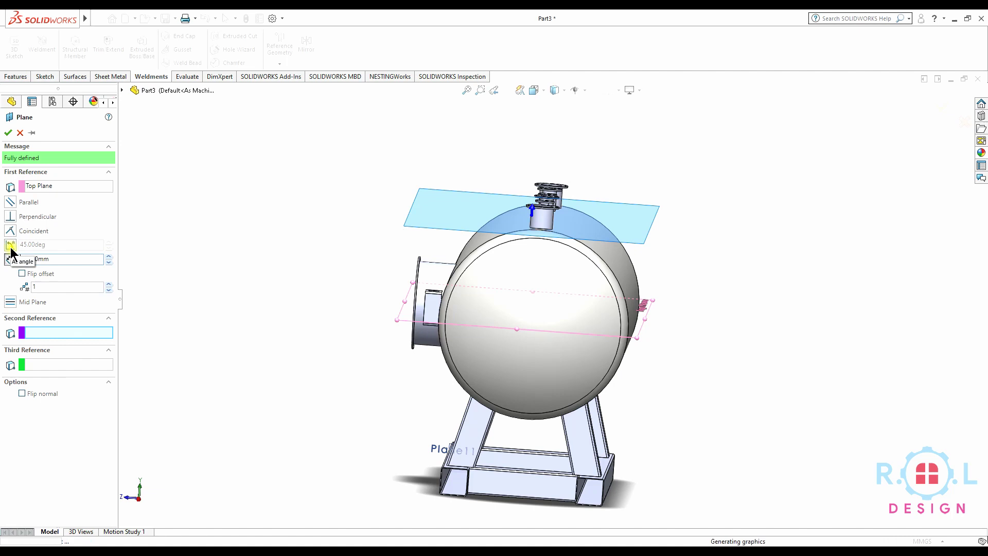
mouse_move(601, 247)
middle_down()
mouse_move(567, 232)
mouse_move(600, 247)
mouse_move(592, 250)
middle_up()
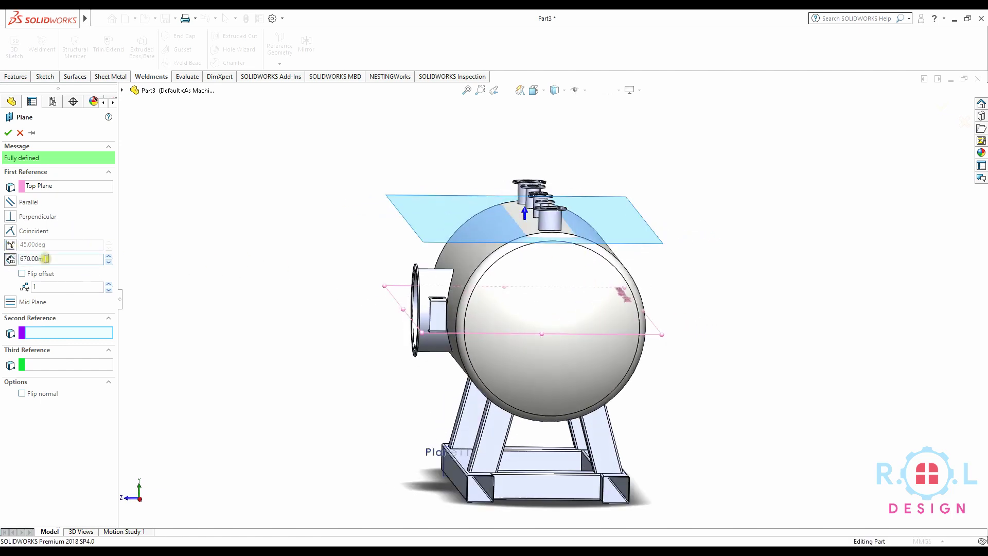
text(60)
key(Return)
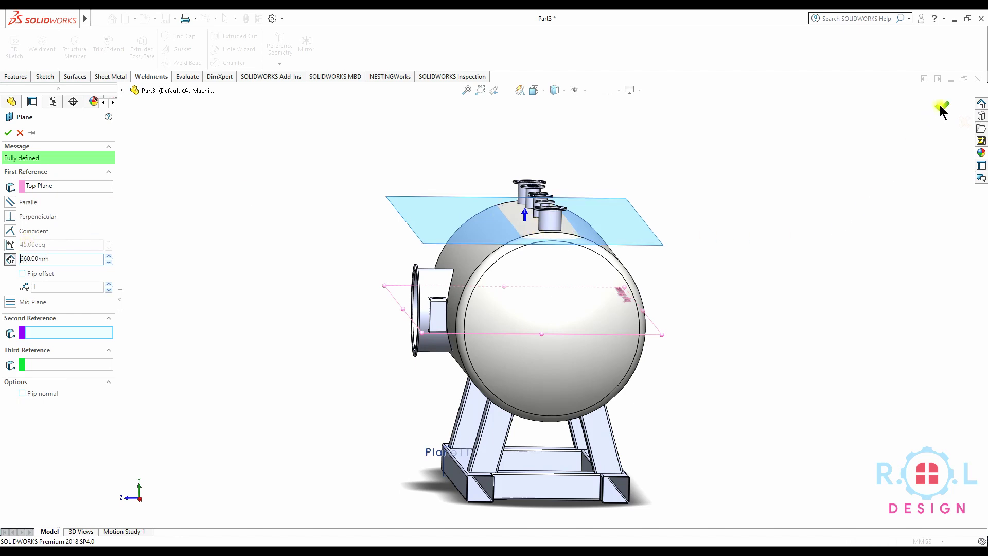
key(Return)
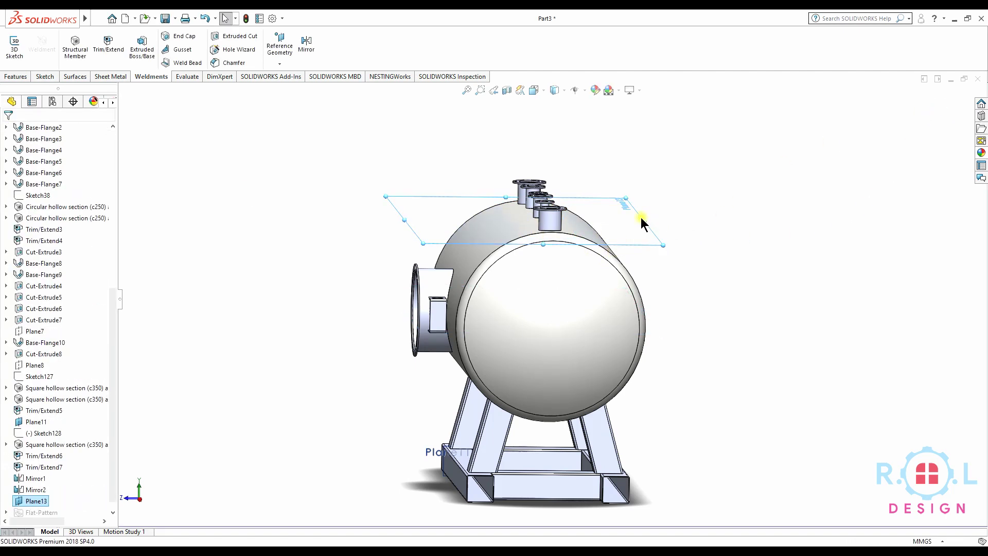
Sketch a corner rectangle on Plane13 spanning between the left and right shell seams.
middle_drag(640, 218, 615, 244)
click(649, 184)
click(687, 160)
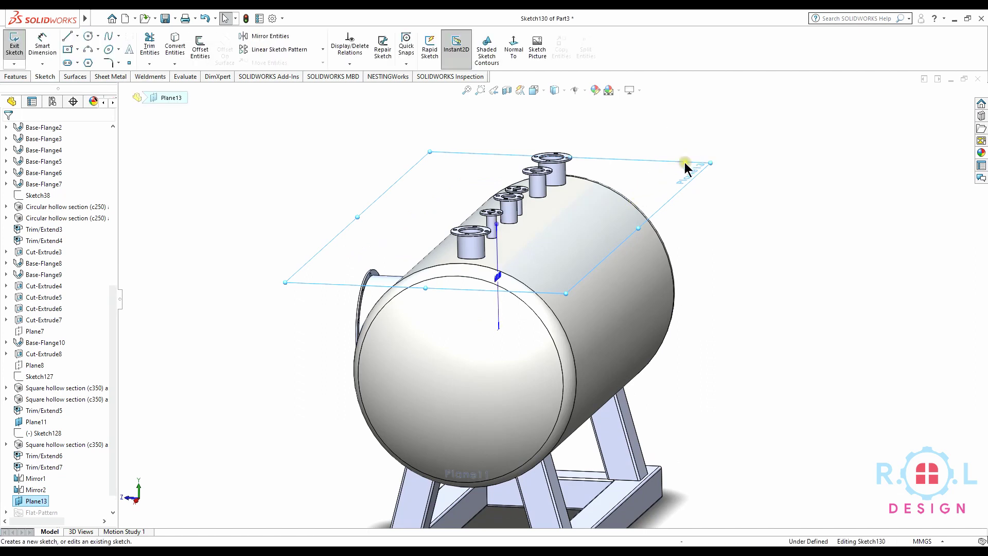
click(515, 49)
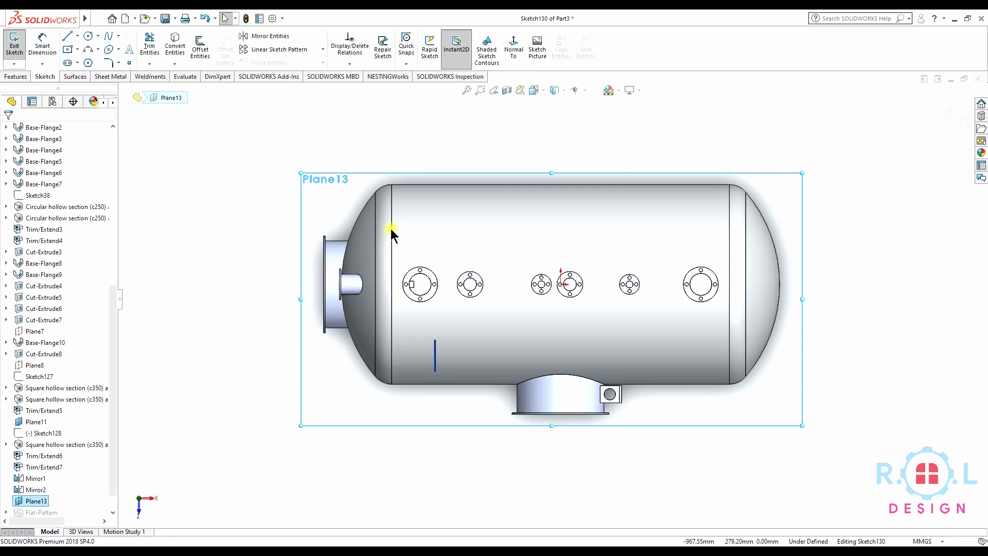
click(76, 50)
click(98, 63)
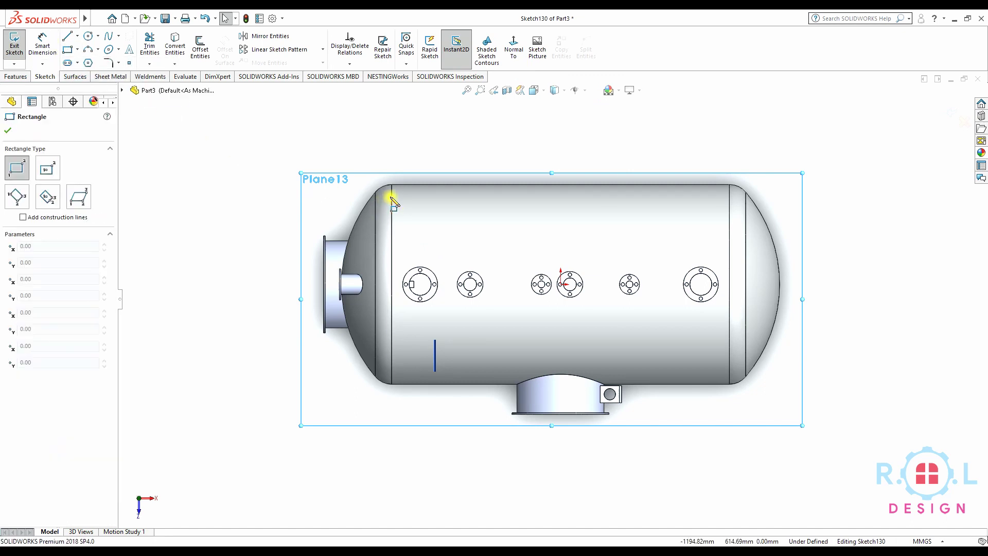
click(392, 196)
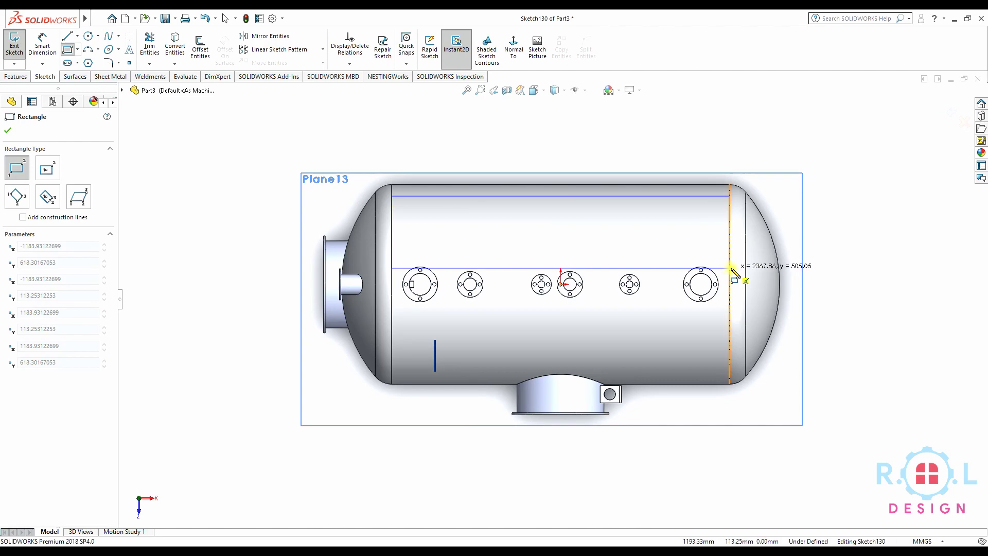
click(731, 267)
mouse_move(418, 300)
middle_down()
mouse_move(442, 263)
mouse_move(410, 209)
mouse_move(326, 165)
mouse_move(410, 287)
mouse_move(328, 238)
mouse_move(350, 236)
middle_up()
Dimension the rectangle's short side to 550 mm.
click(42, 45)
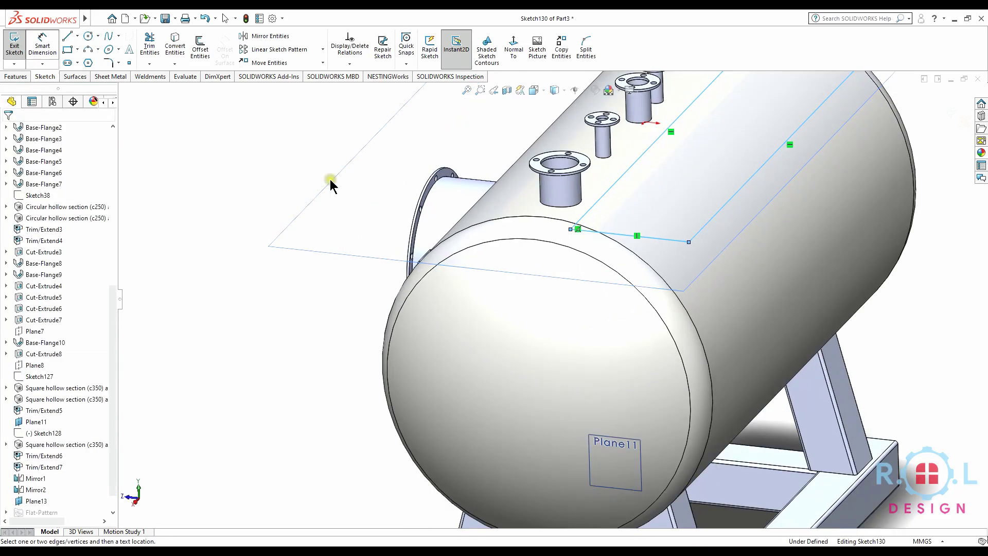
scroll(633, 234, up, 5)
mouse_move(628, 236)
middle_down()
mouse_move(587, 286)
mouse_move(582, 366)
middle_up()
scroll(583, 365, down, 3)
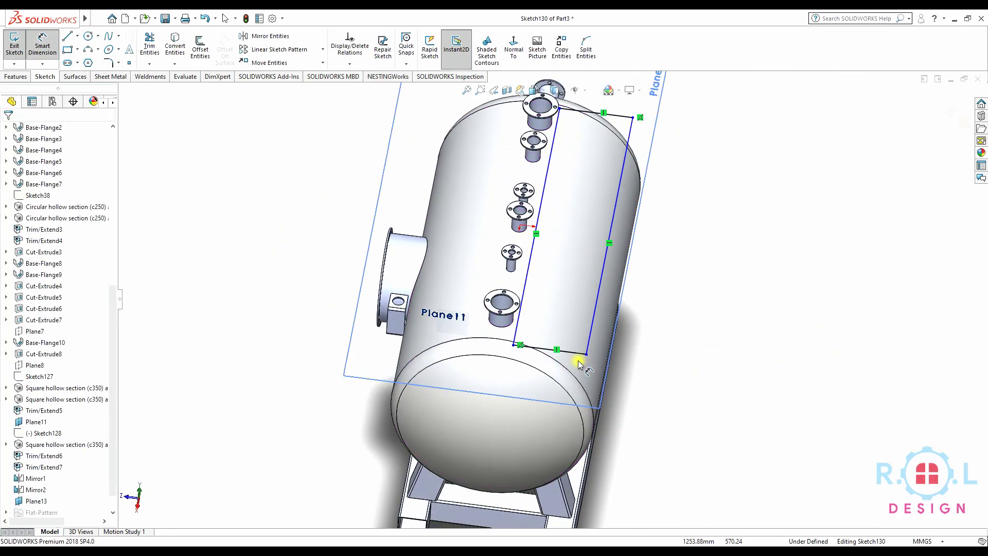
click(567, 359)
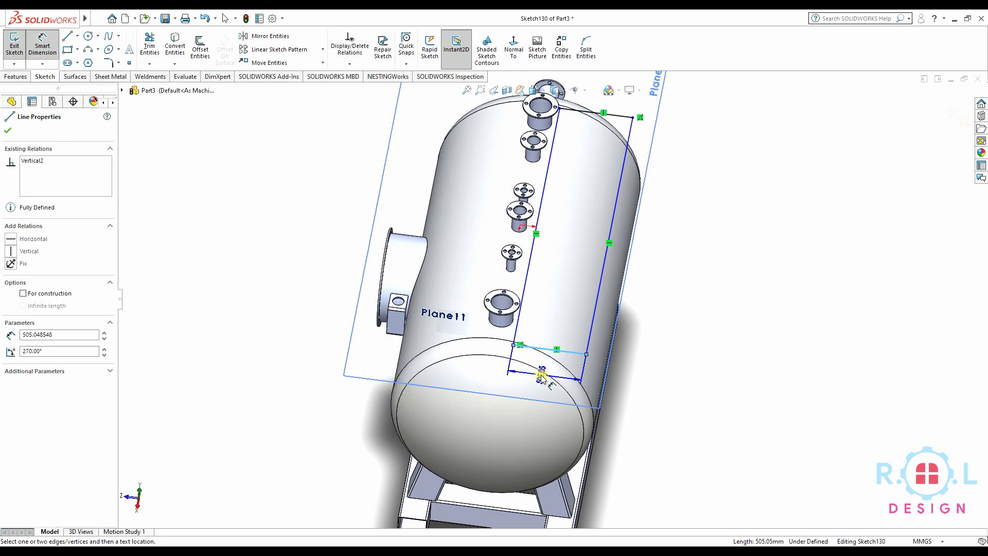
click(542, 377)
text(50)
key(Return)
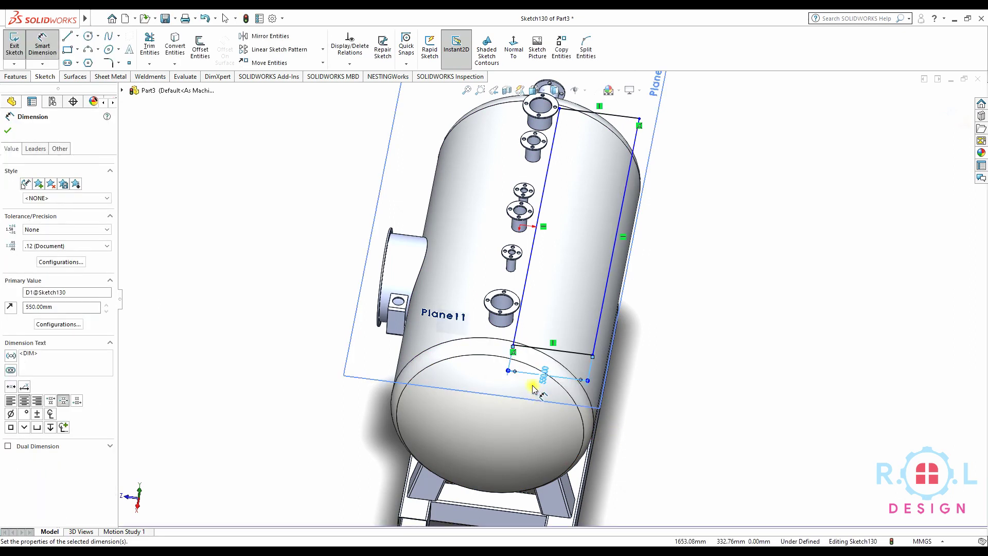
middle_drag(534, 390, 536, 319)
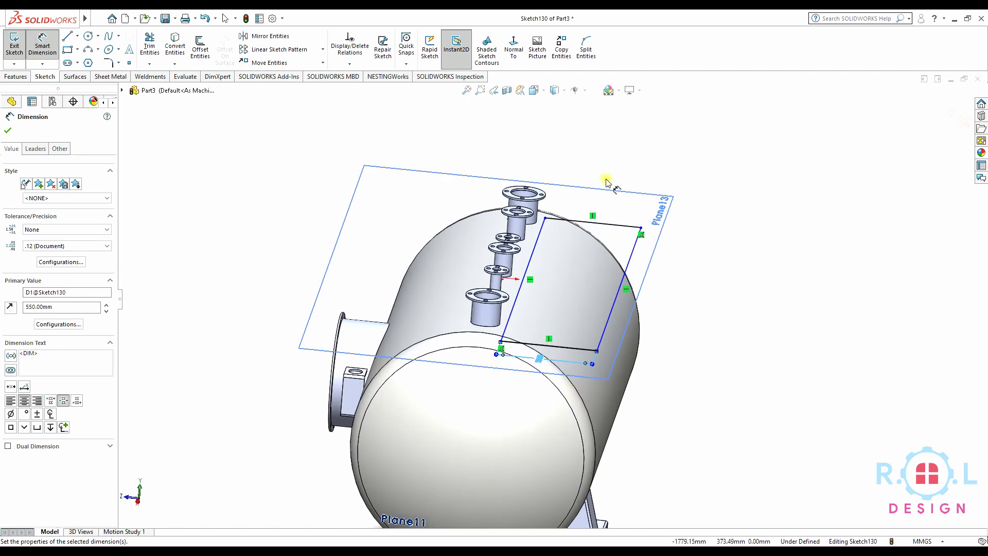
click(514, 59)
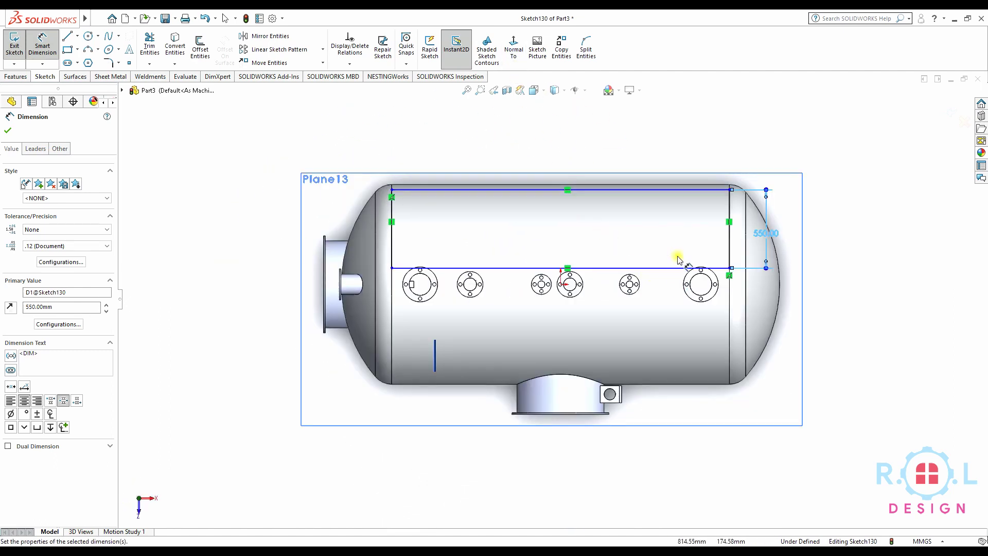
key(Escape)
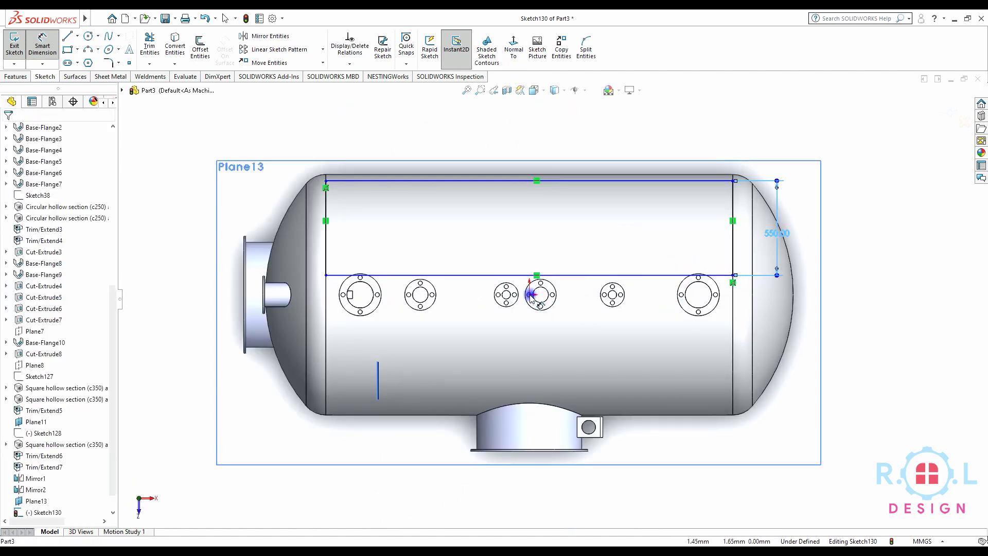
Dimension the rectangle's lower edge 120 mm from the origin and leave the sketch.
scroll(521, 310, down, 2)
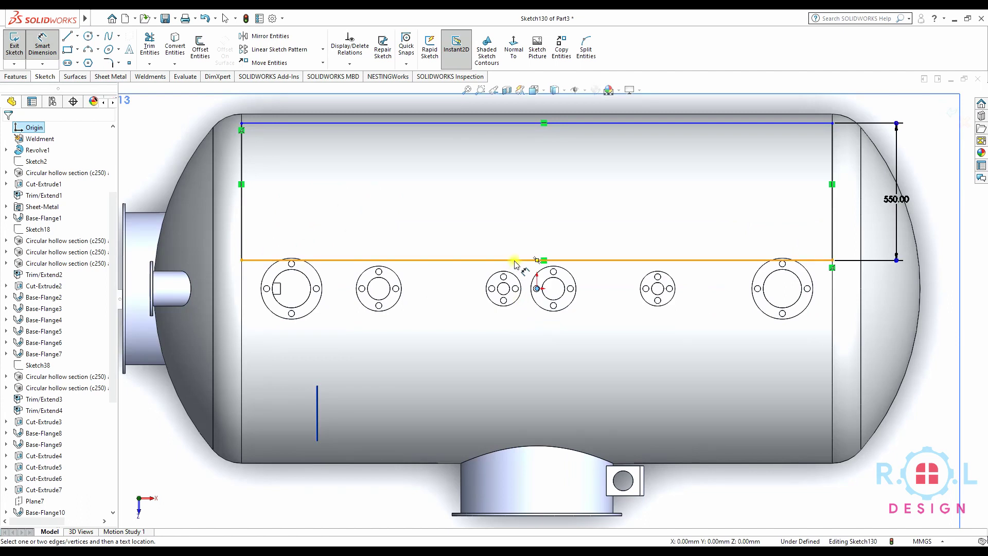
click(516, 260)
click(536, 288)
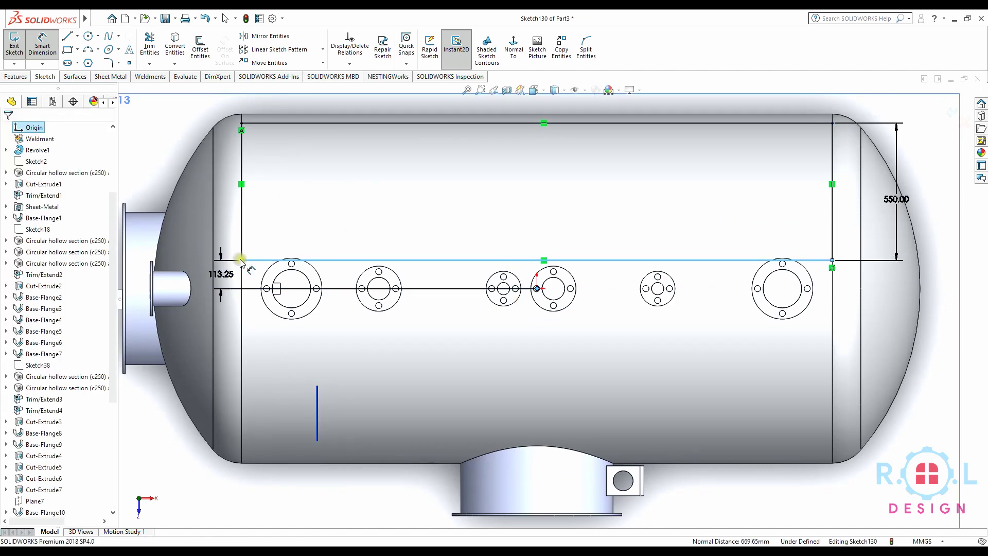
click(241, 260)
text(1)
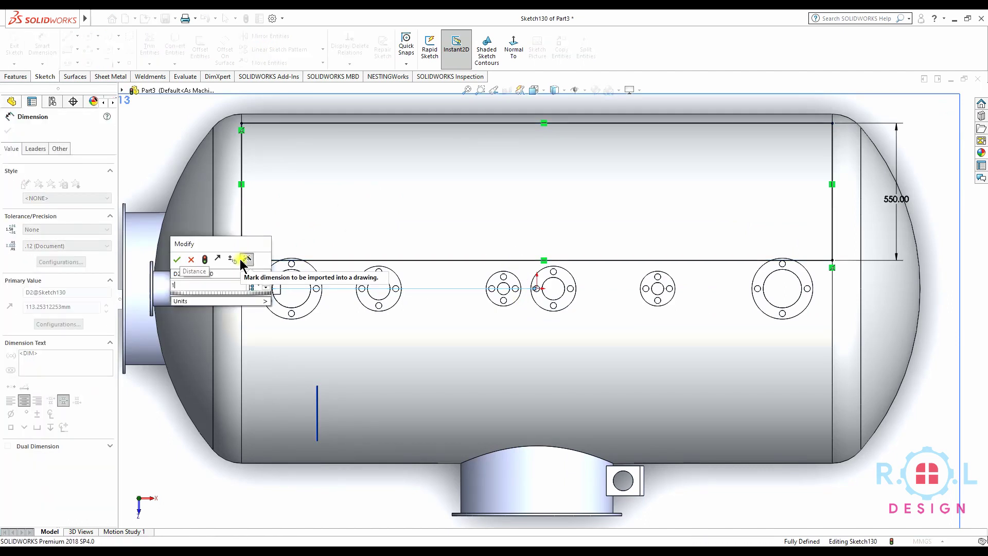
text(20)
key(Return)
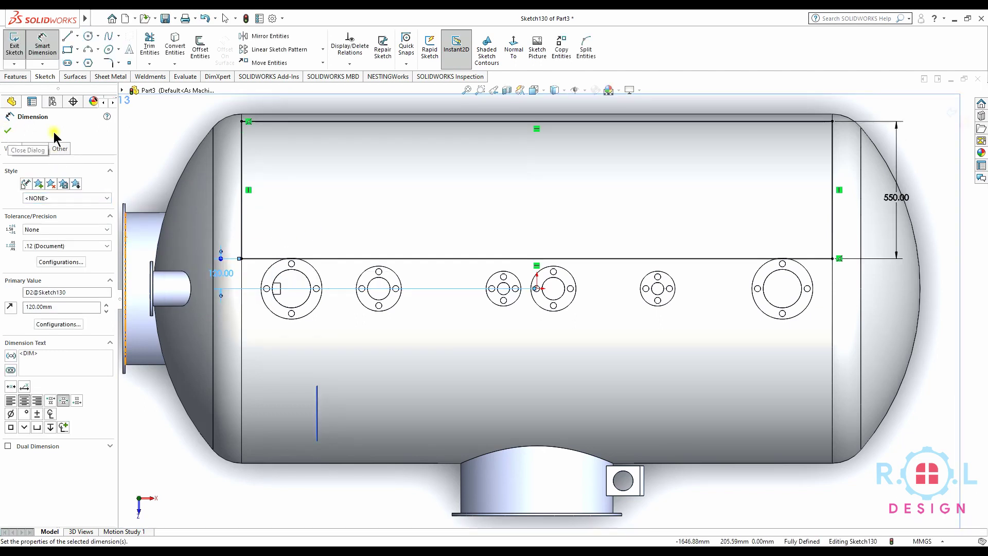
click(513, 47)
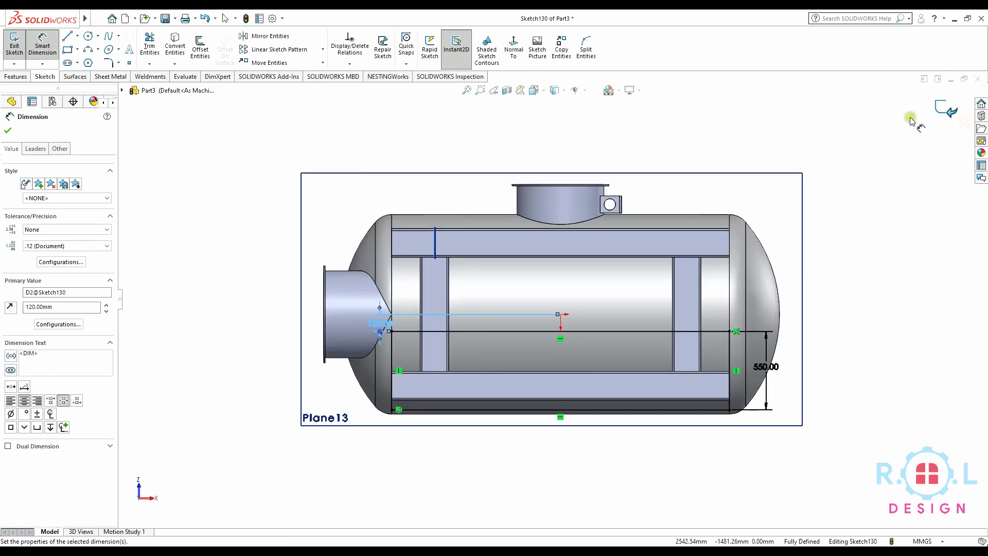
right_drag(507, 285, 472, 308)
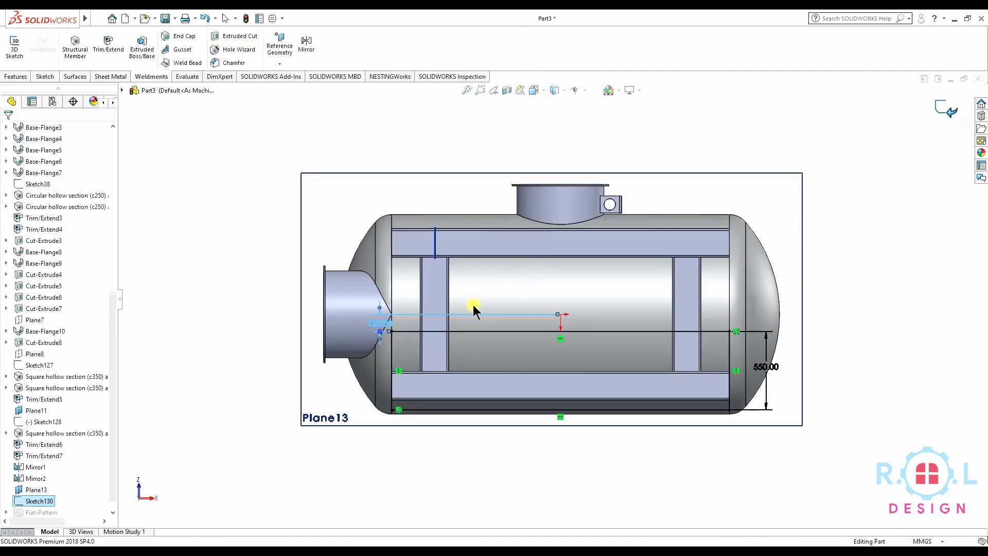
Hide Plane13 and orbit around the tank.
middle_drag(473, 309, 297, 293)
click(399, 148)
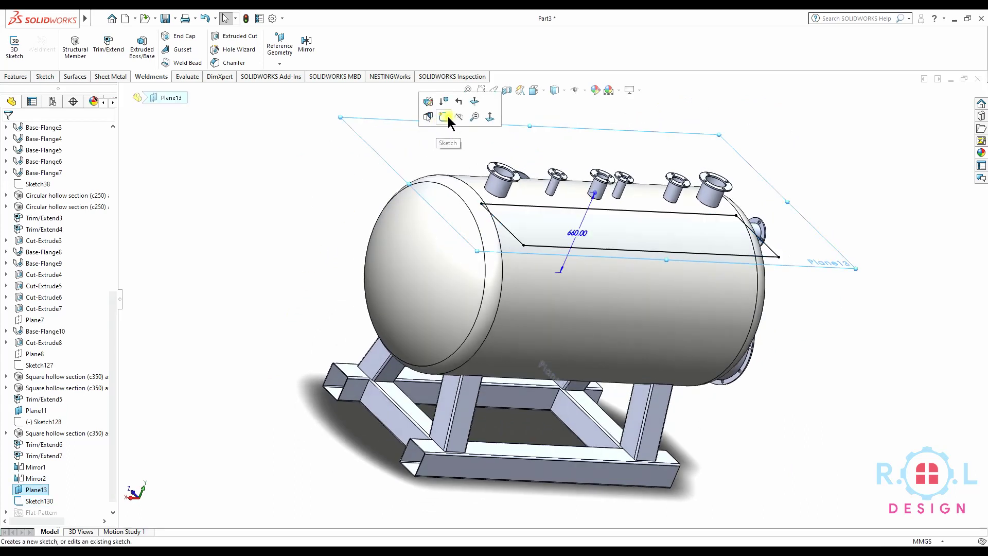
click(458, 117)
middle_drag(475, 299, 441, 213)
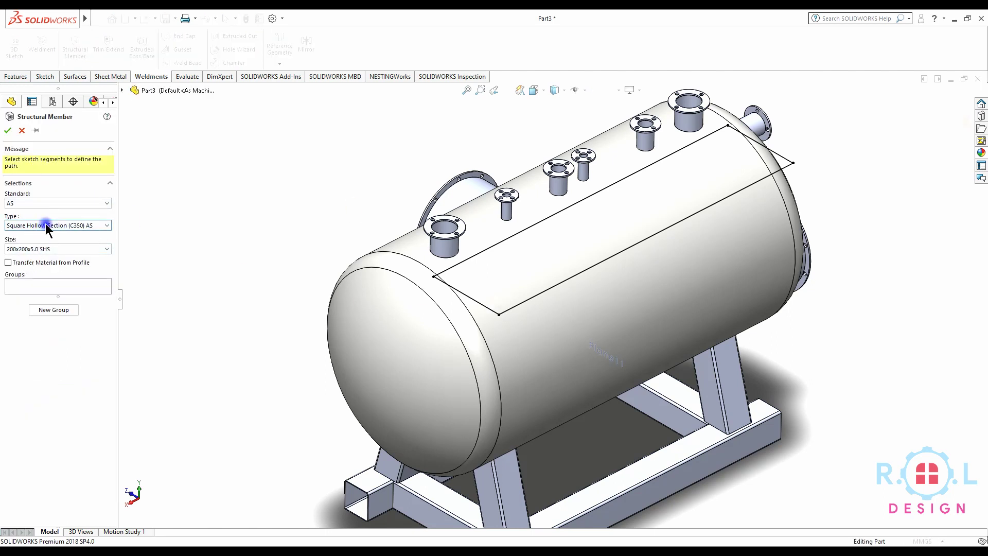
Create a 50x50x3.0 SHS member along three Sketch130 lines as the top frame.
click(40, 249)
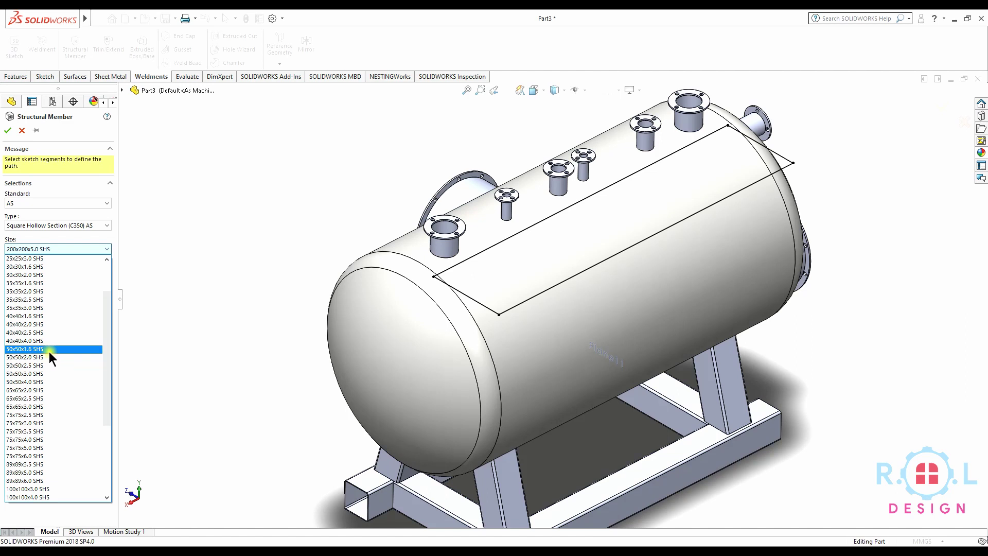
click(33, 373)
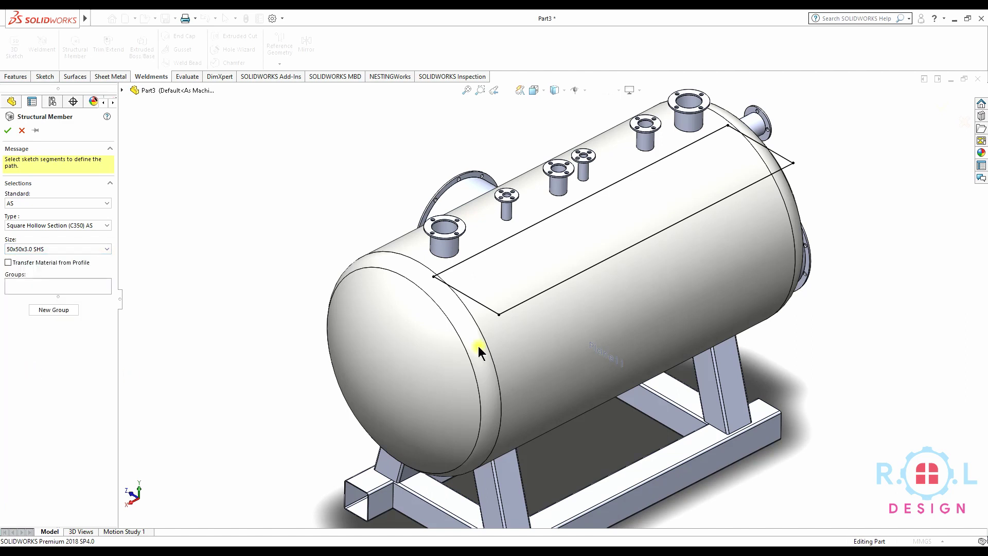
click(491, 311)
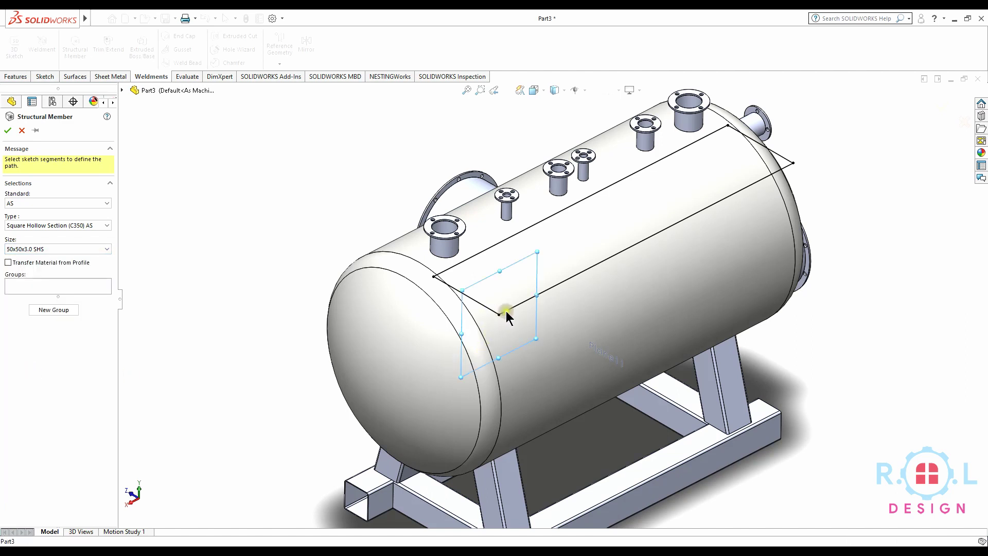
click(548, 292)
click(788, 163)
click(7, 130)
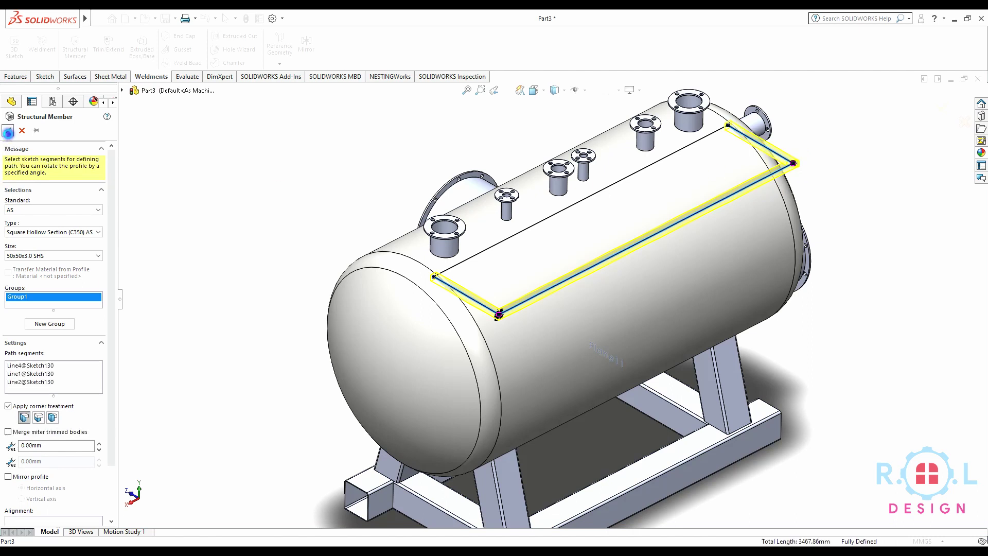
mouse_move(353, 368)
middle_down()
mouse_move(441, 344)
mouse_move(562, 335)
mouse_move(518, 273)
mouse_move(481, 270)
mouse_move(478, 227)
mouse_move(505, 302)
mouse_move(456, 359)
mouse_move(576, 289)
mouse_move(547, 311)
mouse_move(541, 302)
mouse_move(569, 357)
mouse_move(545, 342)
mouse_move(538, 305)
middle_up()
scroll(534, 320, down, 2)
scroll(539, 305, down, 3)
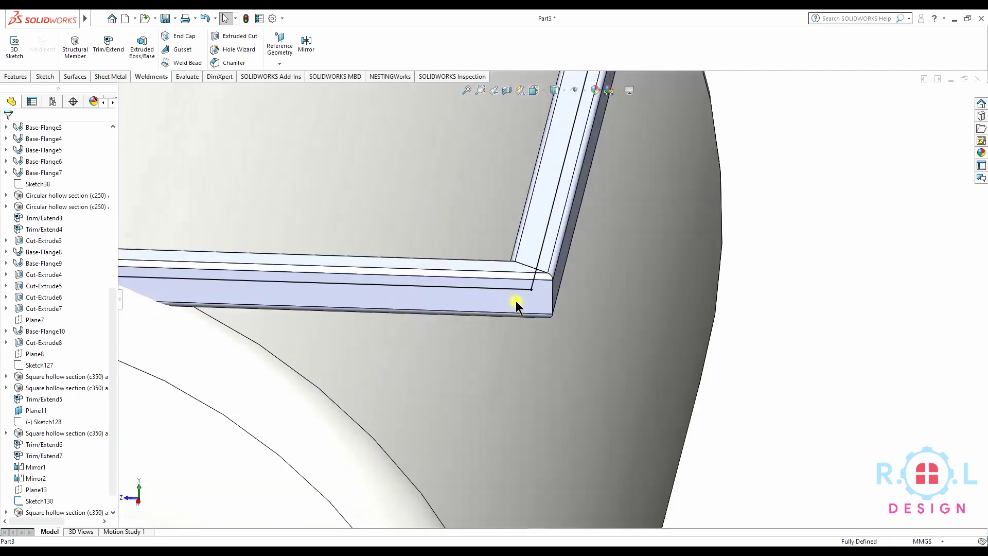
Create reference plane Plane15 from two faces at the tube frame's corner.
scroll(516, 302, down, 1)
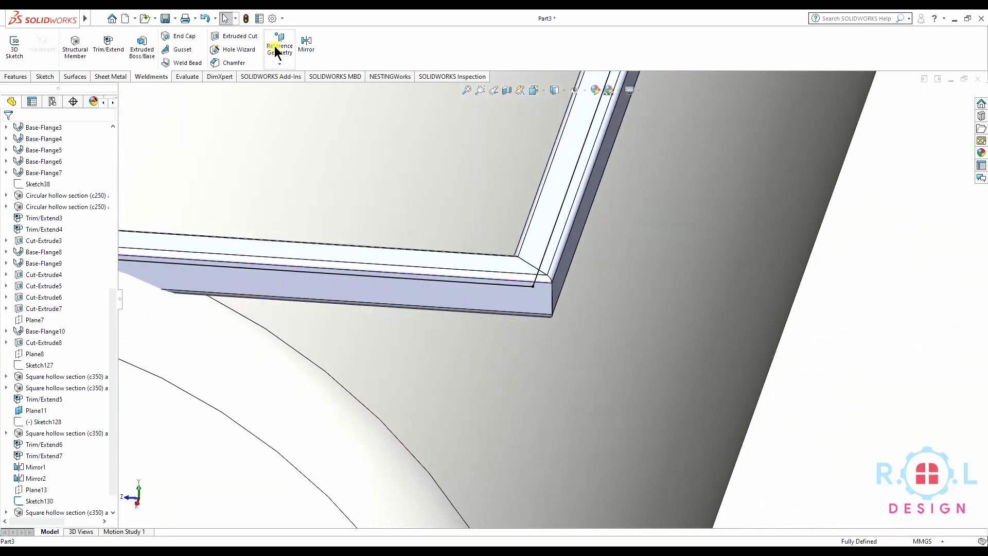
click(277, 52)
click(283, 78)
click(566, 263)
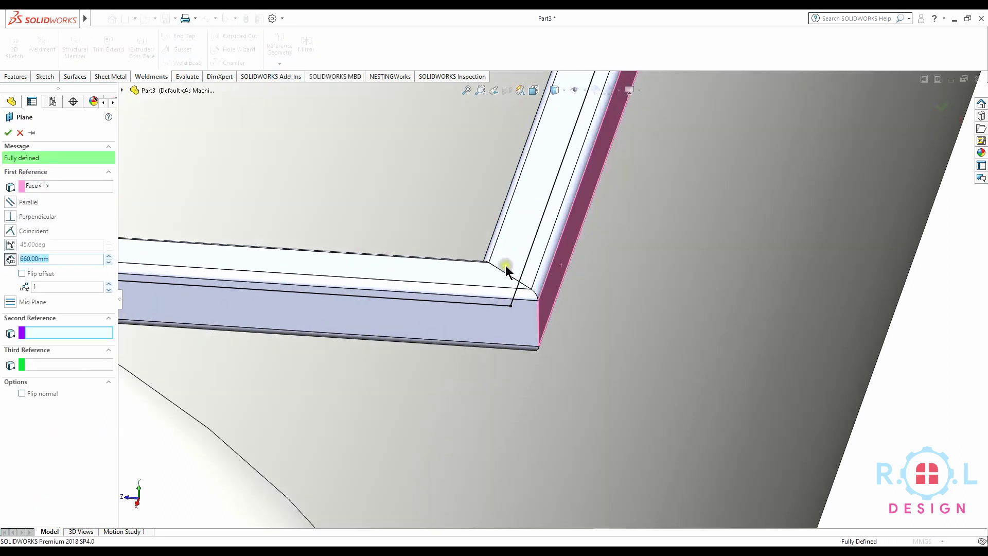
click(505, 264)
click(8, 132)
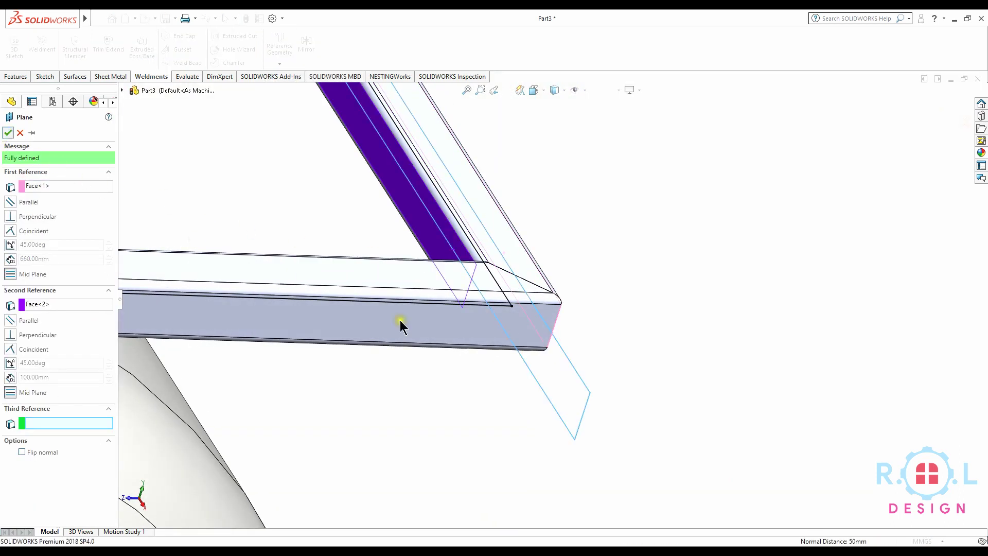
Sketch a vertical line on Plane15 dropping from the frame corner below the frame.
click(568, 383)
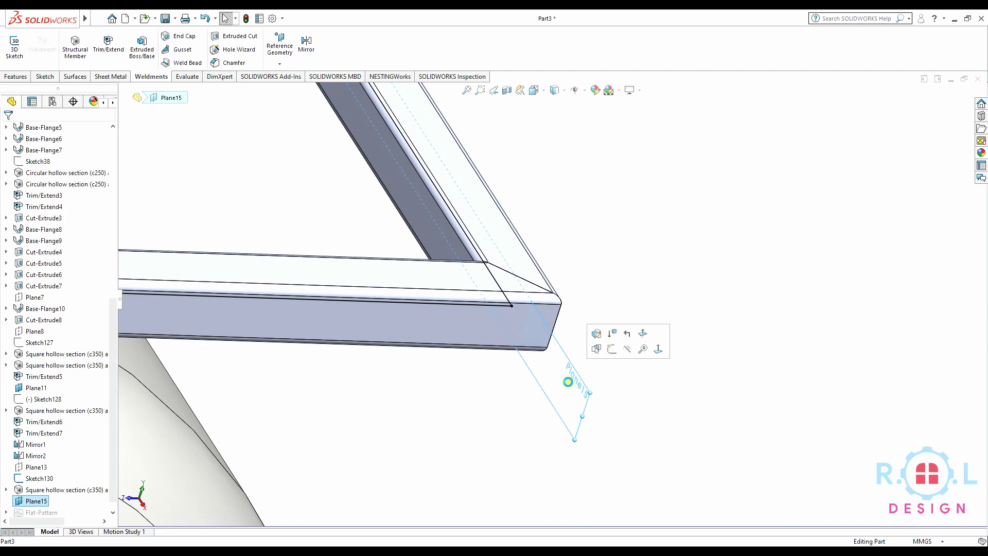
click(614, 349)
click(511, 50)
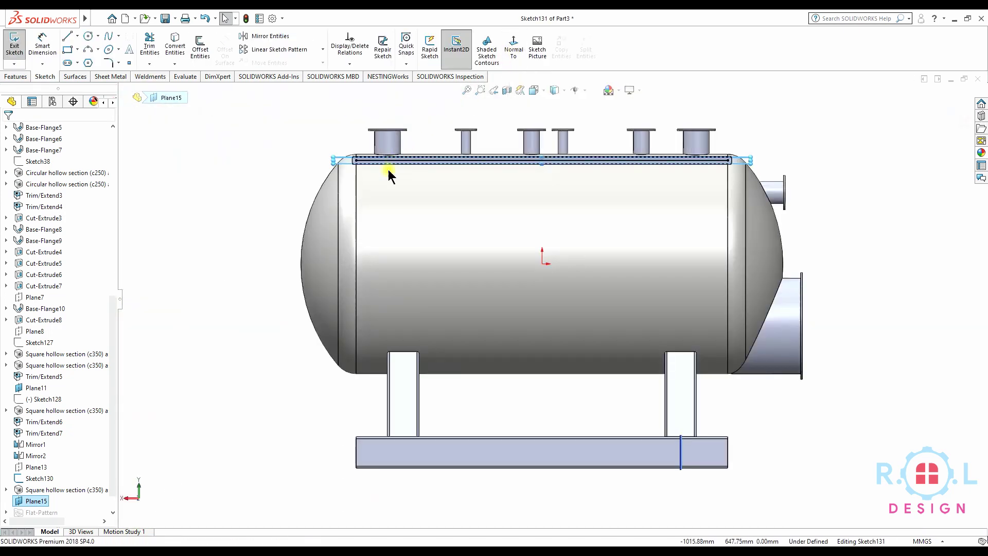
scroll(393, 163, down, 3)
scroll(291, 156, down, 4)
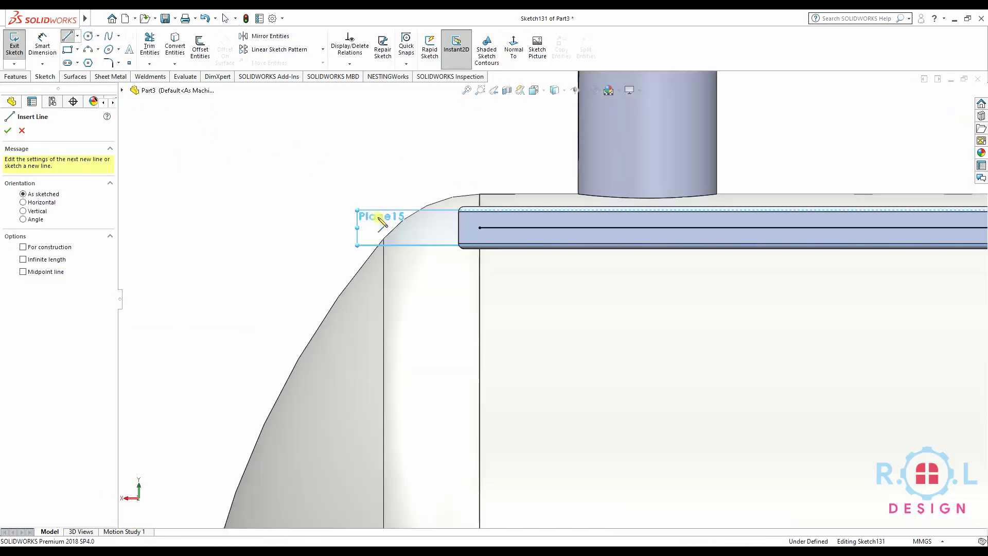
click(479, 229)
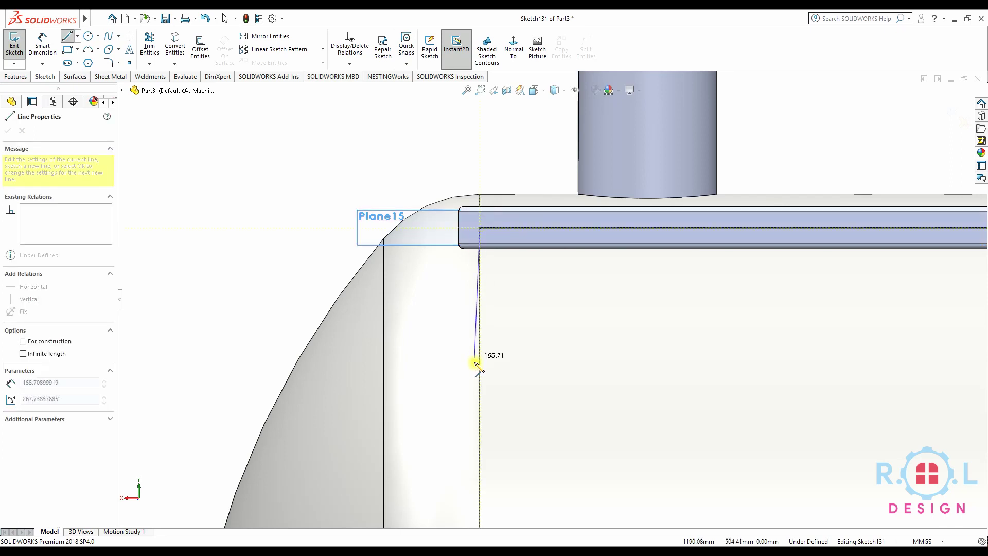
click(481, 407)
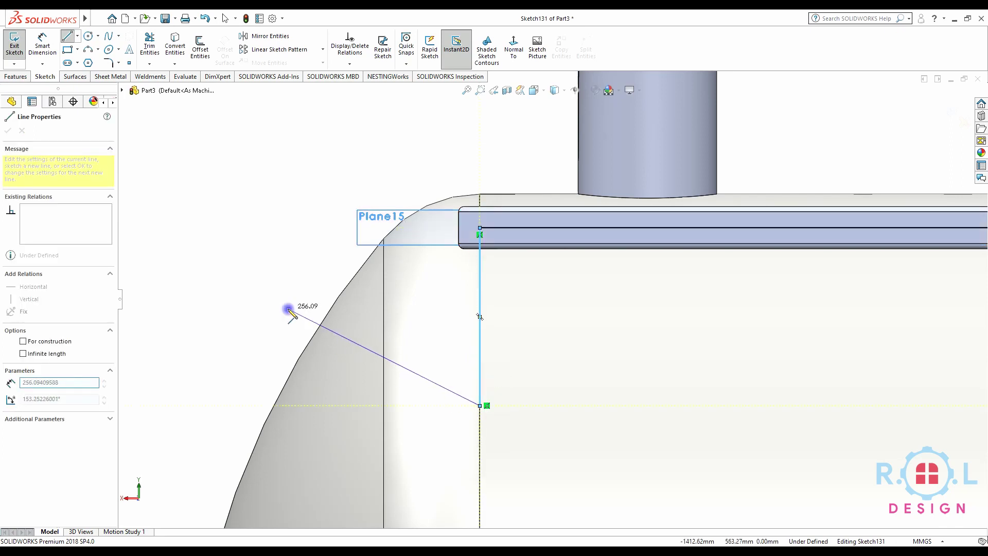
right_click(287, 309)
click(319, 315)
scroll(445, 392, up, 3)
mouse_move(445, 392)
middle_down()
mouse_move(580, 404)
mouse_move(447, 412)
mouse_move(412, 379)
mouse_move(380, 381)
mouse_move(518, 359)
mouse_move(555, 342)
mouse_move(551, 320)
mouse_move(176, 402)
middle_up()
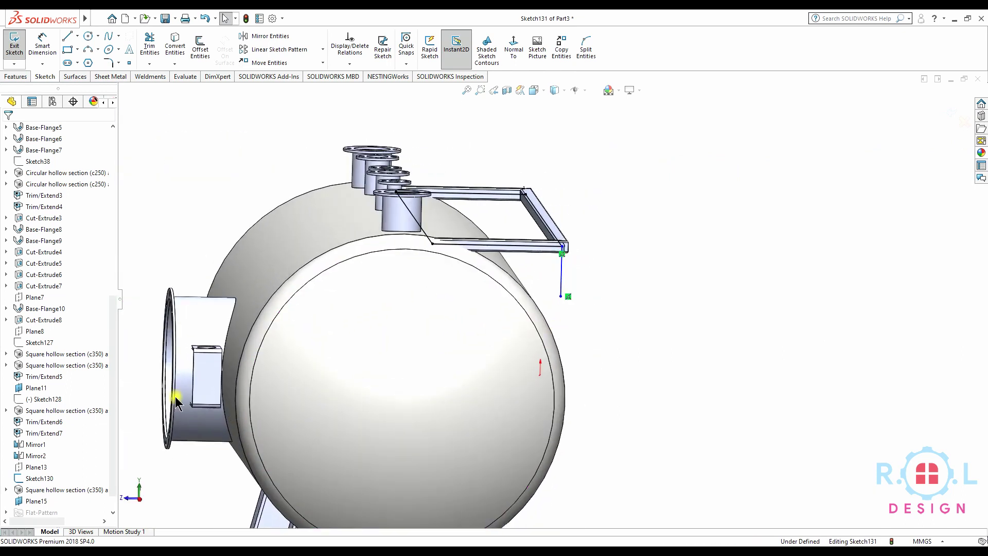
Exit the sketch, then reopen Sketch131 face-on and close it again.
click(38, 478)
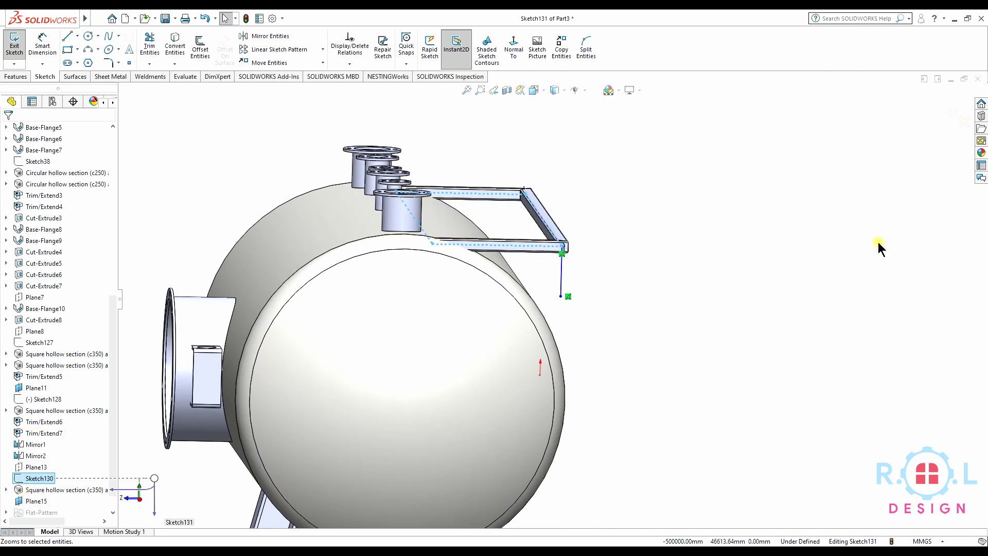
click(950, 113)
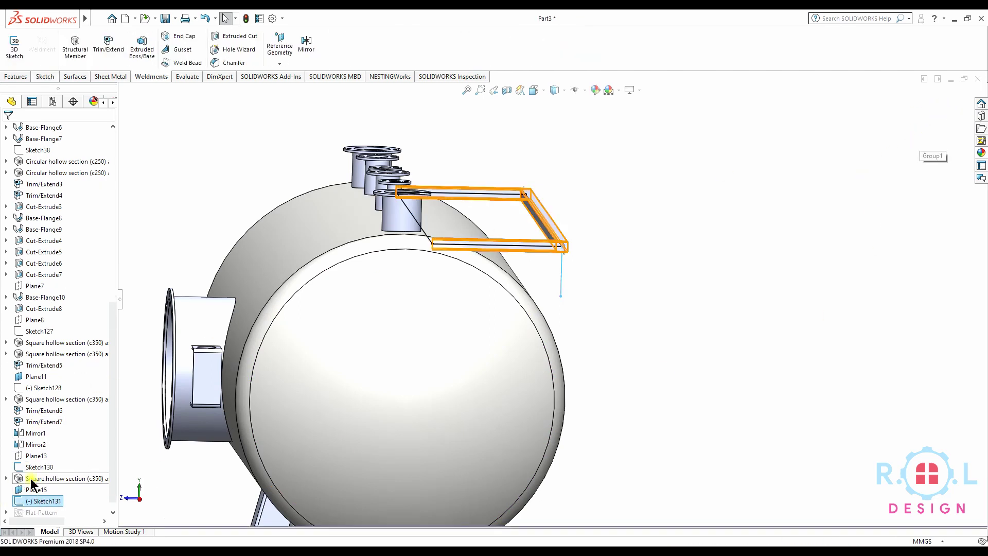
click(24, 500)
click(33, 466)
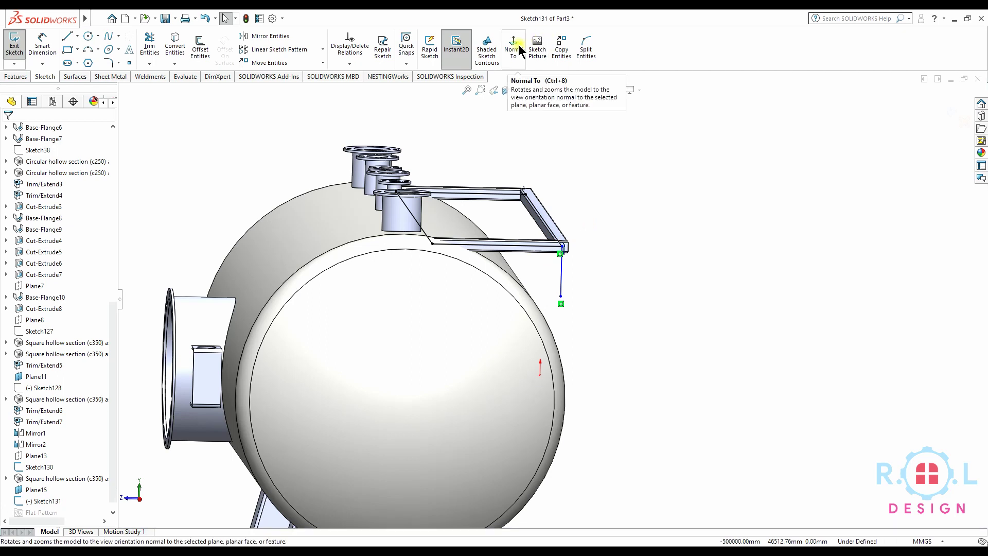
click(519, 47)
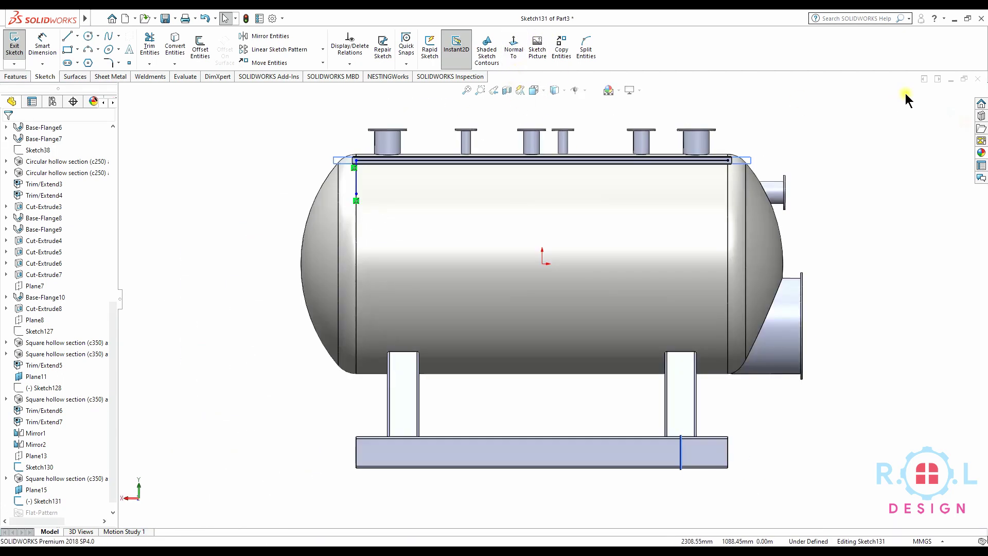
click(906, 97)
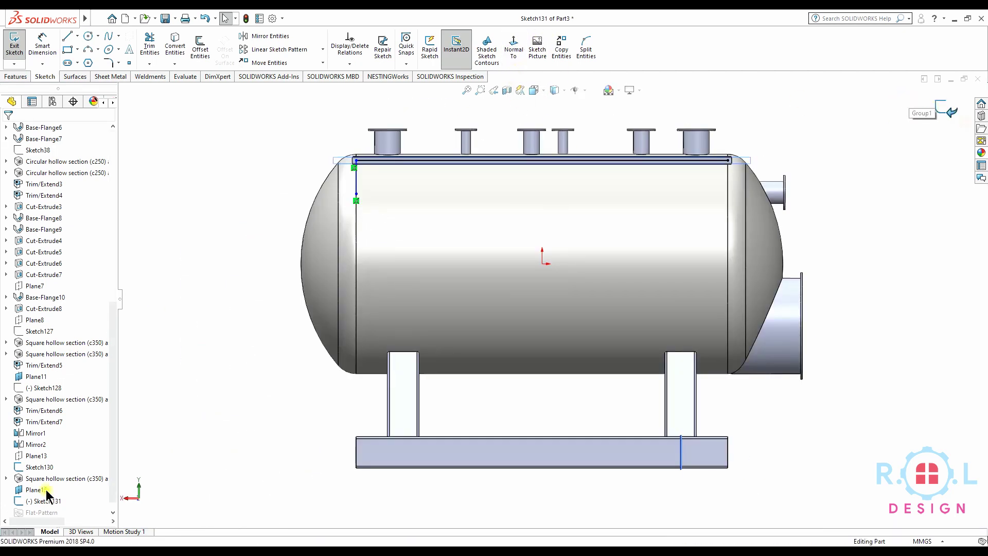
Edit Sketch130 and delete its 120 dimension.
click(34, 467)
click(41, 434)
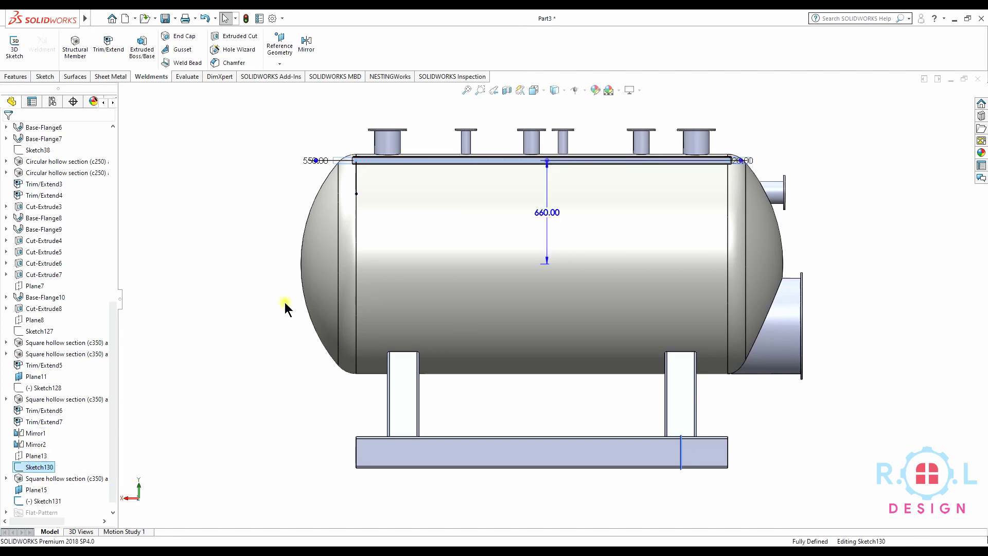
middle_drag(363, 288, 515, 323)
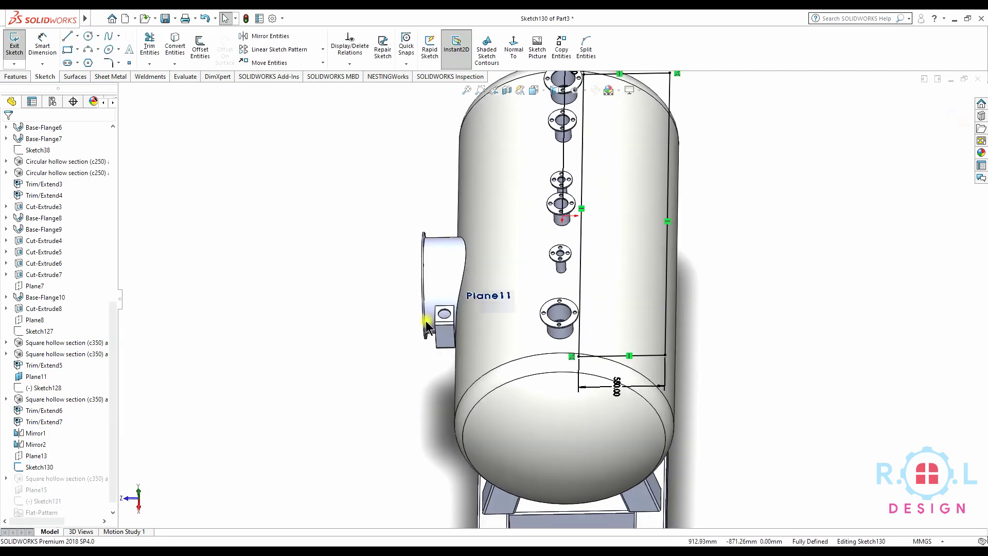
scroll(529, 229, down, 5)
scroll(530, 229, down, 2)
click(530, 230)
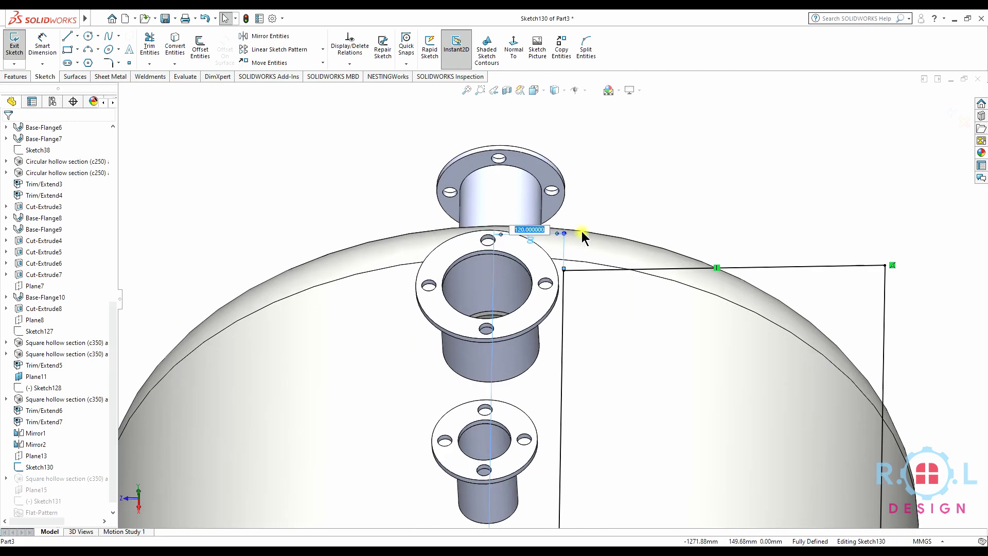
drag(536, 232, 539, 212)
key(Delete)
Select the left sketch line together with the nozzle's cylinder face.
scroll(577, 397, up, 3)
scroll(543, 481, up, 3)
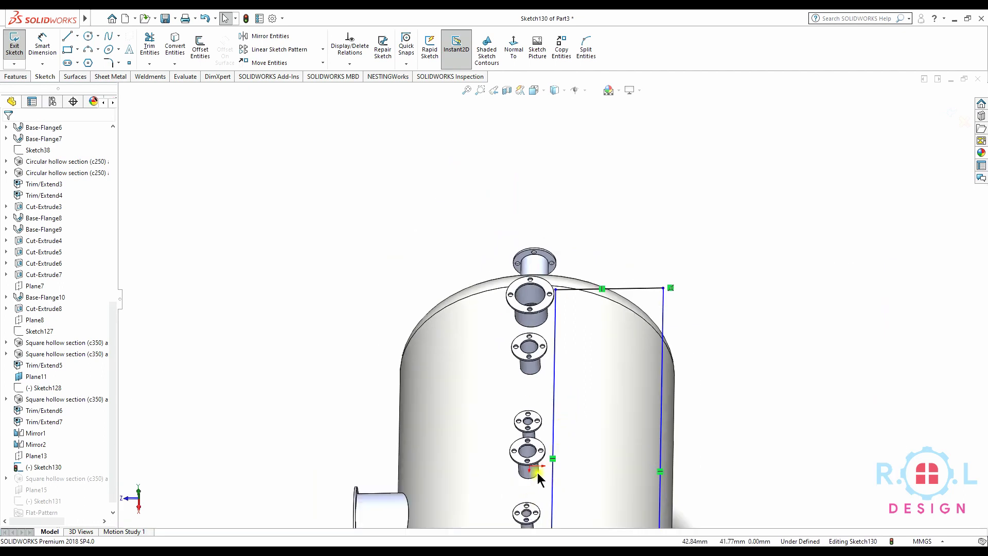
scroll(545, 476, down, 3)
scroll(515, 411, down, 4)
scroll(489, 330, down, 3)
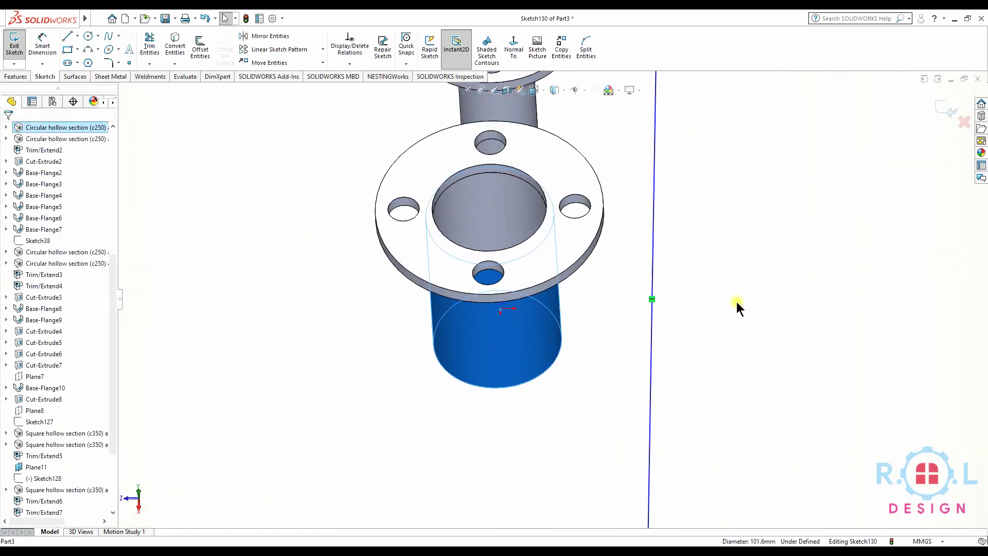
scroll(634, 321, up, 3)
click(598, 323)
scroll(523, 298, down, 3)
scroll(523, 298, down, 2)
ctrl+click(522, 297)
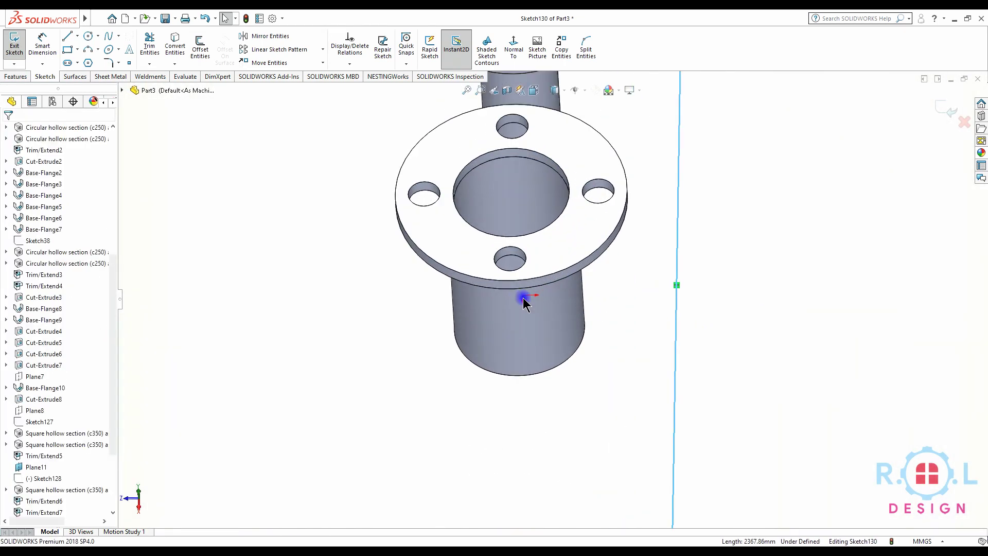
scroll(524, 335, up, 2)
Give Line3 a midpoint relation to the sketch origin.
click(515, 52)
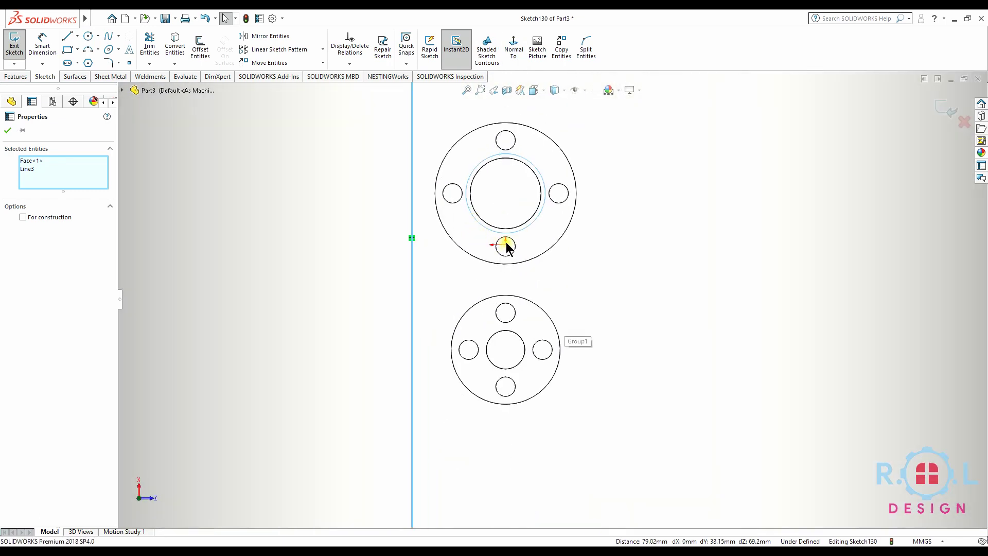
click(506, 246)
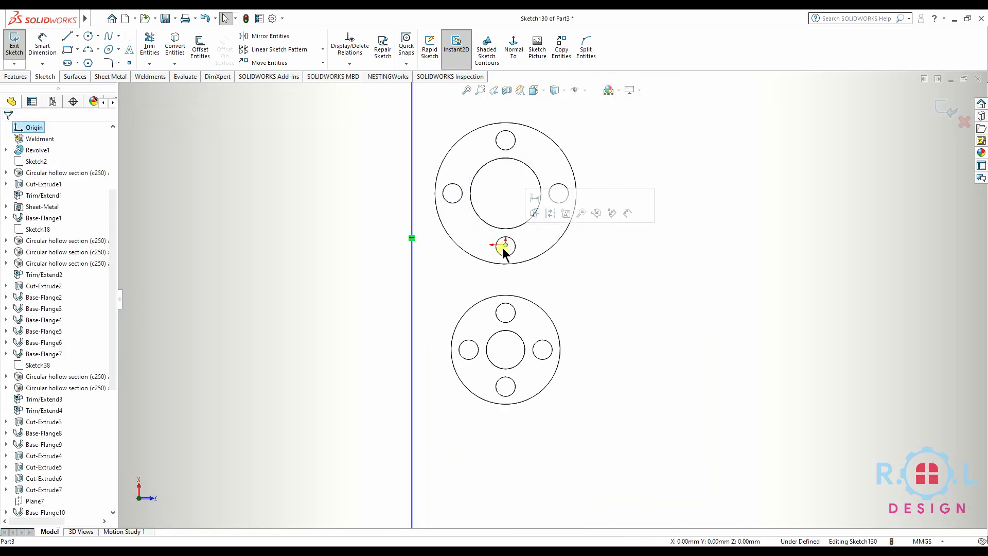
ctrl+click(410, 262)
click(10, 297)
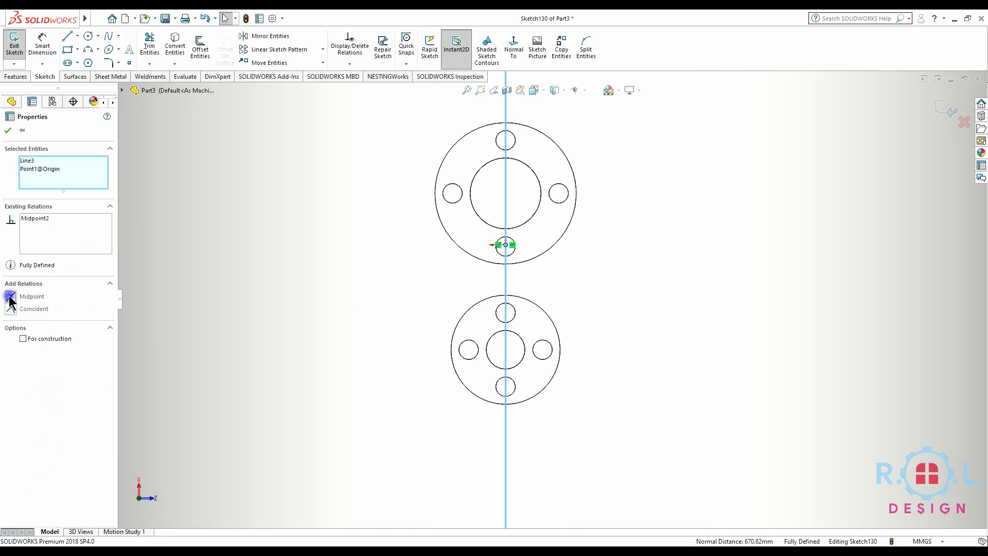
click(9, 133)
Orbit to an isometric view and exit Sketch130 back to the part.
scroll(569, 289, up, 5)
scroll(569, 290, up, 3)
mouse_move(538, 382)
middle_down()
mouse_move(507, 315)
mouse_move(671, 263)
mouse_move(719, 384)
mouse_move(707, 388)
middle_up()
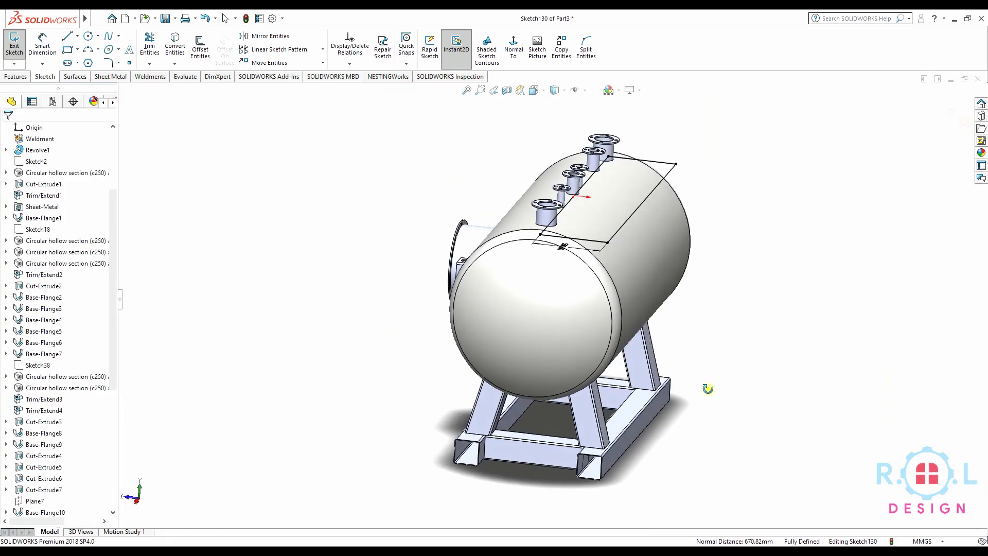
scroll(595, 324, down, 3)
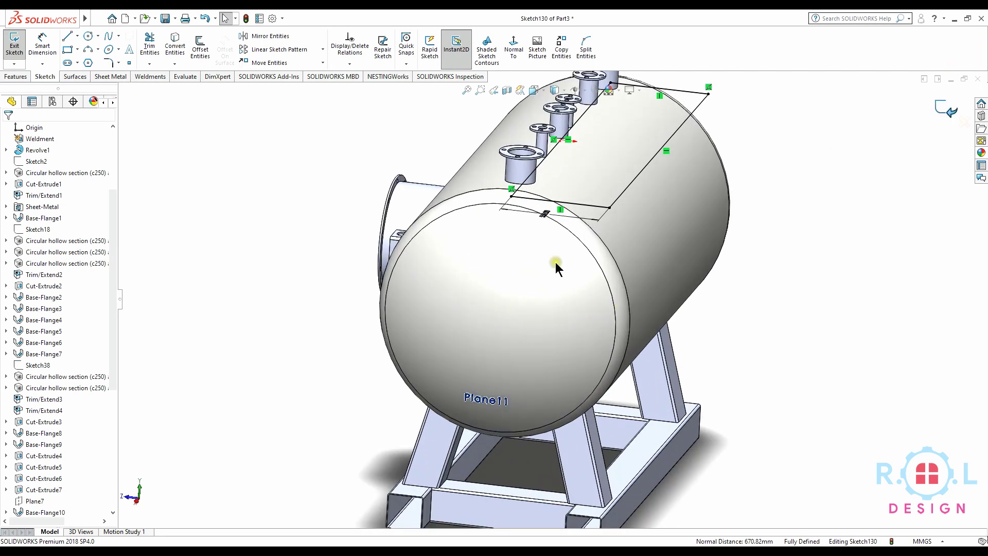
right_drag(556, 266, 572, 241)
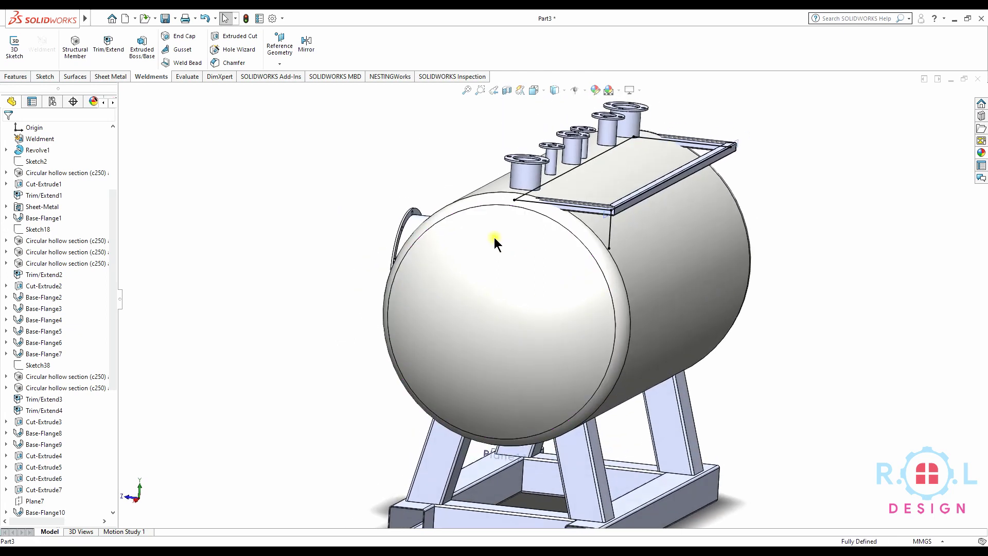
Edit Sketch131 and drag the leg line's endpoint further down the shell.
scroll(49, 509, down, 7)
click(43, 489)
click(40, 458)
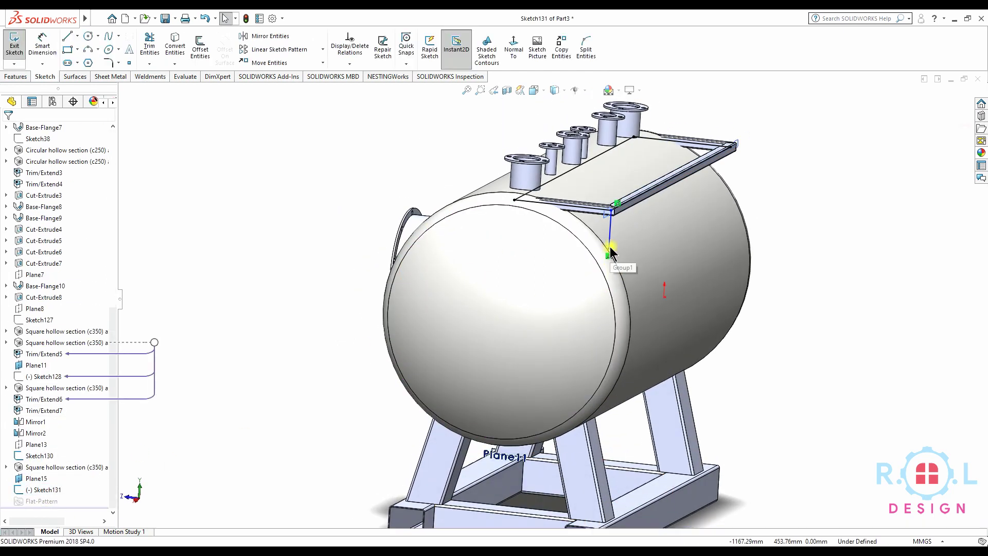
drag(608, 262, 605, 301)
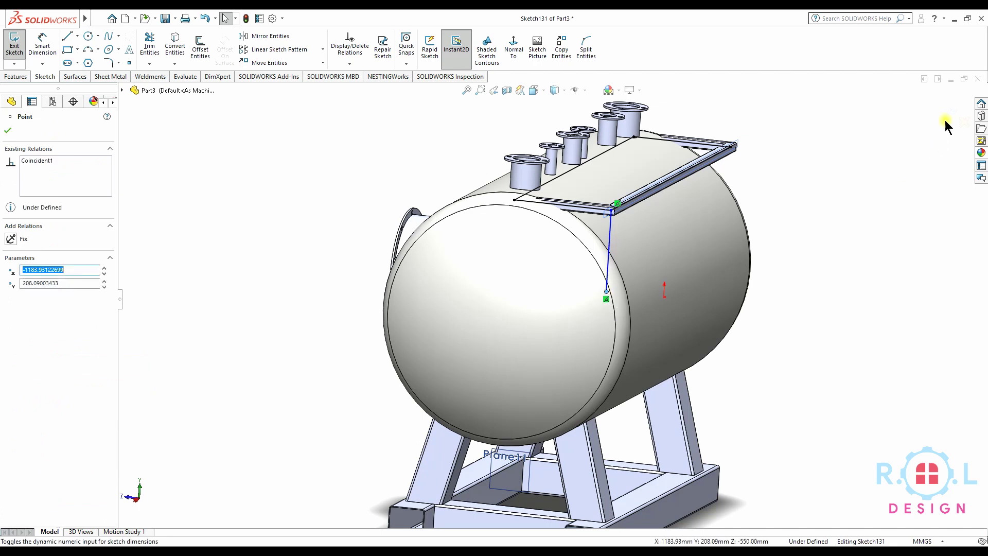
key(Escape)
key(ctrl+b)
Build a 50x50x3.0 SHS structural member along the vertical leg line.
scroll(647, 219, down, 3)
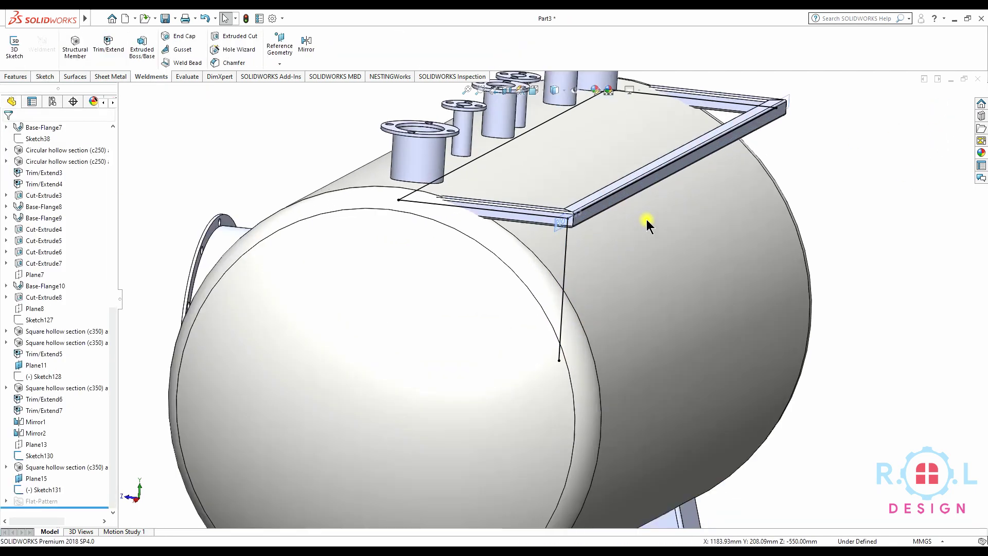
scroll(646, 219, down, 2)
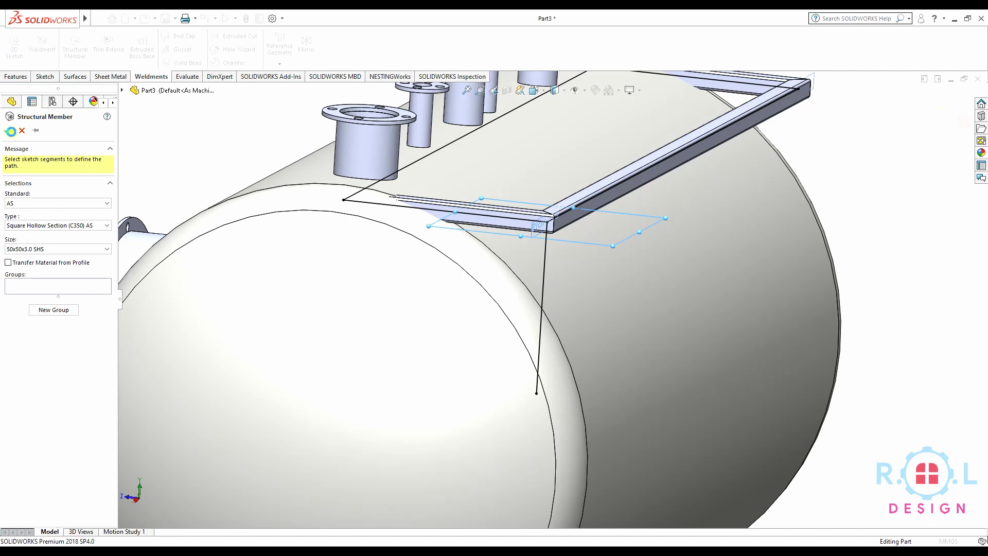
click(11, 135)
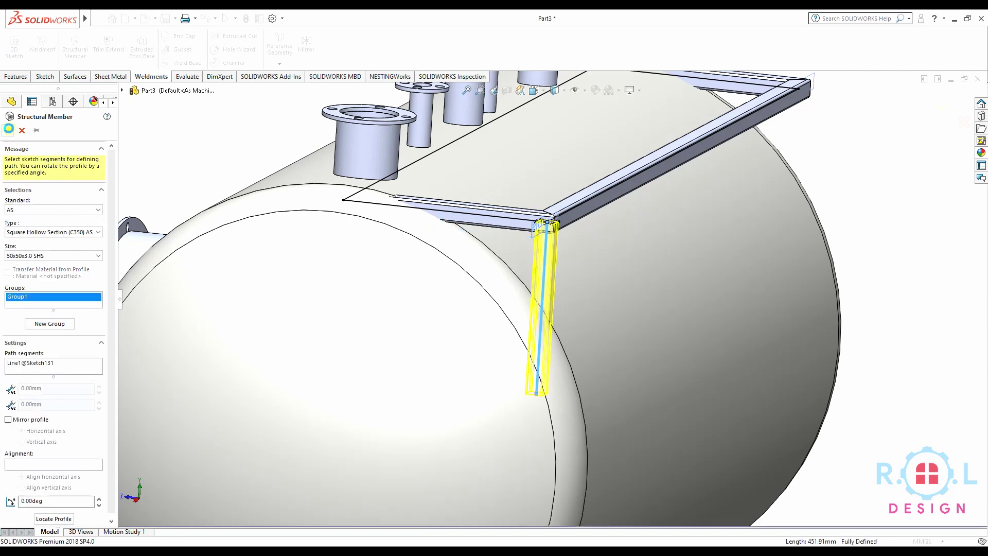
mouse_move(561, 246)
middle_down()
mouse_move(522, 197)
mouse_move(474, 194)
mouse_move(359, 214)
mouse_move(253, 148)
mouse_move(357, 100)
mouse_move(441, 164)
mouse_move(503, 269)
mouse_move(463, 247)
mouse_move(419, 197)
mouse_move(446, 276)
mouse_move(422, 242)
middle_up()
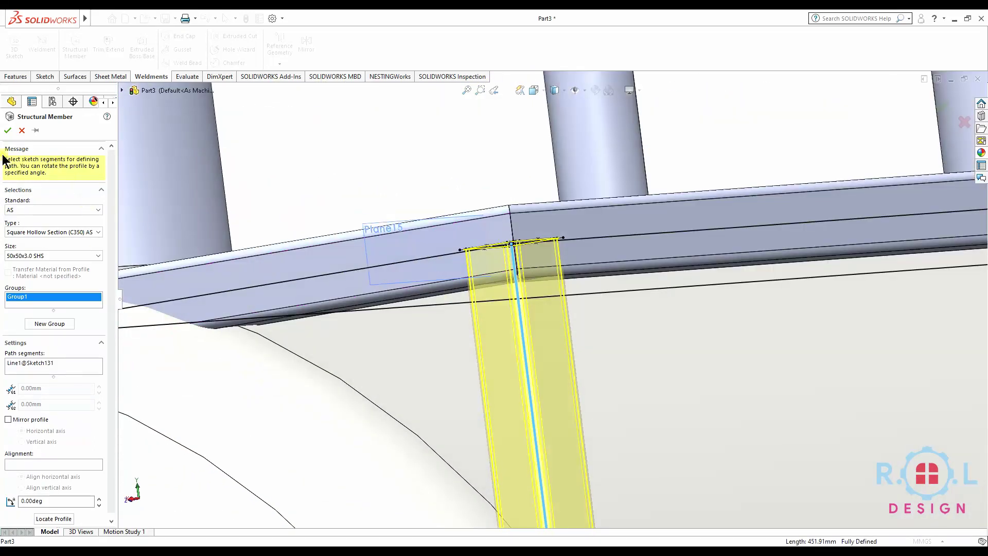
click(8, 130)
Choose the front and back short members to trim against two vessel faces.
mouse_move(511, 350)
middle_down()
mouse_move(601, 337)
mouse_move(654, 201)
middle_up()
scroll(601, 337, up, 5)
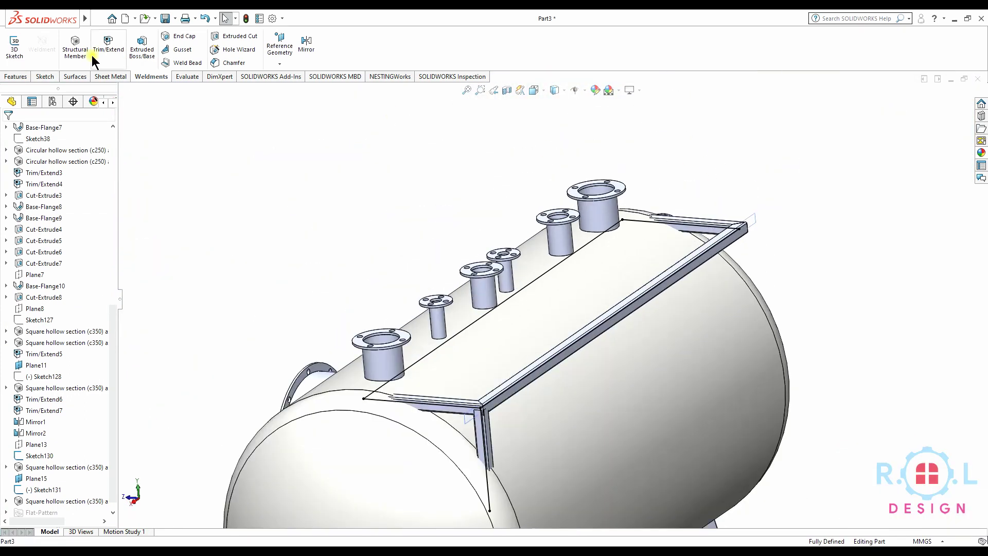
click(107, 45)
scroll(387, 430, down, 2)
click(477, 398)
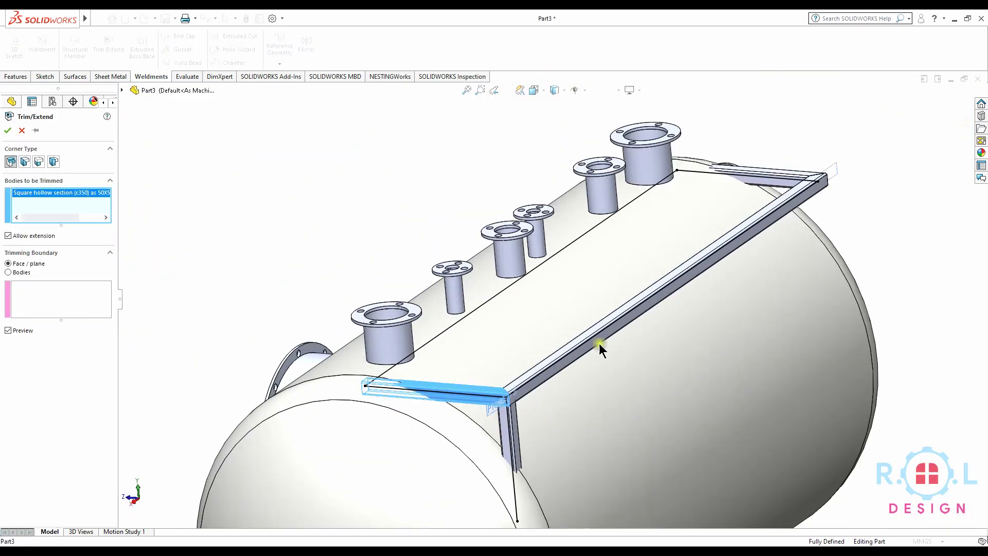
click(752, 175)
click(31, 299)
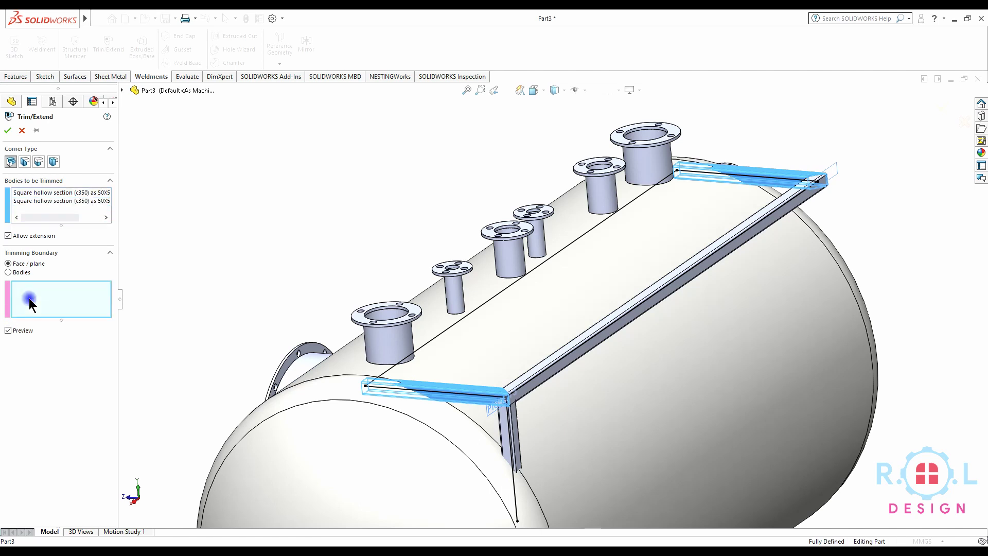
click(458, 378)
click(434, 410)
Add the right-end shell face as boundary, discard the Body 1 and Body 2 offcuts, and apply.
mouse_move(540, 368)
middle_down()
mouse_move(772, 275)
mouse_move(779, 256)
middle_up()
click(816, 255)
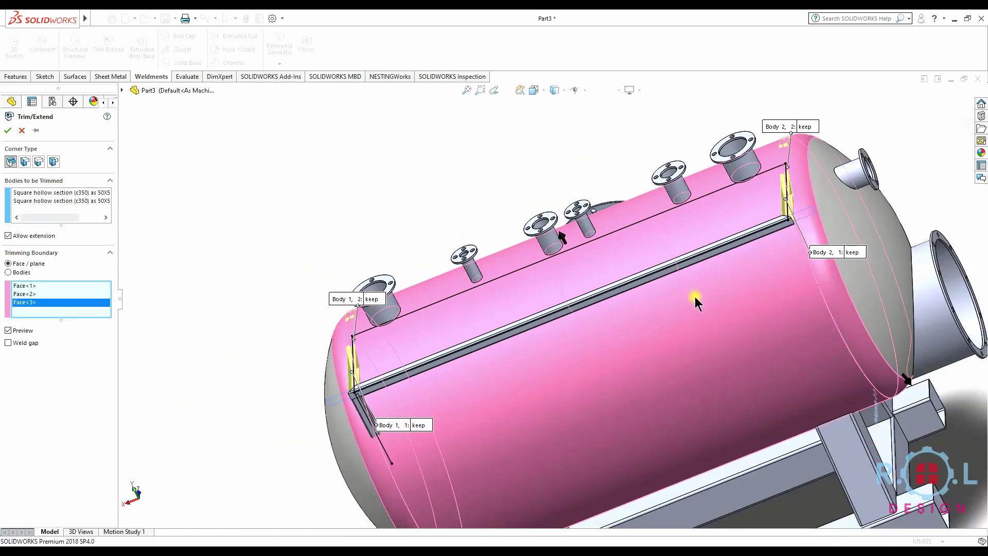
click(803, 126)
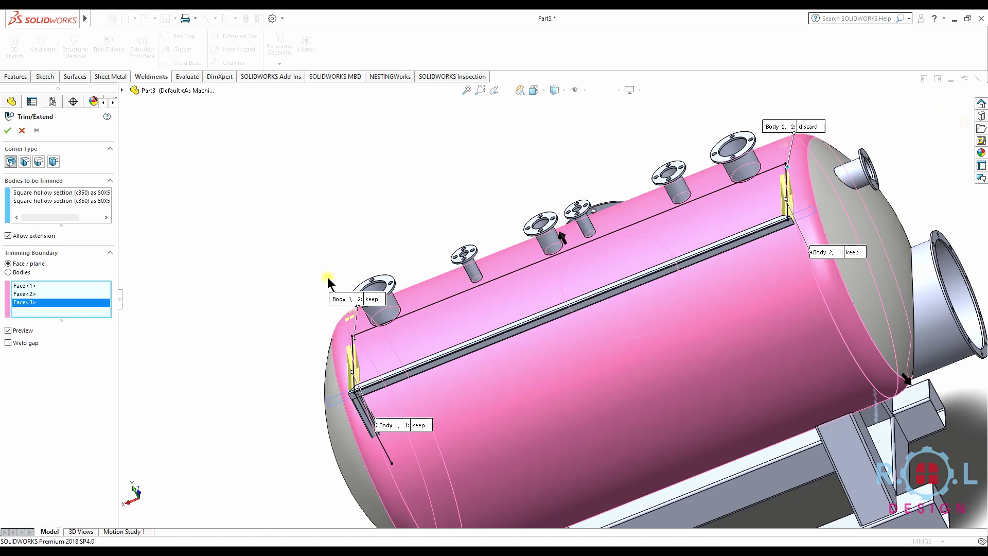
click(370, 299)
middle_drag(301, 375, 206, 309)
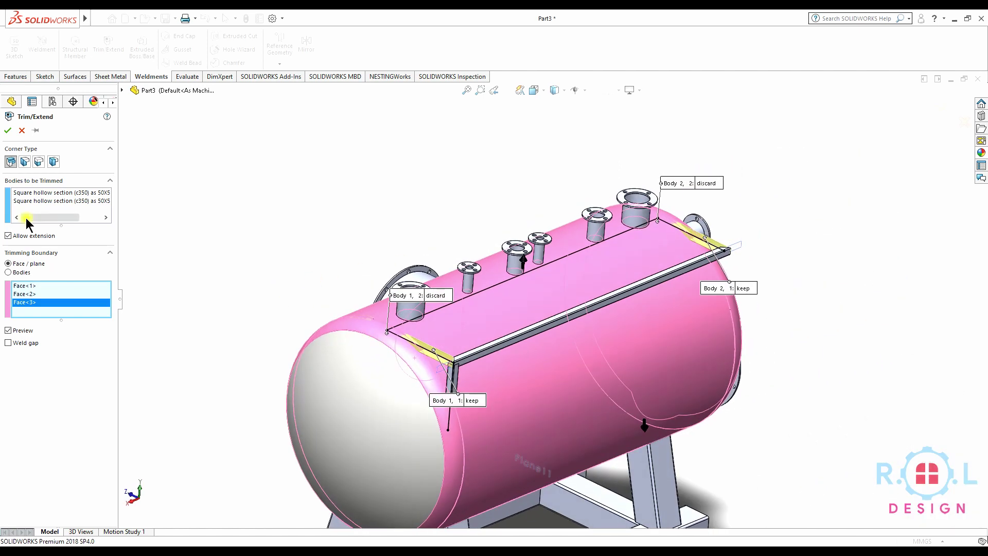
click(9, 133)
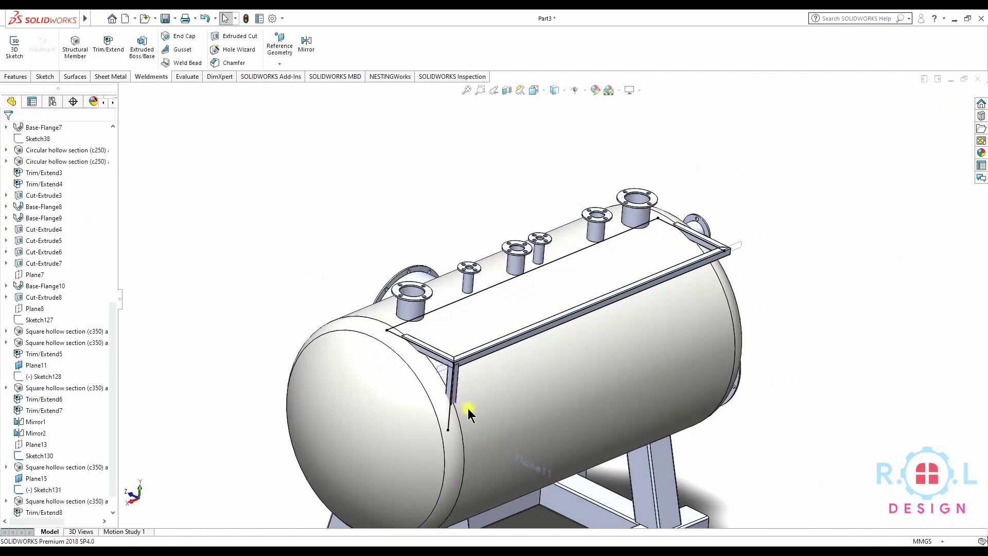
Trim the vertical leg against the long top member and corner member bodies.
scroll(468, 381, down, 3)
scroll(470, 371, down, 3)
click(108, 45)
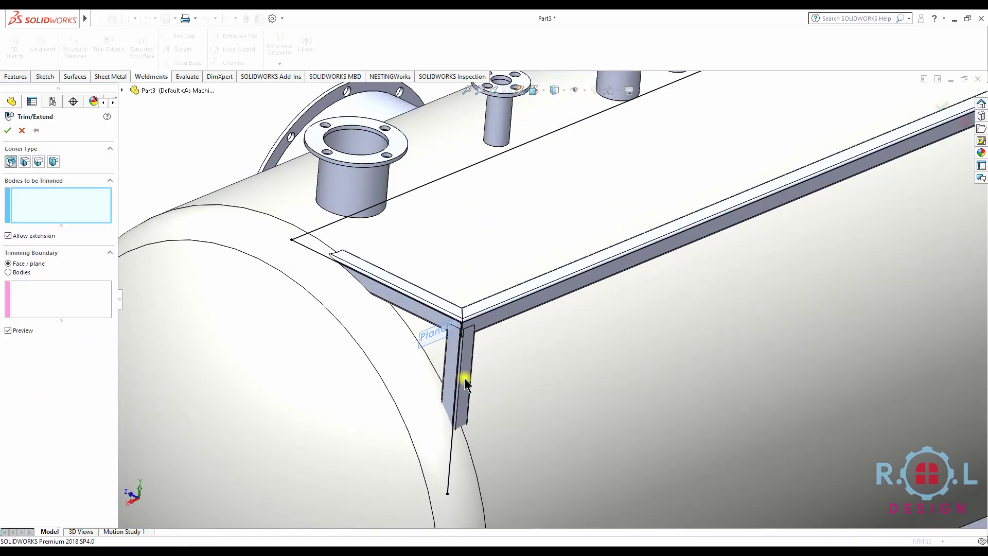
click(462, 381)
click(10, 273)
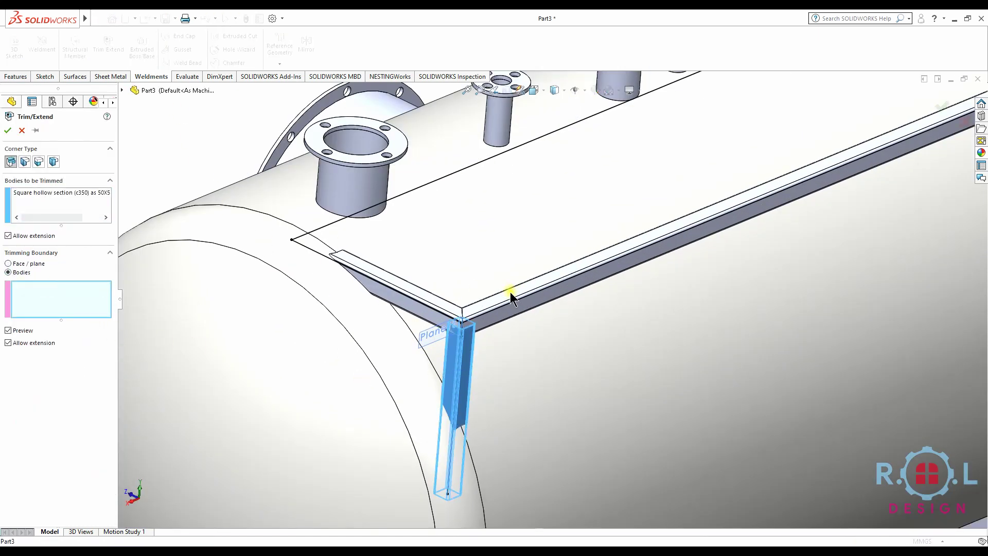
click(512, 288)
click(425, 307)
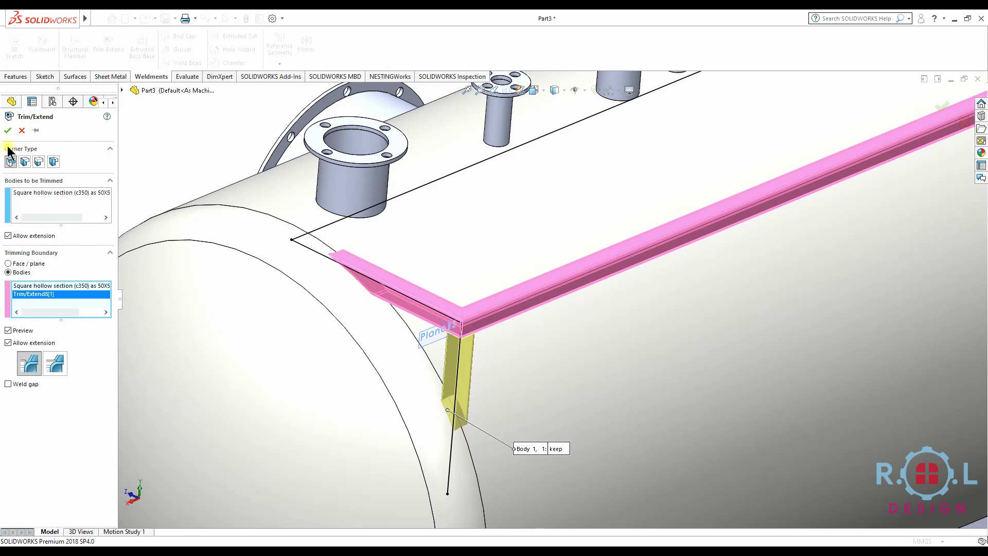
key(Return)
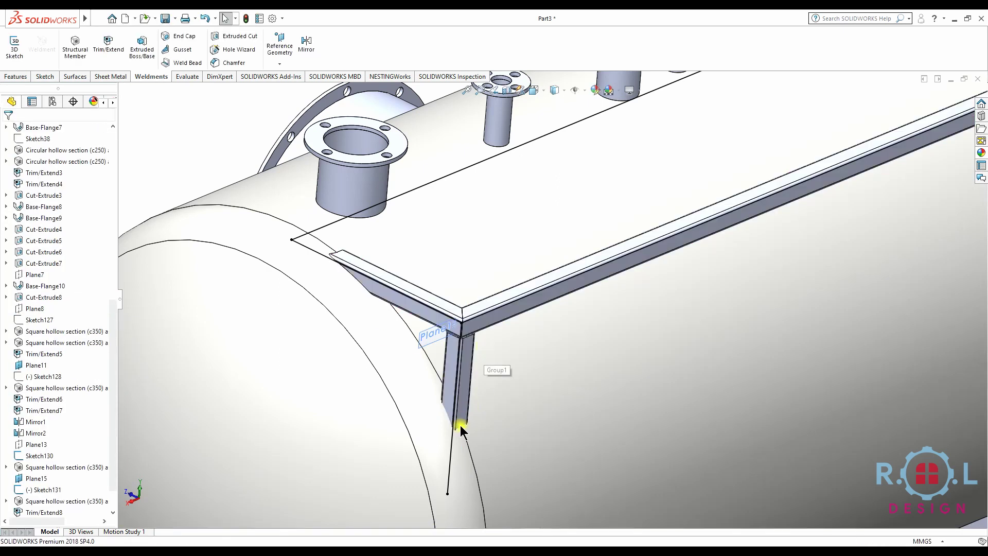
click(504, 89)
scroll(508, 258, up, 5)
scroll(524, 285, up, 3)
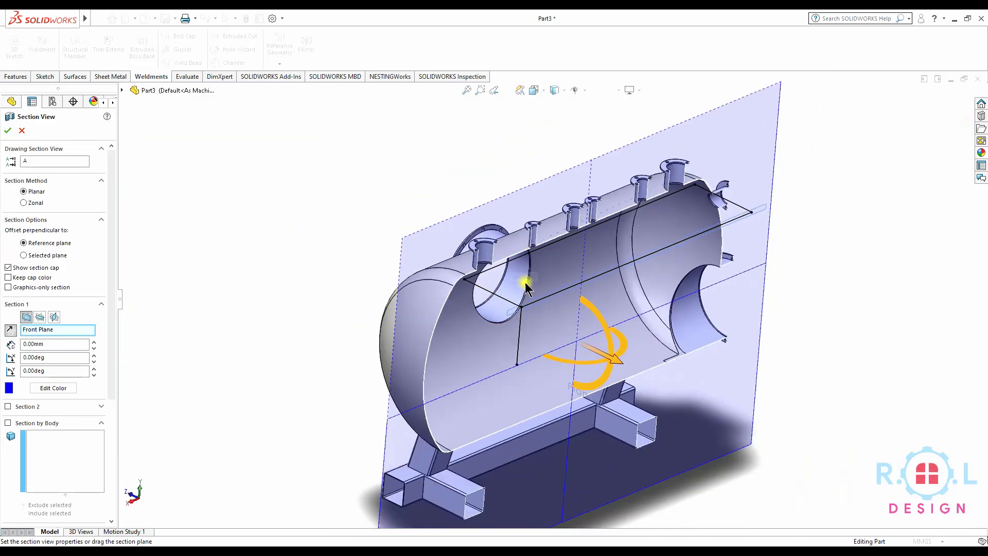
click(40, 317)
click(54, 317)
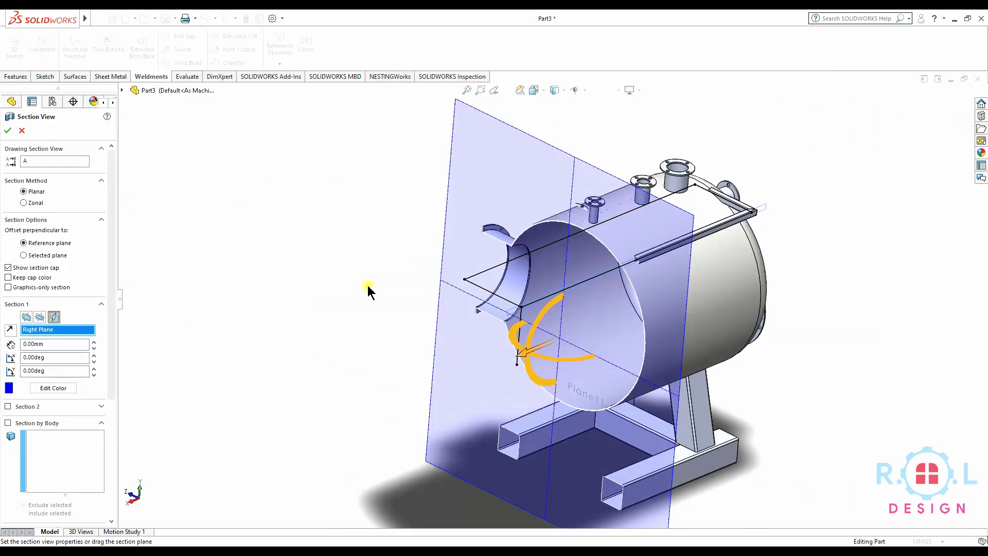
key(Escape)
mouse_move(379, 363)
middle_down()
mouse_move(458, 295)
mouse_move(435, 334)
middle_up()
scroll(486, 297, up, 5)
mouse_move(485, 298)
middle_down()
mouse_move(502, 288)
mouse_move(469, 304)
middle_up()
click(501, 294)
scroll(470, 305, down, 3)
scroll(486, 313, up, 3)
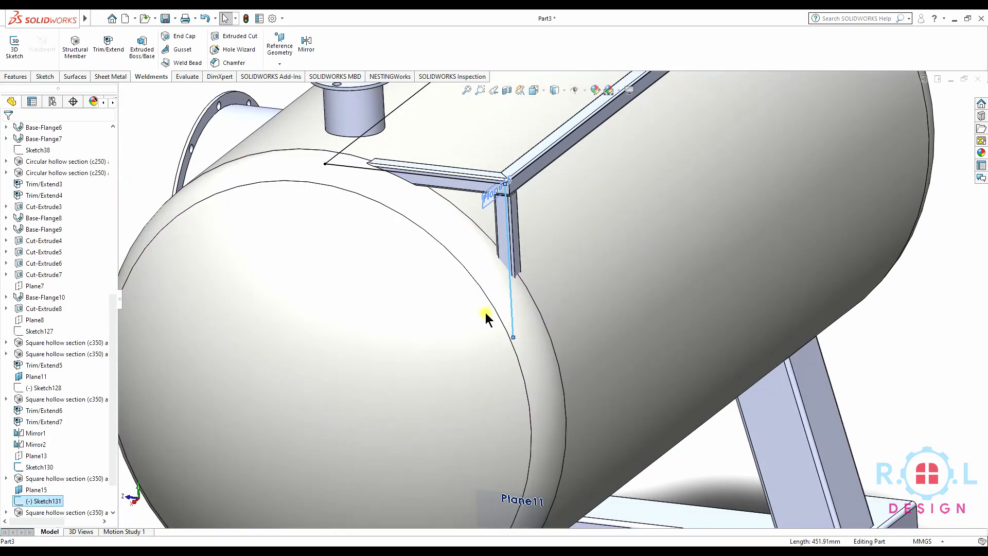
click(517, 265)
click(41, 501)
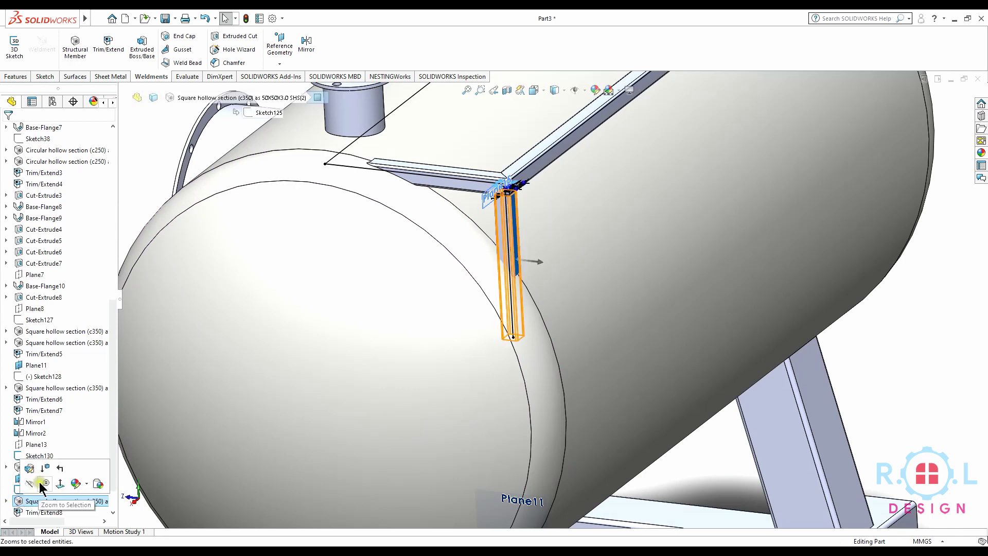
click(32, 490)
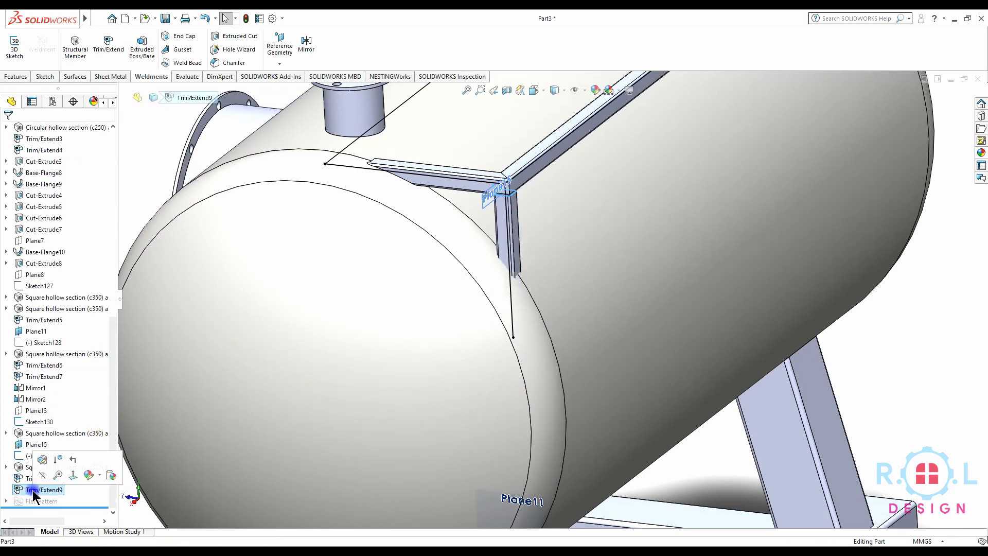
click(42, 459)
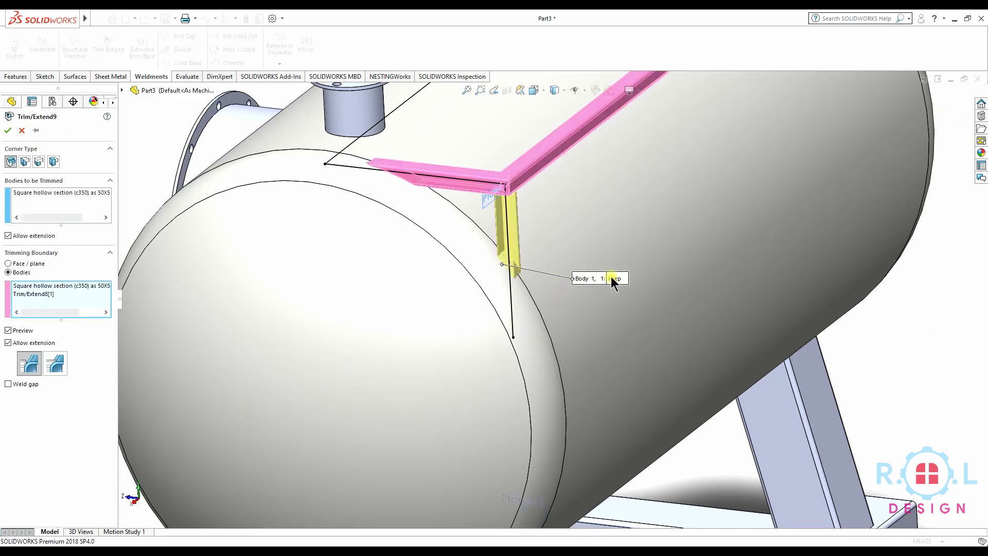
click(613, 278)
click(618, 278)
scroll(557, 342, up, 3)
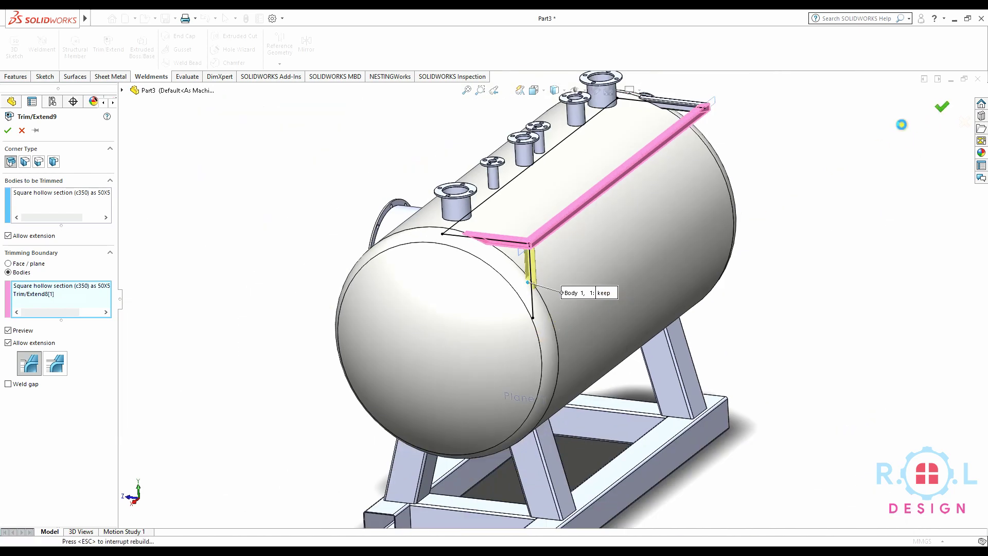
scroll(592, 278, up, 2)
scroll(630, 254, down, 3)
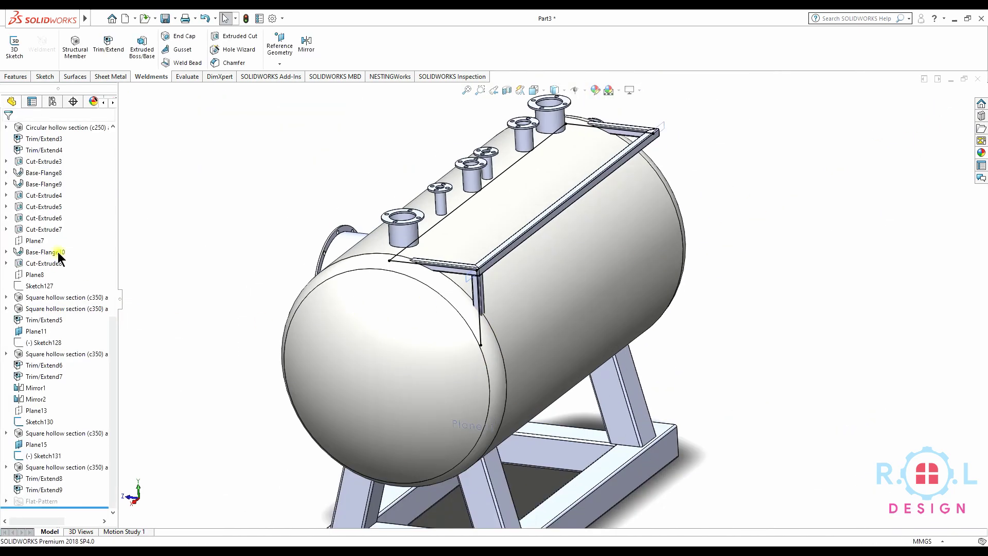
Mirror the trimmed corner leg across the Right Plane and inspect both legs.
scroll(33, 196, up, 10)
click(38, 229)
click(306, 47)
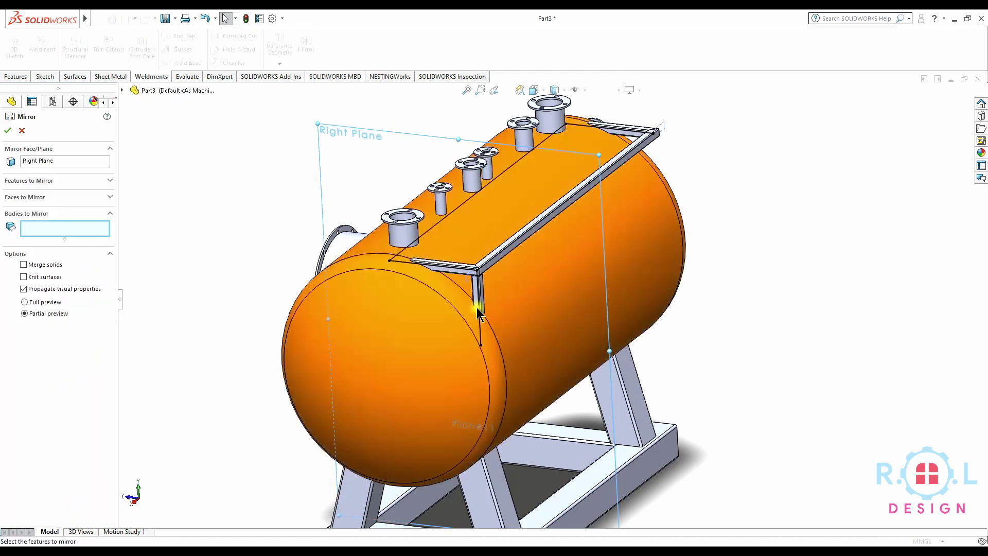
scroll(481, 301, down, 5)
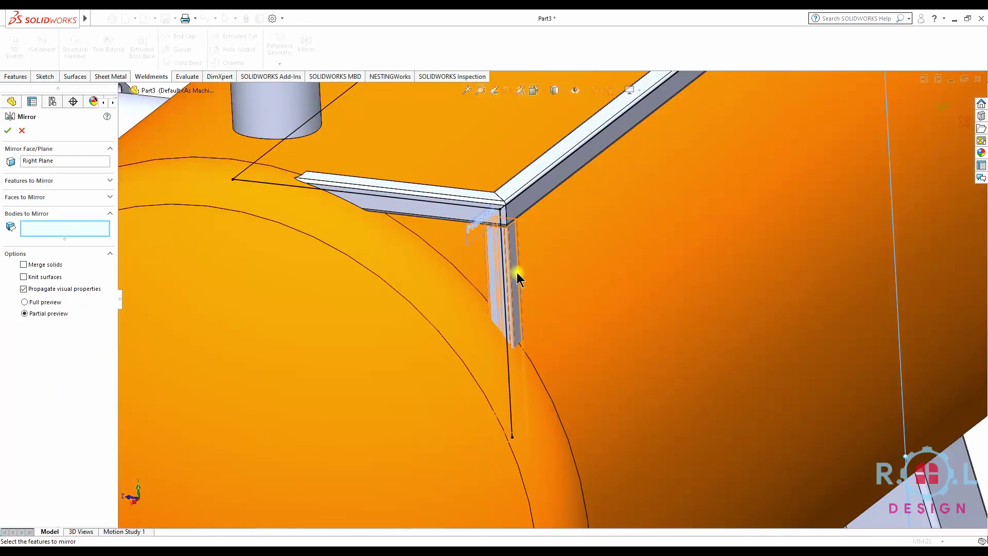
click(520, 272)
scroll(516, 258, up, 5)
click(7, 130)
scroll(434, 324, up, 1)
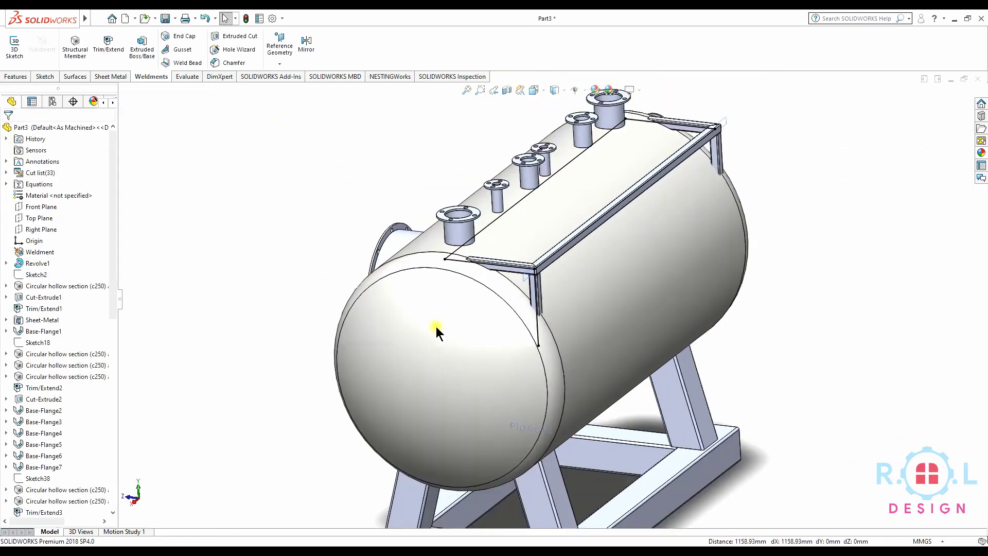
scroll(523, 317, up, 2)
middle_drag(523, 316, 672, 259)
scroll(433, 279, down, 4)
middle_drag(432, 279, 385, 323)
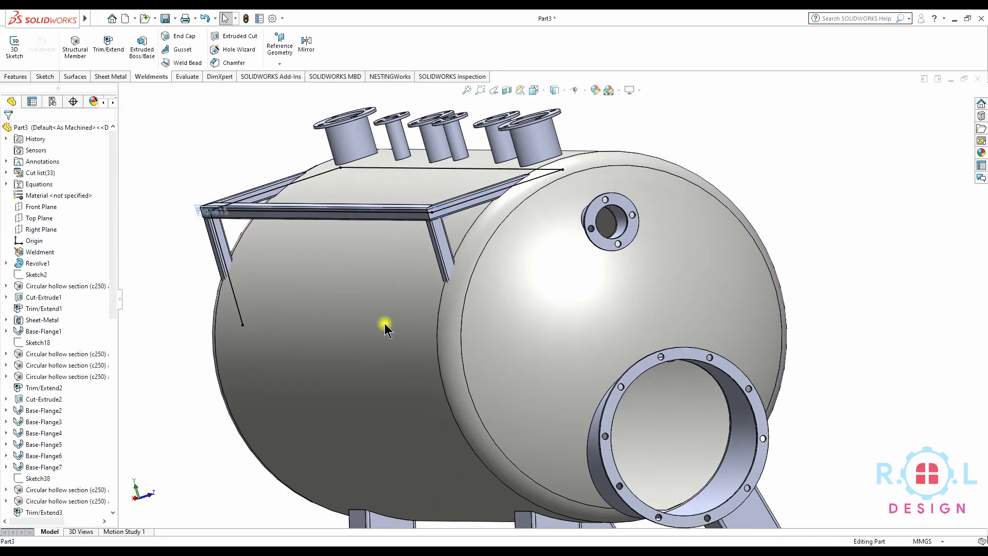
scroll(385, 323, up, 3)
middle_drag(449, 276, 461, 264)
scroll(51, 412, down, 10)
Delete the Trim/Extend9 feature from the tree.
click(35, 489)
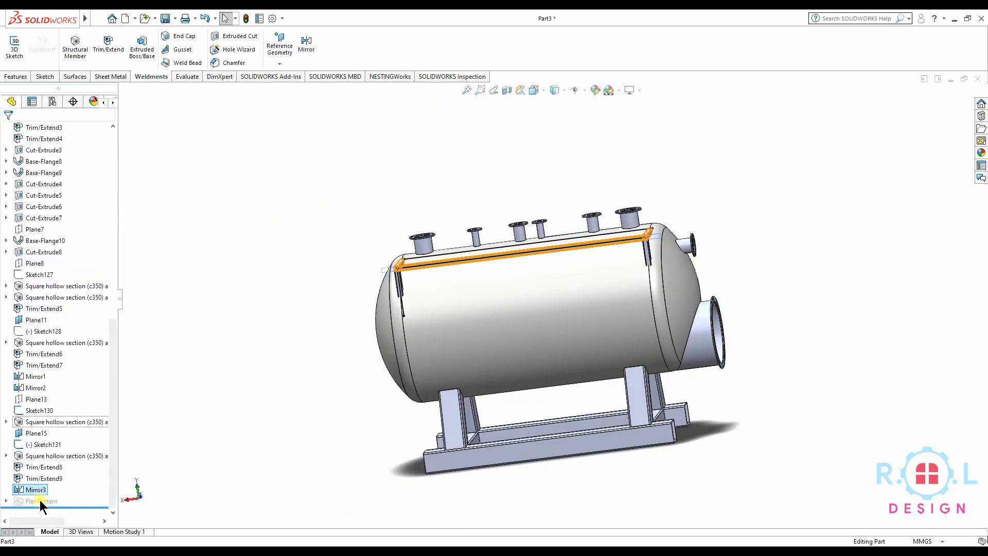
click(32, 478)
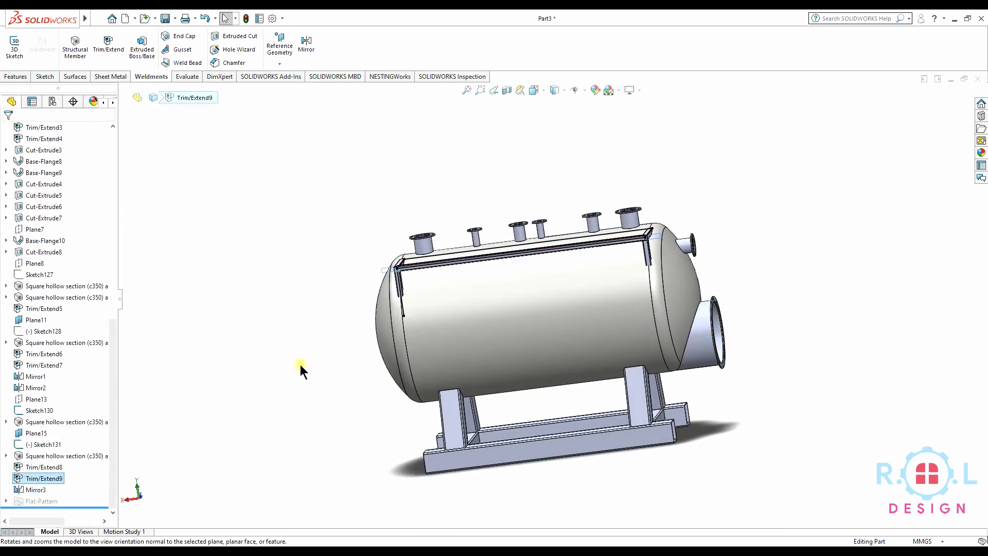
middle_drag(300, 365, 364, 347)
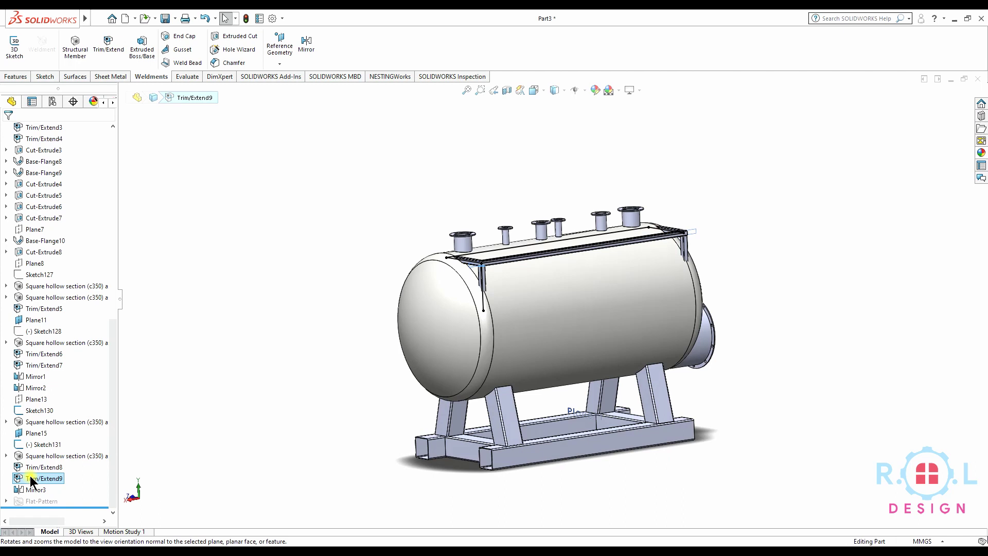
key(Delete)
key(Escape)
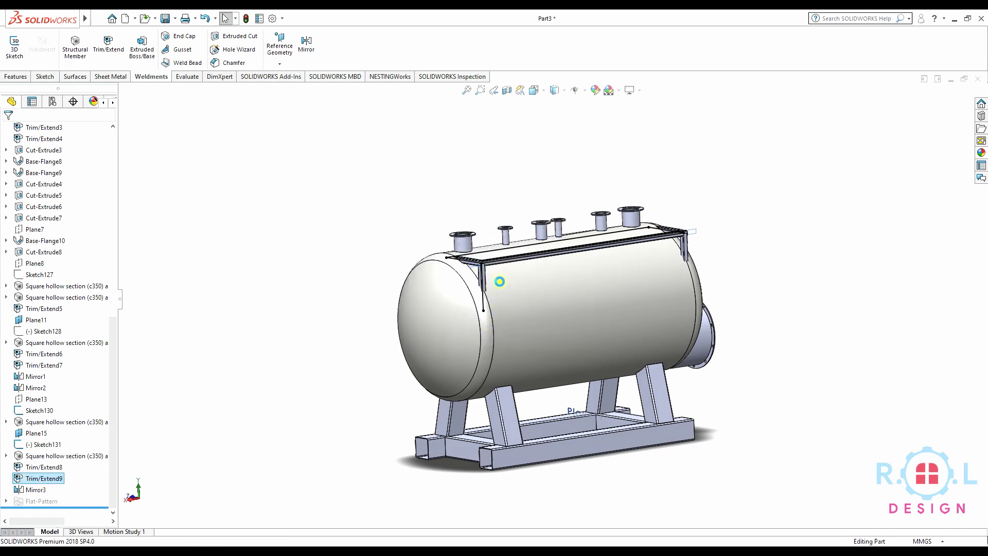
scroll(499, 282, down, 3)
scroll(486, 292, down, 3)
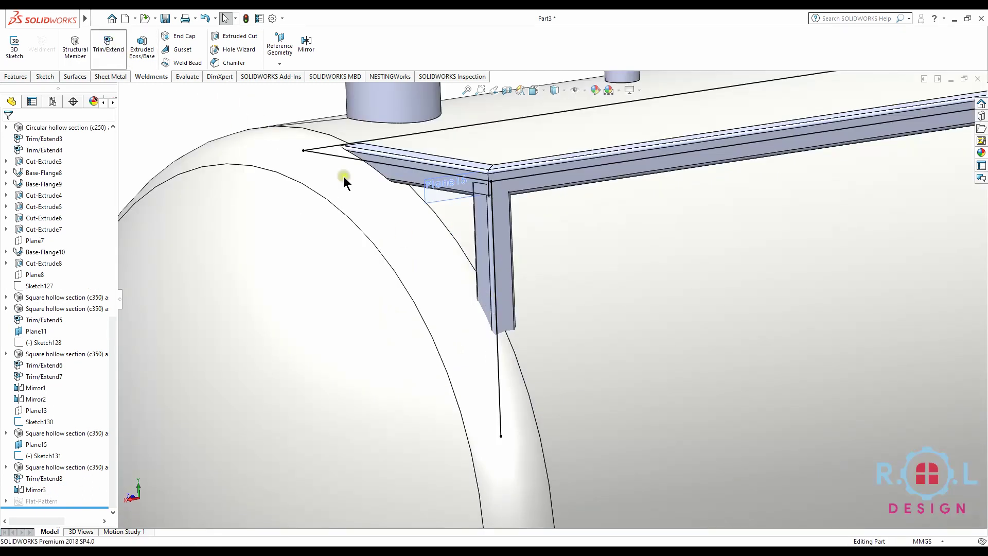
Trim the front leg using the tank shell faces as the face boundary.
click(505, 283)
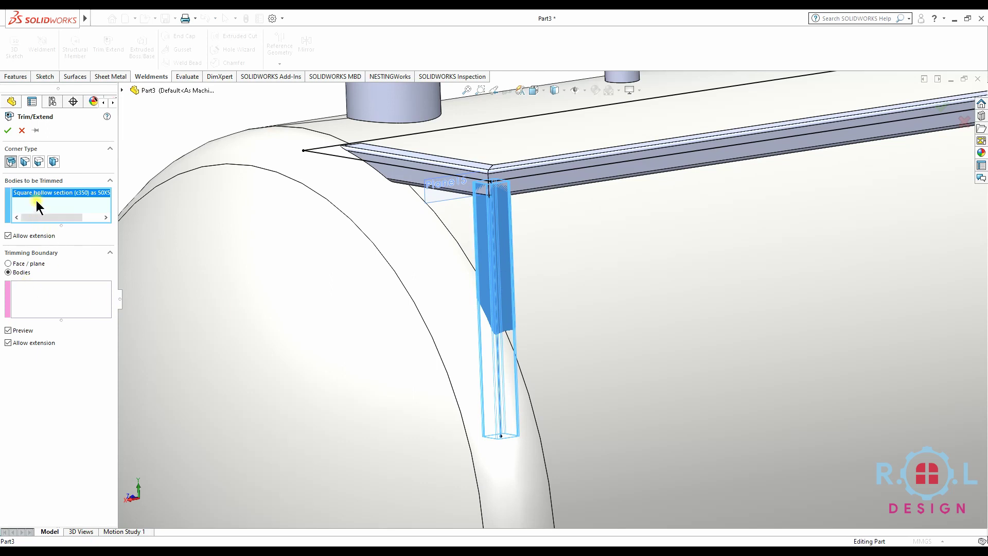
click(25, 265)
click(33, 302)
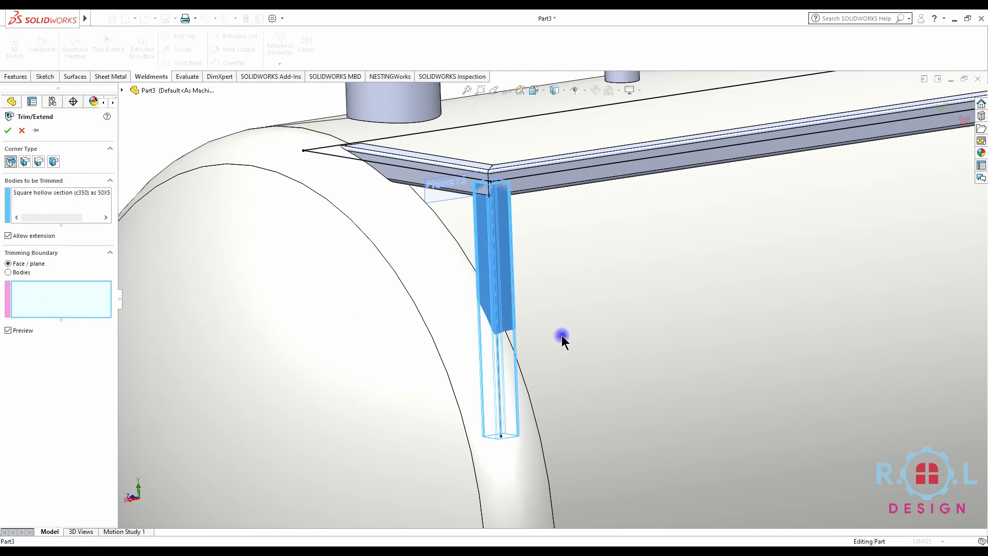
click(561, 336)
click(451, 357)
scroll(465, 370, up, 3)
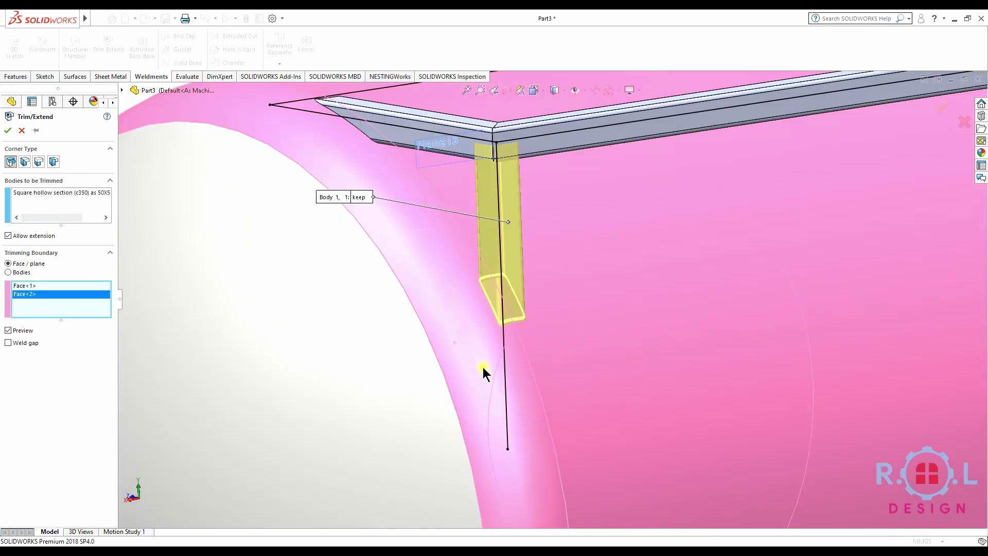
scroll(484, 360, up, 3)
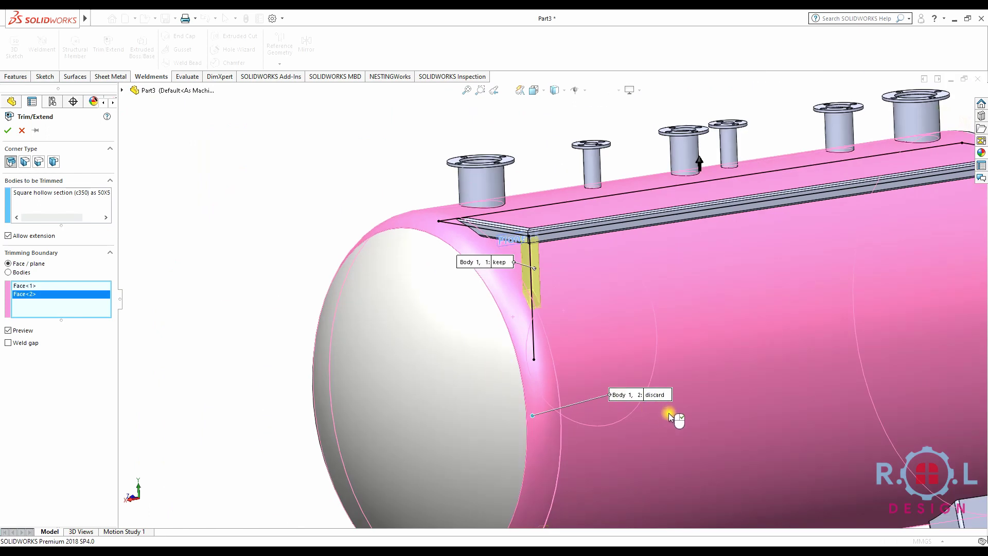
scroll(665, 413, up, 3)
scroll(435, 287, down, 5)
Add the mirrored rear leg and its shell face, discard its offcut, and confirm.
click(52, 206)
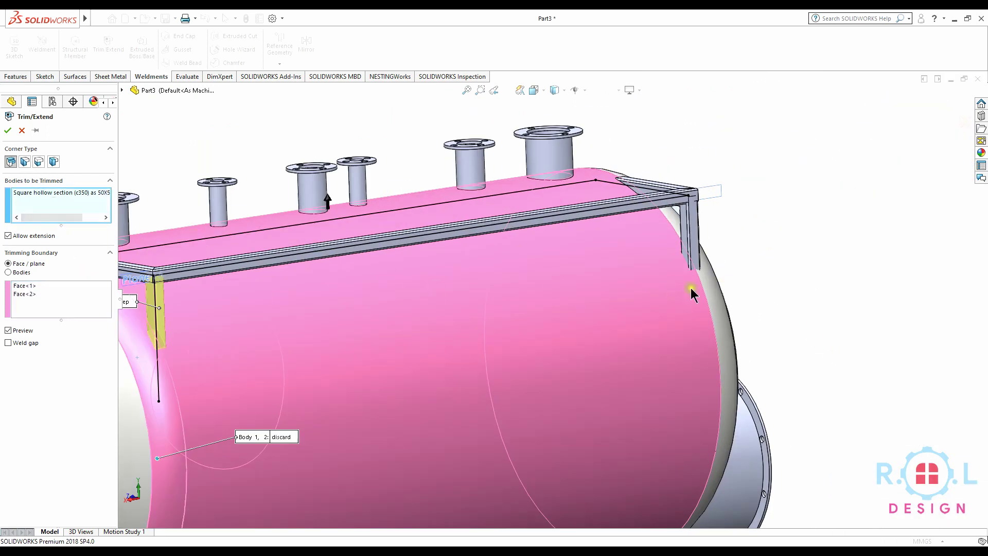
scroll(659, 294, down, 5)
click(628, 249)
click(69, 311)
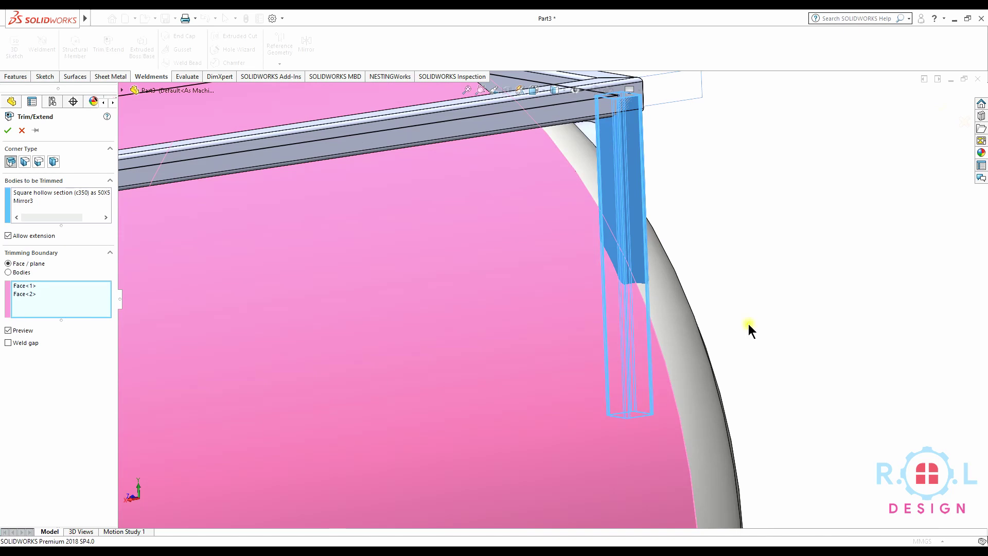
click(698, 346)
scroll(692, 350, up, 2)
scroll(664, 370, up, 3)
scroll(649, 387, up, 2)
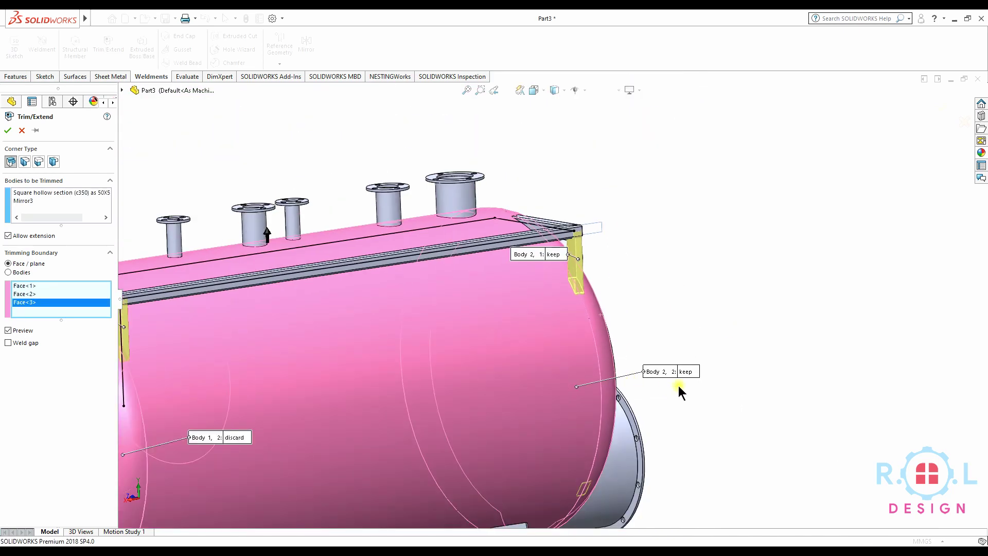
click(688, 371)
key(Return)
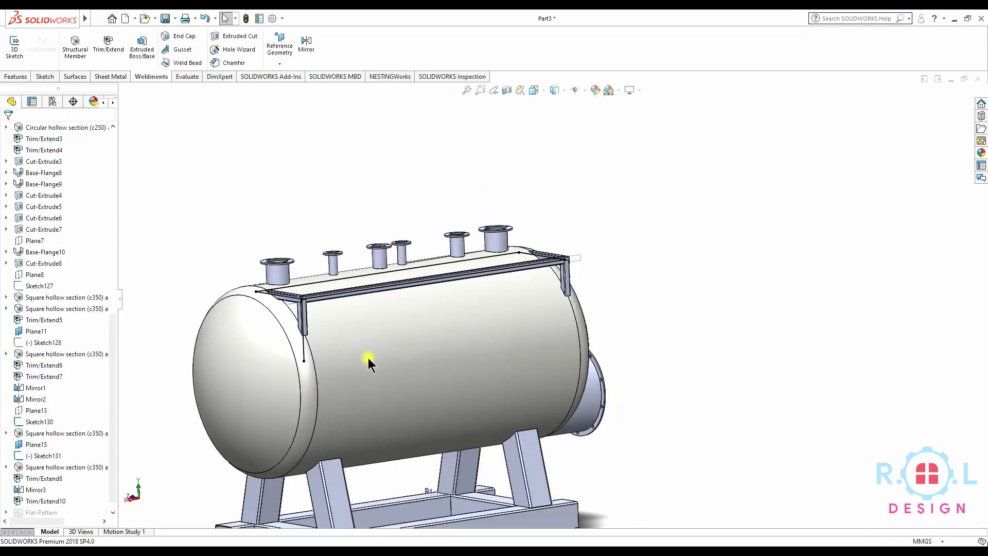
Hide Plane15 and the leftover Sketch131 leg line.
scroll(391, 335, down, 2)
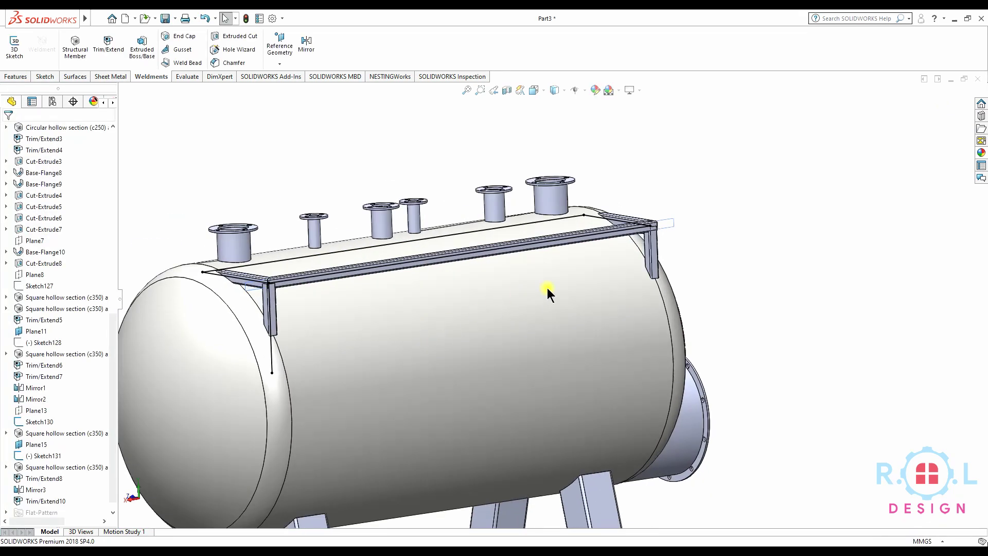
click(661, 221)
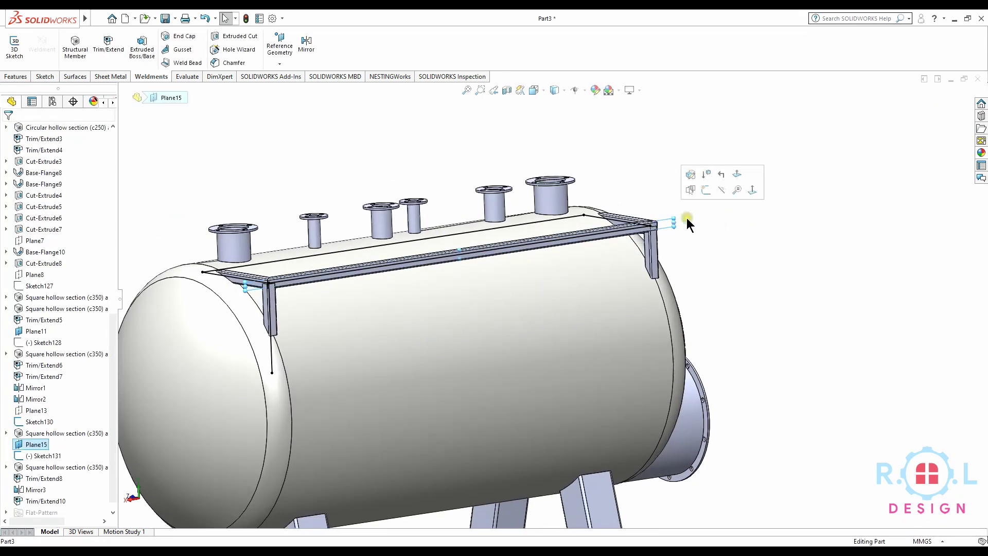
click(723, 190)
scroll(538, 338, up, 4)
mouse_move(464, 373)
middle_down()
mouse_move(526, 361)
mouse_move(508, 325)
middle_up()
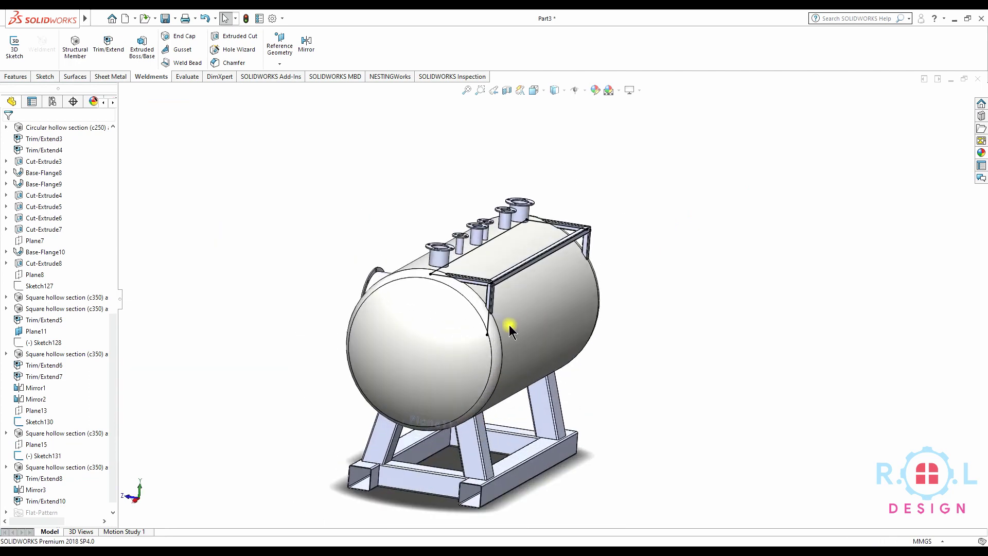
scroll(509, 326, down, 4)
click(533, 297)
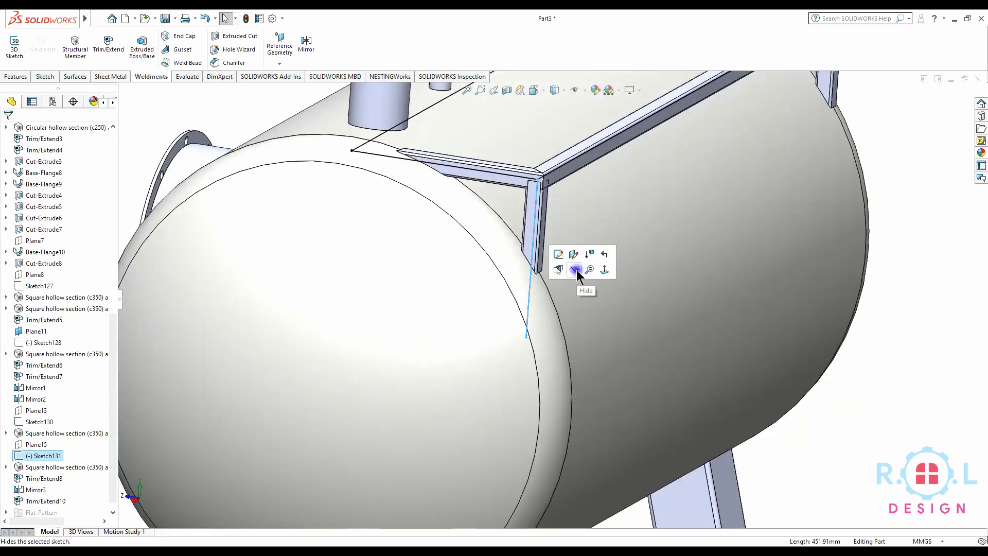
click(576, 270)
Hide the Sketch130 line along the top frame and switch to the Right view.
scroll(601, 313, up, 2)
scroll(545, 340, up, 3)
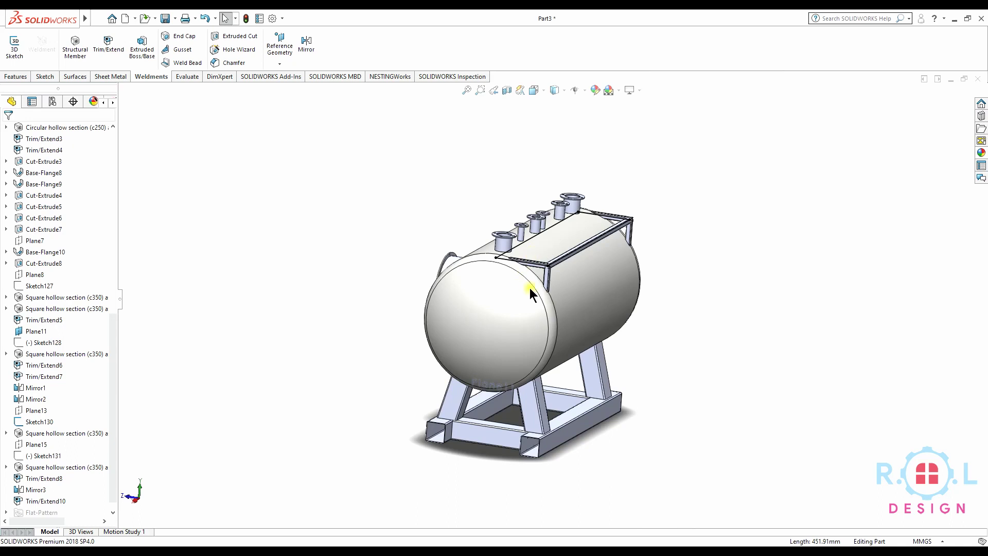
middle_drag(530, 291, 527, 261)
click(522, 247)
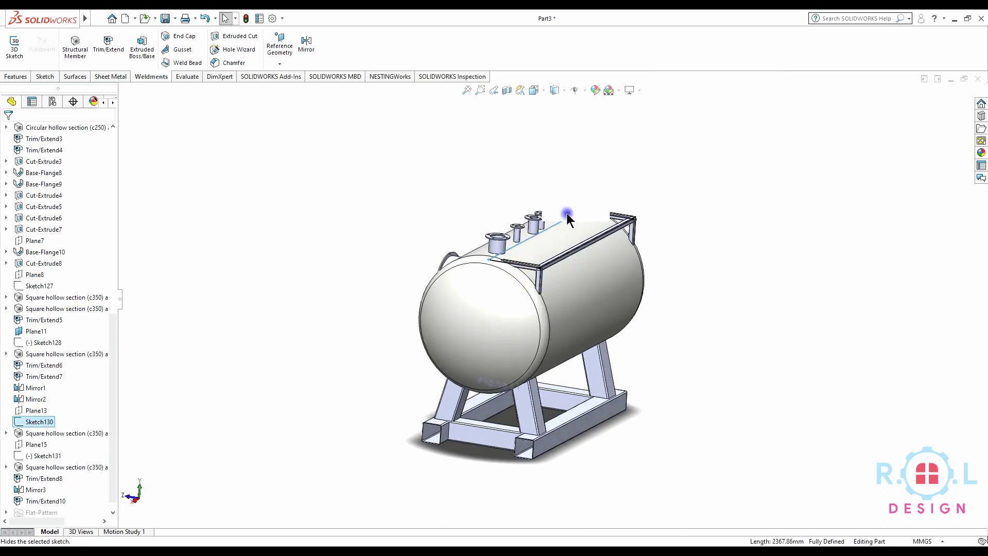
middle_drag(549, 353, 550, 305)
key(ctrl+4)
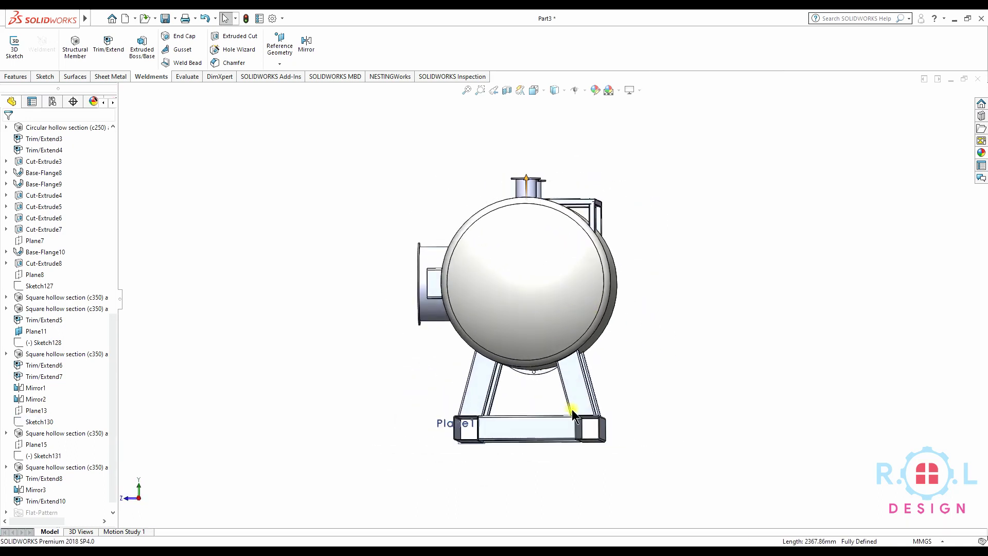
scroll(77, 175, up, 5)
scroll(56, 195, up, 6)
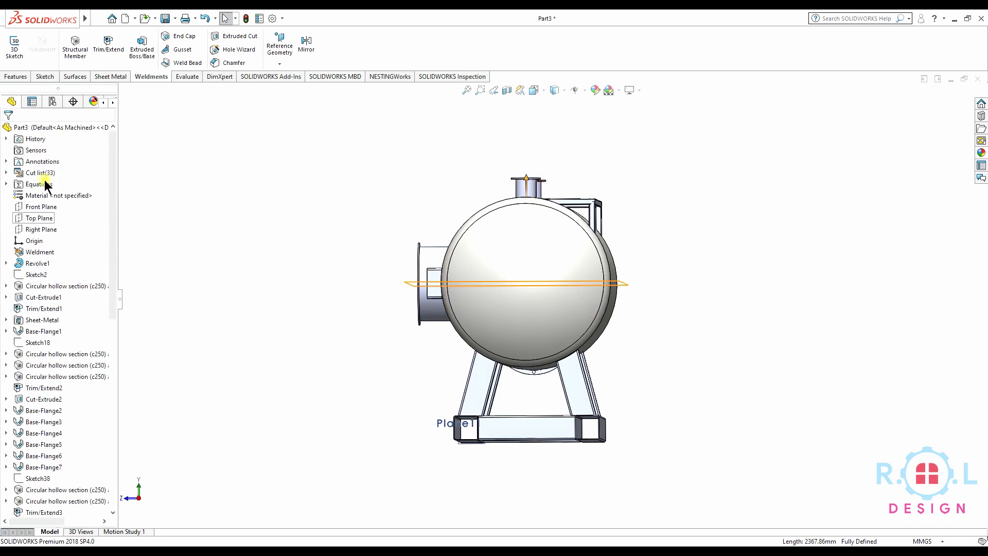
Cancel the mirror, then start a new plane using the Right Plane as first reference at 660 mm.
click(33, 230)
mouse_move(342, 298)
middle_down()
mouse_move(294, 328)
mouse_move(247, 335)
middle_up()
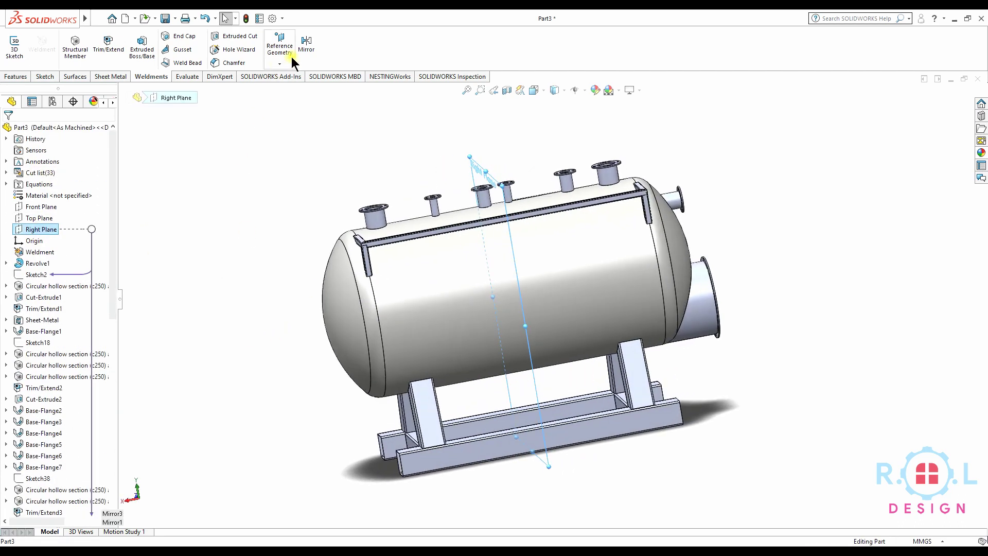
mouse_move(537, 240)
middle_down()
mouse_move(462, 294)
mouse_move(349, 328)
middle_up()
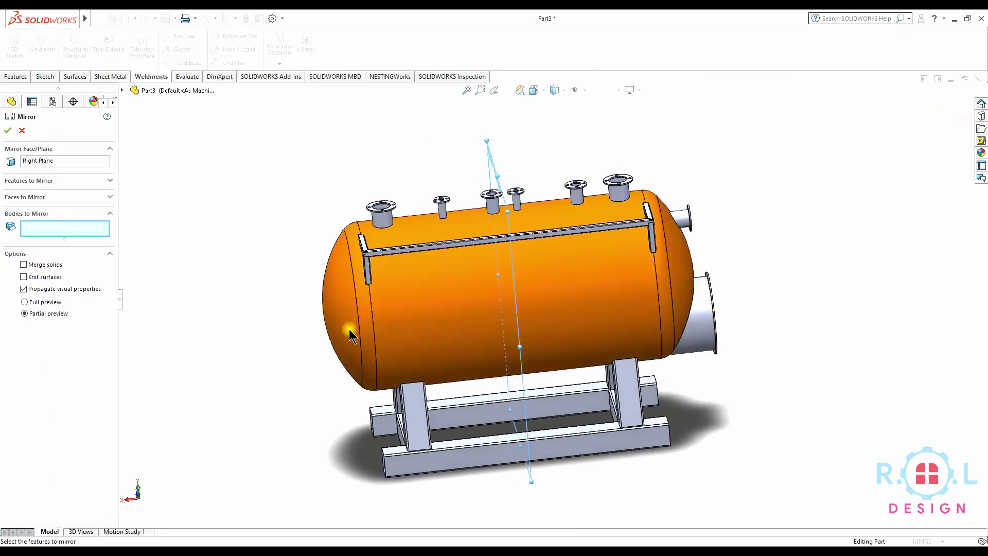
click(24, 131)
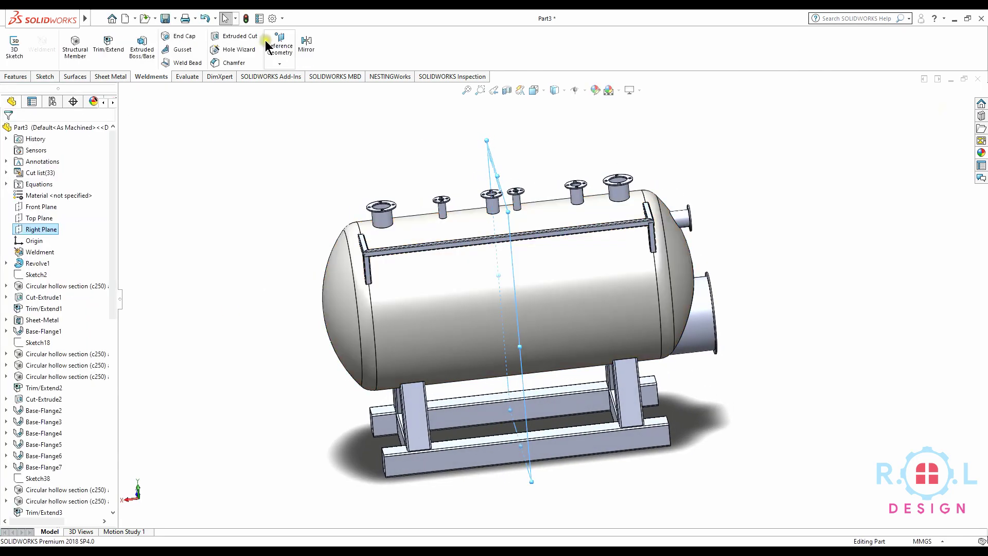
click(275, 46)
click(280, 79)
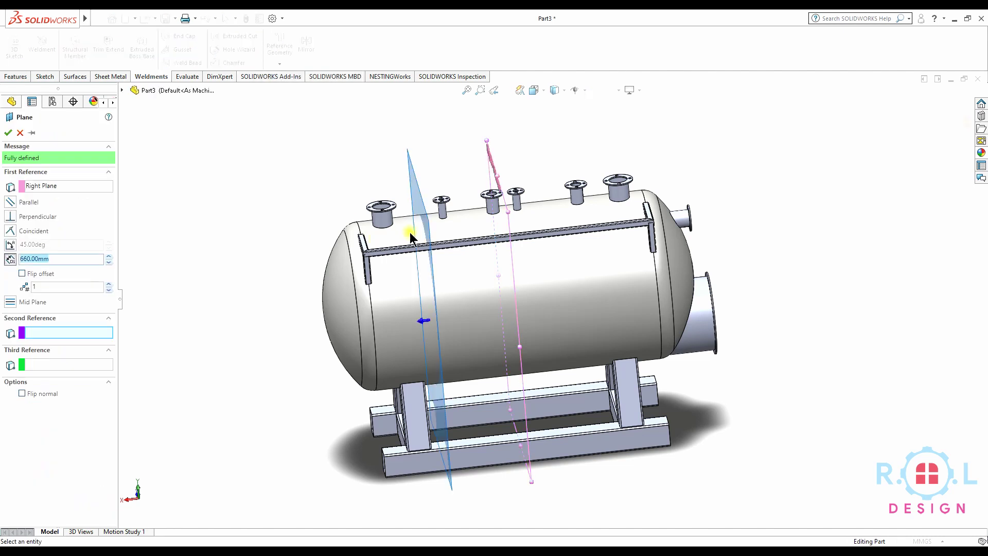
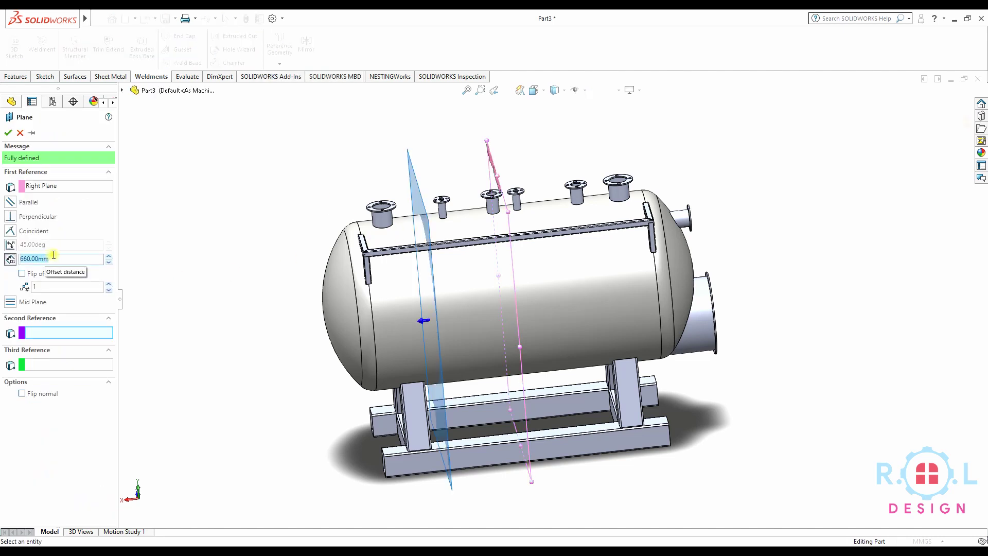
text(200)
Accept Plane17 at a 200 mm offset from the Right Plane and open Sketch132 on it.
key(Return)
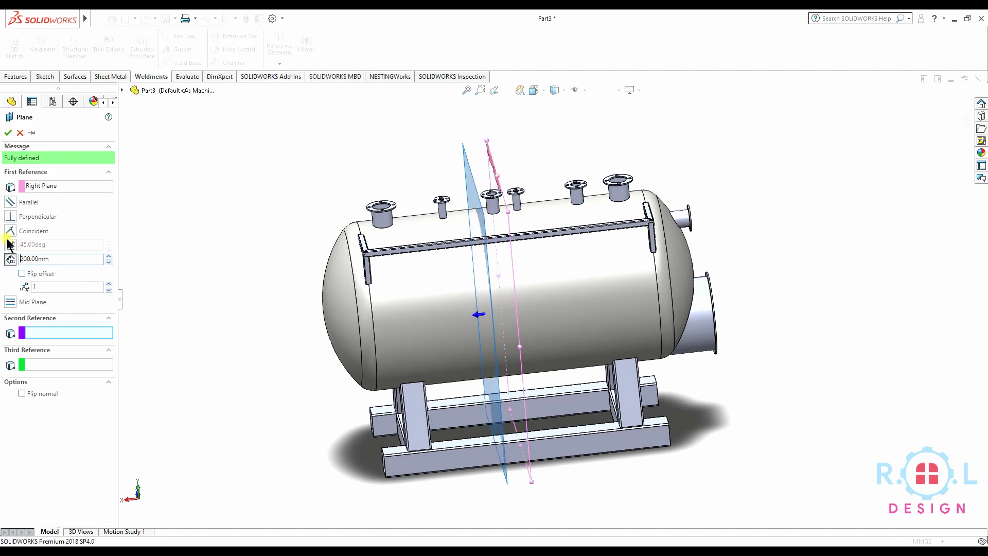
right_click(397, 362)
key(ctrl+8)
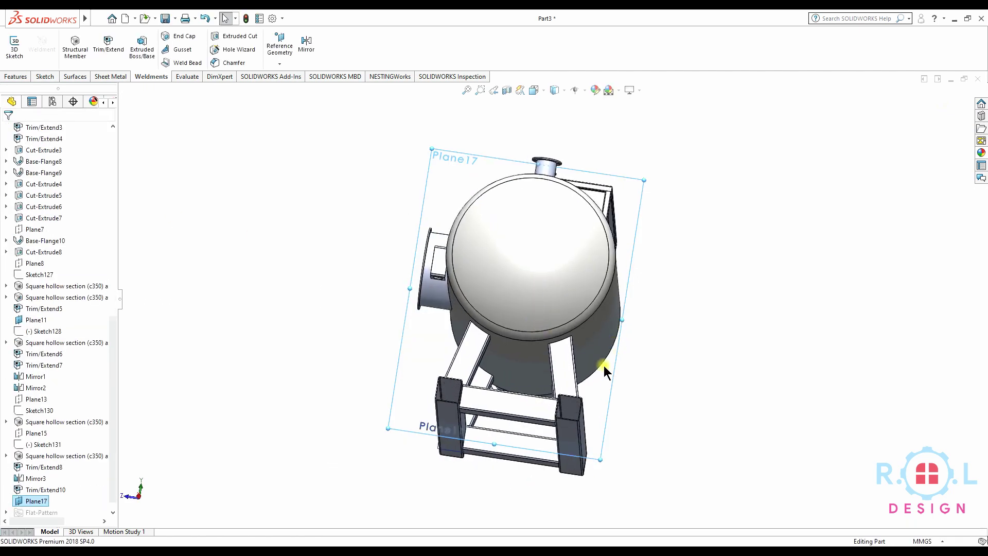
click(663, 351)
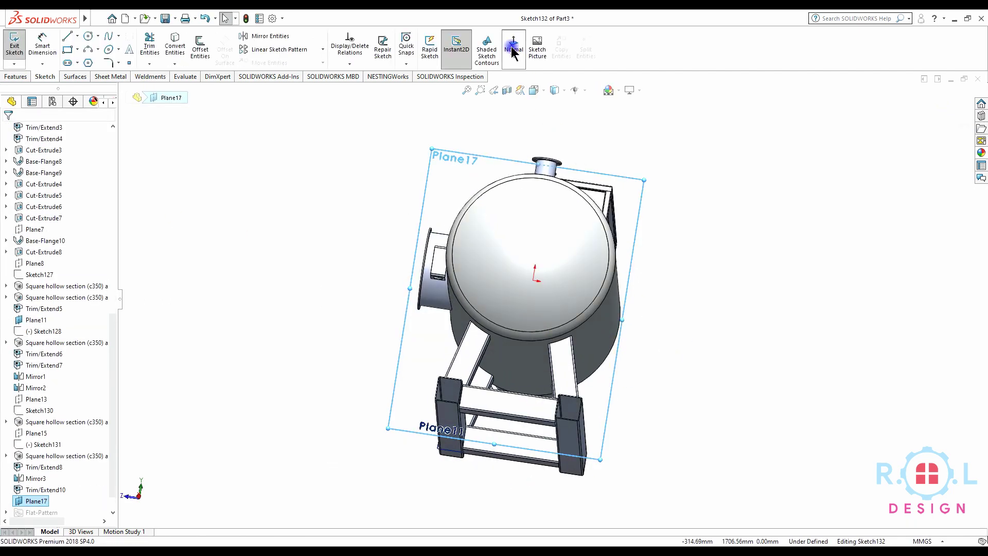
mouse_move(68, 49)
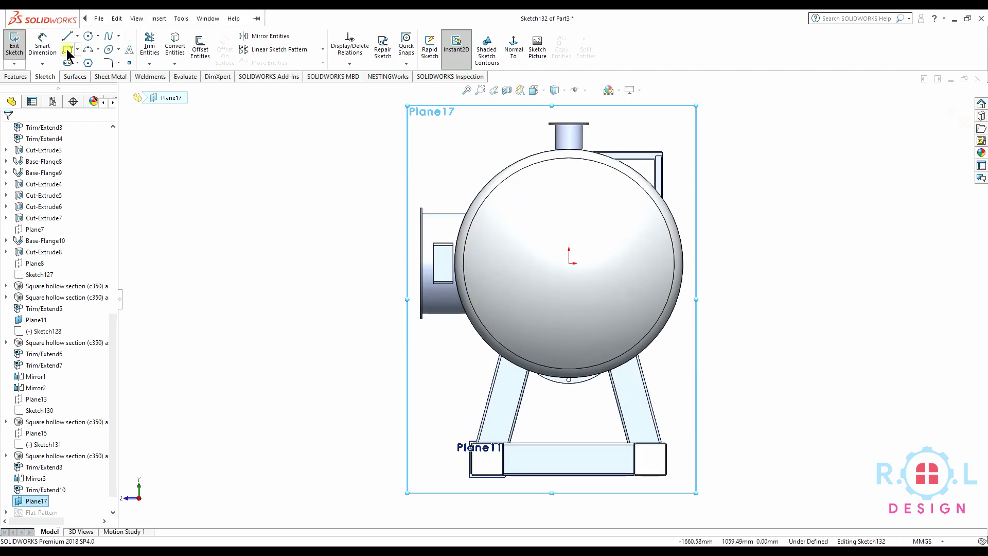
Draw a vertical line right of the skid and a connecting line back to the base square.
scroll(676, 165, down, 1)
scroll(669, 175, down, 3)
scroll(669, 205, down, 4)
scroll(671, 225, up, 8)
scroll(607, 335, up, 3)
click(569, 258)
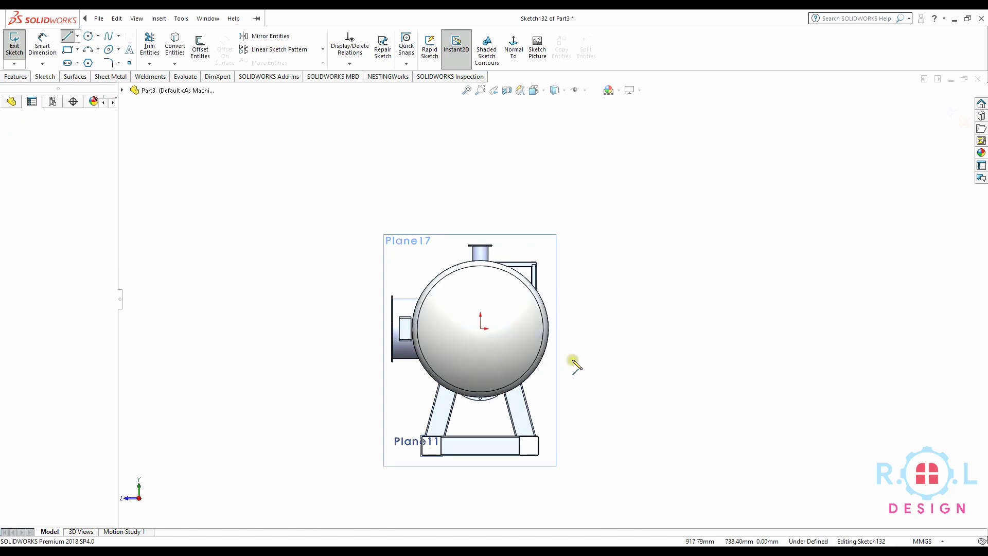
click(570, 448)
scroll(559, 448, down, 1)
scroll(530, 422, down, 3)
scroll(527, 412, down, 2)
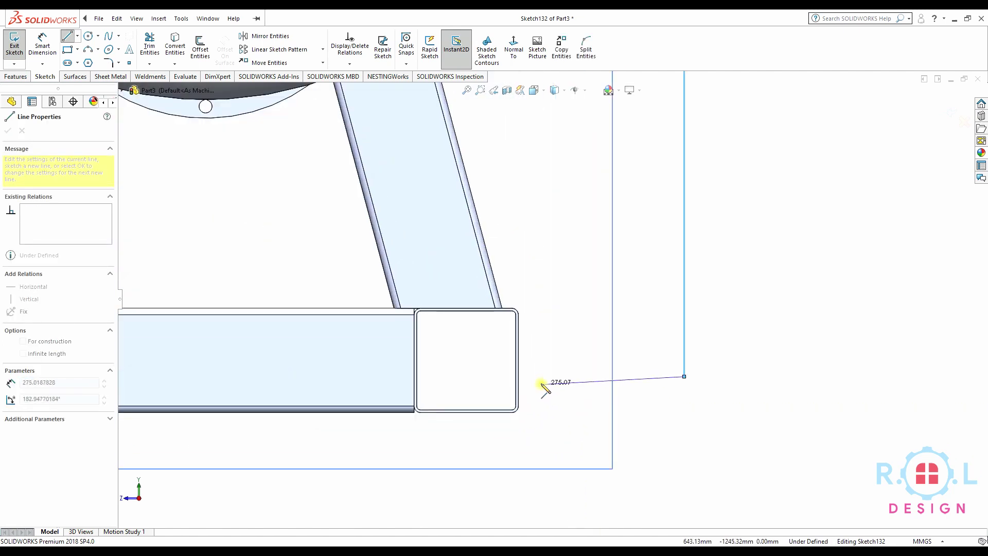
double_click(518, 359)
key(Escape)
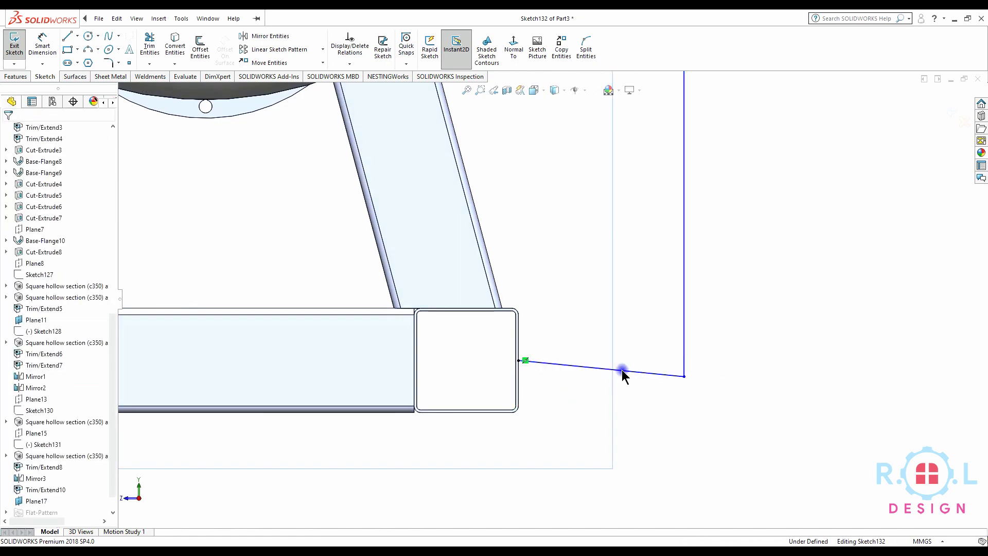
Make the connecting line horizontal and set the vertical line 200 mm from the base square.
click(644, 369)
click(652, 324)
key(z)
key(z)
key(z)
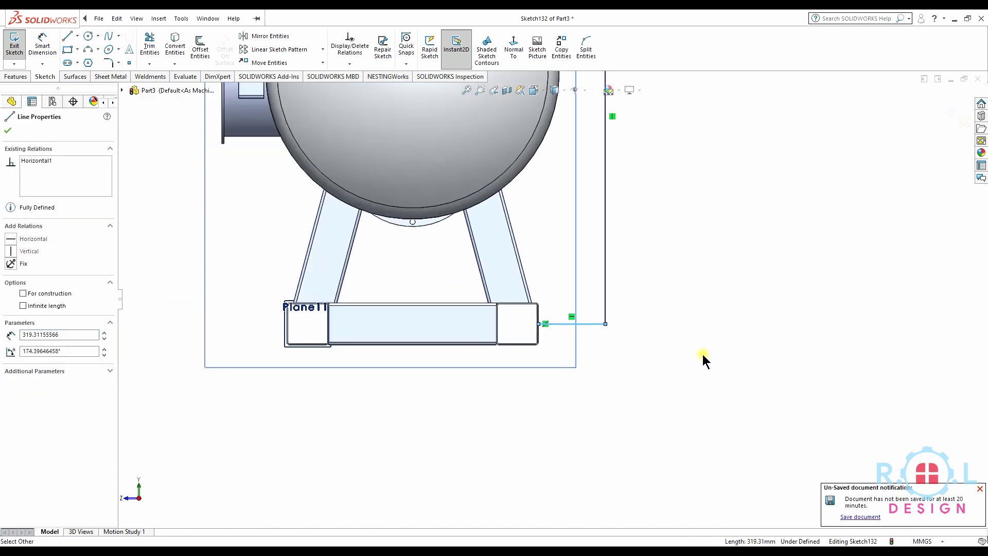
scroll(617, 249, down, 3)
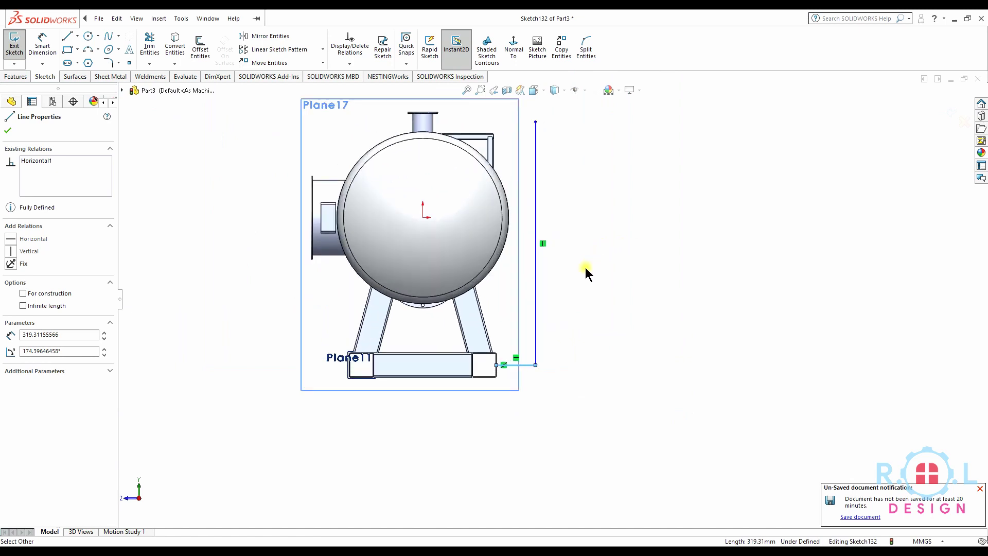
click(41, 56)
scroll(500, 363, down, 3)
click(497, 363)
click(549, 354)
scroll(552, 417, up, 3)
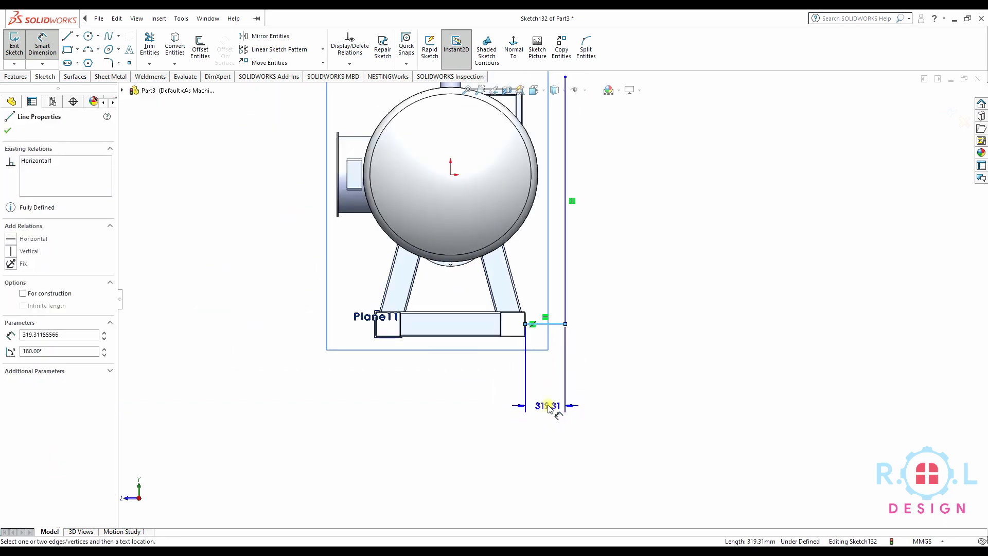
click(549, 406)
text(200)
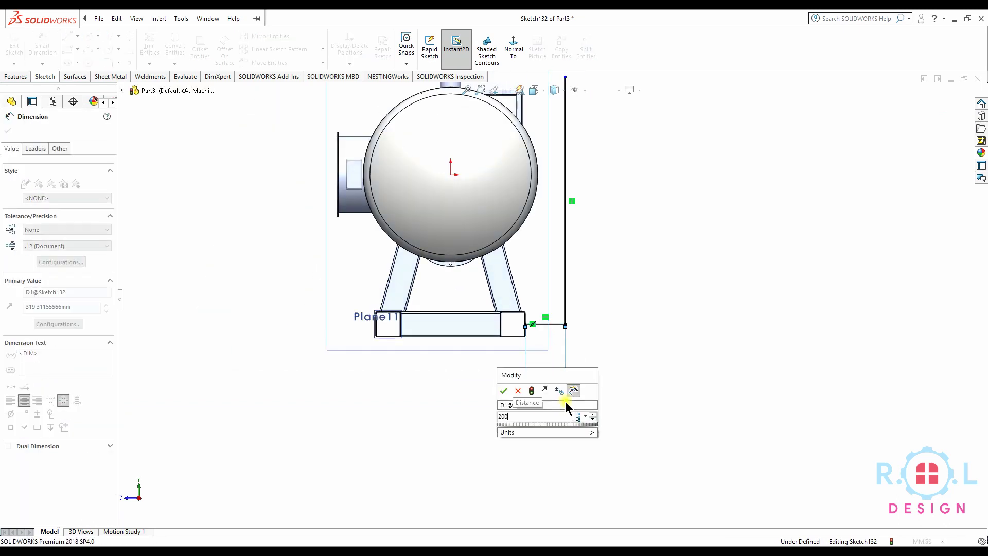
key(Return)
Draw a brace line from the frame's top corner down to the vertical line.
scroll(571, 304, up, 1)
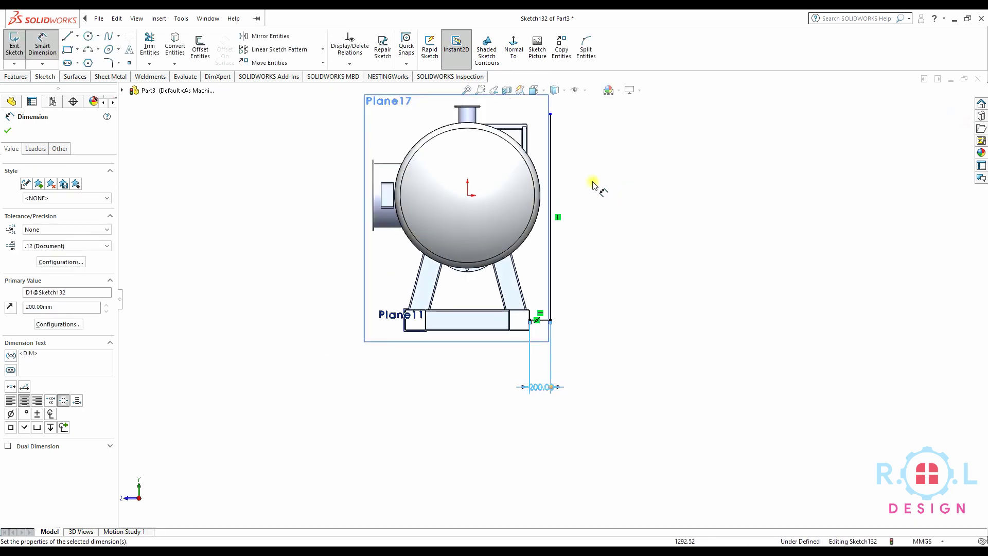
scroll(563, 75, down, 4)
click(67, 36)
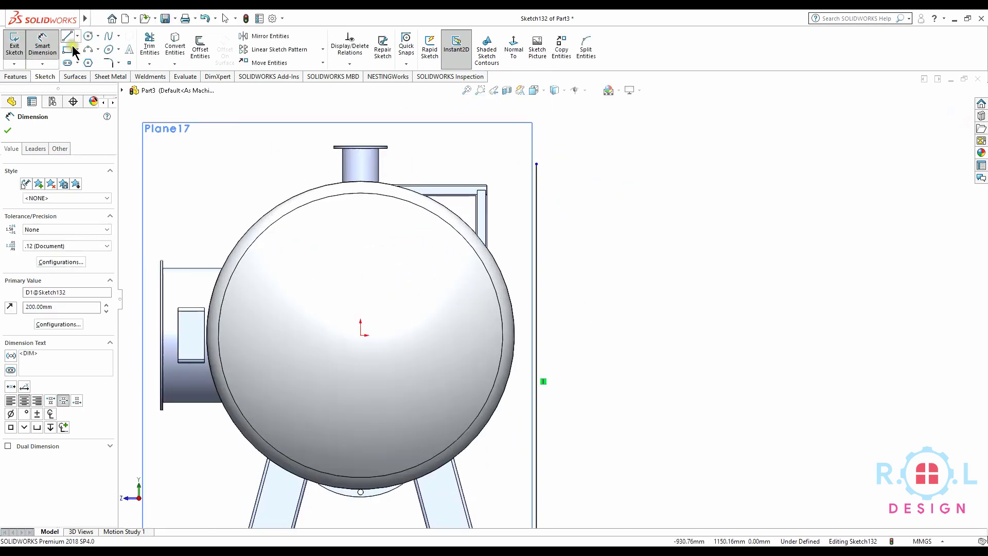
scroll(492, 213, down, 2)
scroll(491, 213, down, 2)
scroll(530, 248, down, 3)
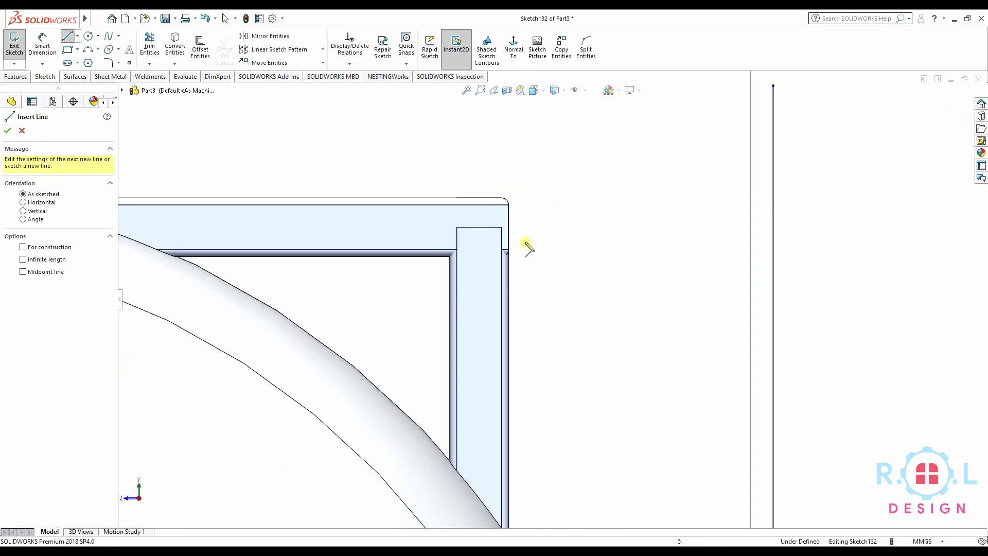
click(509, 228)
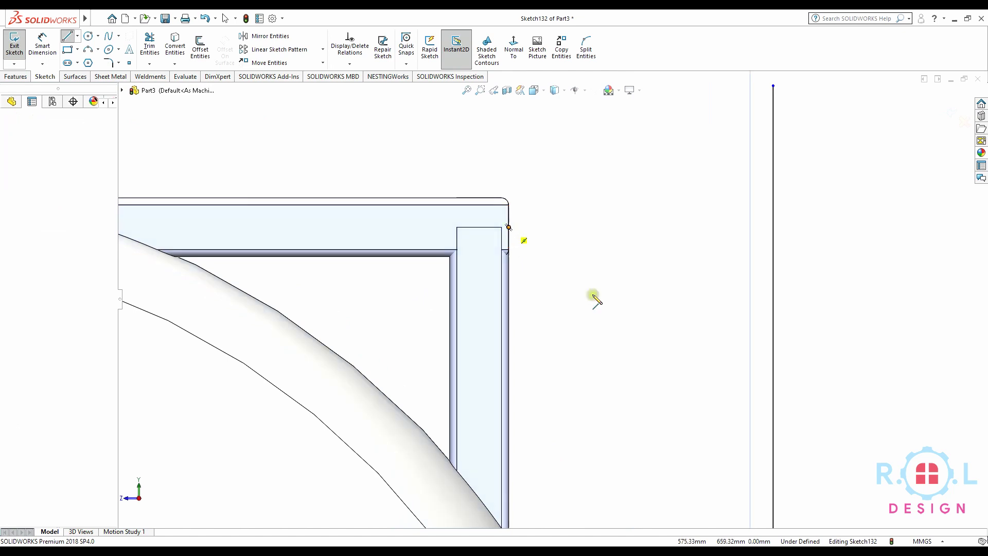
scroll(592, 330, up, 1)
scroll(715, 427, up, 1)
click(705, 446)
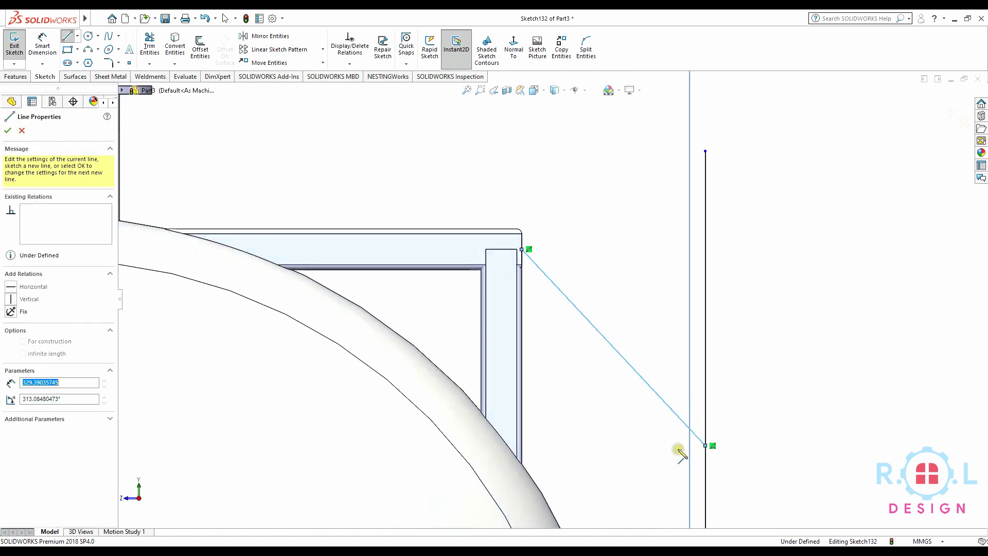
right_click(798, 285)
click(803, 284)
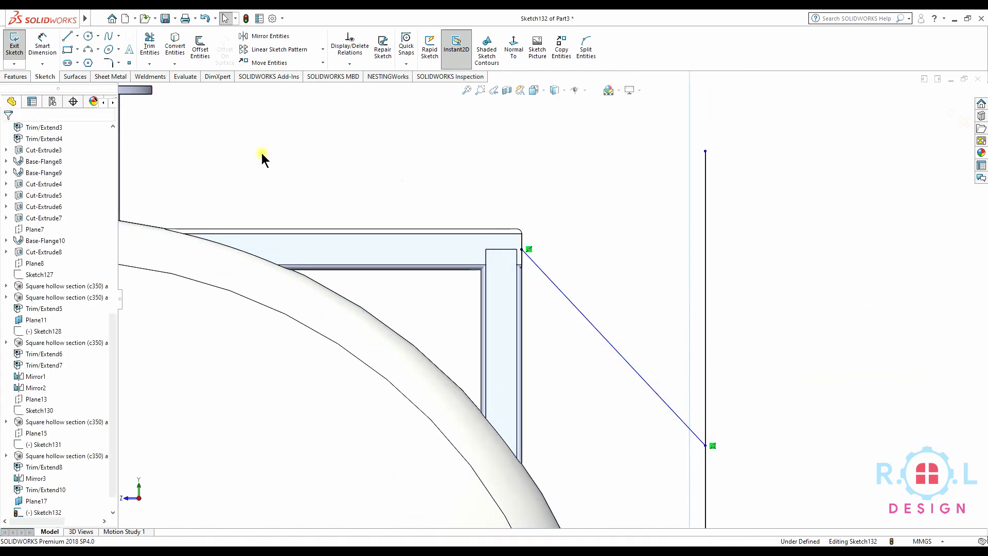
Dimension the angle between the brace and the vertical line to 140°.
click(42, 46)
scroll(607, 386, up, 3)
click(613, 386)
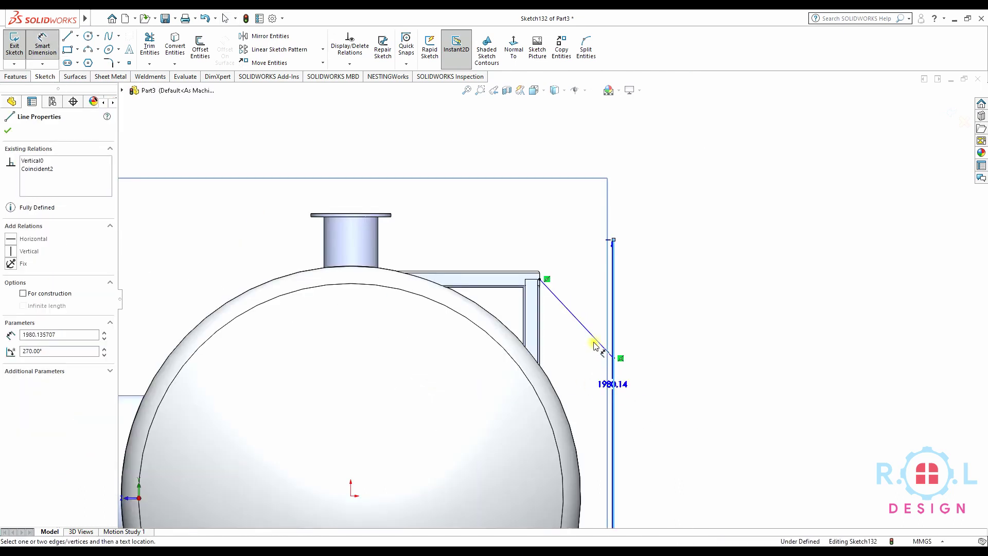
click(590, 334)
click(580, 369)
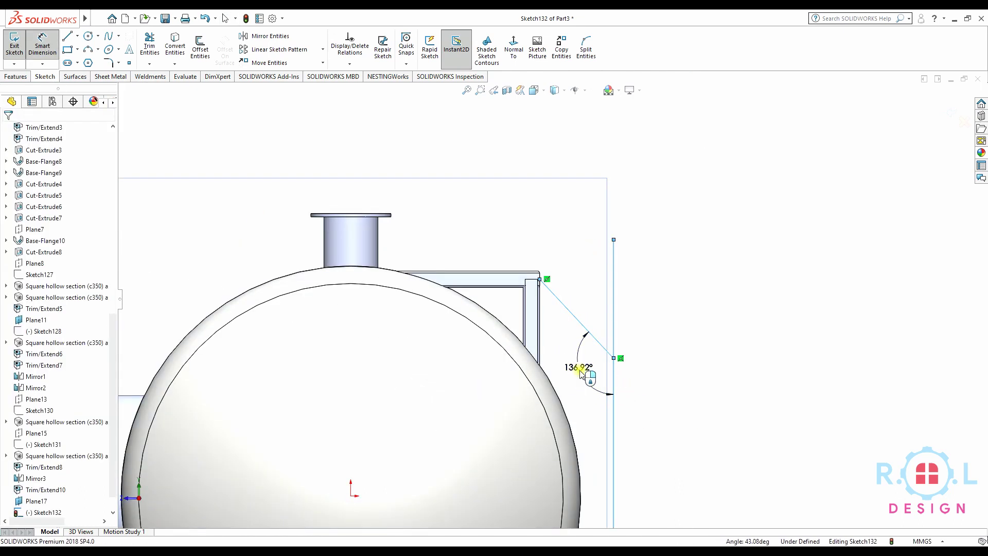
text(140)
key(Return)
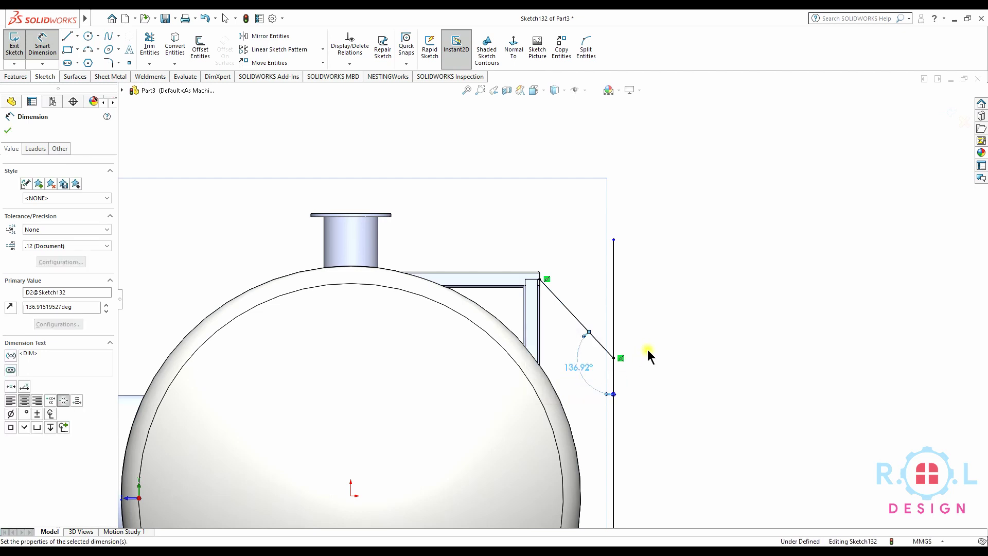
click(149, 45)
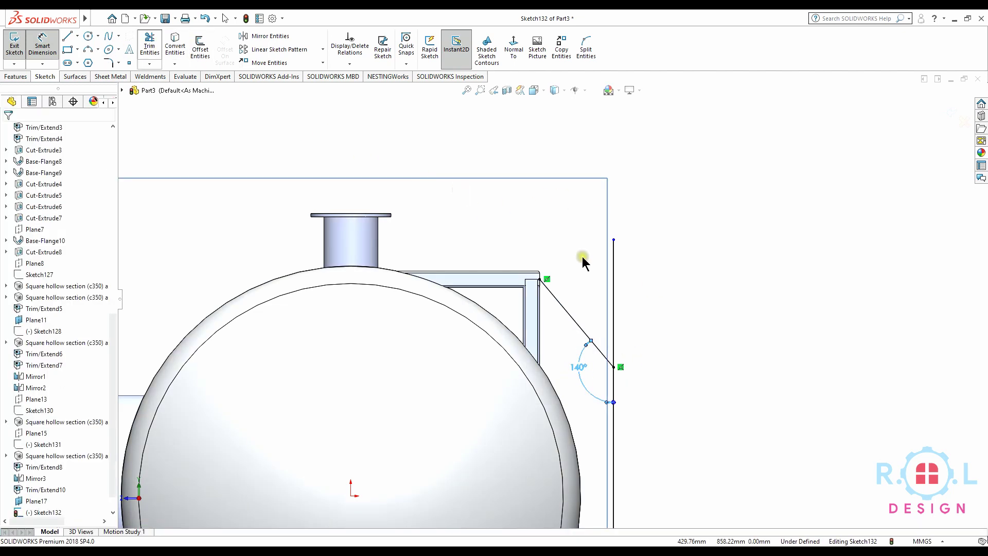
middle_drag(638, 291, 631, 326)
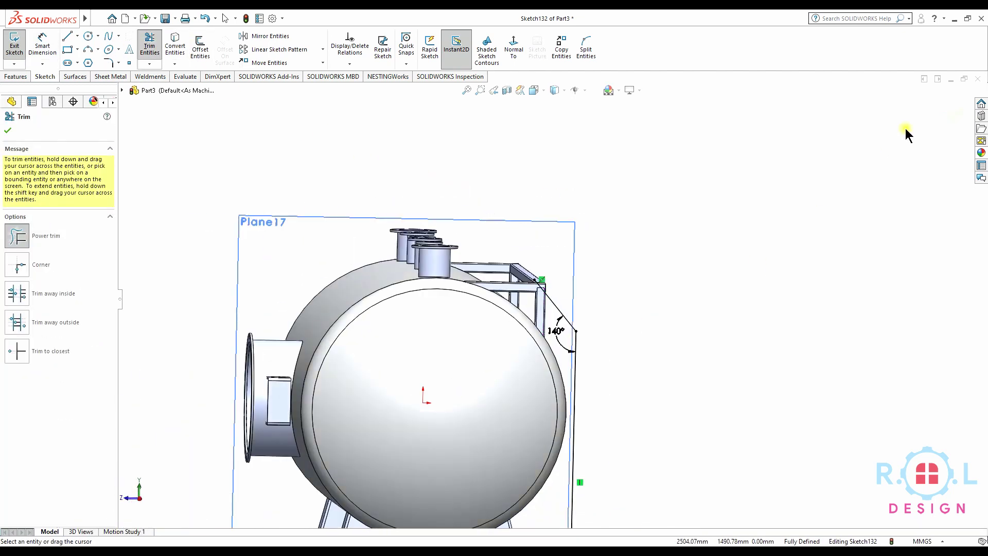
Close the Trim tool without changes and exit Sketch132.
click(950, 113)
scroll(527, 298, down, 3)
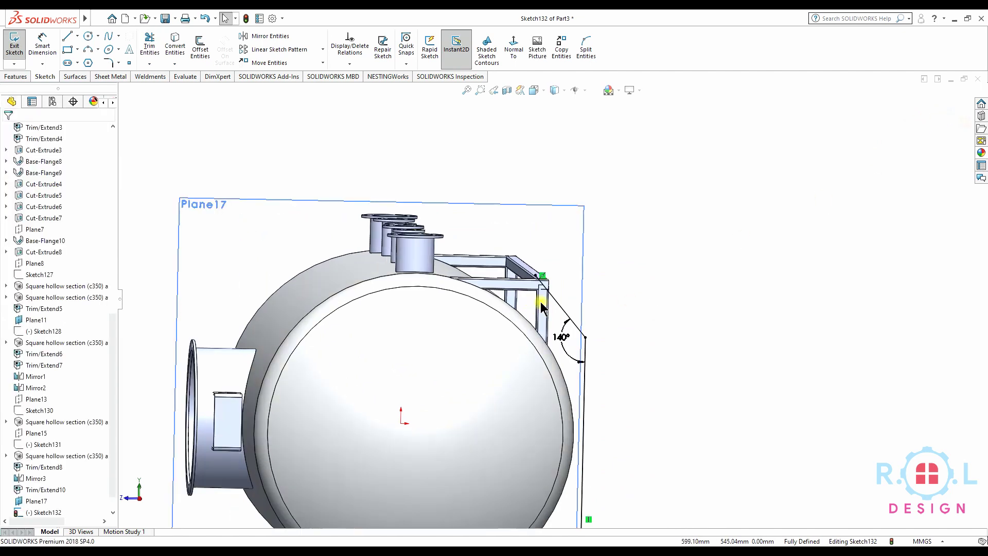
scroll(542, 295, down, 4)
scroll(566, 286, down, 2)
click(958, 98)
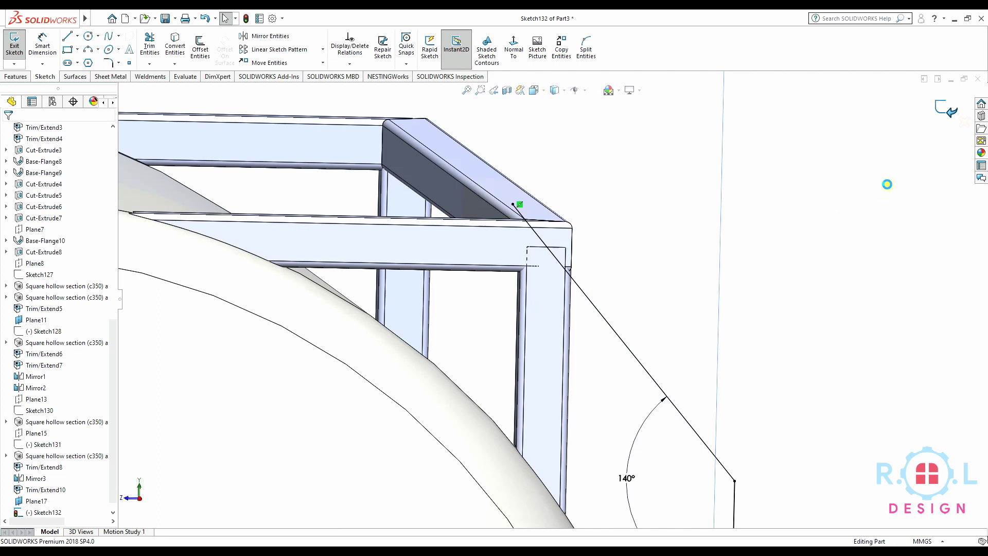
middle_drag(539, 310, 506, 301)
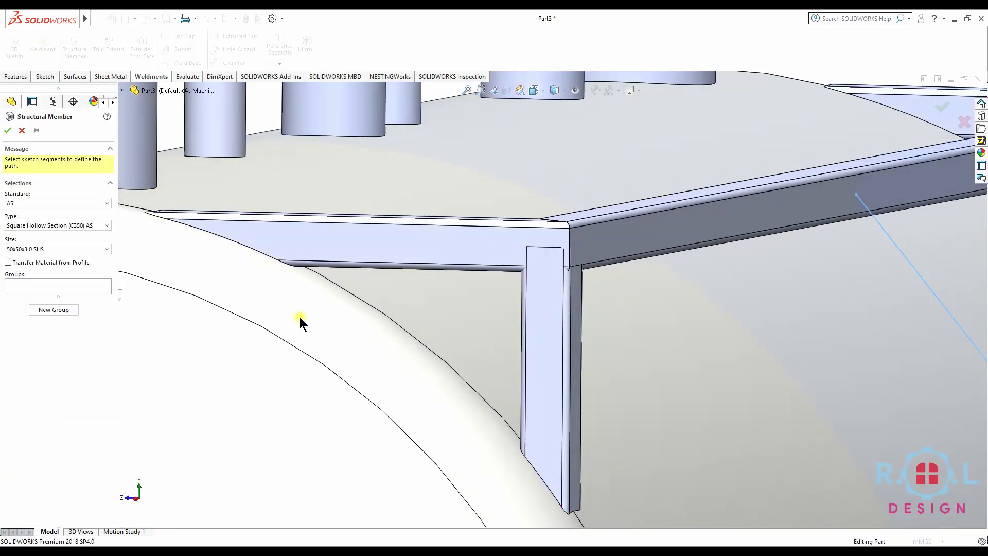
Start a Trim/Extend with the vertical post to trim and the front and side beams as boundaries.
click(22, 130)
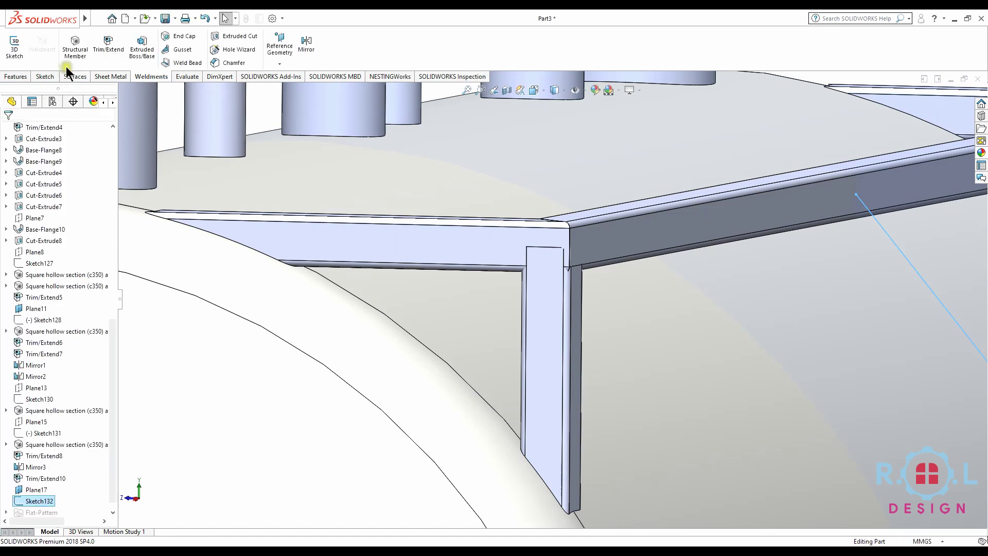
click(109, 47)
click(529, 324)
click(27, 296)
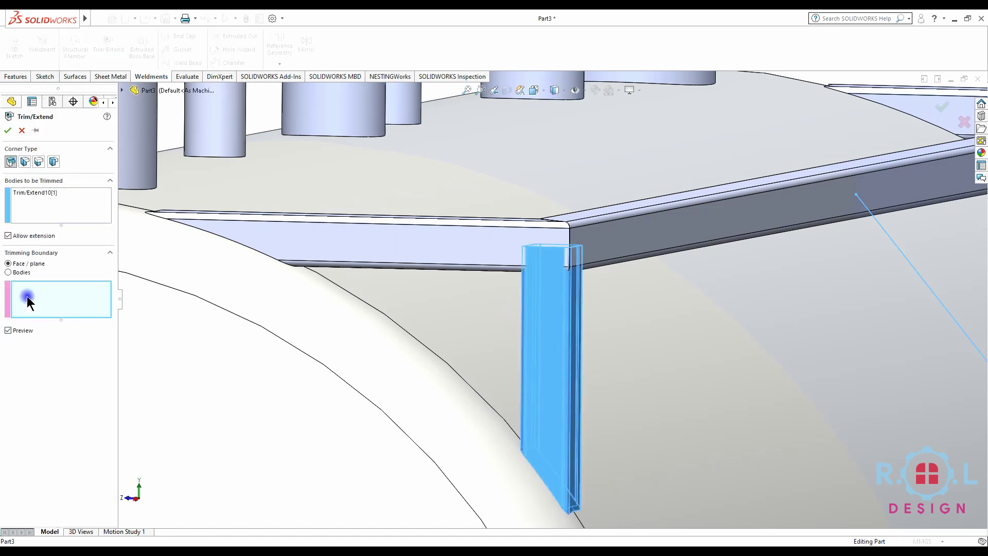
click(442, 260)
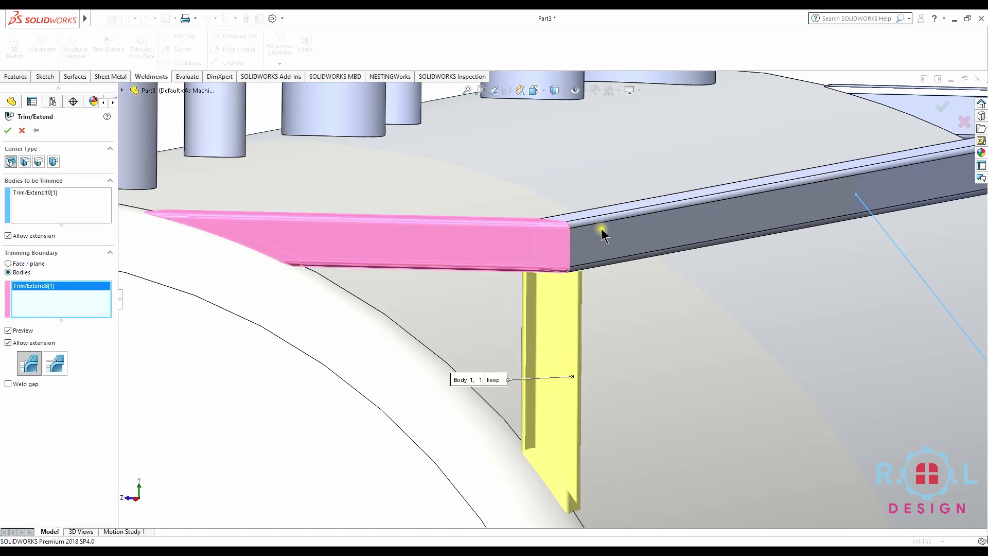
click(601, 229)
scroll(592, 273, up, 5)
scroll(710, 292, down, 3)
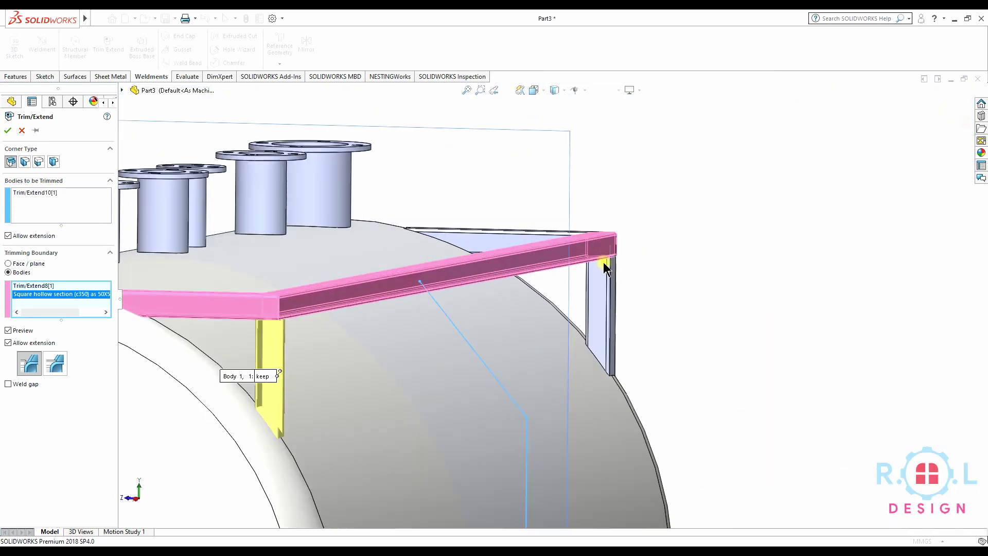
scroll(603, 261, down, 3)
click(621, 283)
Redo the selections so the vertical post Trim/Extend10[2] is trimmed by the long top rail, and apply.
middle_drag(587, 285, 327, 308)
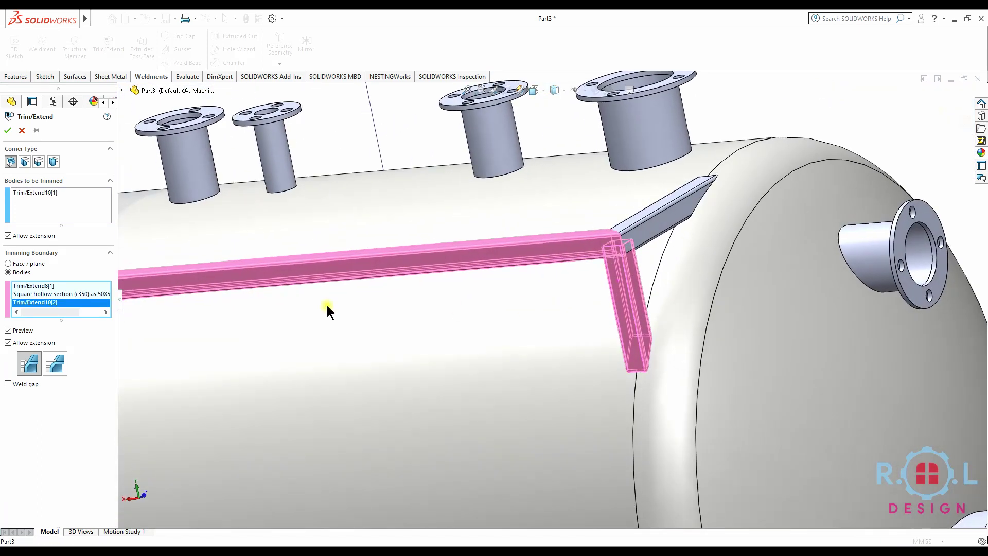
click(613, 297)
click(46, 208)
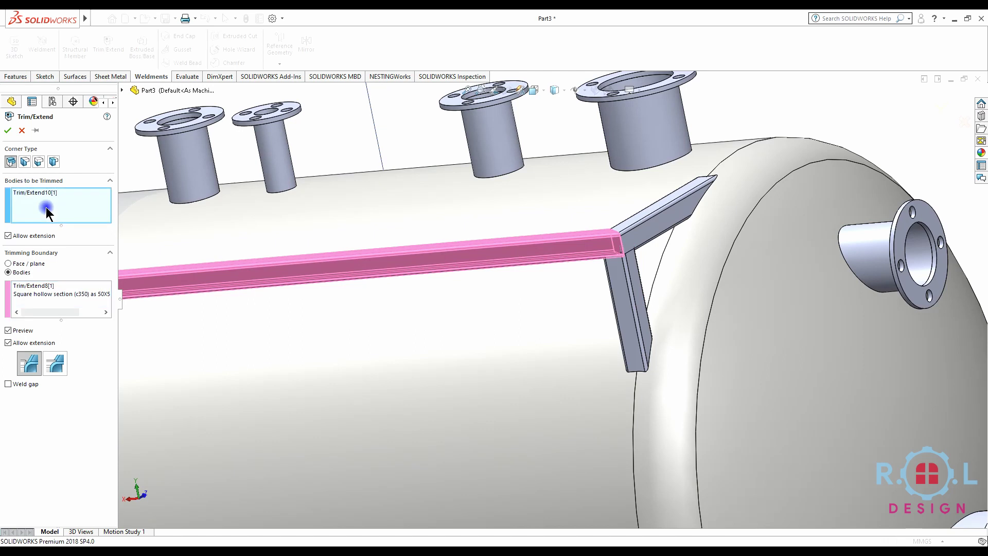
click(620, 306)
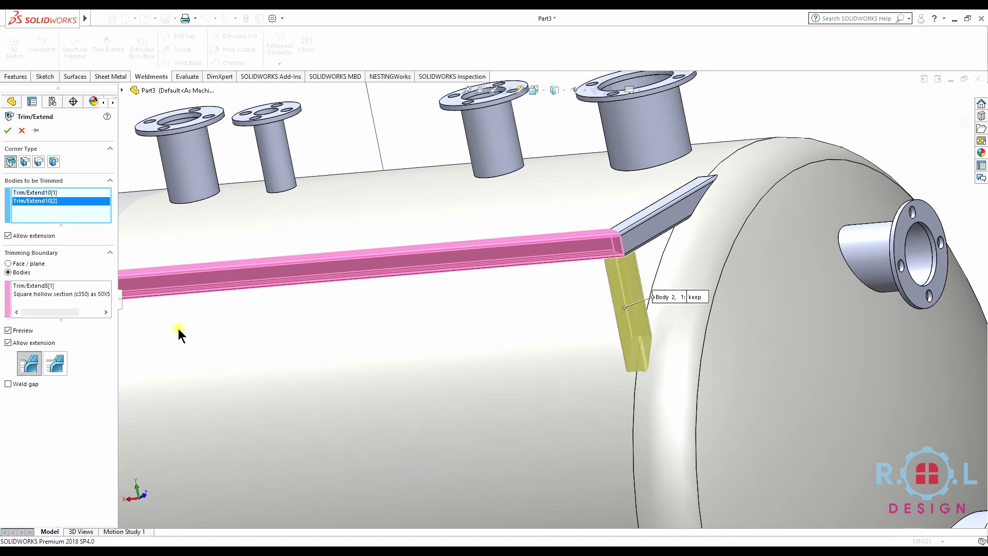
click(79, 300)
click(648, 241)
scroll(637, 241, up, 3)
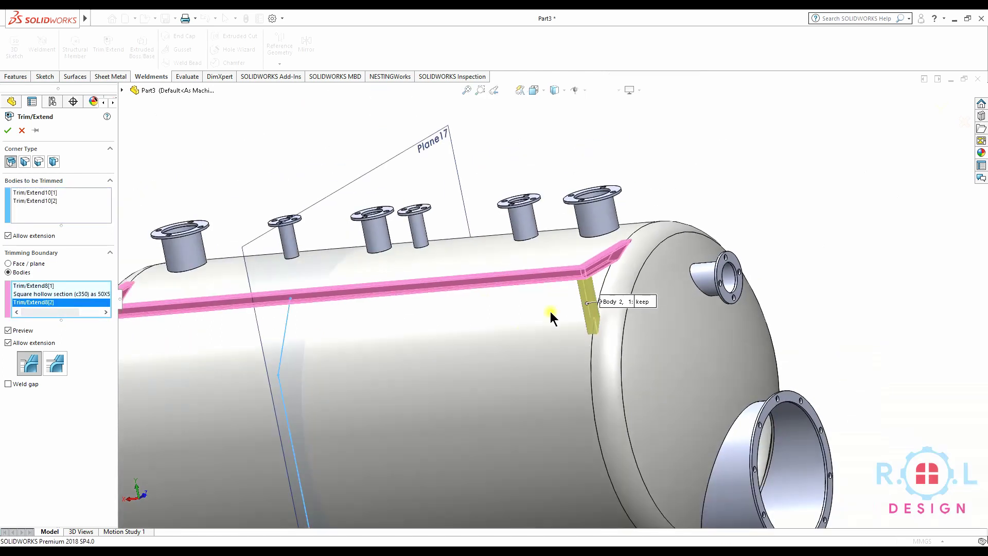
scroll(514, 288, up, 3)
scroll(436, 333, up, 3)
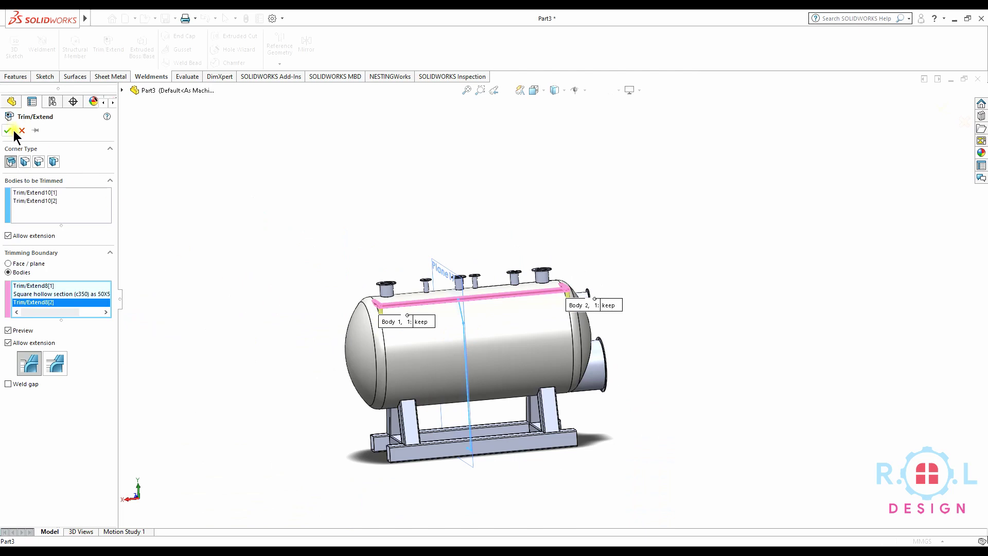
click(441, 365)
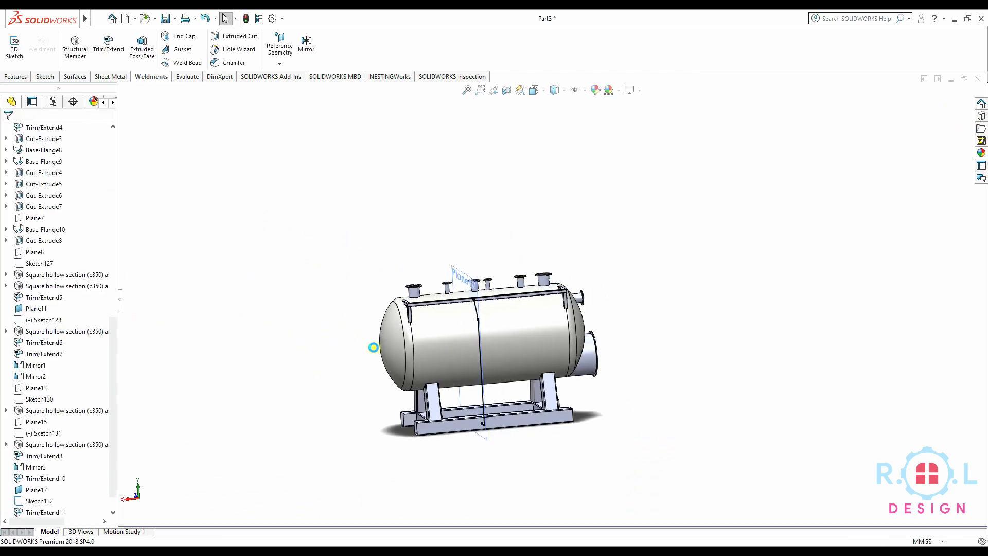
scroll(364, 341, down, 5)
mouse_move(829, 222)
middle_down()
mouse_move(696, 269)
mouse_move(759, 270)
mouse_move(776, 290)
middle_up()
Add 50x50x3.0 SHS members along Sketch132's vertical line, horizontal connector and diagonal brace.
scroll(776, 290, down, 3)
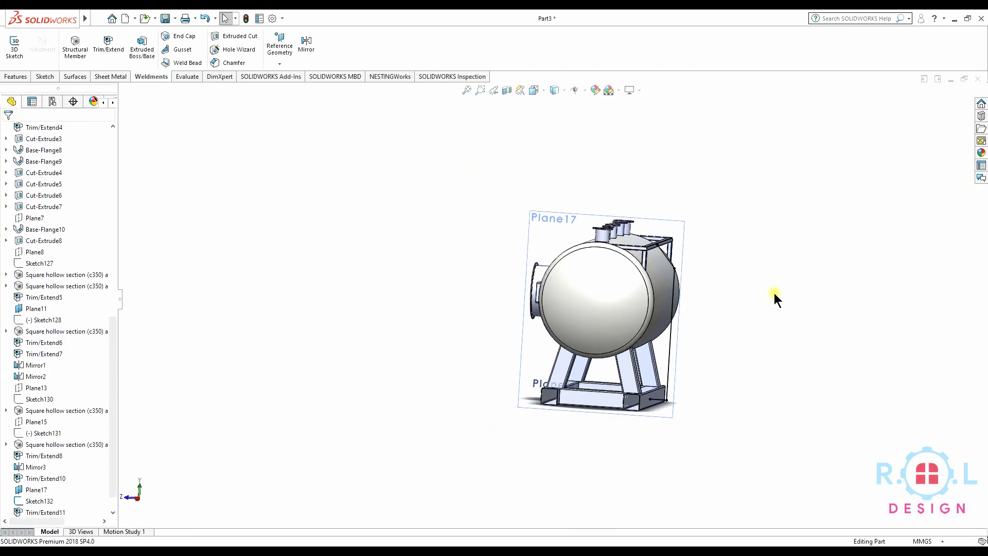
scroll(776, 291, up, 2)
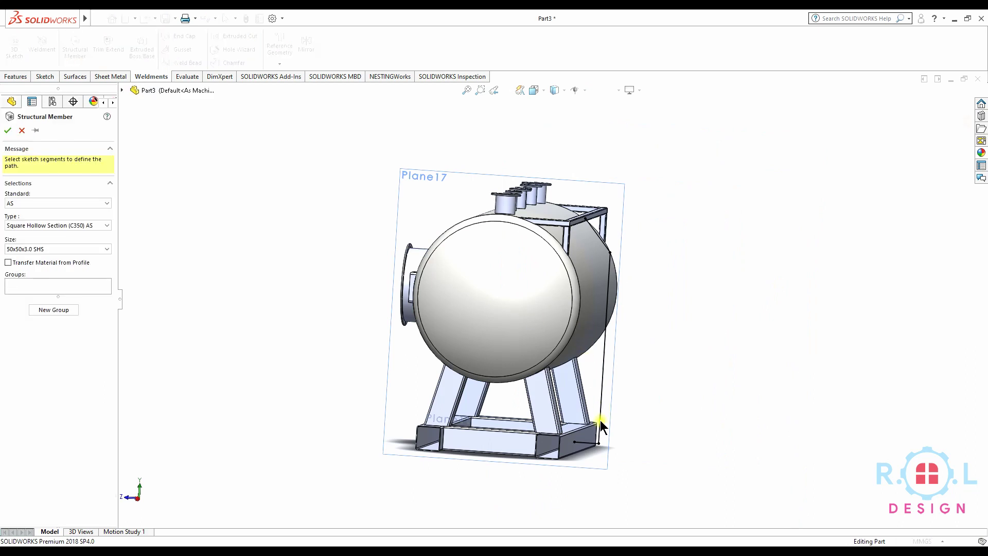
scroll(597, 422, down, 3)
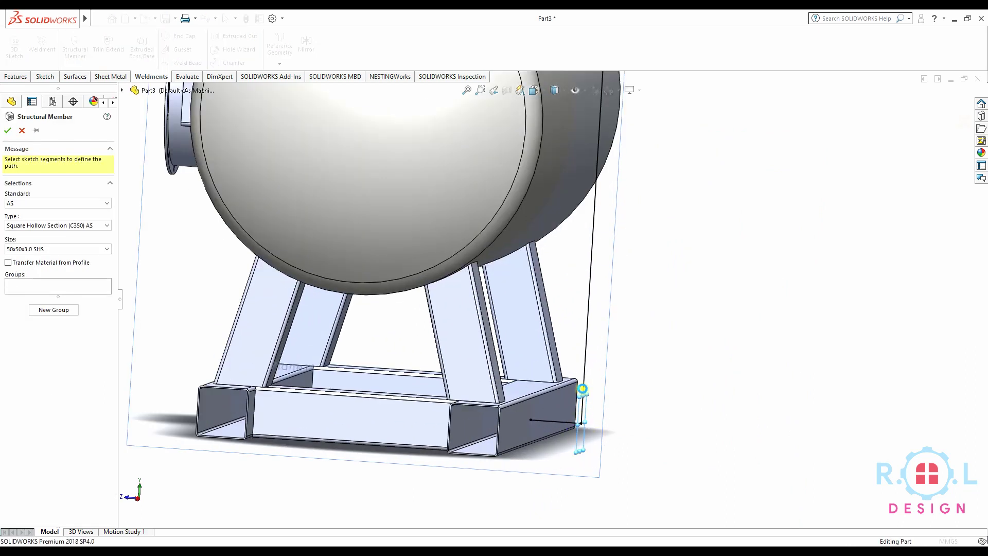
click(583, 395)
click(565, 422)
scroll(597, 308, up, 5)
scroll(592, 154, down, 3)
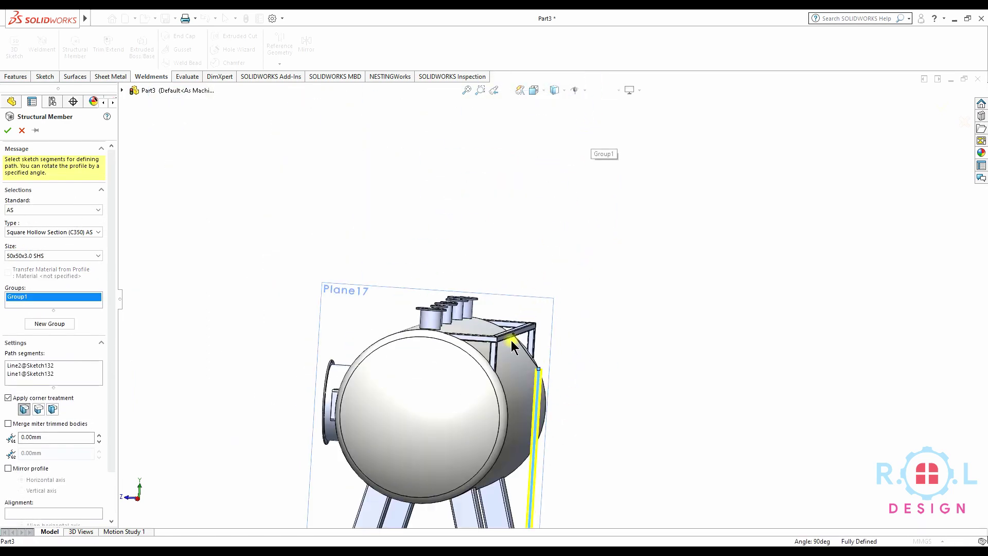
scroll(515, 347, down, 3)
click(564, 298)
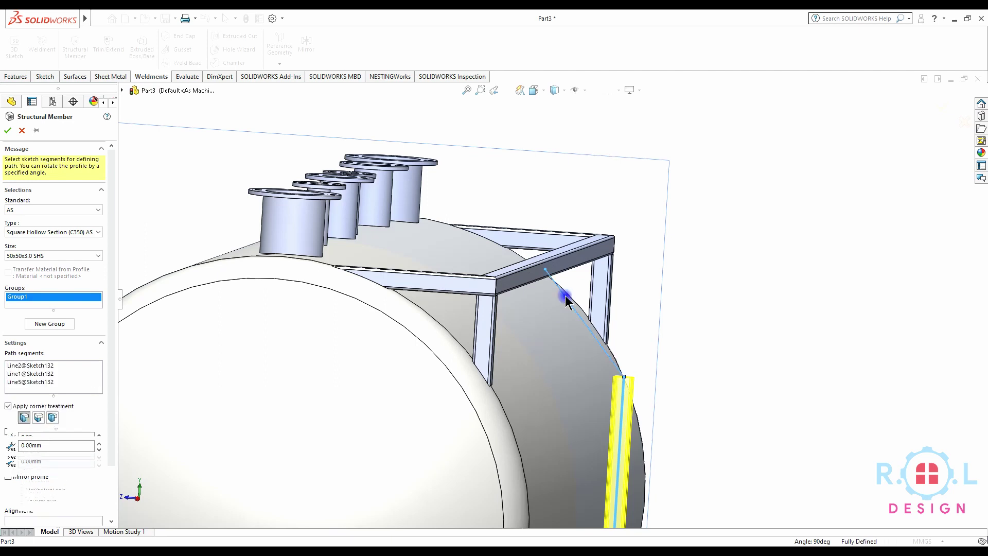
click(527, 320)
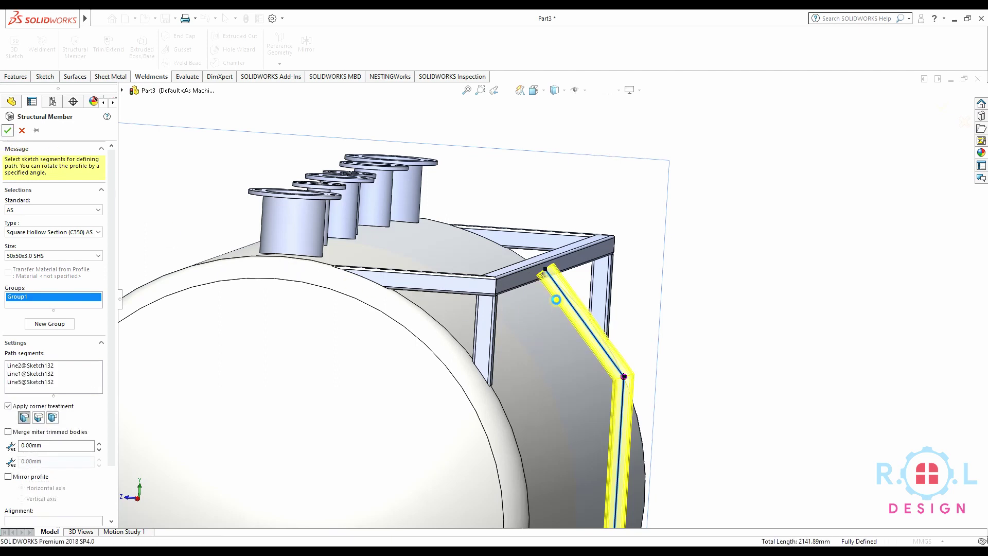
key(Return)
middle_drag(555, 299, 574, 339)
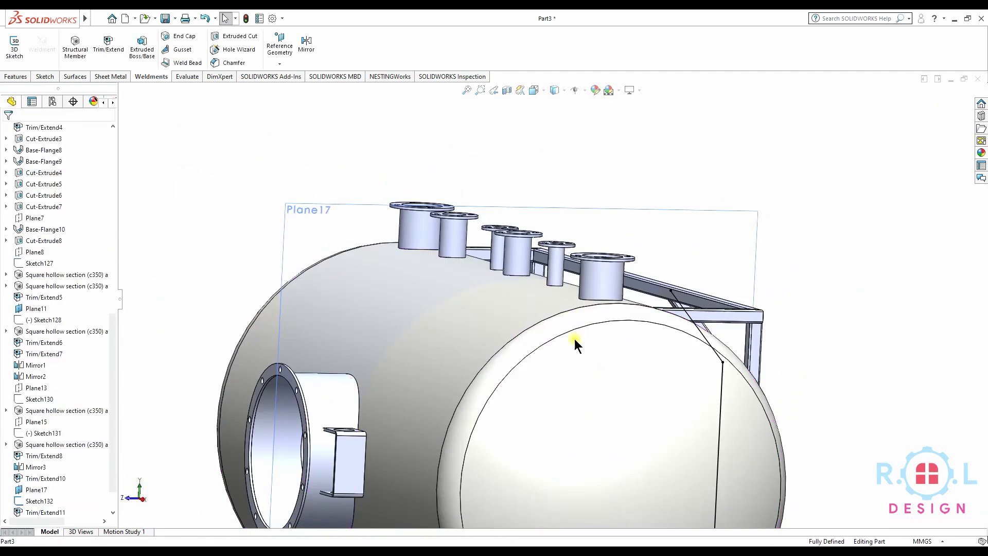
scroll(574, 339, up, 5)
middle_drag(585, 394, 616, 449)
Trim the diagonal SHS member against the upright beam with Trim/Extend.
scroll(616, 449, down, 5)
scroll(555, 396, up, 5)
mouse_move(545, 313)
middle_down()
mouse_move(512, 188)
mouse_move(509, 206)
middle_up()
scroll(512, 188, down, 5)
scroll(515, 189, down, 3)
click(112, 44)
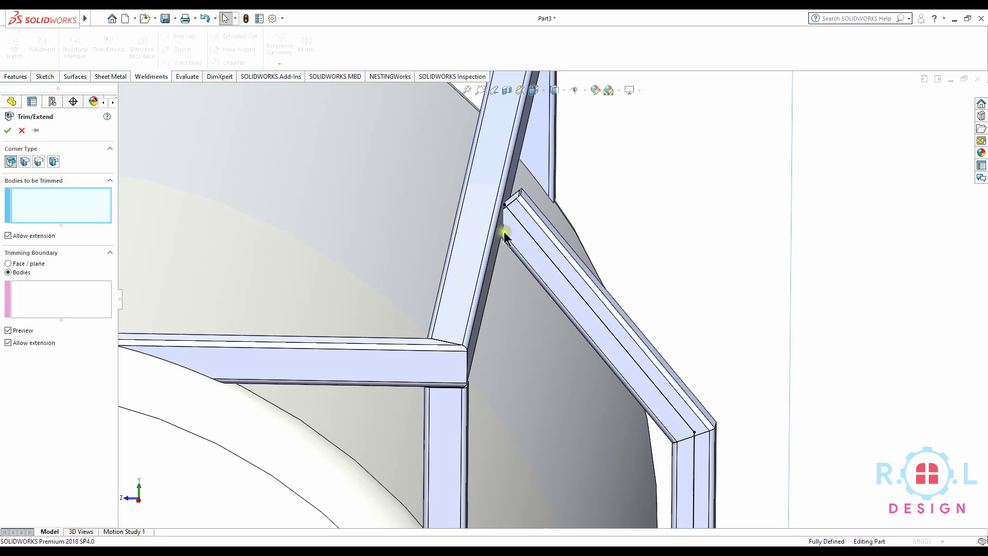
click(526, 221)
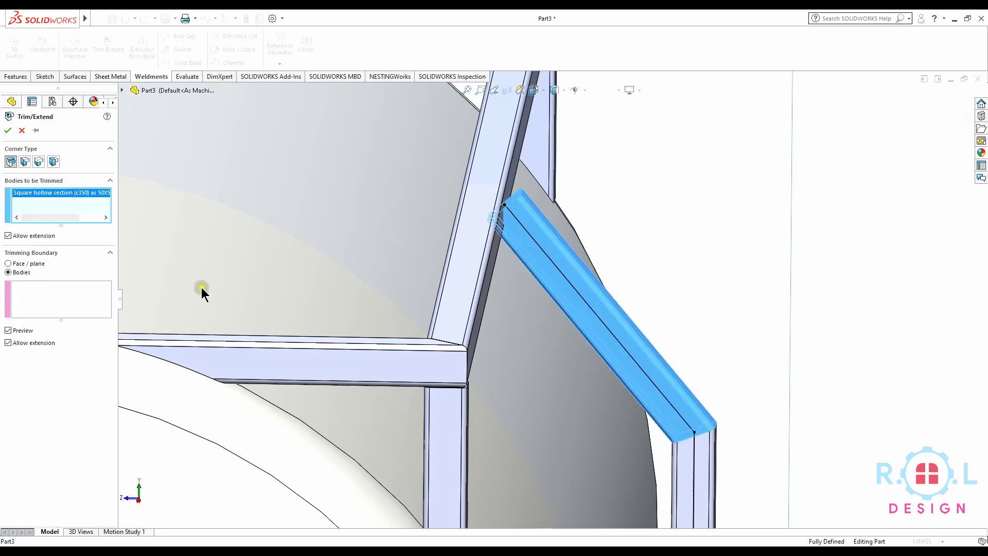
click(37, 286)
click(459, 234)
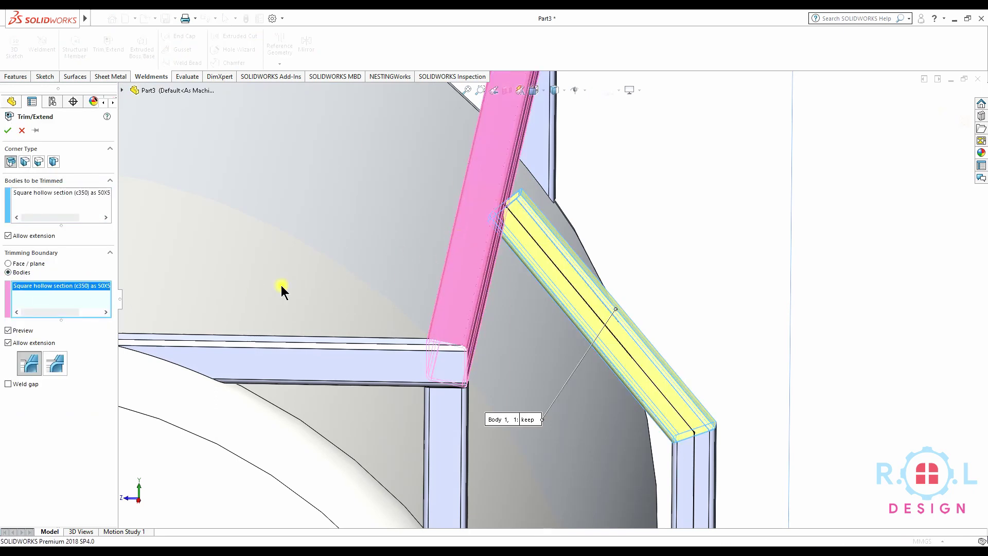
mouse_move(250, 333)
middle_down()
mouse_move(367, 311)
mouse_move(366, 282)
mouse_move(144, 302)
middle_up()
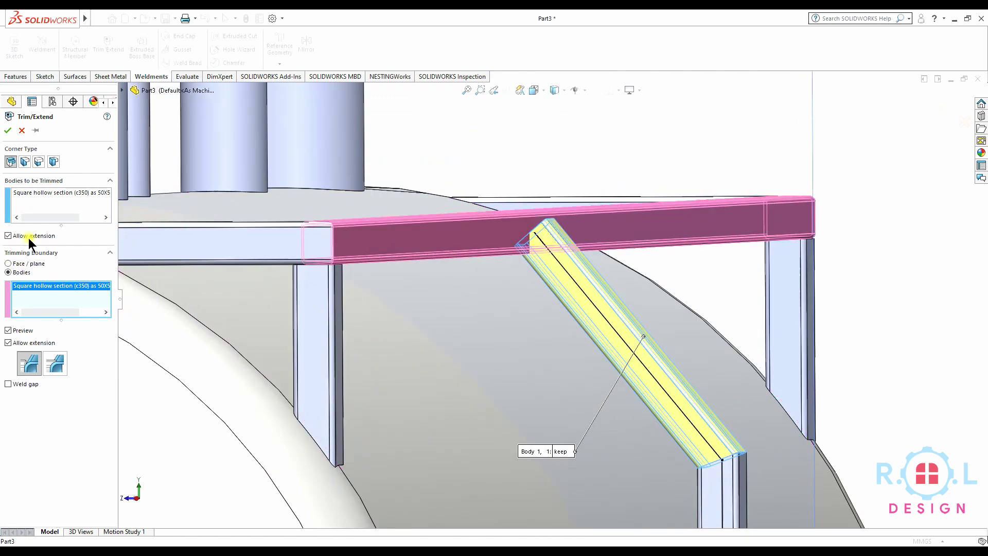
key(Return)
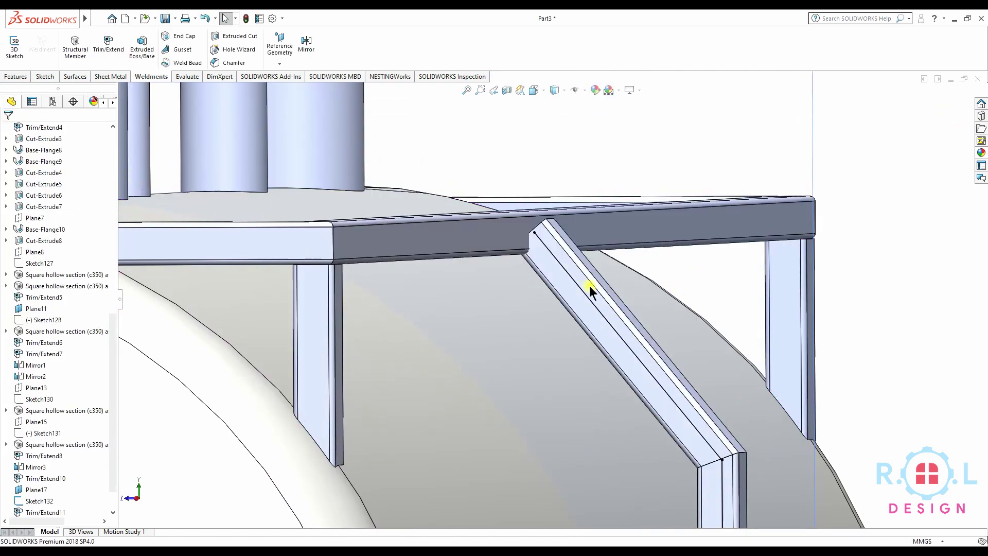
Reopen Sketch132 for editing from the feature tree.
scroll(567, 336, up, 3)
middle_drag(567, 336, 400, 454)
scroll(109, 473, down, 1)
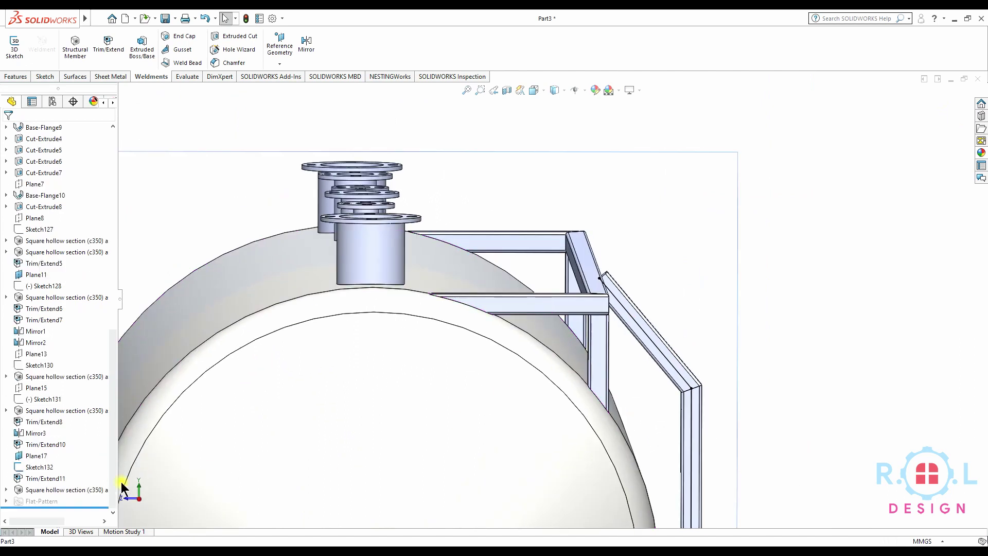
click(29, 466)
click(34, 437)
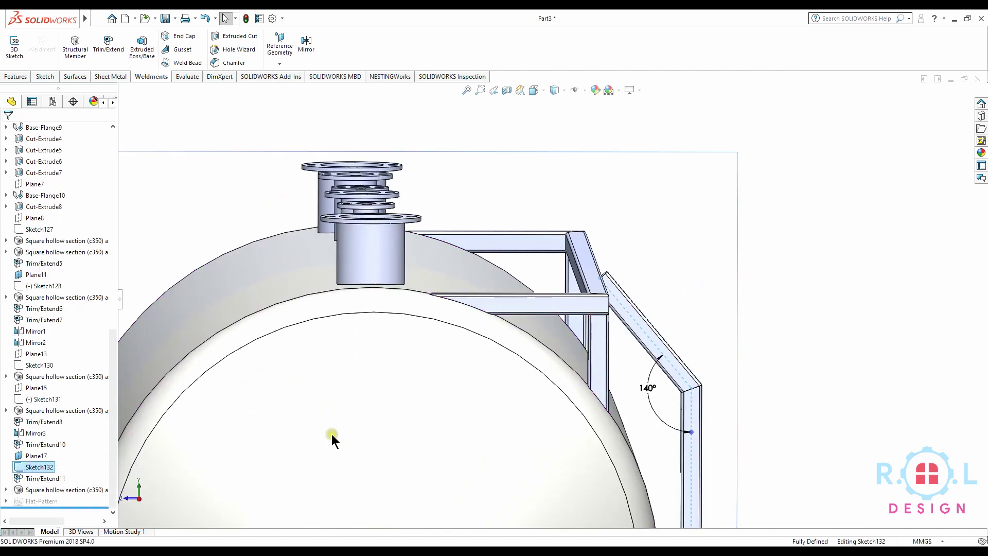
Drag the diagonal line's top endpoint off the beam midpoint in Sketch132, then exit the sketch.
middle_drag(616, 279, 547, 161)
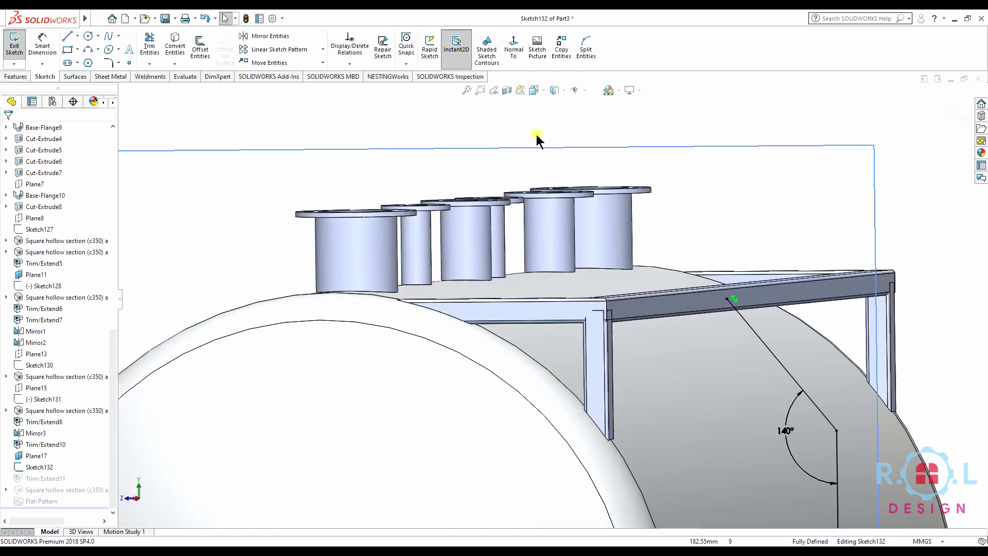
scroll(729, 317, down, 5)
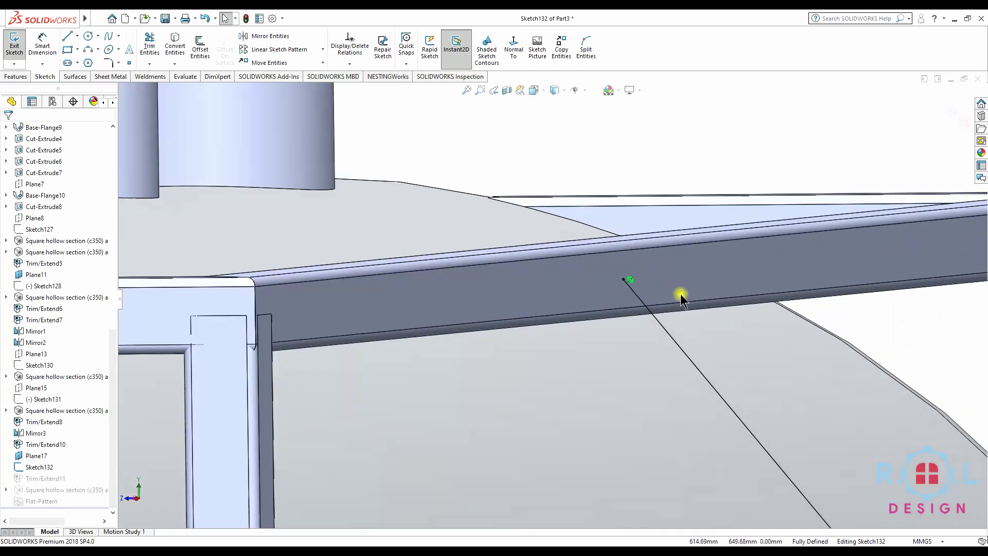
click(623, 280)
click(513, 48)
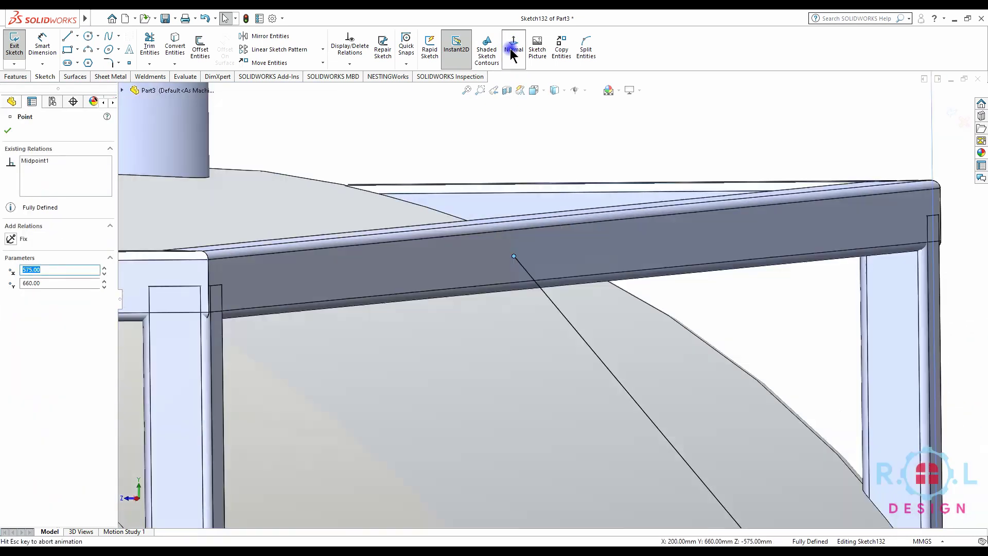
scroll(606, 192, down, 3)
scroll(485, 225, down, 2)
scroll(578, 245, down, 2)
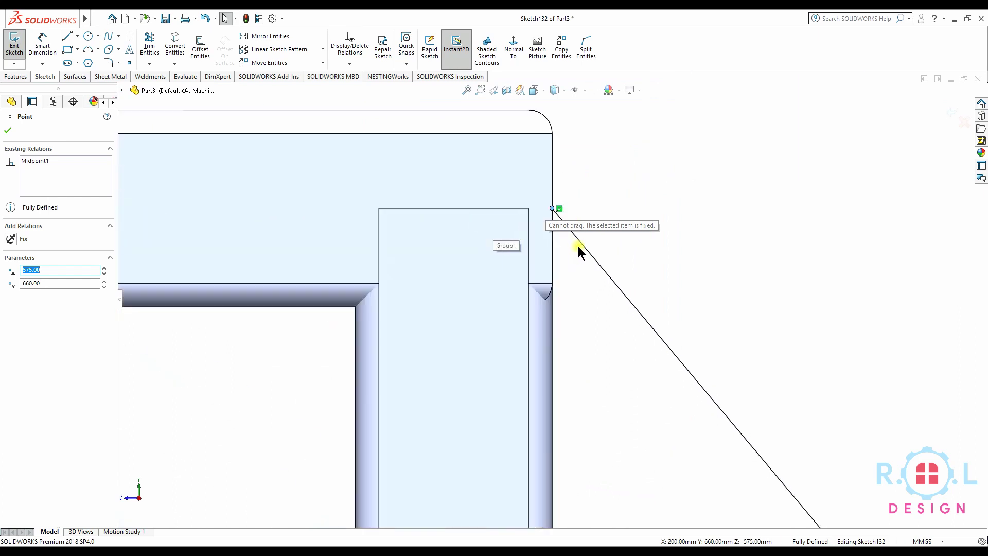
scroll(578, 245, down, 1)
click(548, 204)
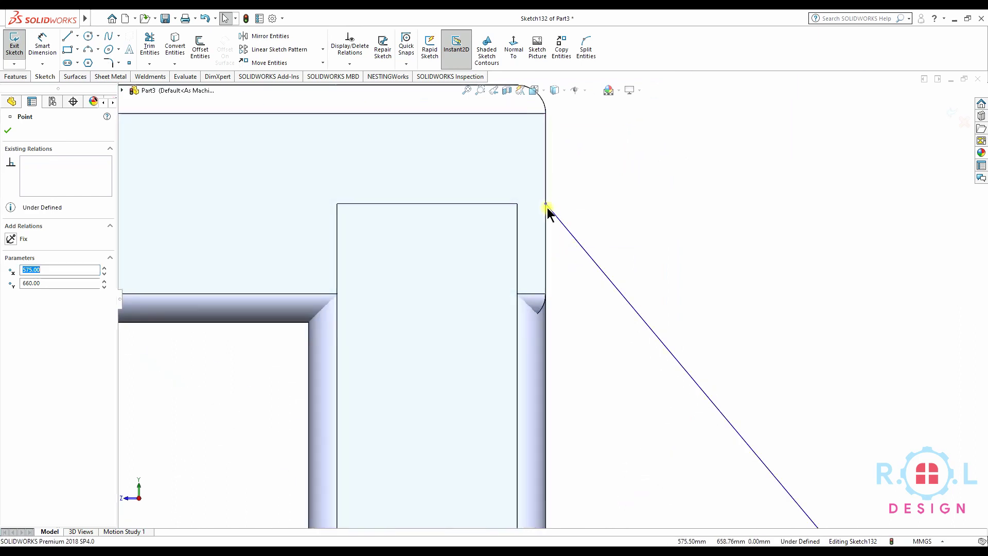
mouse_move(546, 203)
mouse_down()
mouse_move(469, 190)
mouse_move(514, 185)
mouse_move(470, 187)
mouse_move(467, 176)
mouse_up()
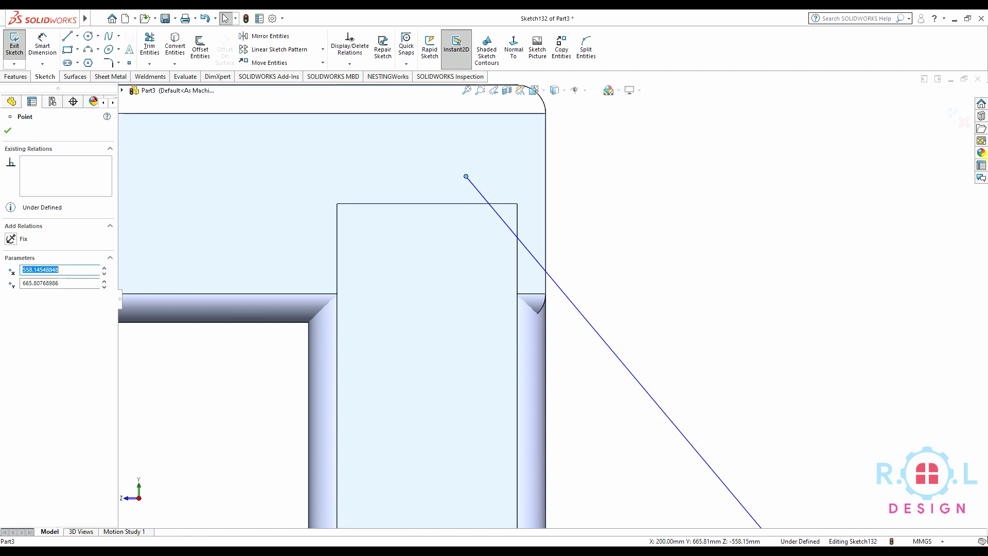
click(945, 111)
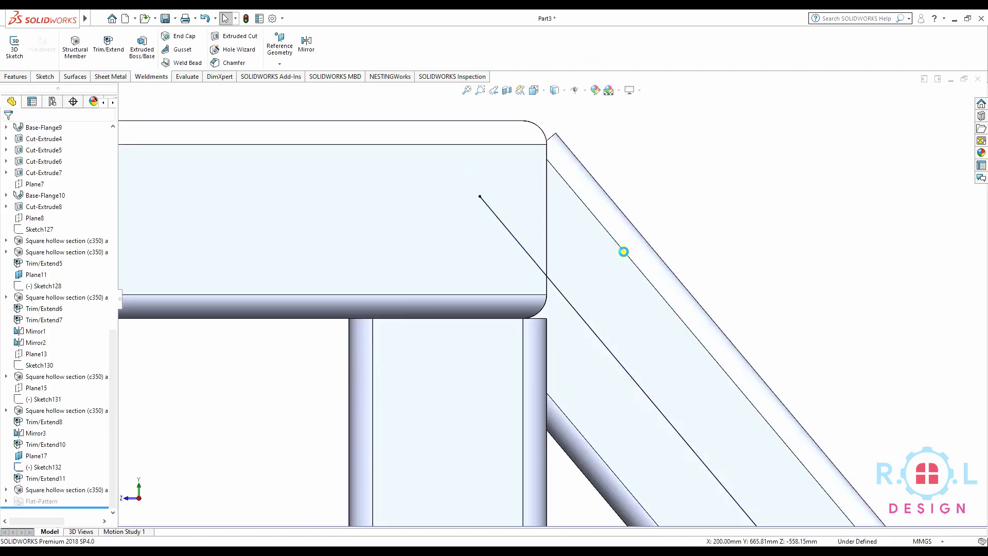
Trim the diagonal tube against the long top tube as the boundary.
scroll(567, 306, down, 1)
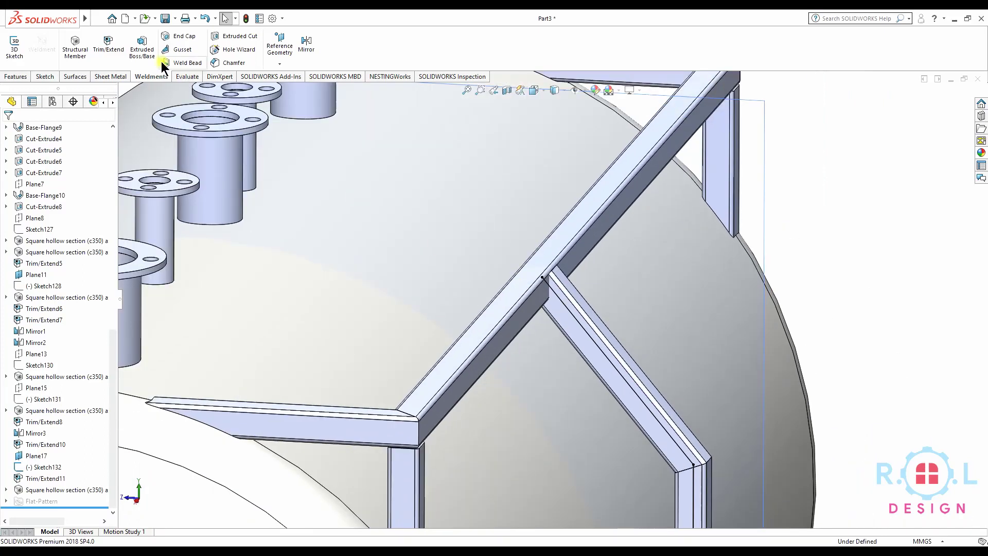
scroll(551, 307, down, 2)
click(560, 310)
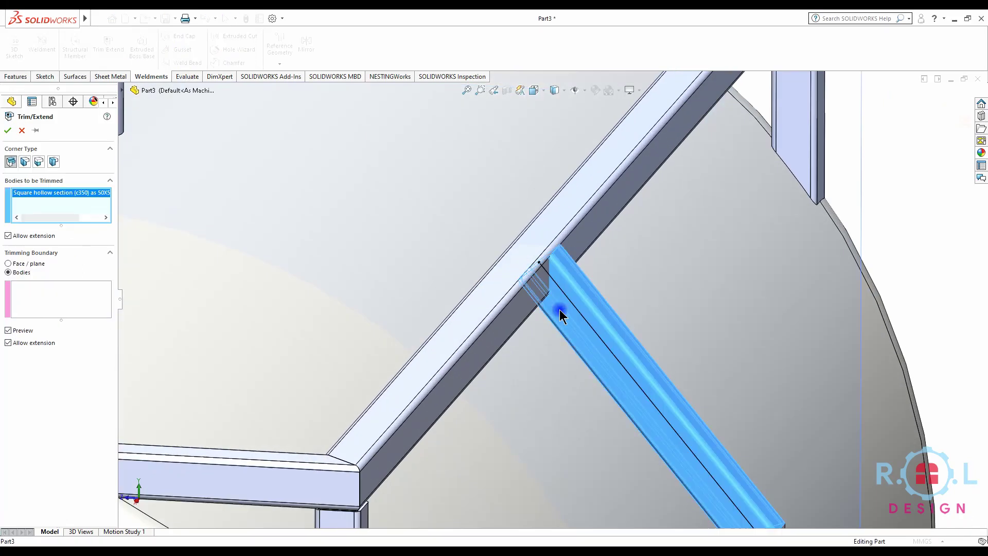
click(61, 296)
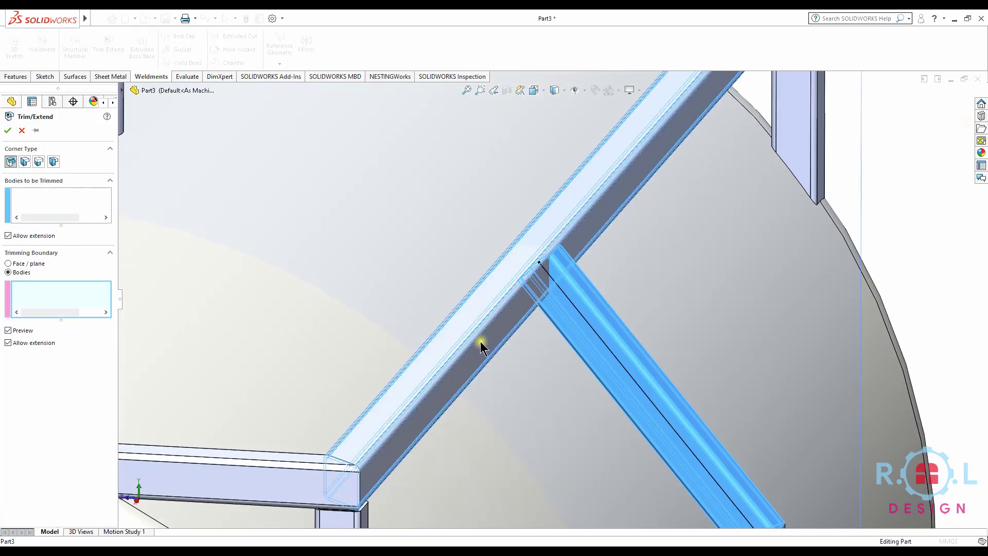
click(481, 342)
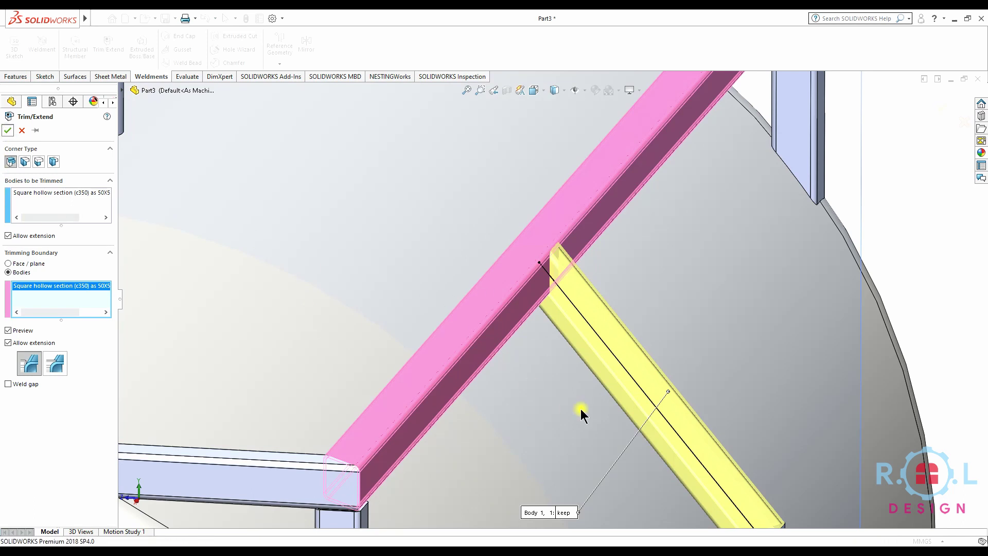
right_click(636, 418)
scroll(643, 398, up, 3)
scroll(617, 401, up, 2)
scroll(594, 402, up, 3)
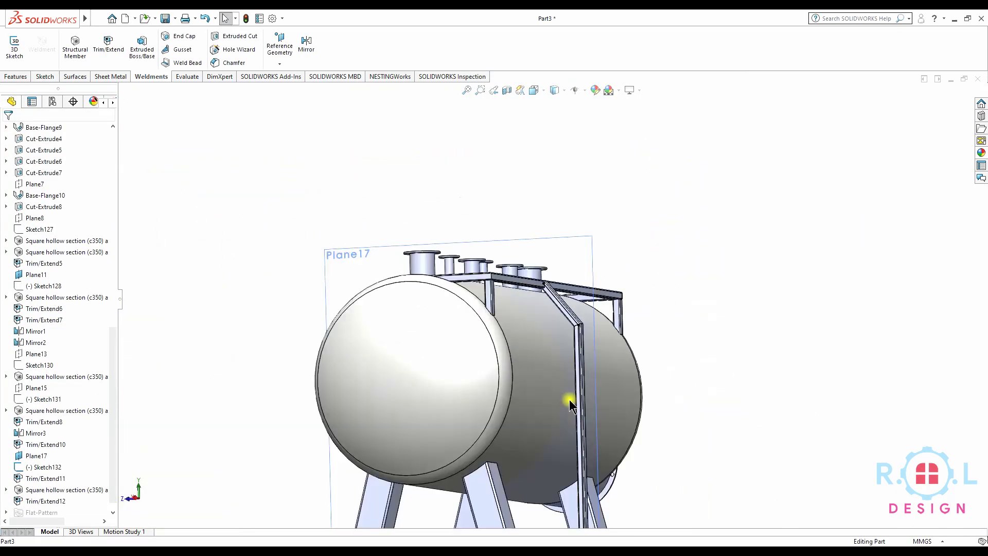
Mirror the new post body, square hollow post and horizontal stub across the Right Plane.
scroll(590, 417, up, 2)
scroll(588, 421, down, 1)
scroll(563, 443, down, 1)
scroll(545, 396, down, 1)
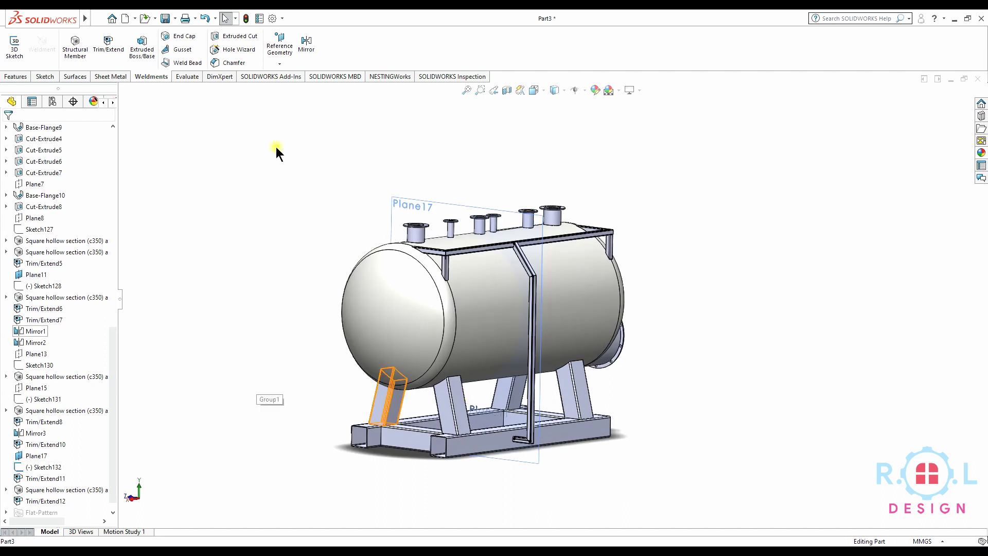
scroll(33, 250, up, 5)
scroll(33, 226, up, 5)
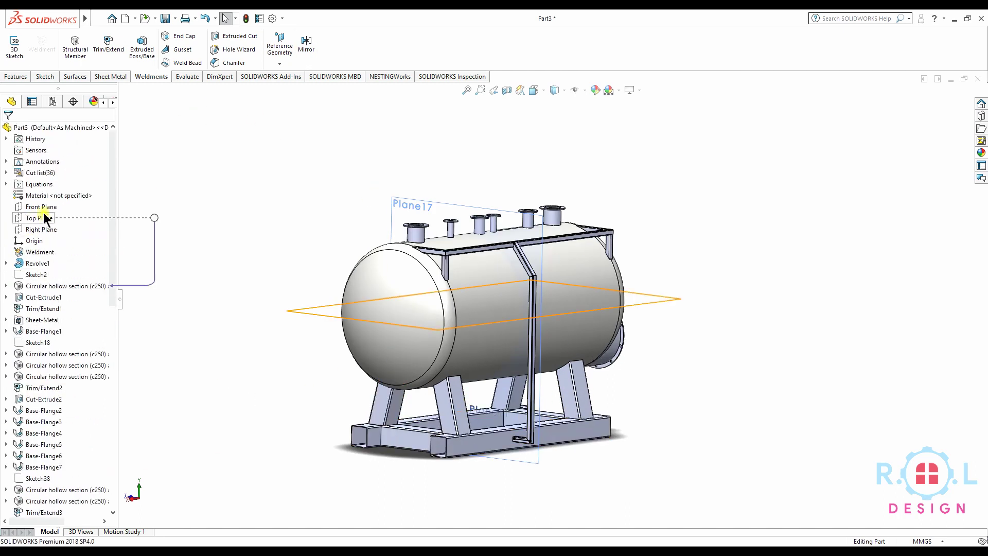
click(41, 230)
click(306, 46)
scroll(539, 283, down, 5)
scroll(535, 280, down, 5)
click(517, 259)
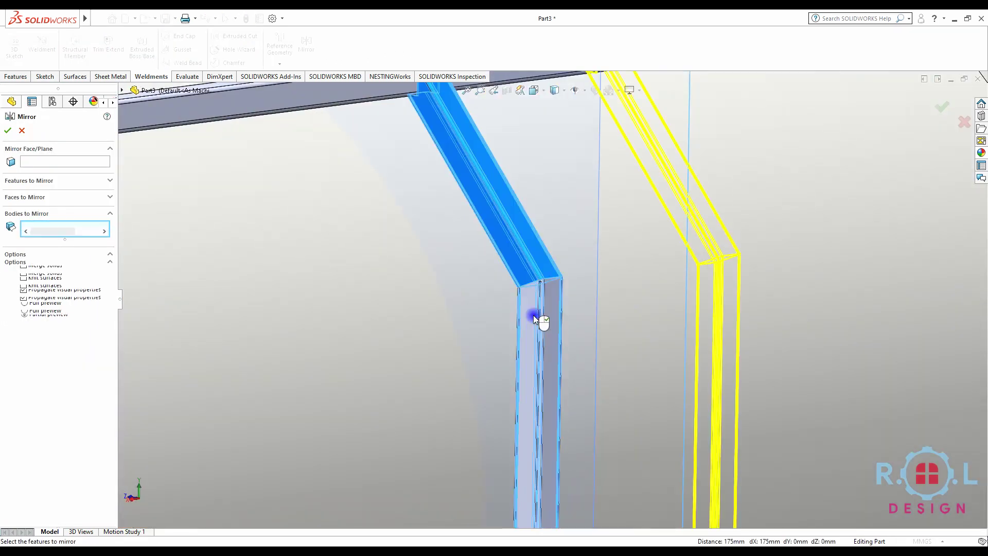
click(534, 319)
scroll(540, 463, up, 5)
scroll(551, 469, up, 5)
scroll(539, 424, down, 3)
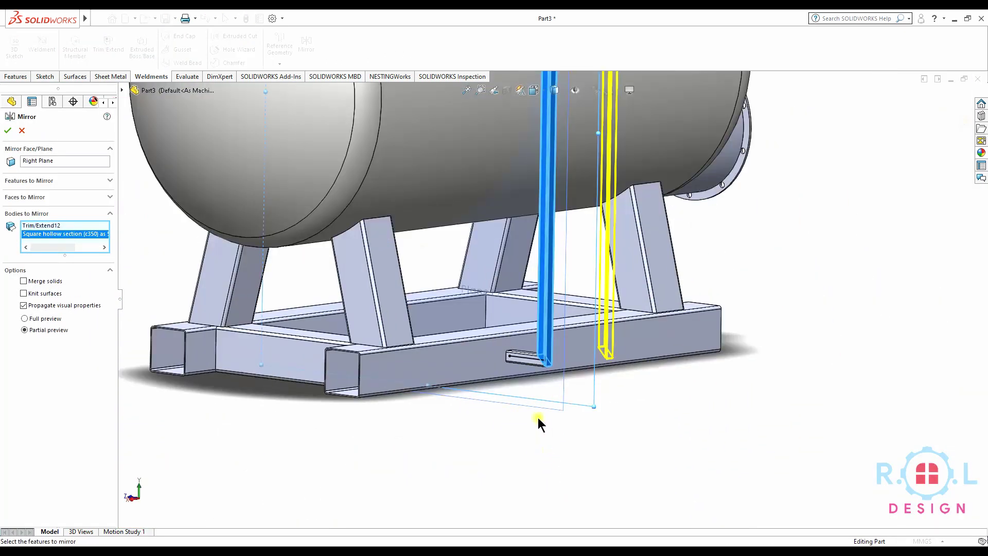
scroll(538, 424, down, 5)
click(533, 336)
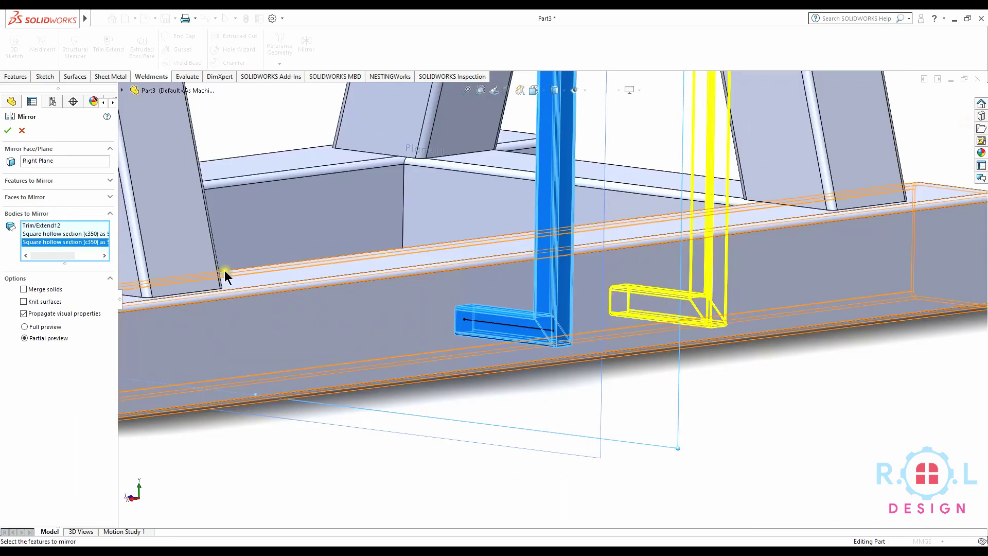
click(8, 130)
Hide the Plane17 reference plane and check the length of the stub's sketch line.
scroll(592, 306, up, 5)
scroll(571, 314, up, 5)
click(576, 327)
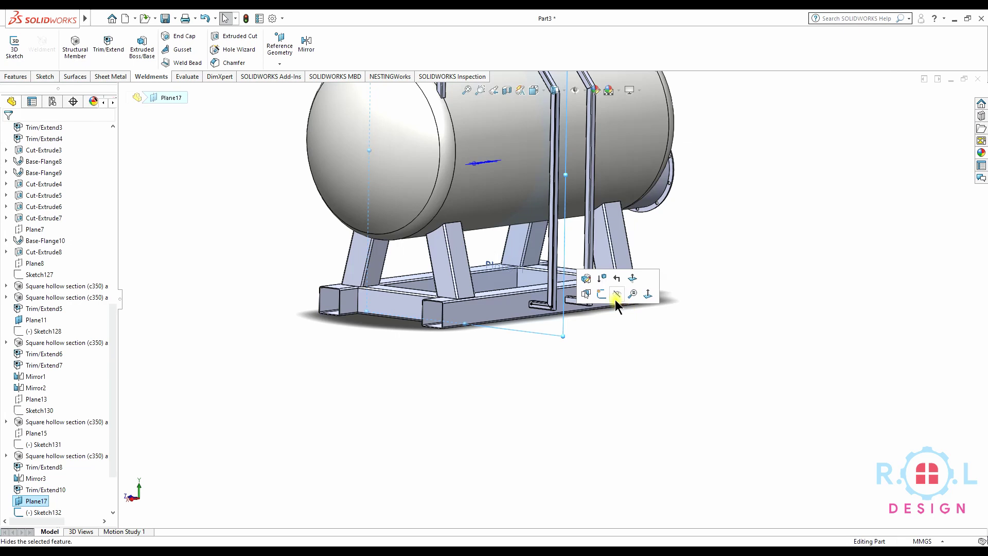
scroll(541, 300, down, 5)
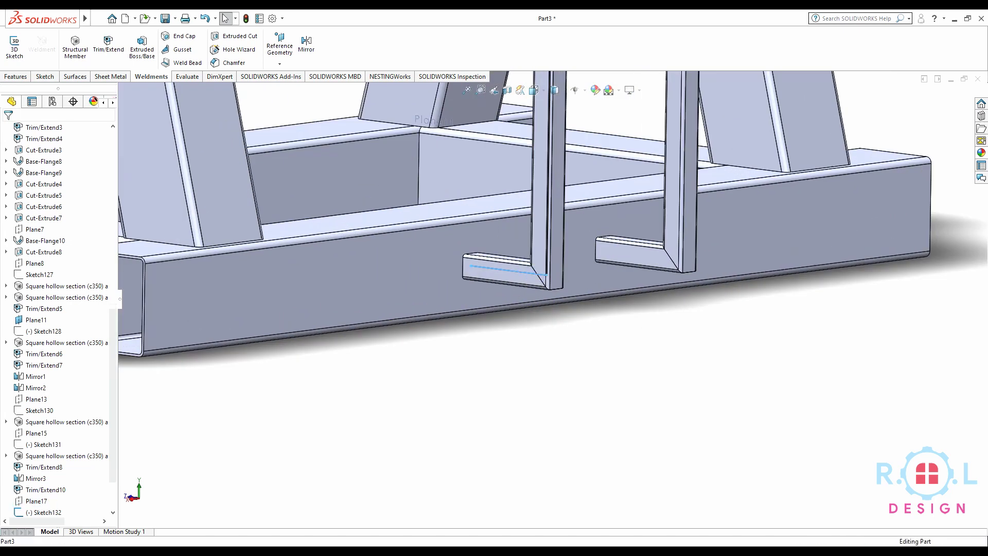
click(532, 273)
scroll(534, 276, up, 3)
scroll(524, 234, up, 5)
scroll(529, 216, down, 2)
Fit the whole tank in view and select Plane15 at the rail corner.
middle_drag(536, 201, 499, 216)
scroll(523, 225, down, 2)
scroll(337, 245, down, 3)
scroll(411, 223, down, 2)
scroll(433, 243, down, 2)
scroll(433, 243, up, 1)
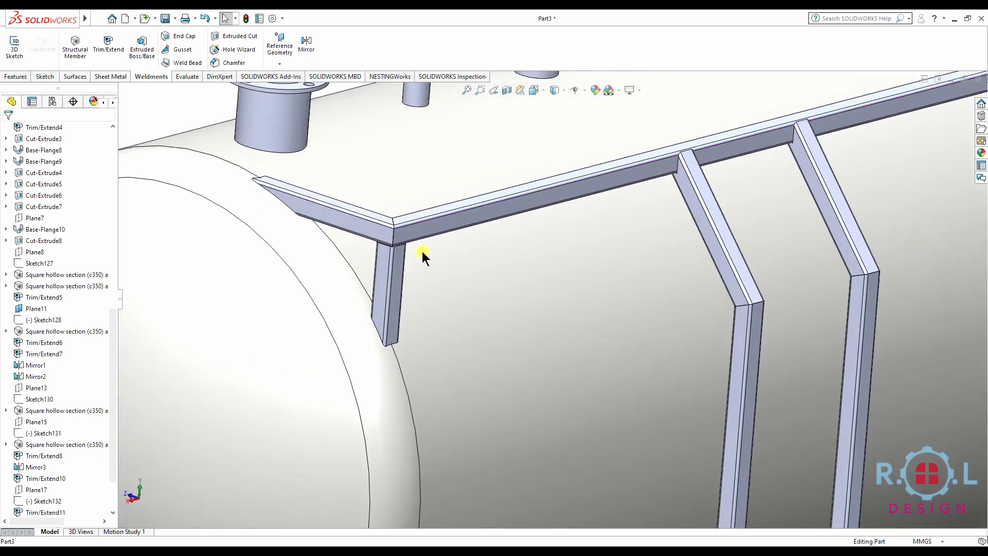
scroll(425, 251, up, 5)
scroll(22, 489, down, 2)
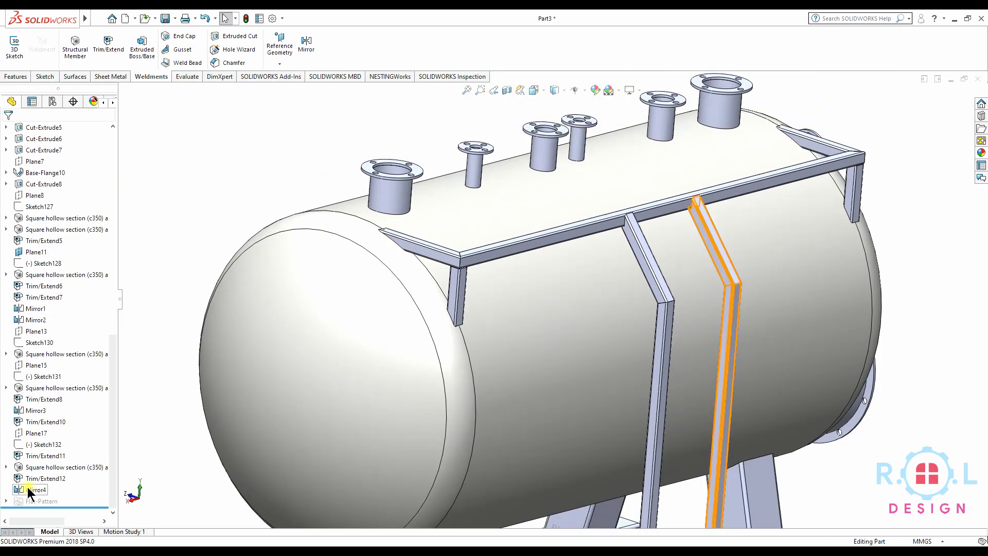
click(36, 366)
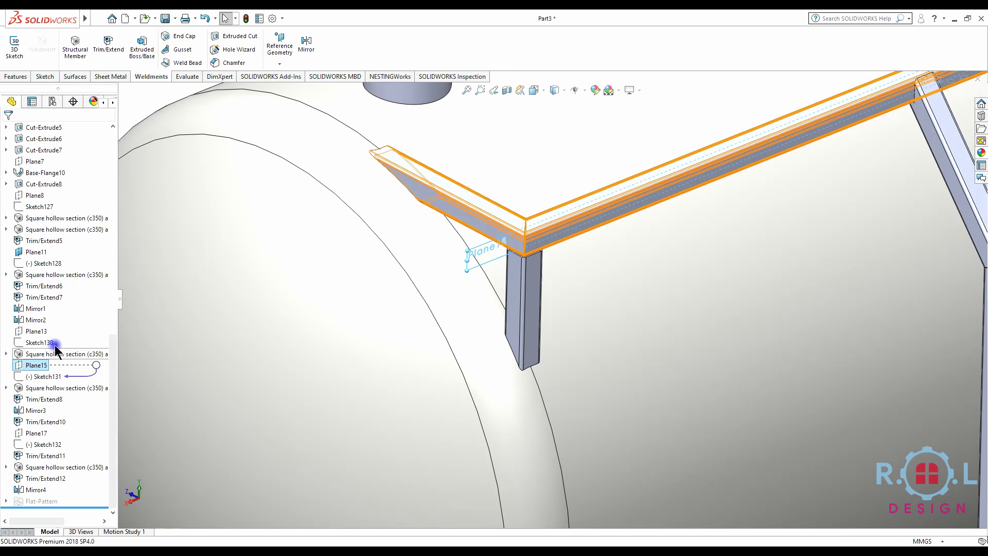
key(f)
scroll(695, 242, down, 1)
scroll(720, 228, down, 2)
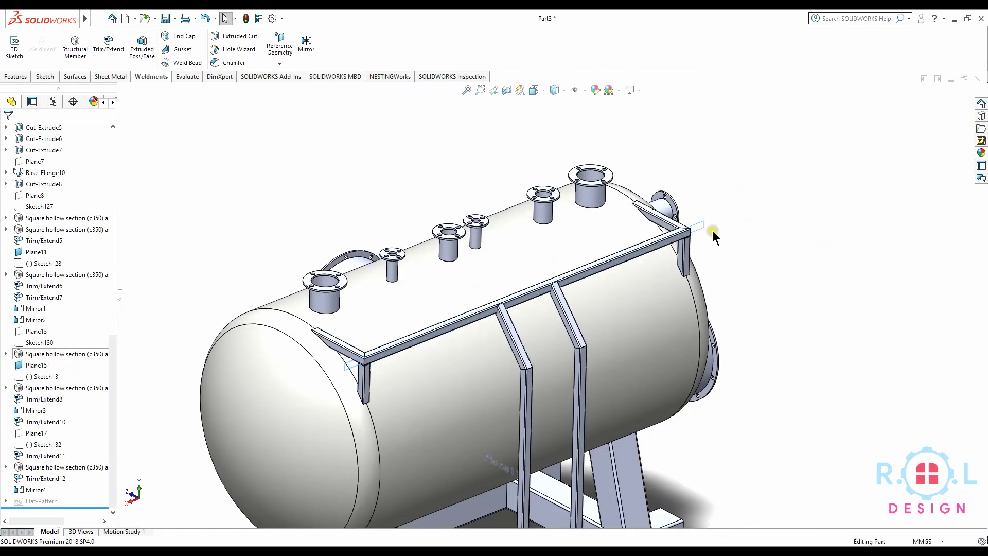
scroll(712, 230, down, 3)
scroll(656, 236, down, 2)
click(655, 238)
Start a sketch on Plane15 and draw a rectangle from the top rail to above the nozzles.
click(697, 210)
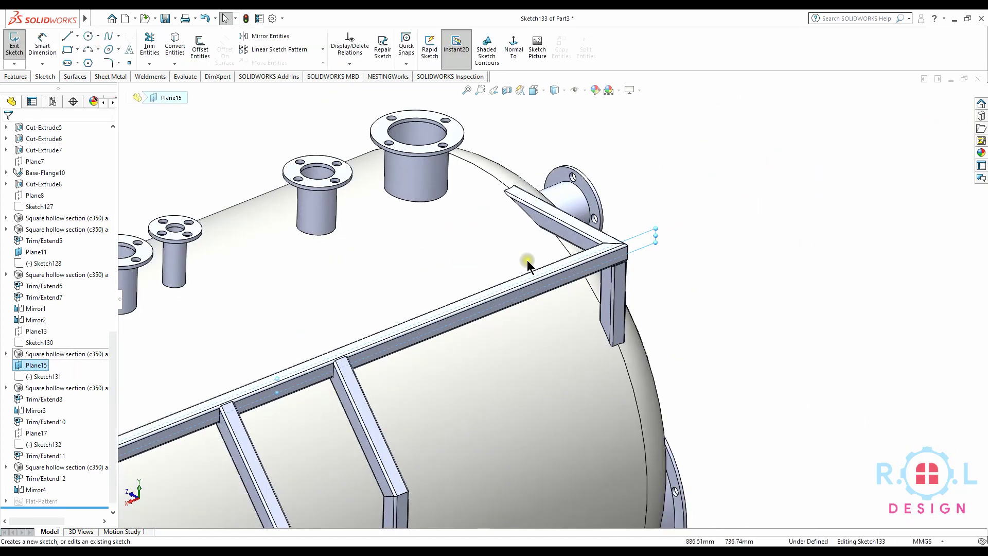
scroll(468, 181, up, 2)
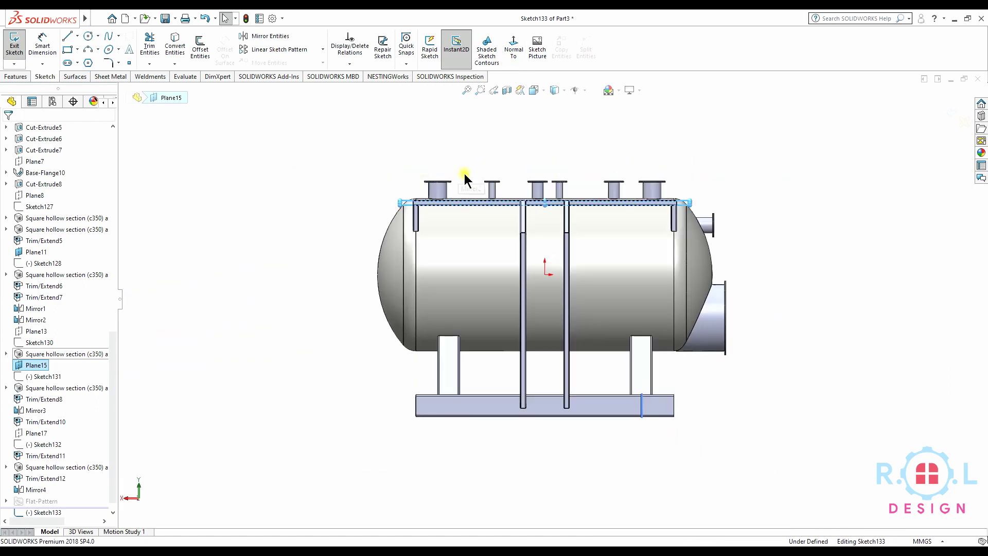
scroll(535, 245, down, 3)
scroll(630, 225, up, 1)
scroll(630, 224, down, 1)
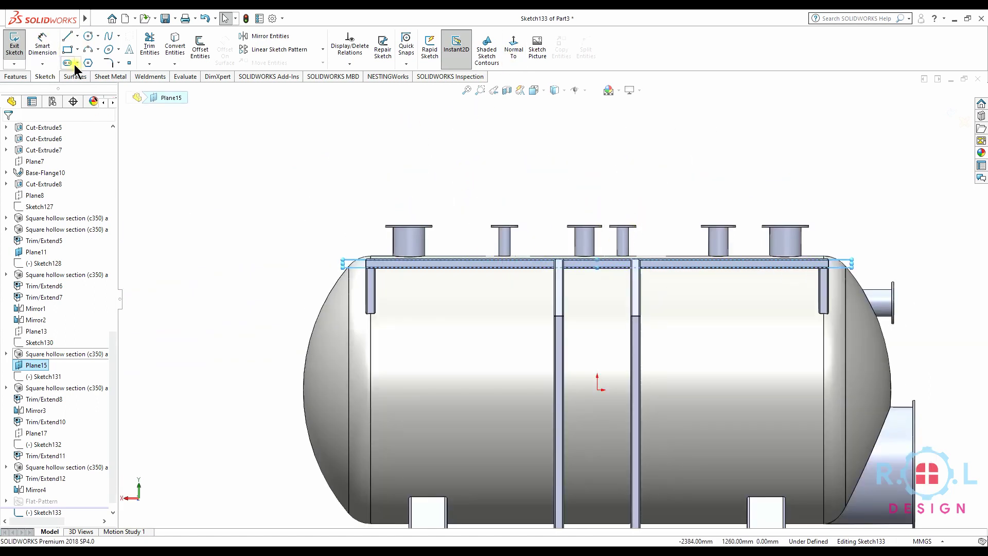
scroll(387, 289, down, 2)
scroll(377, 265, down, 3)
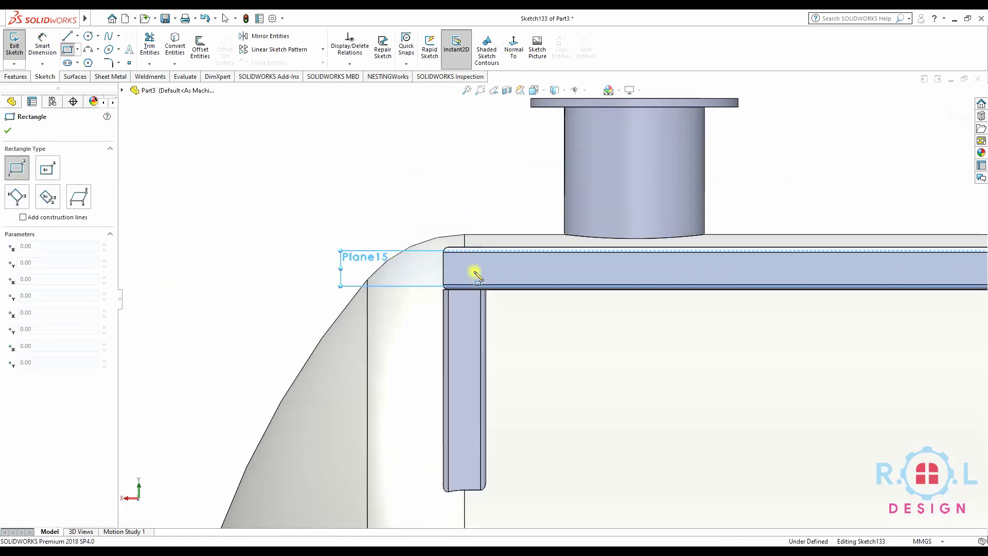
click(486, 254)
scroll(725, 163, up, 3)
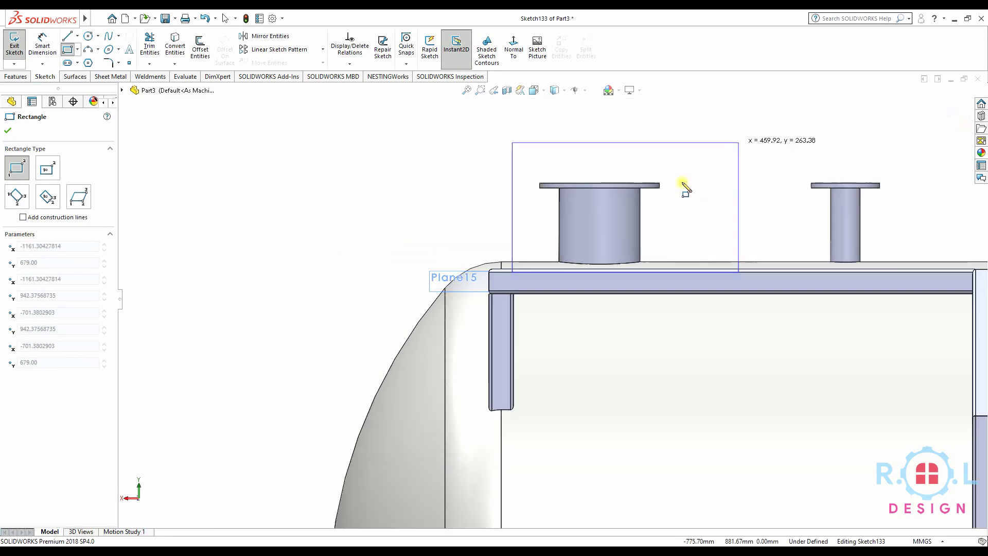
scroll(734, 188, up, 2)
scroll(707, 223, down, 1)
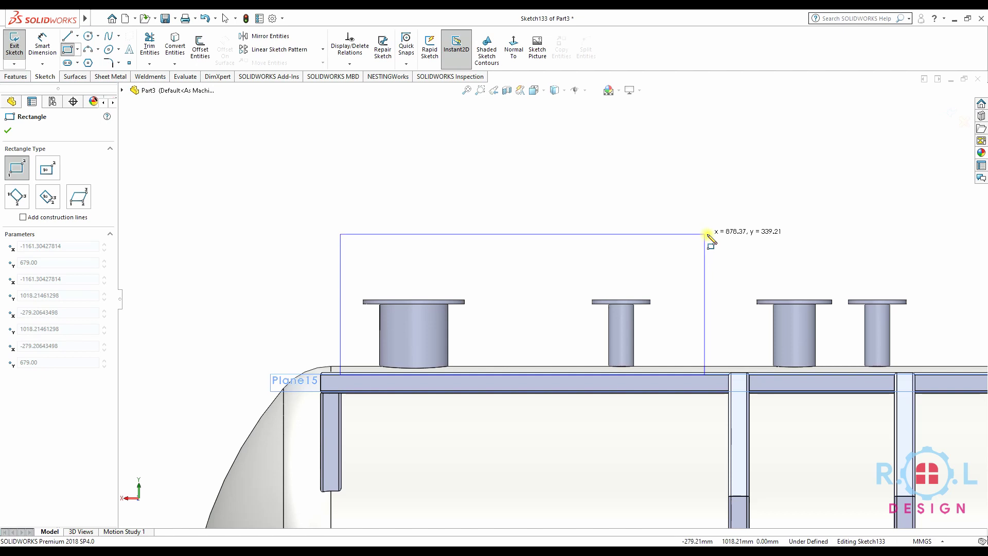
click(718, 223)
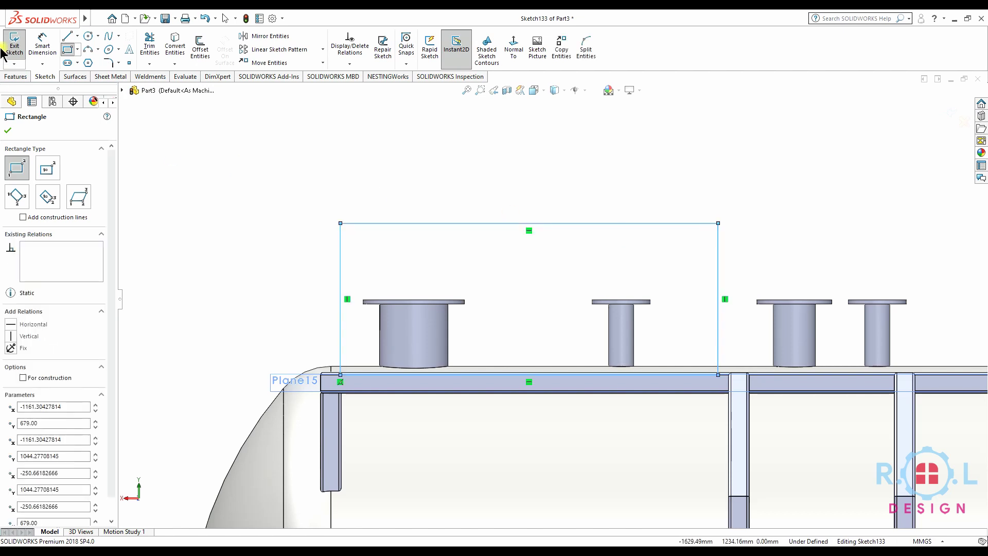
Dimension the rectangle's left edge to a 500 mm height.
click(42, 46)
click(341, 278)
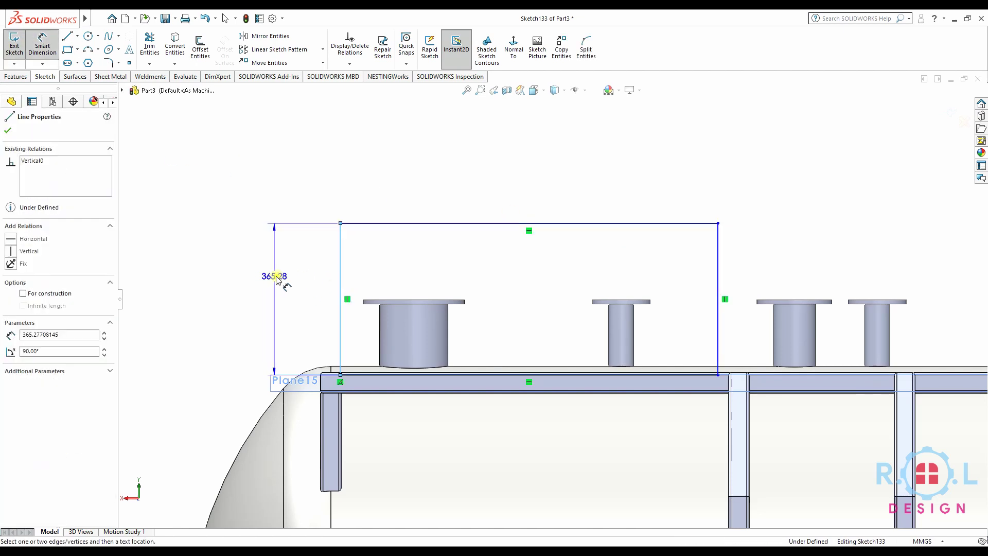
click(297, 271)
text(500)
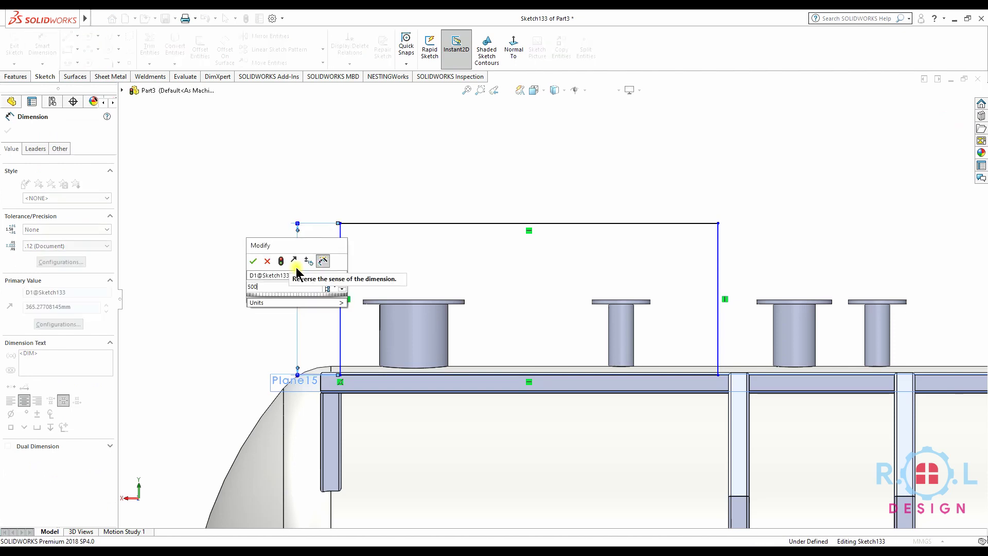
key(Return)
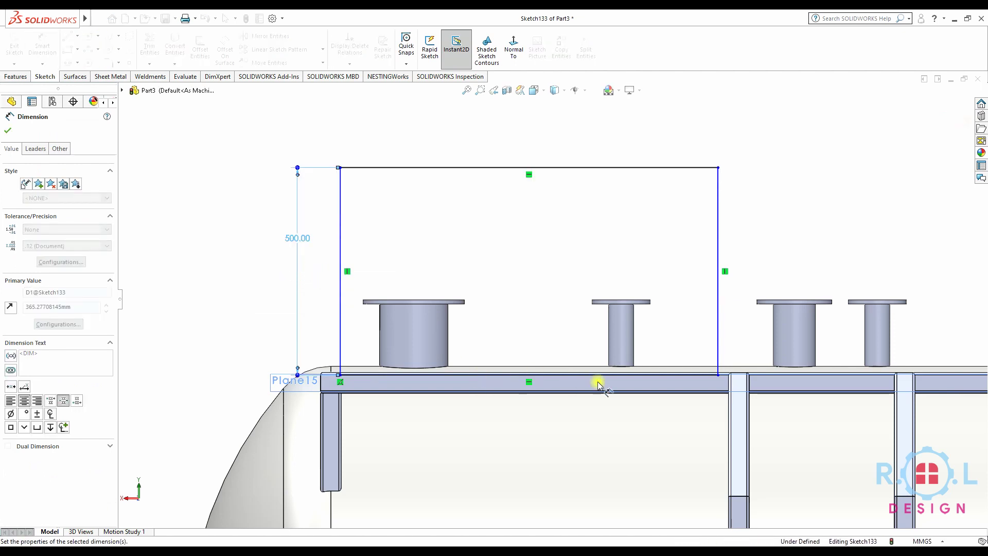
scroll(710, 378, down, 5)
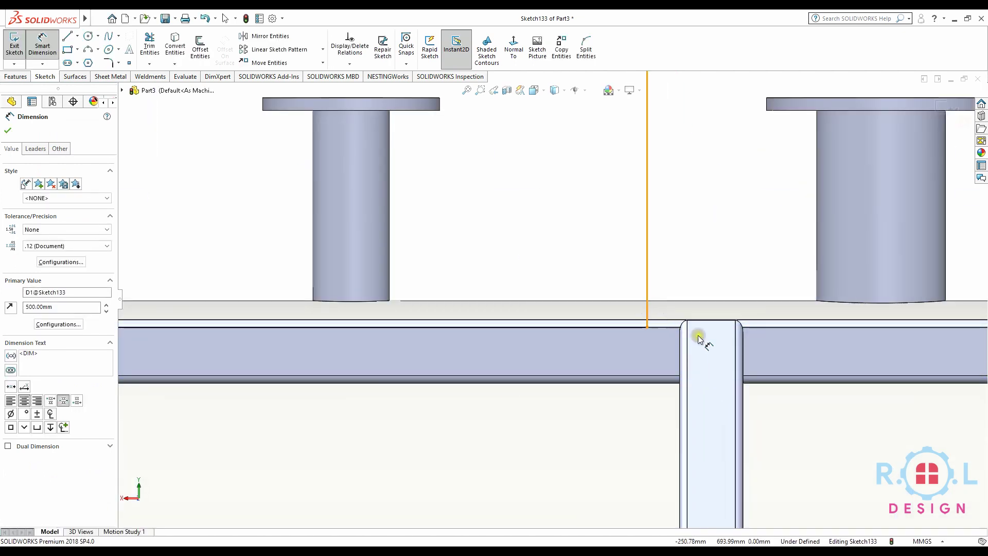
Attempt a right-edge dimension, dismissing the help connection error and driven-dimension prompt.
click(648, 319)
click(680, 350)
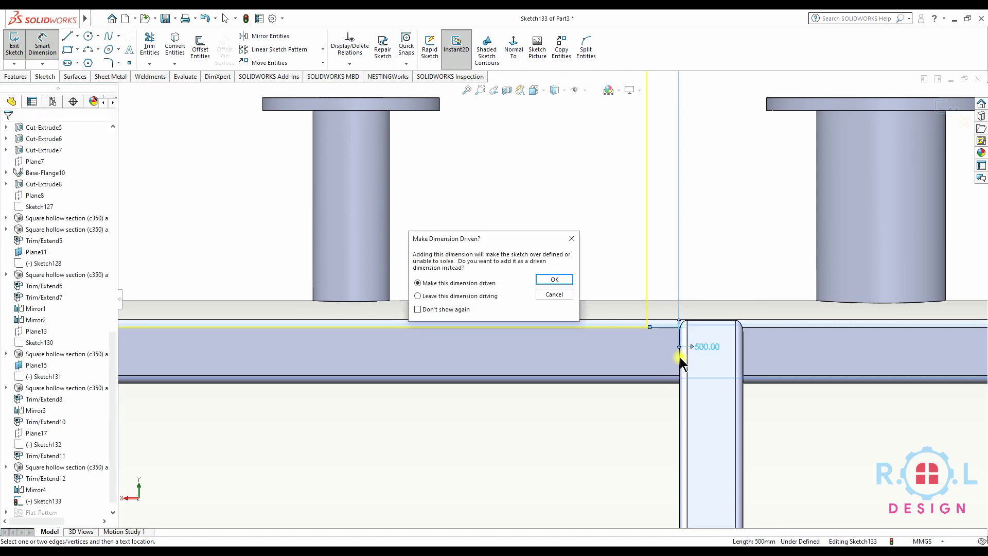
key(F1)
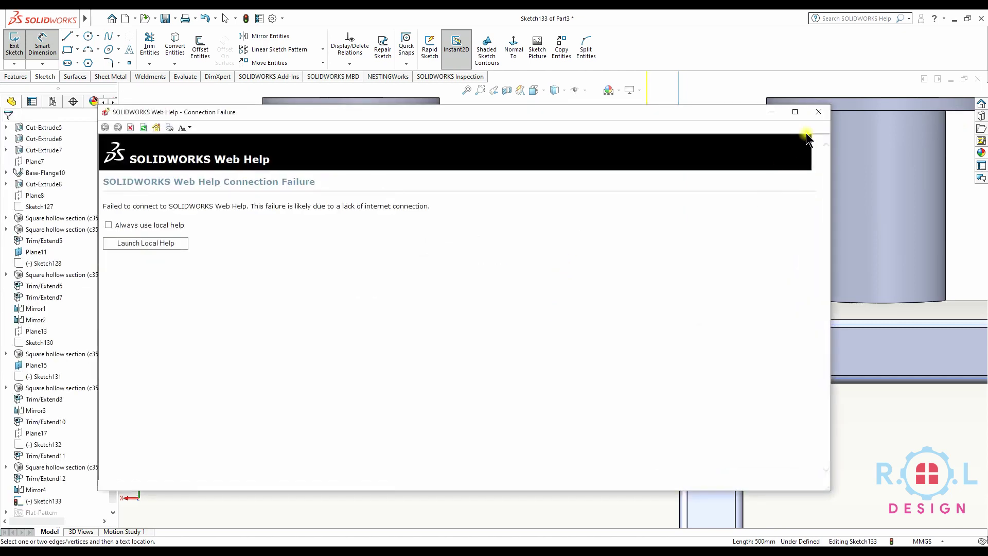
click(816, 112)
click(572, 239)
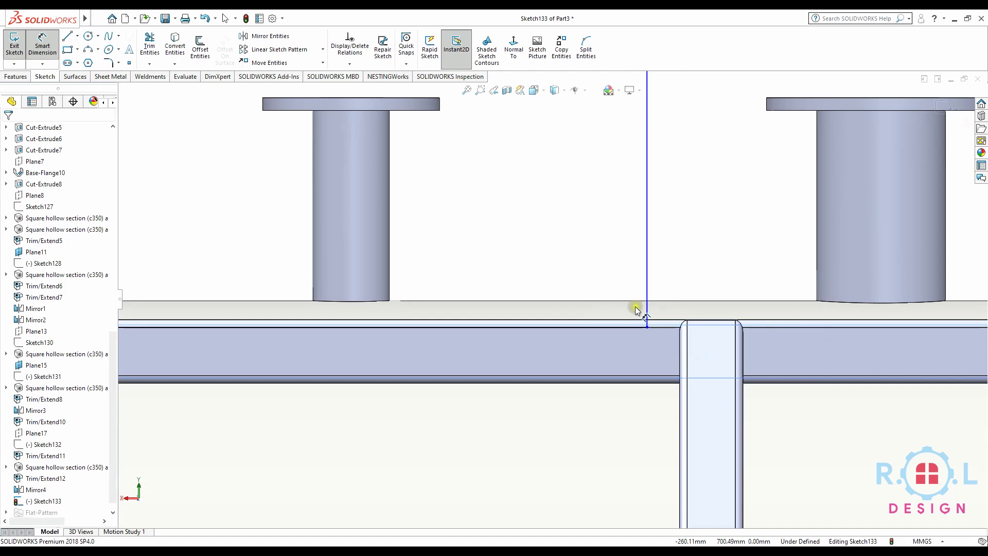
Dimension a 40 mm gap between the rectangle's right edge and the post.
click(683, 349)
scroll(684, 348, down, 3)
click(654, 338)
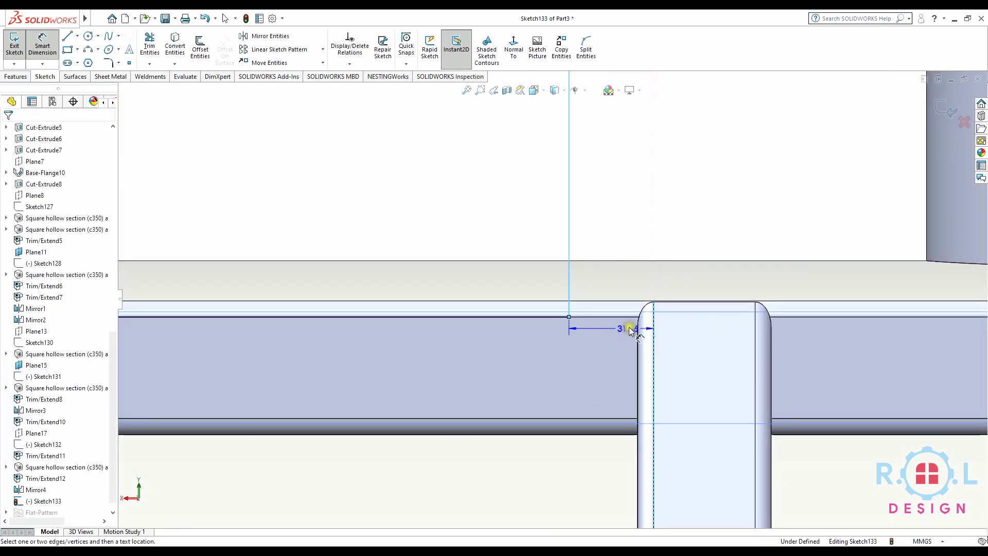
click(633, 269)
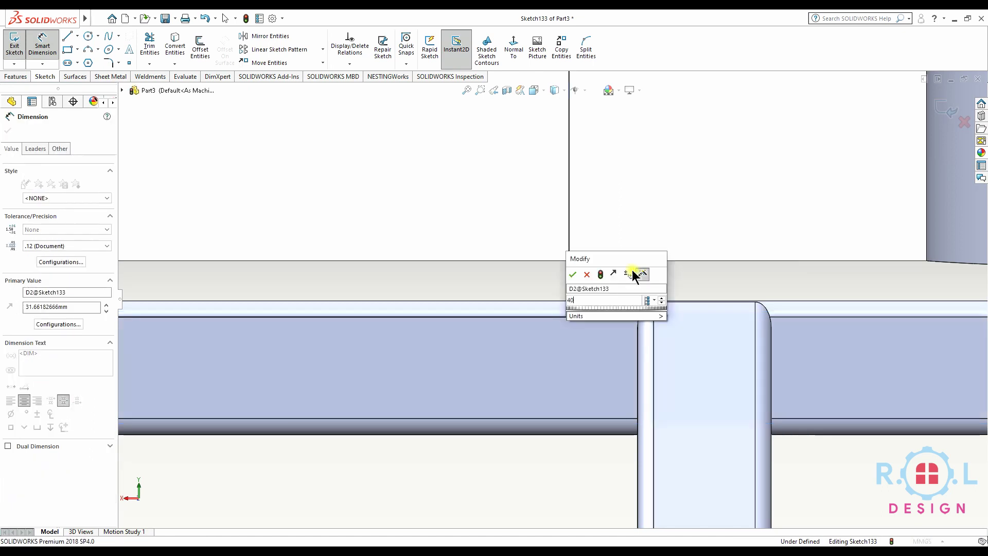
click(632, 269)
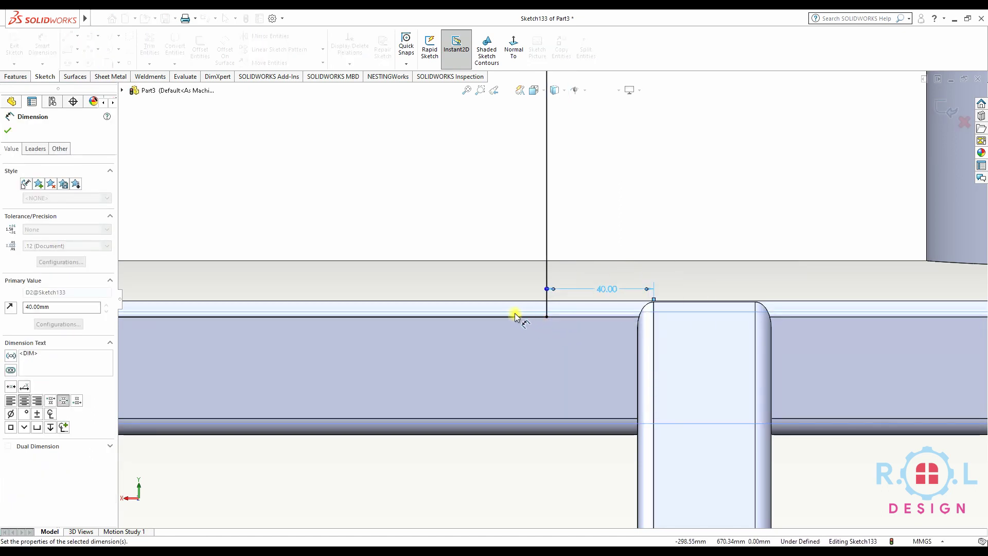
scroll(514, 315, up, 3)
scroll(420, 302, up, 2)
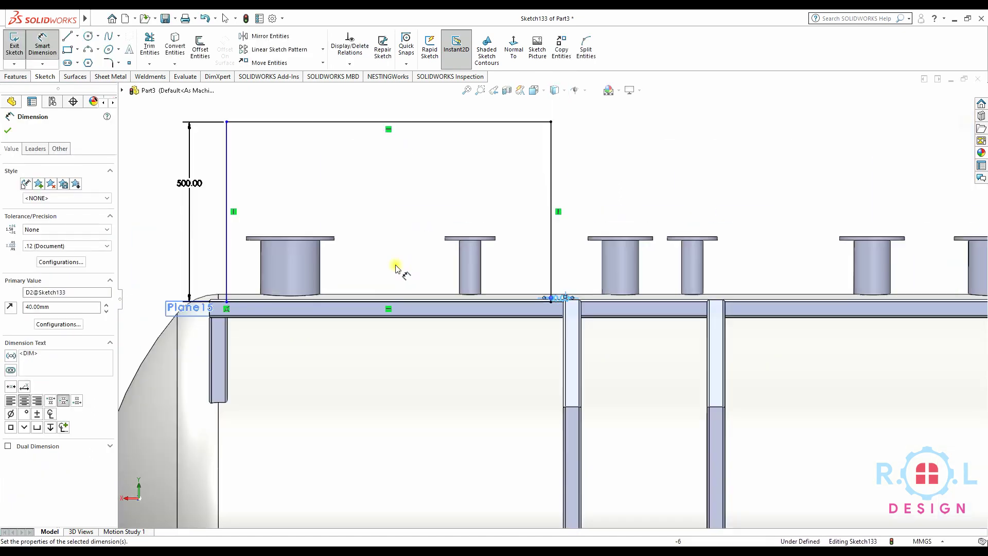
click(66, 36)
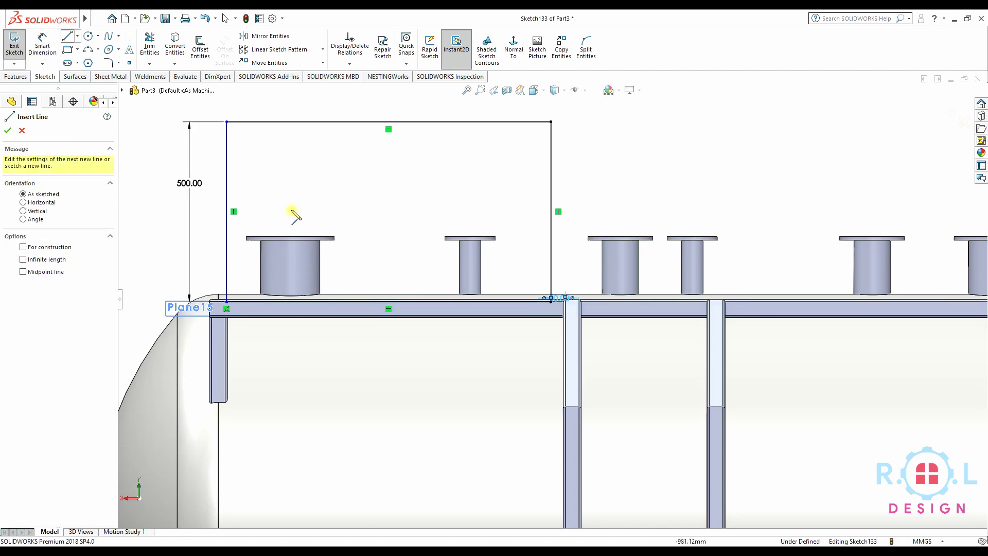
Draw a horizontal mid rail from the left post to the right post.
click(227, 211)
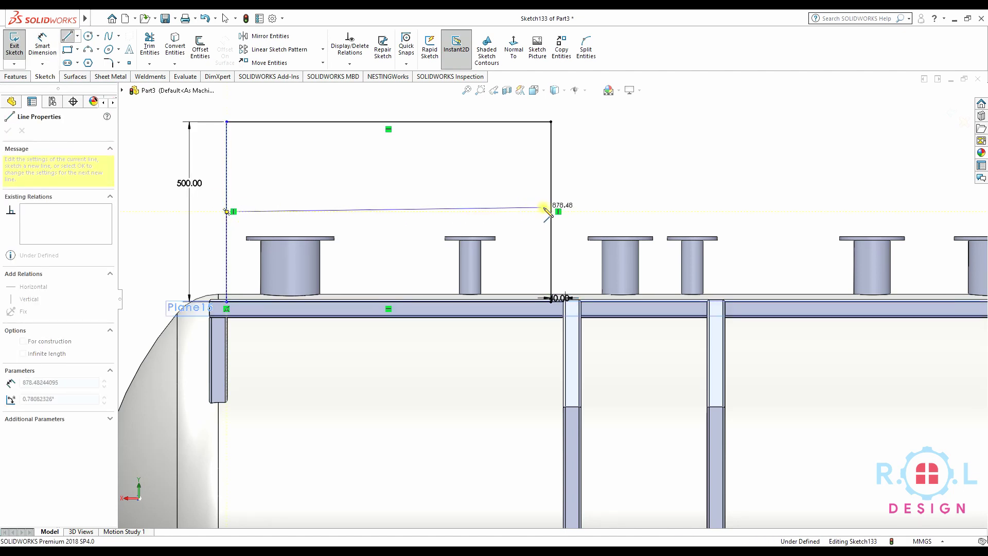
click(551, 211)
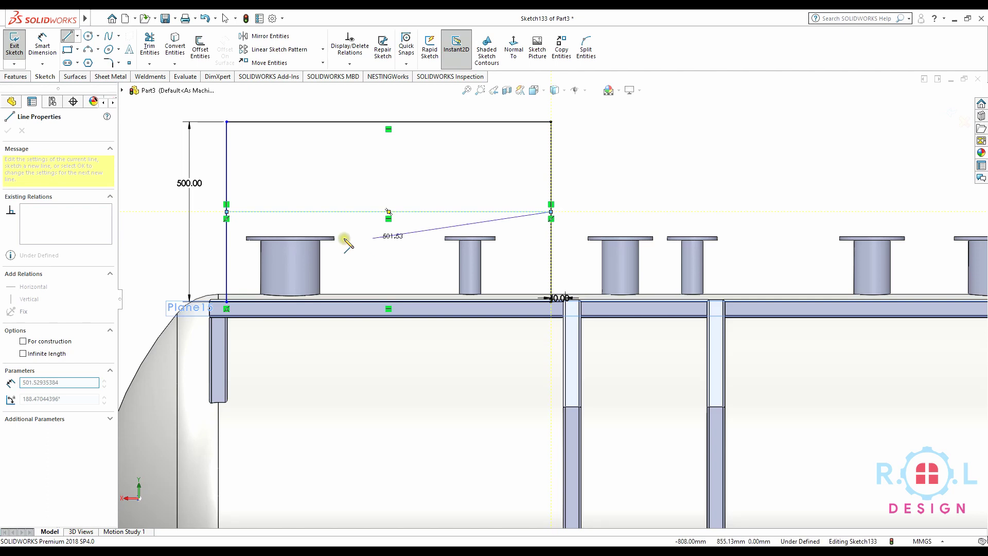
key(Escape)
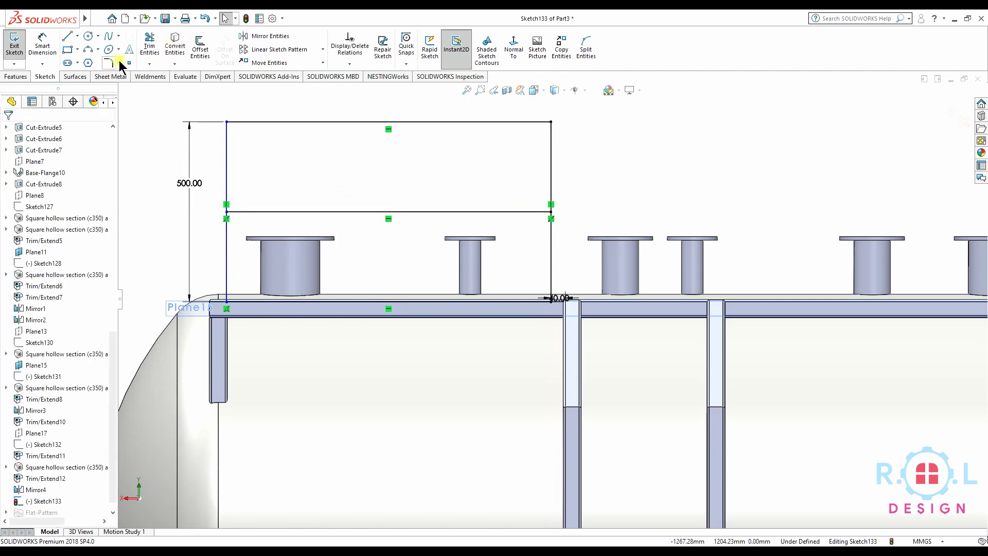
Round both top corners with R100 fillets, accepting the relation warnings, then exit the sketch.
click(550, 126)
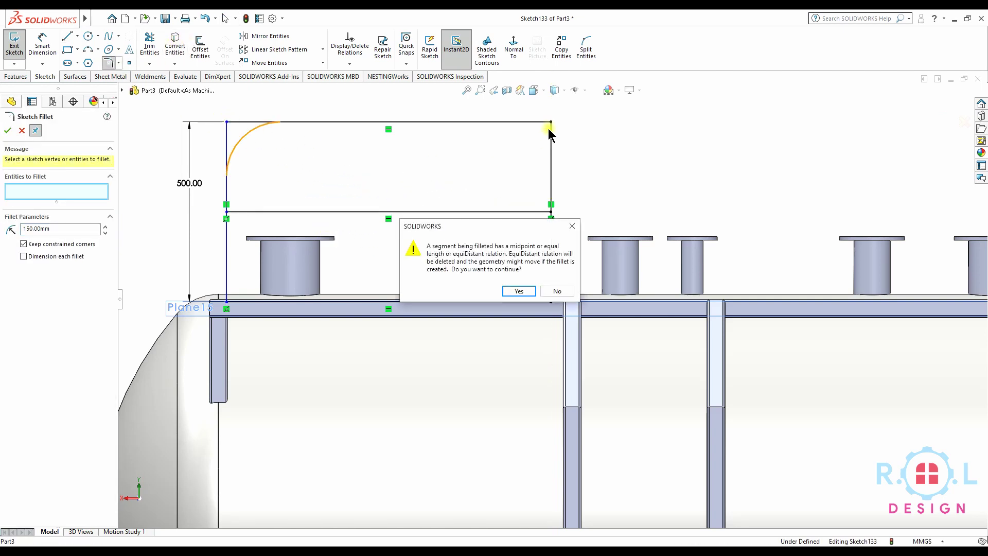
click(517, 291)
click(549, 124)
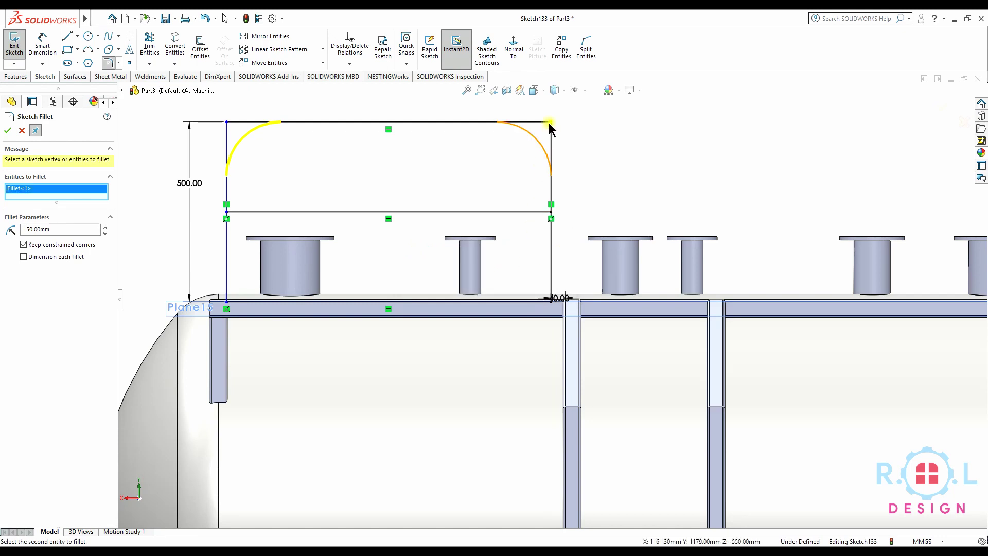
click(550, 123)
click(519, 290)
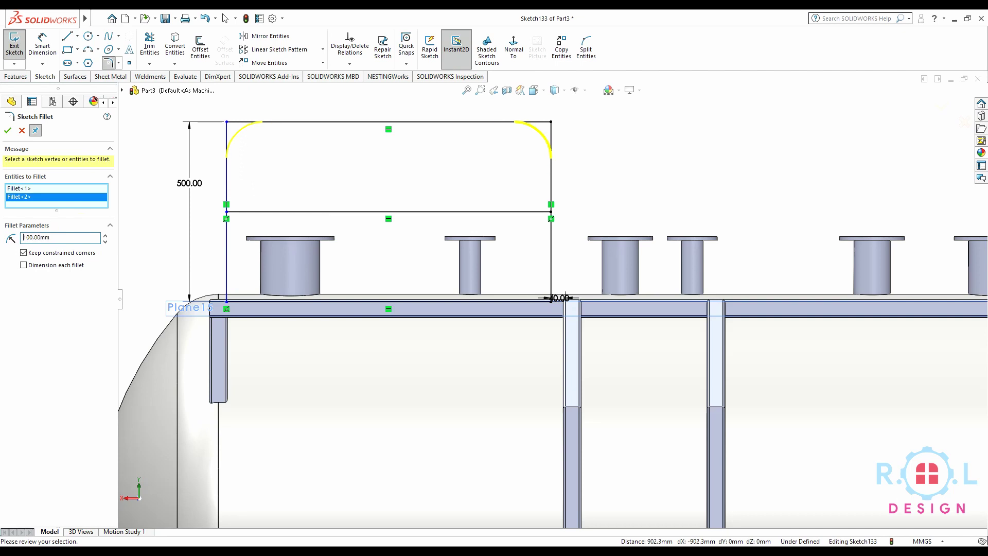
click(7, 131)
key(f)
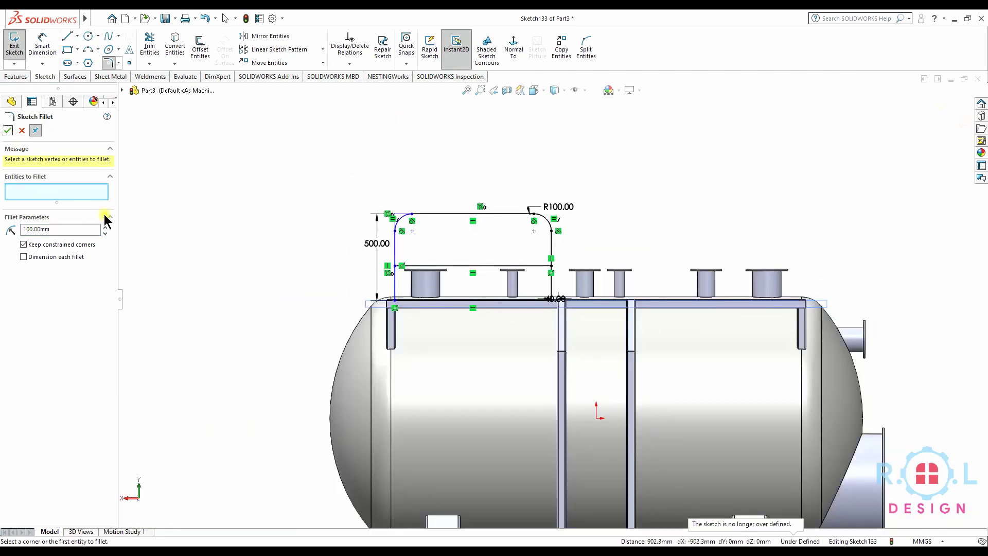
click(9, 132)
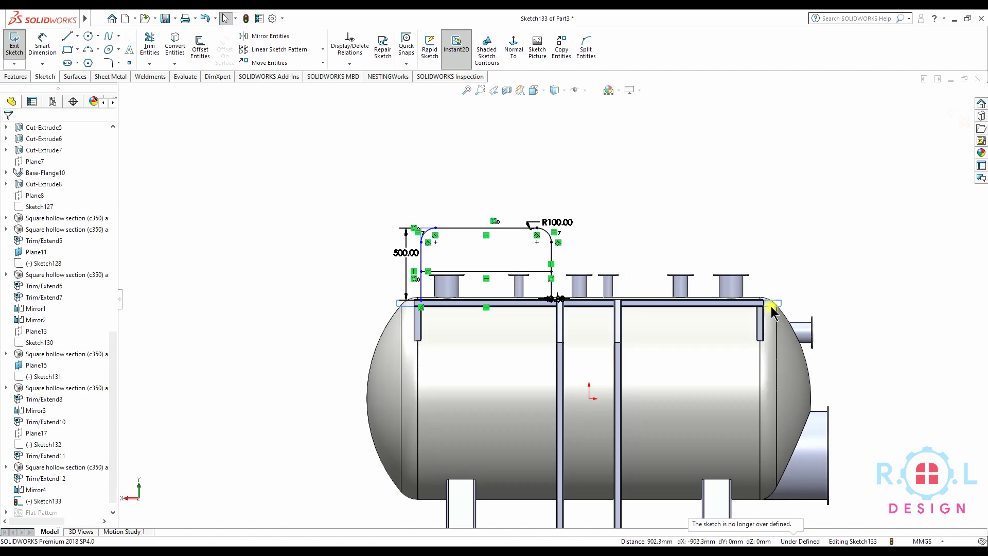
scroll(437, 288, up, 3)
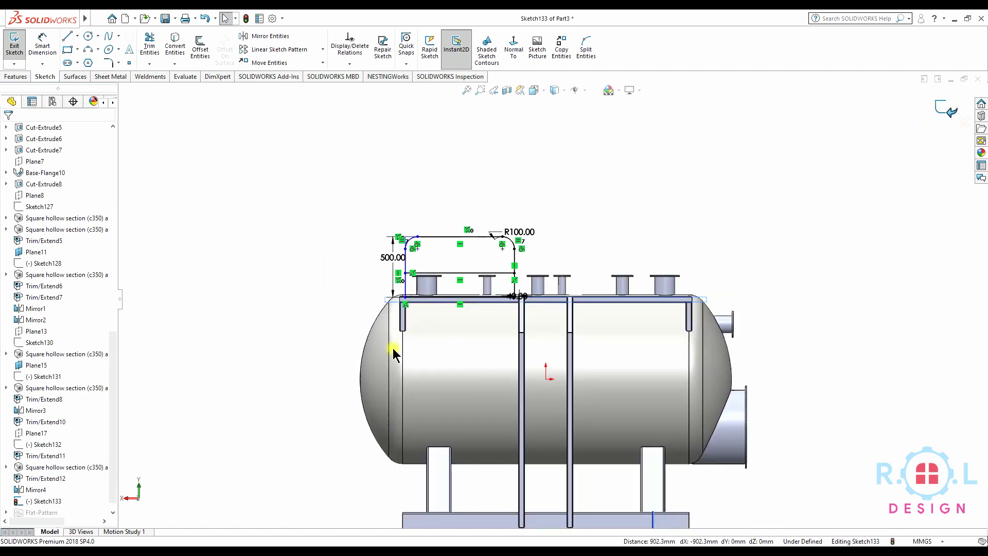
key(ctrl+b)
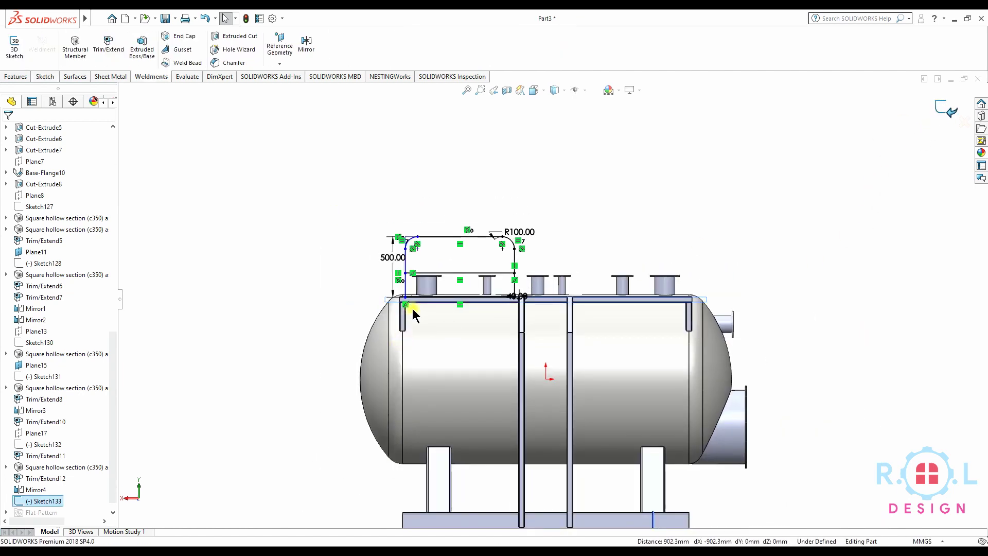
Create Plane19 referencing two faces of the skid's slanted frame beam.
scroll(400, 309, down, 2)
scroll(399, 309, down, 2)
middle_drag(447, 299, 536, 348)
scroll(489, 295, down, 3)
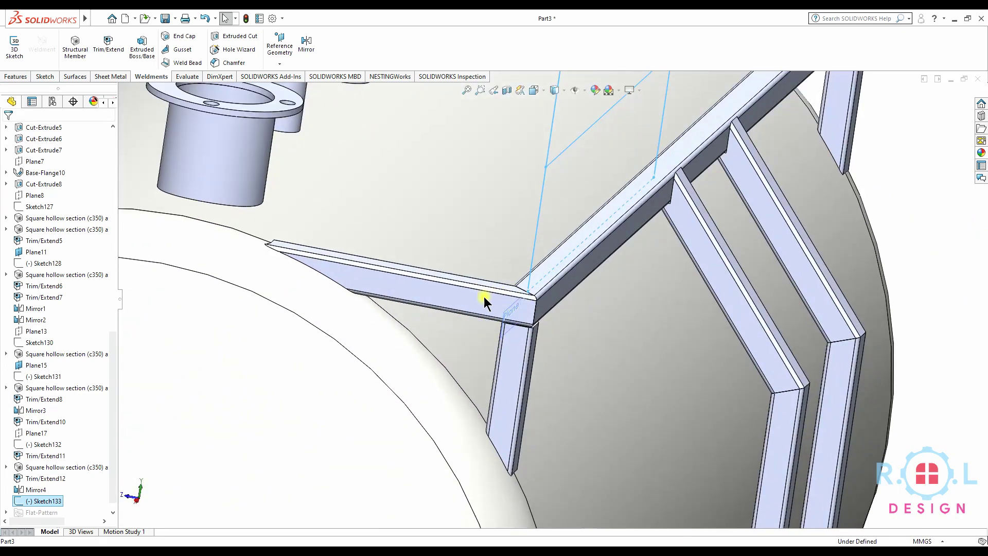
scroll(464, 328, down, 2)
click(282, 44)
click(282, 78)
click(421, 288)
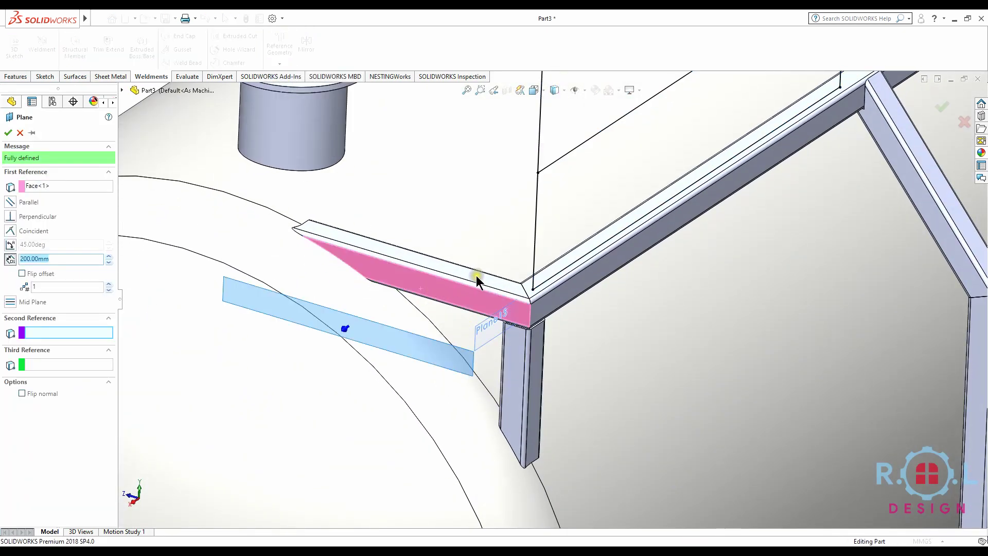
middle_drag(476, 275, 450, 315)
click(498, 261)
click(91, 187)
right_click(452, 369)
Start a new sketch on Plane19 and view it face-on.
scroll(463, 364, up, 5)
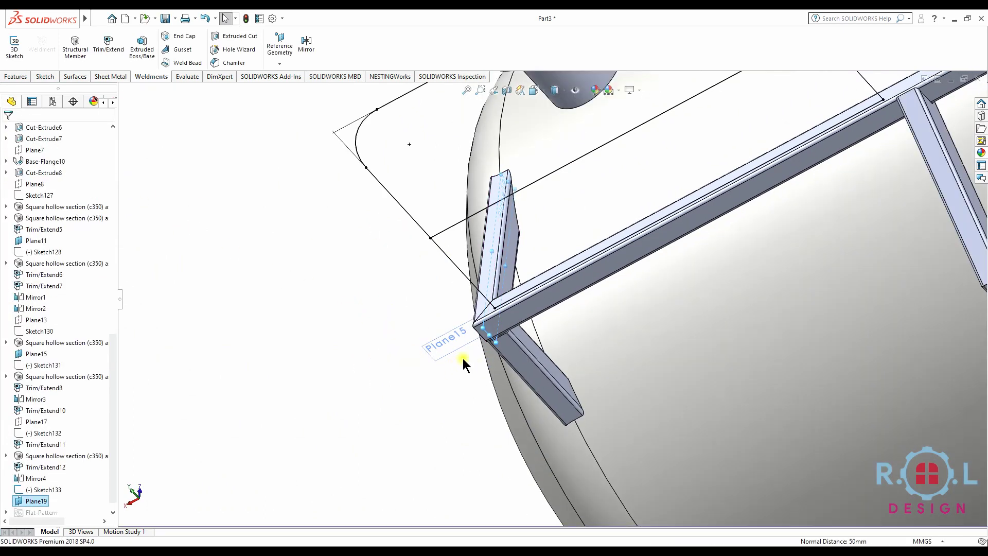
mouse_move(523, 324)
middle_down()
mouse_move(496, 313)
mouse_move(515, 293)
mouse_move(577, 275)
middle_up()
scroll(496, 314, down, 3)
scroll(577, 275, down, 5)
click(656, 229)
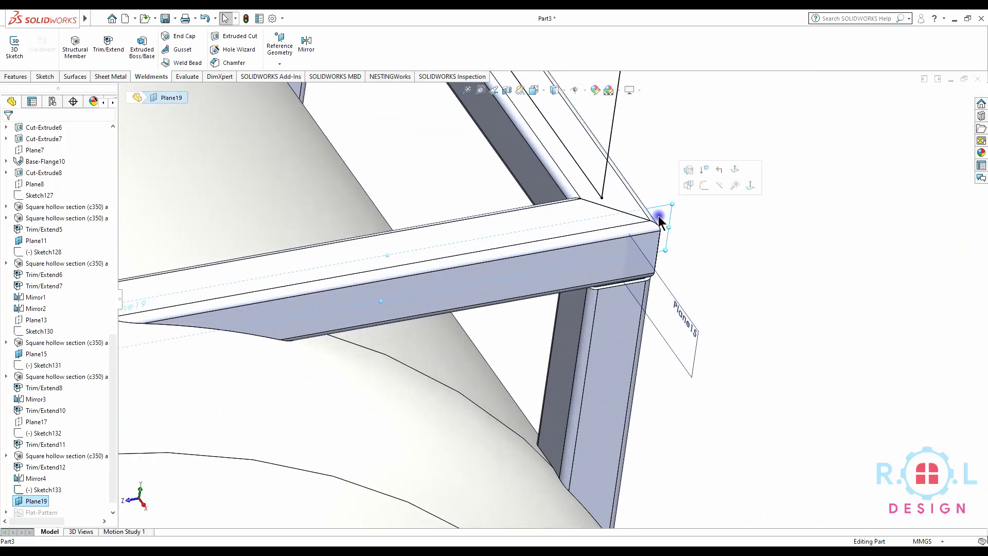
click(706, 186)
click(514, 52)
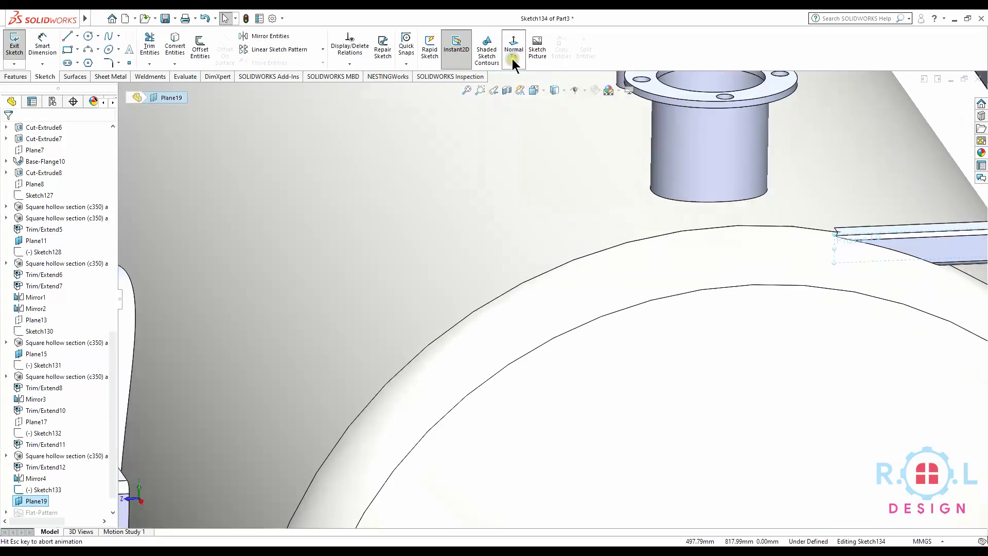
Draw a rectangle for the railing frame starting on the beam top.
scroll(620, 175, down, 5)
scroll(615, 193, down, 3)
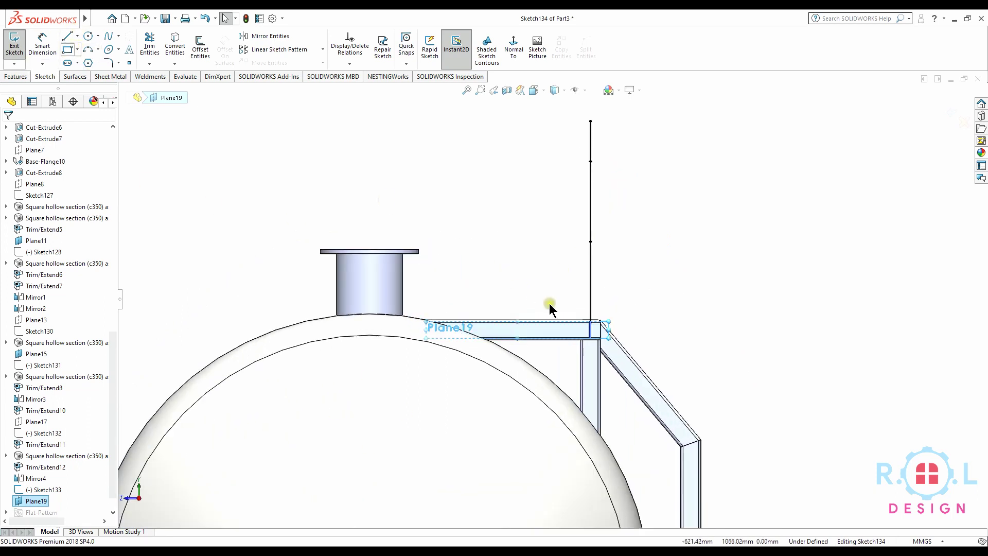
key(r)
scroll(575, 329, down, 5)
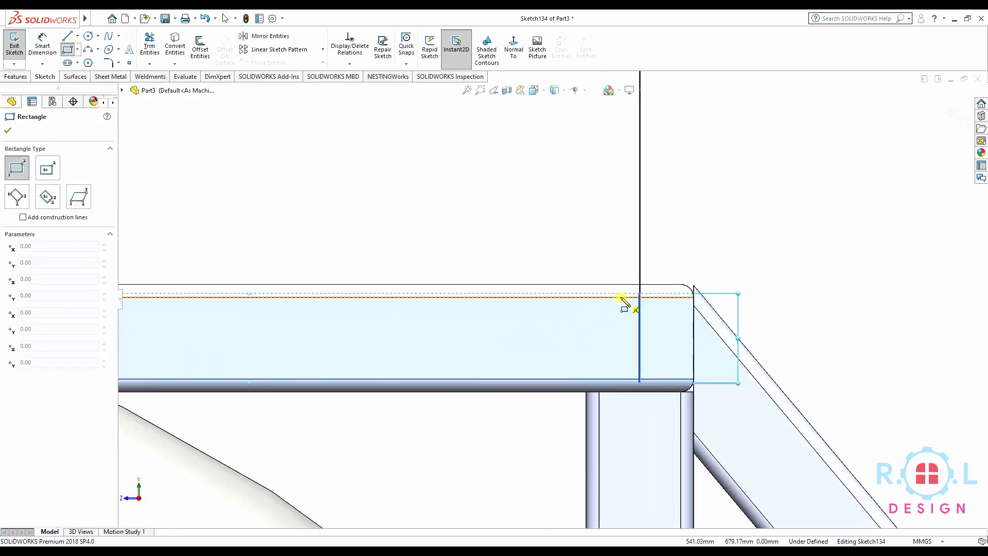
click(585, 300)
scroll(315, 183, up, 3)
scroll(315, 124, up, 2)
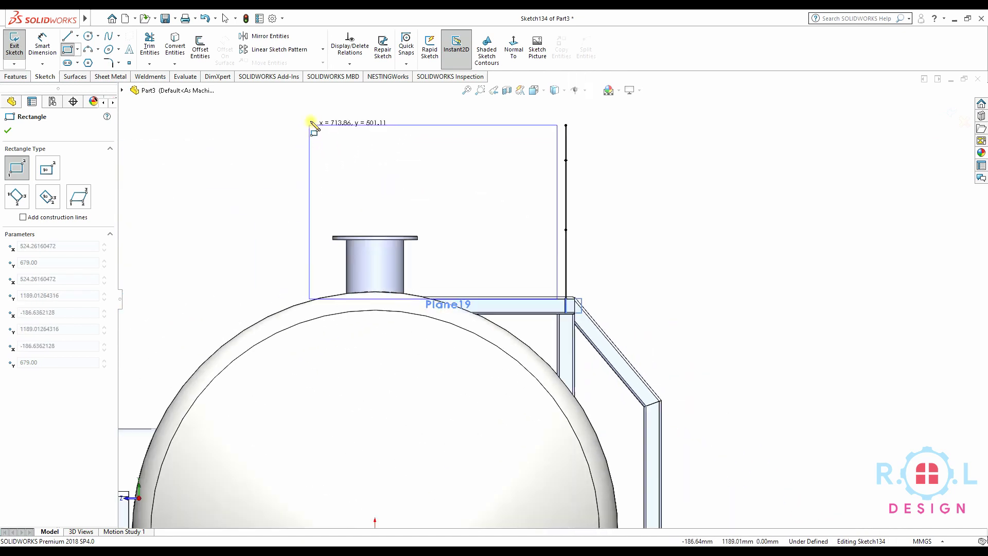
click(441, 128)
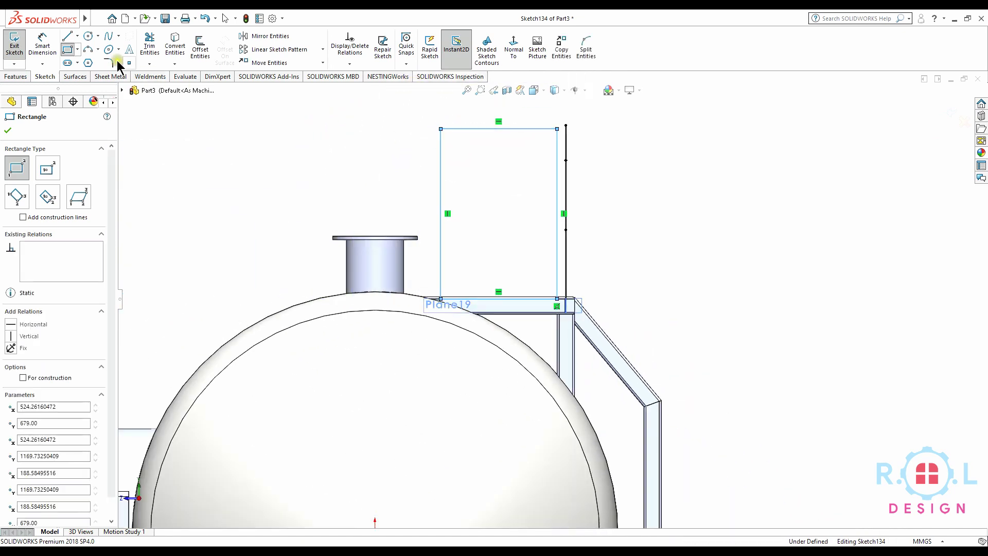
Dimension the rectangle's height to 500 mm.
click(44, 45)
click(558, 211)
click(631, 206)
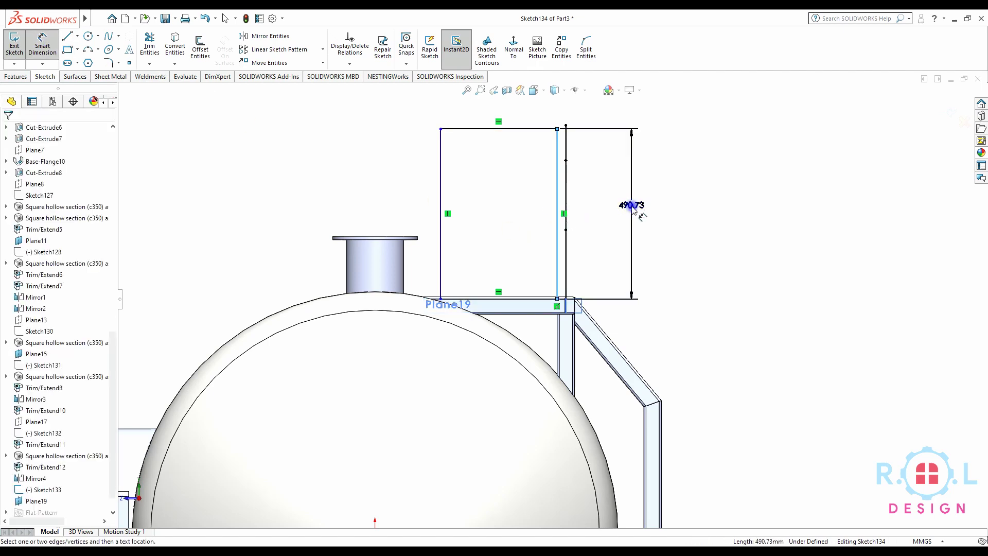
text(500)
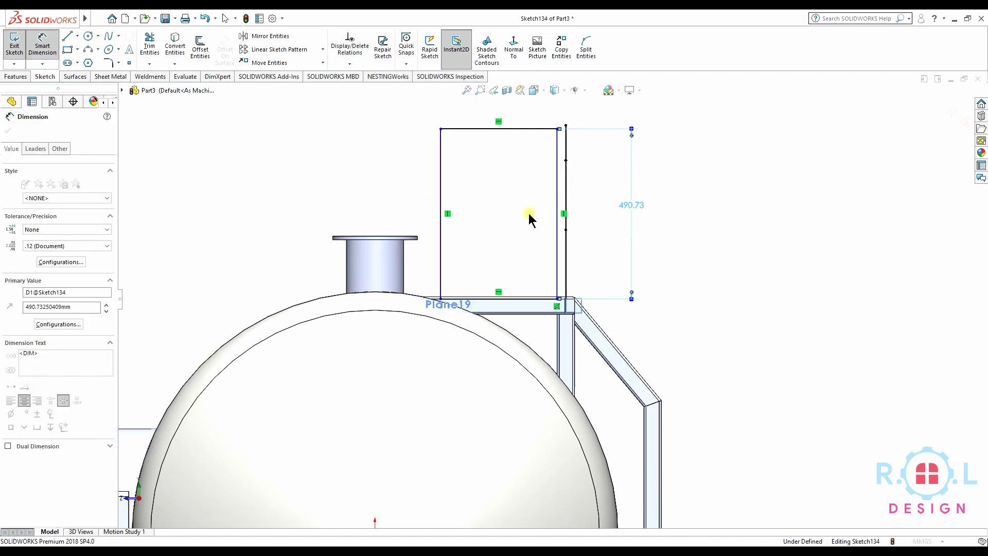
key(Return)
Draw a mid rail line between the rectangle's side-edge midpoints.
click(67, 36)
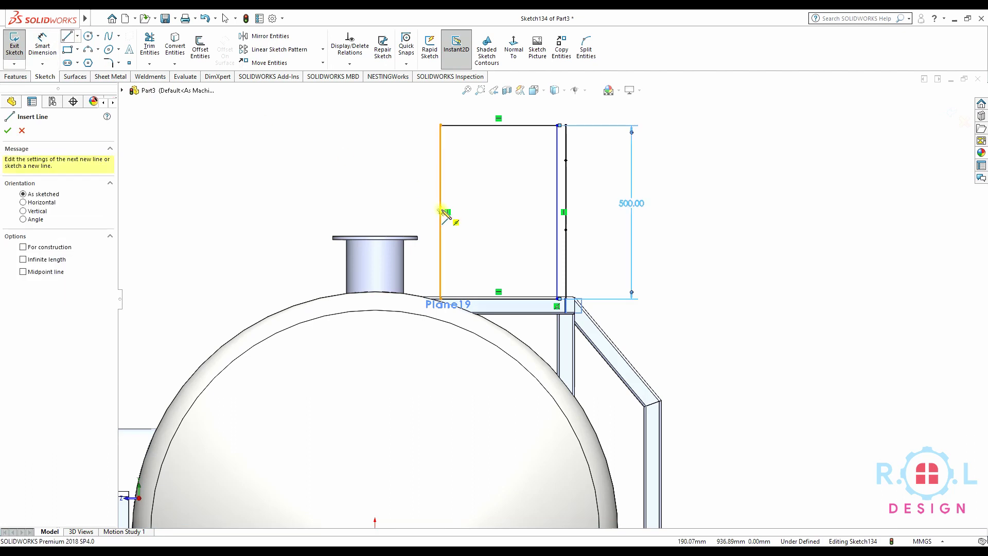
click(440, 211)
click(557, 212)
key(Escape)
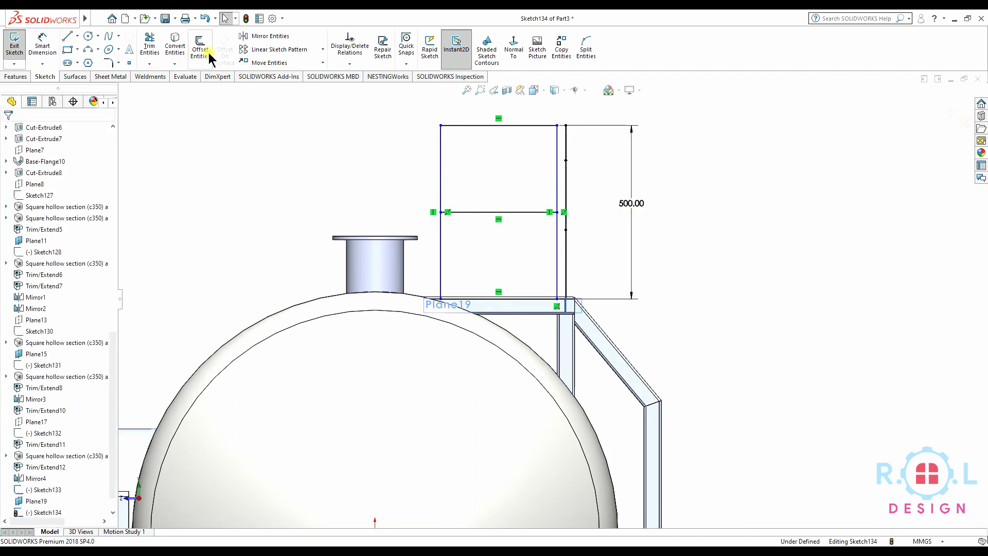
Set a 60 mm spacing between the rectangle's vertical edge and the beam end.
scroll(610, 288, down, 2)
scroll(591, 313, down, 3)
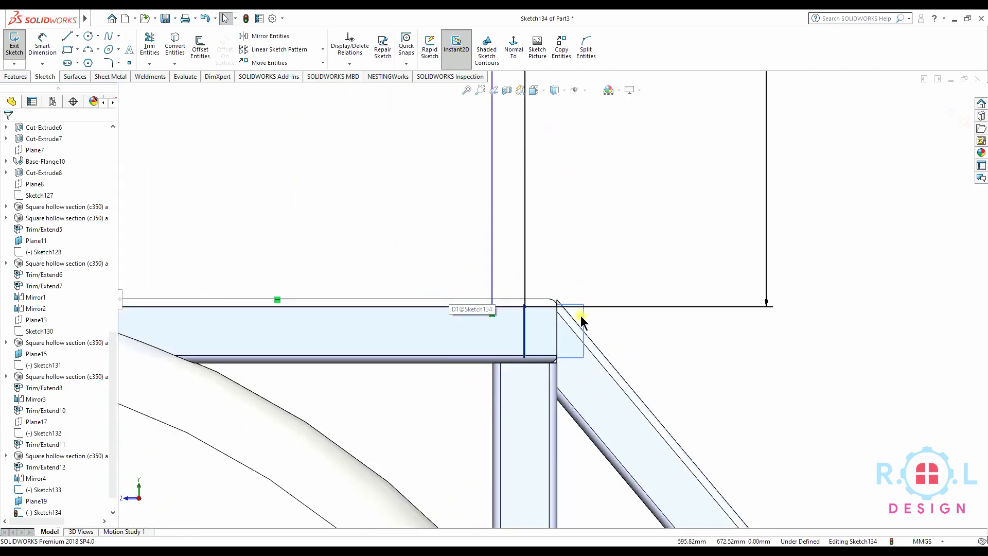
click(43, 47)
scroll(517, 319, down, 1)
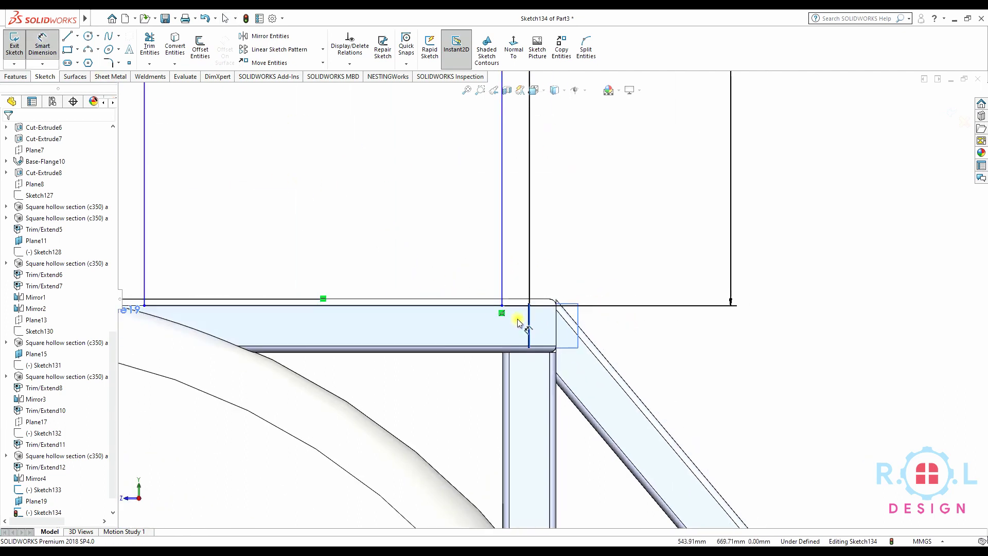
scroll(520, 316, down, 2)
click(490, 260)
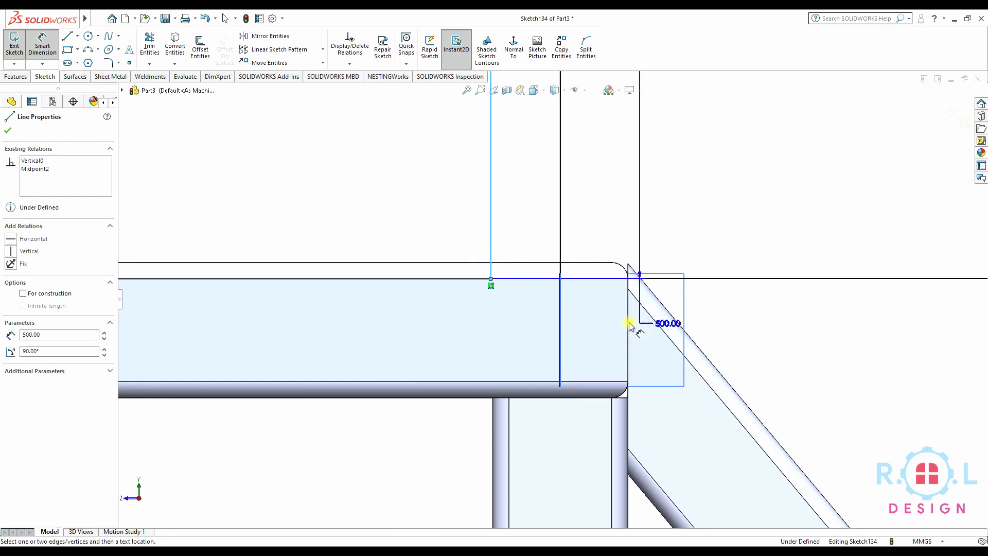
click(628, 322)
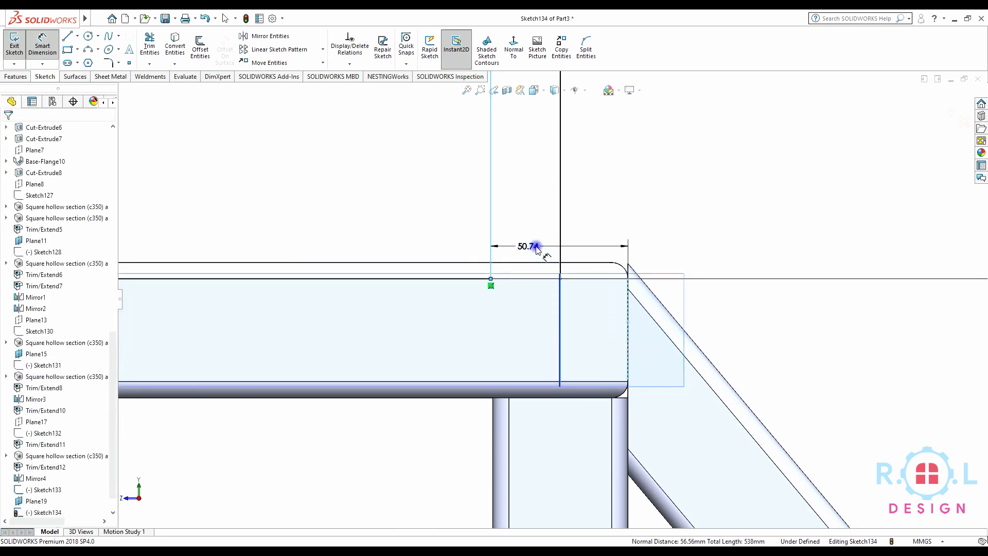
click(546, 255)
text(60)
key(Return)
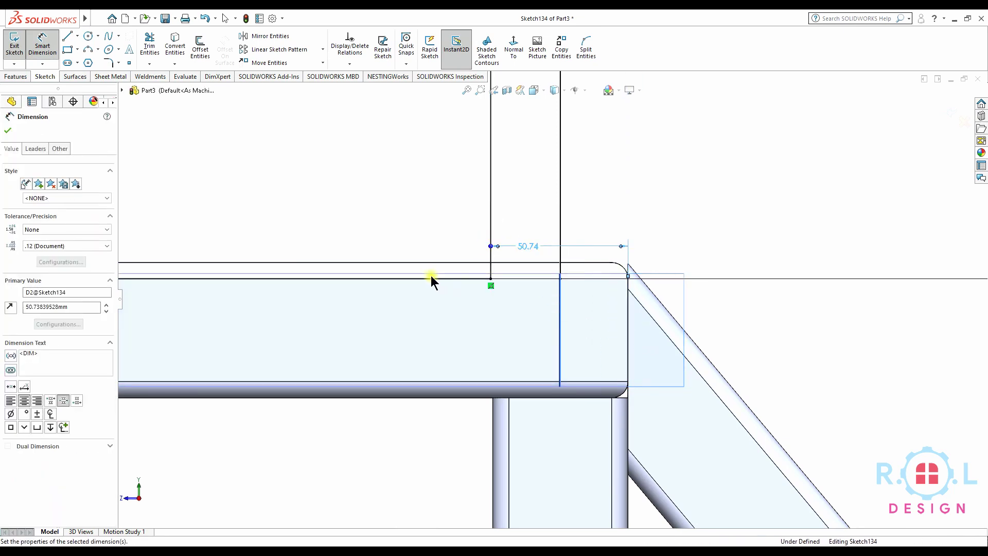
Dimension the rectangle's top width to 330 mm.
scroll(408, 289, up, 3)
scroll(348, 295, up, 3)
mouse_move(474, 309)
middle_down()
mouse_move(479, 326)
mouse_move(514, 188)
middle_up()
click(499, 120)
scroll(504, 122, down, 2)
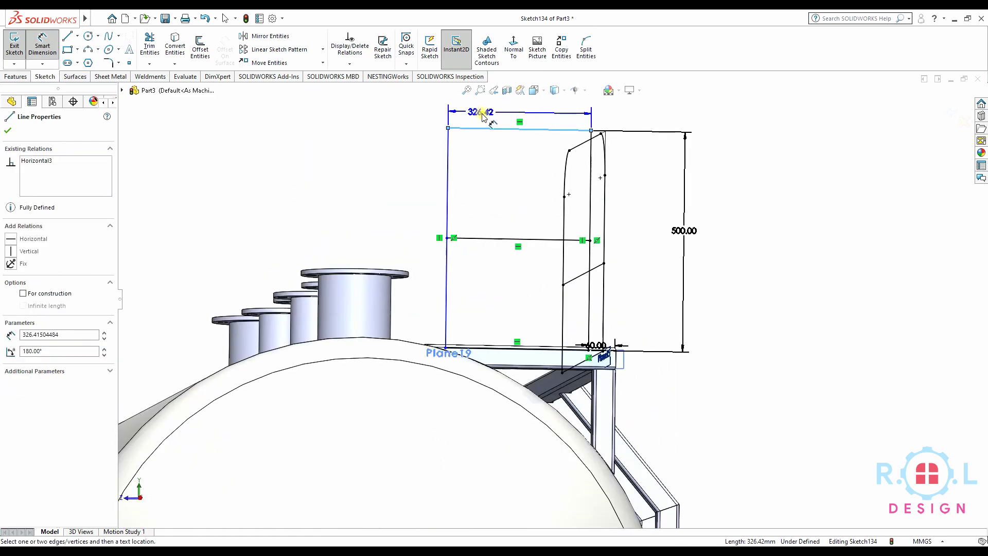
scroll(510, 122, down, 2)
click(511, 122)
text(330)
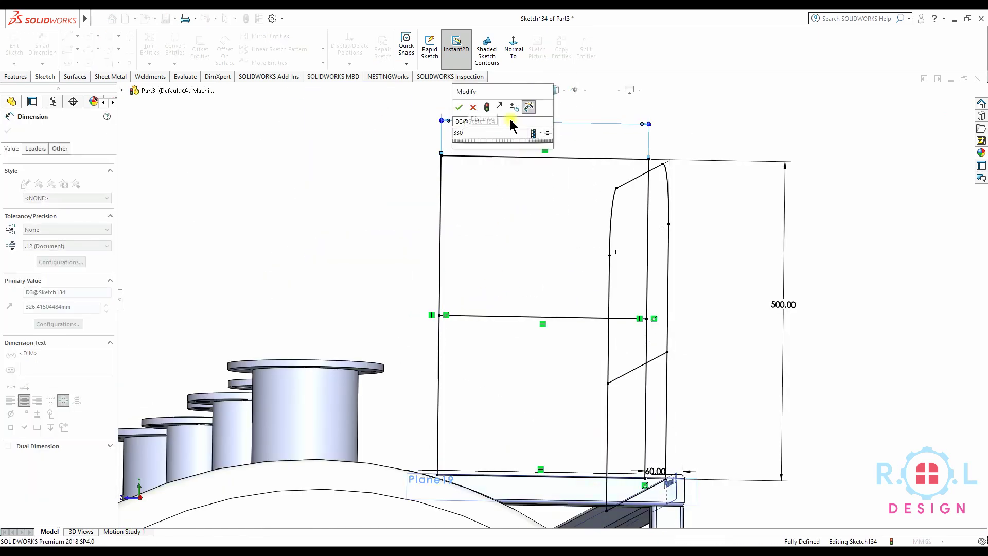
key(Return)
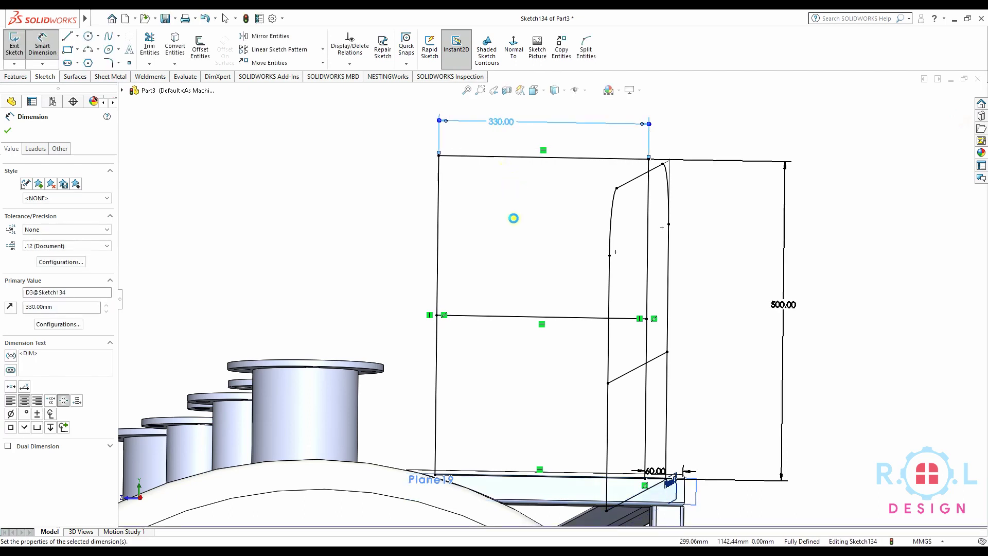
Round both top corners with R100 sketch fillets, accepting the relation warnings, and exit the sketch.
scroll(513, 219, up, 1)
click(107, 63)
click(632, 182)
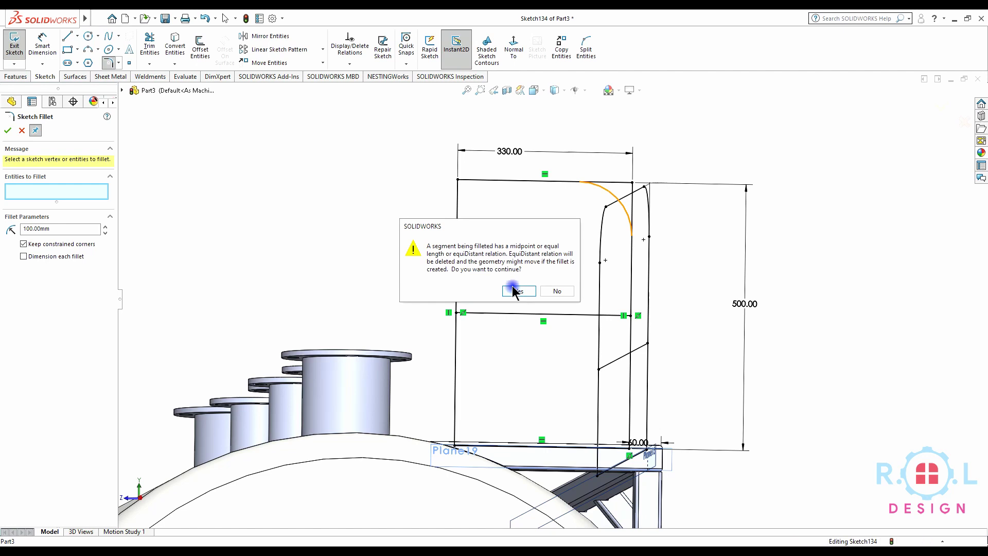
click(513, 291)
click(457, 180)
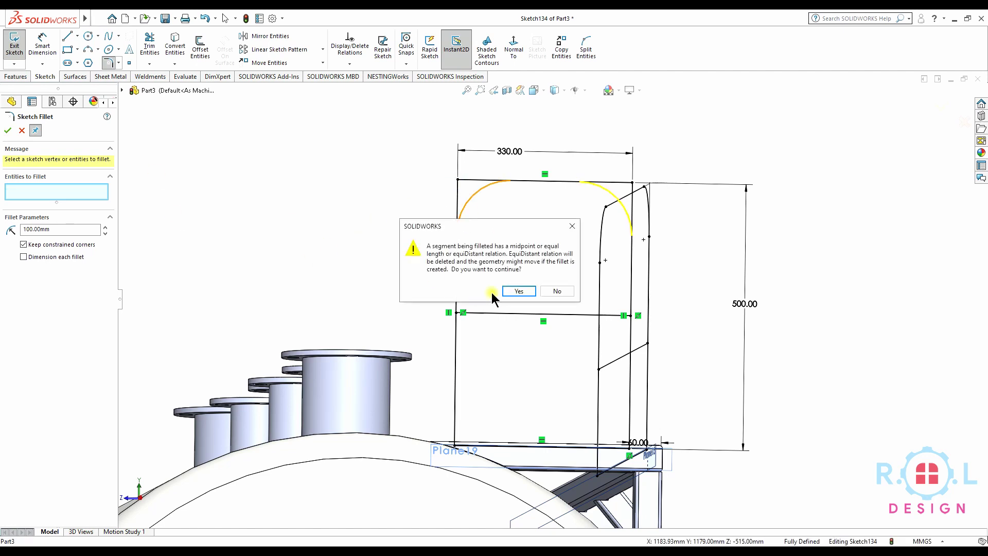
click(519, 291)
click(8, 131)
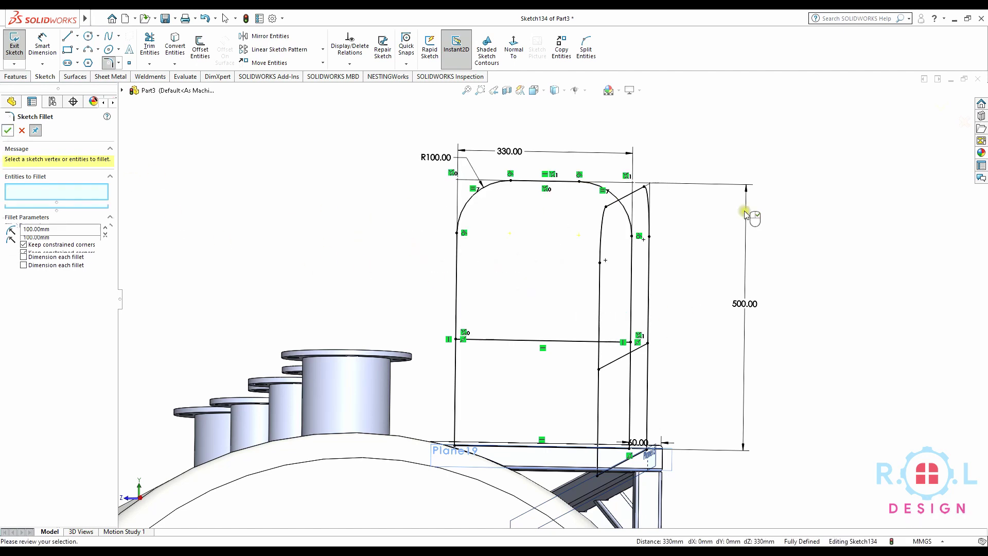
click(943, 105)
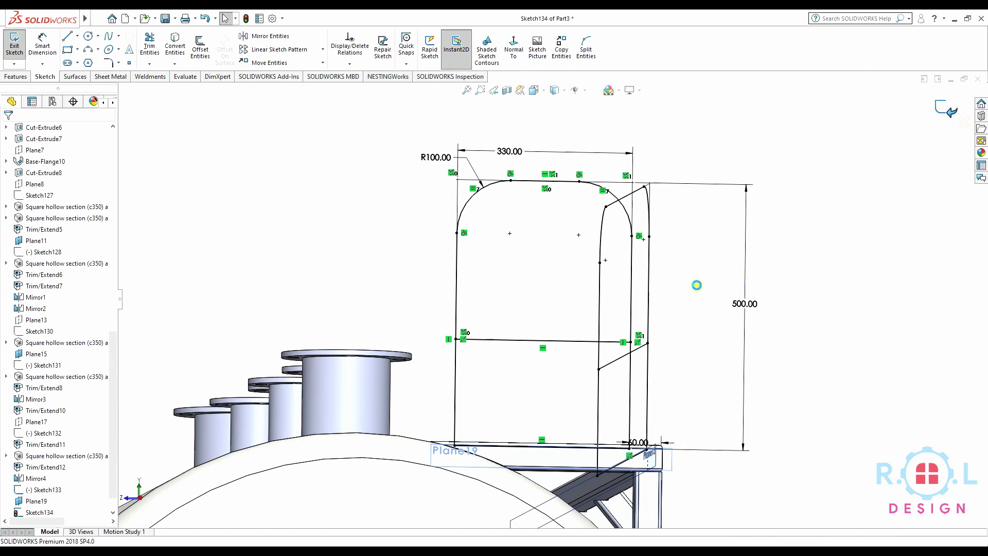
key(ctrl+b)
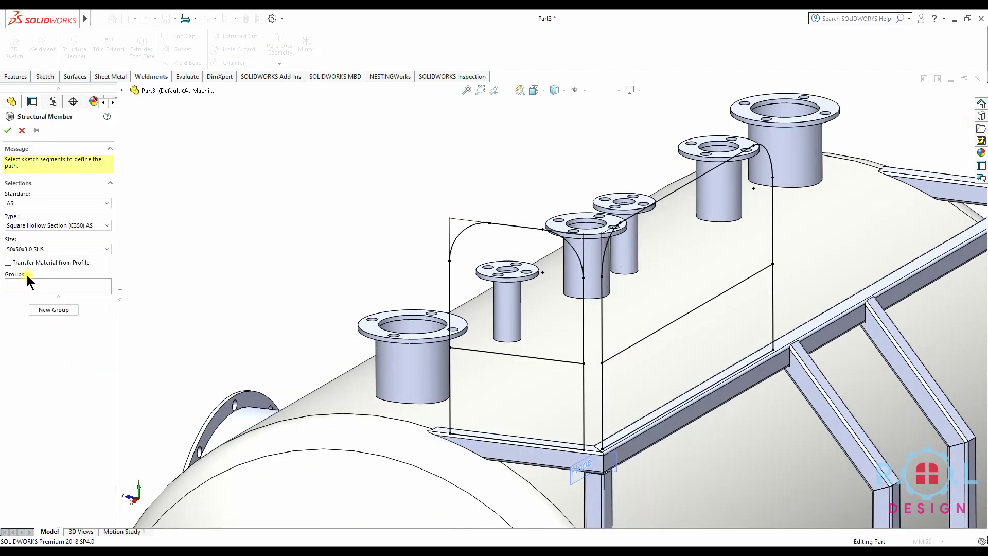
Build a 21.3x3.6 CHS tube along the short hoop's uprights, corner arcs and top line.
click(50, 226)
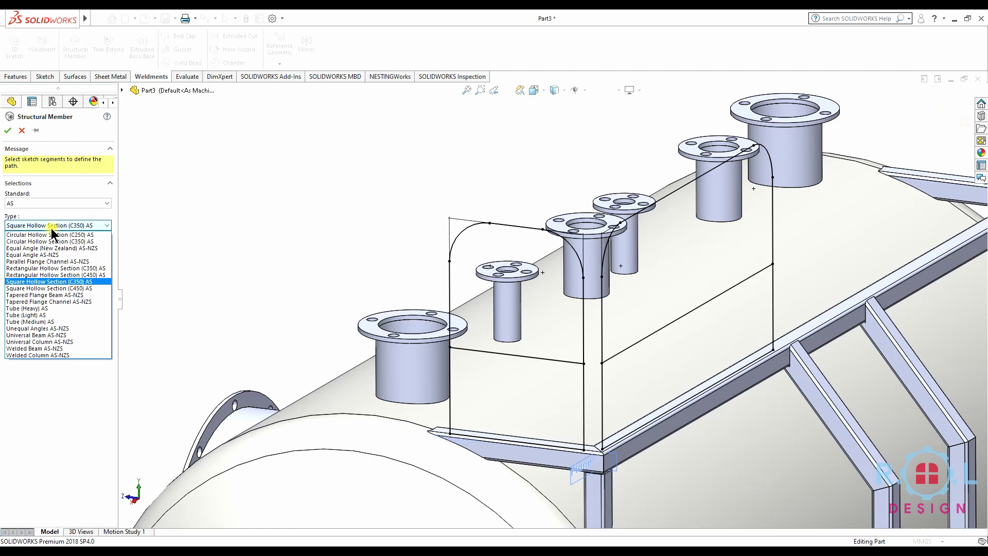
click(54, 242)
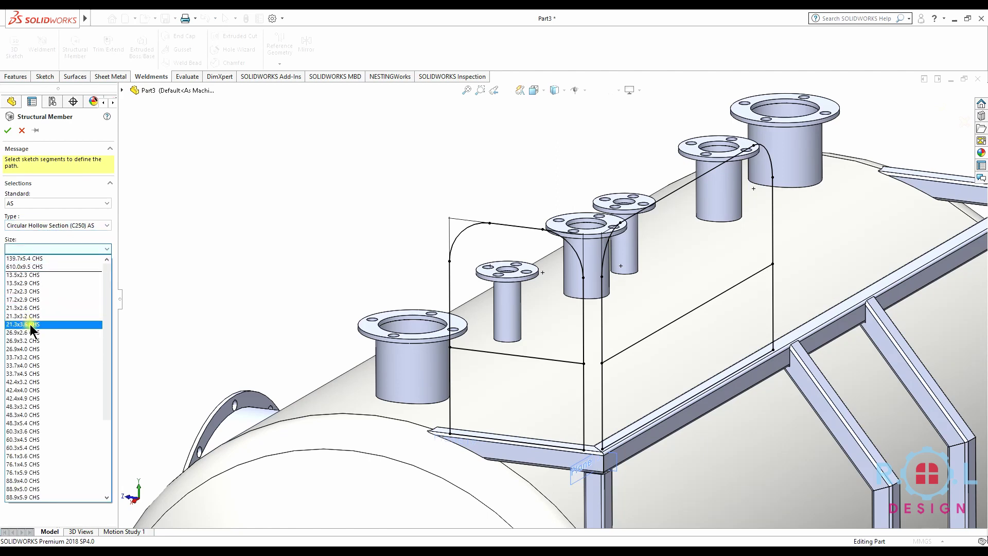
click(30, 324)
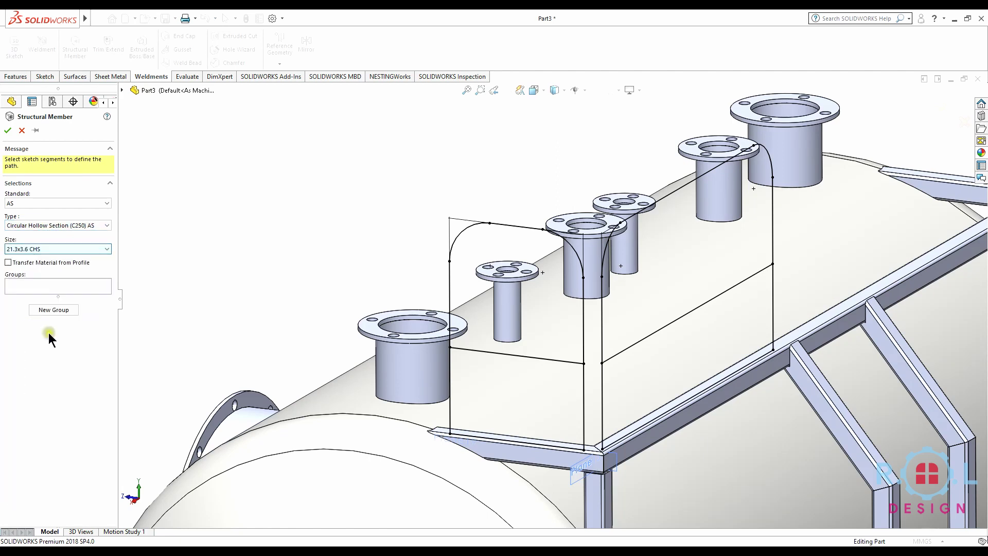
click(449, 415)
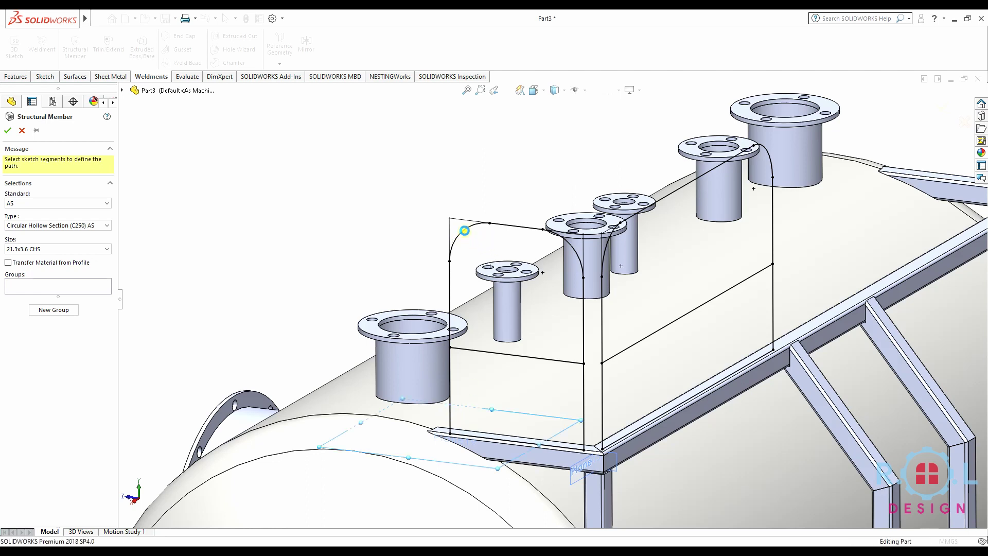
click(464, 232)
click(495, 224)
click(564, 241)
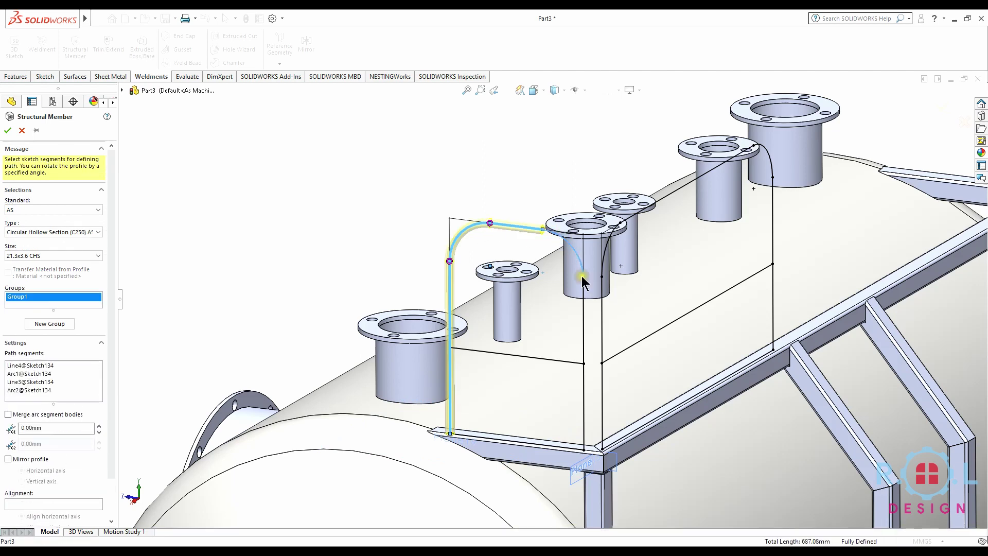
click(583, 371)
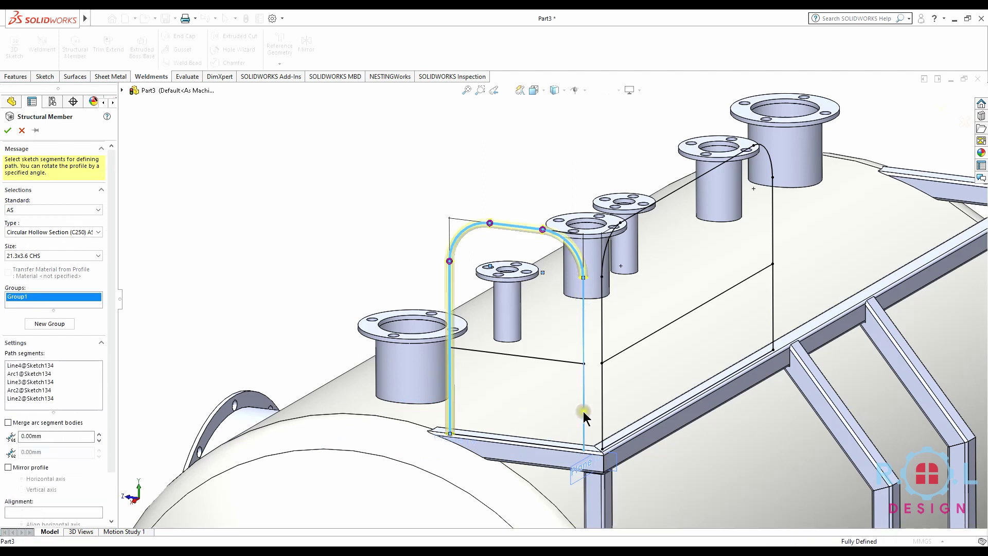
click(8, 131)
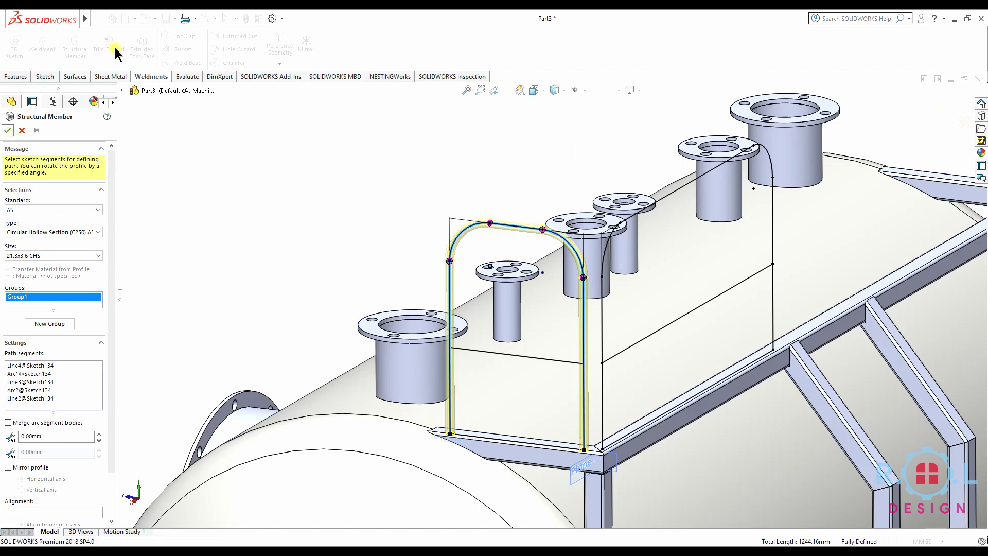
Build the same tube along the long railing path, then pick the hoop crossbar line for another member.
click(75, 47)
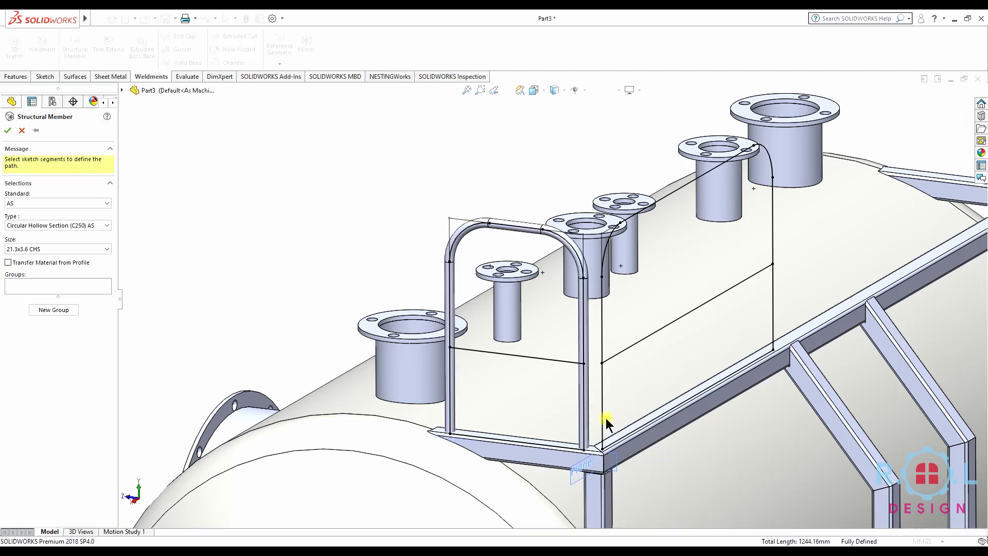
click(605, 253)
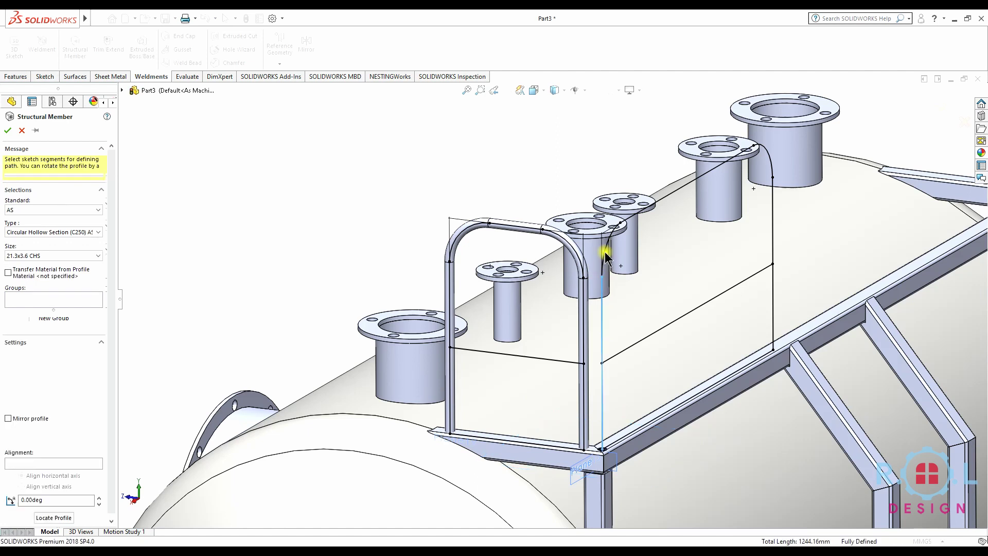
click(613, 246)
click(634, 212)
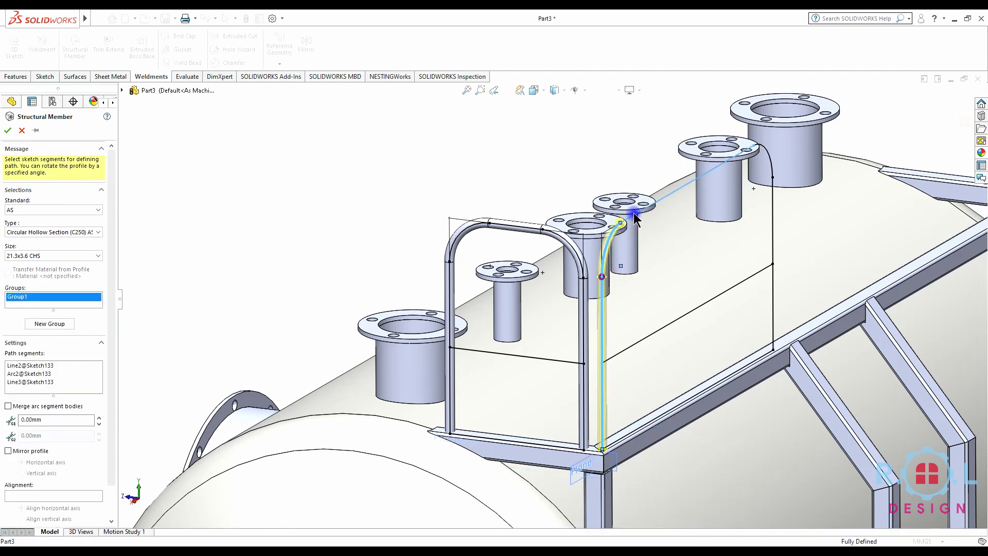
click(766, 149)
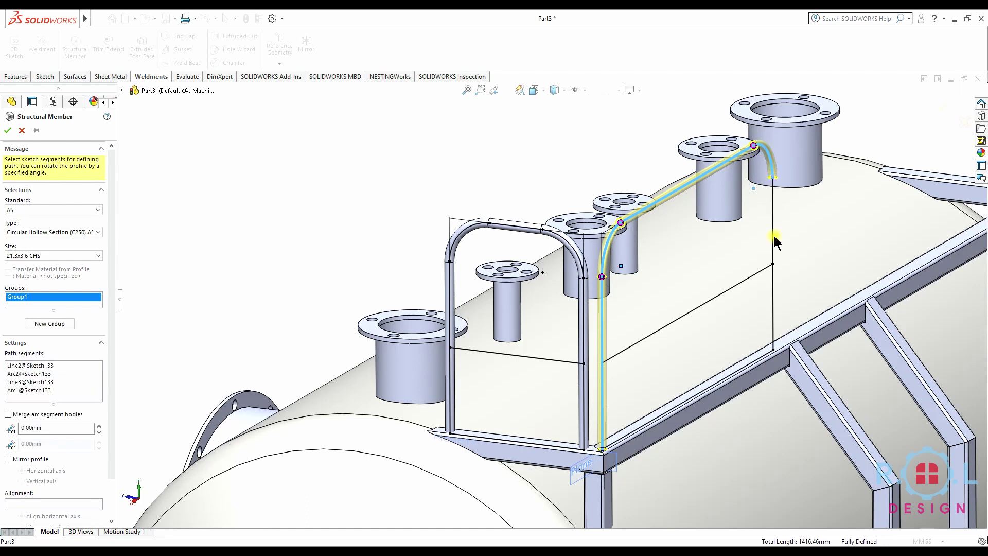
click(772, 280)
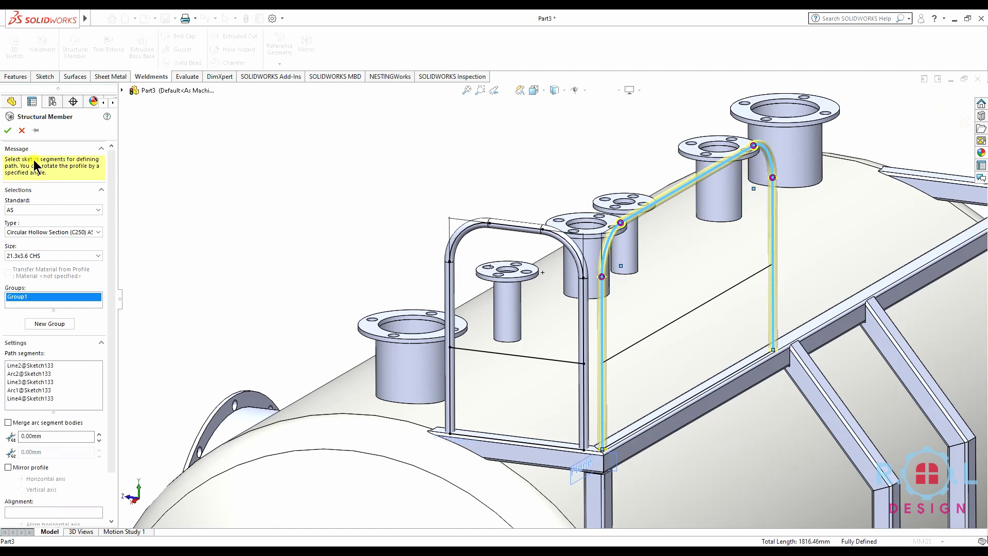
click(8, 130)
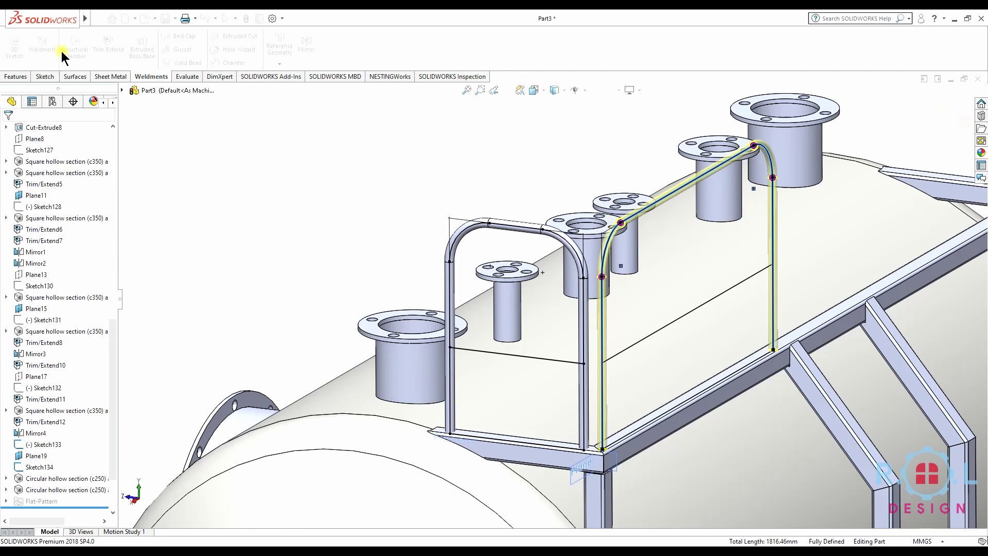
click(76, 43)
click(504, 354)
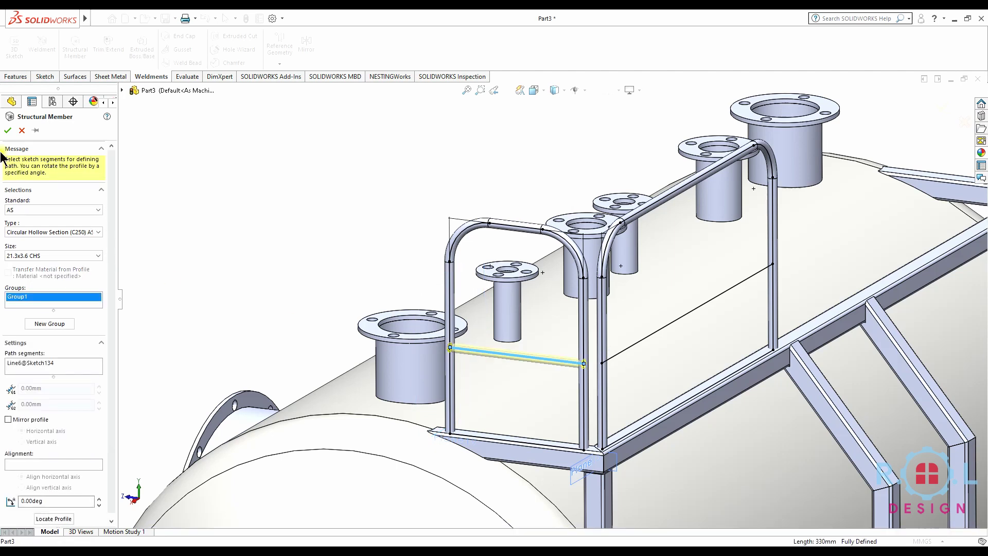
Make tubes of the 330 mm and 902.3 mm mid rails, then pick the short crossbar to trim.
click(7, 130)
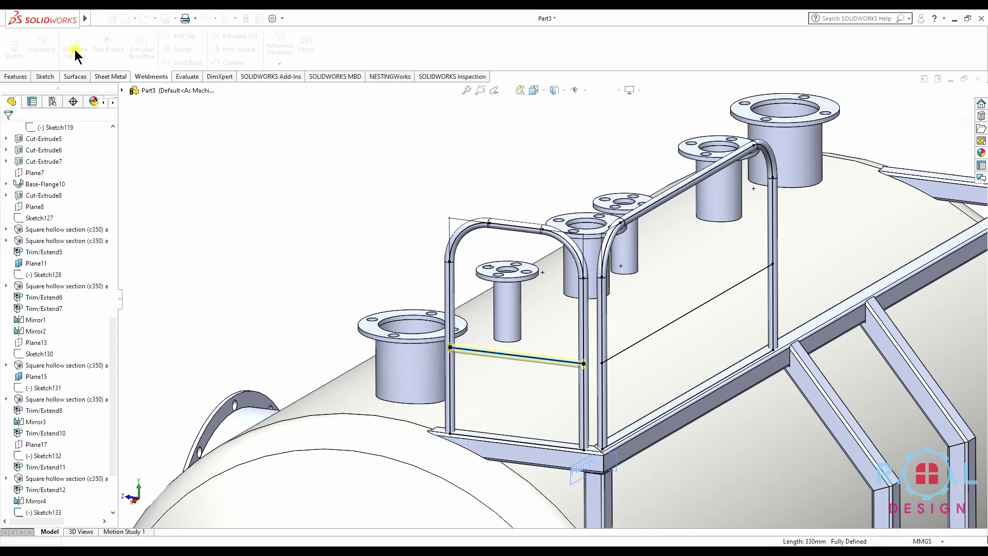
click(75, 51)
click(620, 357)
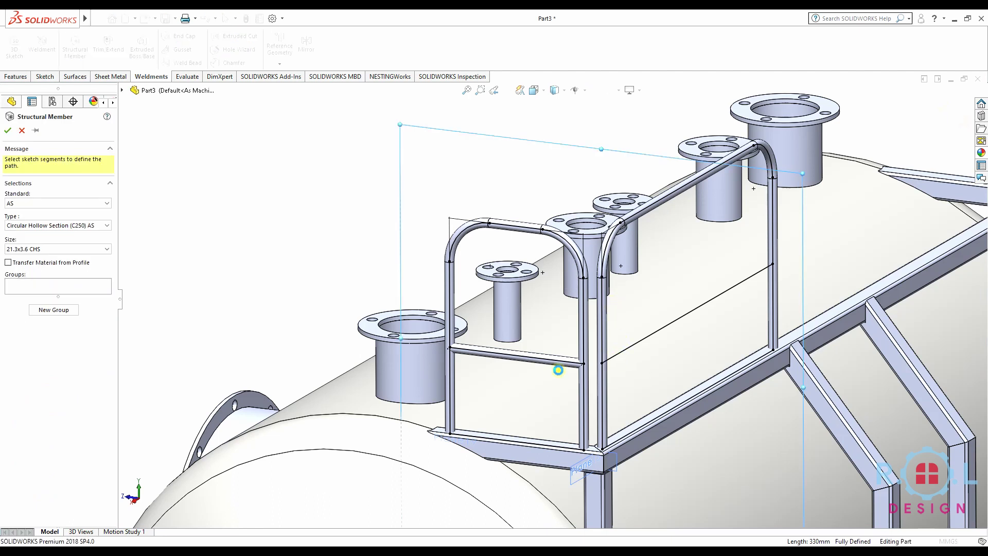
click(8, 131)
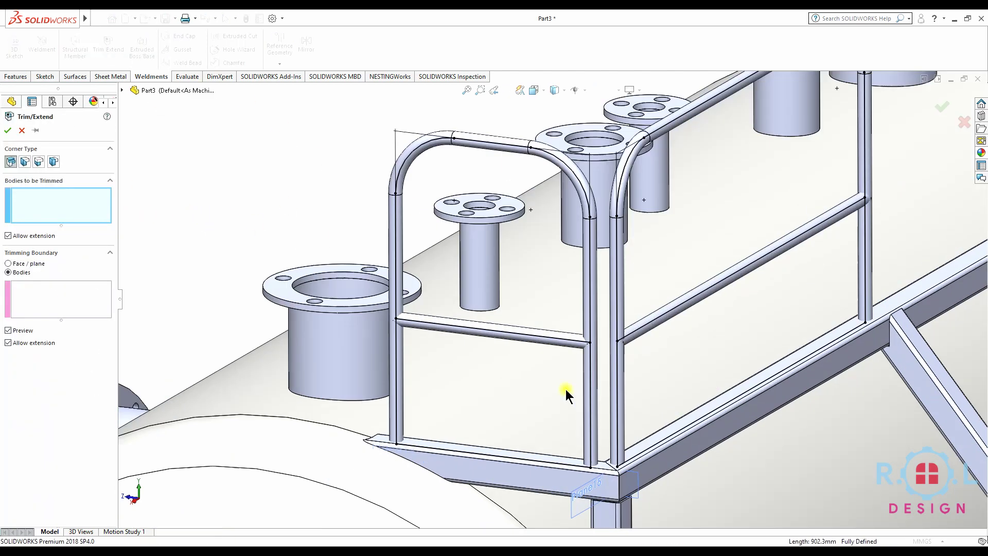
scroll(566, 389, down, 5)
click(576, 294)
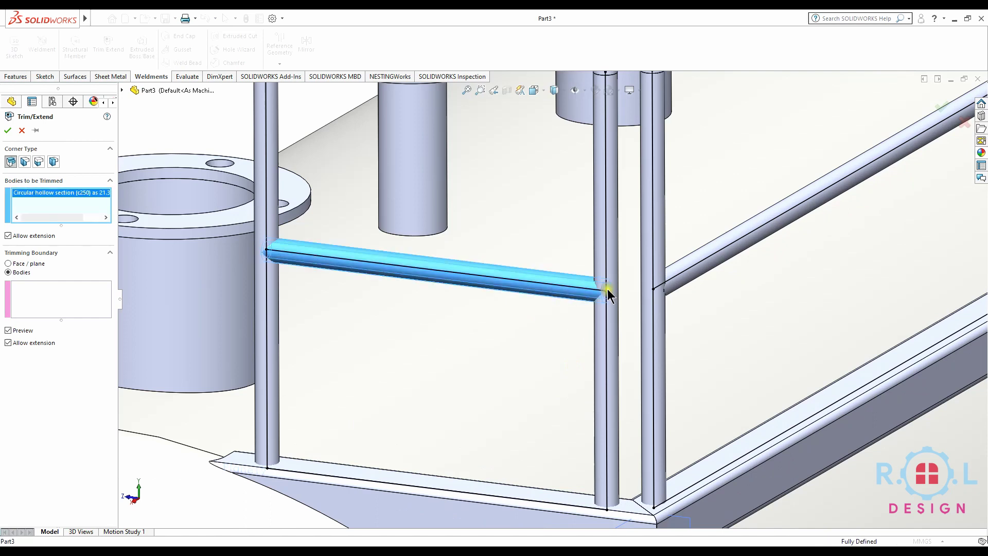
Trim both crossbars against the four railing uprights.
click(686, 280)
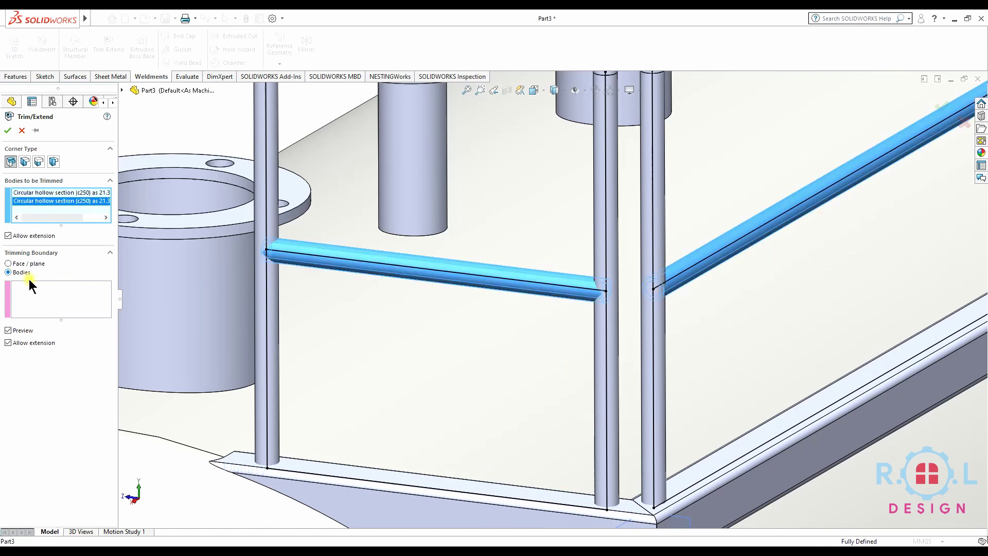
click(277, 320)
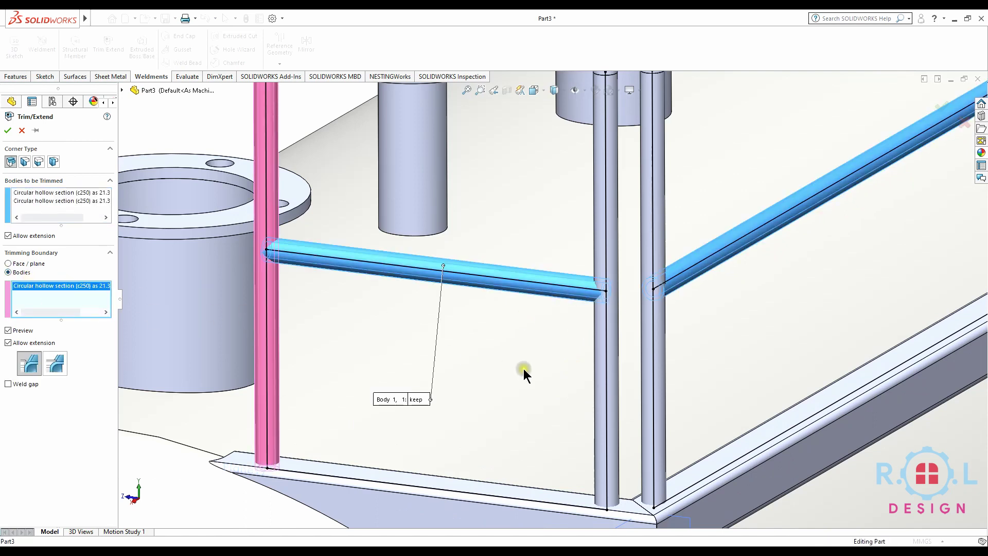
click(610, 365)
click(653, 366)
key(z)
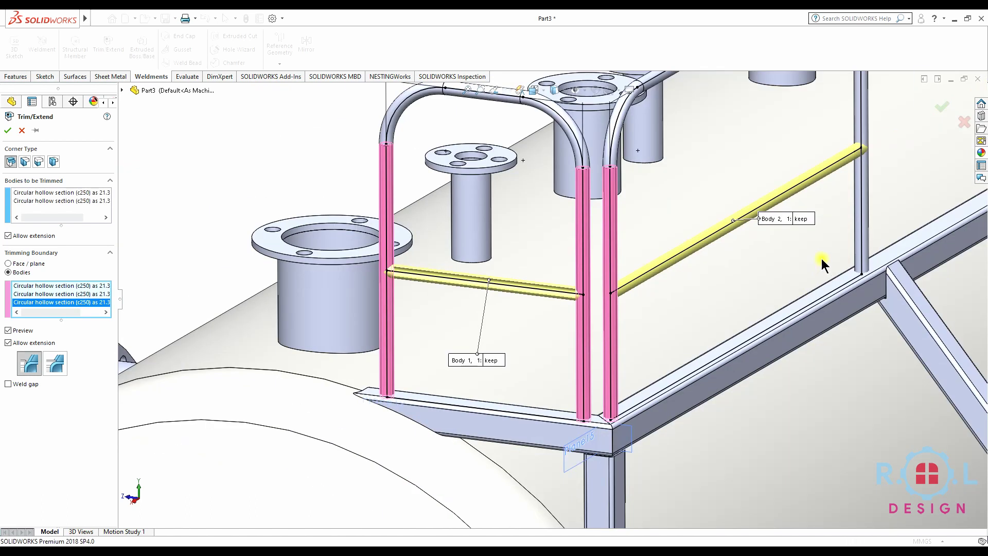
click(862, 215)
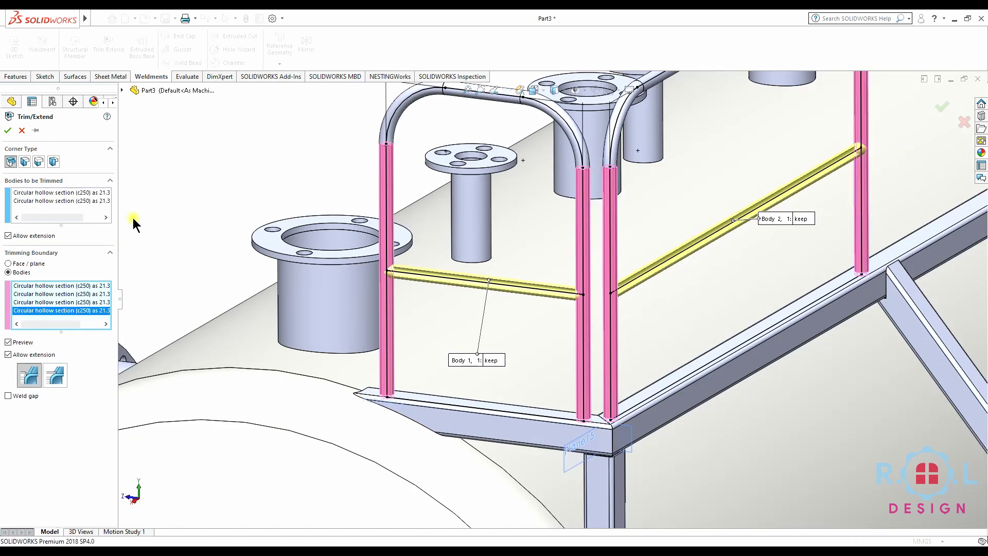
click(8, 132)
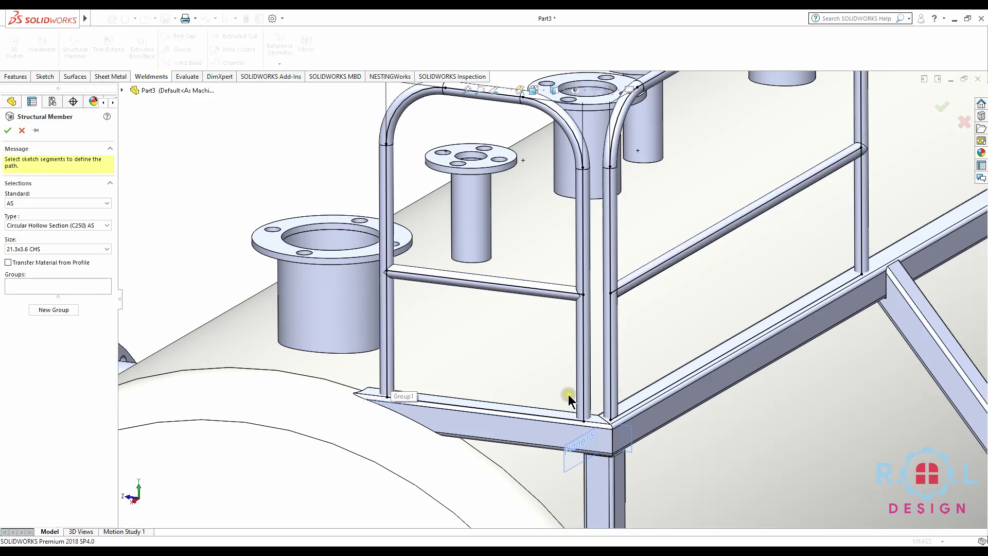
Trim the vertical railing posts against the front and side beams of the walkway frame.
click(22, 131)
click(108, 60)
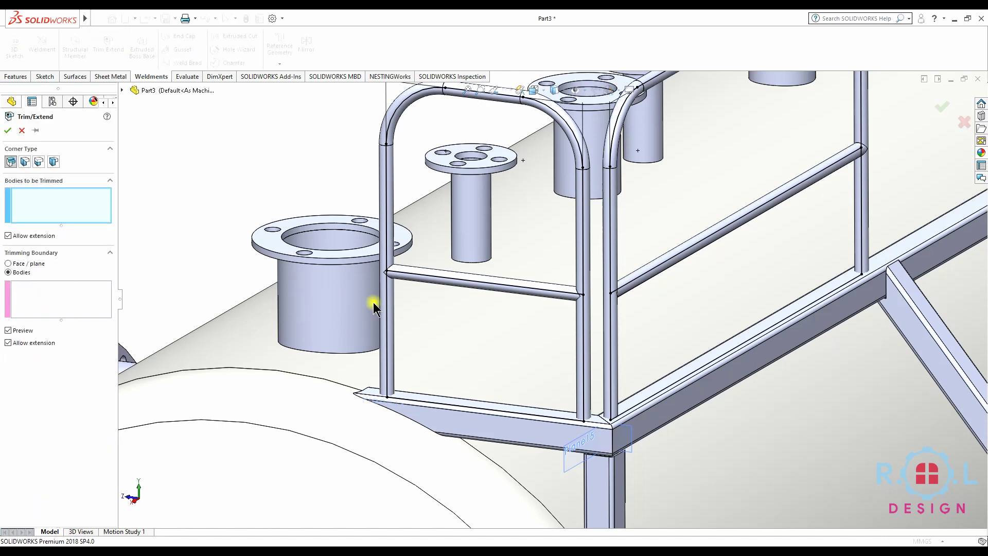
click(389, 322)
click(585, 386)
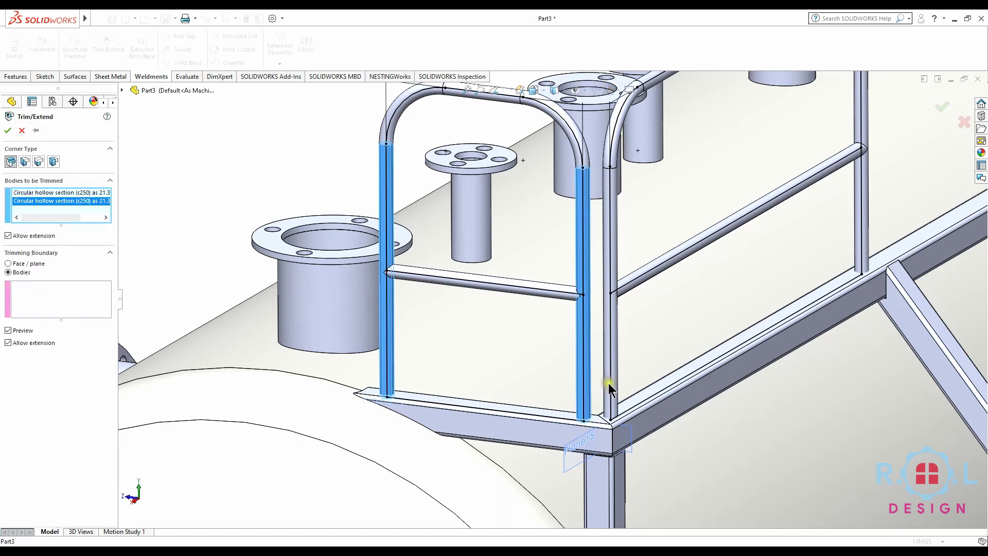
click(866, 257)
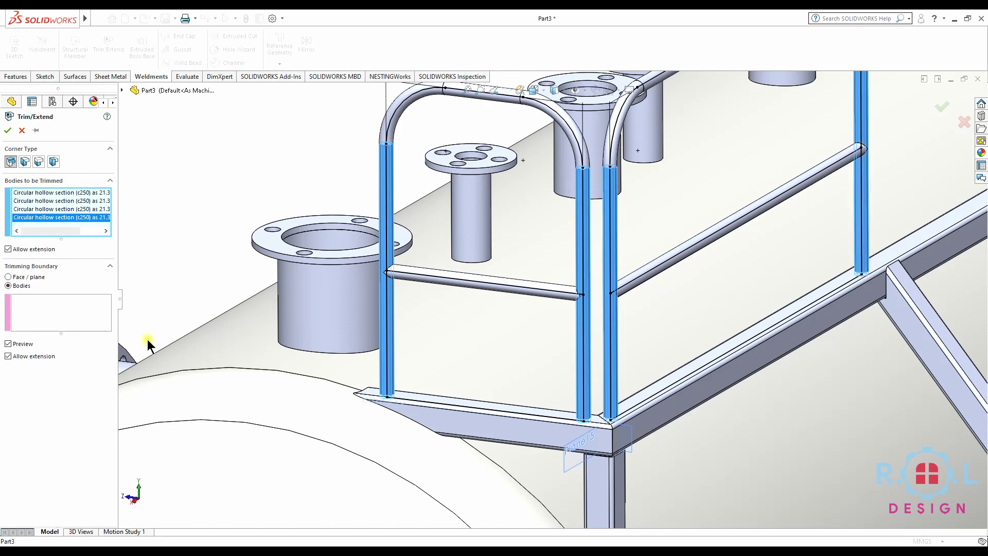
click(46, 315)
click(530, 436)
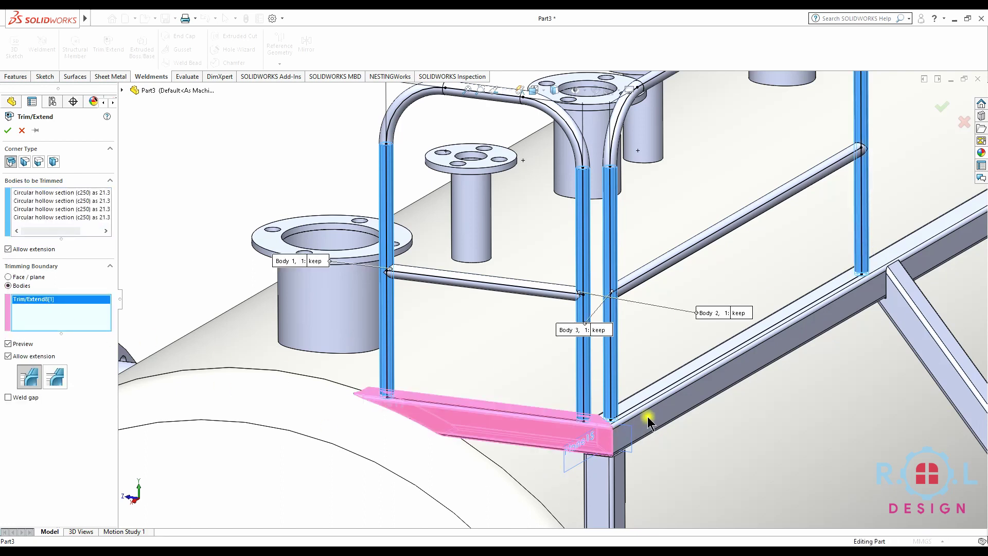
click(650, 414)
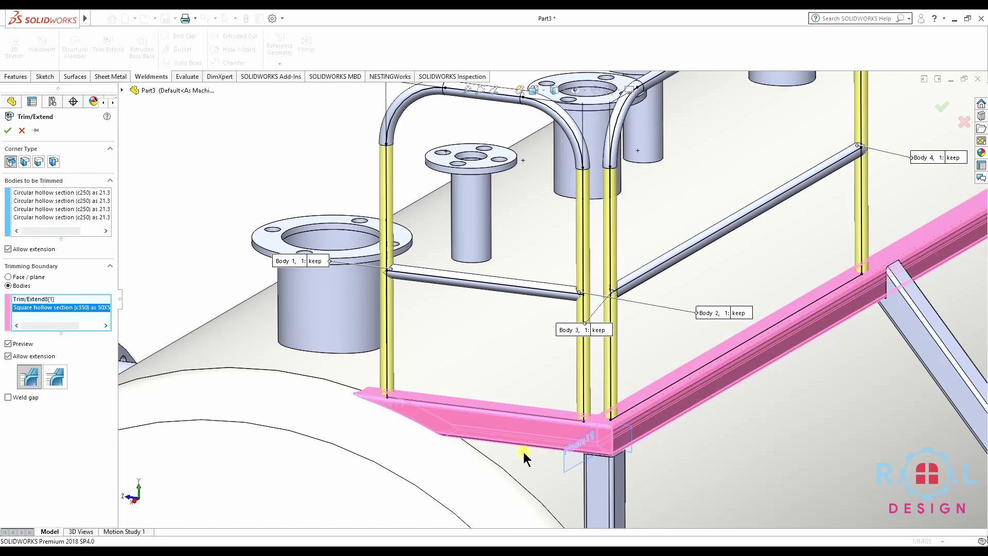
click(7, 130)
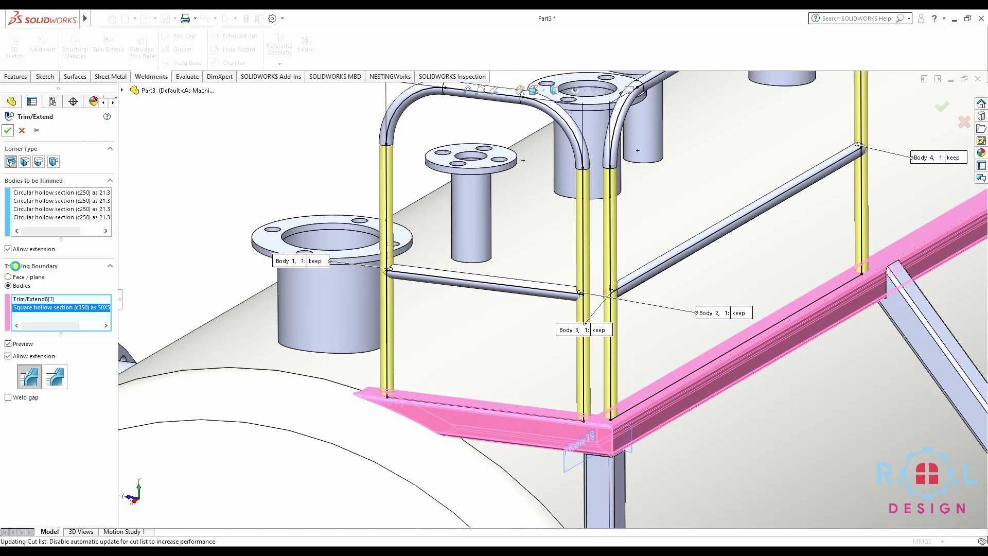
Start a body mirror about the Right Plane and add the hoop railing's posts and bends.
scroll(707, 290, up, 5)
middle_drag(659, 307, 571, 298)
scroll(571, 298, up, 3)
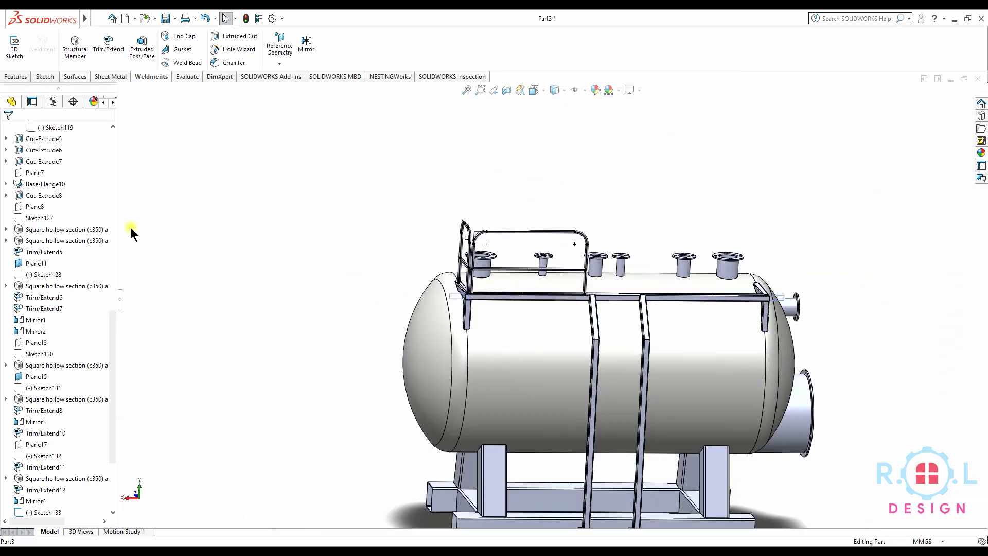
scroll(24, 207, up, 10)
scroll(28, 203, up, 10)
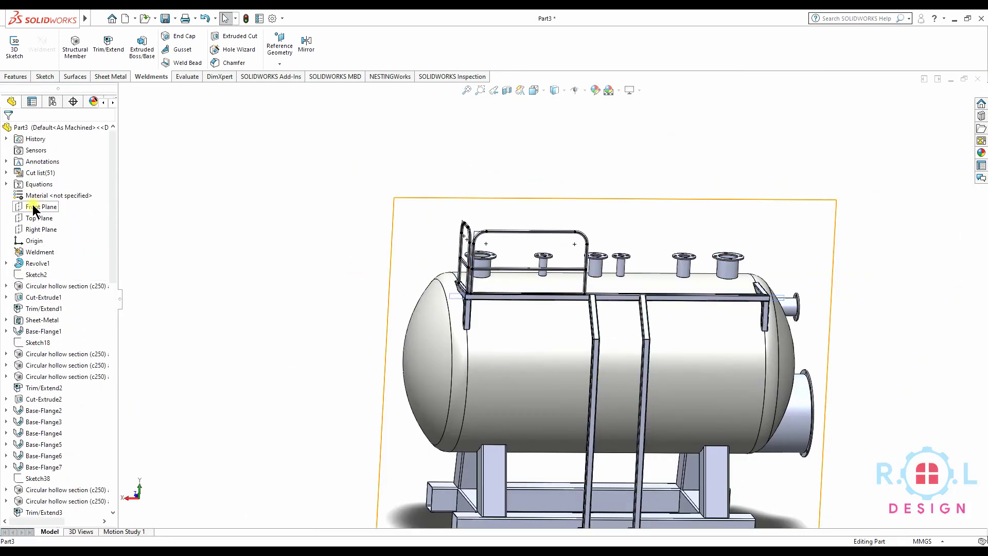
click(36, 229)
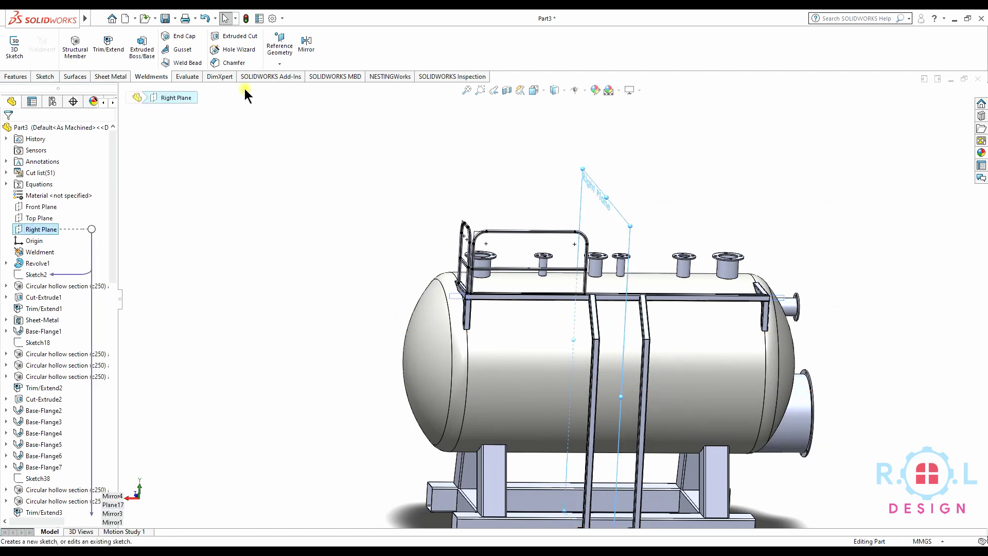
click(306, 44)
scroll(502, 275, down, 5)
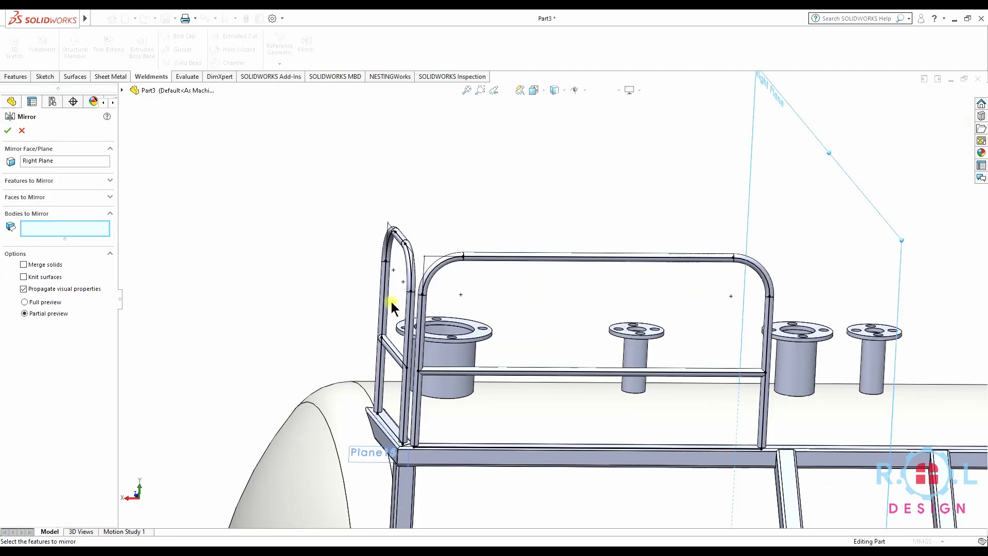
click(386, 332)
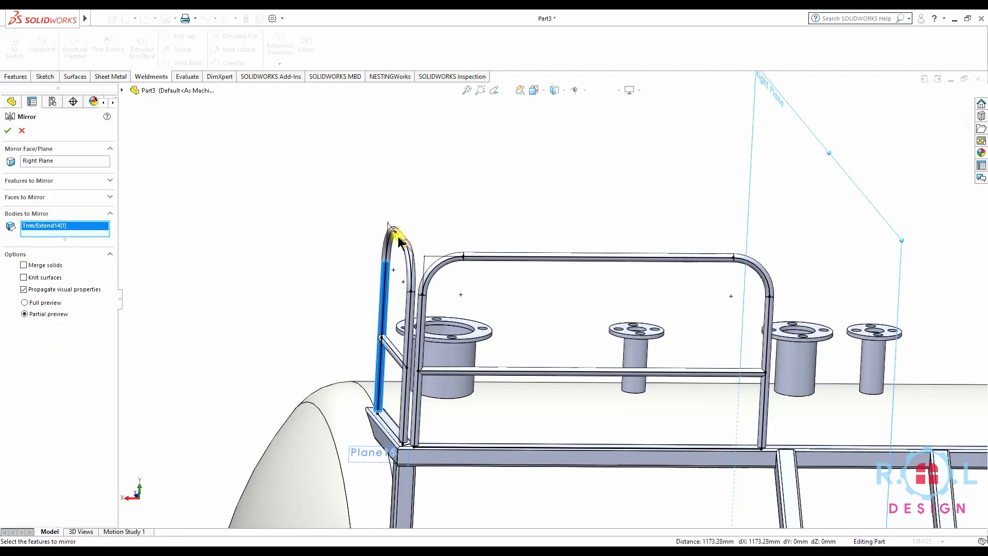
click(399, 239)
scroll(380, 236, down, 5)
click(481, 244)
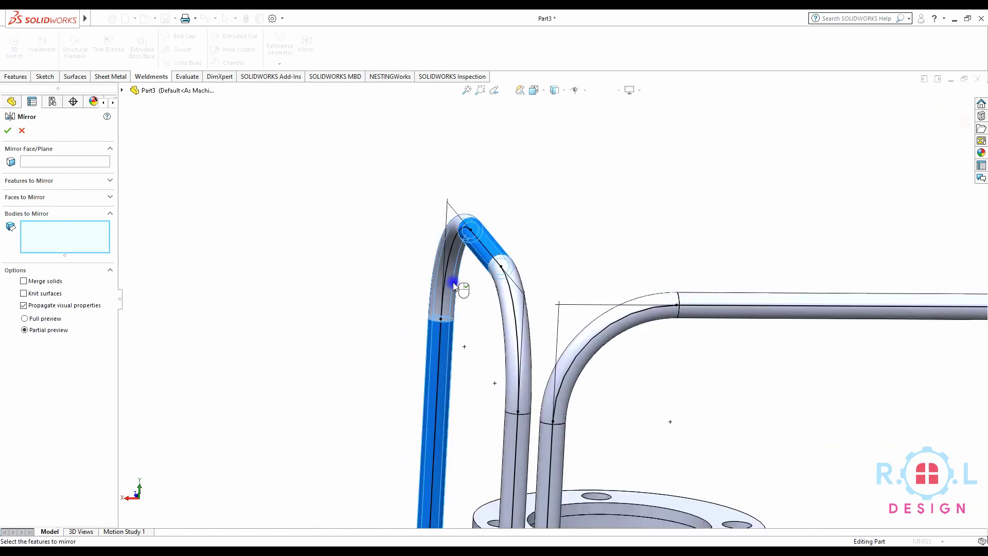
click(502, 323)
Add the remaining legs and the long railing's rails and bends, then accept the mirror.
click(514, 453)
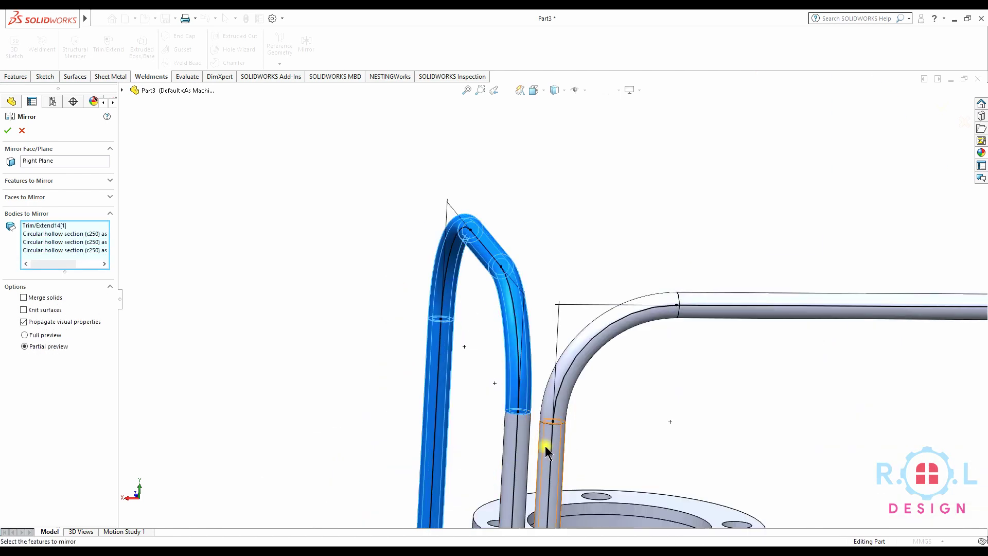
click(525, 443)
click(555, 422)
click(565, 370)
scroll(668, 391, up, 5)
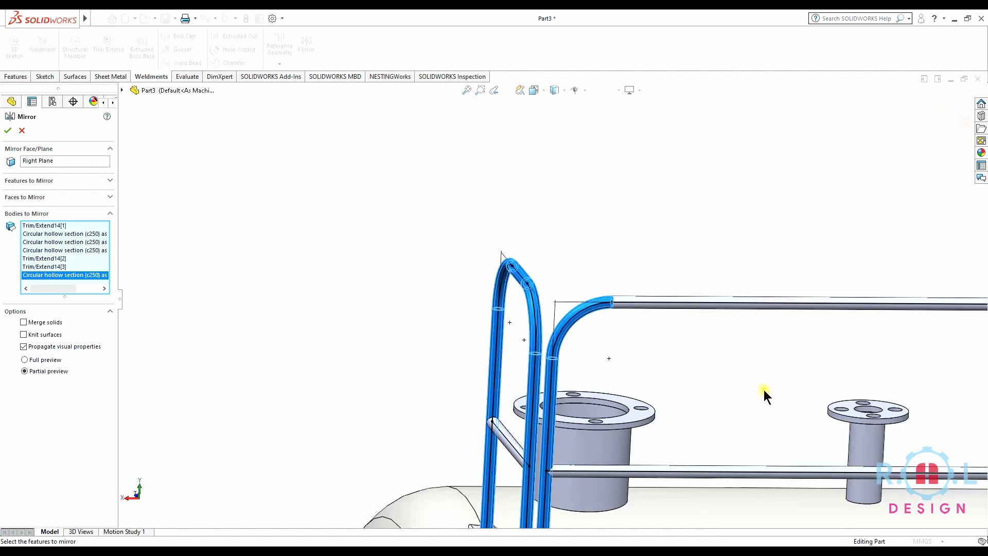
scroll(769, 386, up, 3)
scroll(773, 384, down, 2)
click(772, 367)
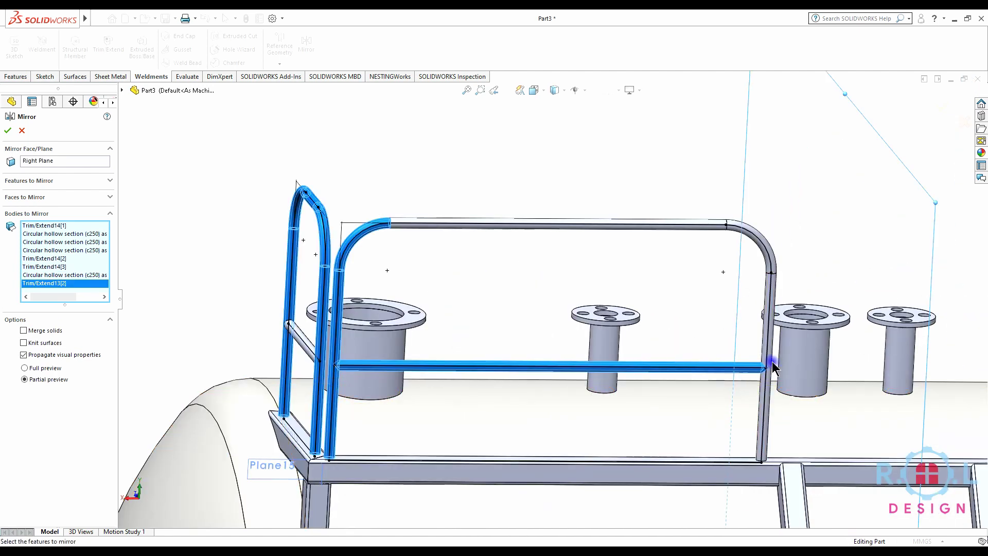
click(766, 355)
click(761, 252)
click(697, 230)
scroll(728, 302, up, 5)
scroll(798, 345, down, 2)
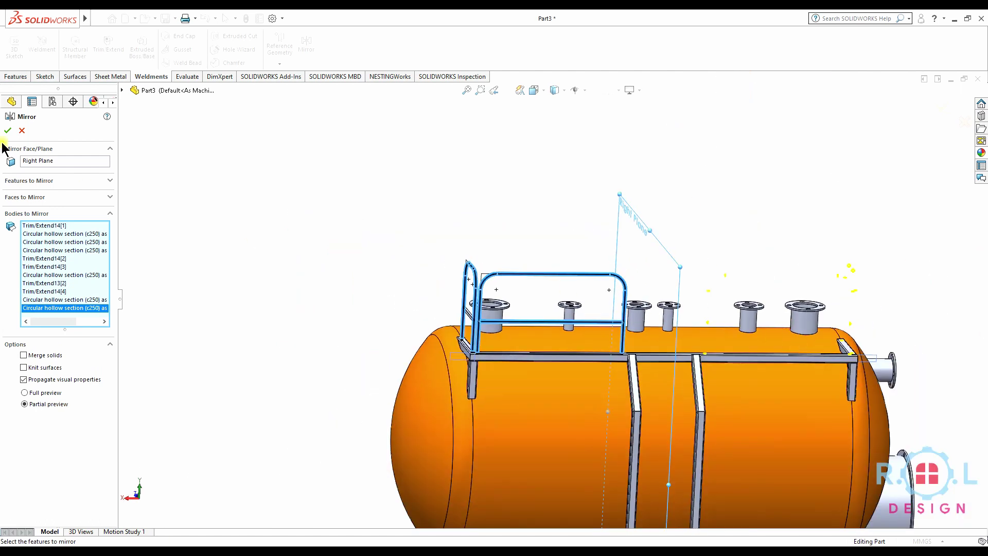
right_click(668, 355)
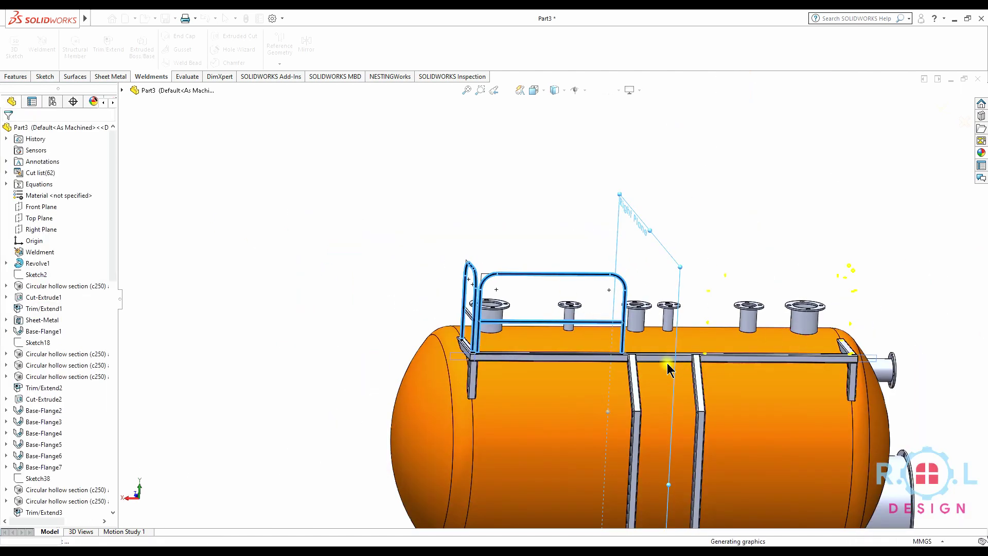
Orbit to view the frame from above and start a sketch on the beam face, viewed normal.
scroll(672, 375, up, 3)
middle_drag(630, 353, 757, 419)
scroll(569, 274, down, 4)
mouse_move(570, 274)
middle_down()
mouse_move(641, 362)
mouse_move(728, 434)
mouse_move(553, 298)
mouse_move(723, 403)
middle_up()
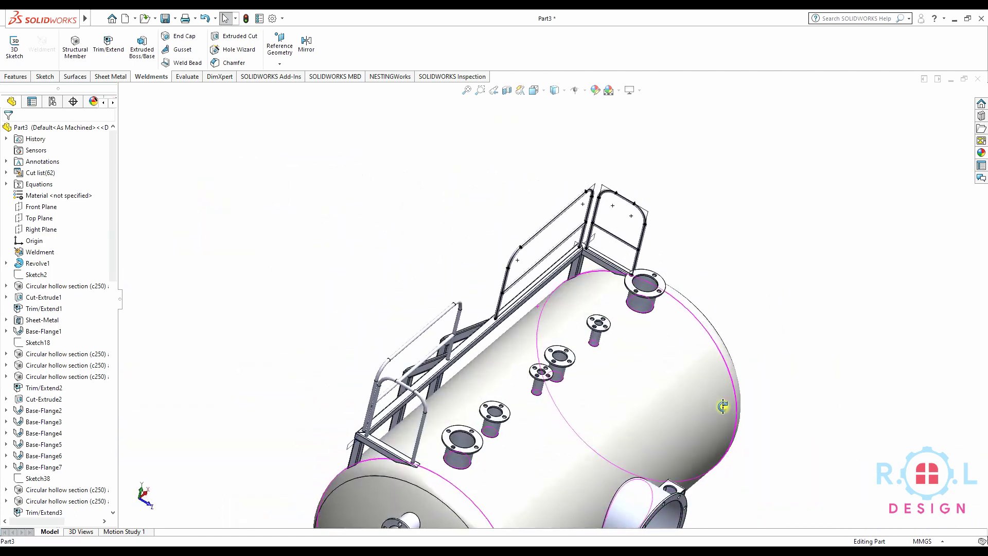
scroll(486, 406, down, 3)
scroll(486, 406, down, 3)
click(320, 317)
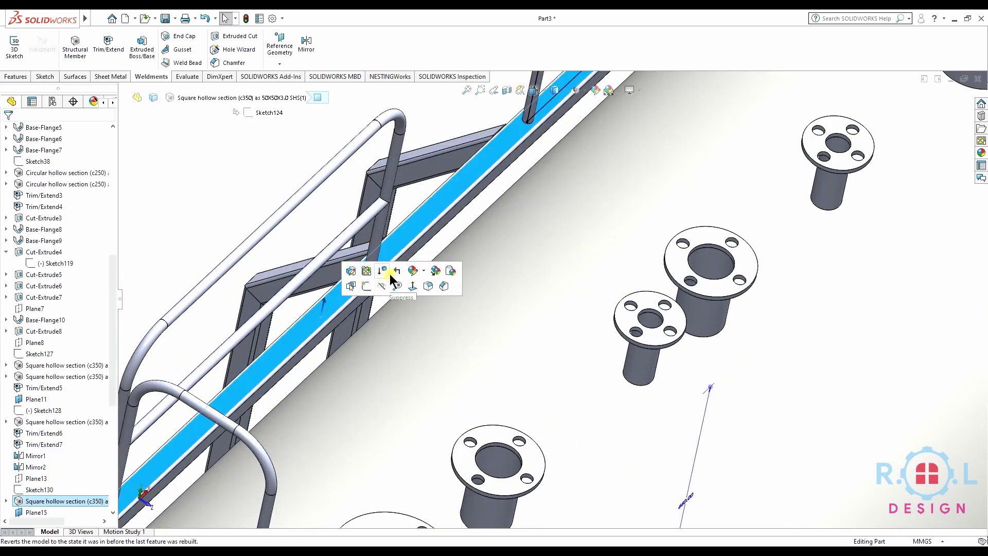
click(371, 284)
click(515, 54)
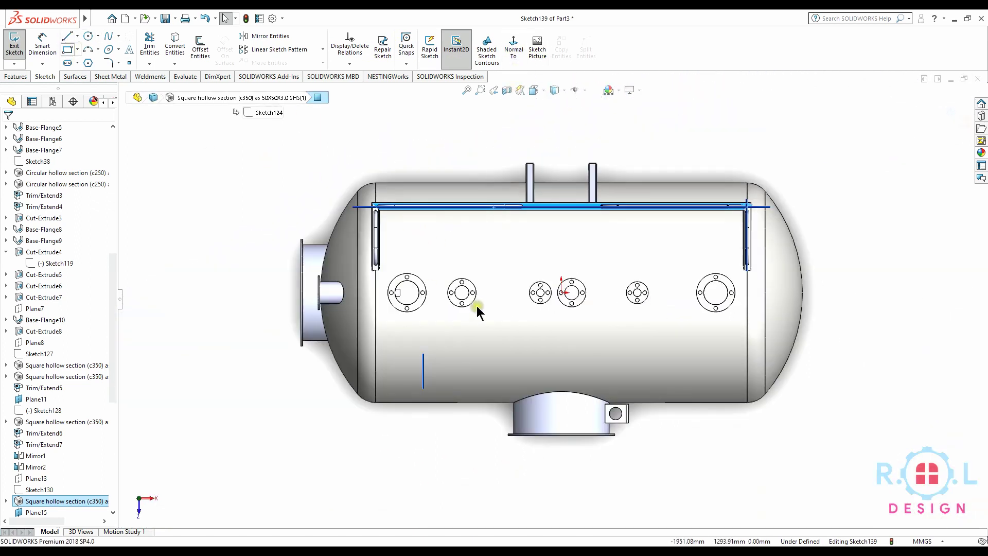
Draw a rectangle from the frame corner to near the right post.
key(r)
scroll(406, 211, down, 3)
scroll(463, 237, down, 3)
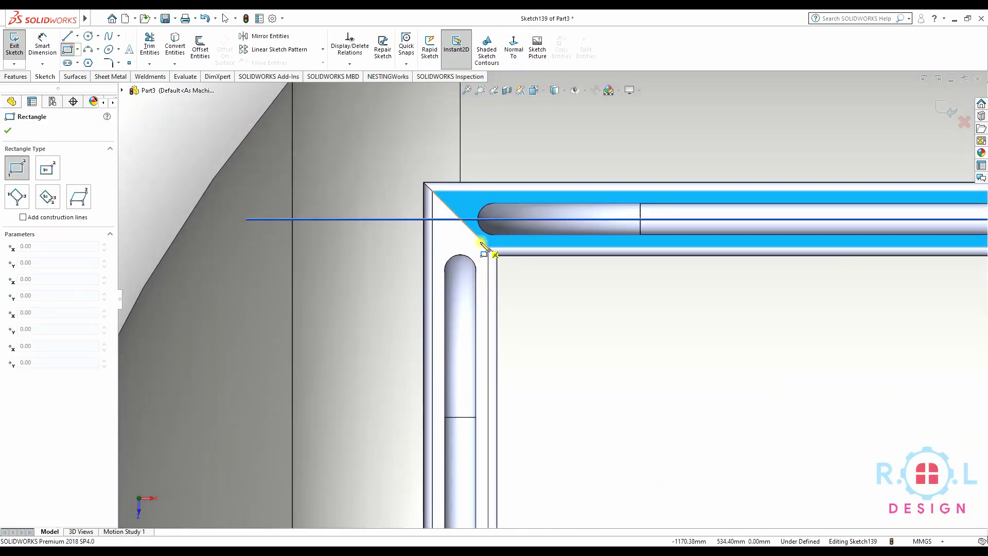
click(484, 246)
scroll(879, 386, up, 2)
scroll(882, 410, up, 2)
scroll(878, 399, up, 1)
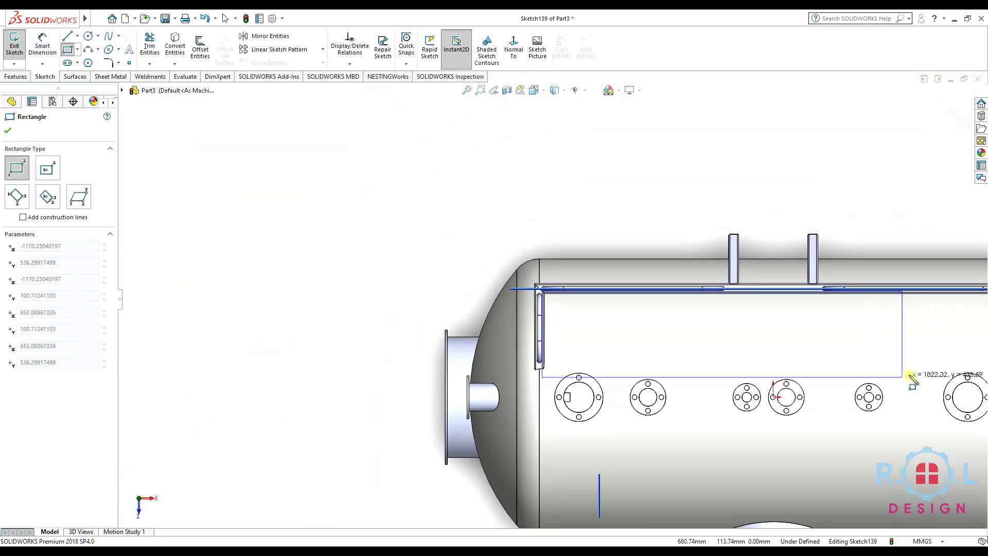
scroll(904, 374, up, 1)
scroll(875, 367, down, 2)
scroll(804, 364, down, 2)
scroll(776, 338, down, 1)
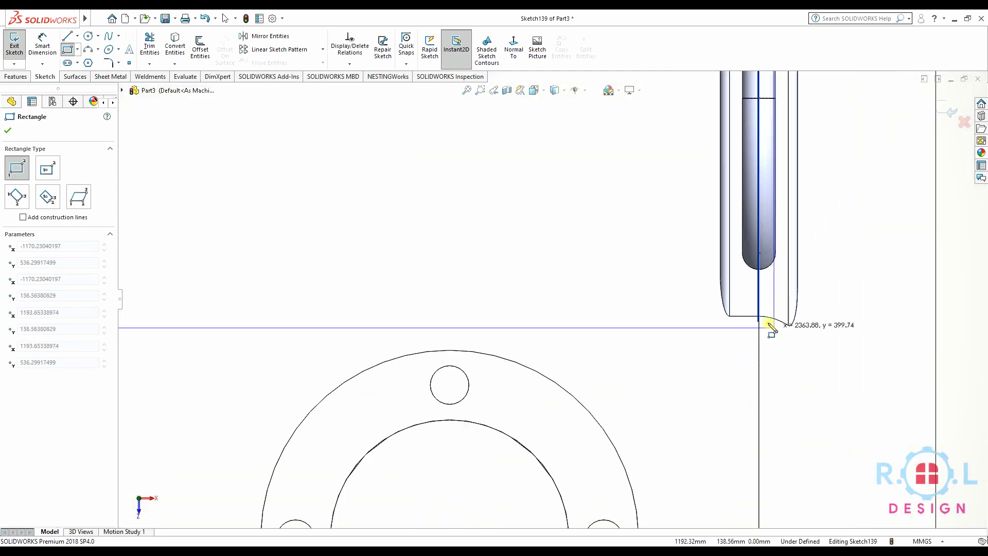
scroll(746, 301, up, 1)
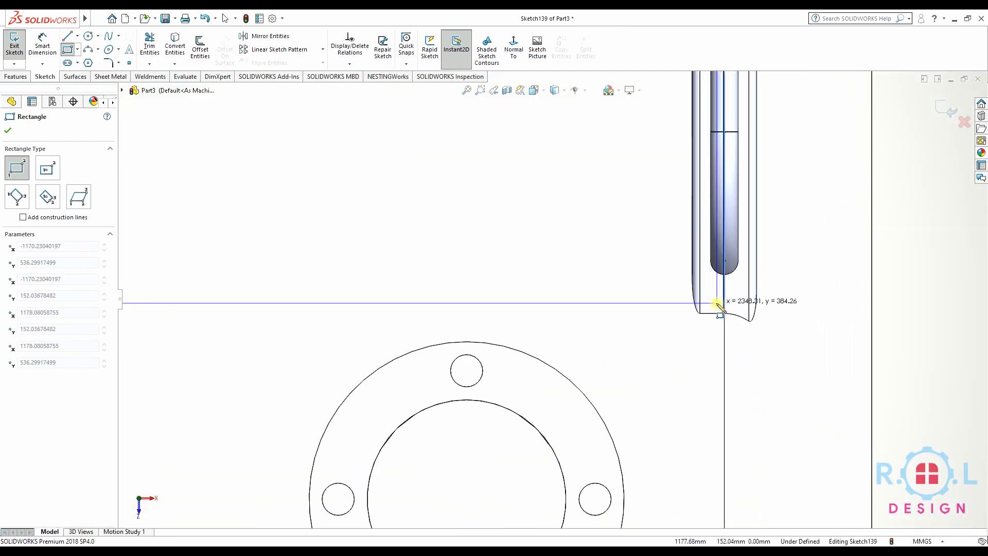
click(715, 307)
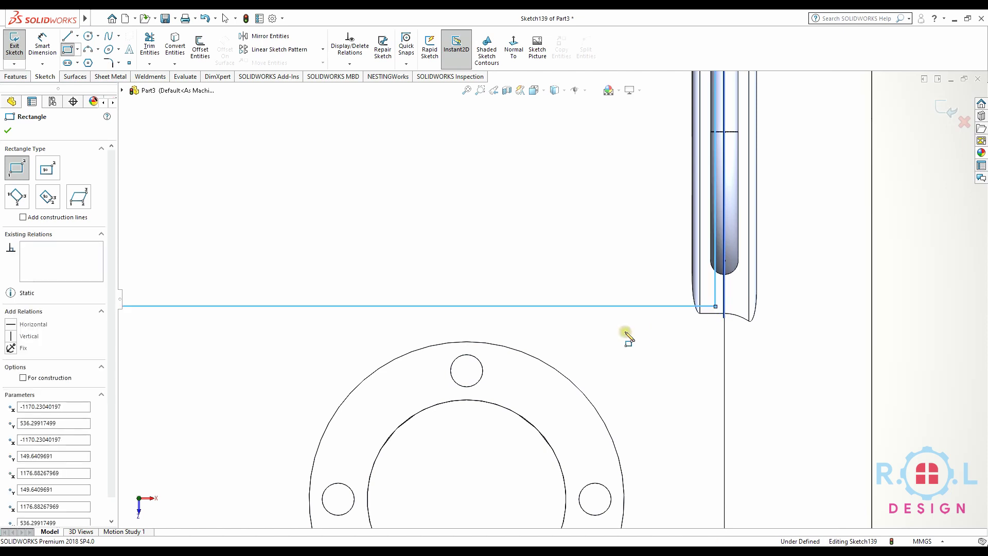
Dimension the rectangle's right vertical edge 30 mm in from the frame edge.
click(36, 55)
scroll(353, 230, up, 3)
scroll(551, 214, down, 1)
scroll(603, 243, down, 2)
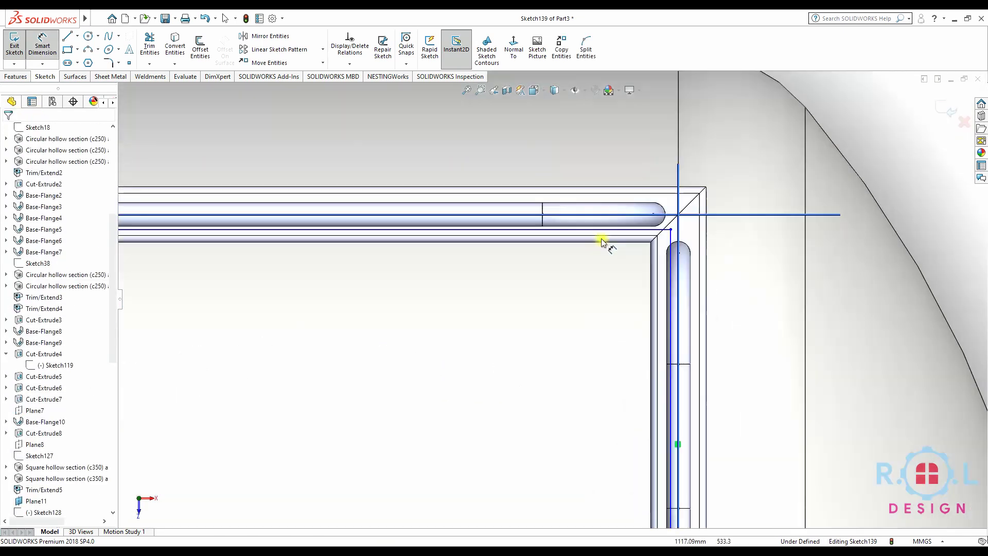
scroll(605, 242, down, 2)
click(714, 250)
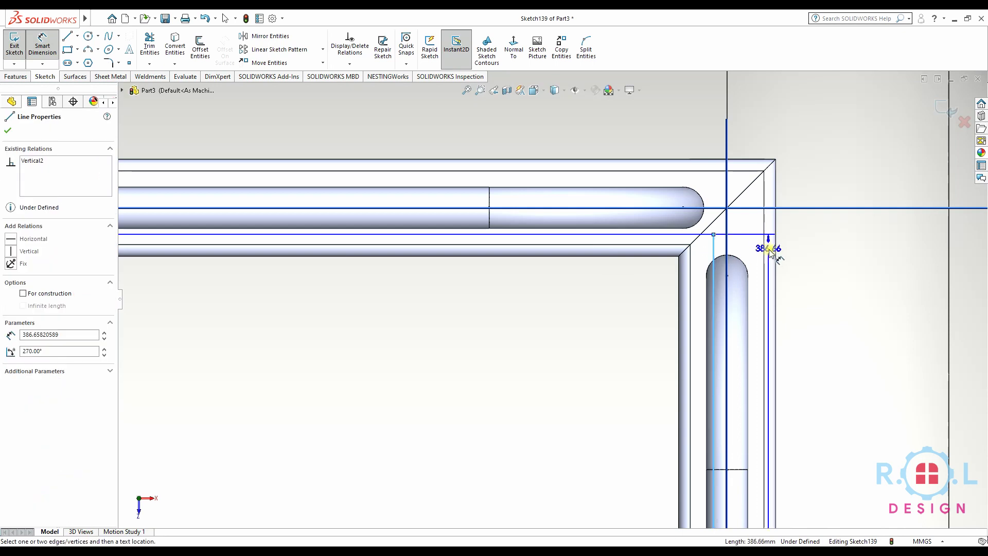
click(764, 259)
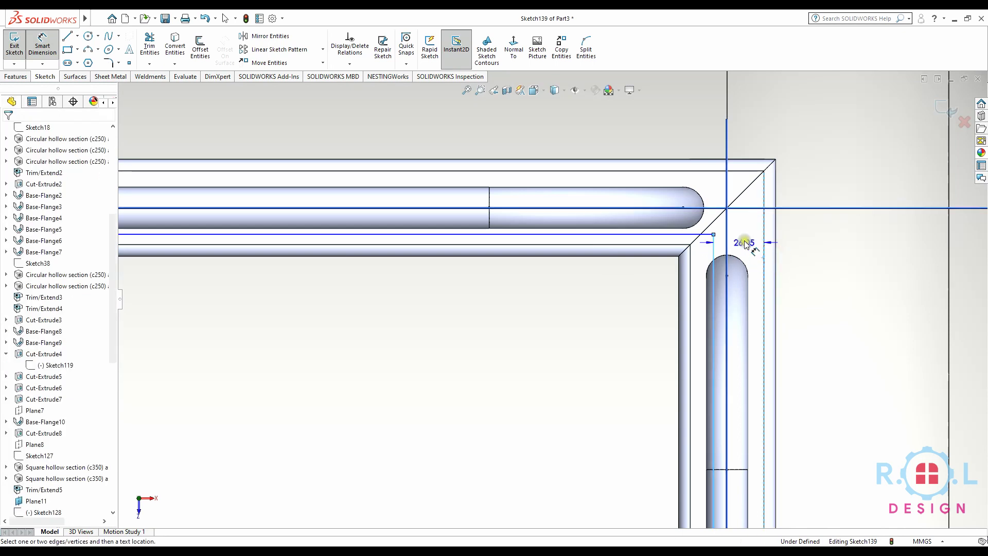
click(744, 237)
text(30)
key(Return)
Dimension the other vertical sketch line 30 mm from the adjacent frame line.
scroll(507, 243, up, 3)
scroll(227, 294, up, 3)
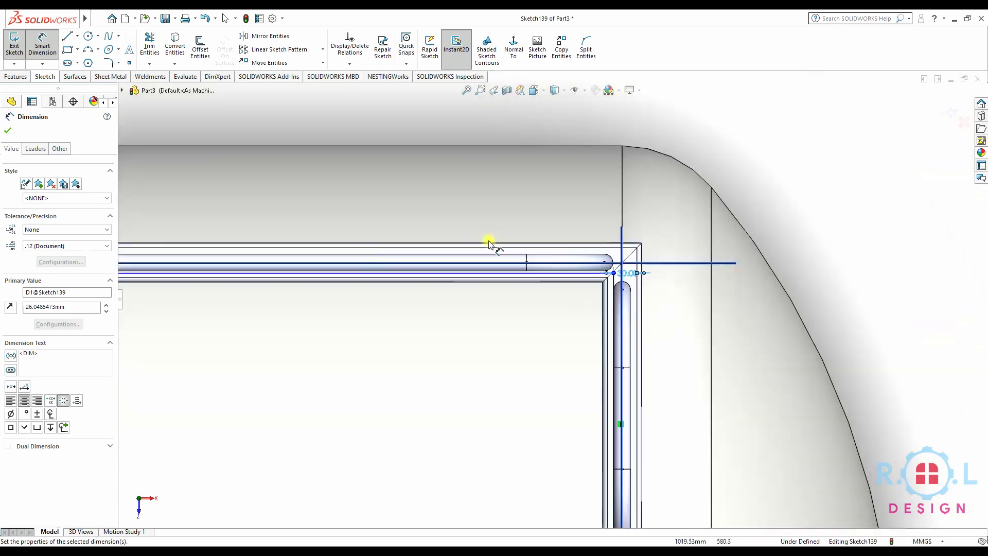
scroll(236, 320, up, 3)
scroll(374, 309, up, 2)
scroll(391, 310, down, 1)
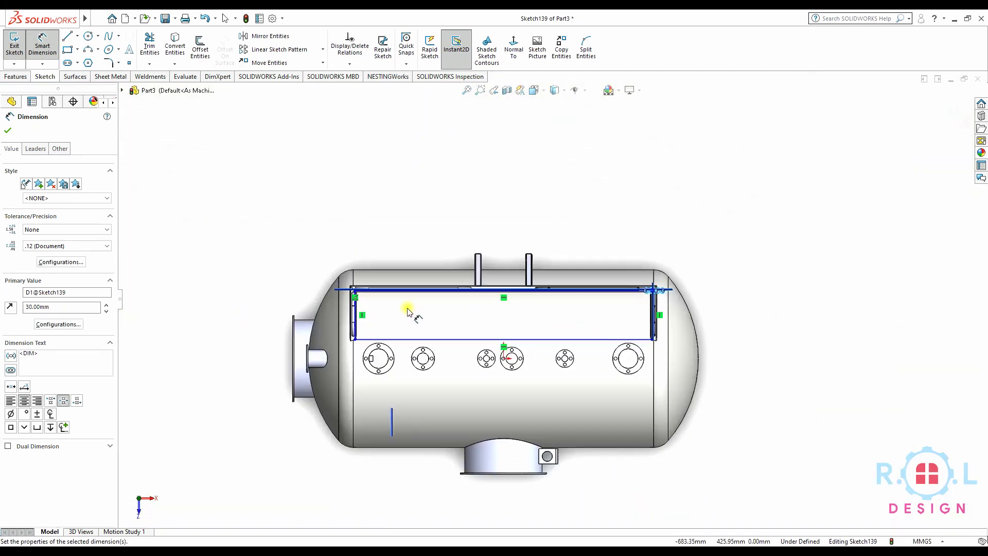
scroll(360, 293, down, 3)
scroll(360, 273, down, 3)
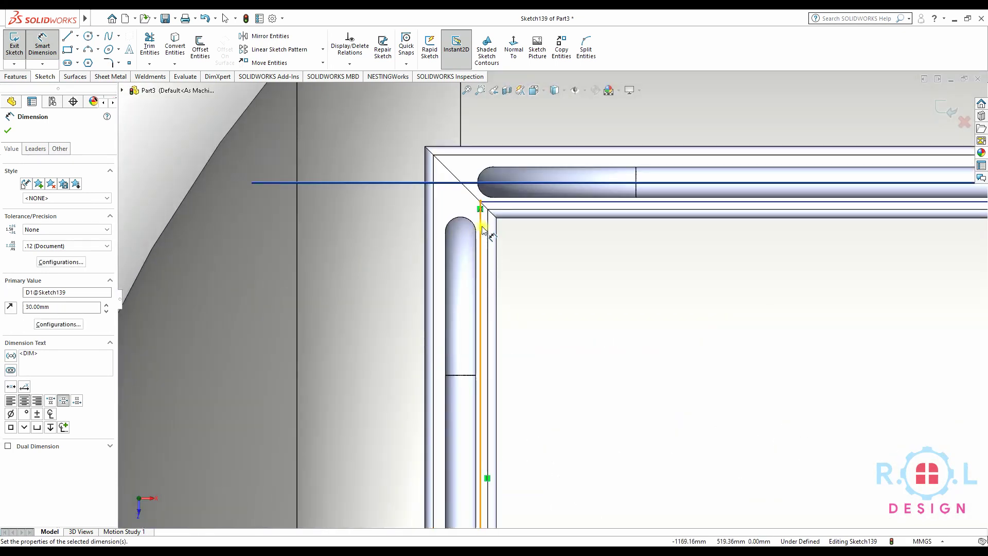
click(481, 222)
click(434, 206)
click(455, 197)
text(30)
key(Return)
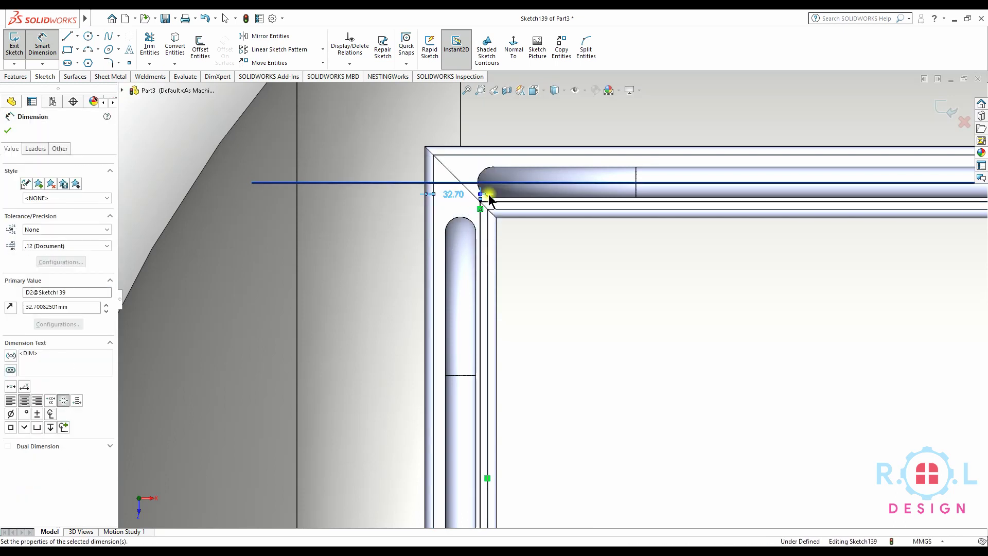
scroll(544, 262, up, 1)
scroll(545, 262, up, 2)
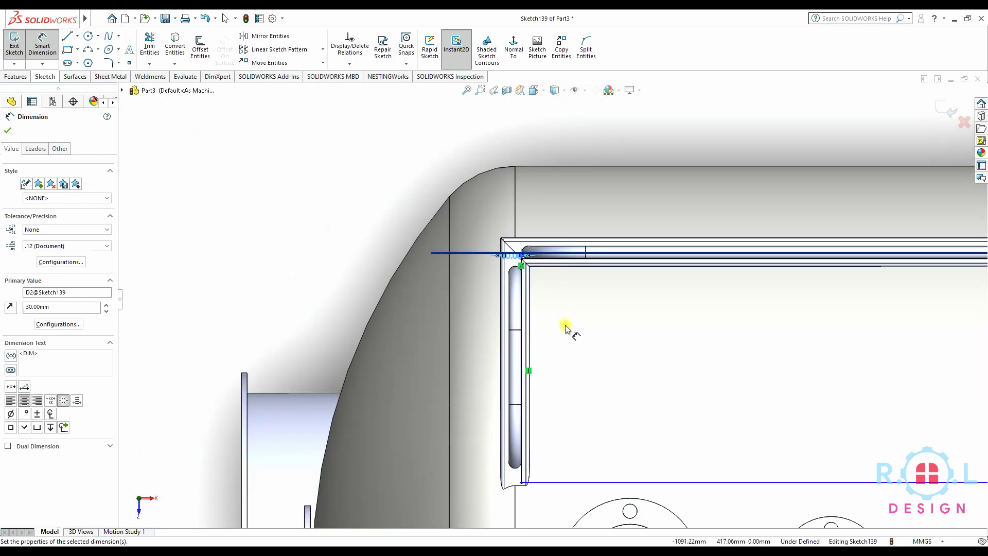
scroll(633, 447, up, 1)
scroll(617, 430, up, 2)
scroll(818, 352, down, 1)
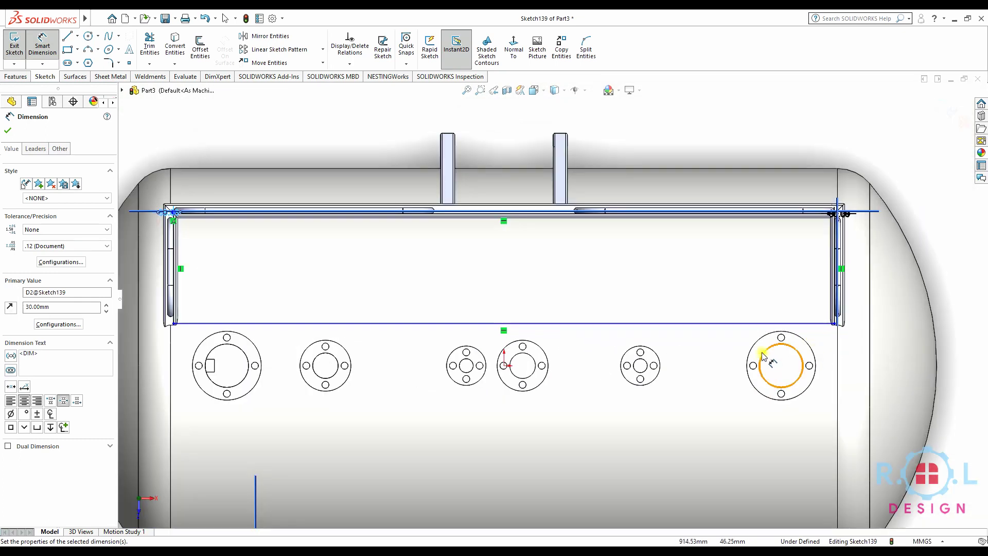
scroll(772, 359, down, 1)
click(111, 76)
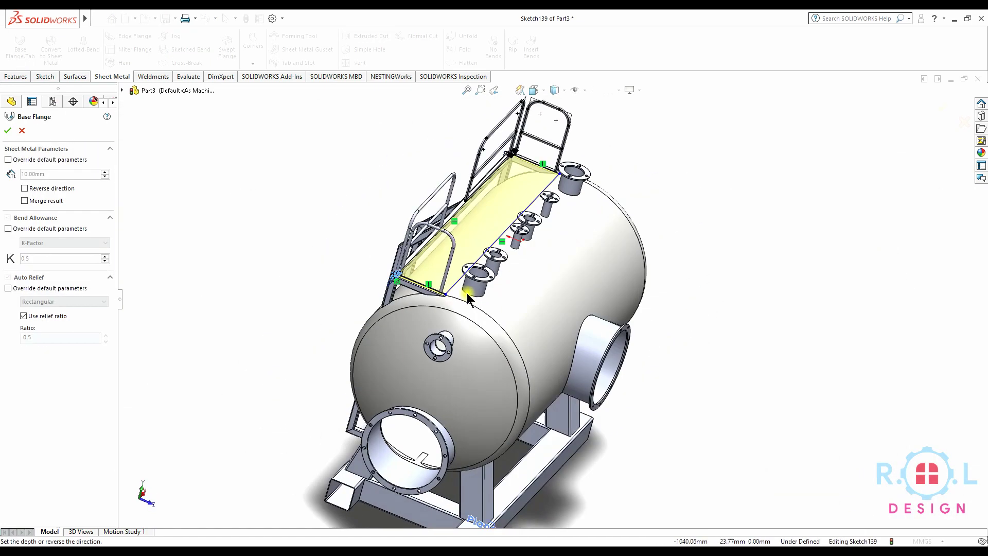
Create a Base Flange from the walkway sketch, reversed upward, 4 mm thick.
scroll(429, 287, down, 1)
scroll(471, 298, down, 2)
scroll(444, 273, down, 1)
middle_drag(446, 277, 31, 227)
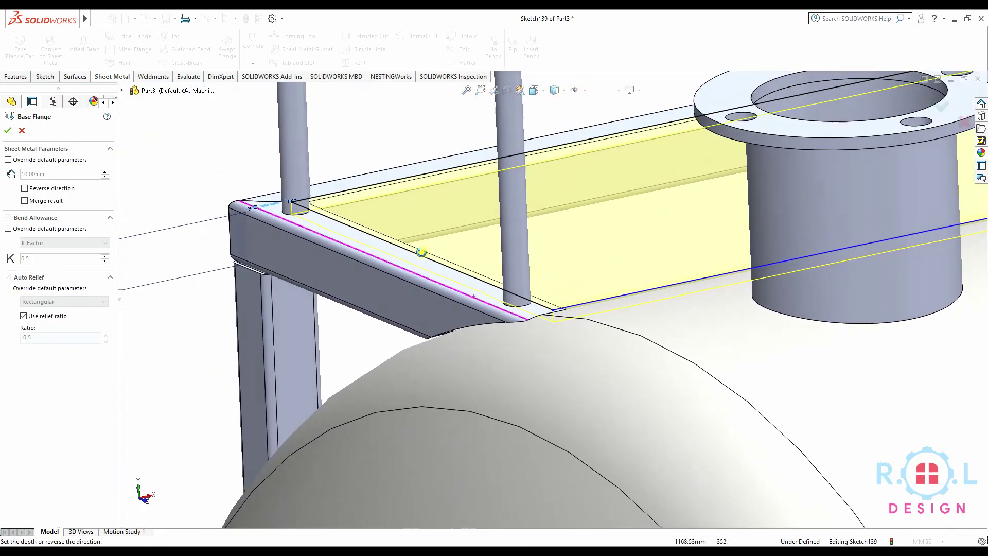
click(24, 189)
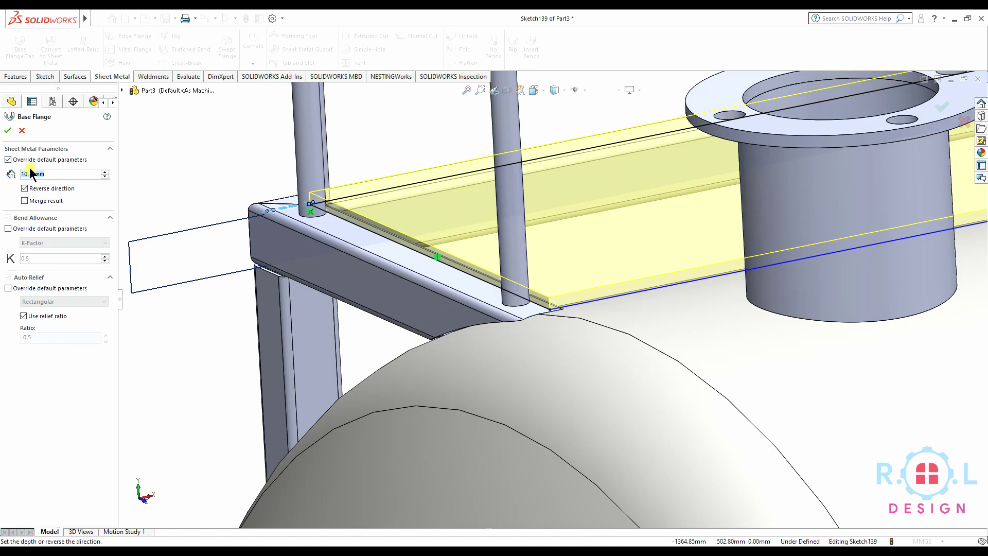
text(5)
key(Return)
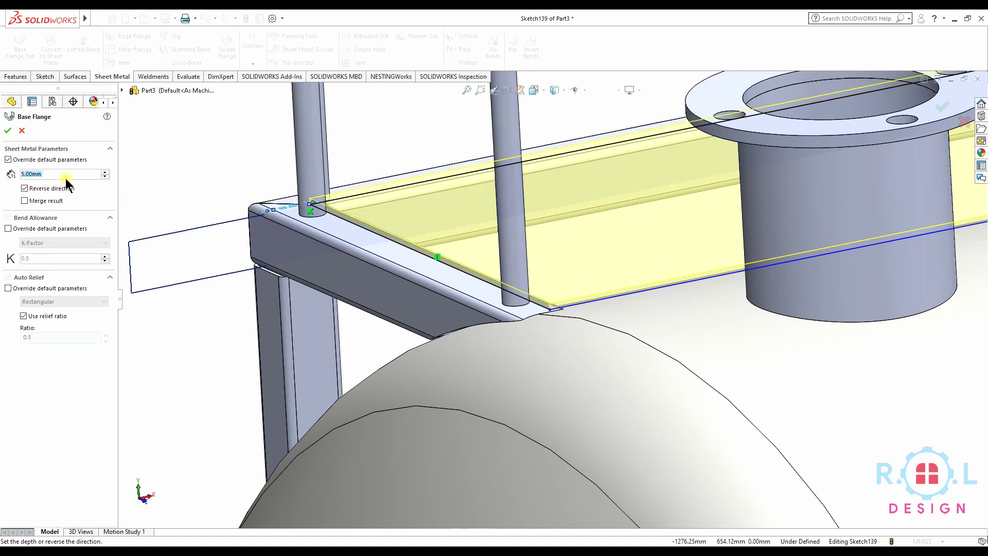
text(4)
key(Return)
click(6, 131)
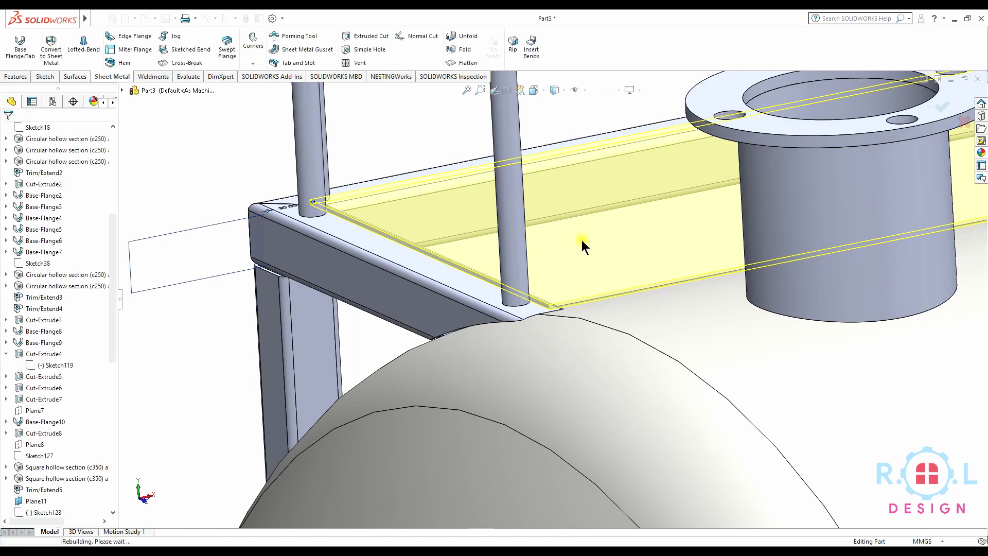
Inspect the new plate from a front elevation view, orbiting toward the legs.
scroll(573, 267, up, 5)
scroll(573, 270, up, 5)
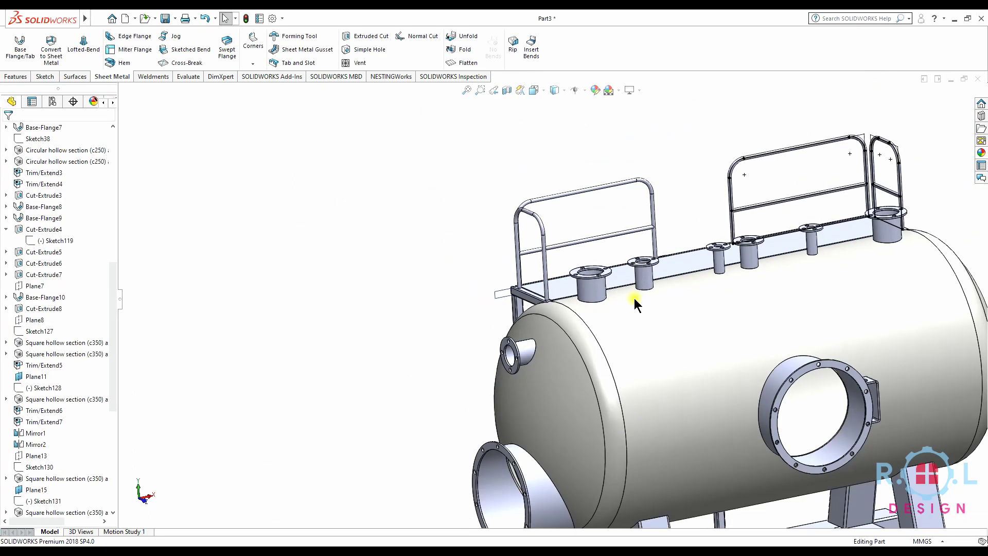
key(ctrl+2)
middle_drag(585, 350, 589, 325)
scroll(536, 318, down, 8)
scroll(546, 310, down, 3)
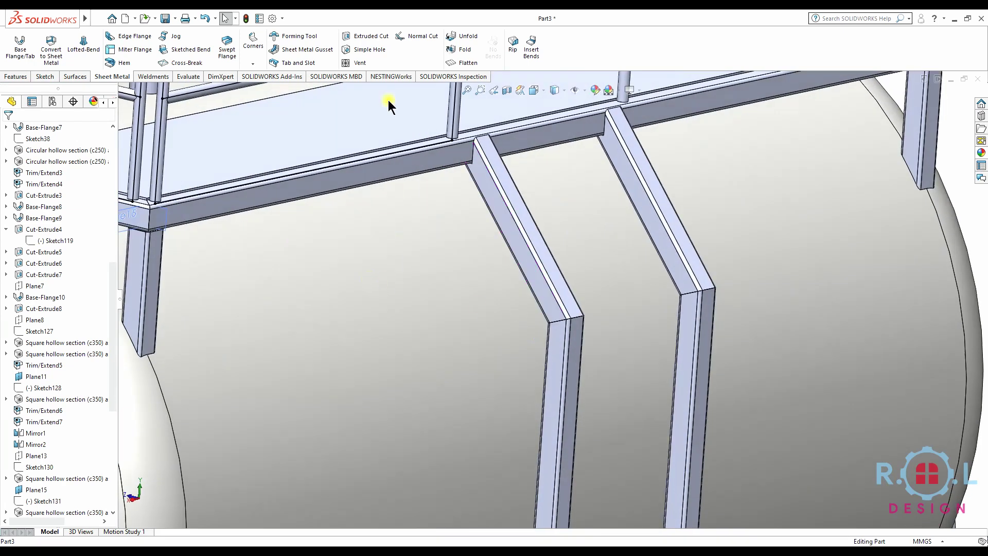
Create Plane24 offset 10 mm from the angled brace's face.
click(4, 76)
click(403, 44)
click(412, 80)
click(499, 255)
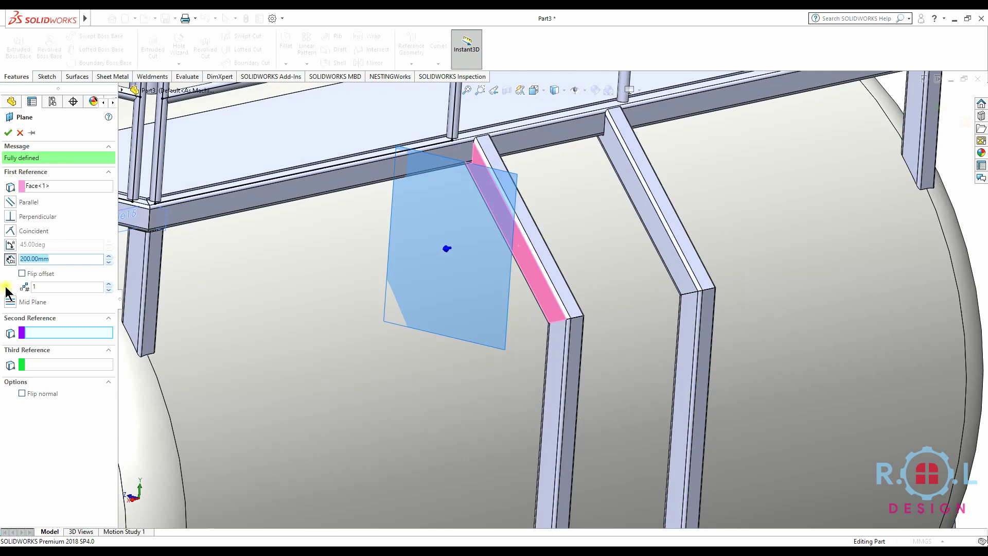
text(10)
key(Return)
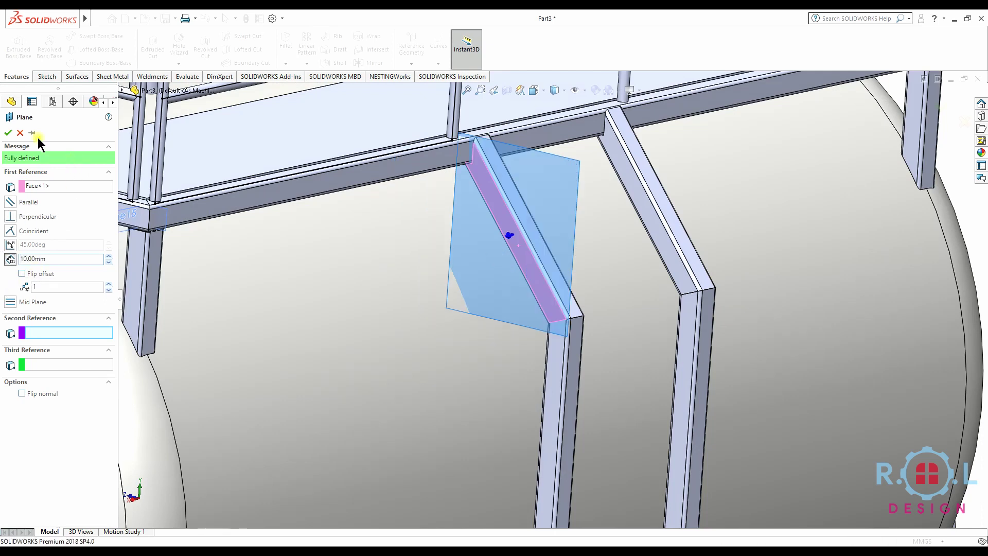
click(7, 133)
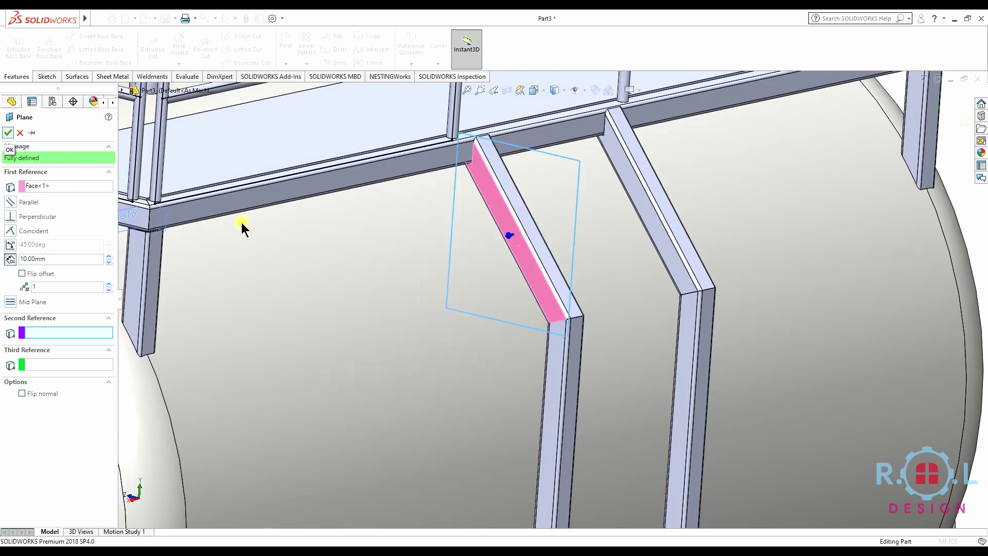
Rotate to see the whole tank and start a sketch on Plane24.
scroll(461, 257, up, 5)
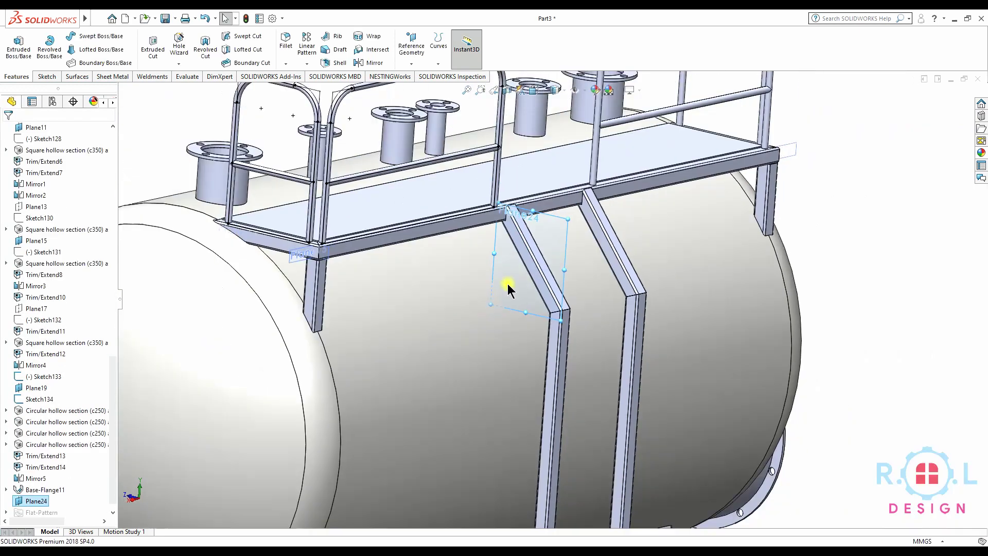
scroll(508, 282, up, 5)
mouse_move(538, 304)
middle_down()
mouse_move(593, 295)
mouse_move(588, 281)
middle_up()
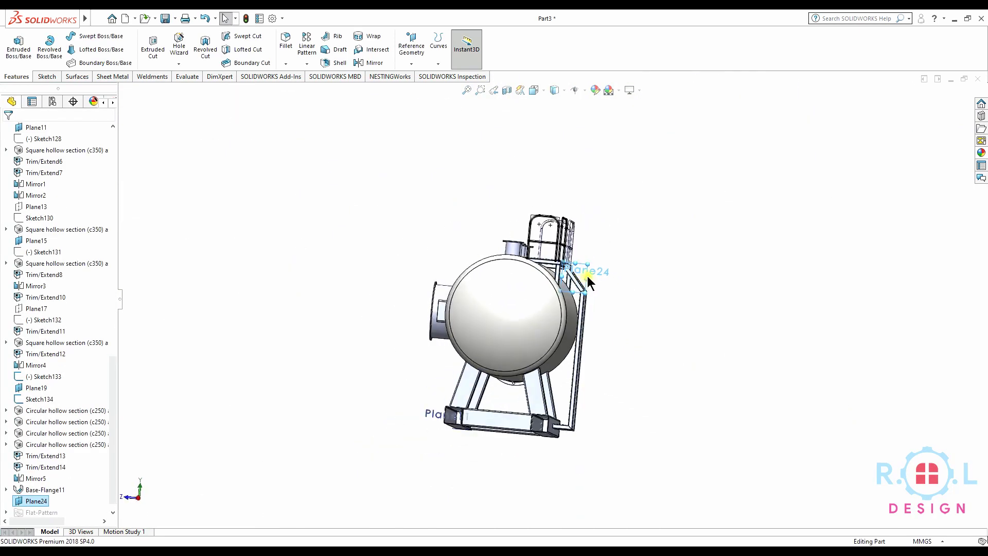
click(629, 240)
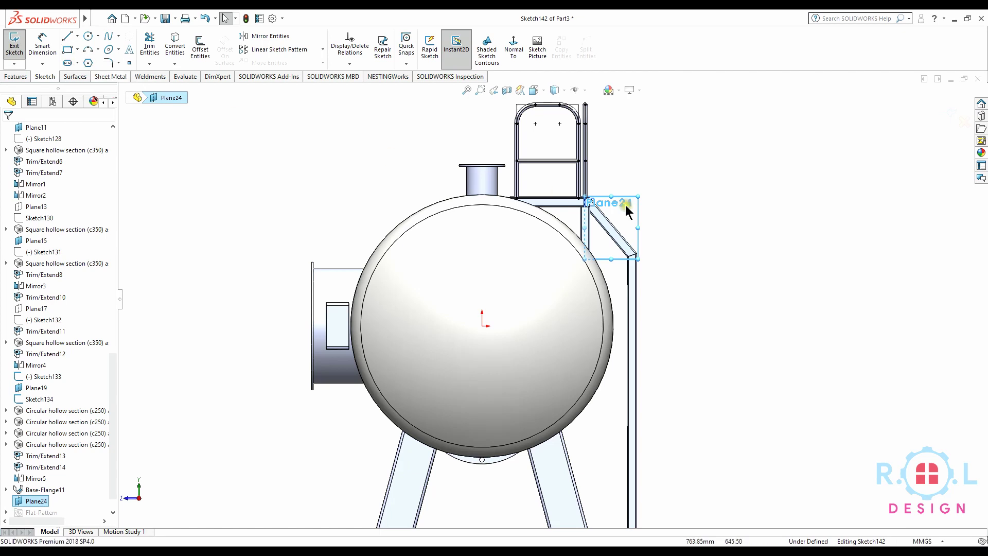
Draw a tall corner rectangle on Plane24 beside the slanted brace and ladder.
scroll(625, 204, down, 5)
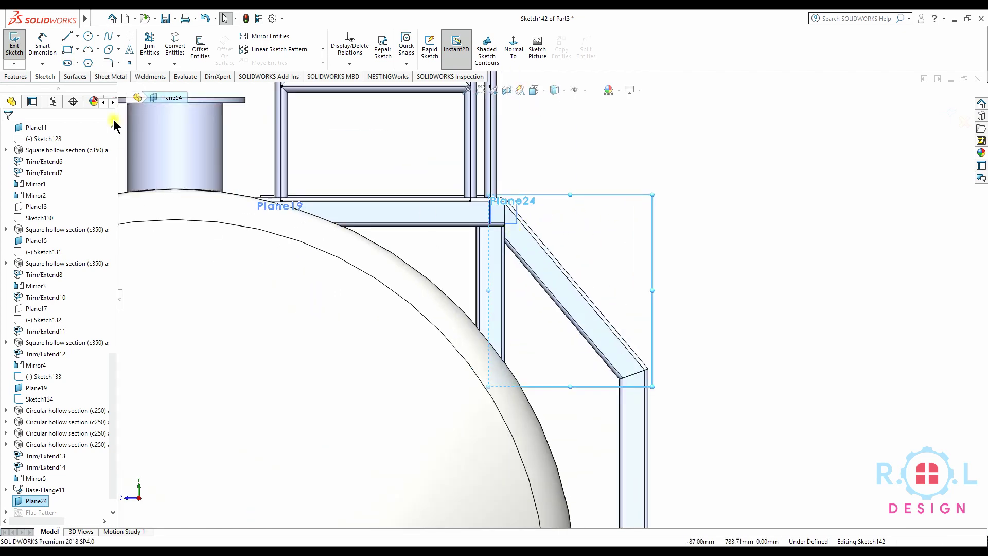
key(r)
click(514, 231)
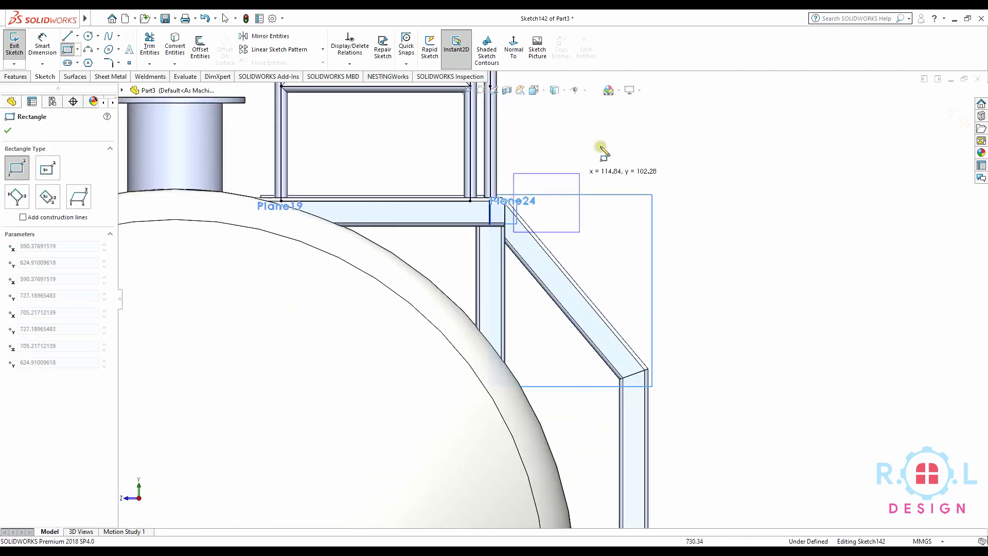
key(Escape)
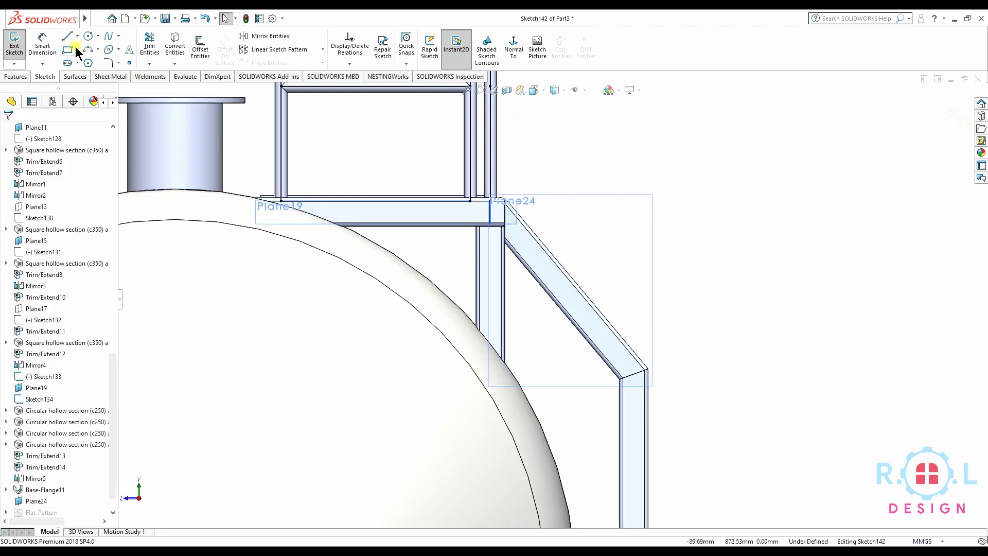
key(r)
scroll(570, 206, up, 5)
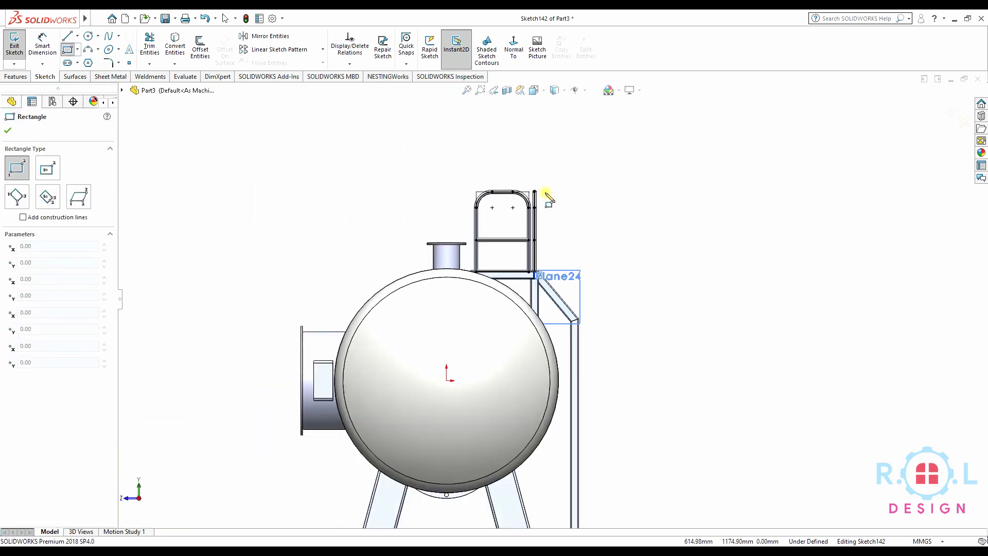
click(544, 191)
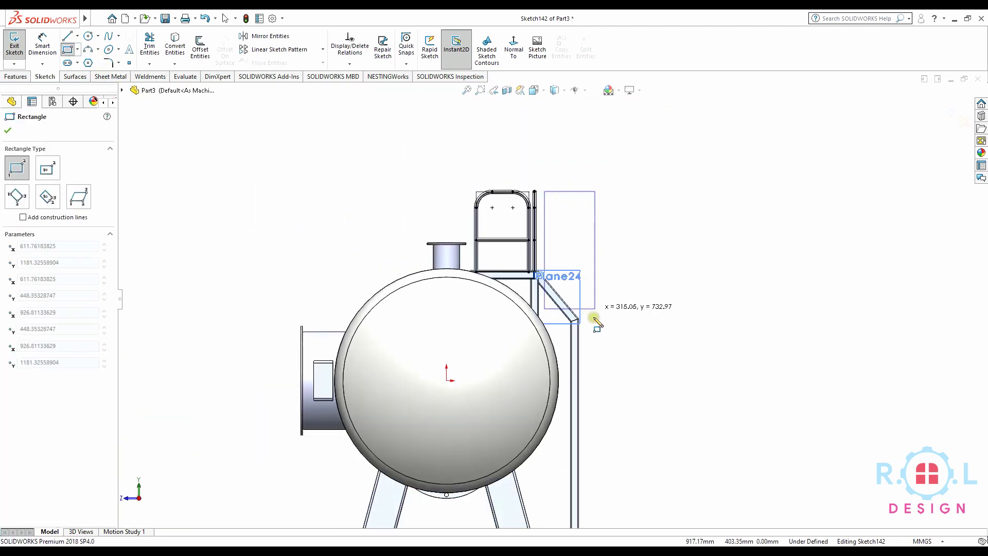
click(615, 386)
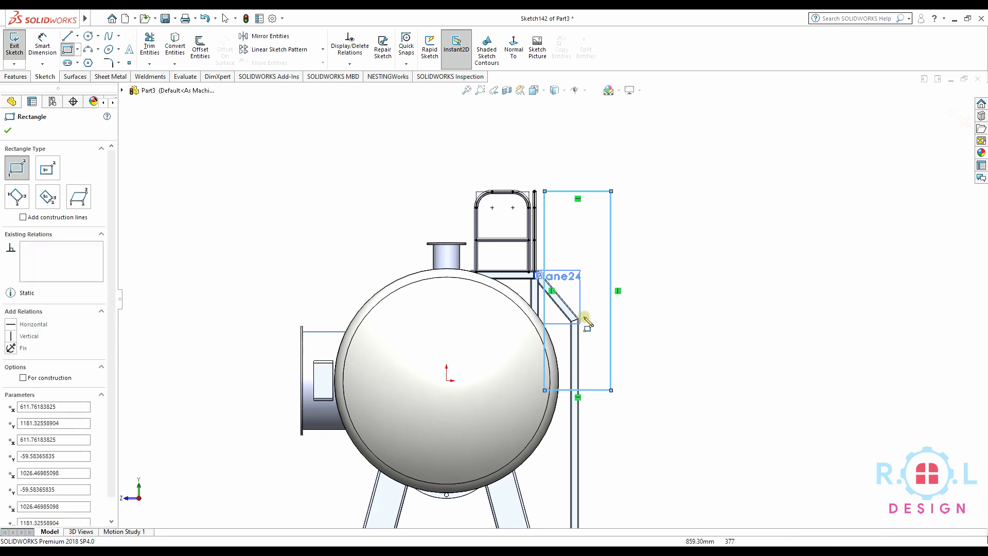
scroll(591, 288, down, 2)
scroll(565, 304, down, 3)
scroll(499, 252, down, 3)
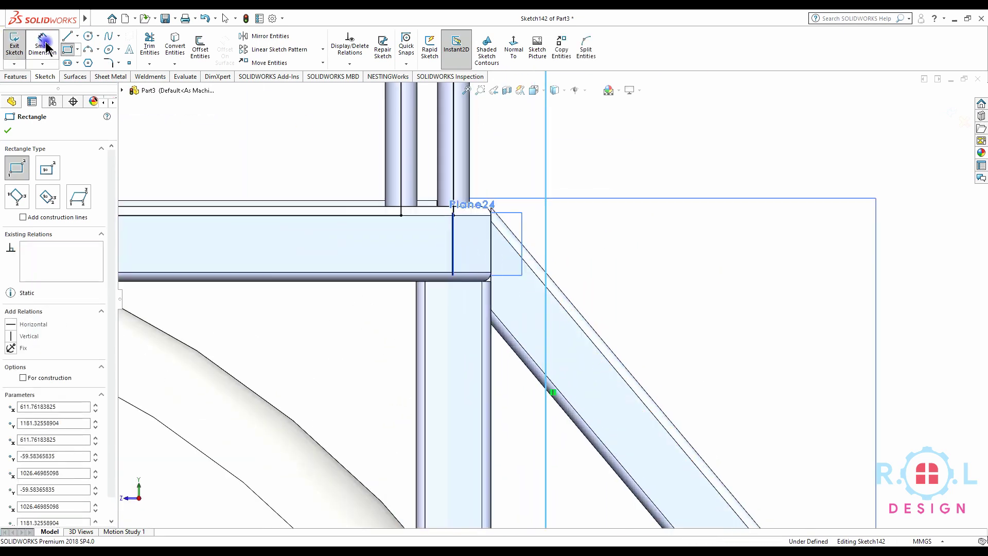
Dimension a 20 mm gap between the small rectangle's edge and the new rectangle's side.
key(d)
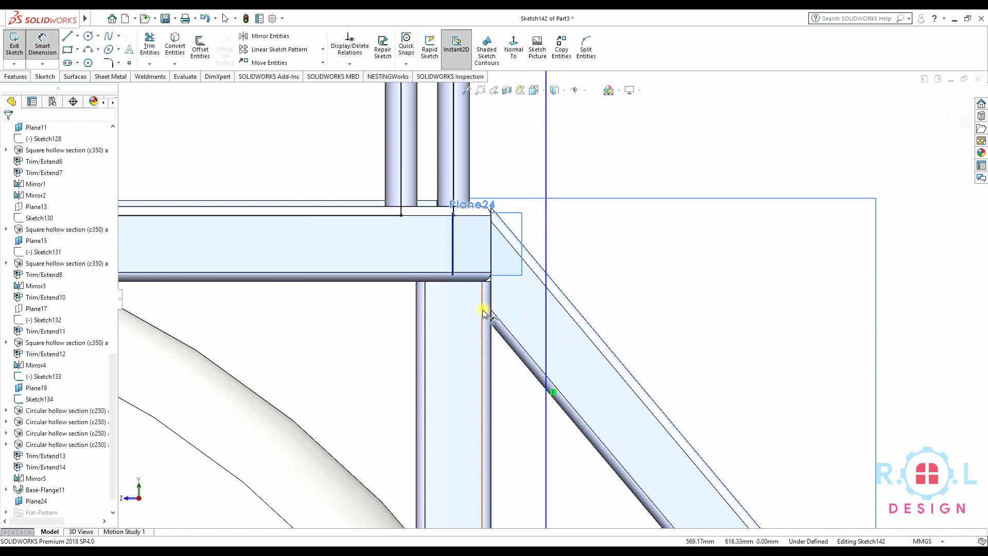
click(493, 257)
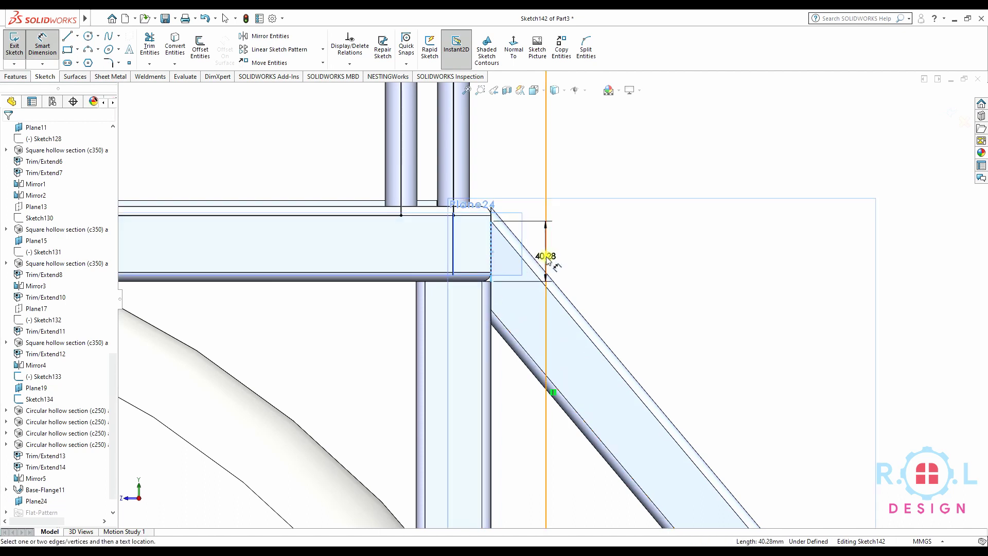
click(545, 258)
click(546, 236)
key(Return)
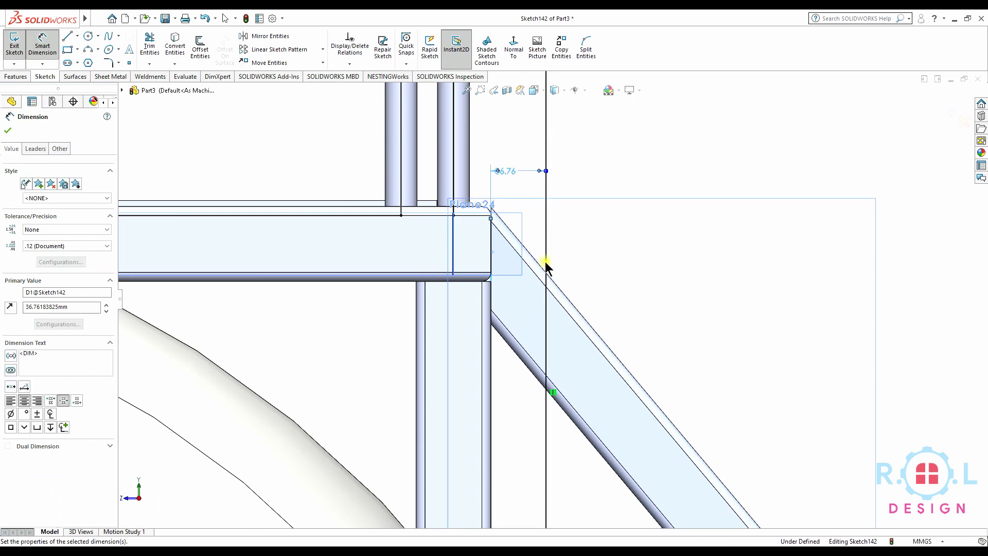
scroll(591, 314, up, 5)
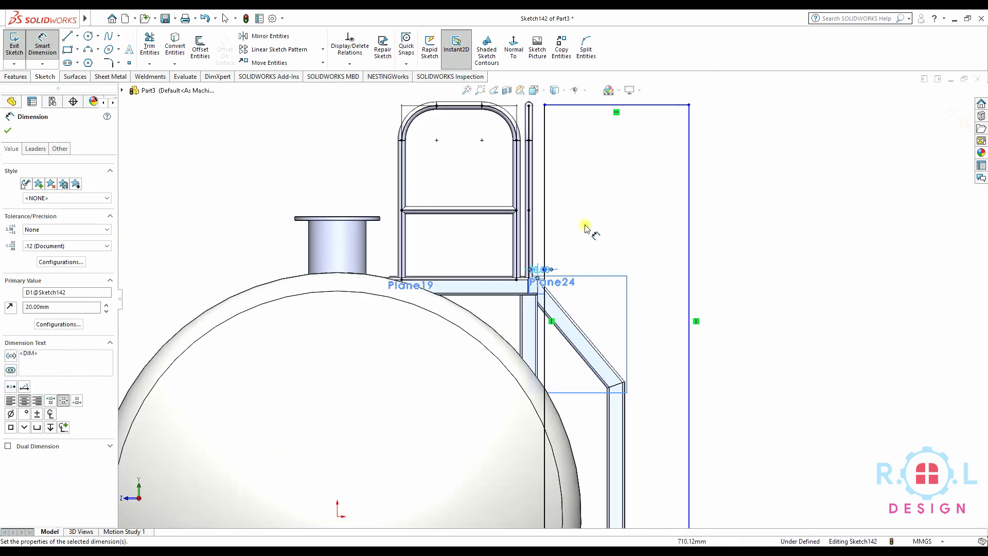
scroll(548, 147, down, 5)
key(Escape)
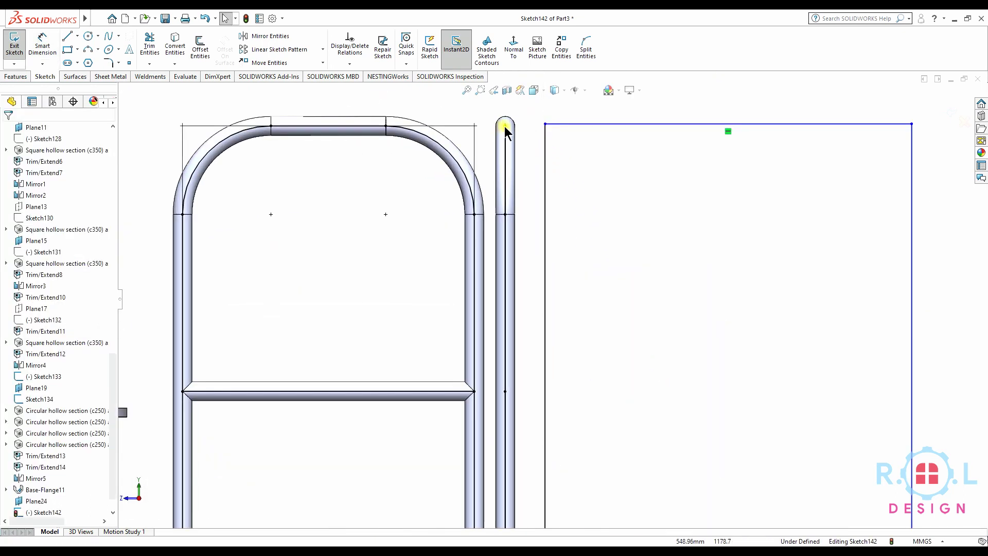
Make the rectangle's top line coincident with the handrail's end point.
ctrl+click(183, 214)
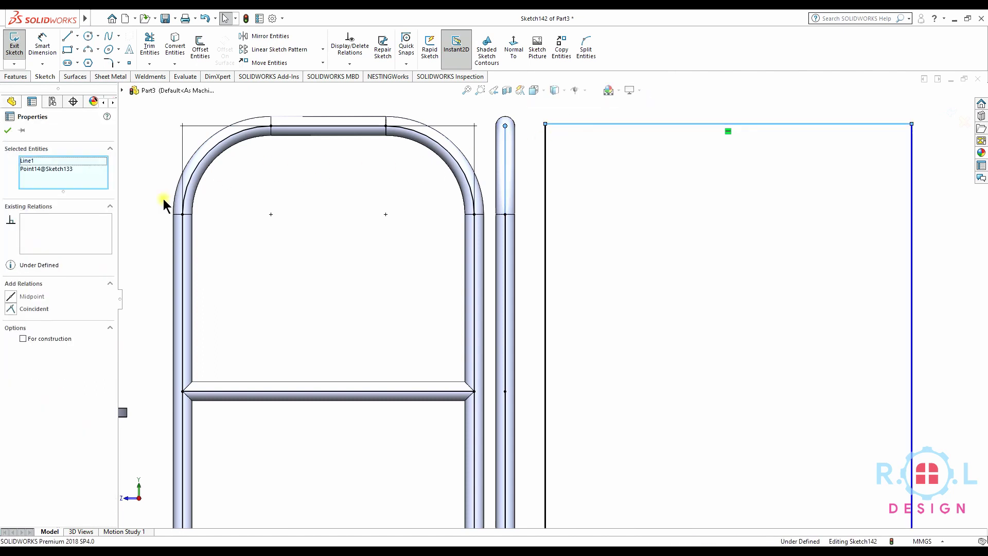
click(13, 310)
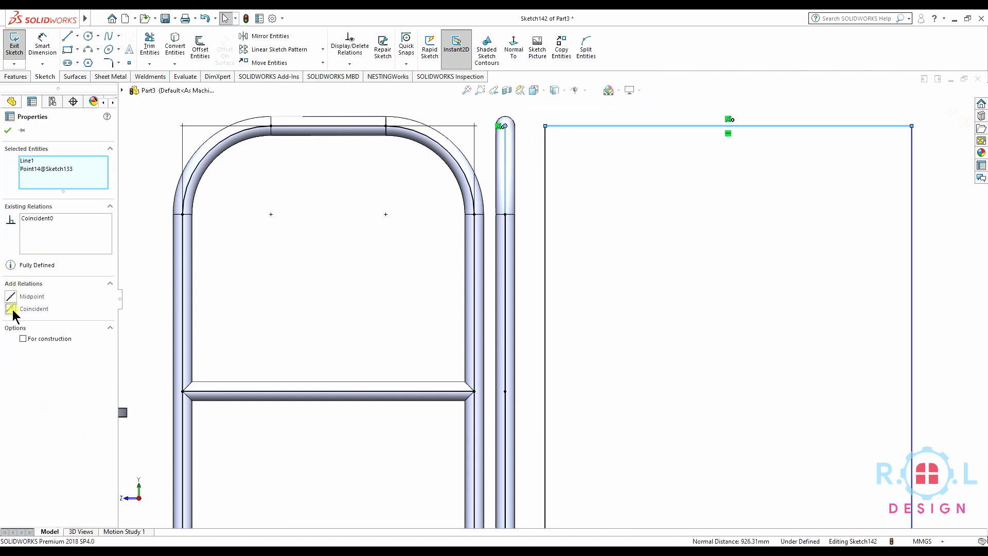
click(8, 129)
scroll(653, 334, up, 3)
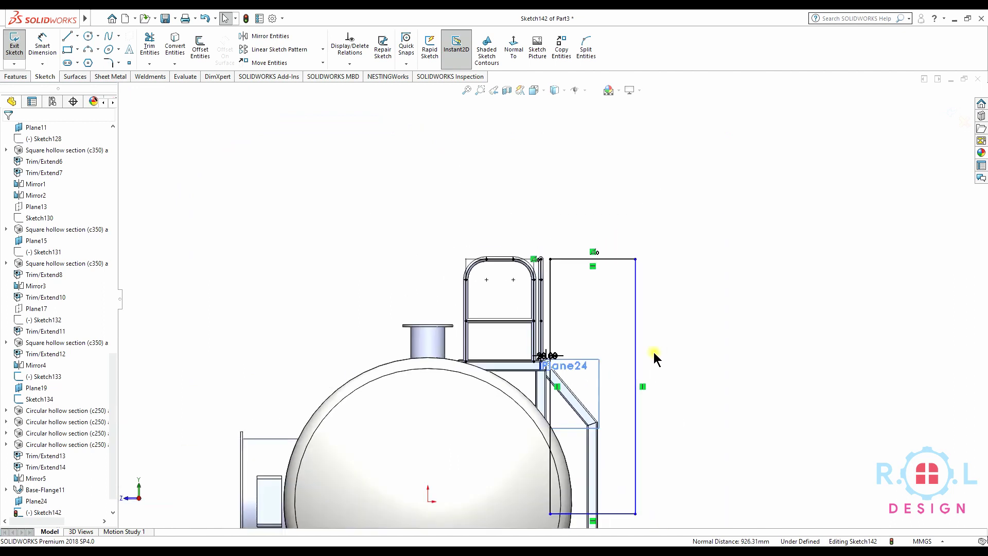
scroll(655, 355, up, 2)
scroll(606, 389, down, 1)
scroll(604, 384, down, 2)
scroll(578, 415, down, 2)
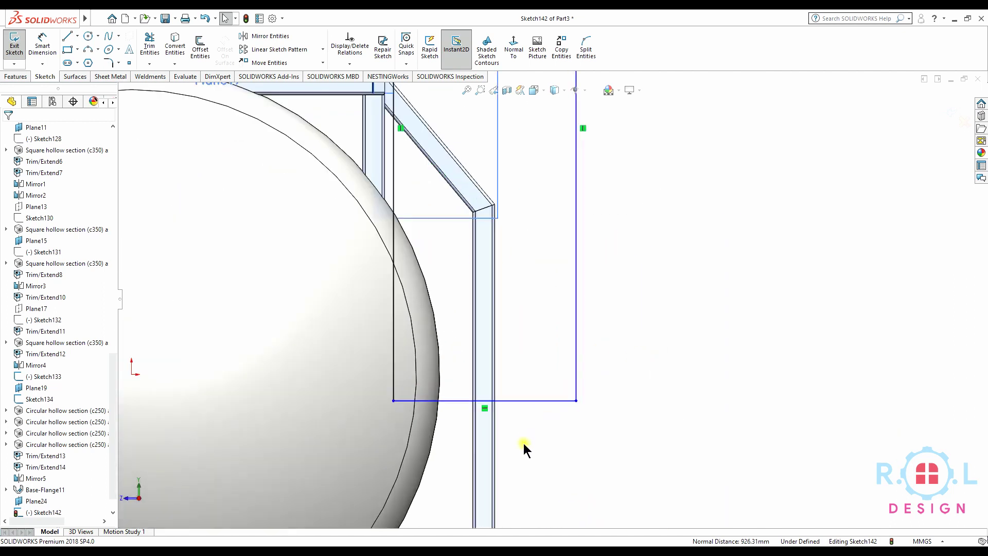
scroll(539, 391, up, 4)
click(42, 45)
scroll(535, 319, down, 1)
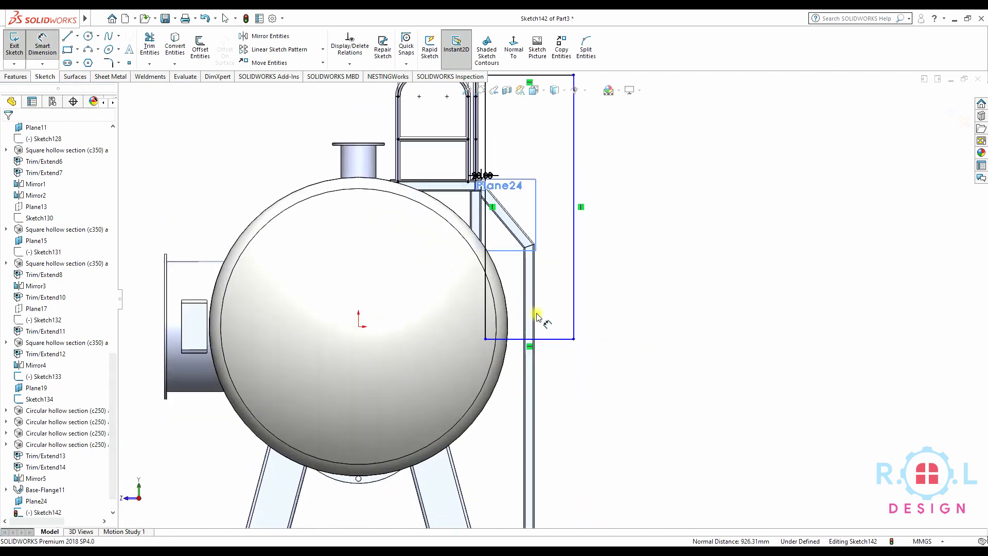
Dimension the rectangle's vertical side 200 mm from the rail tube edge.
scroll(538, 315, down, 3)
click(535, 350)
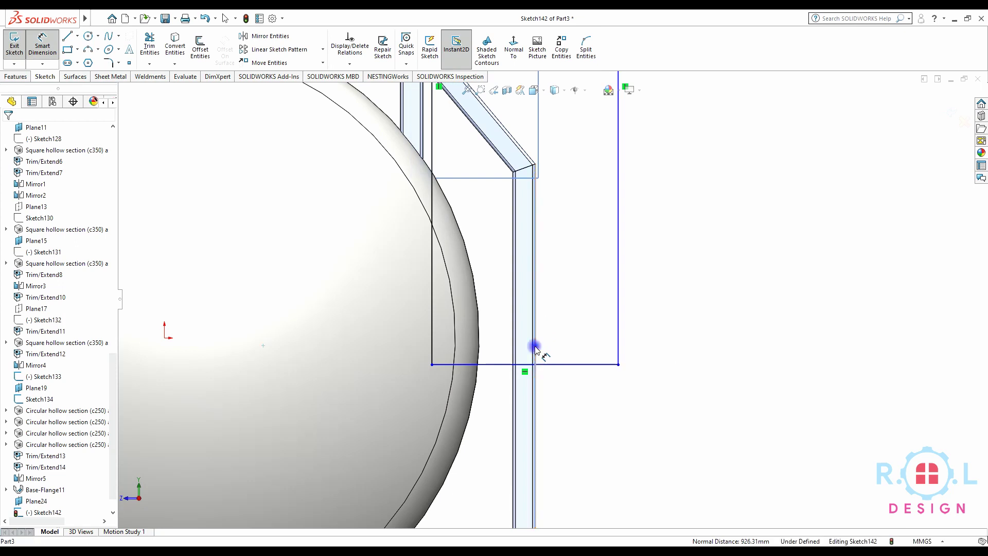
click(618, 355)
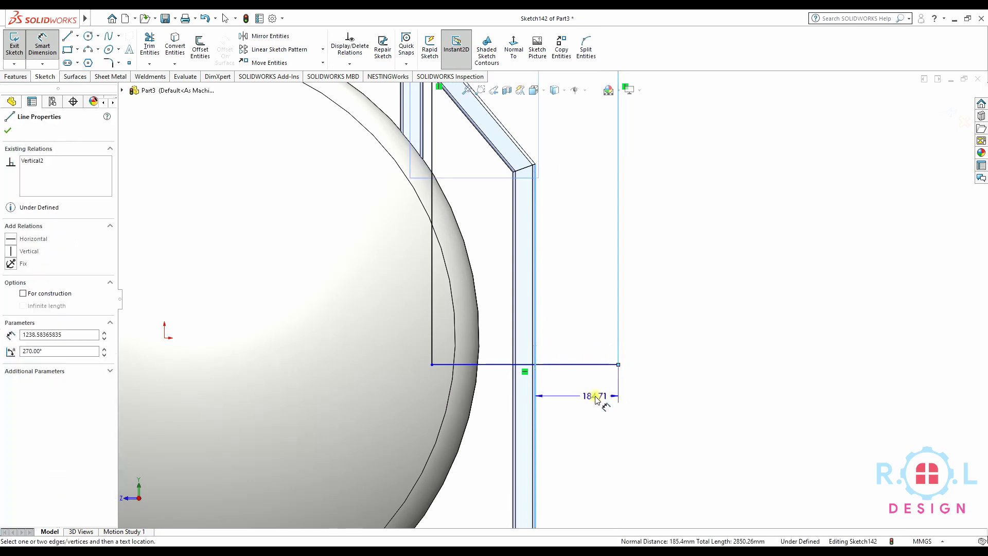
click(637, 406)
text(200)
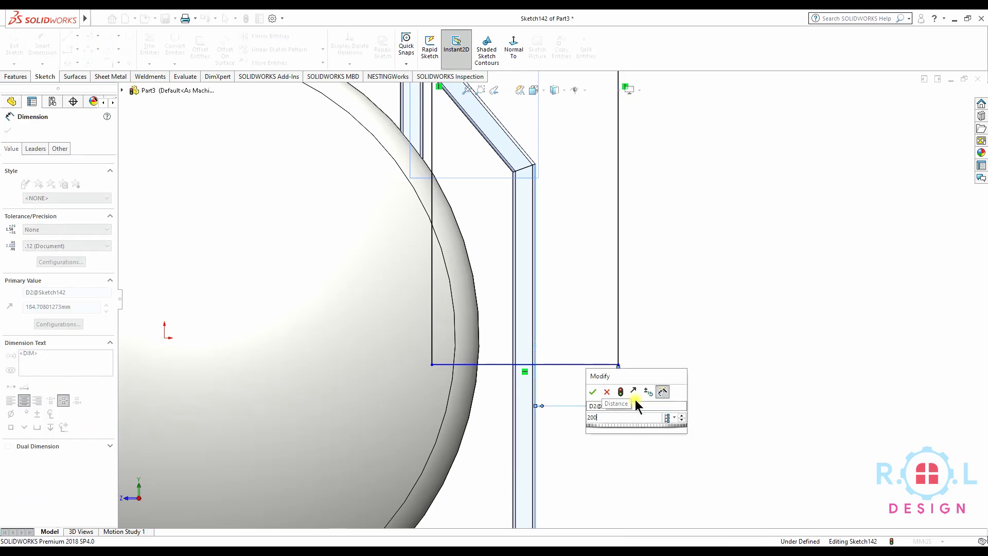
key(Return)
scroll(590, 329, up, 2)
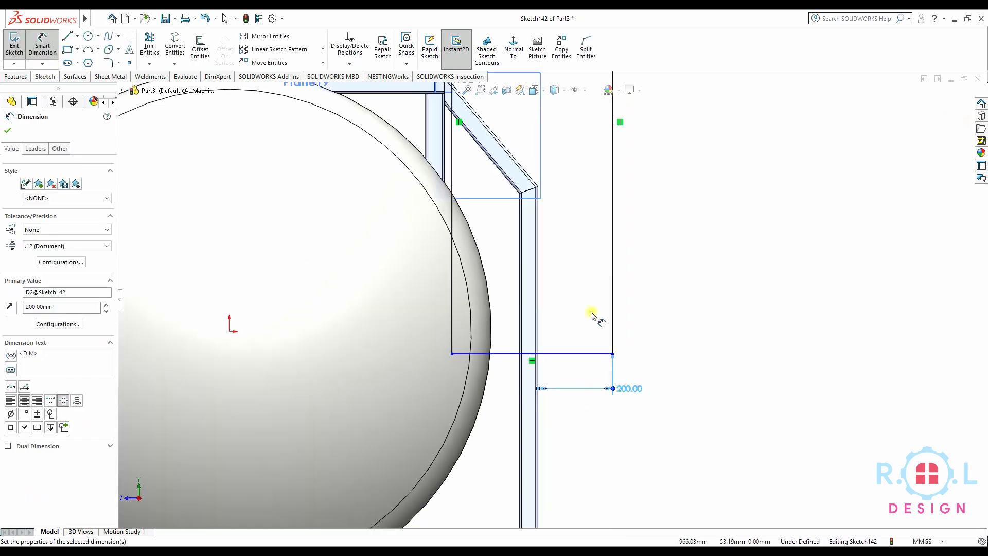
scroll(574, 327, up, 2)
scroll(572, 327, up, 2)
scroll(555, 340, down, 2)
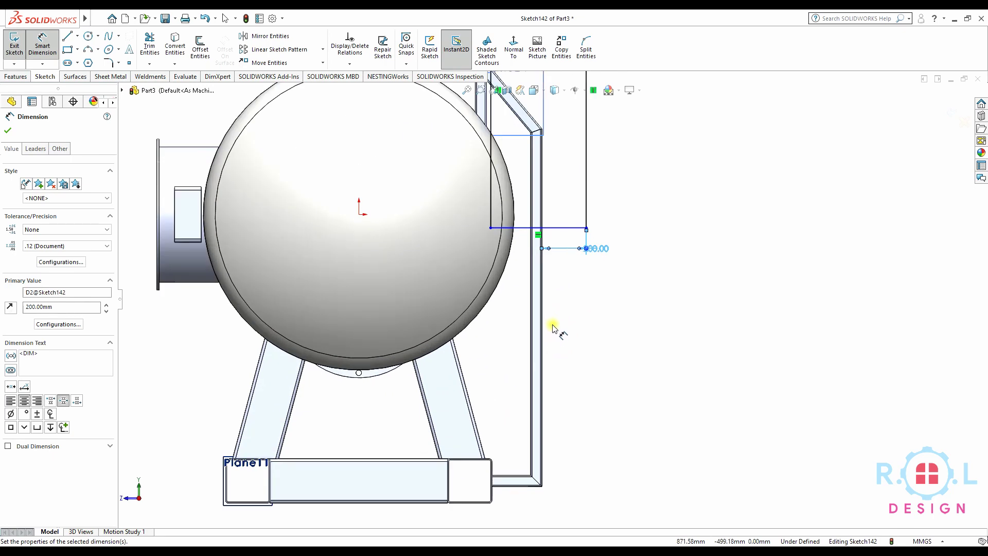
scroll(566, 265, up, 3)
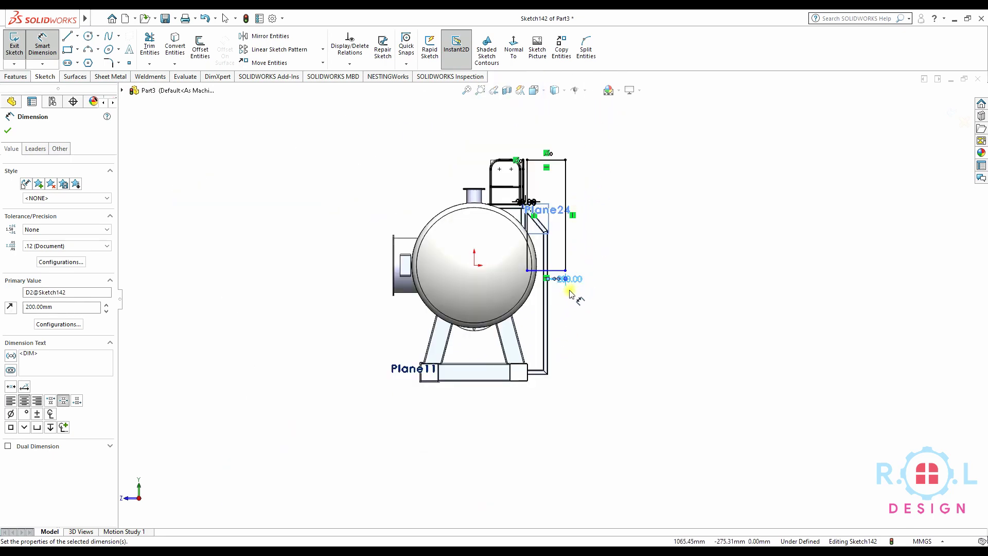
Set the rectangle's bottom line 1000 mm above the skid's bottom line.
click(549, 270)
scroll(548, 384, down, 3)
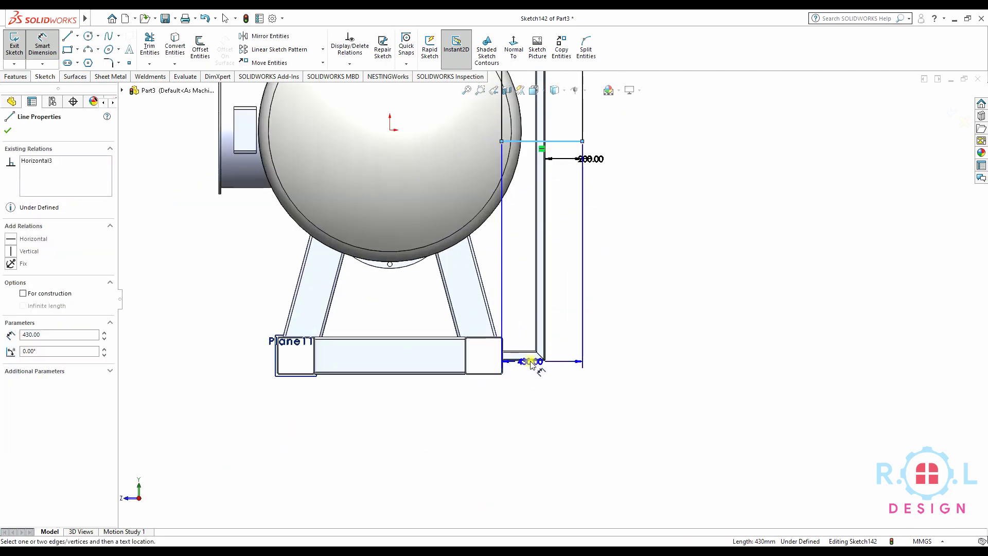
click(531, 361)
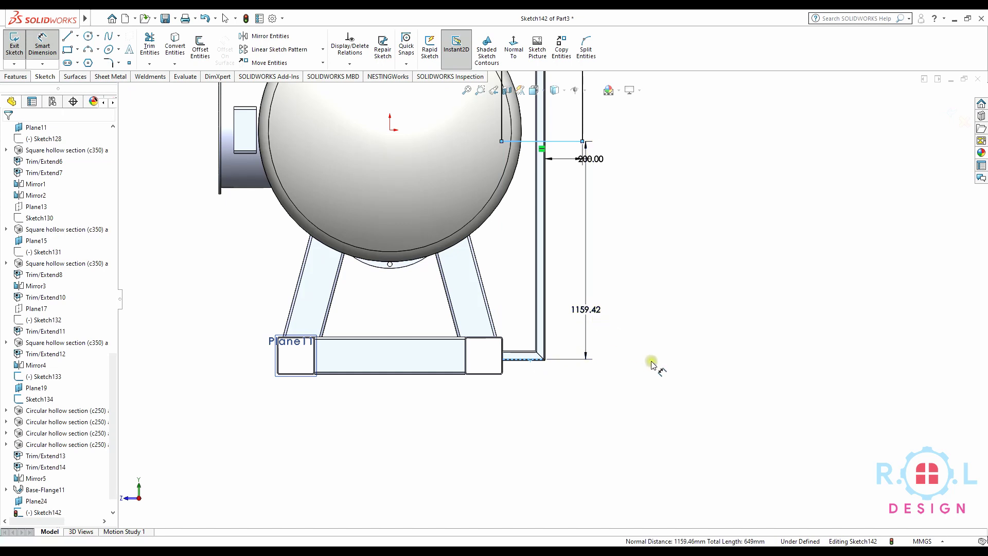
click(636, 354)
text(1000)
key(Return)
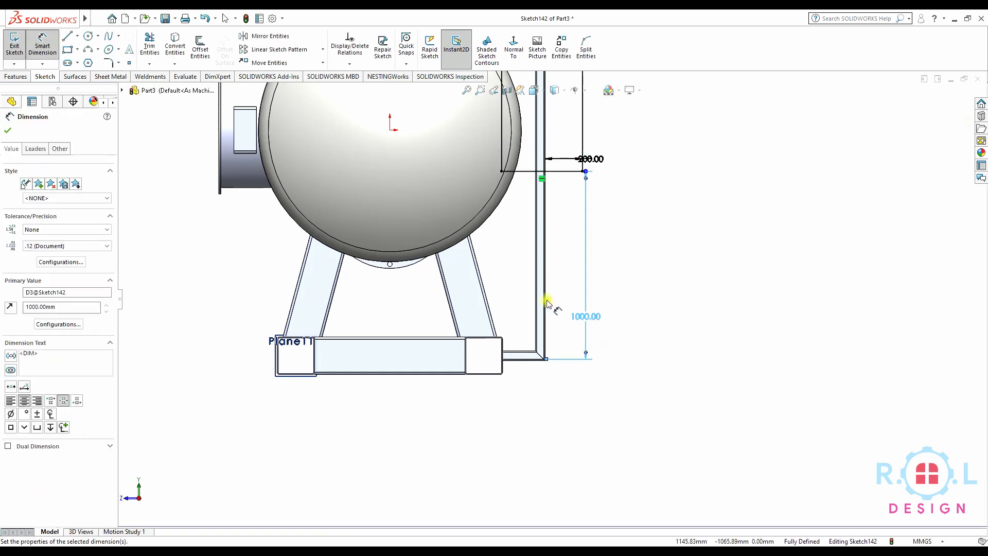
scroll(548, 246, up, 3)
scroll(549, 243, up, 2)
scroll(561, 242, up, 2)
scroll(564, 240, down, 2)
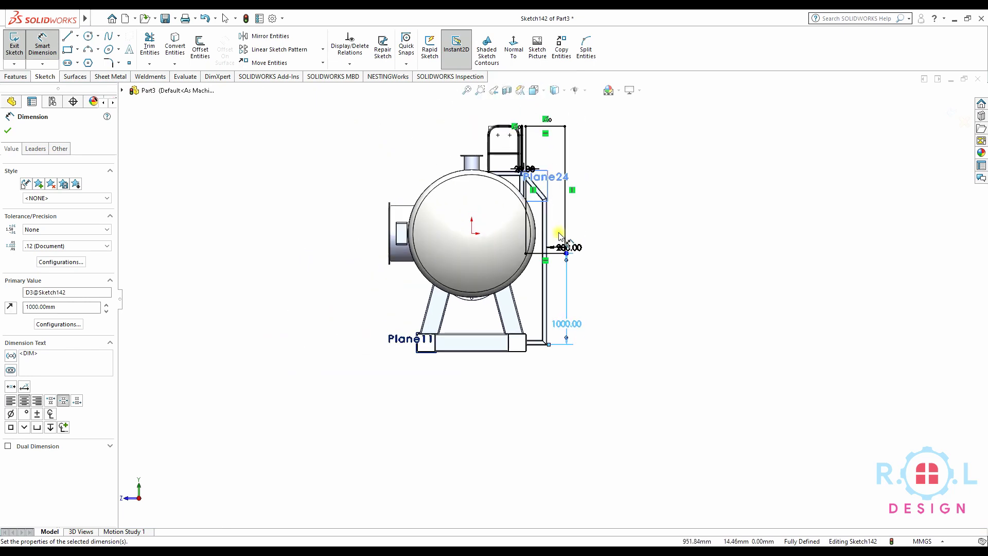
scroll(560, 236, down, 3)
scroll(560, 235, down, 2)
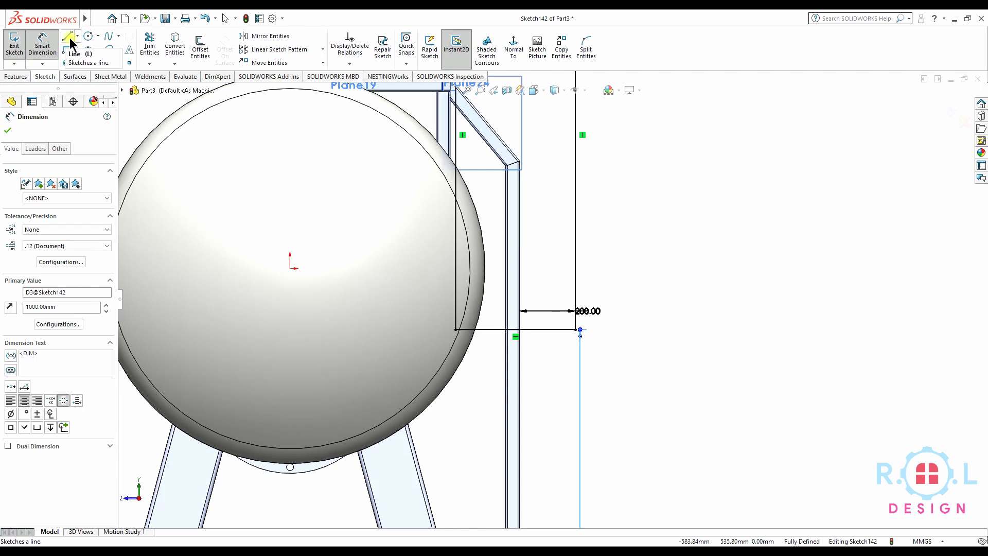
Draw a centerline from the rectangle's bottom corner up to the slanted rail.
scroll(568, 345, down, 3)
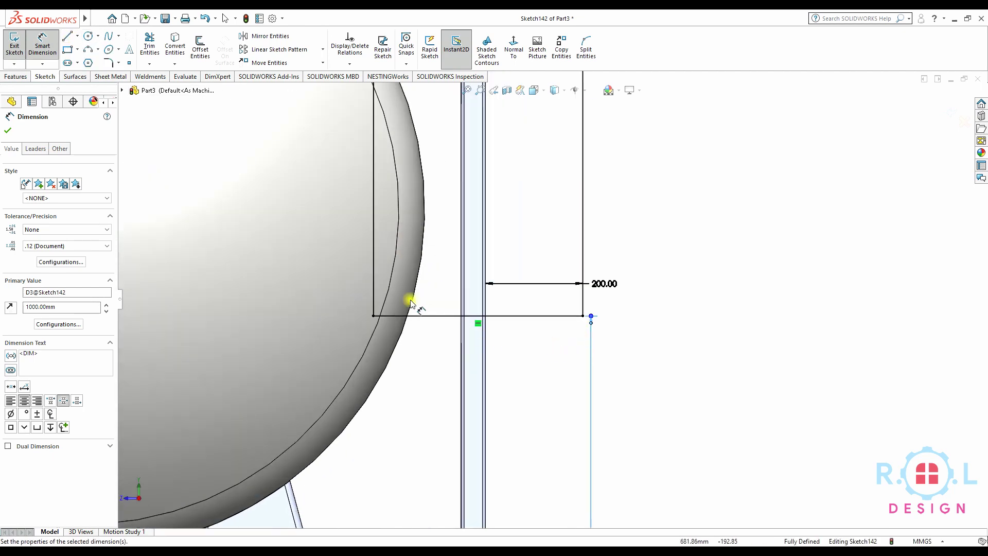
click(77, 36)
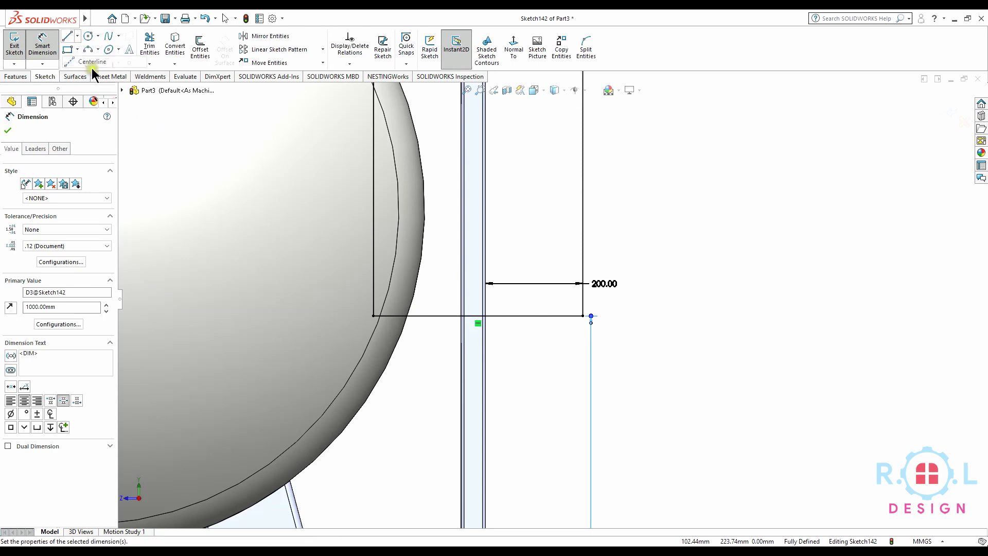
click(93, 57)
scroll(501, 322, down, 2)
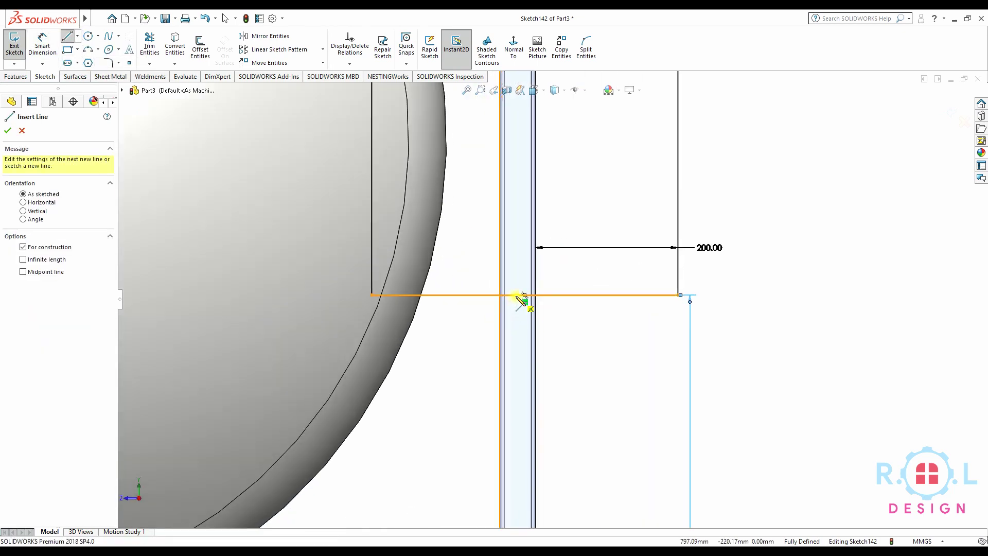
click(521, 297)
scroll(526, 297, up, 3)
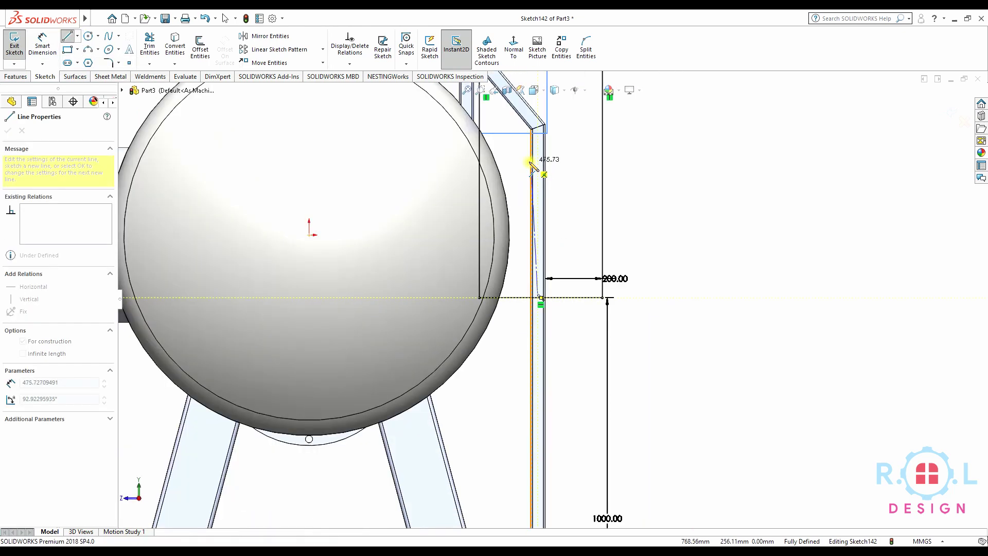
scroll(544, 159, up, 1)
scroll(529, 137, down, 2)
scroll(536, 268, down, 4)
scroll(514, 309, down, 2)
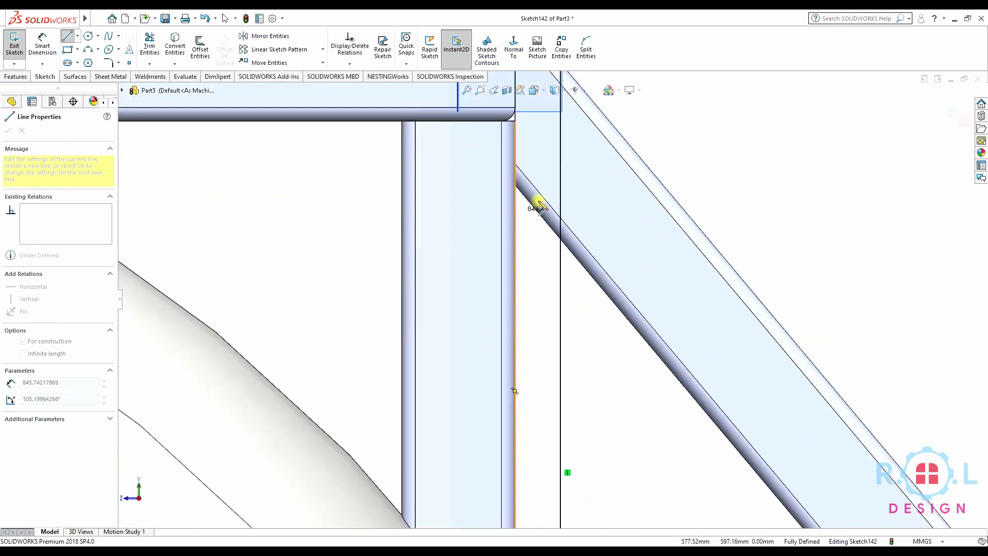
click(562, 190)
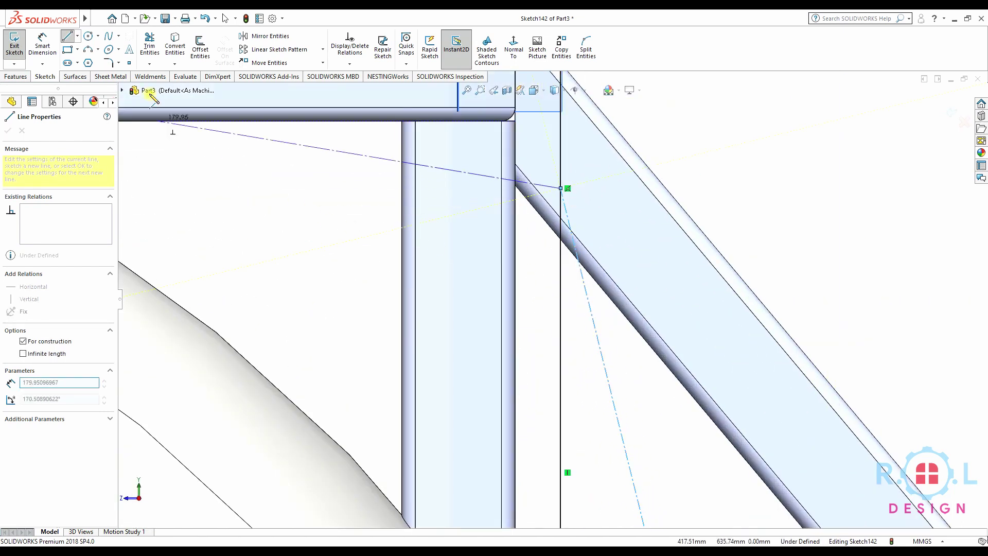
Power-trim the rectangle's left vertical line and the bottom line left of the centerline.
click(149, 46)
drag(556, 342, 567, 363)
scroll(571, 412, up, 2)
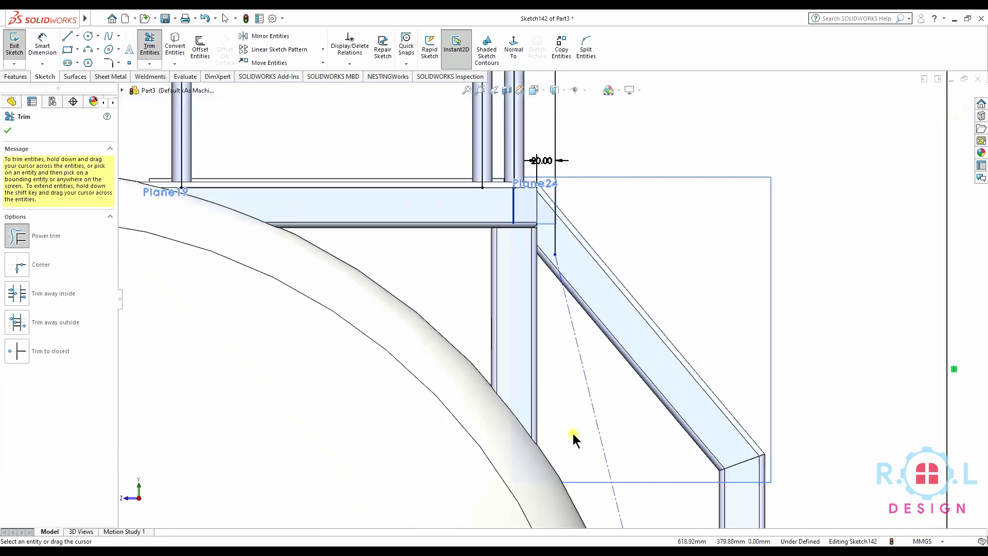
scroll(587, 463, up, 2)
scroll(596, 478, down, 3)
scroll(598, 478, up, 1)
drag(562, 481, 586, 441)
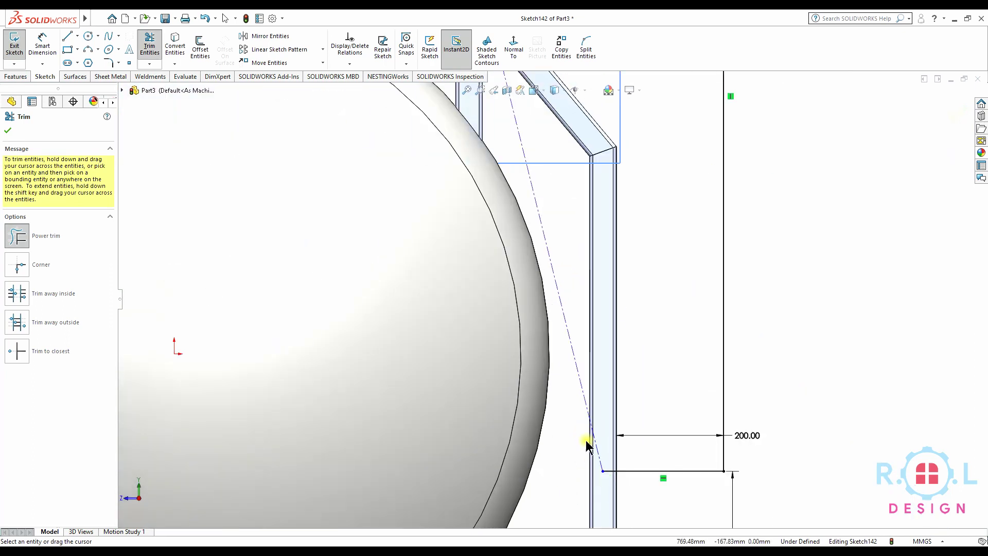
scroll(575, 335, up, 3)
scroll(628, 137, up, 2)
scroll(478, 256, down, 1)
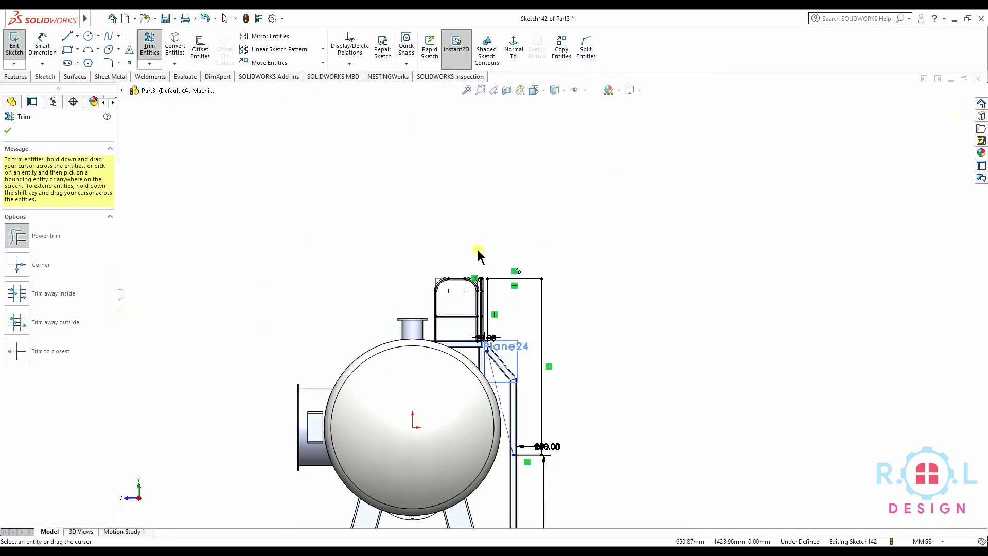
Set up a 100 mm sketch fillet on the rectangle's top-right corner.
click(8, 132)
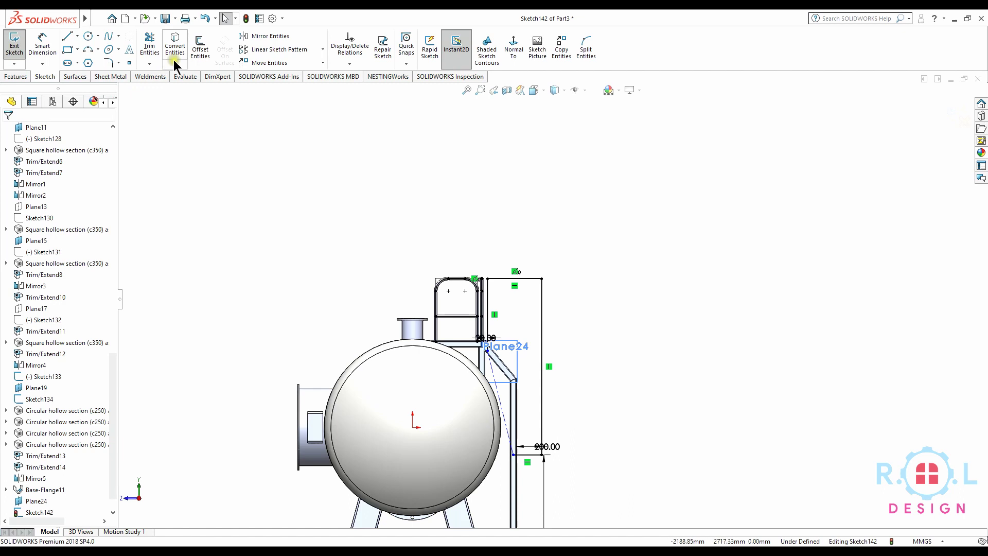
click(111, 64)
click(542, 278)
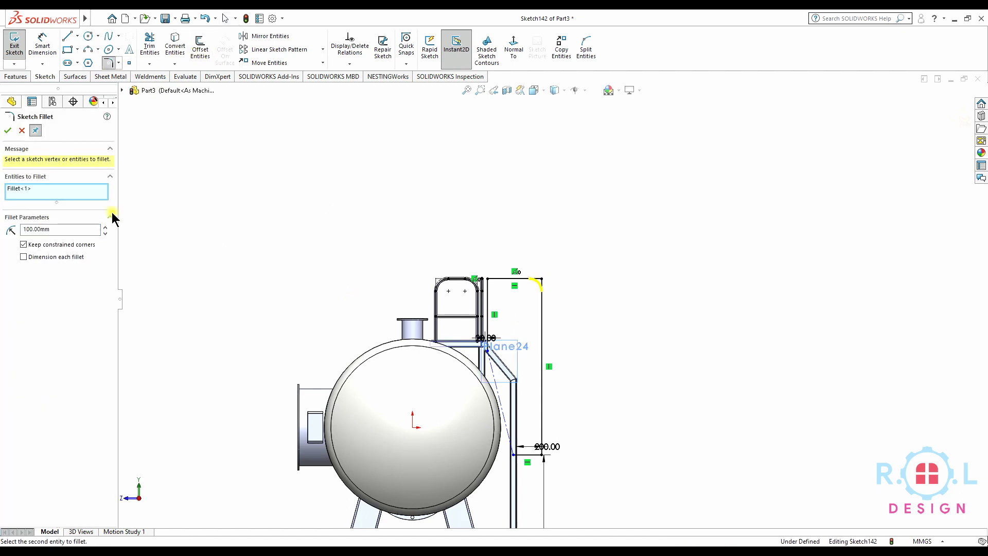
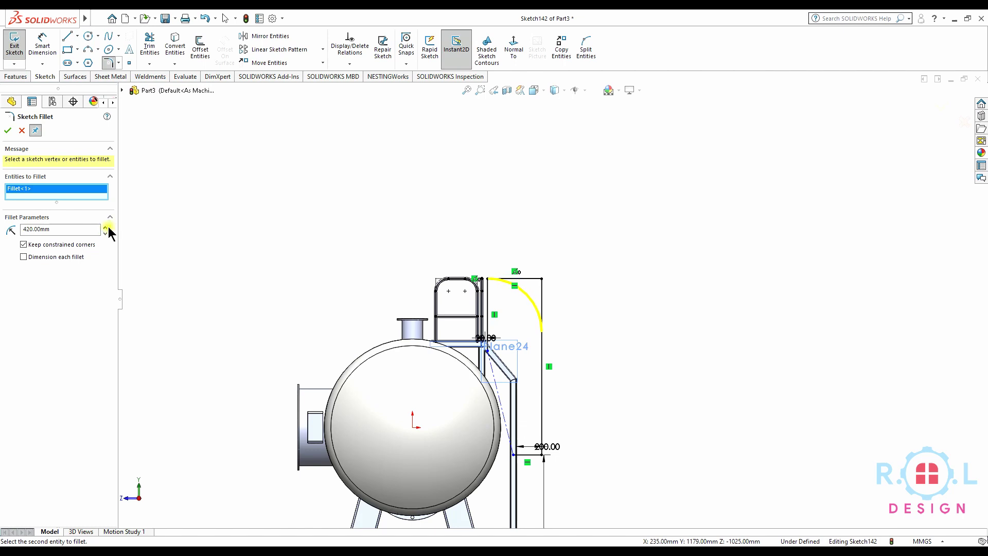
Apply the R420 fillet to the handrail's top corner and exit the sketch.
click(7, 130)
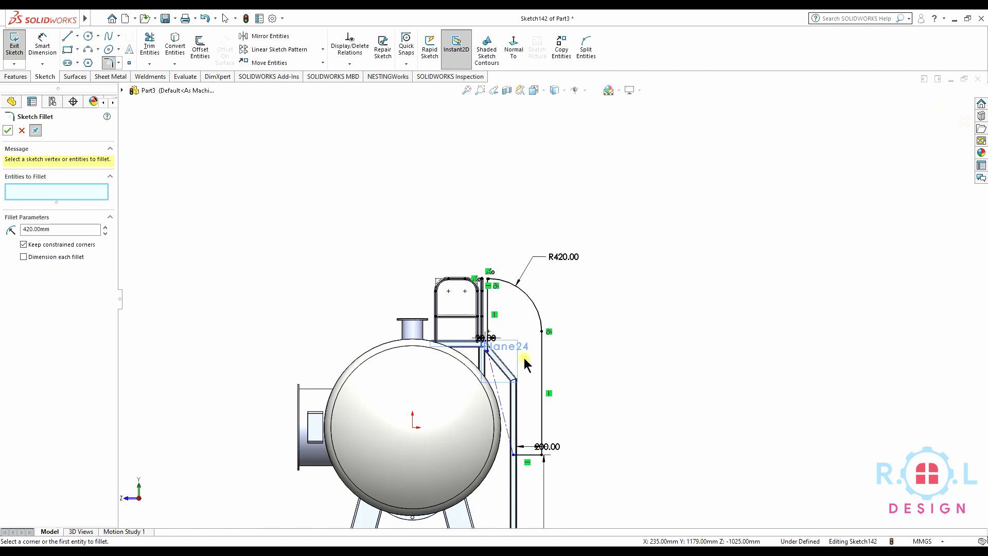
scroll(422, 282, up, 3)
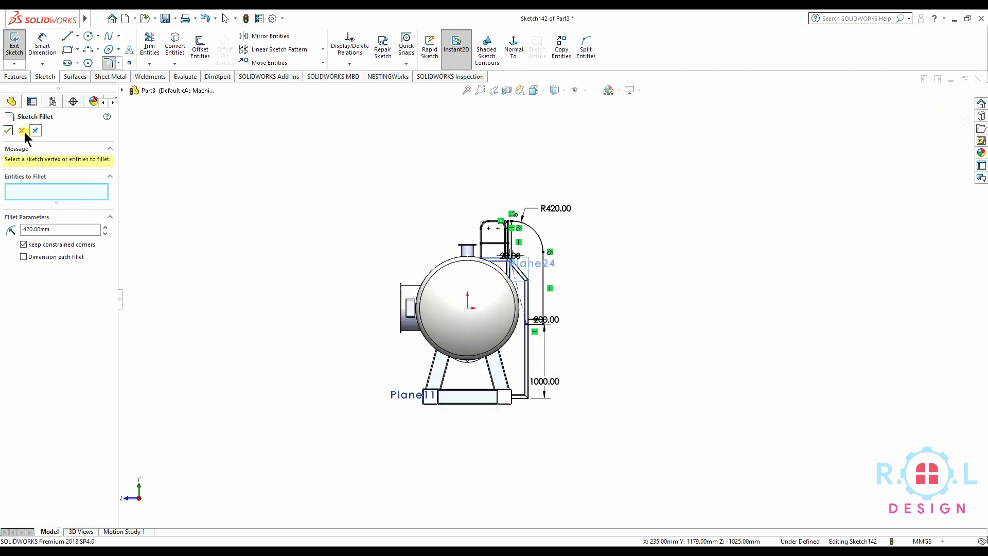
key(Escape)
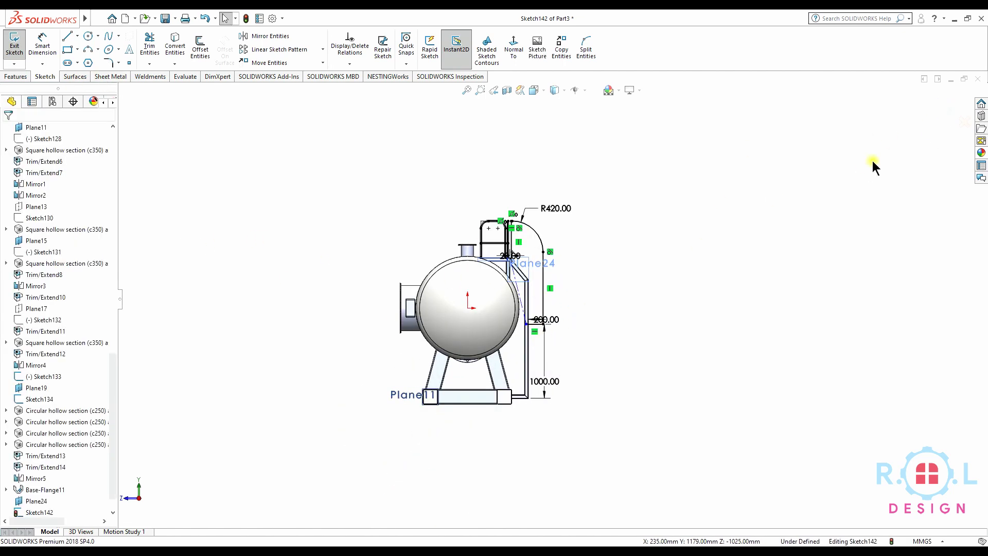
click(946, 110)
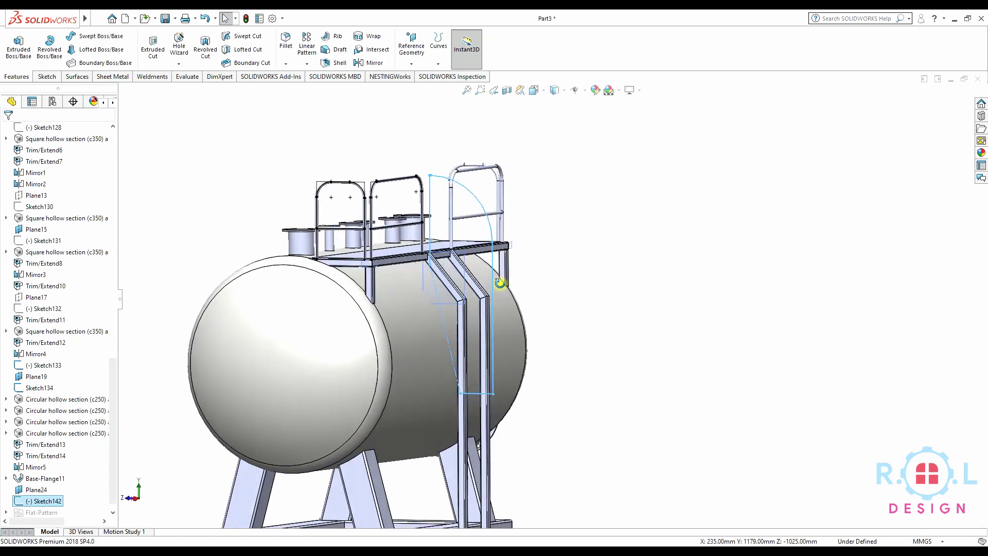
Reopen Sketch142 for editing, viewed normal to its plane.
click(39, 499)
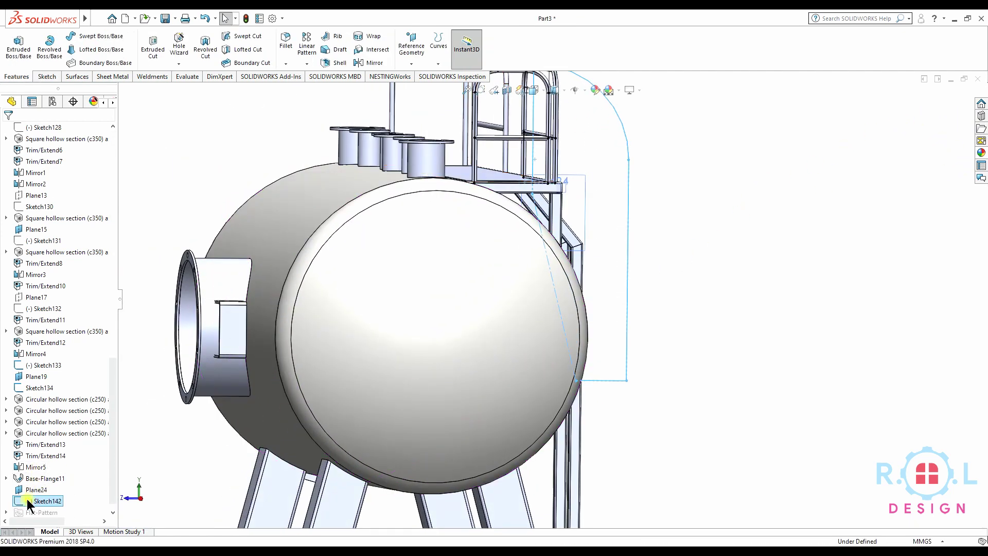
click(37, 469)
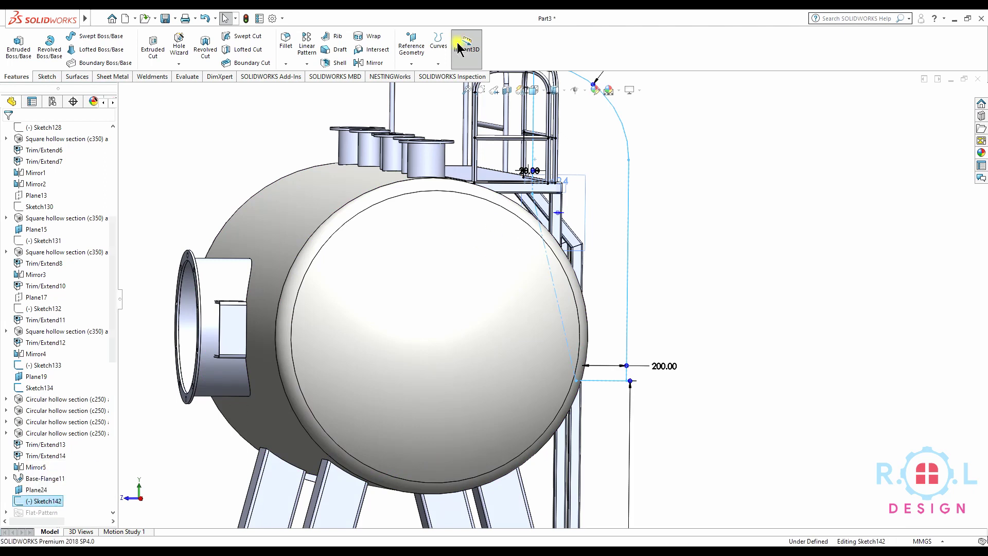
click(513, 50)
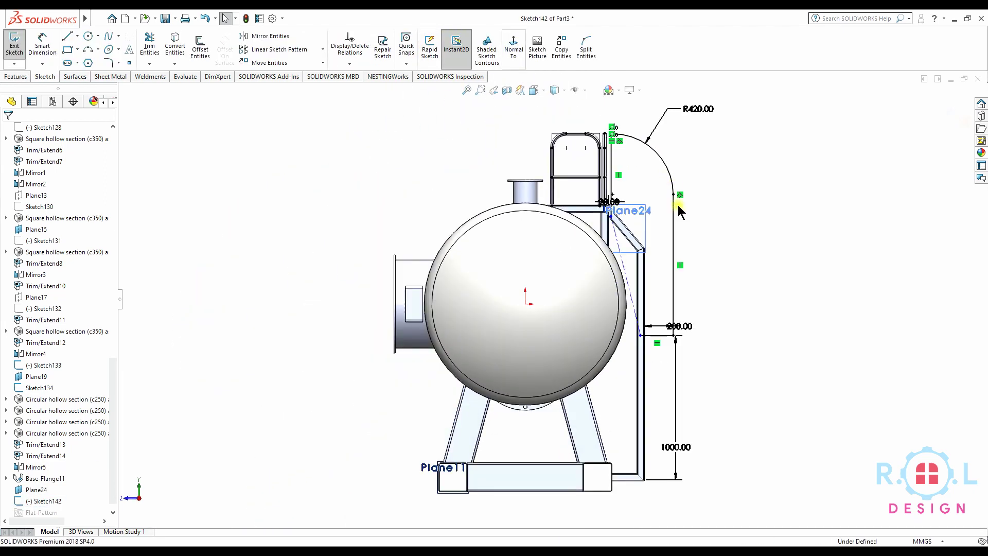
scroll(672, 260, down, 2)
scroll(658, 271, up, 1)
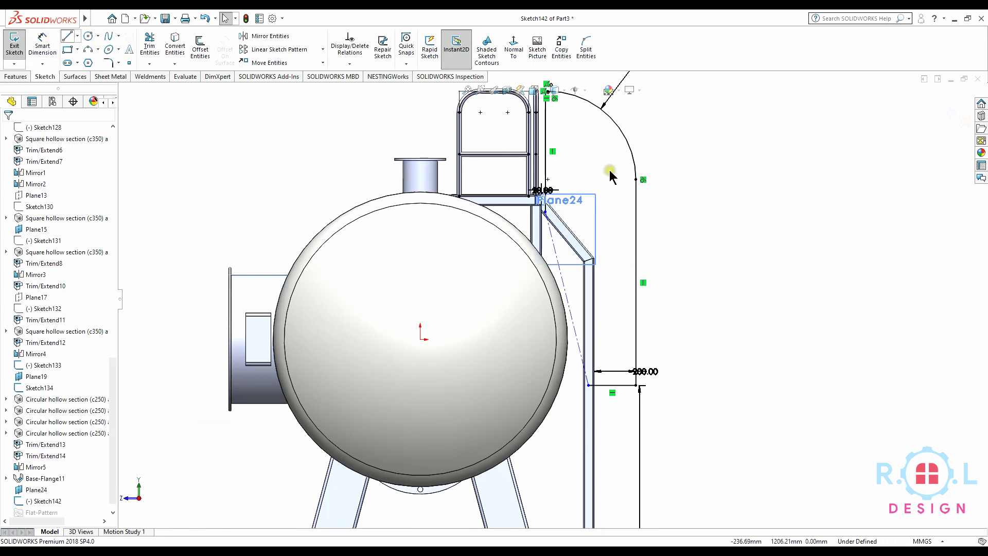
Draw a line upward from the diagonal support's lower corner toward the arc.
key(l)
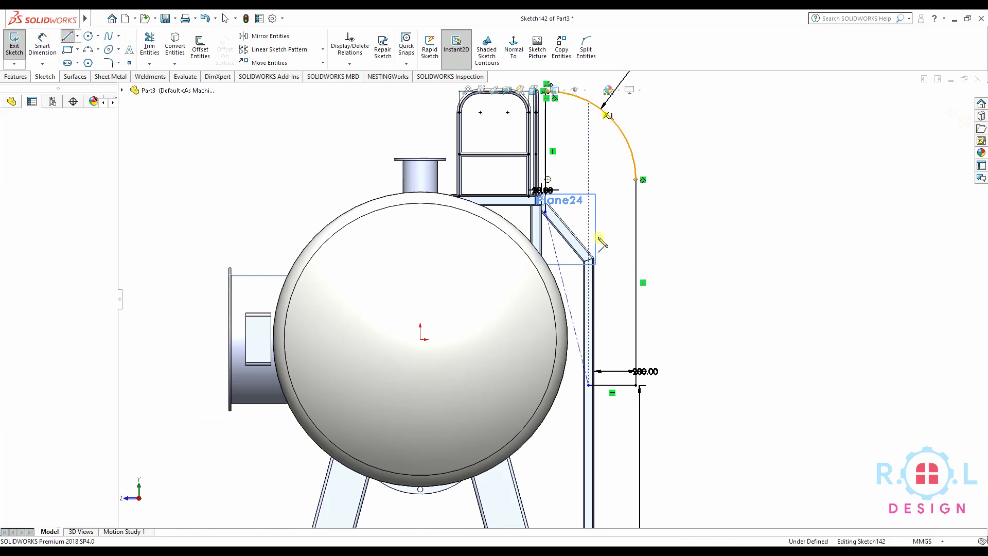
click(544, 202)
click(588, 261)
right_click(753, 203)
click(777, 215)
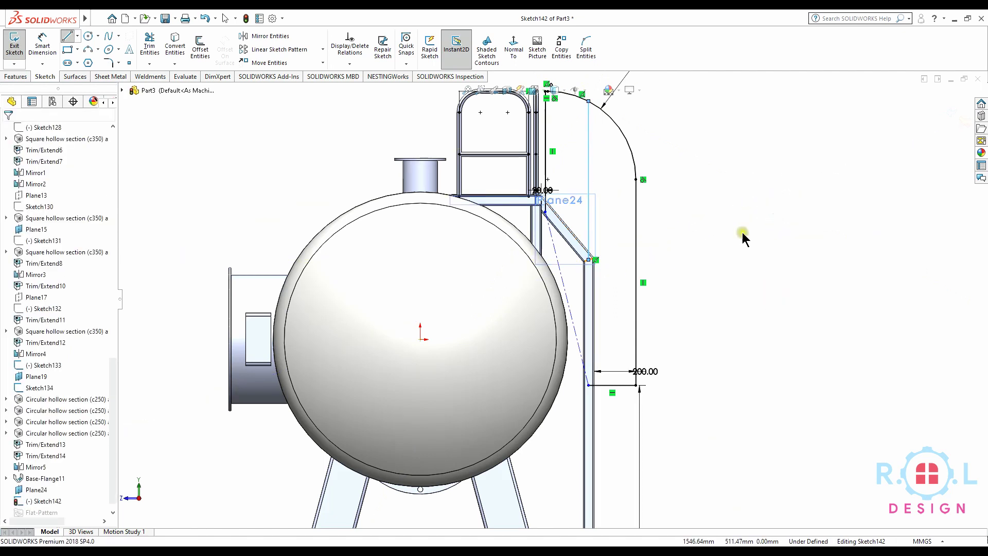
scroll(742, 238, down, 2)
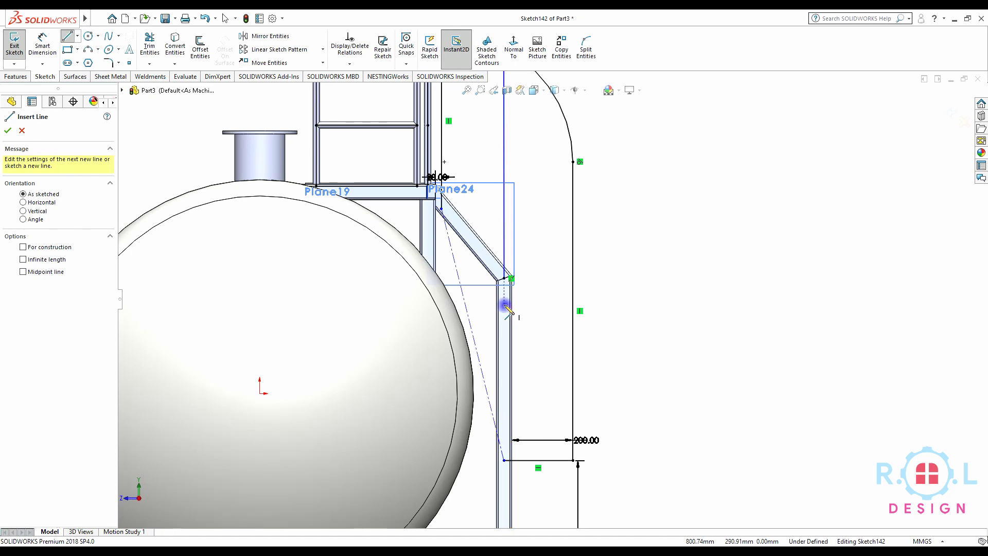
Draw a 225 mm horizontal rung from the outer upright to the ladder stile, then exit Sketch142.
click(504, 304)
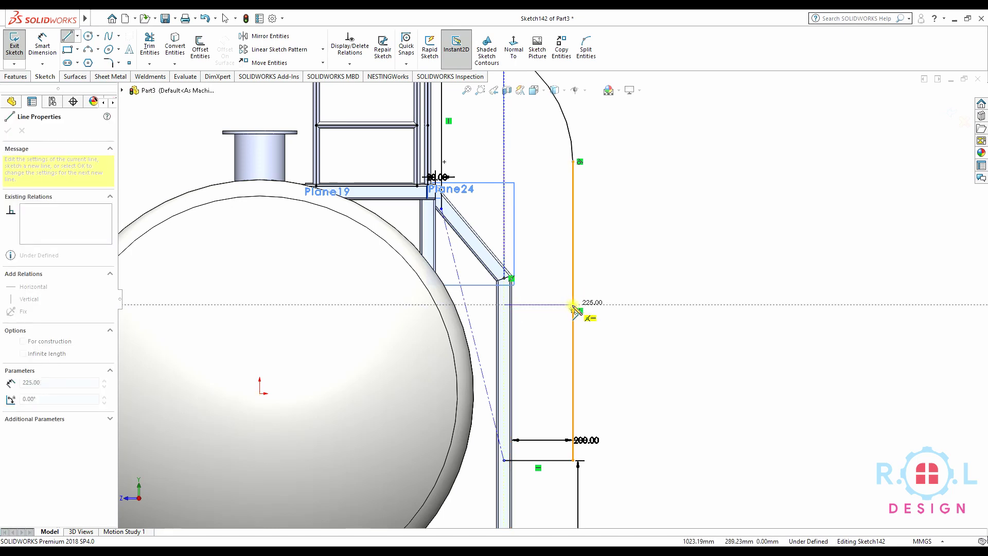
key(Escape)
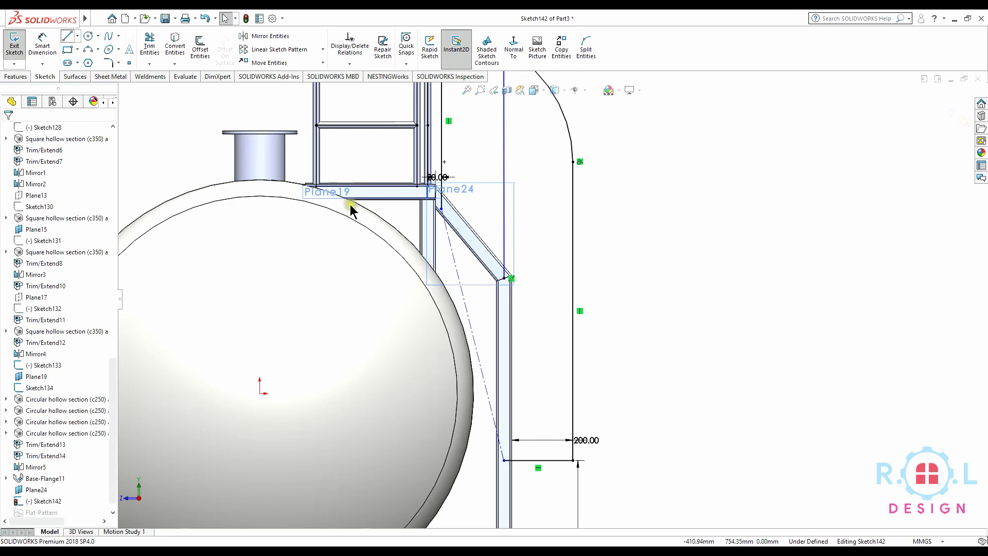
key(l)
click(573, 311)
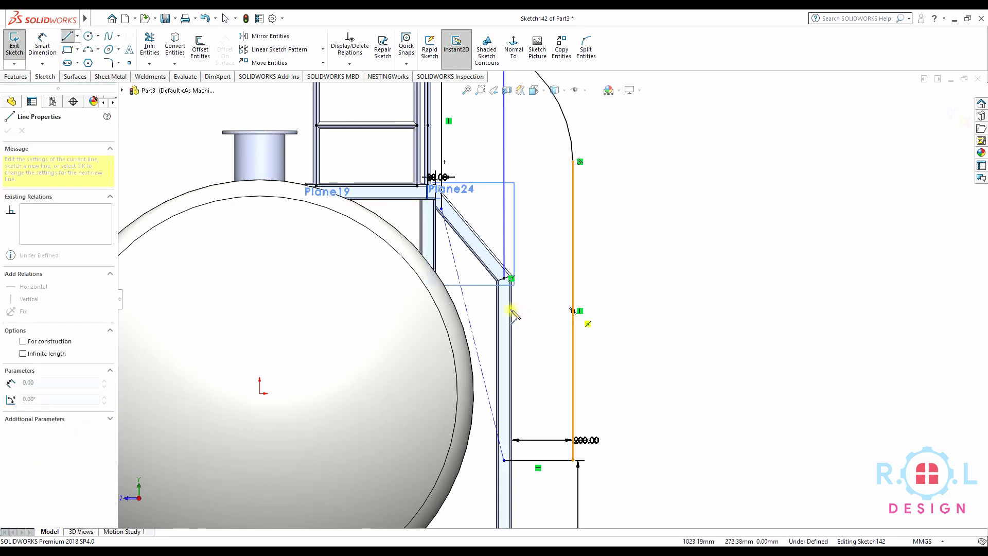
click(507, 311)
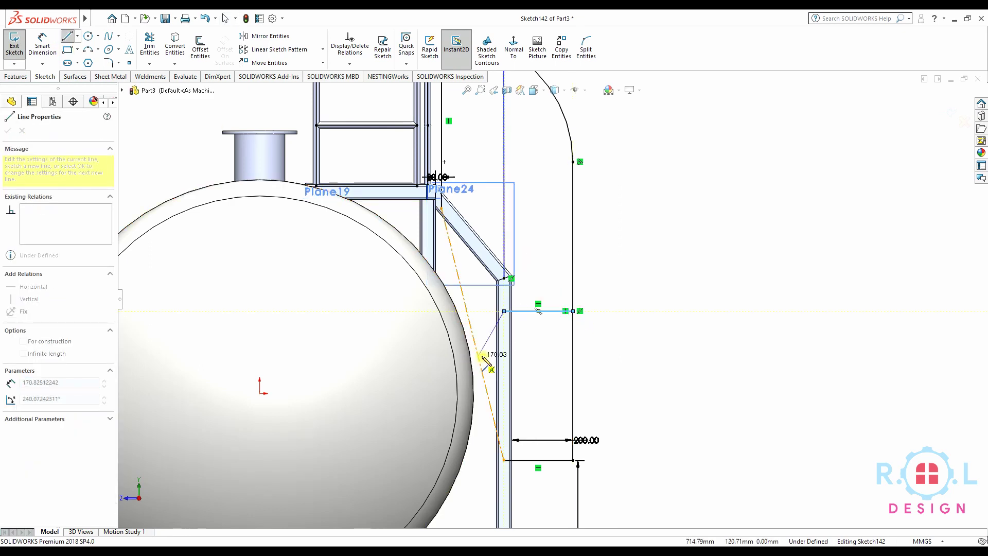
key(Escape)
scroll(485, 333, down, 3)
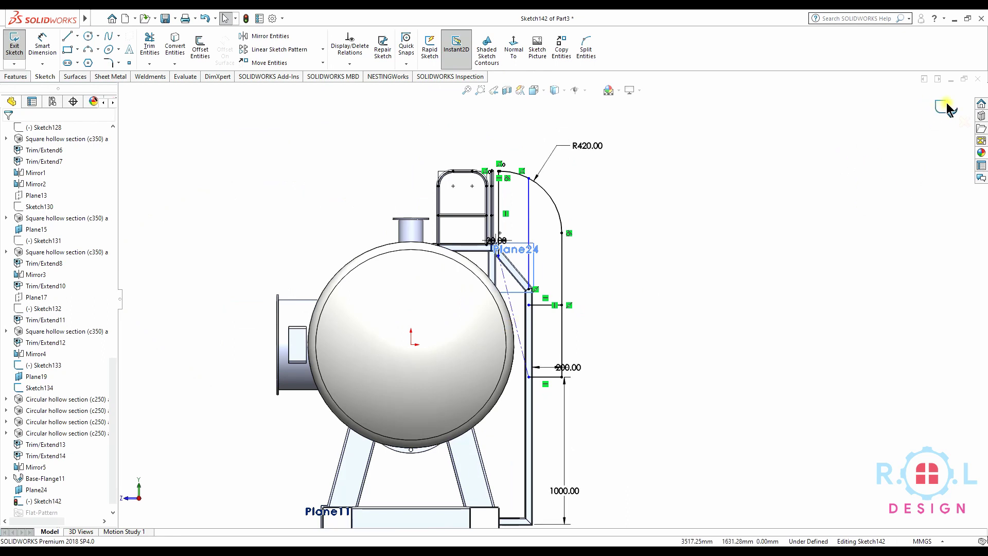
click(949, 109)
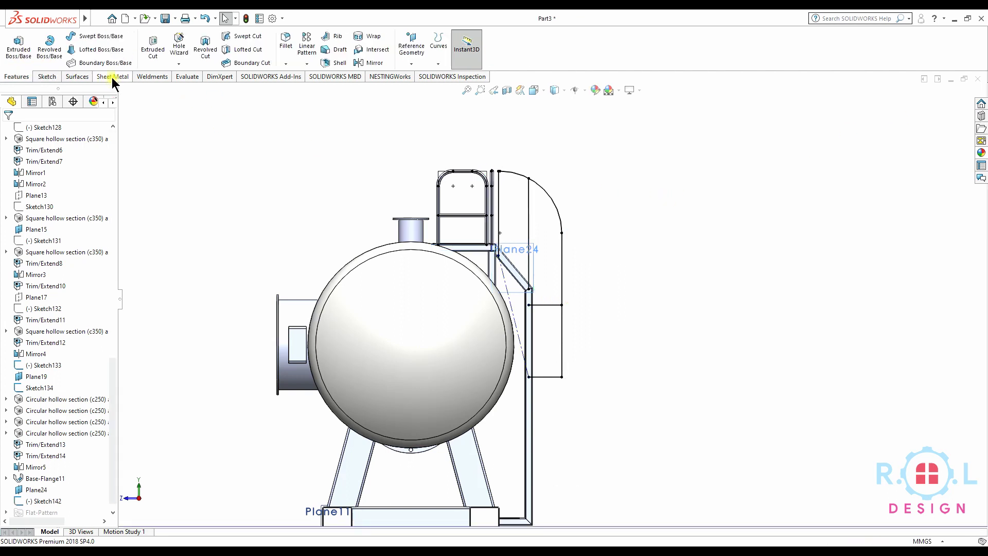
Start a 21.3x3.6 CHS circular hollow section Structural Member from the Weldments tools.
click(146, 80)
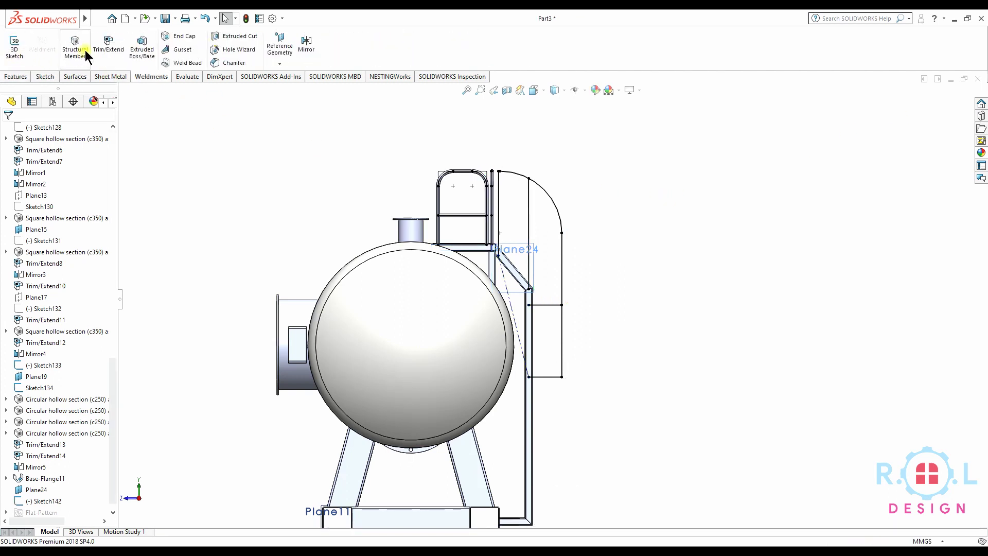
scroll(513, 195, down, 3)
scroll(503, 173, up, 1)
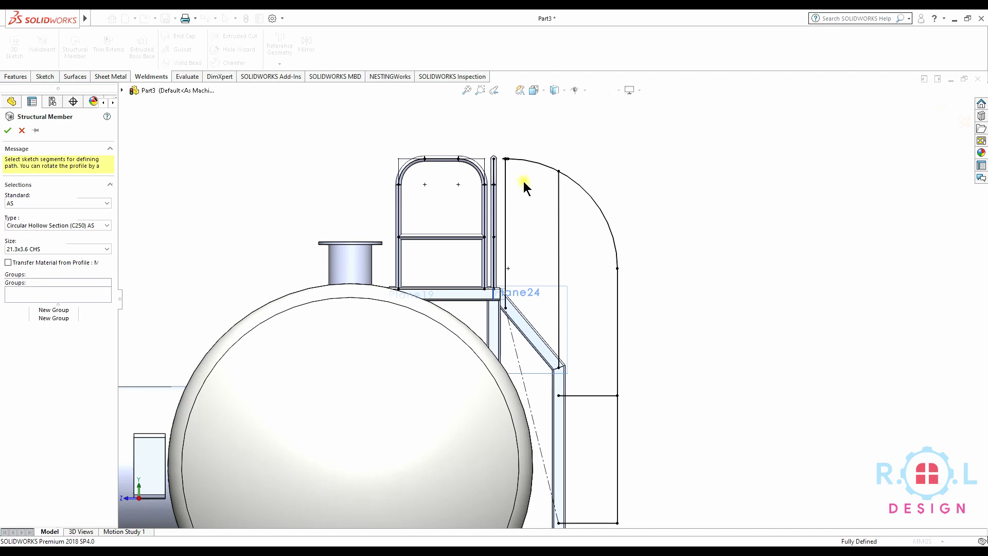
scroll(523, 179, down, 3)
scroll(515, 177, down, 3)
scroll(515, 177, down, 5)
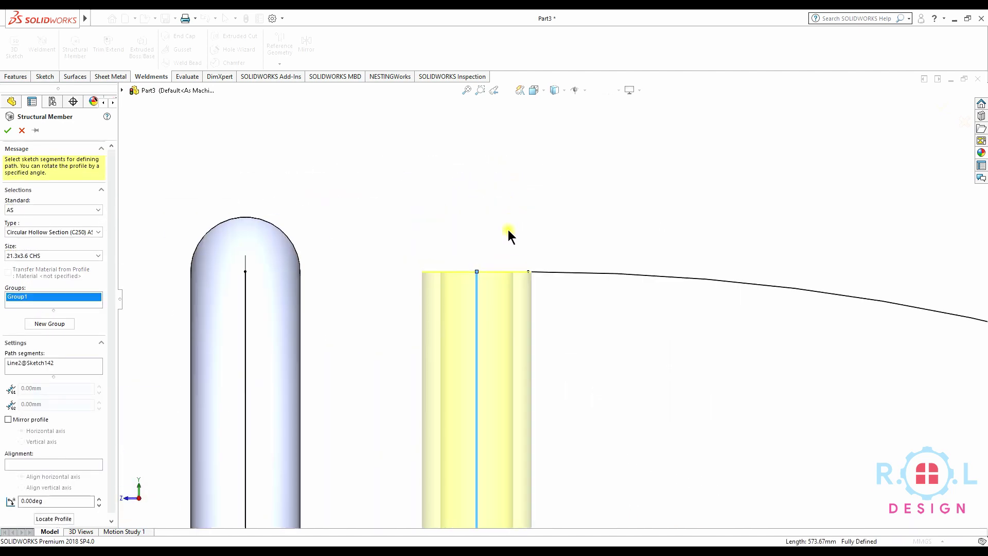
Sweep the tube along the top line, arc, long vertical and bottom lines, then cancel Trim/Extend.
click(517, 271)
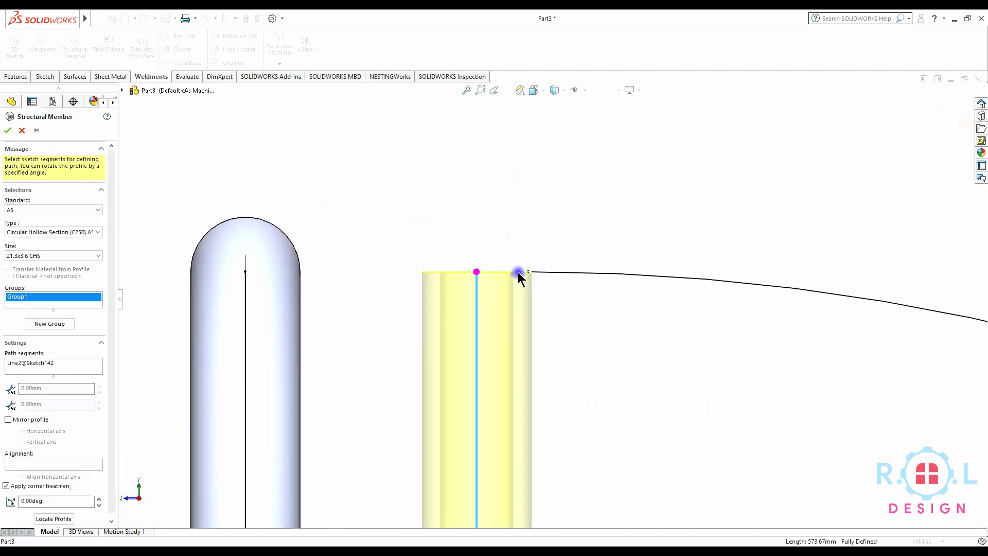
click(551, 272)
scroll(554, 290, up, 3)
scroll(599, 324, up, 3)
scroll(635, 413, up, 3)
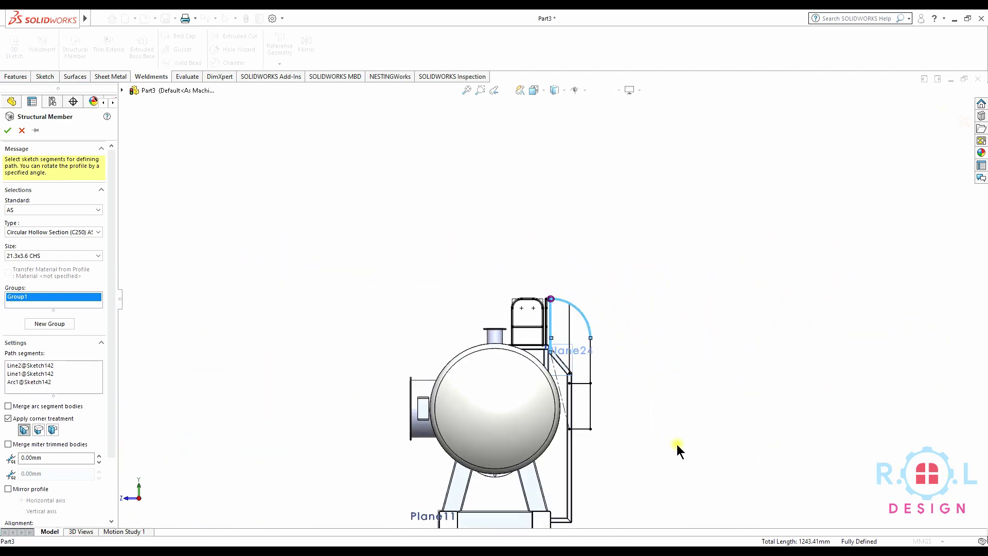
scroll(677, 450, down, 3)
click(516, 227)
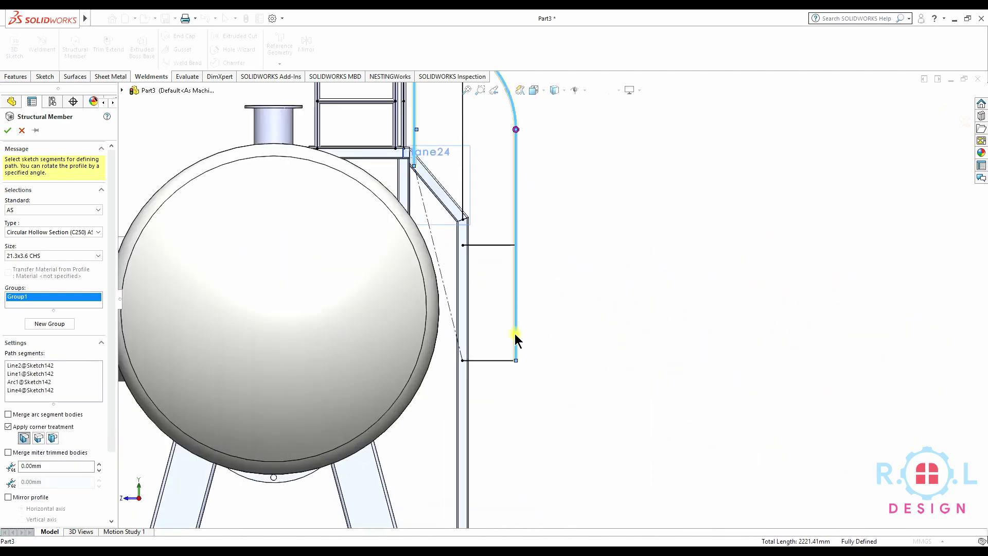
click(488, 360)
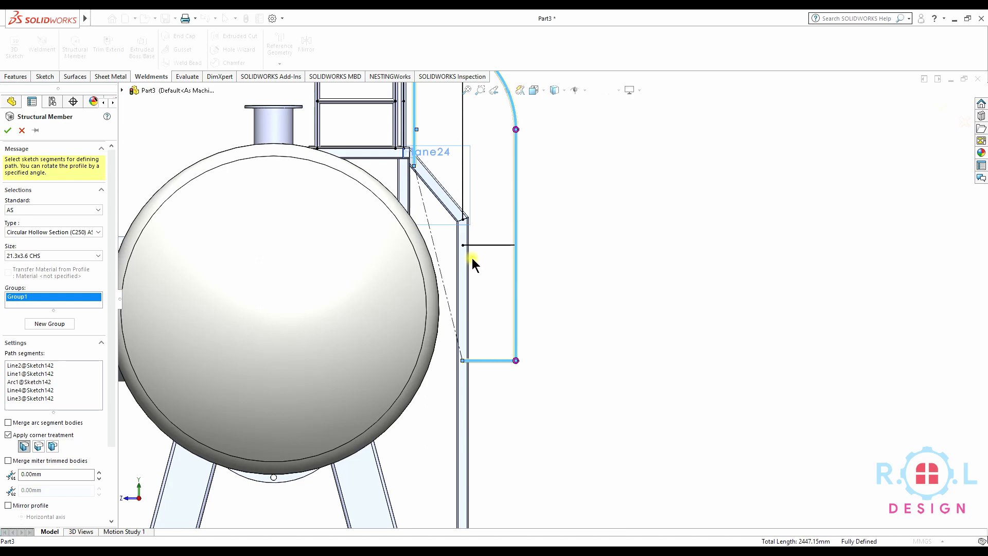
click(9, 130)
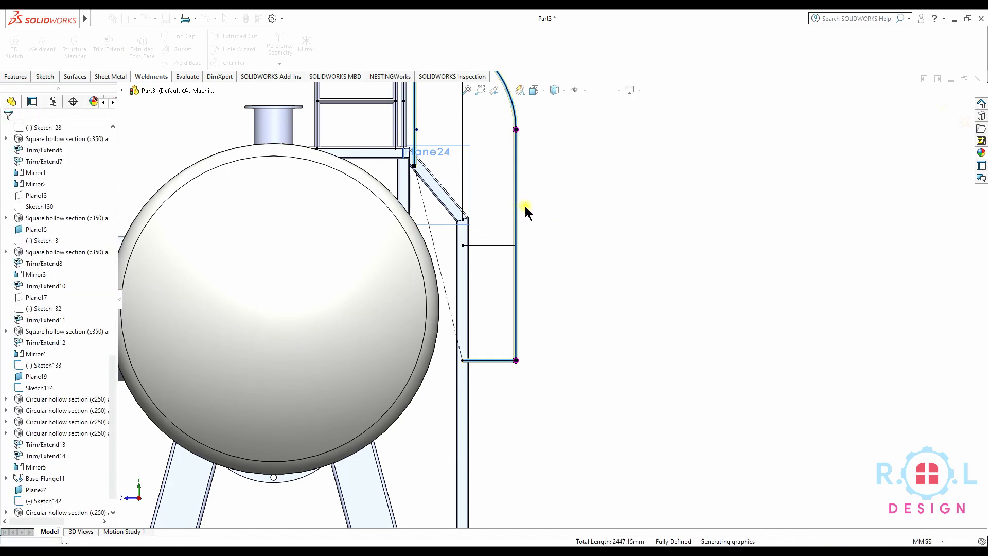
click(109, 44)
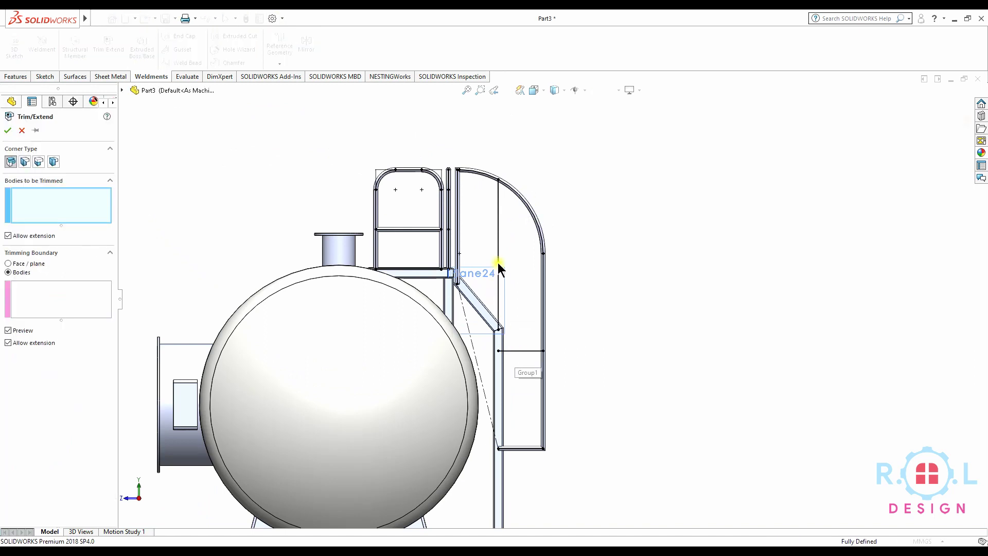
click(22, 129)
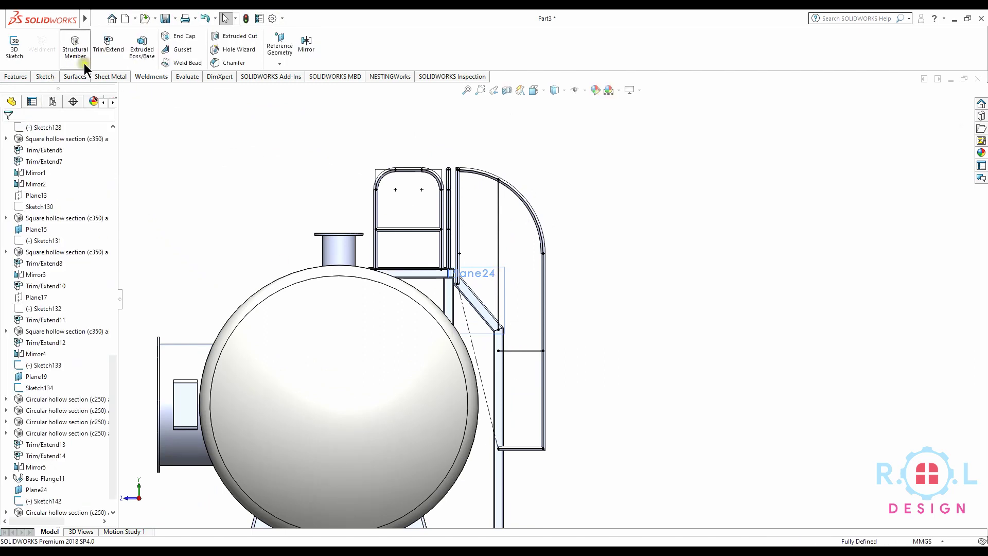
Create a 21.3x3.6 CHS tube member along the horizontal rung line.
click(84, 63)
click(524, 350)
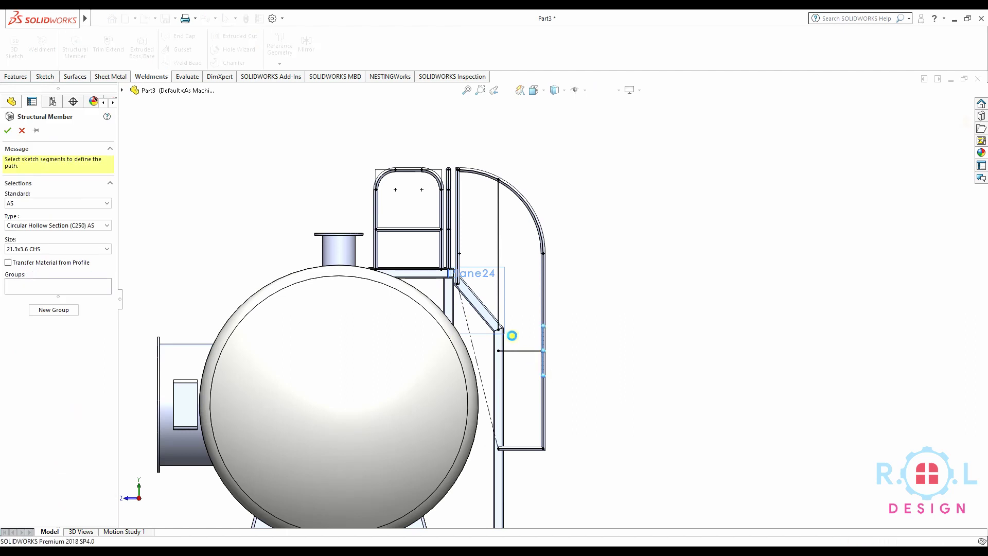
click(499, 251)
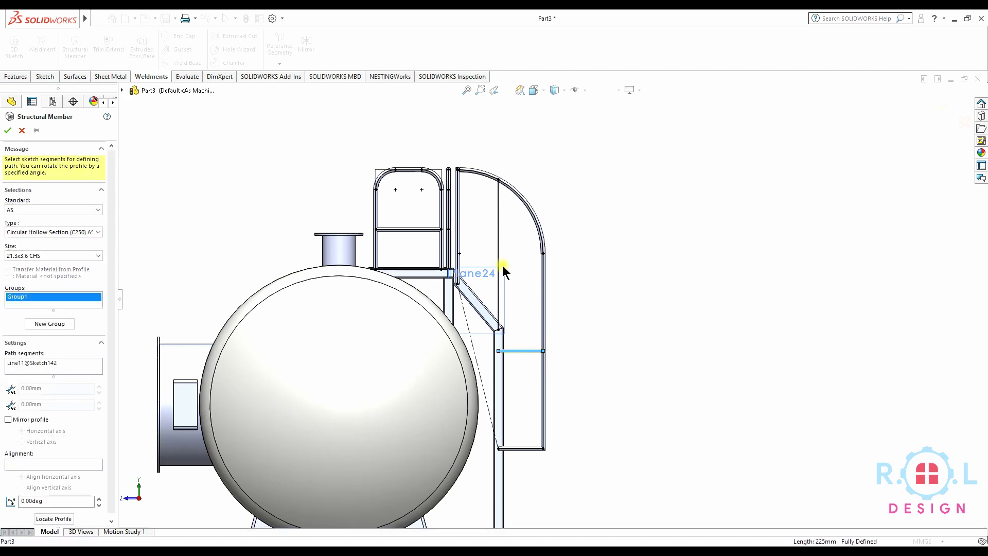
click(497, 255)
click(7, 130)
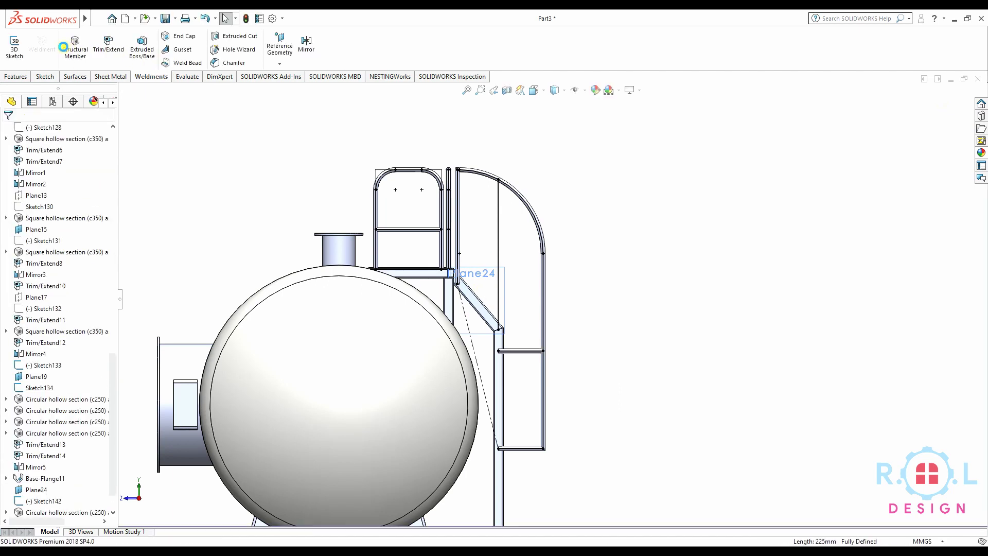
Add another 21.3x3.6 CHS tube member along the vertical ladder line.
click(75, 47)
click(499, 244)
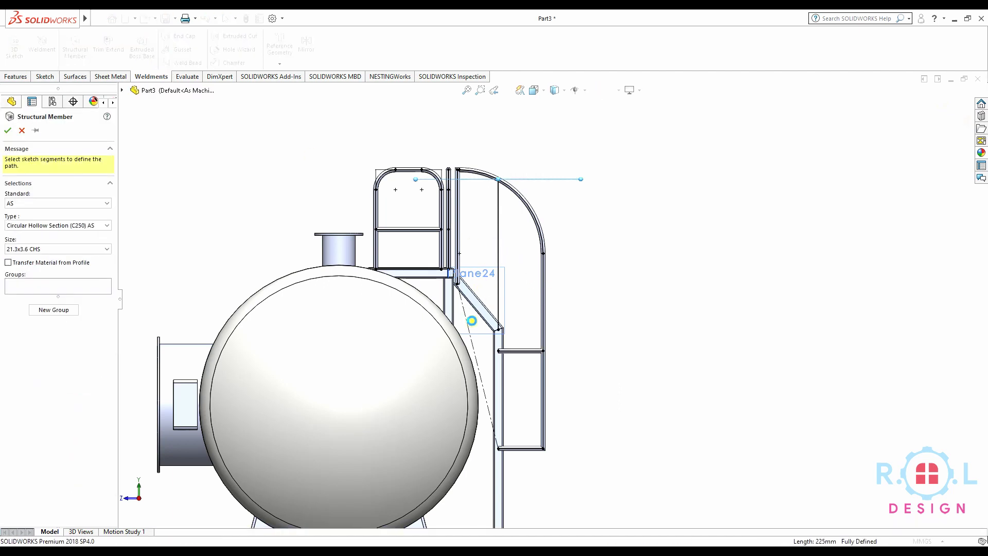
click(487, 314)
click(7, 130)
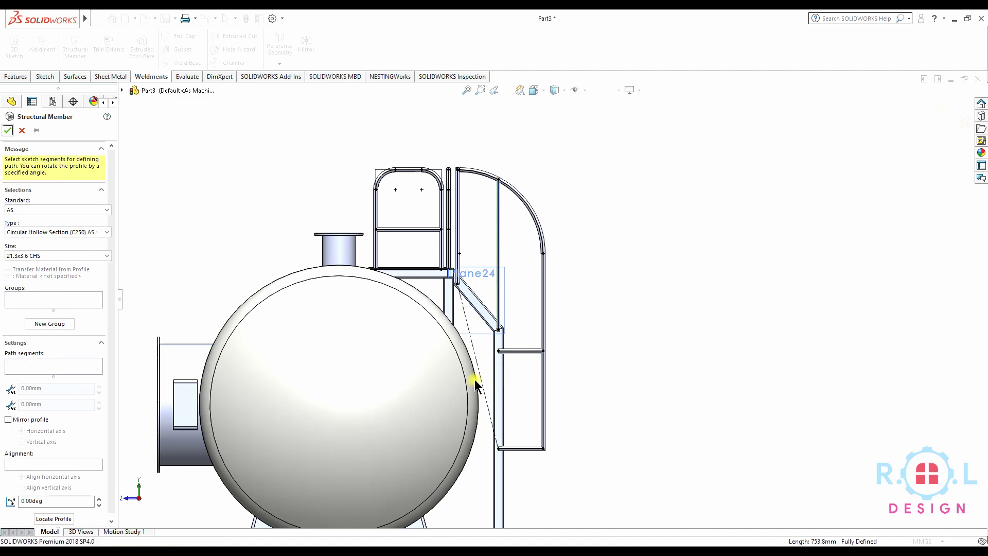
Zoom and orbit the view to inspect the new ladder tubes.
scroll(523, 376, down, 5)
middle_drag(520, 375, 461, 398)
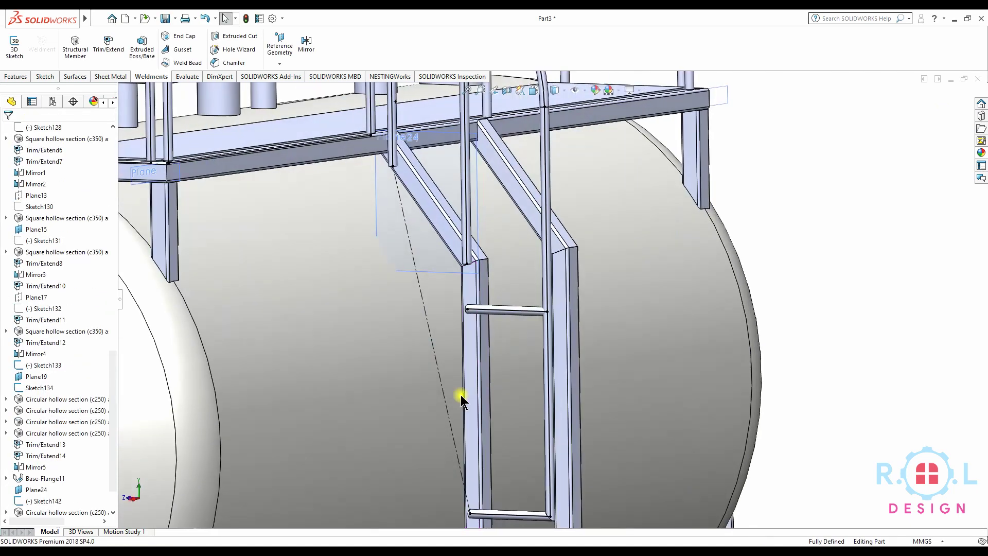
scroll(488, 381, up, 5)
mouse_move(517, 365)
middle_down()
mouse_move(435, 370)
mouse_move(379, 393)
mouse_move(482, 356)
mouse_move(579, 354)
middle_up()
scroll(453, 314, down, 2)
scroll(472, 370, down, 2)
scroll(475, 397, down, 2)
middle_drag(475, 397, 517, 440)
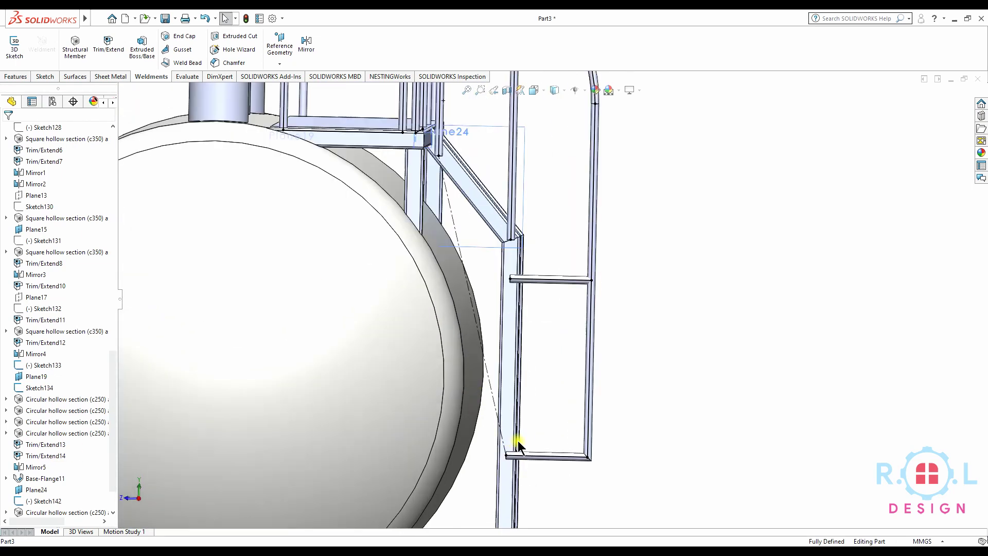
click(107, 44)
Pick the ladder rung and inner vertical rail as the bodies to trim.
click(557, 281)
click(591, 317)
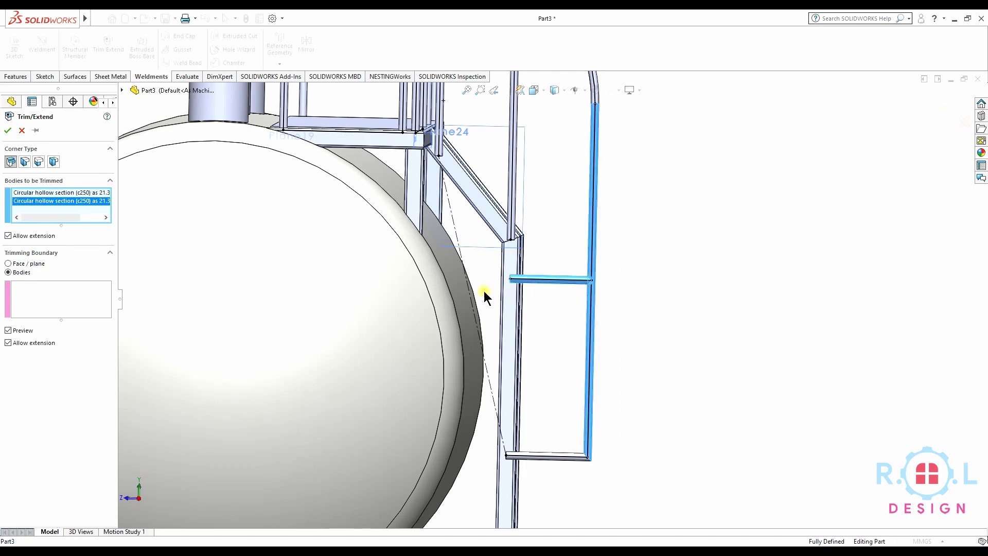
right_click(36, 200)
click(70, 208)
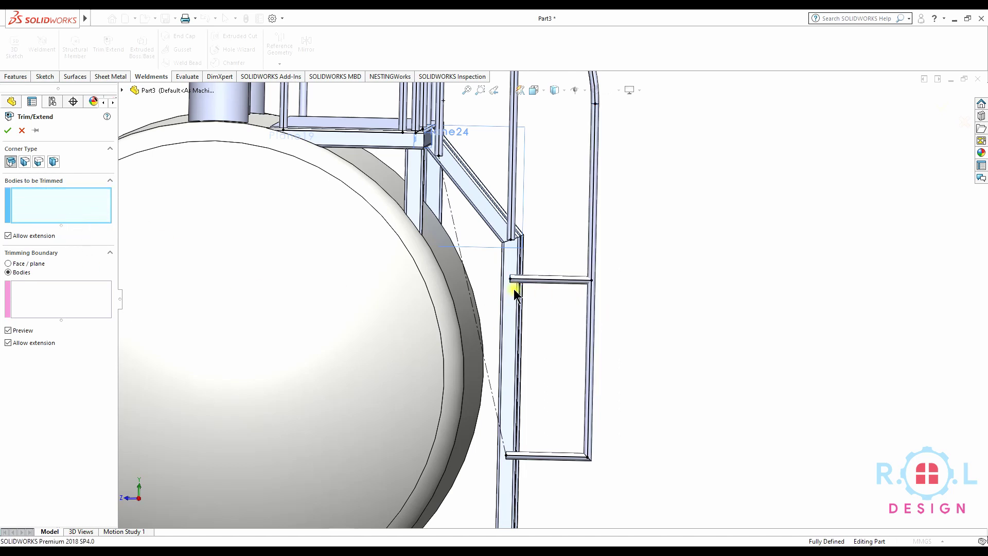
click(541, 283)
scroll(608, 247, up, 3)
scroll(554, 186, down, 4)
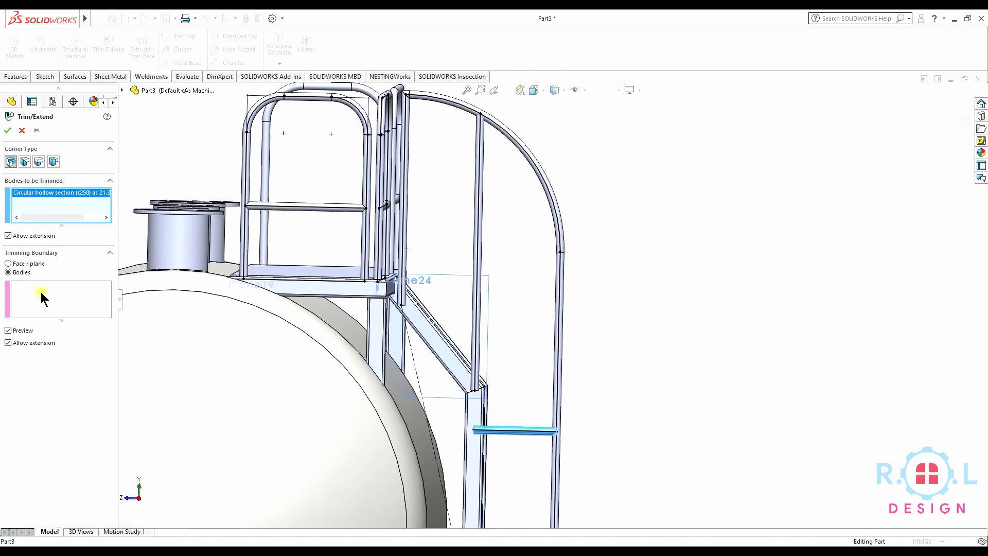
click(479, 236)
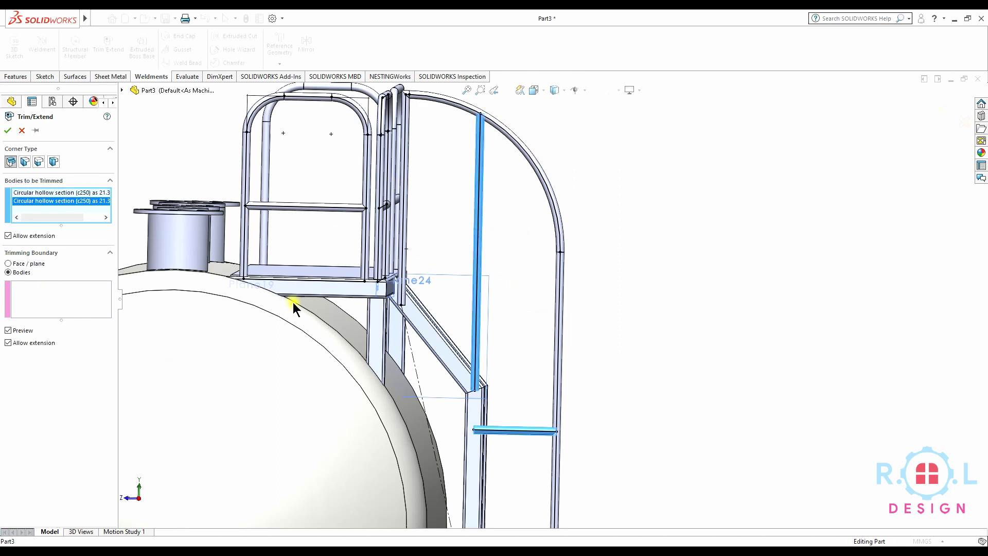
Use the outer rail and curved hoop as trimming boundaries and apply the trim.
click(64, 304)
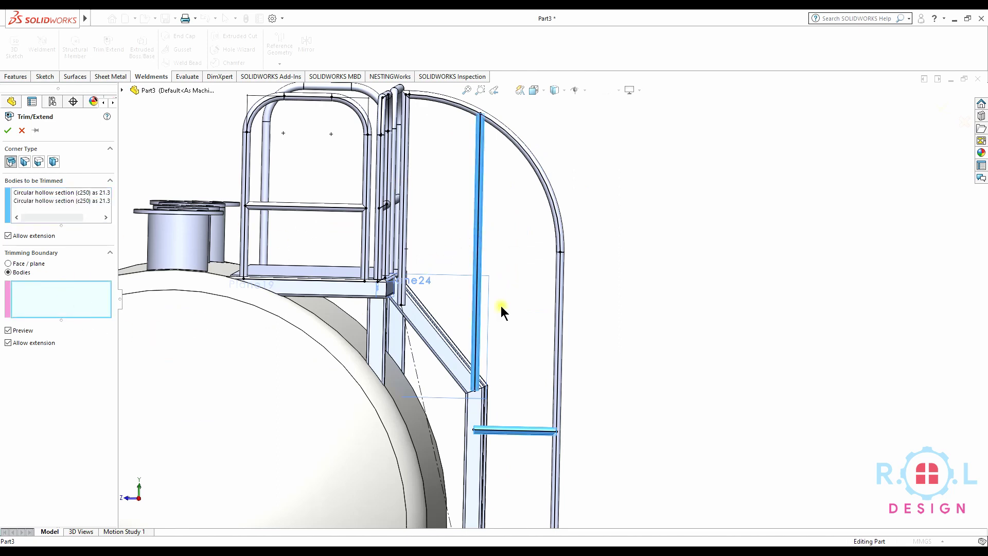
click(561, 331)
click(563, 242)
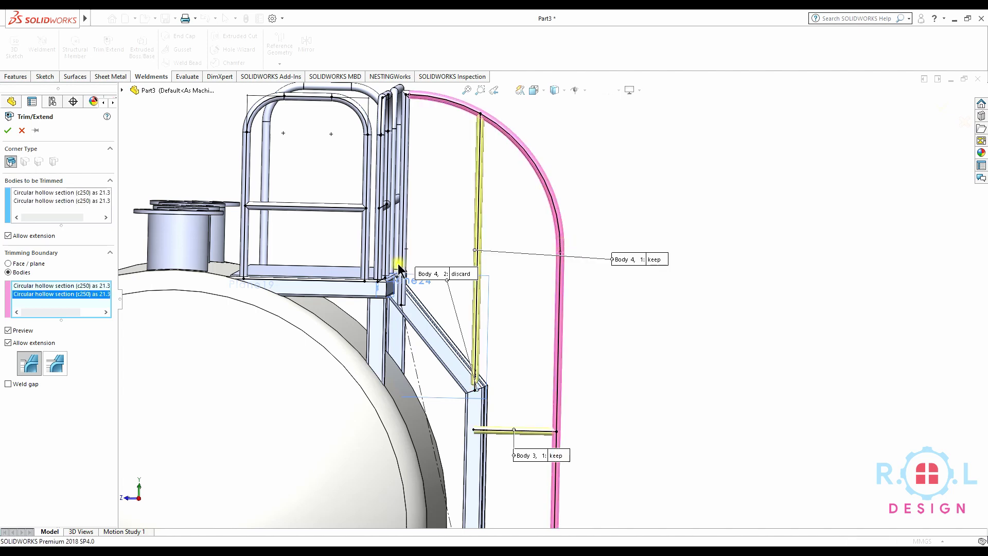
click(8, 131)
scroll(535, 458, up, 5)
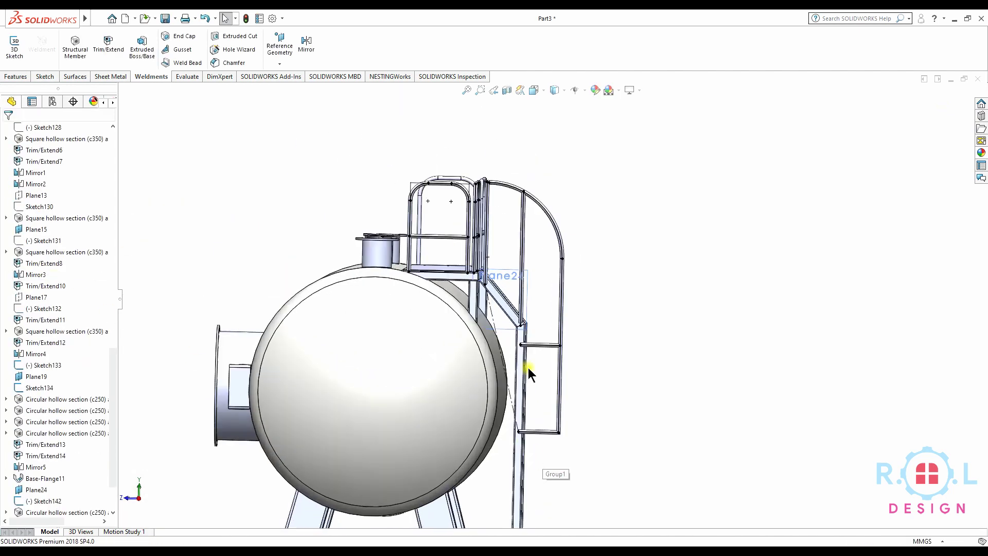
scroll(525, 360, down, 5)
mouse_move(523, 308)
middle_down()
mouse_move(463, 335)
mouse_move(485, 338)
middle_up()
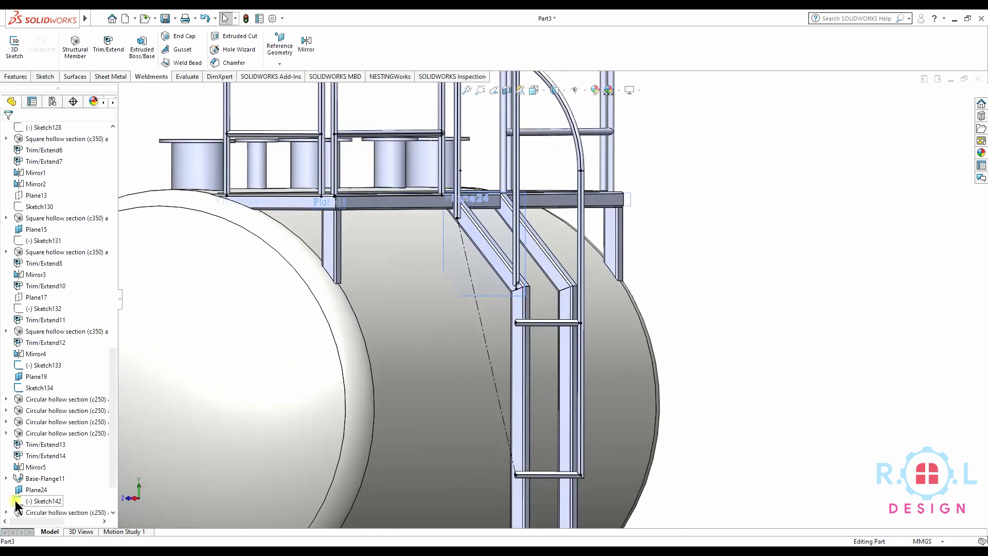
Open Sketch142, the ladder path sketch, for editing.
scroll(16, 499, down, 2)
click(42, 443)
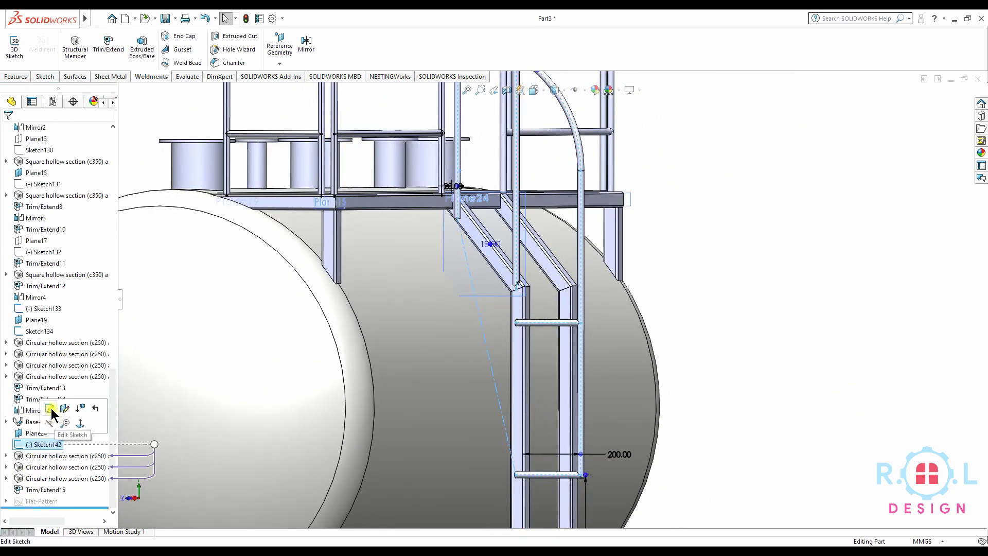
click(49, 411)
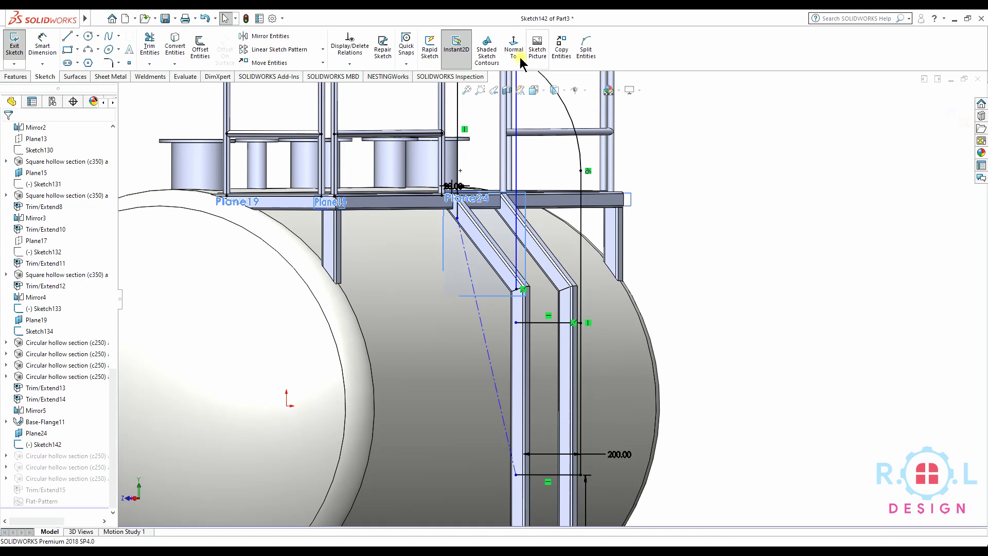
scroll(613, 279, down, 3)
scroll(613, 279, down, 2)
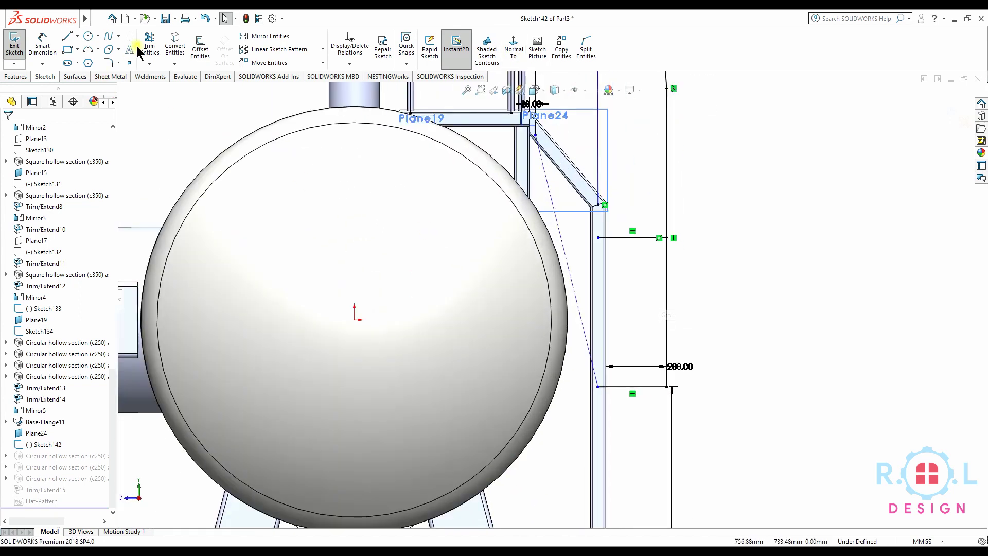
Trim the overlapping sketch lines at the ladder corner and close the Trim tool.
click(149, 47)
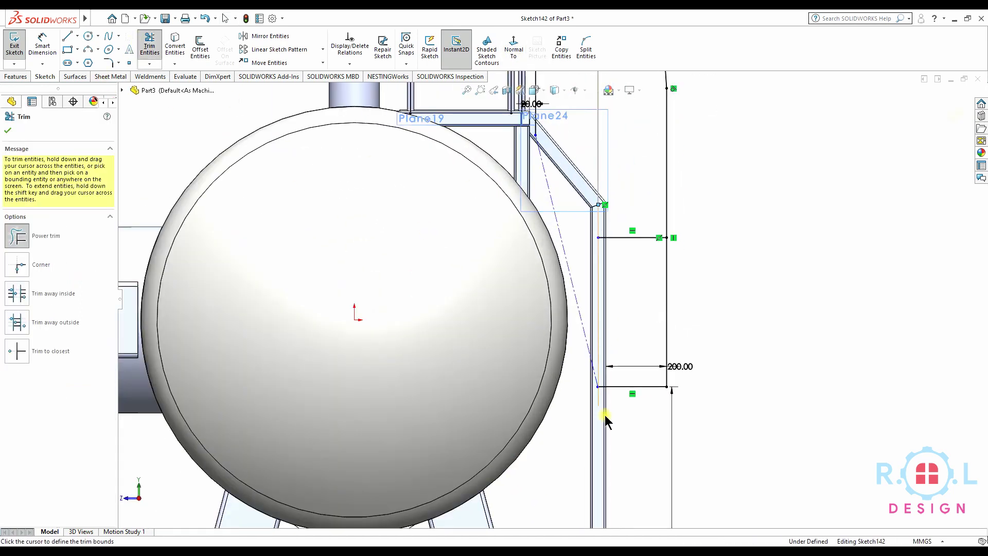
scroll(606, 424, down, 2)
scroll(565, 291, down, 3)
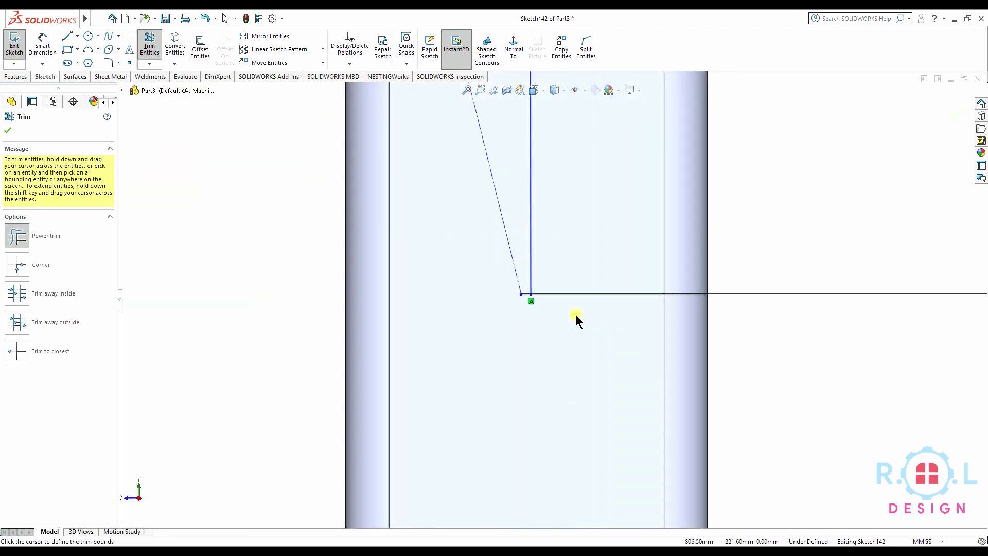
scroll(578, 319, down, 2)
scroll(513, 283, down, 1)
scroll(535, 201, up, 3)
scroll(566, 191, up, 1)
scroll(580, 194, down, 2)
scroll(520, 150, up, 2)
scroll(520, 150, up, 5)
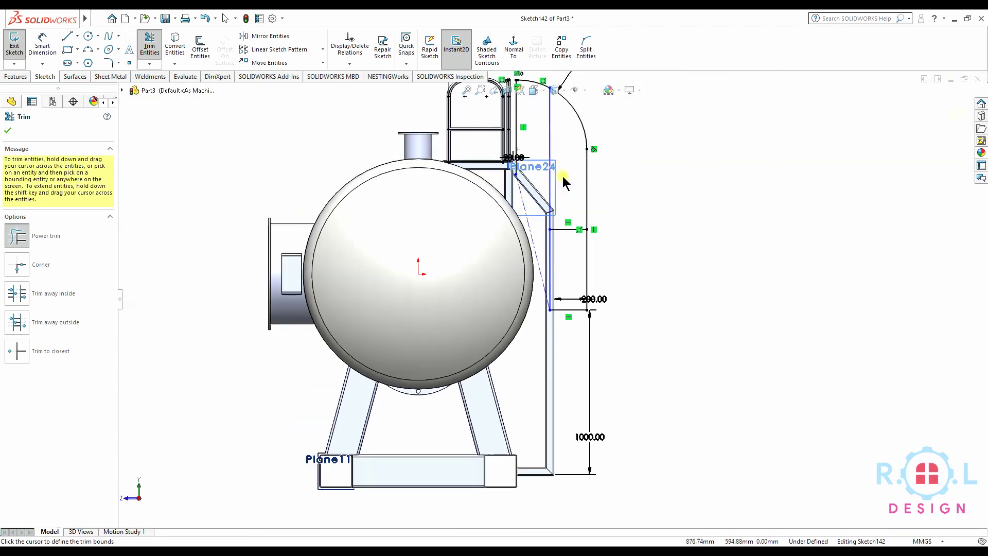
scroll(549, 261, down, 4)
scroll(505, 345, down, 1)
scroll(504, 312, down, 2)
scroll(517, 261, up, 2)
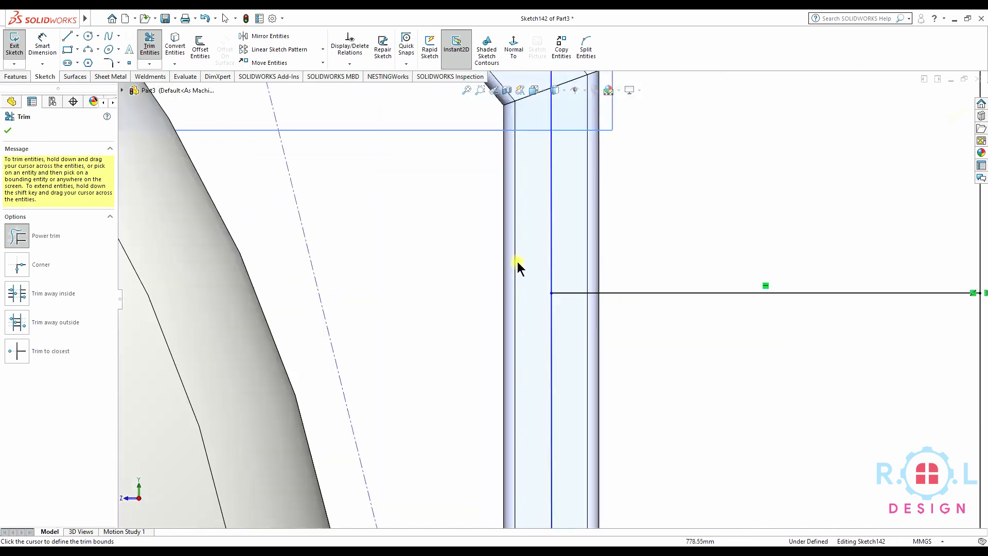
scroll(558, 205, up, 2)
scroll(568, 214, up, 2)
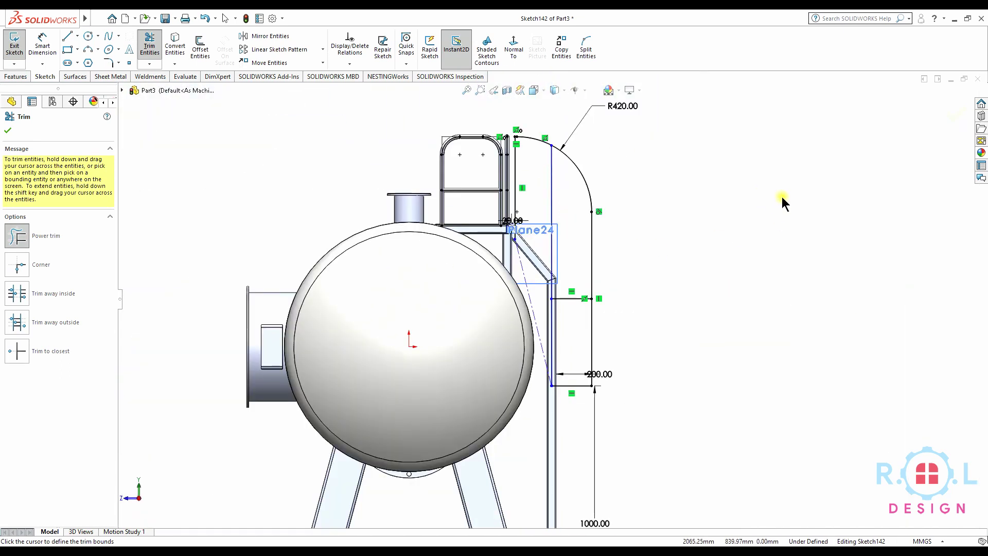
click(956, 112)
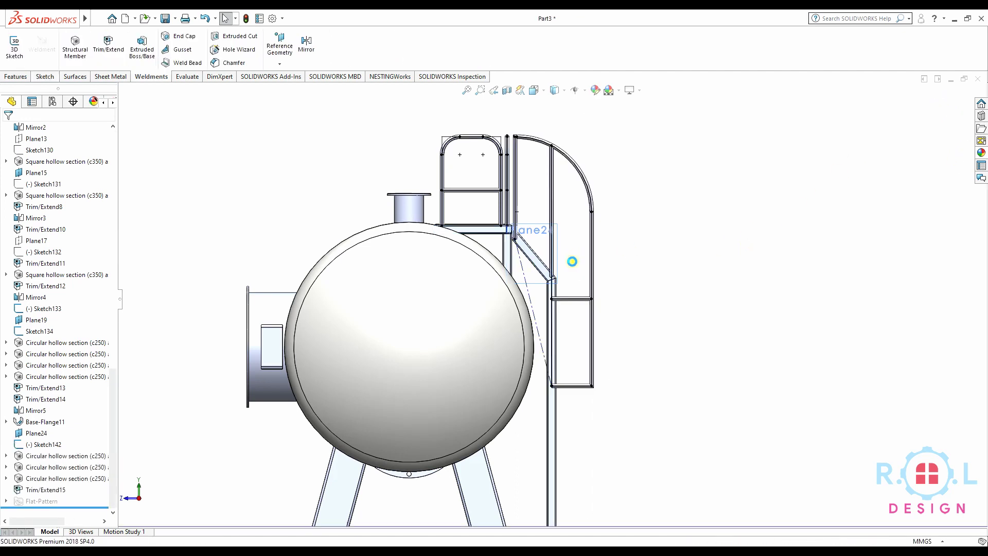
Orbit the rebuilt model to inspect the rung joint.
scroll(545, 322, down, 3)
scroll(558, 279, down, 3)
scroll(503, 288, down, 2)
middle_drag(503, 288, 484, 294)
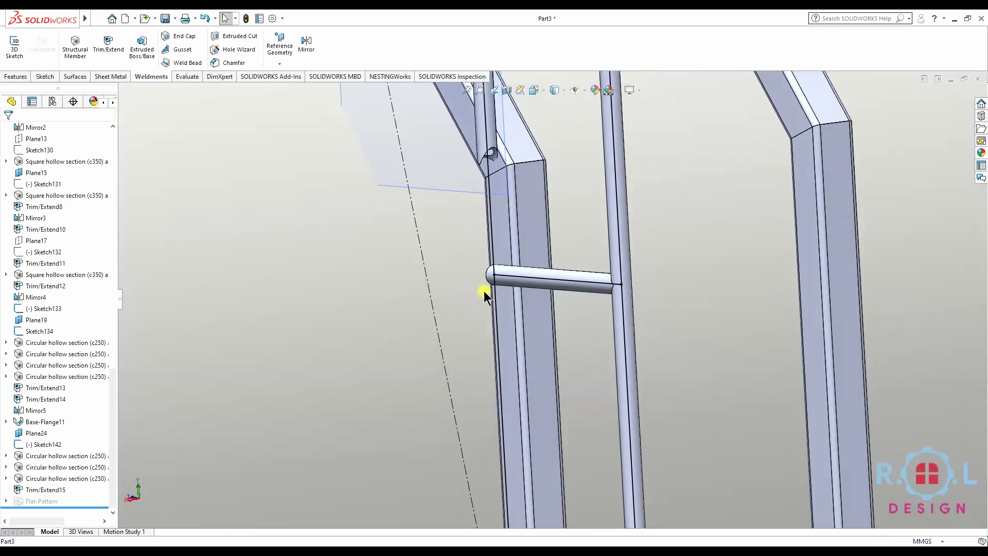
scroll(387, 352, up, 5)
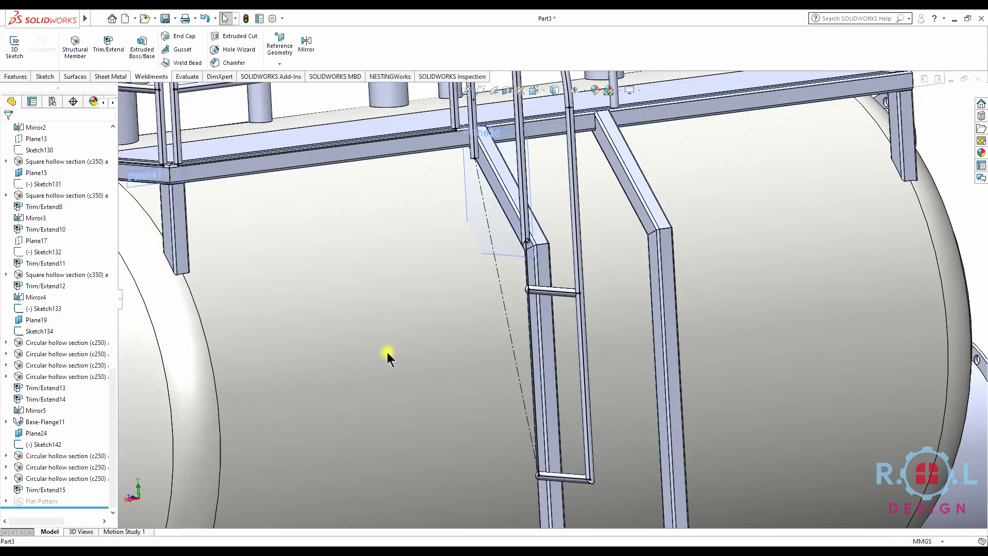
Remove the Trim/Extend15 feature.
click(27, 489)
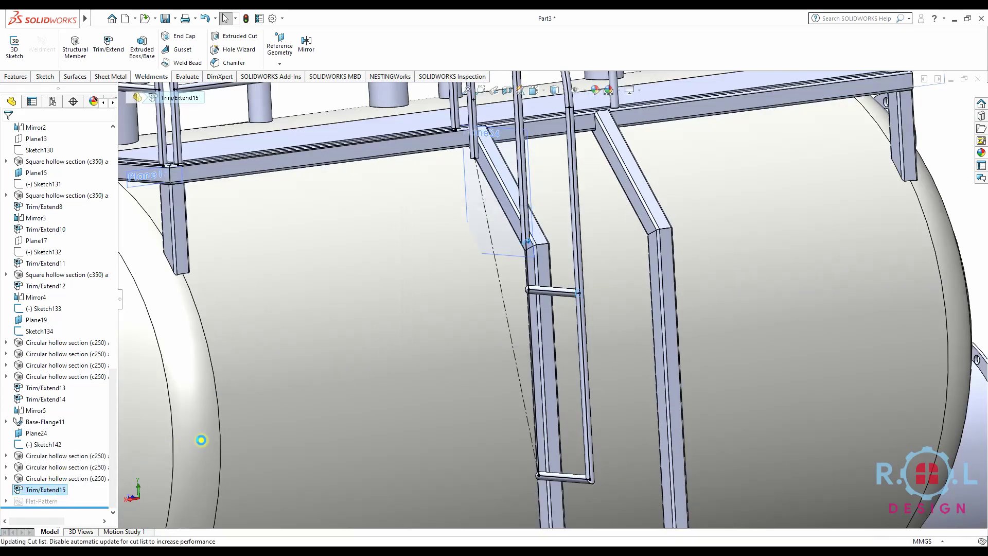
click(393, 393)
key(ctrl+z)
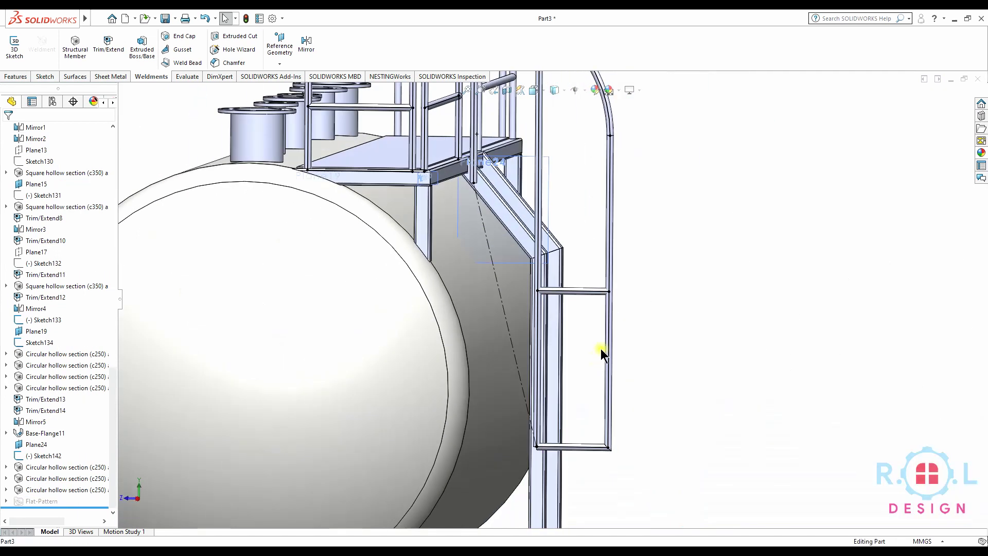
Trim the rung between the left and right ladder rails as boundaries.
click(573, 294)
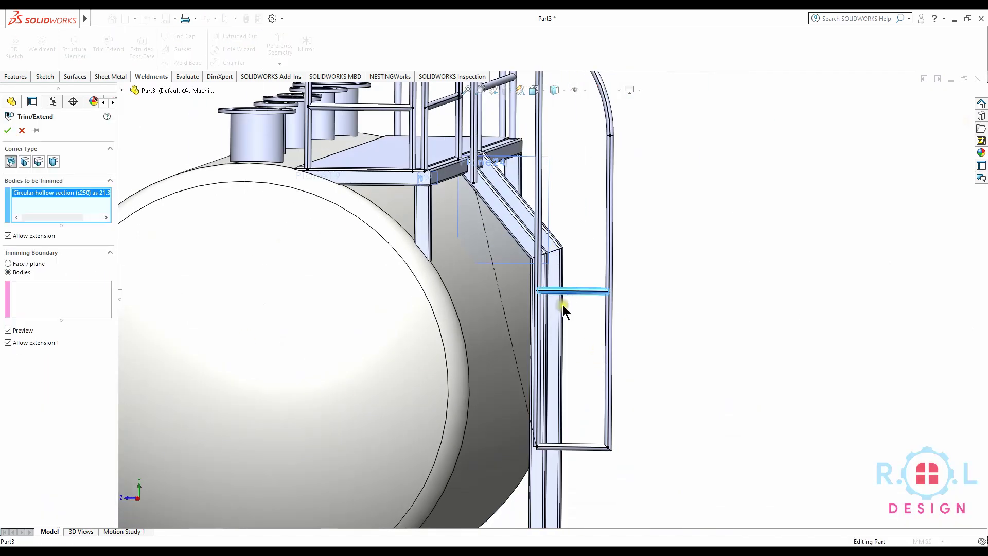
click(37, 293)
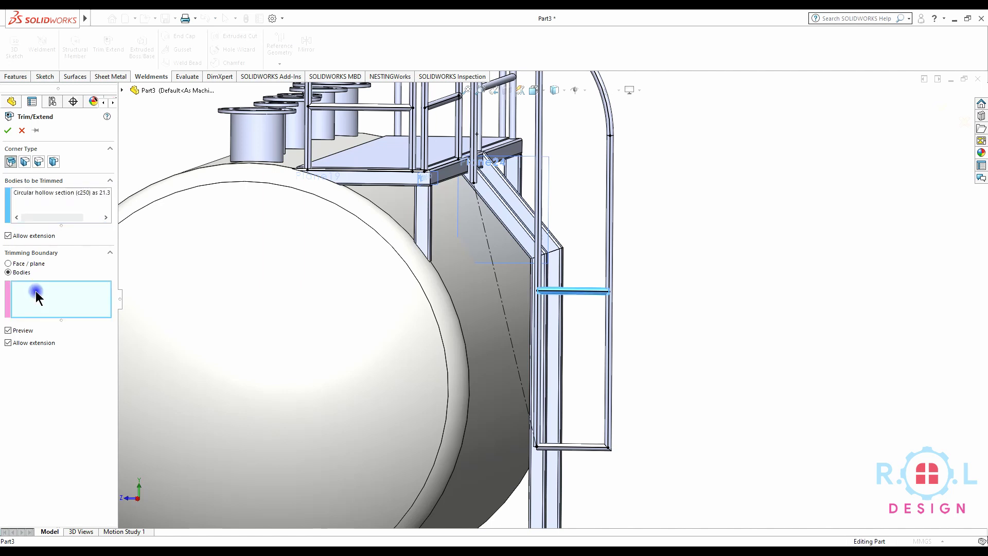
click(610, 326)
scroll(537, 286, down, 4)
click(521, 274)
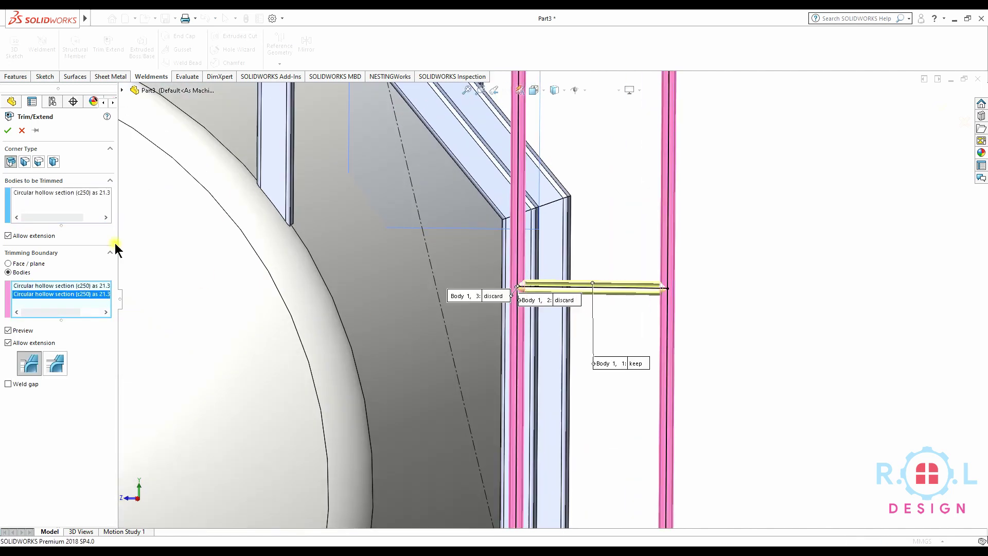
click(7, 130)
scroll(646, 215, up, 5)
scroll(484, 235, down, 3)
scroll(485, 235, down, 5)
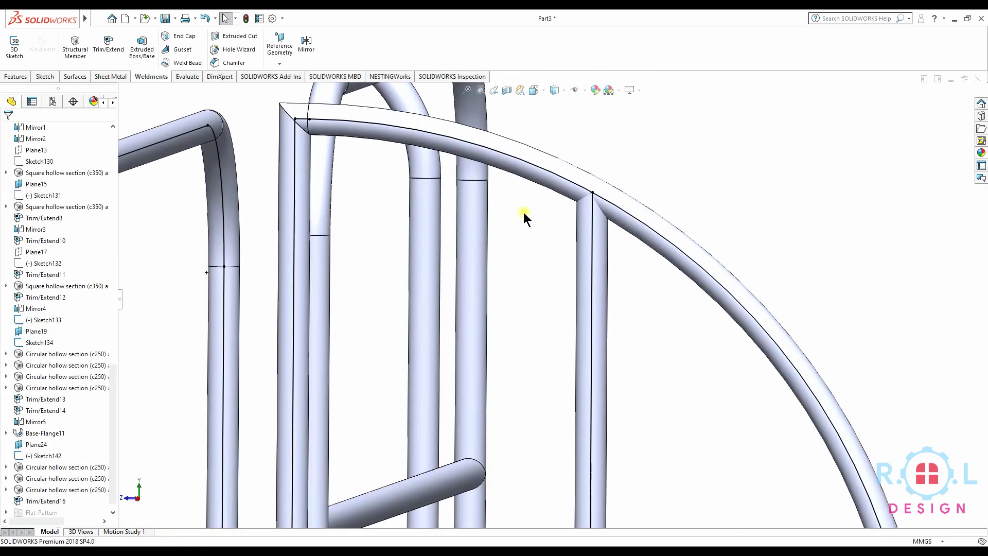
Trim the vertical rail against the curved hoop as its boundary.
click(112, 44)
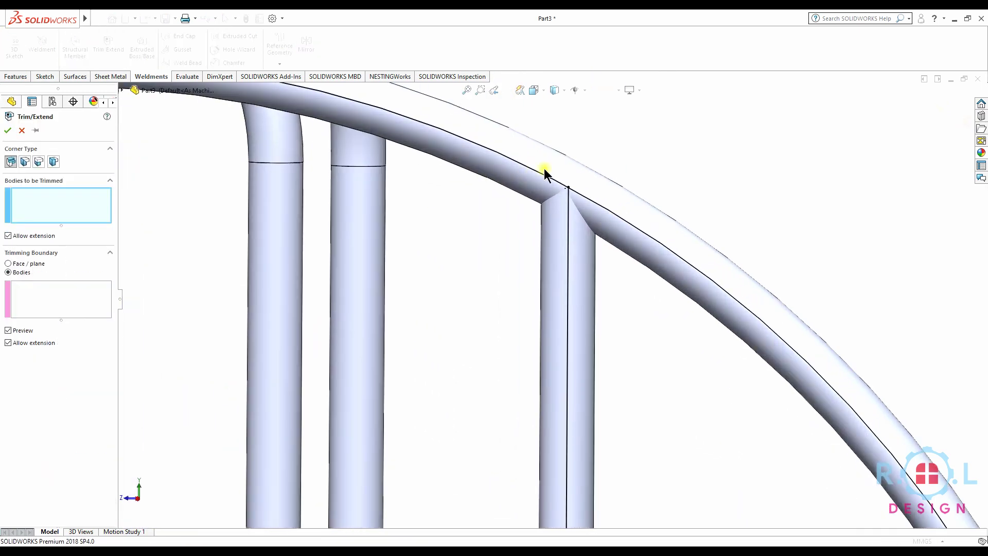
click(535, 171)
click(63, 302)
right_click(87, 201)
click(113, 210)
click(538, 252)
click(70, 308)
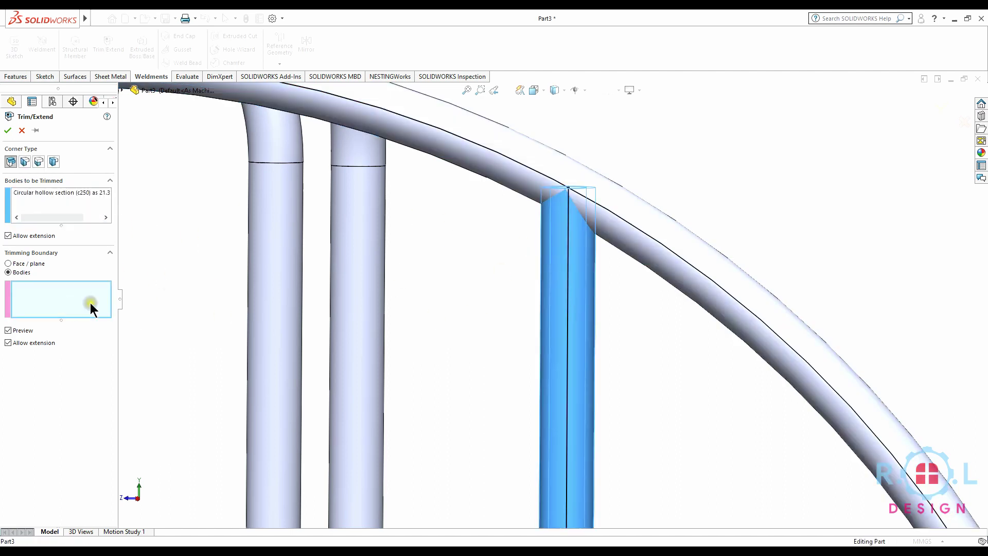
click(530, 185)
click(6, 132)
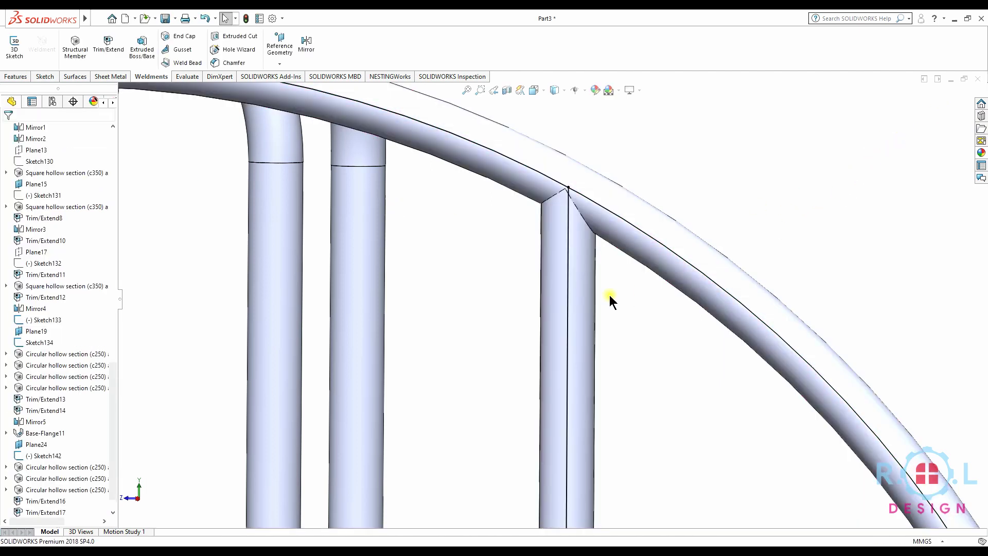
scroll(628, 291, up, 5)
scroll(628, 289, up, 5)
mouse_move(590, 434)
middle_down()
mouse_move(530, 486)
mouse_move(617, 415)
mouse_move(535, 412)
mouse_move(366, 342)
mouse_move(536, 361)
mouse_move(261, 453)
middle_up()
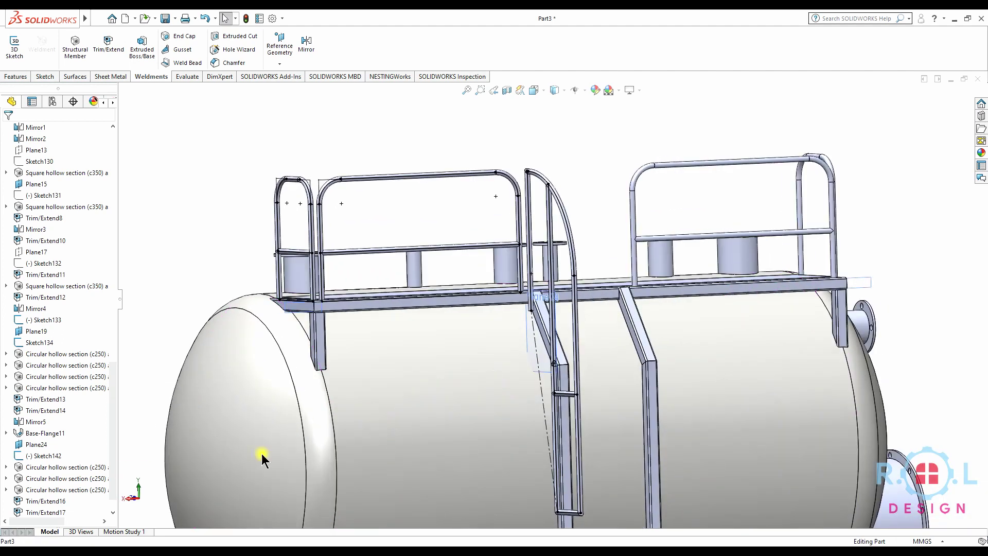
Hide Sketch142 and orbit slightly around the tank.
click(14, 456)
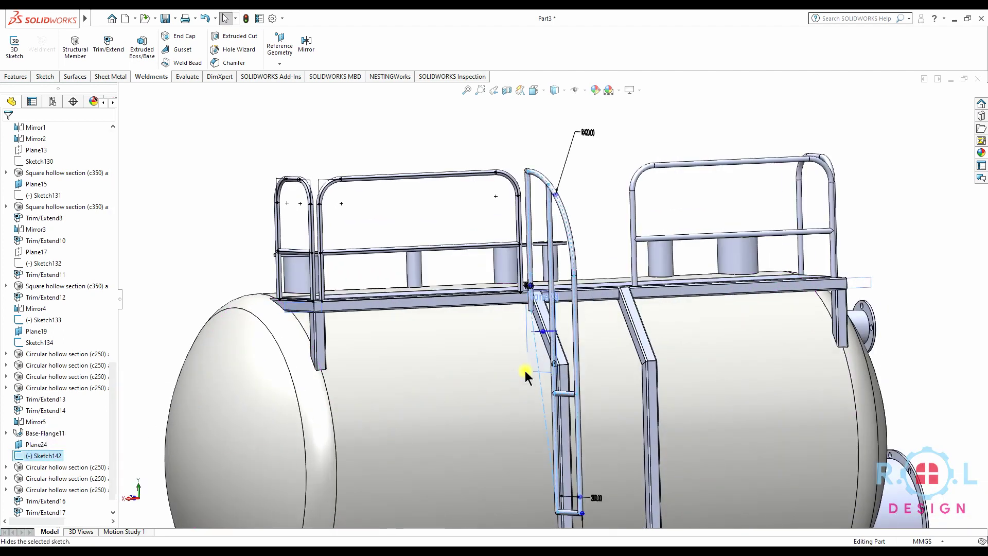
scroll(584, 350, up, 3)
middle_drag(584, 350, 633, 364)
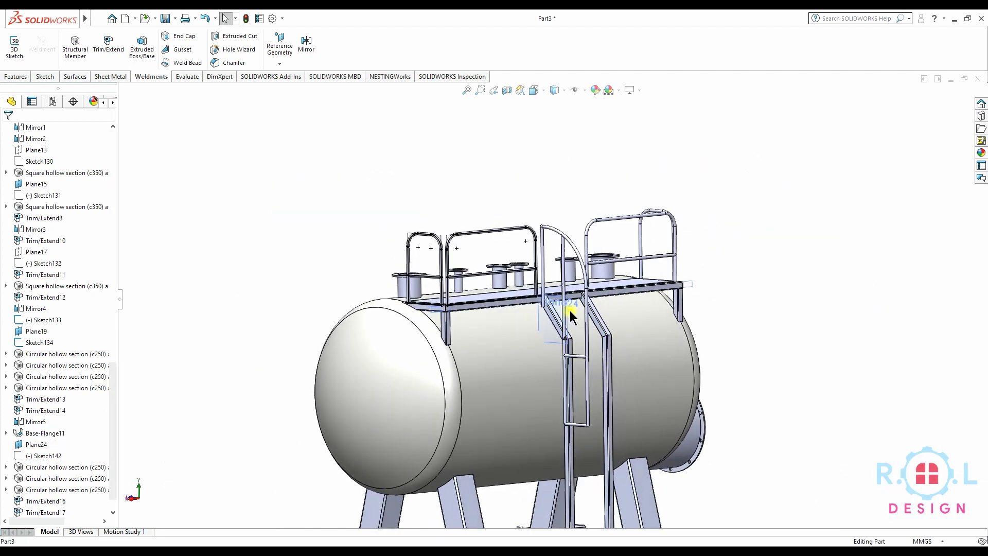
scroll(612, 308, down, 2)
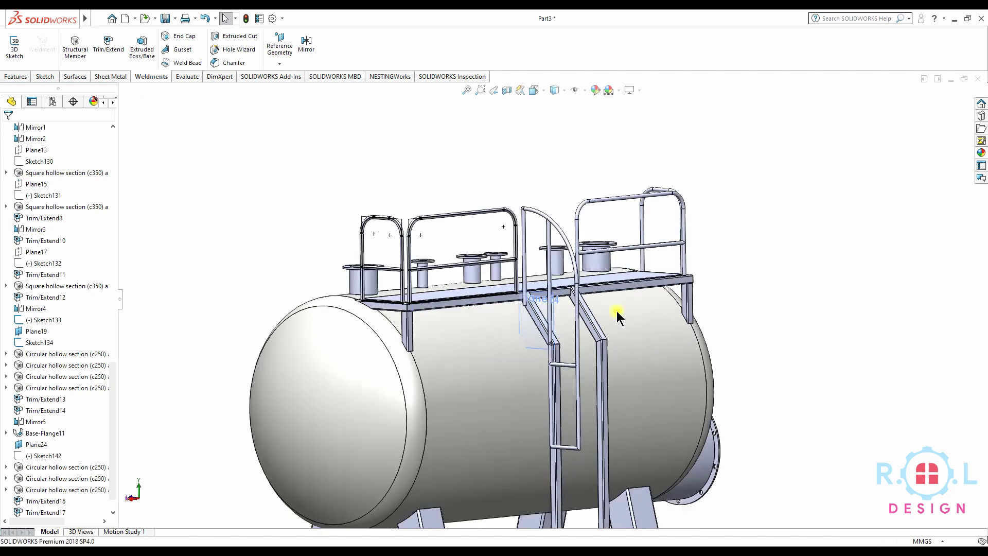
scroll(576, 316, down, 2)
scroll(541, 322, up, 3)
scroll(35, 206, up, 10)
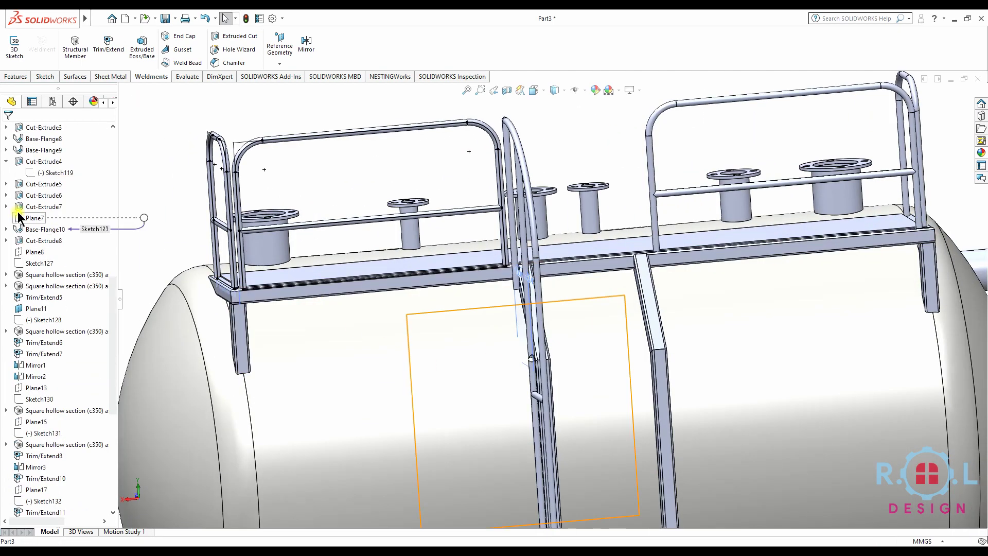
scroll(35, 196, up, 5)
Start a Mirror feature with Right Plane as the mirror plane.
click(28, 230)
click(306, 46)
scroll(514, 306, up, 5)
middle_drag(499, 382, 659, 388)
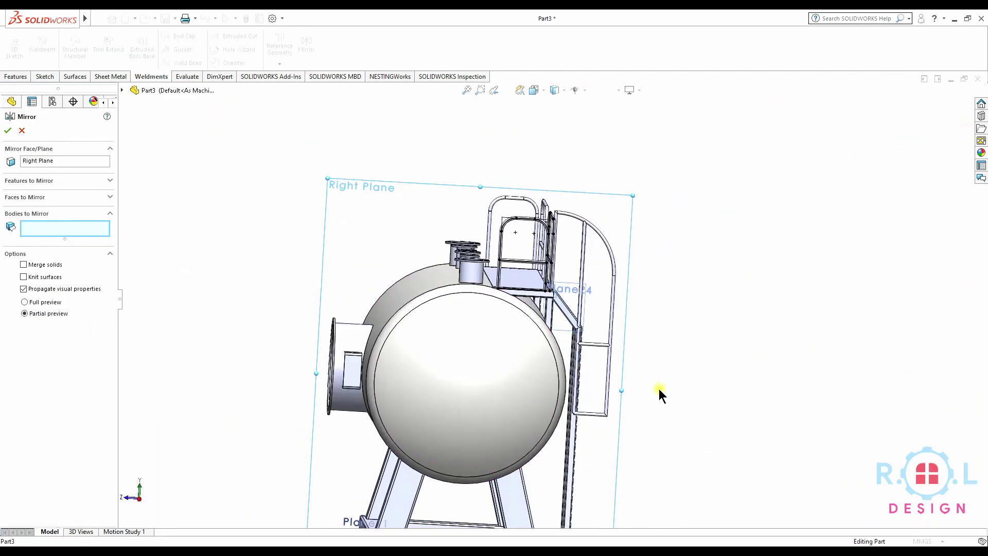
Back out of the pending Mirror of the bottom rung and side bar.
scroll(481, 362, down, 8)
click(476, 340)
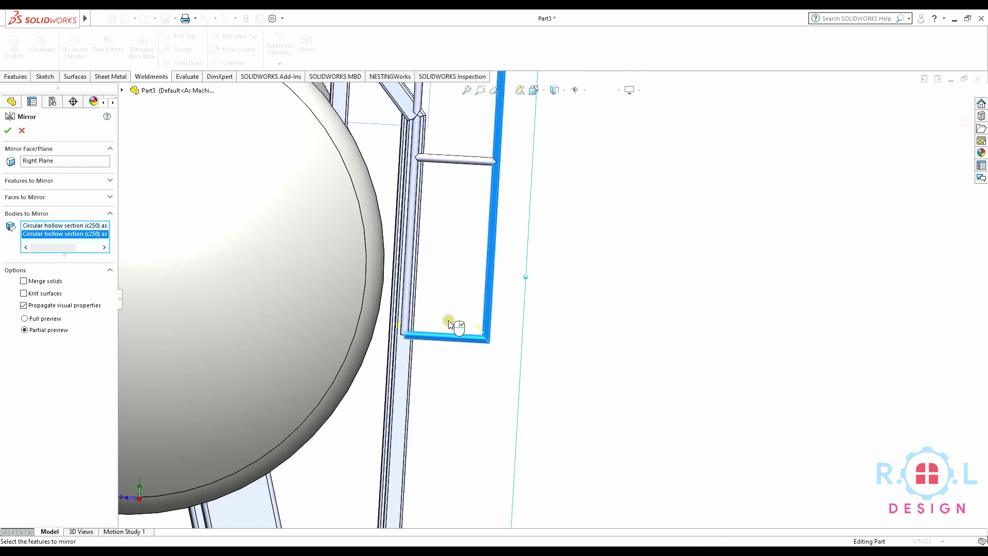
scroll(419, 322, down, 4)
key(Return)
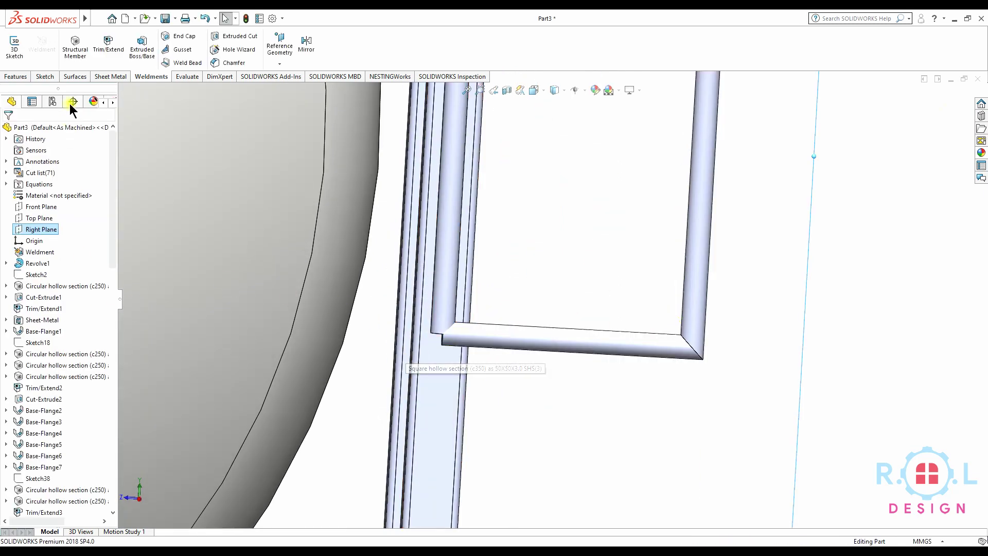
scroll(448, 314, down, 5)
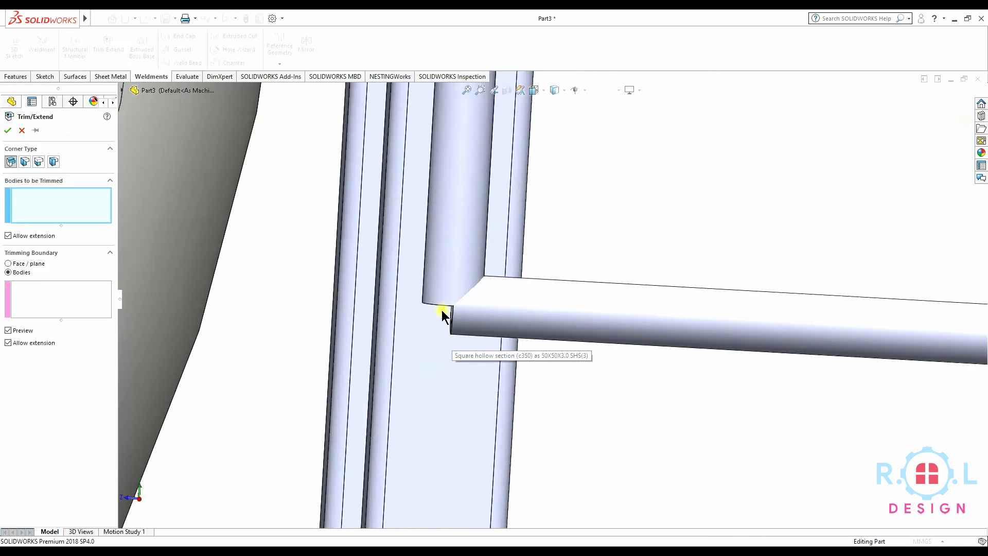
Apply an End Miter trim joining the vertical tube to the horizontal tube.
click(24, 162)
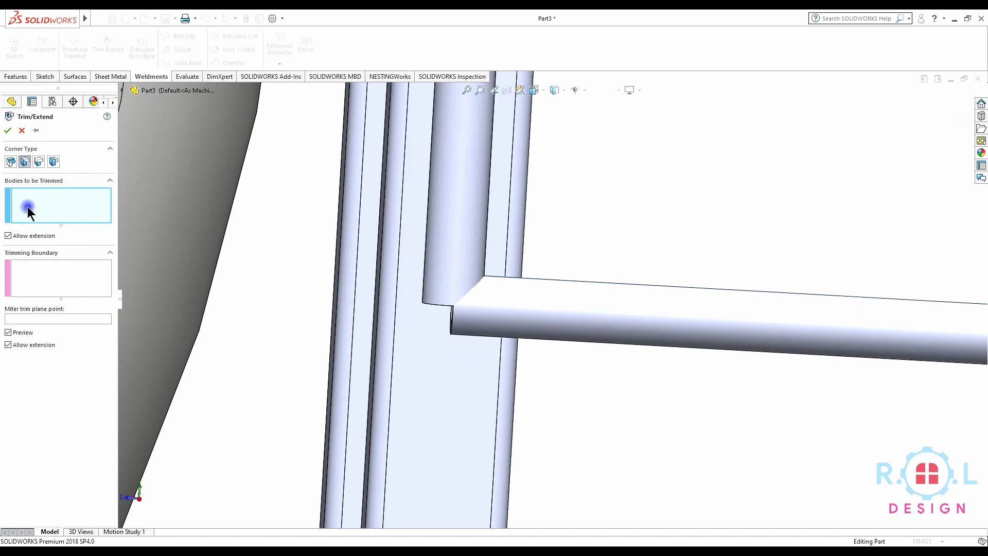
click(443, 285)
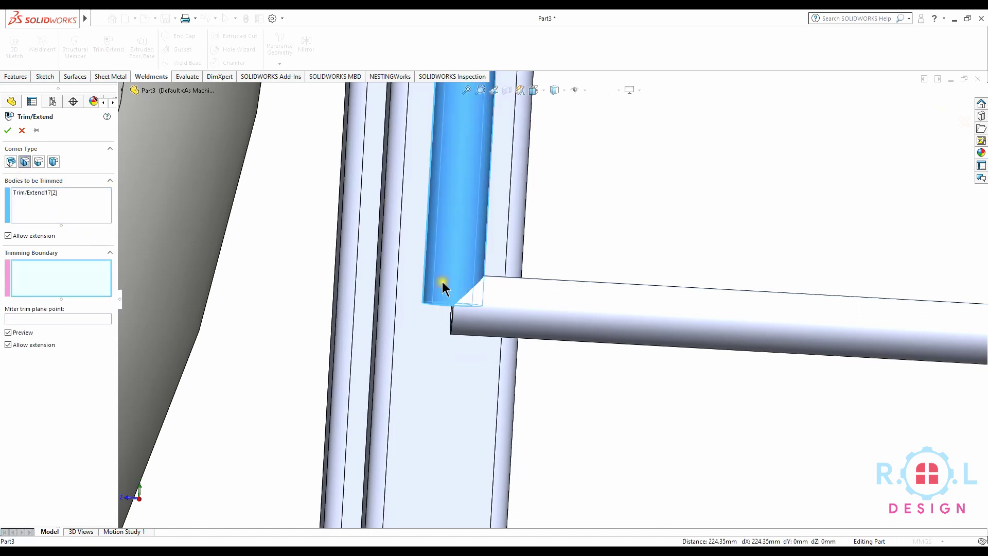
click(476, 339)
click(9, 128)
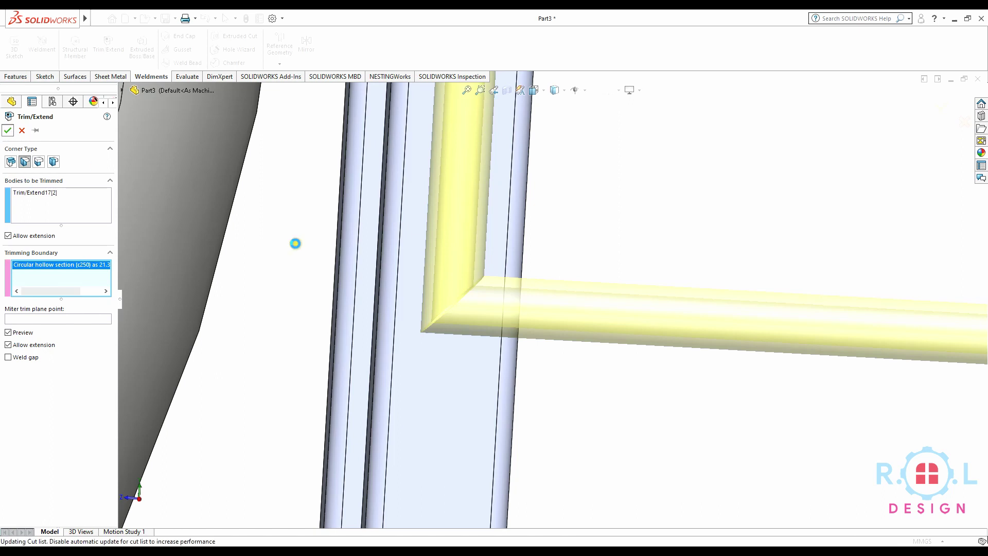
Select Right Plane as the plane for mirroring.
scroll(320, 258, up, 5)
scroll(582, 274, down, 1)
scroll(583, 273, up, 5)
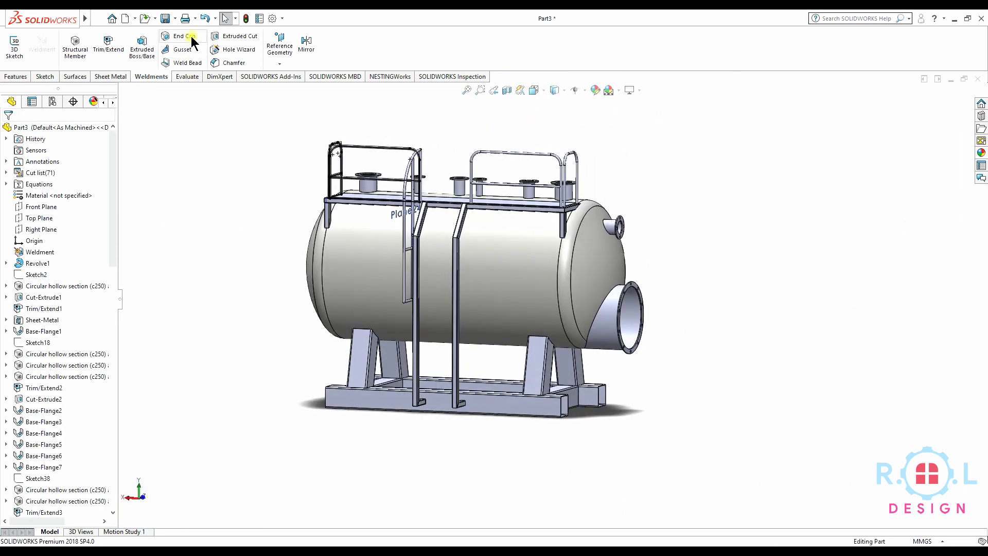
click(40, 228)
click(316, 40)
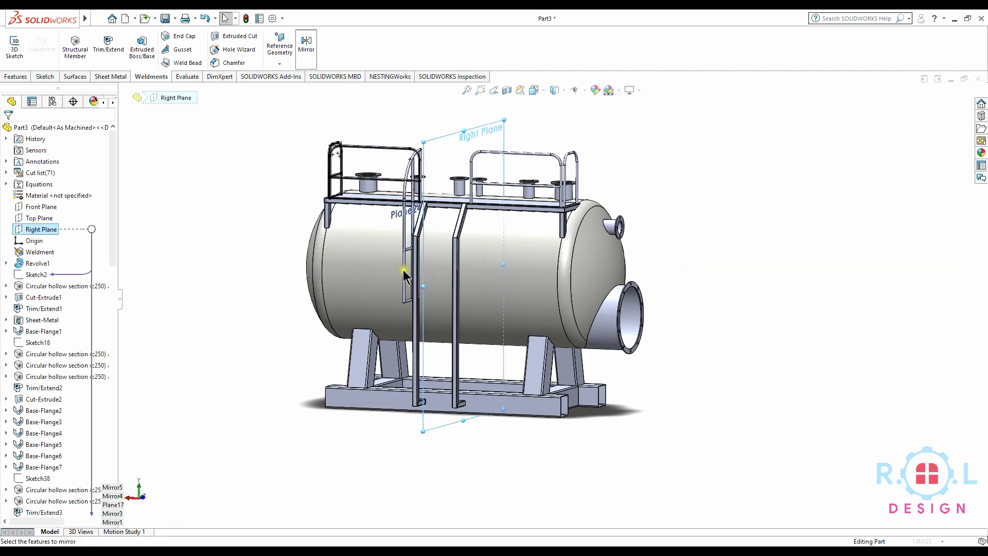
scroll(407, 298, down, 5)
scroll(501, 214, up, 3)
scroll(525, 180, down, 3)
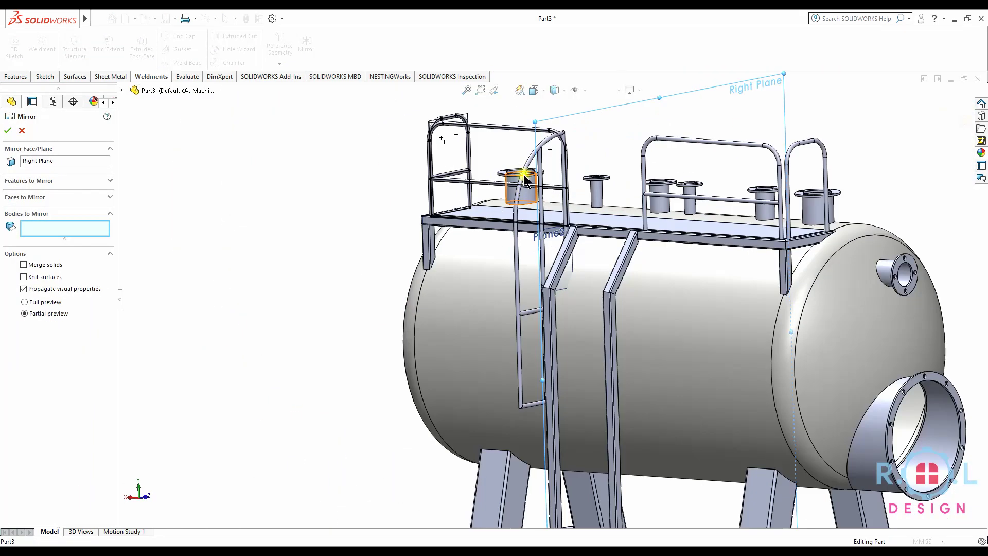
click(532, 167)
scroll(566, 154, down, 3)
scroll(582, 154, down, 3)
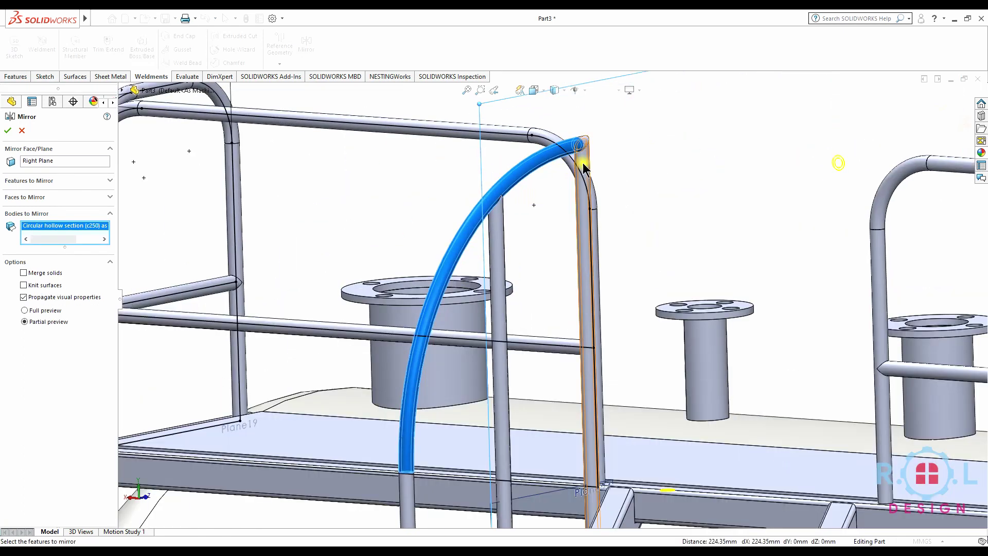
click(586, 153)
click(586, 406)
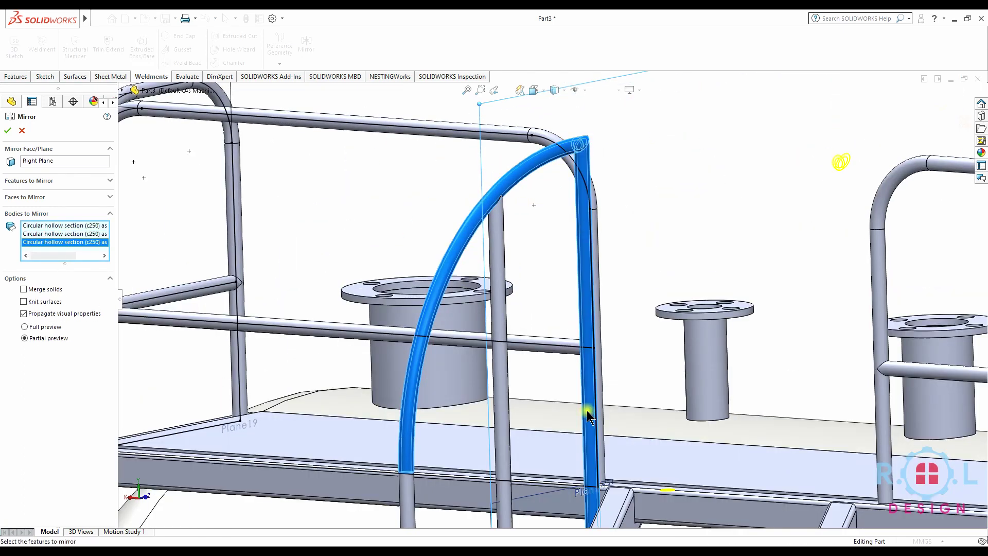
scroll(550, 300, up, 3)
mouse_move(489, 472)
middle_down()
mouse_move(651, 452)
mouse_move(609, 430)
middle_up()
click(610, 430)
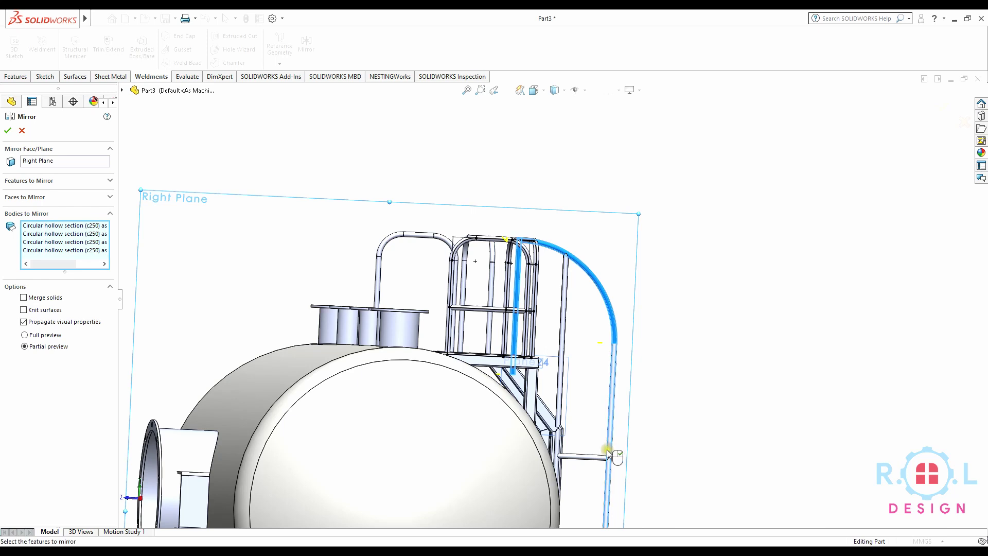
click(595, 461)
middle_drag(589, 470, 521, 410)
click(561, 413)
scroll(522, 411, down, 5)
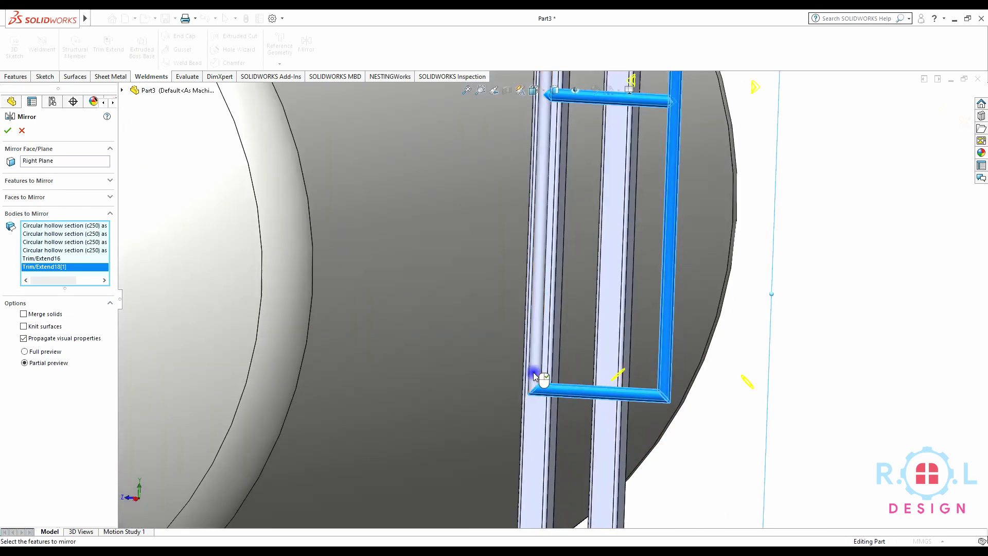
click(533, 372)
scroll(585, 213, up, 5)
middle_drag(584, 213, 559, 214)
scroll(560, 214, down, 2)
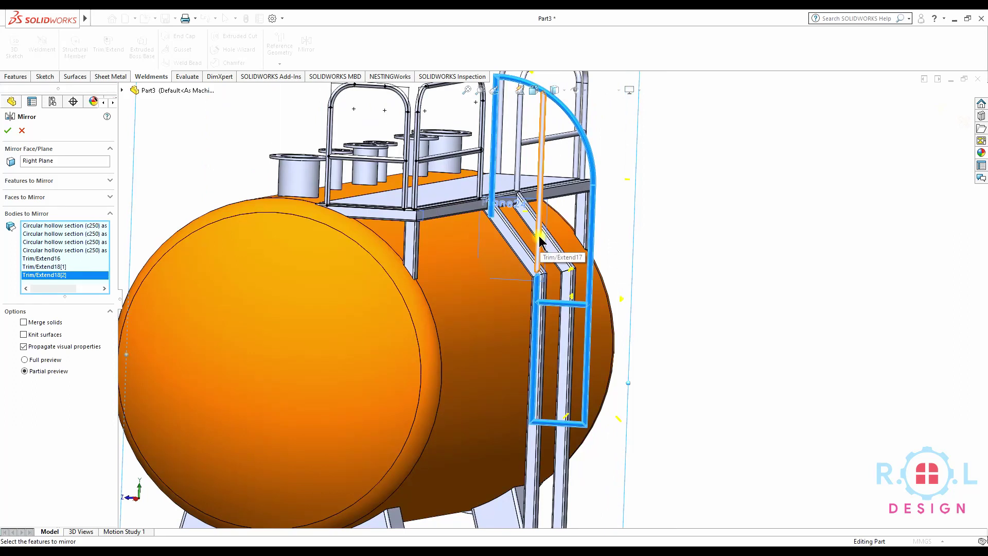
key(Return)
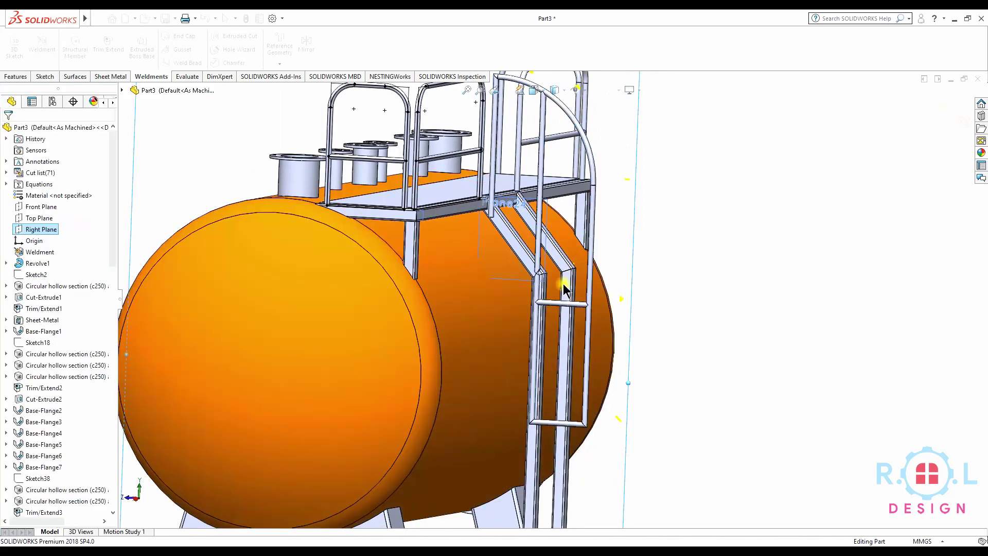
scroll(527, 282, down, 5)
mouse_move(527, 282)
middle_down()
mouse_move(529, 273)
mouse_move(525, 294)
middle_up()
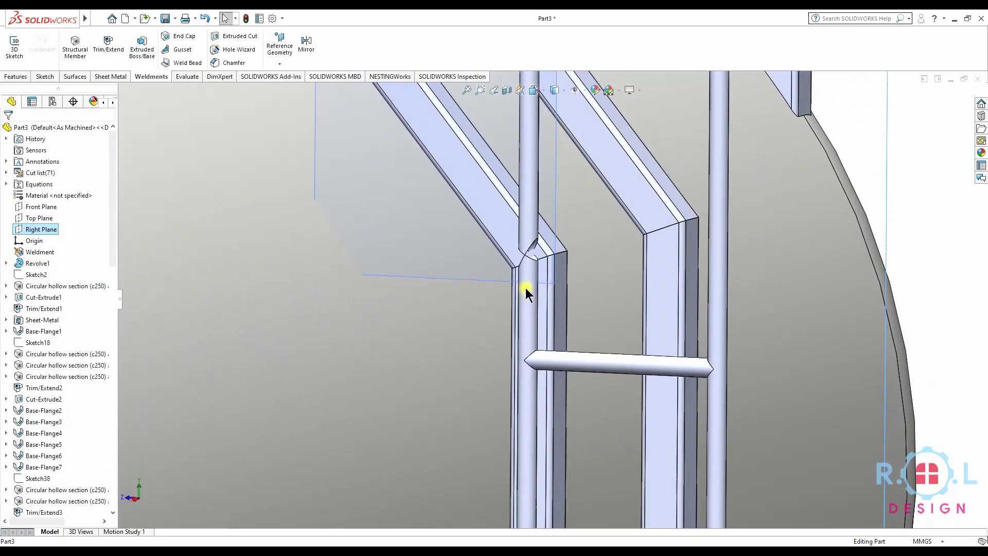
Delete Trim/Extend17 together with its dependent Trim/Extend18.
scroll(526, 293, up, 3)
scroll(63, 449, down, 6)
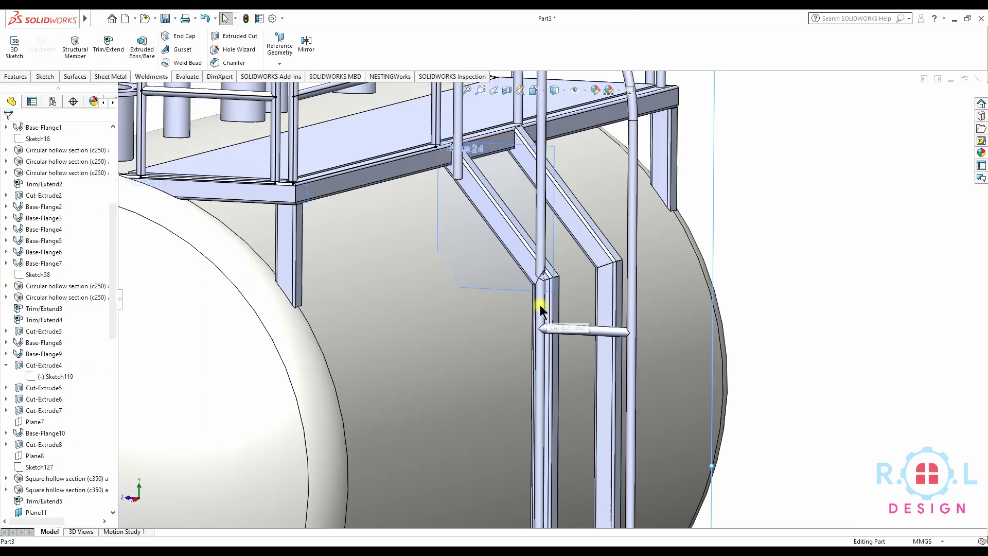
click(538, 266)
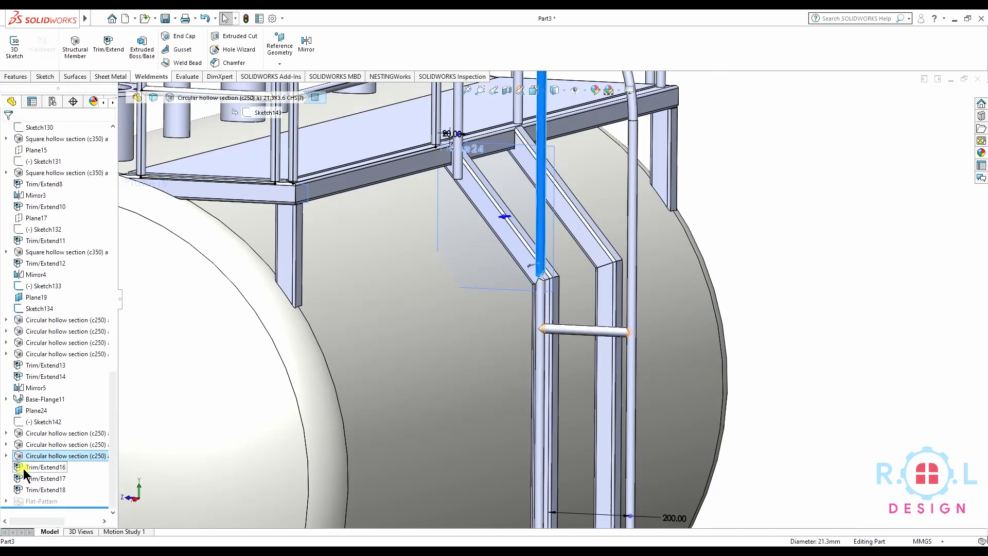
click(24, 469)
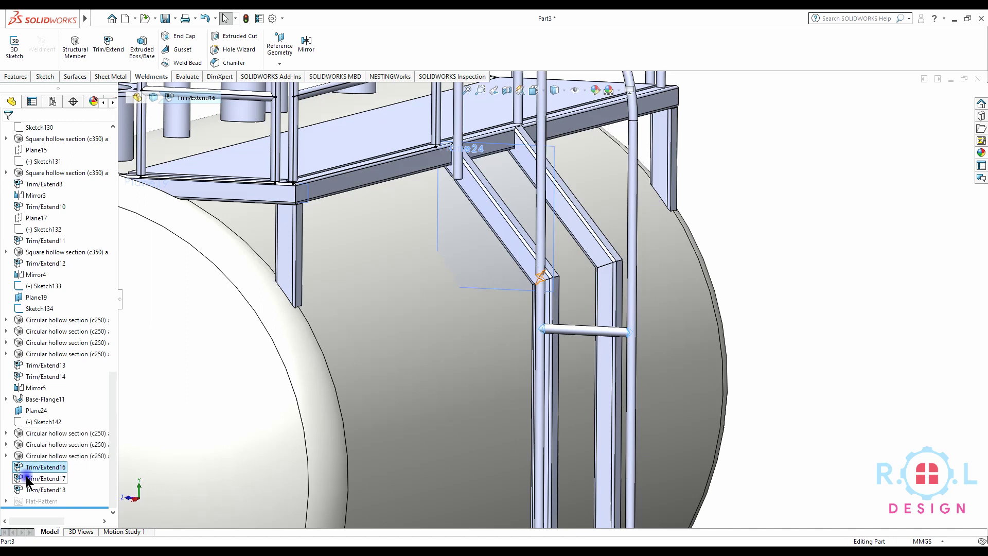
click(28, 480)
key(Delete)
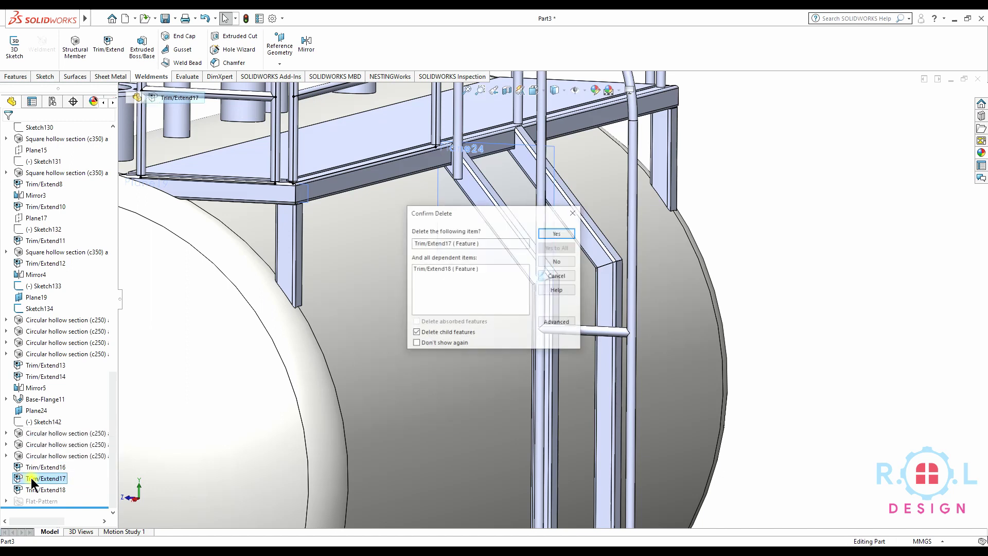
key(Return)
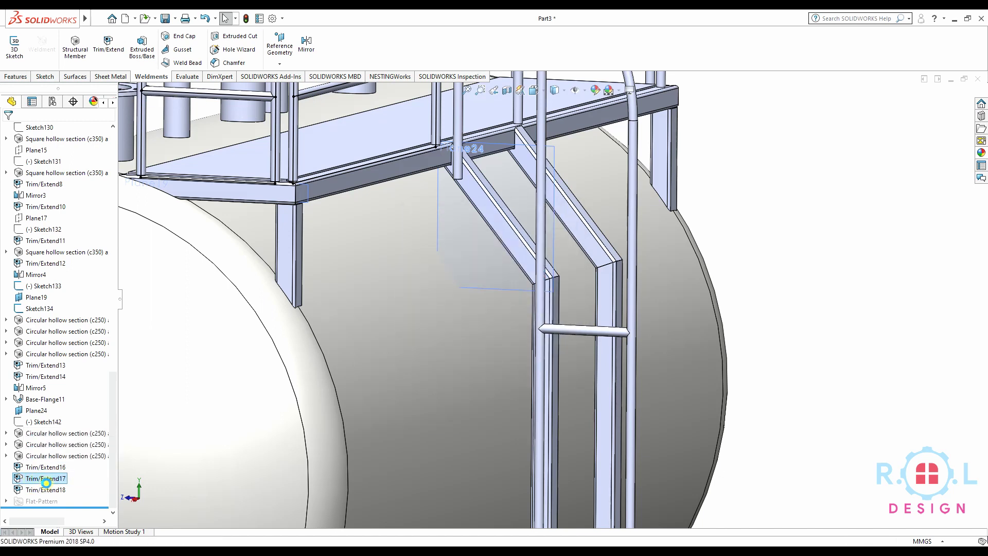
Check the remaining Trim/Extend16 on the rung and pick a ladder member to trim.
scroll(424, 437, down, 3)
scroll(558, 419, up, 2)
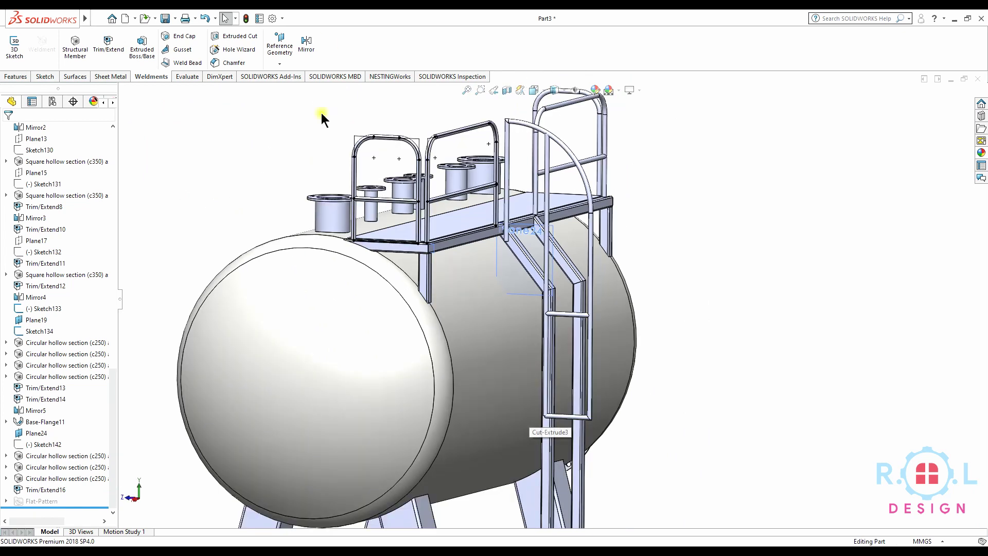
click(32, 487)
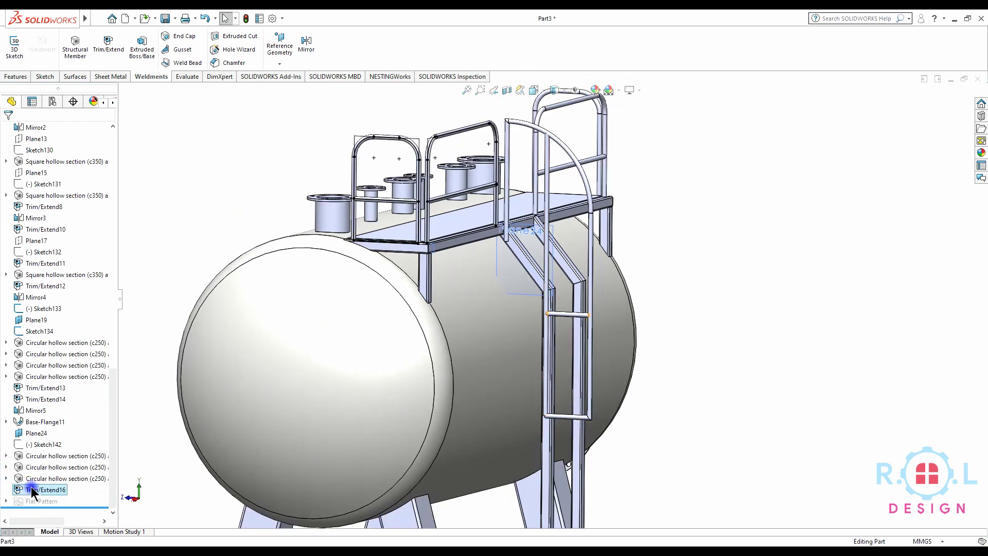
click(252, 172)
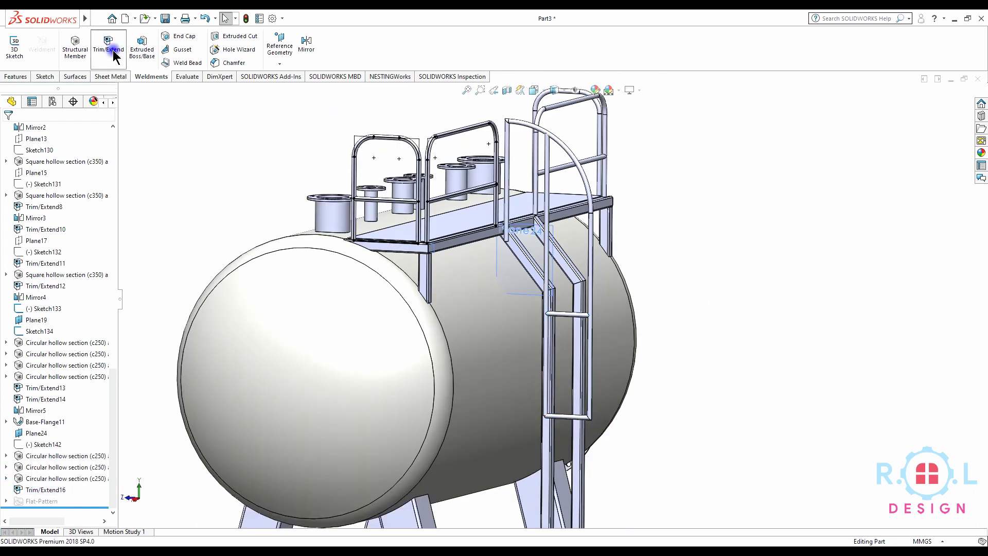
Set up an End Trim of the ladder rung against the left vertical tube.
scroll(542, 404, down, 5)
click(541, 378)
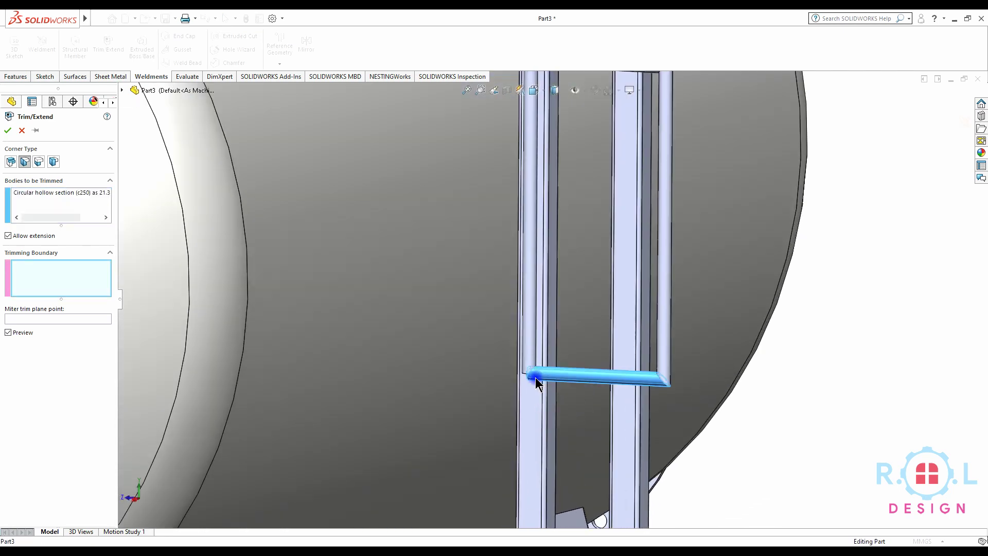
click(14, 162)
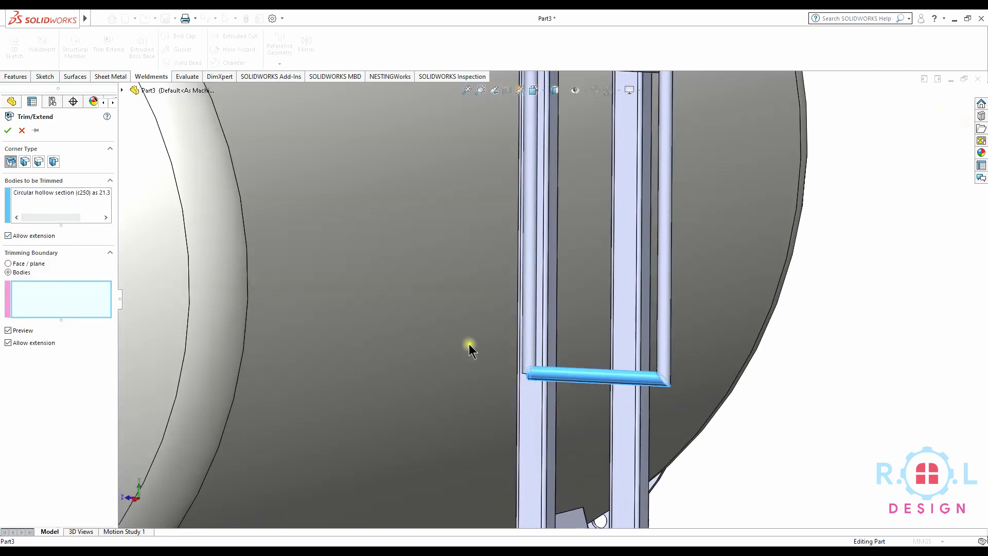
click(524, 359)
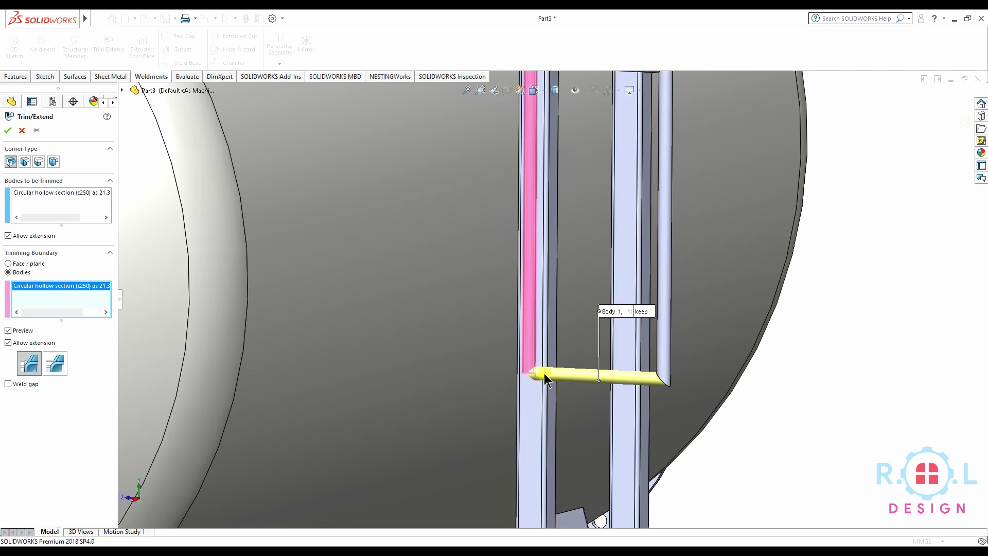
scroll(516, 379, down, 3)
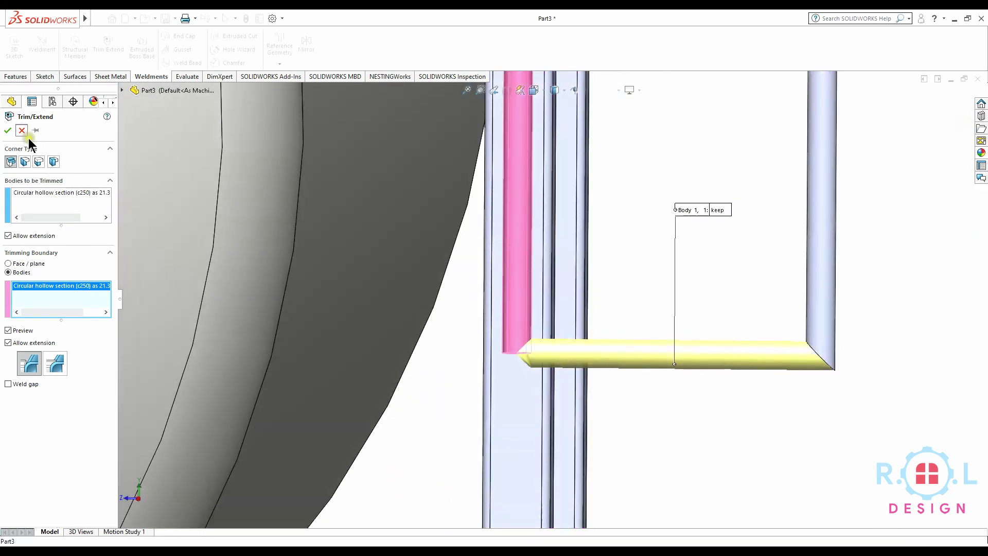
Cancel the rung trim and reopen the ladder path sketch Sketch142 for editing.
click(23, 130)
click(46, 444)
click(41, 414)
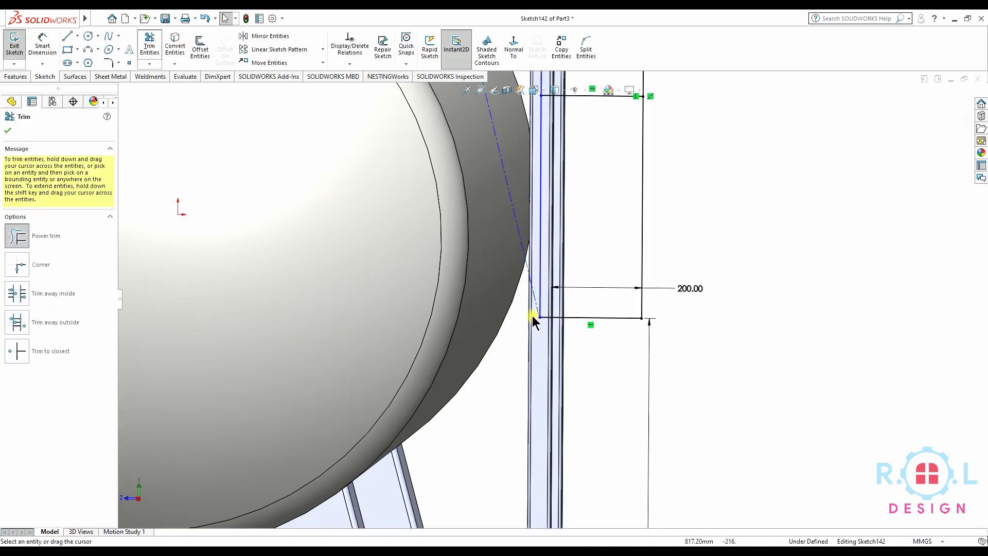
scroll(532, 316, down, 2)
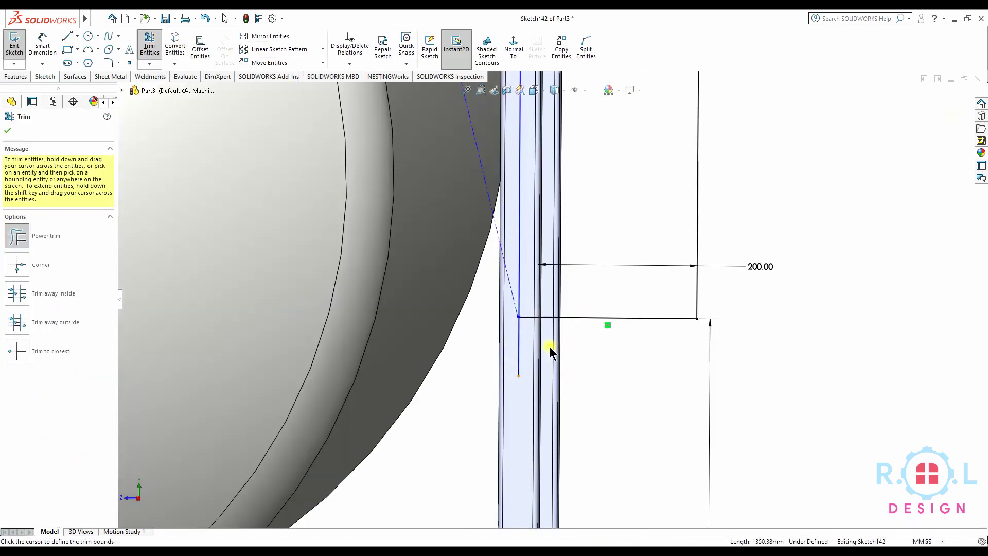
scroll(540, 339, down, 3)
scroll(514, 299, down, 3)
scroll(494, 262, down, 3)
scroll(550, 298, up, 3)
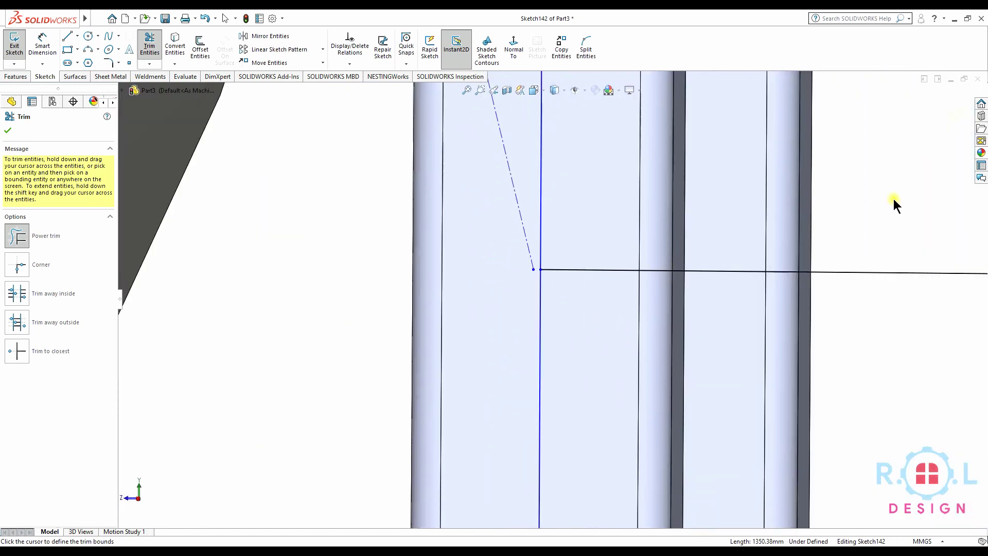
key(Escape)
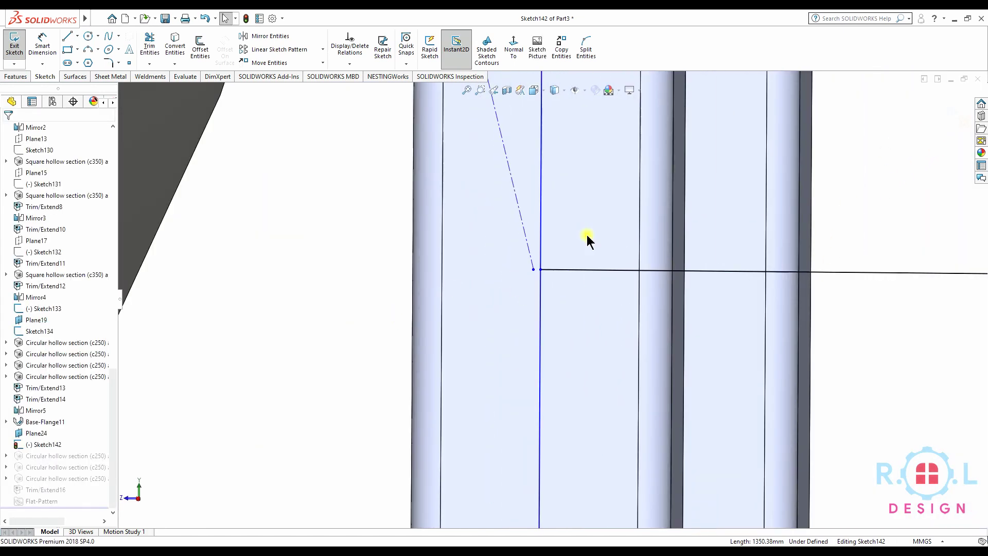
scroll(551, 299, up, 3)
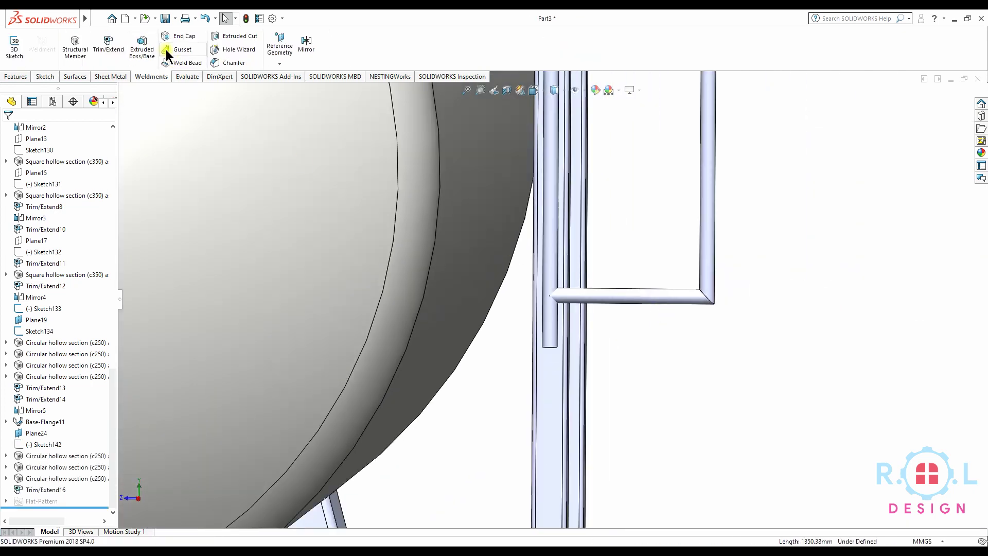
Trim the vertical ladder tube at the rung tube, discarding the piece below.
click(548, 325)
click(38, 294)
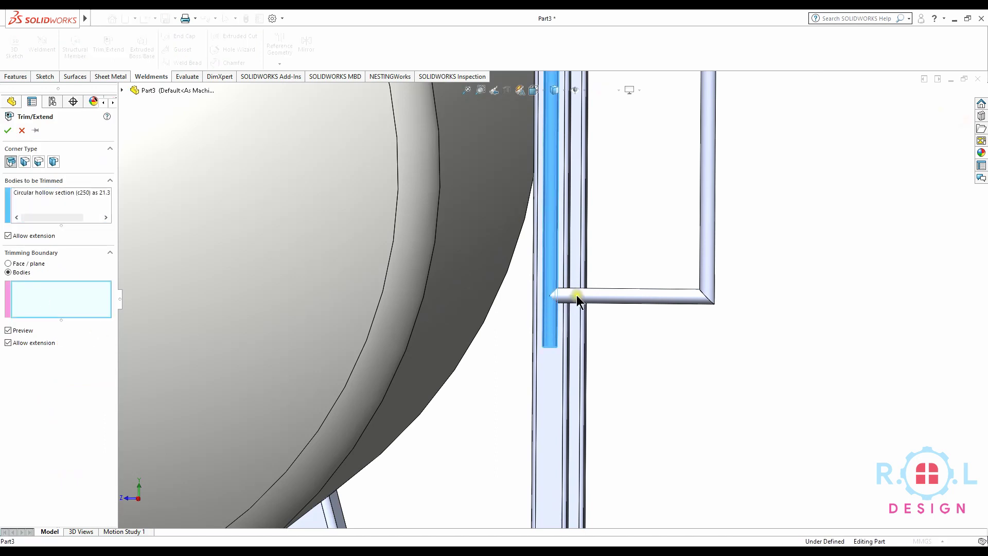
click(576, 295)
scroll(562, 320, up, 5)
scroll(591, 276, up, 4)
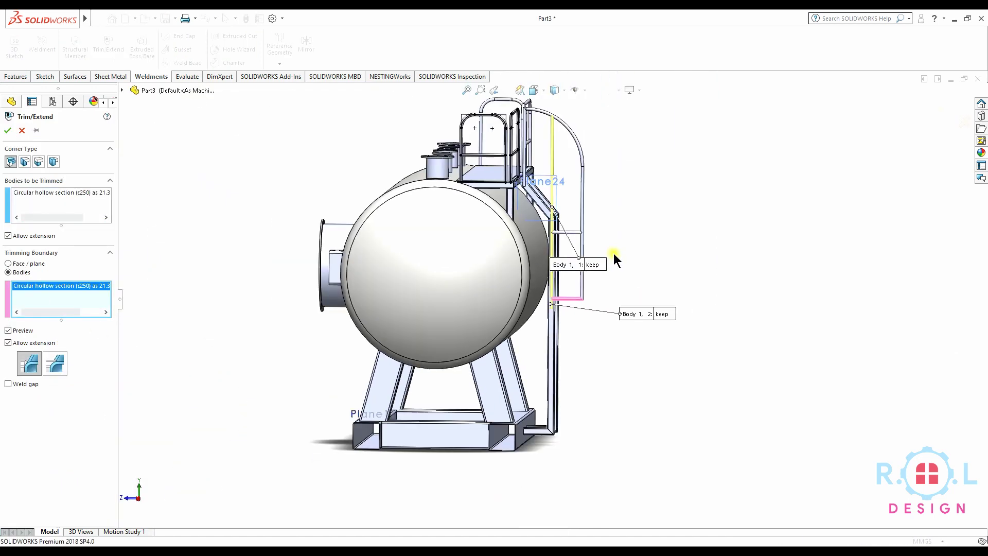
click(8, 130)
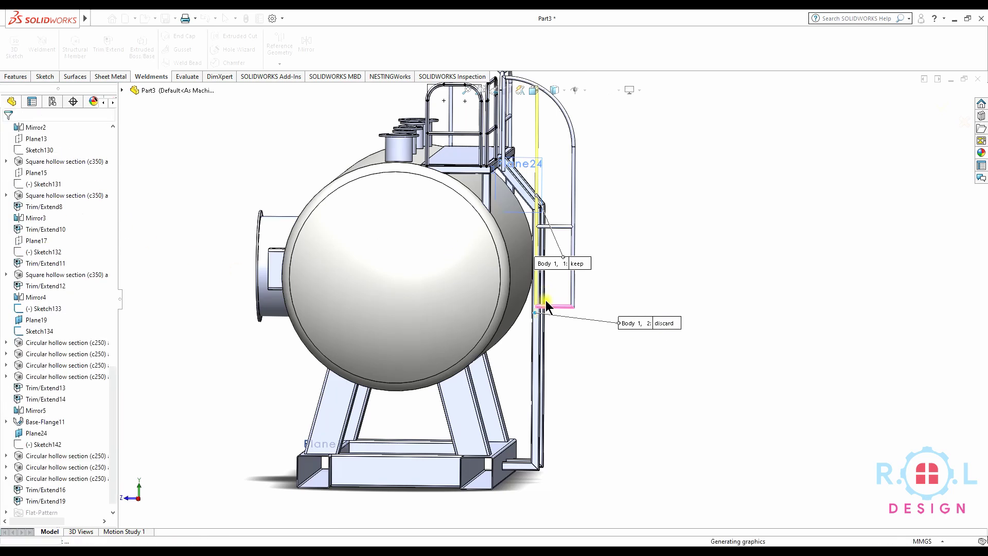
Fit the whole tank in view and select Right Plane as the mirror plane.
scroll(544, 302, down, 2)
scroll(546, 298, down, 5)
mouse_move(532, 314)
middle_down()
mouse_move(535, 304)
mouse_move(507, 298)
mouse_move(503, 280)
mouse_move(532, 263)
mouse_move(520, 288)
mouse_move(226, 178)
middle_up()
scroll(530, 276, up, 5)
scroll(576, 227, up, 3)
scroll(495, 258, down, 6)
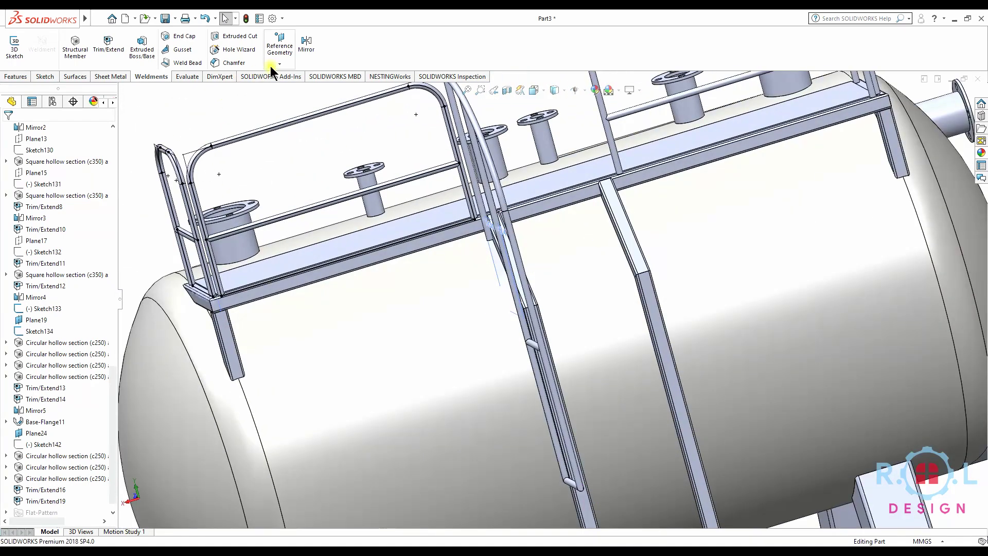
key(f)
scroll(22, 196, up, 5)
scroll(32, 197, up, 5)
scroll(32, 196, up, 3)
scroll(34, 185, up, 4)
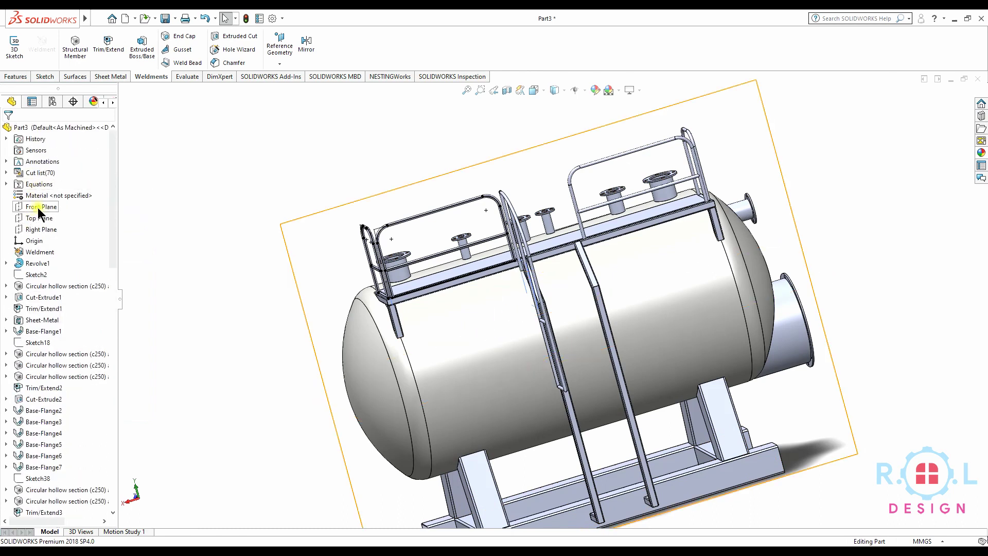
click(38, 229)
Start a Mirror about Right Plane with the vertical pipes, curved handrail and trimmed tube.
click(306, 44)
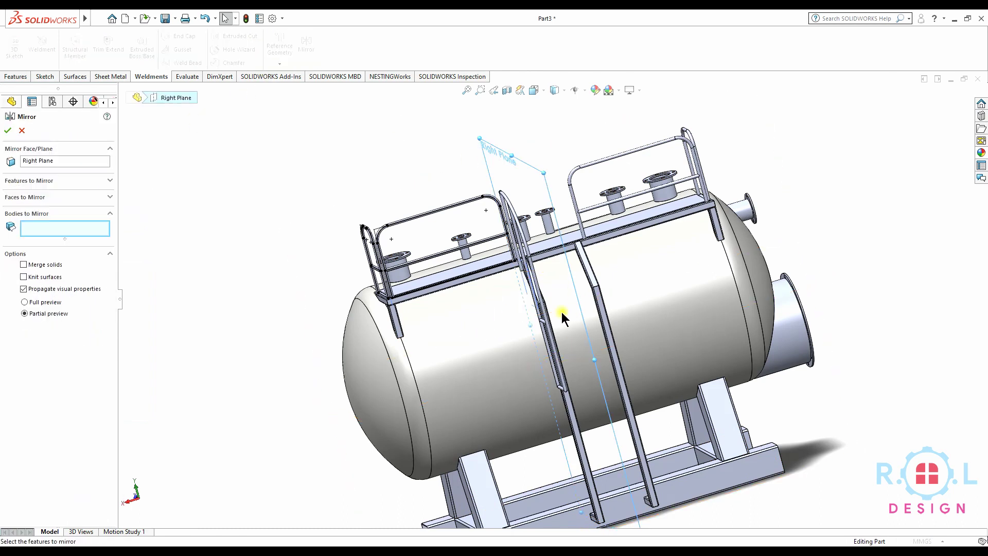
scroll(515, 268, down, 6)
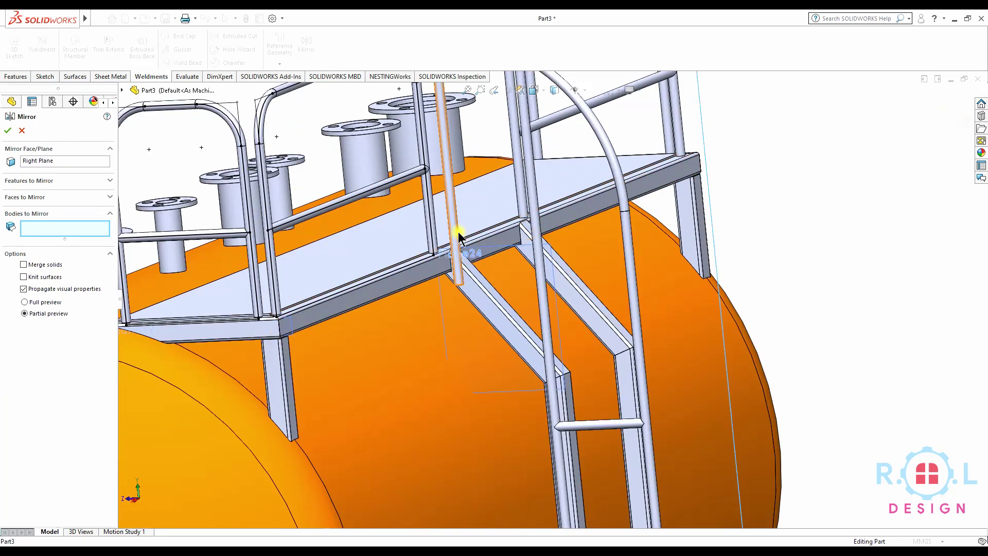
click(458, 237)
scroll(458, 242, up, 3)
scroll(514, 207, down, 2)
click(491, 138)
click(591, 164)
click(580, 187)
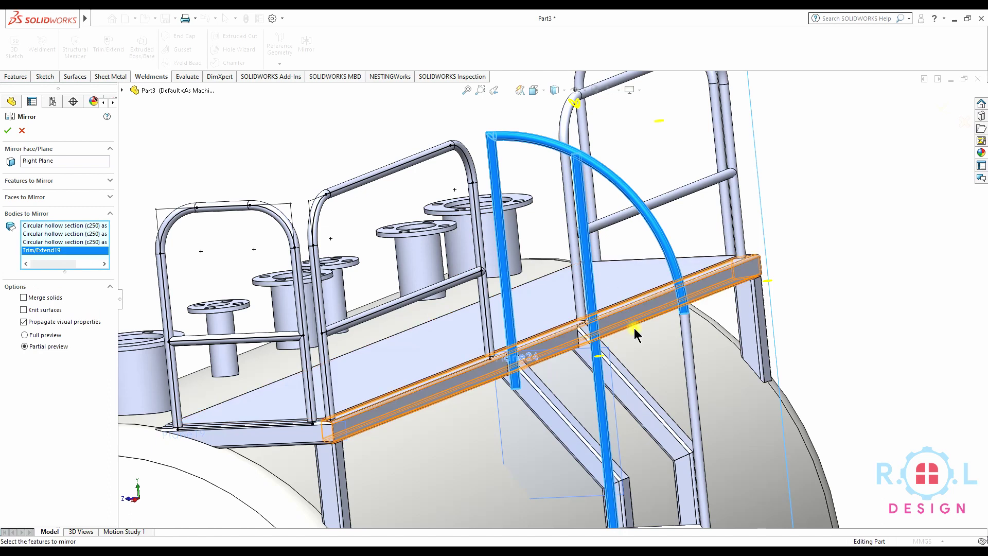
Add the remaining circular tubes and the ladder rung to the bodies to mirror.
click(691, 378)
scroll(675, 424, up, 3)
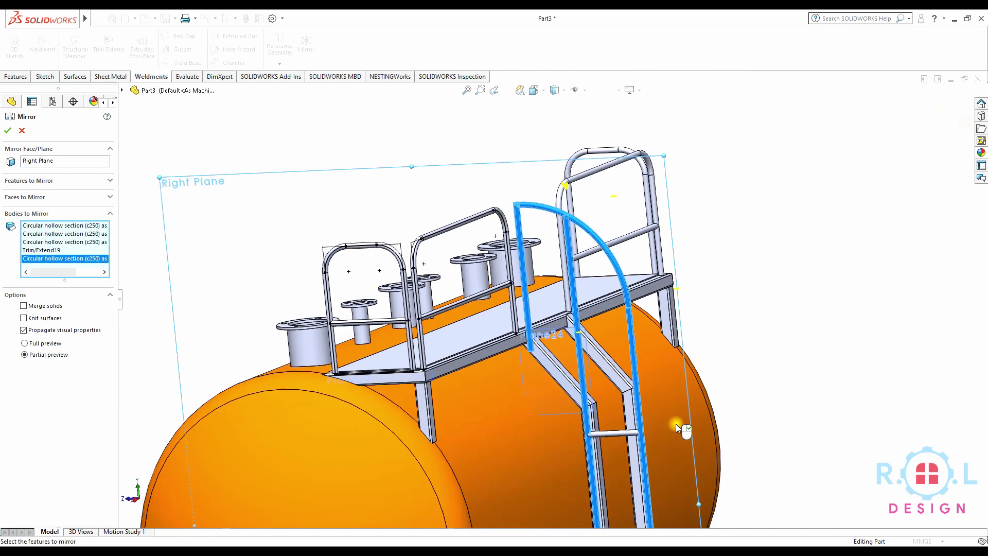
click(610, 434)
scroll(610, 434, up, 1)
scroll(566, 381, down, 4)
scroll(552, 359, down, 3)
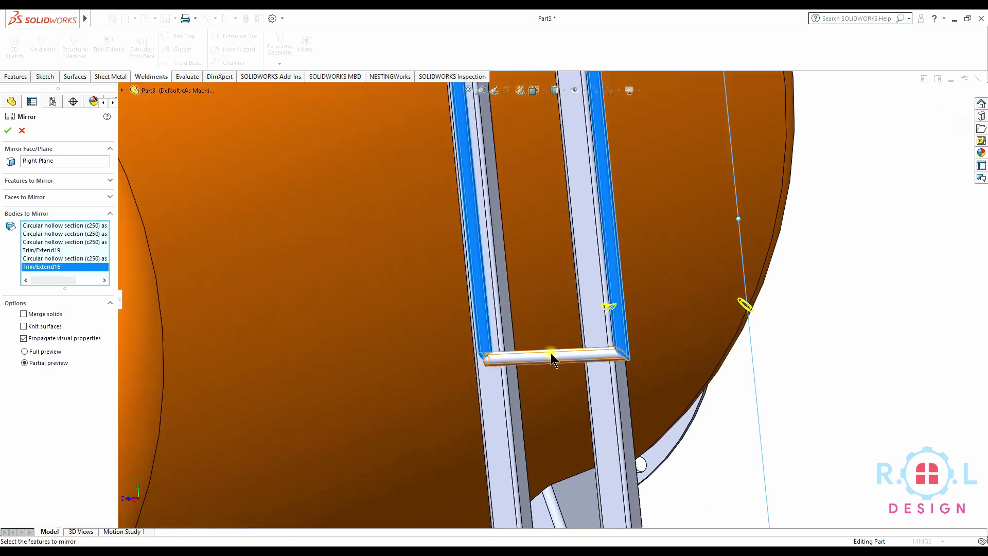
scroll(551, 359, up, 1)
click(595, 368)
scroll(596, 360, up, 3)
scroll(496, 376, down, 2)
scroll(421, 367, up, 3)
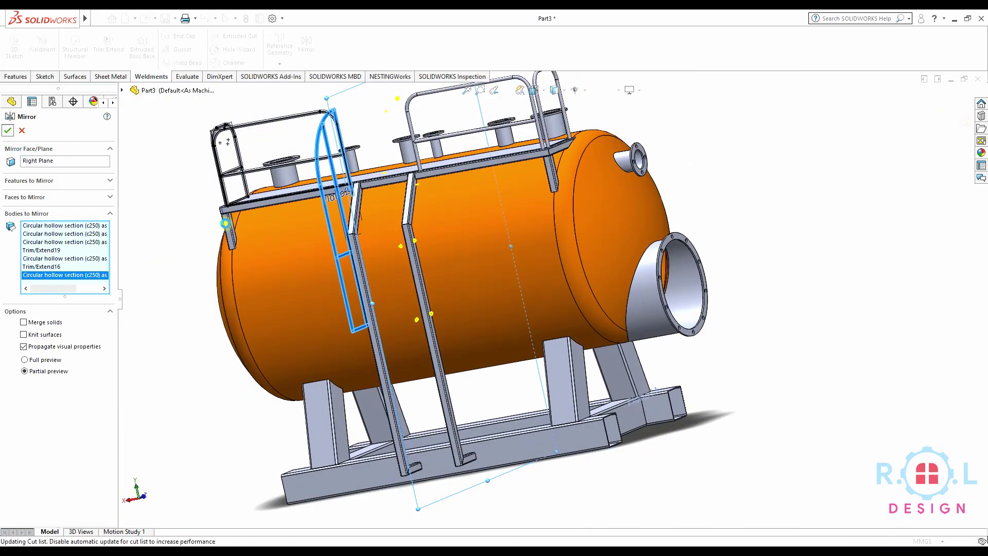
scroll(405, 242, up, 4)
middle_drag(405, 242, 378, 211)
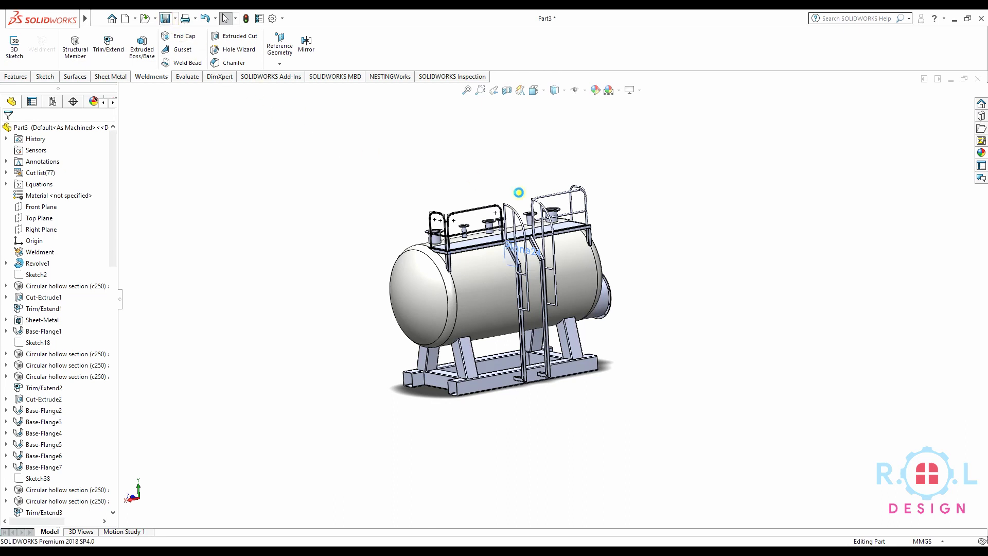
Orbit around the tank's dished end and ladder foot; start then abandon a reference plane.
scroll(561, 249, down, 3)
scroll(561, 249, down, 4)
mouse_move(515, 341)
middle_down()
mouse_move(480, 447)
mouse_move(499, 452)
middle_up()
scroll(501, 456, down, 2)
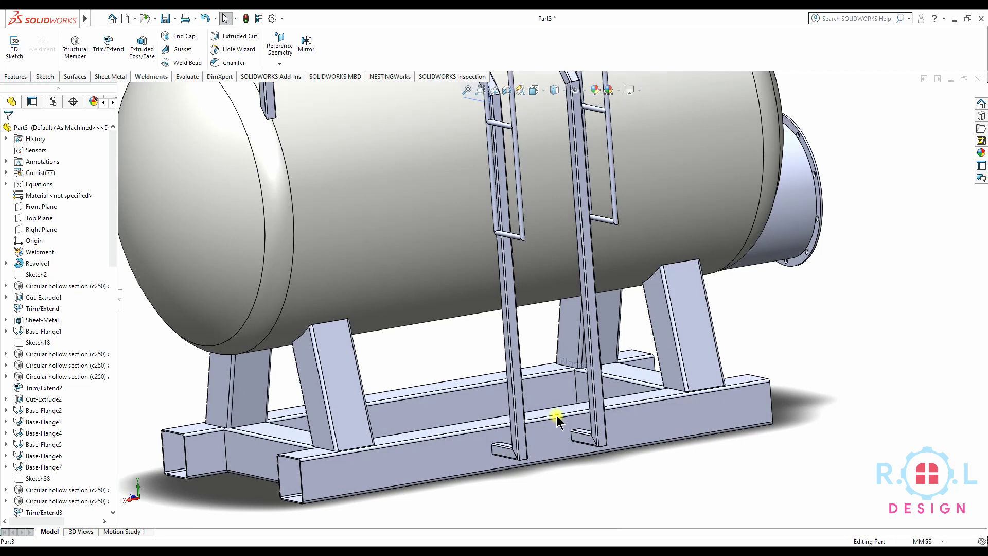
middle_drag(557, 415, 439, 452)
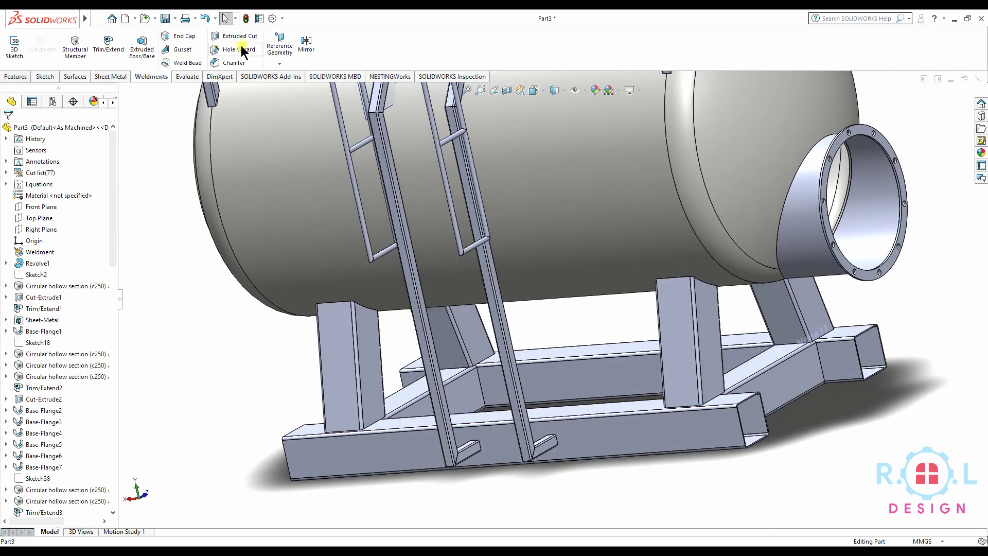
click(278, 55)
click(281, 80)
scroll(465, 449, down, 2)
scroll(465, 448, down, 3)
mouse_move(441, 408)
middle_down()
mouse_move(423, 456)
mouse_move(431, 470)
mouse_move(509, 430)
middle_up()
click(20, 133)
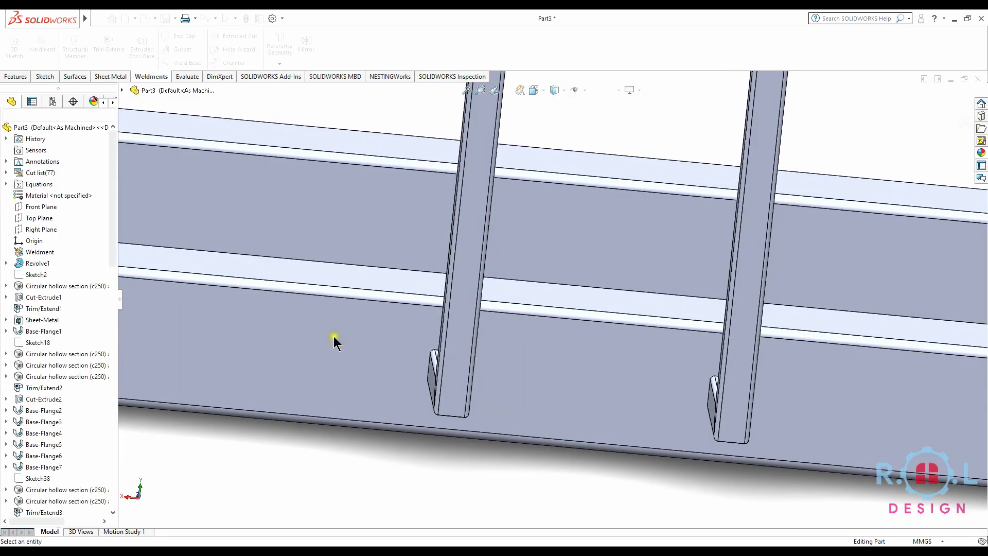
Start a sketch on the left square ladder rail face, viewed normal to it.
click(474, 377)
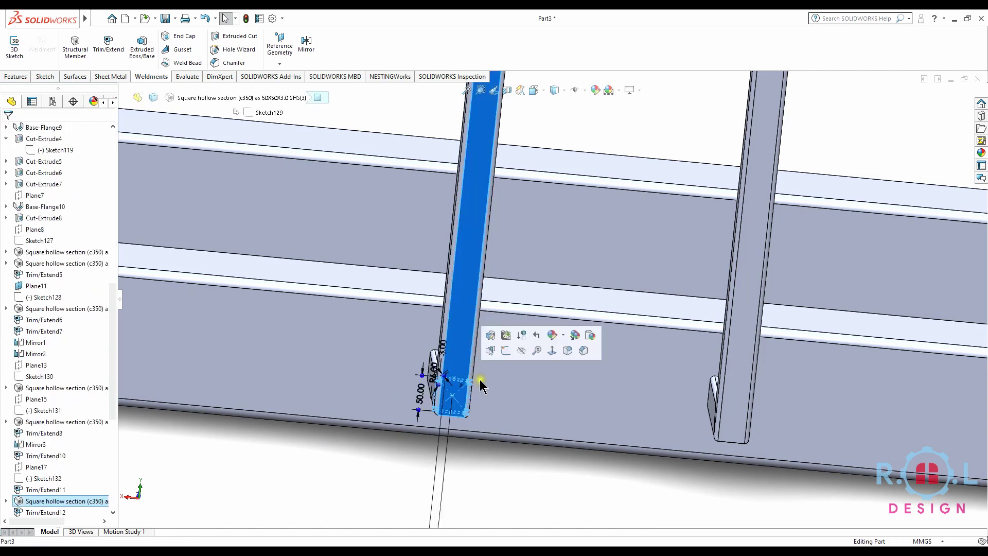
click(506, 352)
click(515, 48)
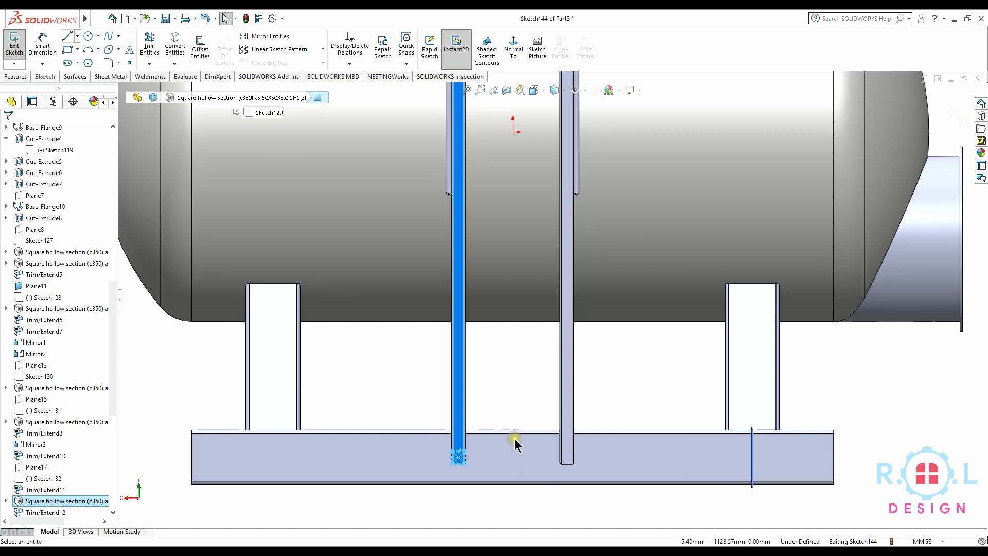
scroll(453, 458, down, 5)
Draw a 356 mm horizontal line between the two ladder rails.
click(67, 36)
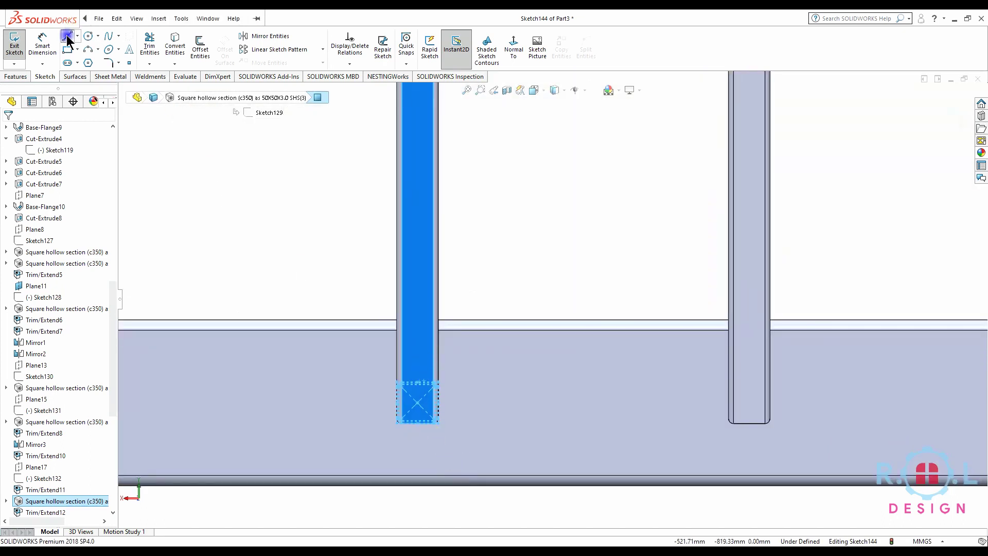
click(433, 342)
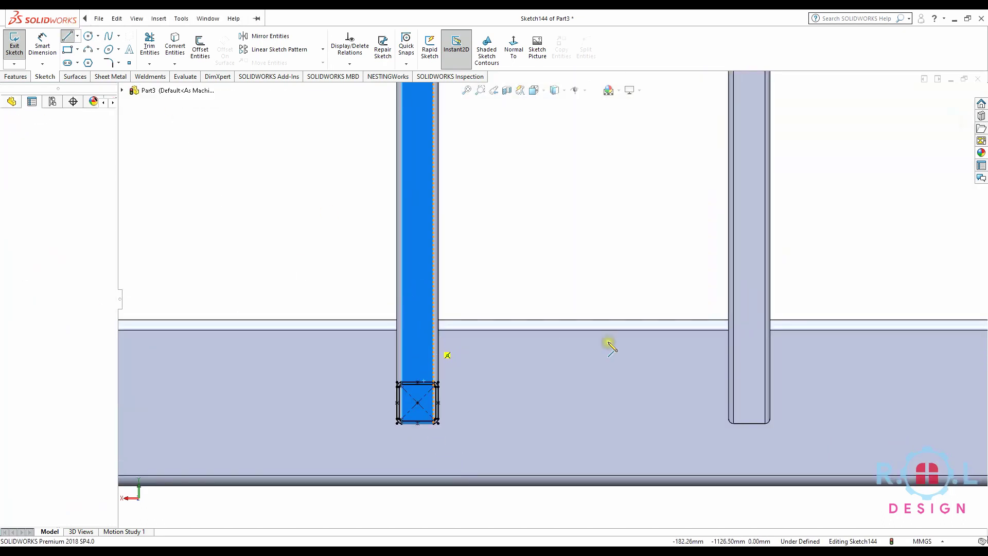
click(729, 342)
key(Escape)
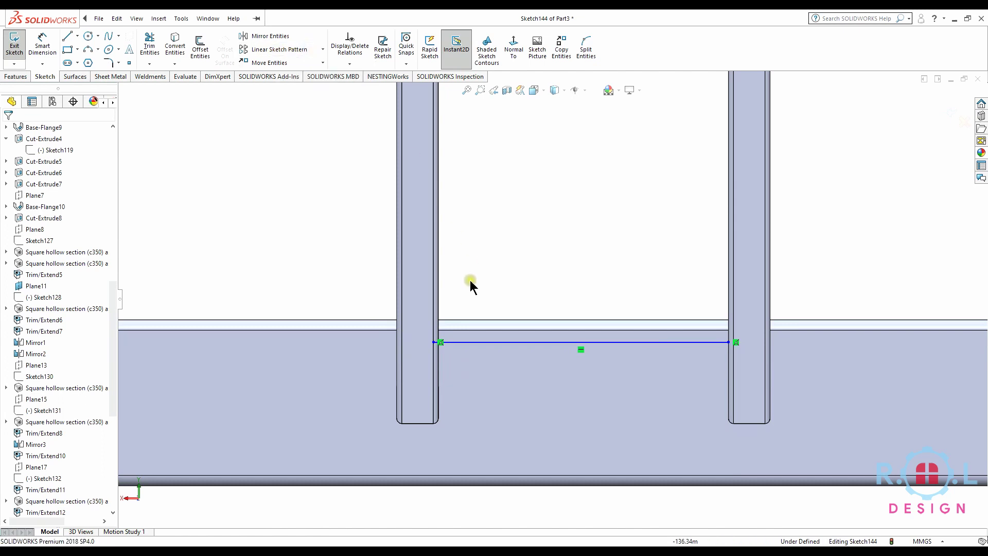
click(472, 343)
scroll(391, 309, up, 5)
scroll(299, 226, up, 2)
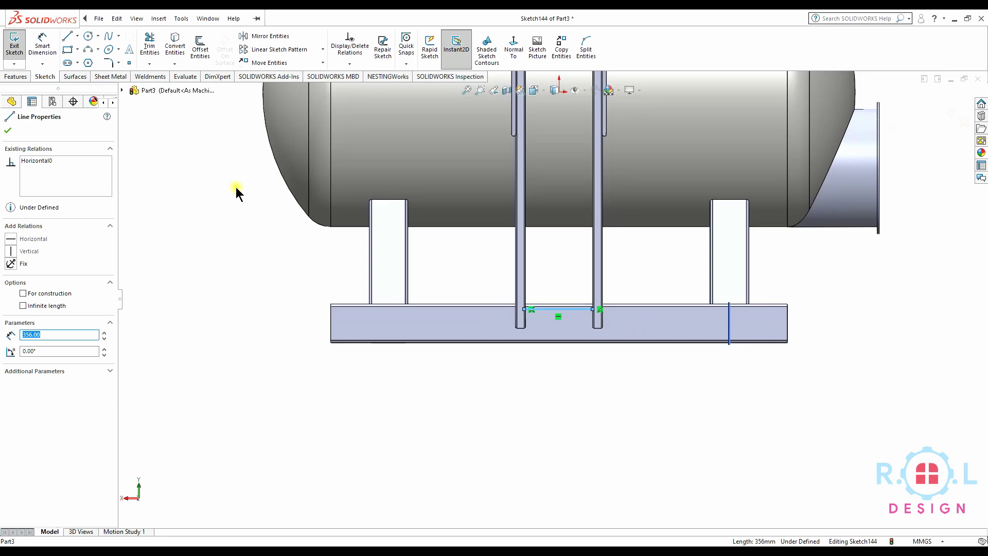
Pattern the rung line along the rail edge at 250 mm spacing.
click(280, 49)
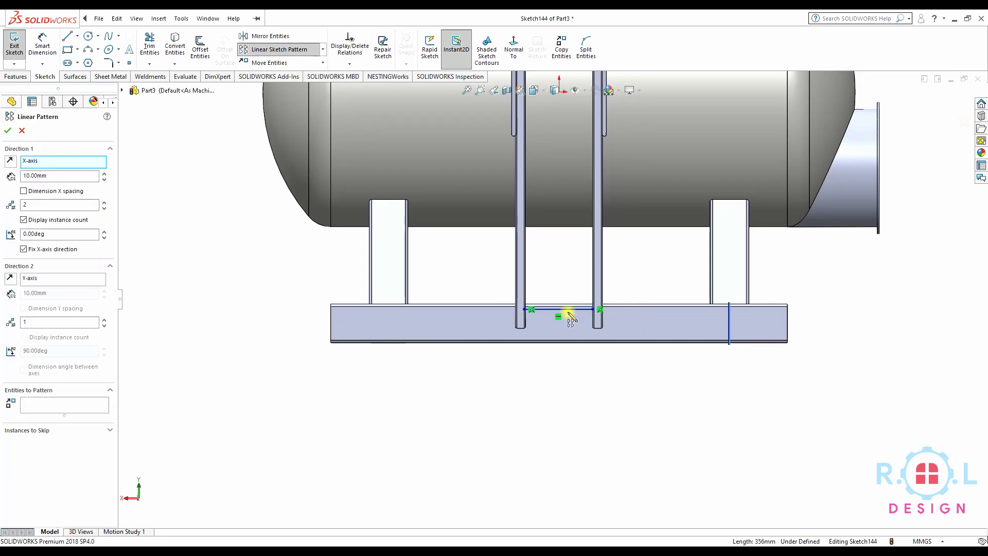
scroll(566, 319, up, 3)
scroll(553, 227, up, 2)
scroll(566, 427, down, 3)
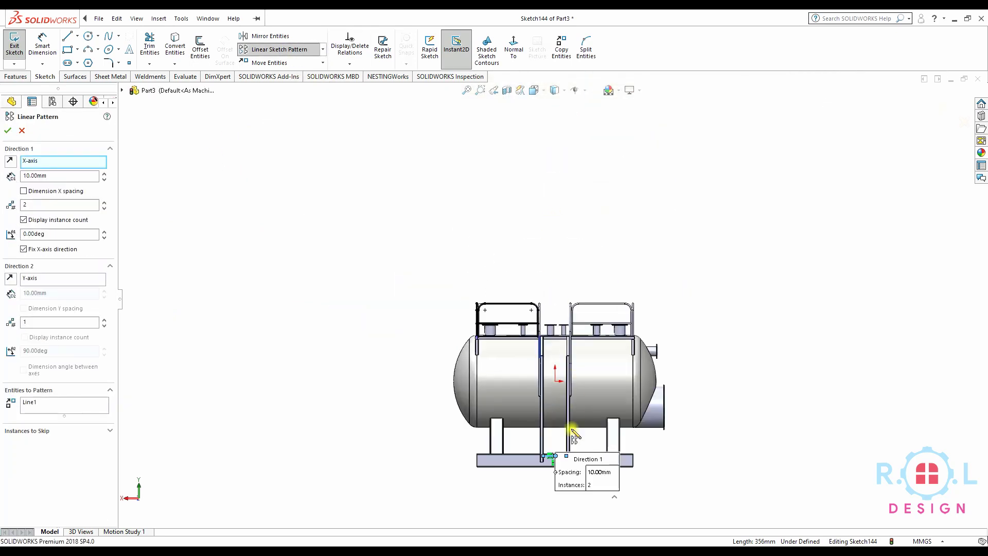
scroll(566, 432, down, 2)
right_click(52, 161)
click(78, 167)
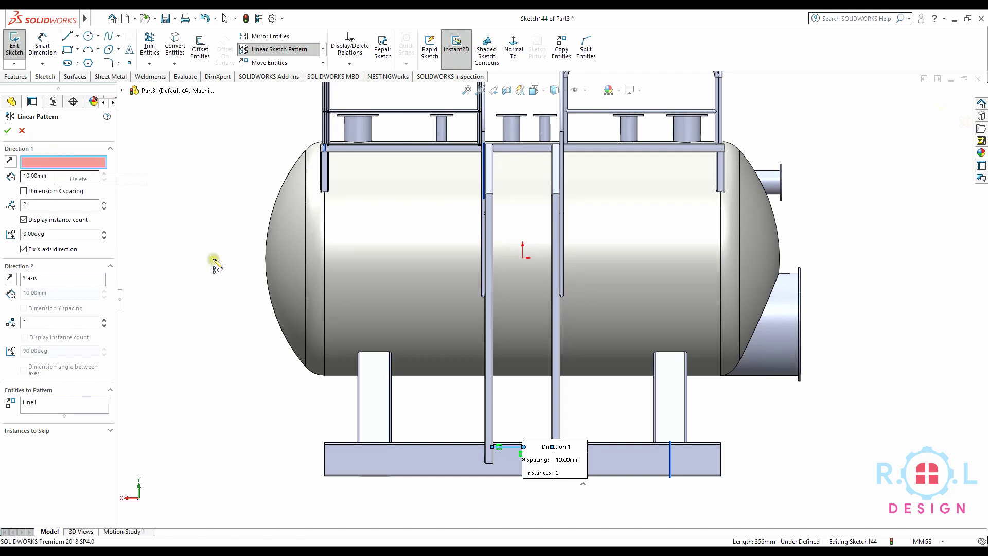
click(493, 332)
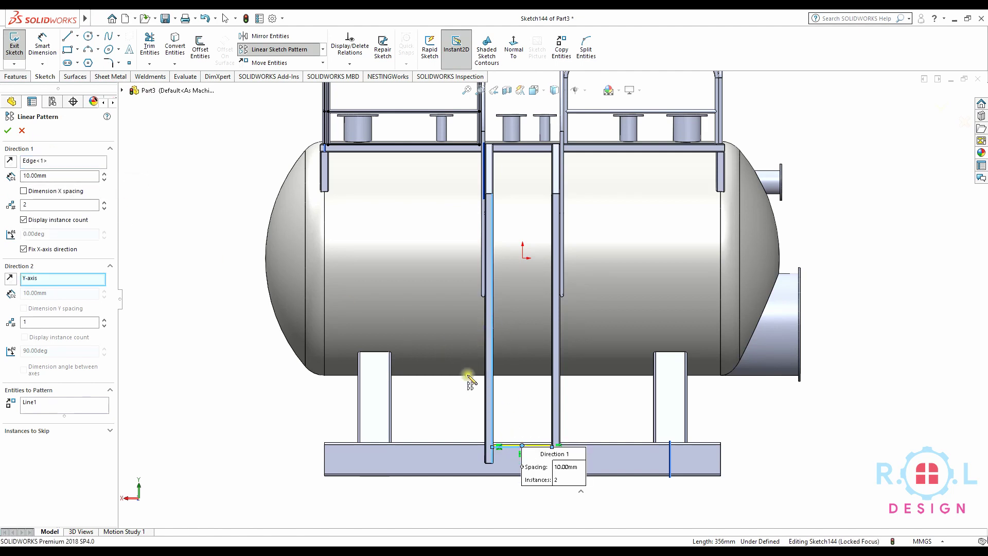
scroll(556, 445, down, 4)
scroll(535, 446, down, 1)
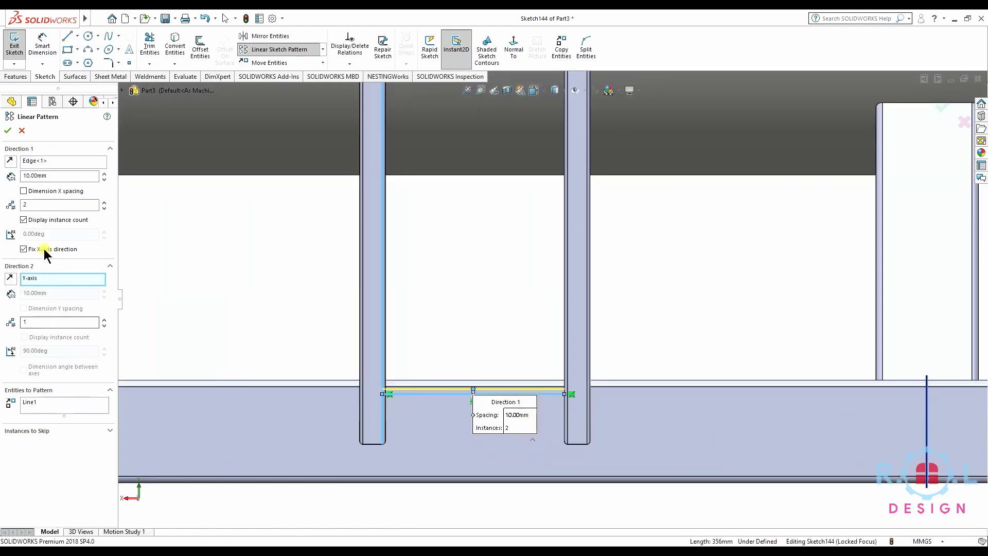
drag(49, 175, 17, 178)
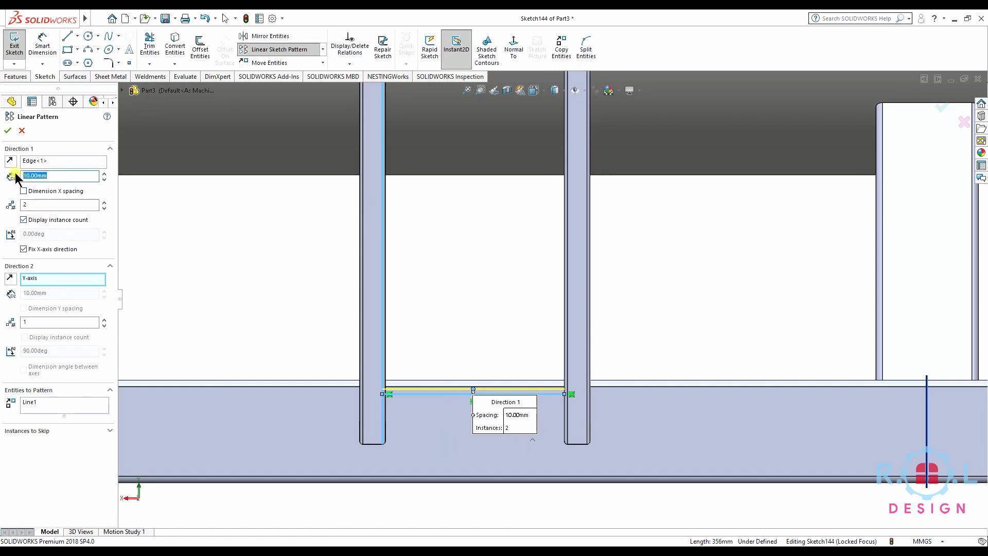
text(250)
key(Return)
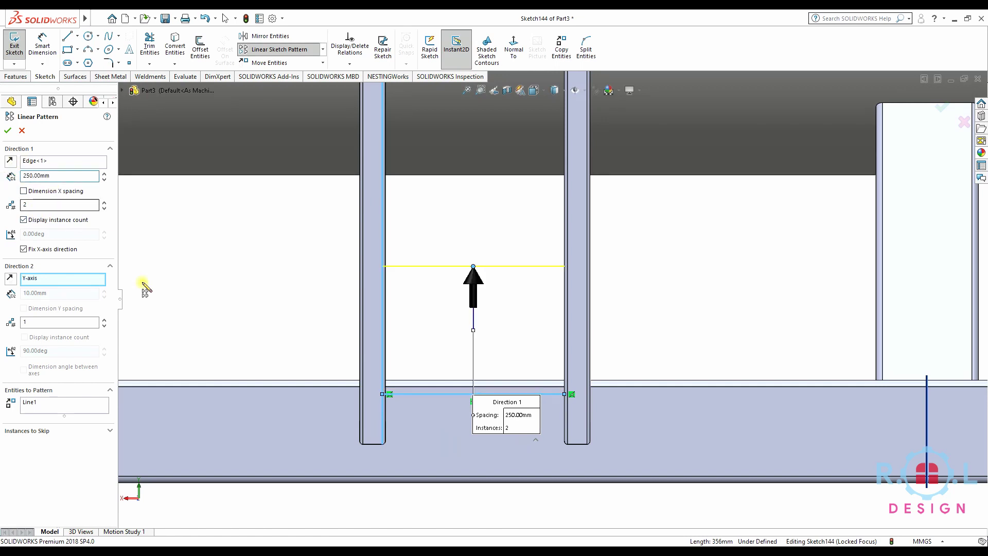
Raise the rung instances to 7, preview the whole ladder, then cancel the pattern.
key(ctrl+7)
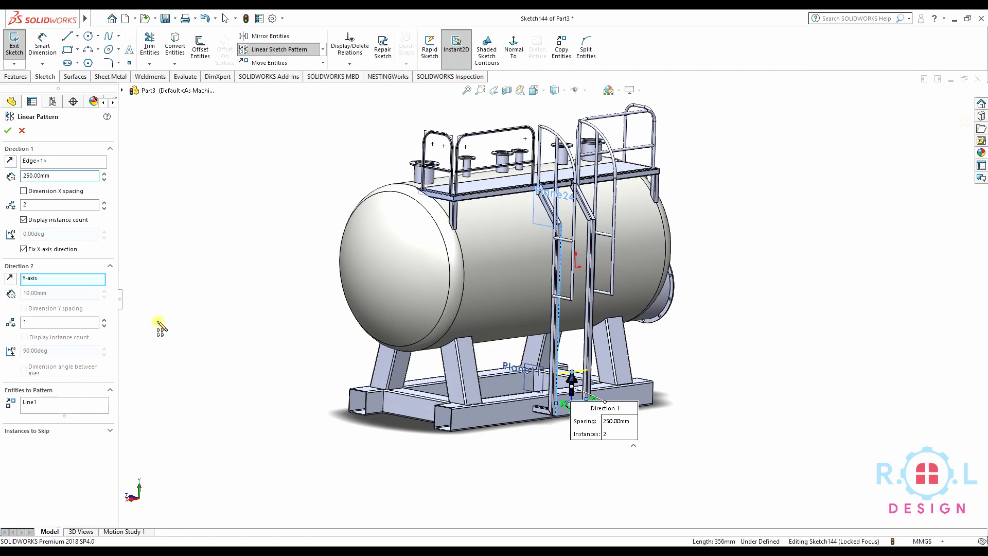
click(104, 202)
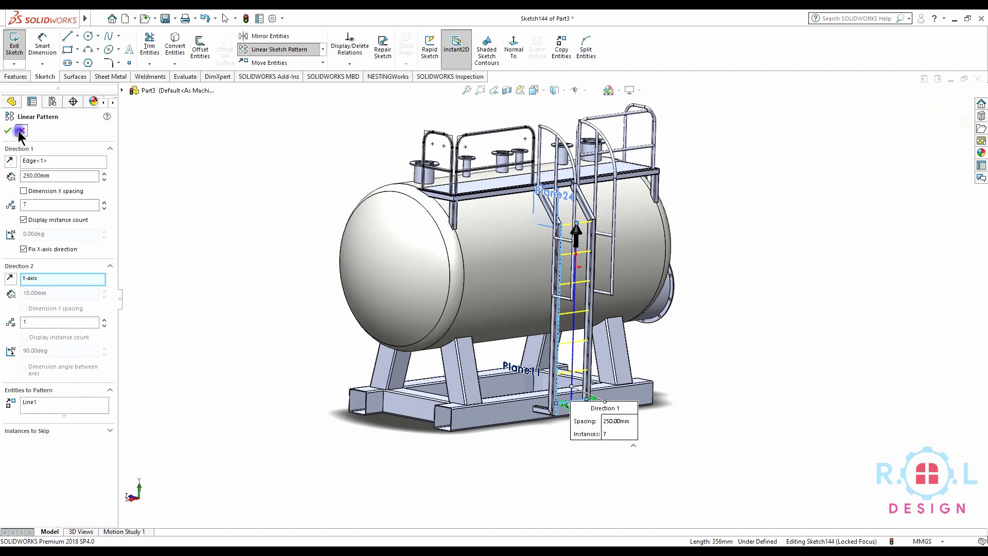
key(Escape)
scroll(569, 415, down, 3)
scroll(530, 408, down, 2)
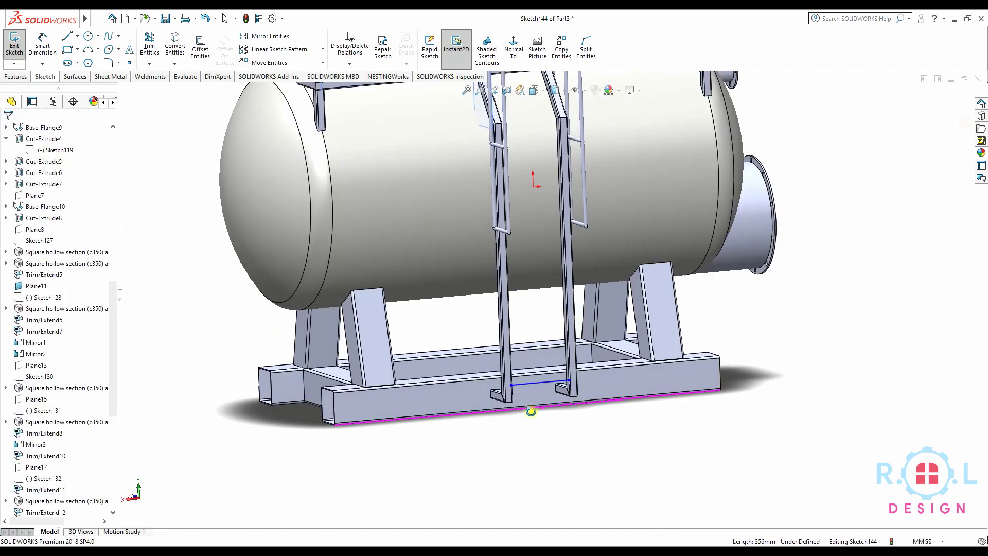
Dimension the rung line 100 mm above the bottom edge of the upright.
click(42, 46)
scroll(559, 426, down, 3)
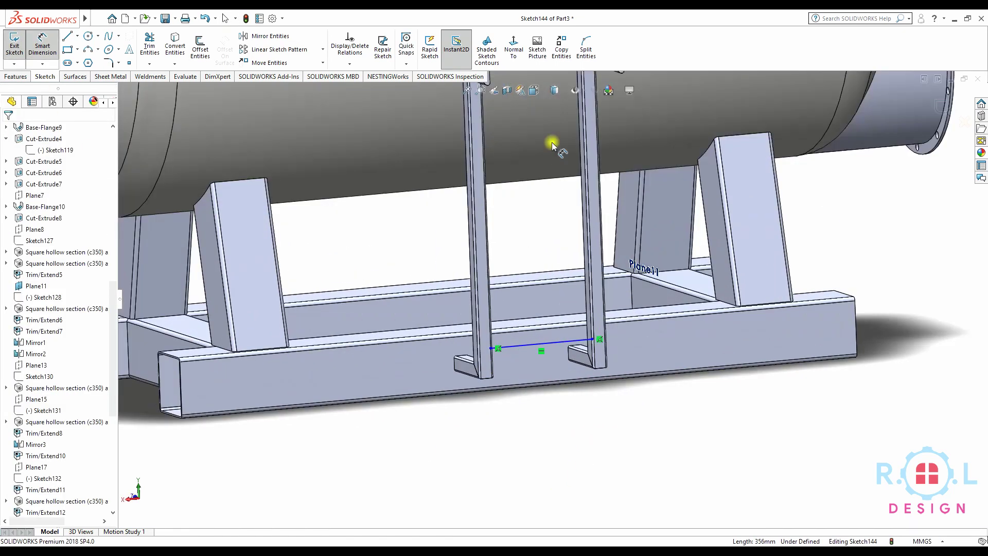
click(514, 47)
scroll(544, 249, down, 4)
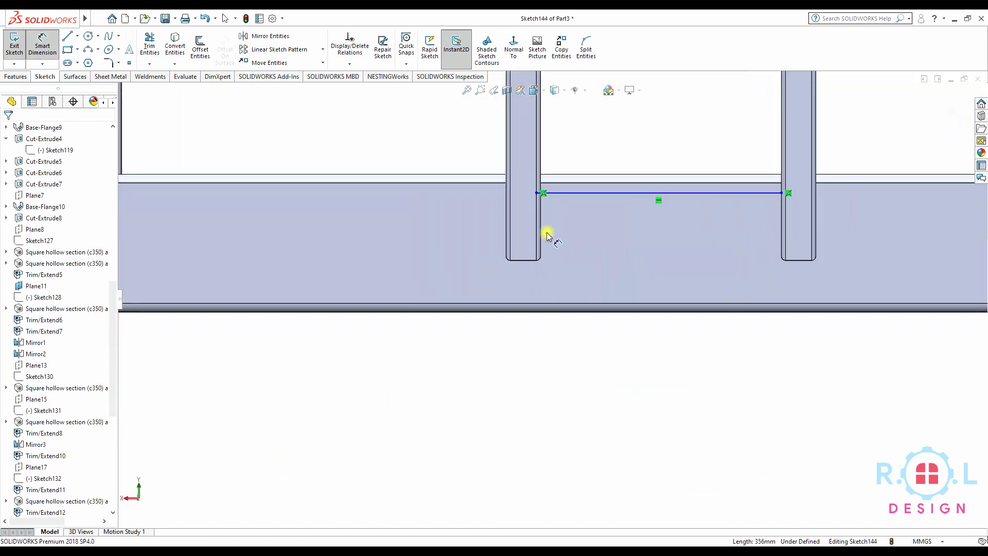
click(569, 193)
click(530, 260)
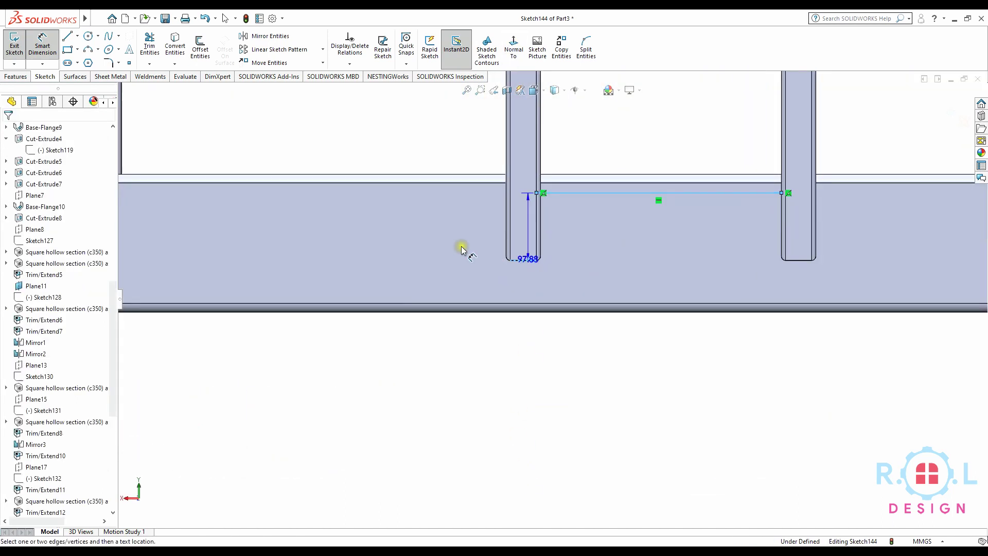
click(454, 229)
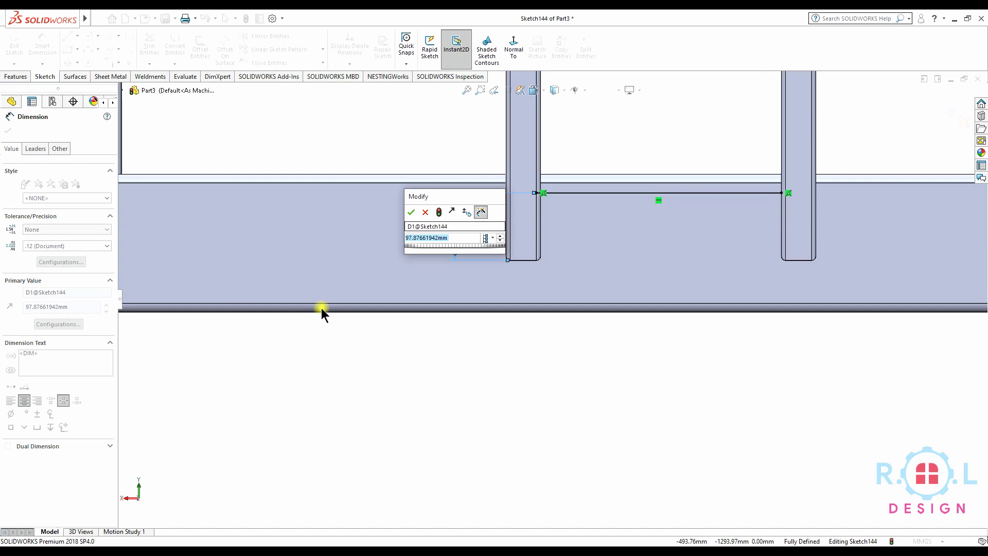
text(100)
key(Return)
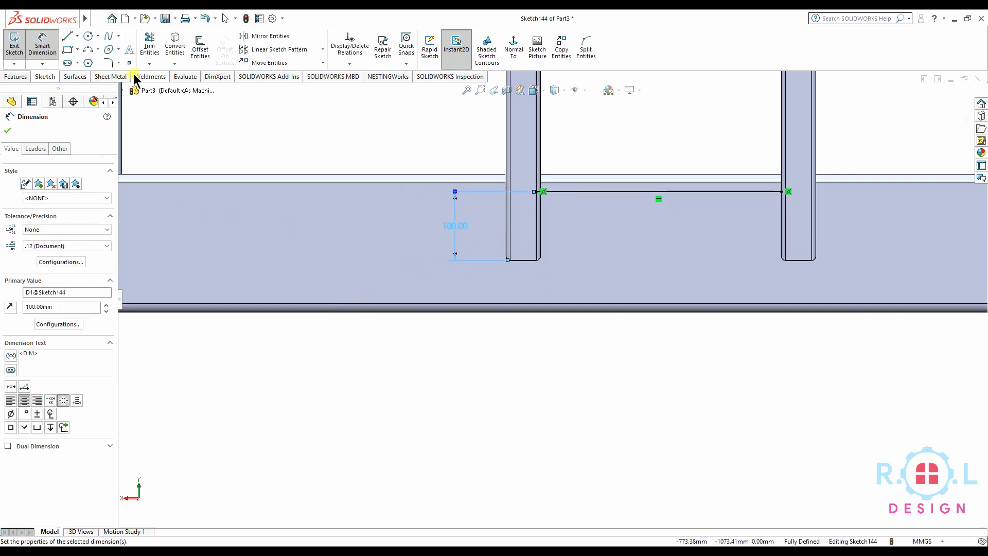
click(9, 121)
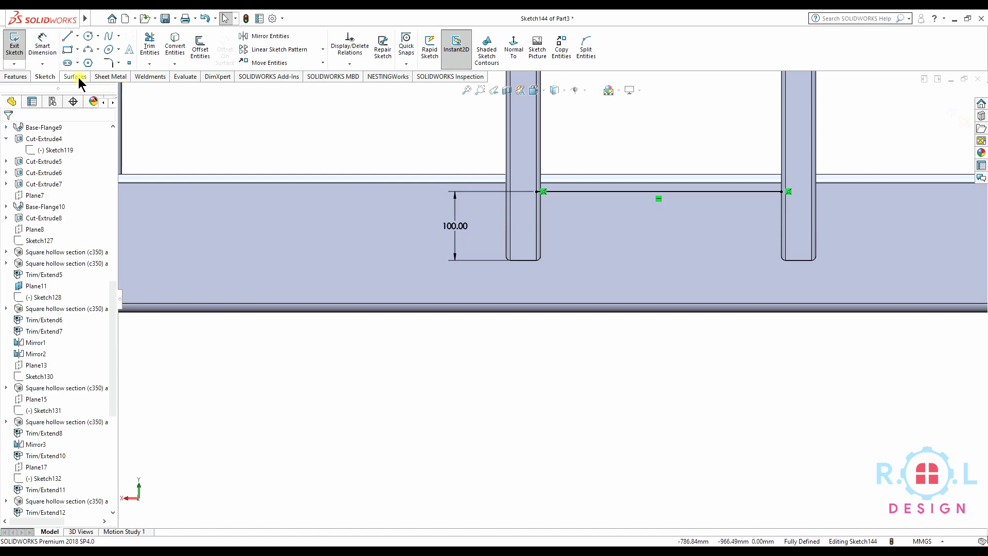
Exit the rung sketch, keeping the changes.
click(148, 76)
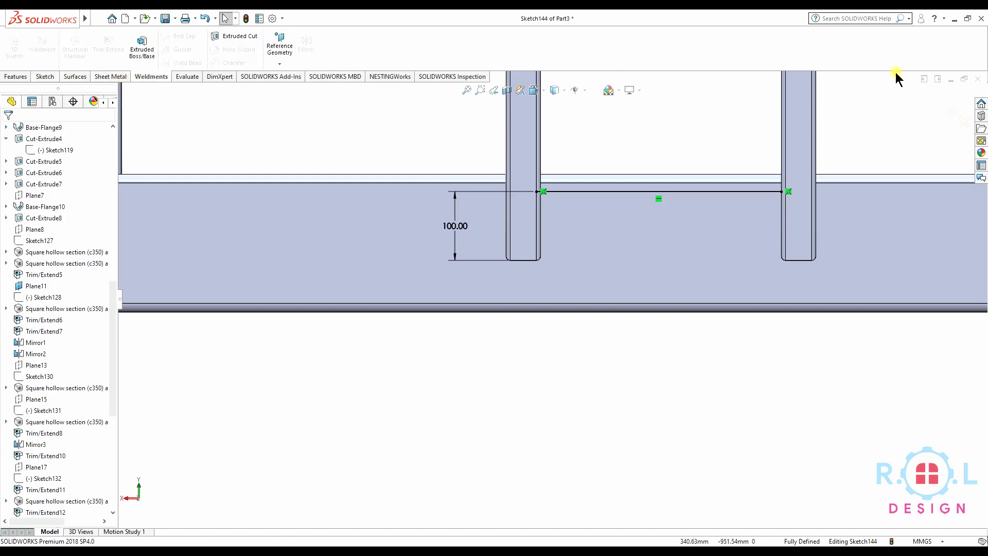
click(964, 121)
click(587, 230)
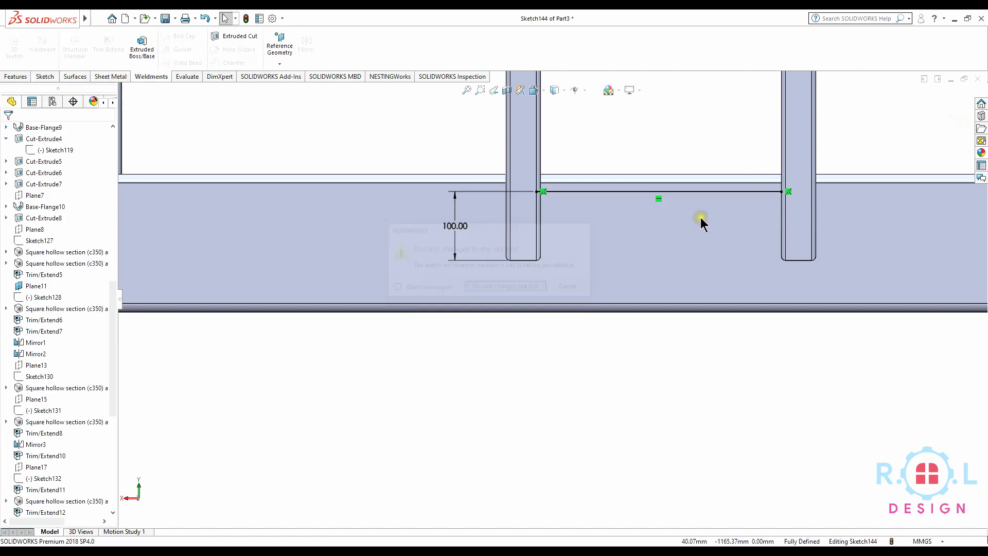
key(ctrl+b)
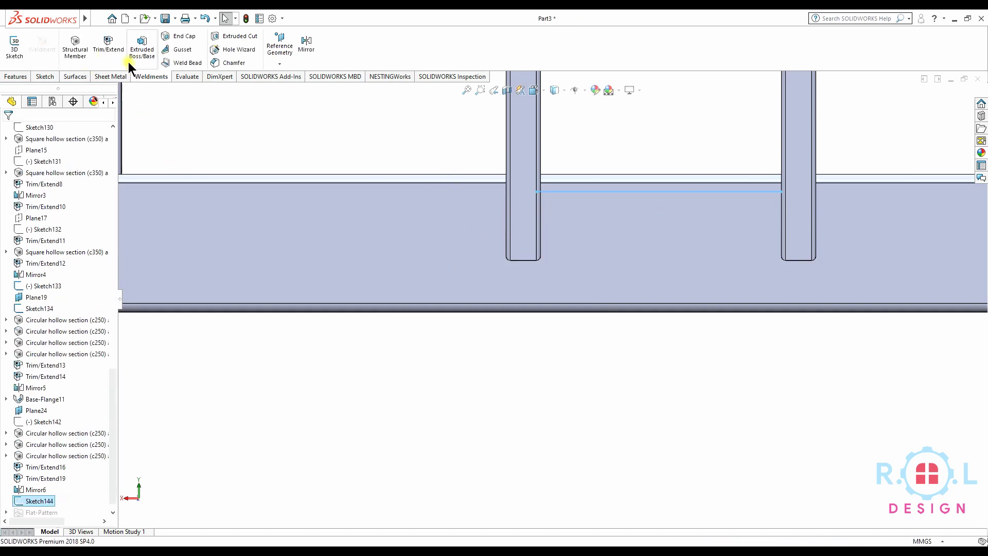
click(77, 52)
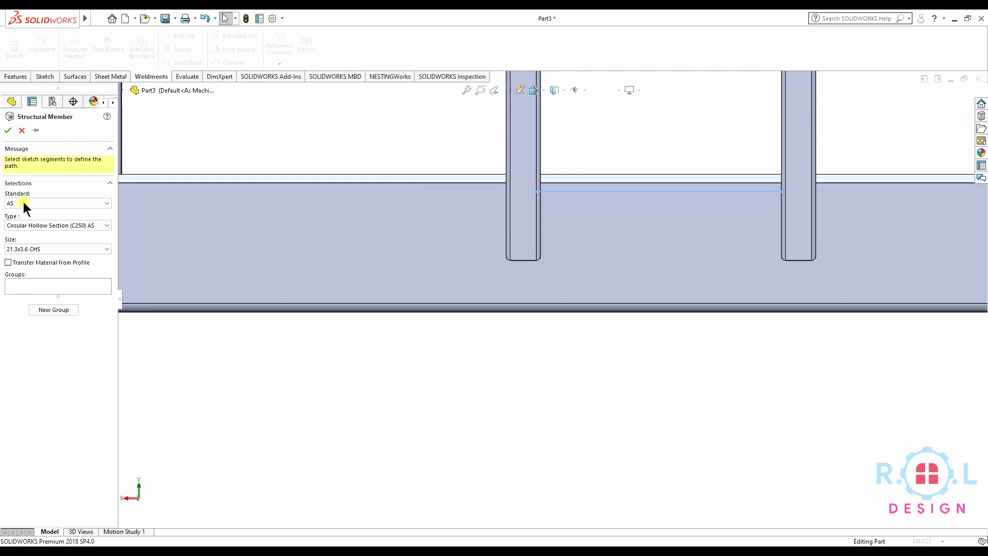
click(73, 226)
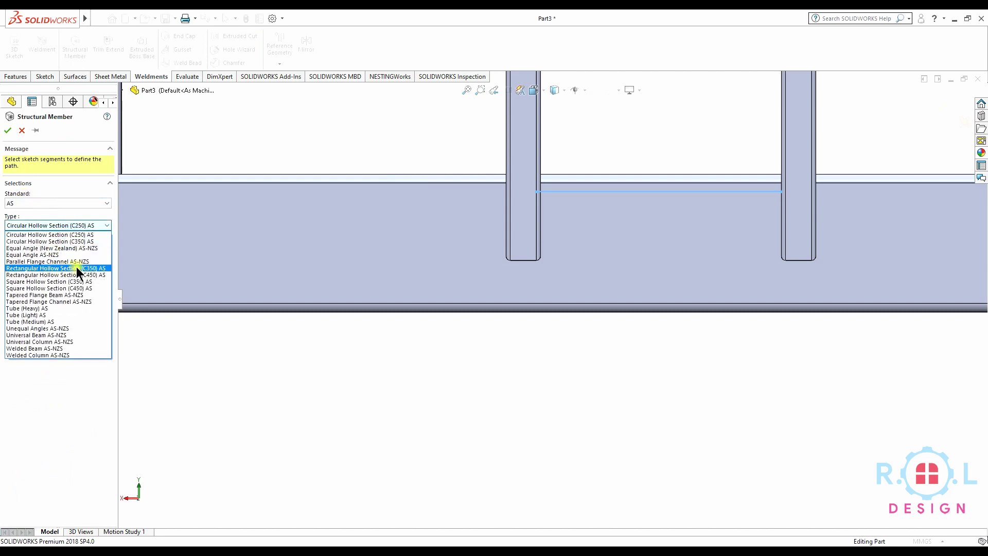
click(78, 283)
click(51, 249)
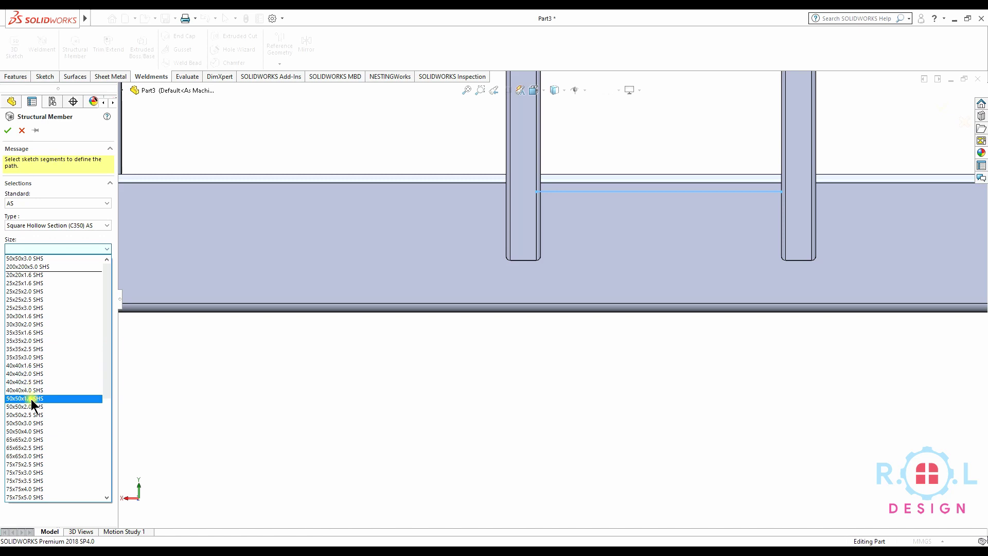
click(23, 131)
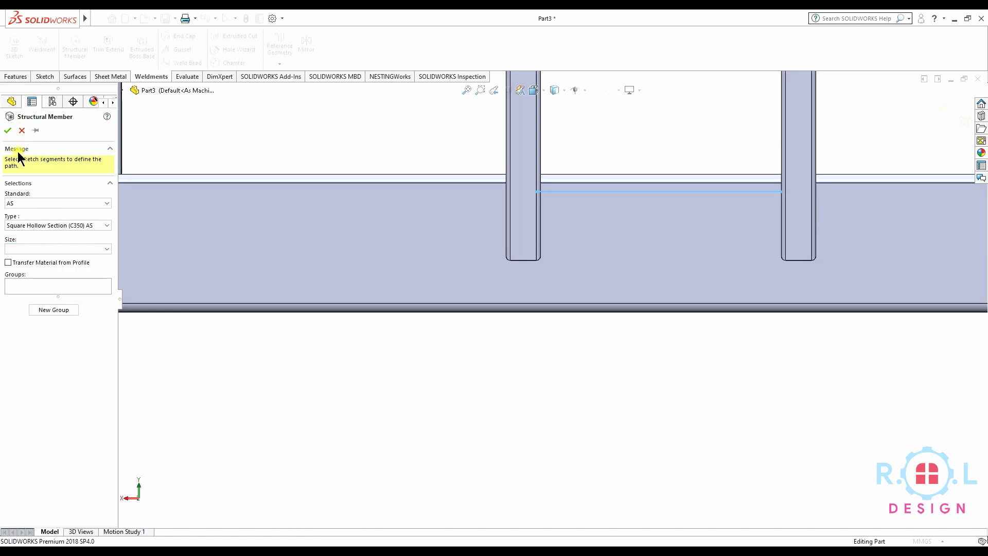
scroll(55, 436, up, 1)
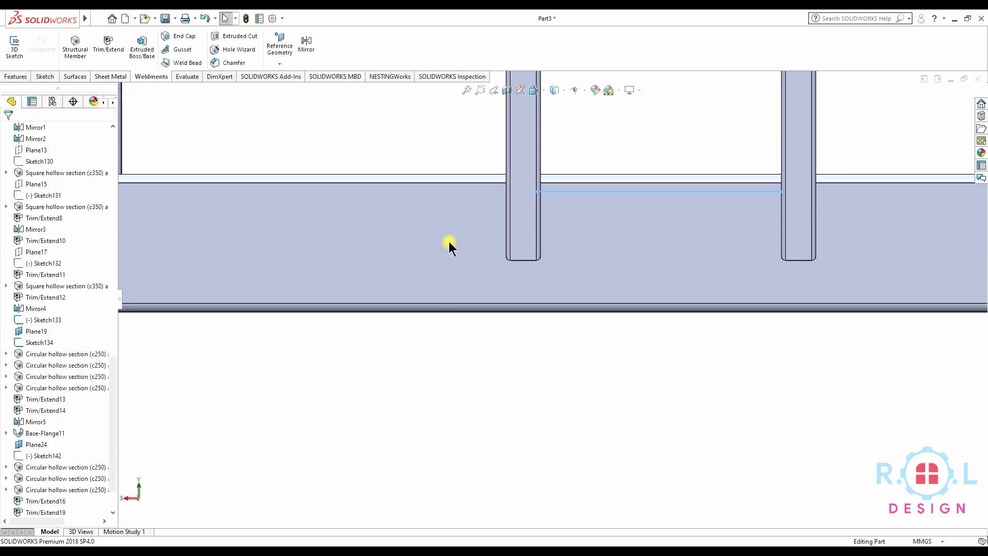
scroll(520, 190, up, 3)
click(543, 228)
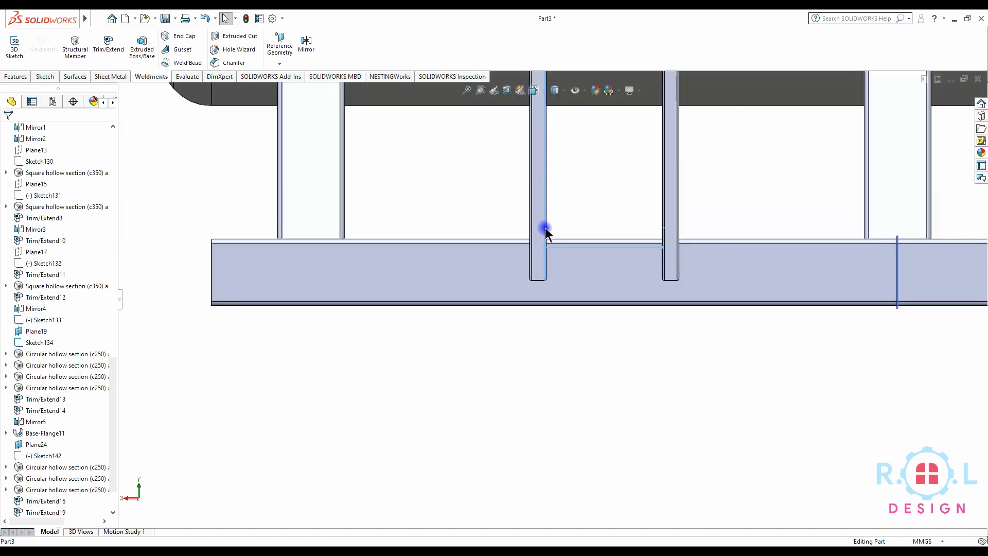
click(541, 230)
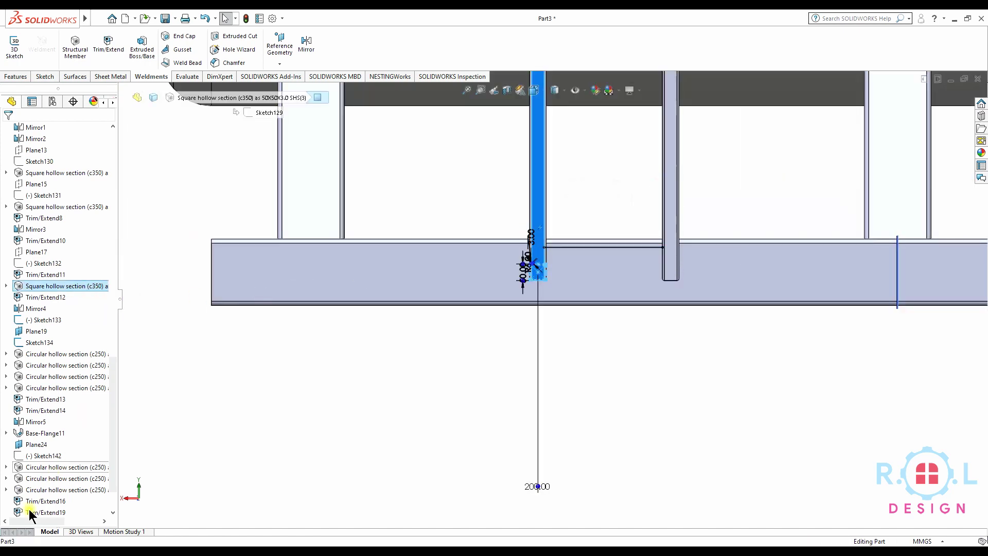
mouse_move(26, 522)
mouse_down()
mouse_move(56, 520)
mouse_move(23, 521)
mouse_up()
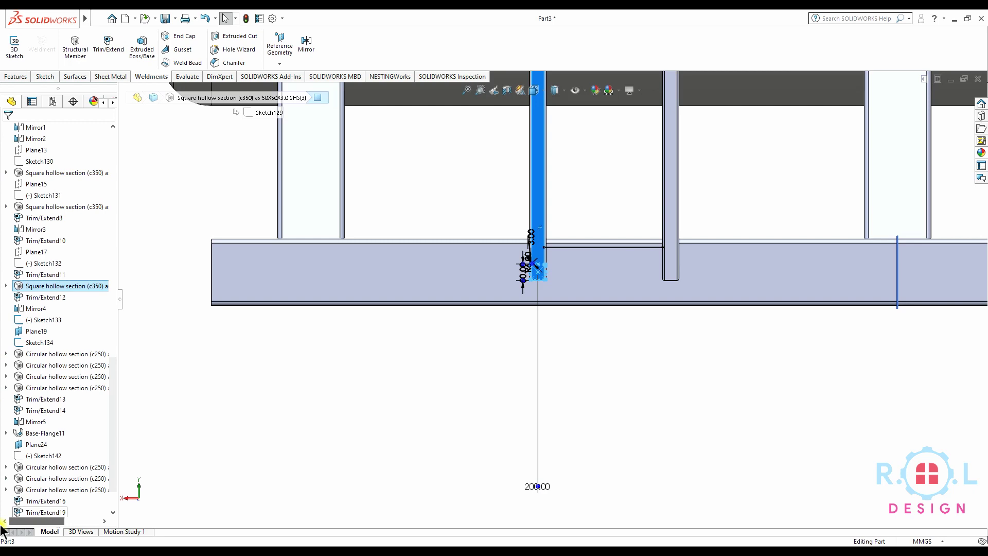
click(320, 451)
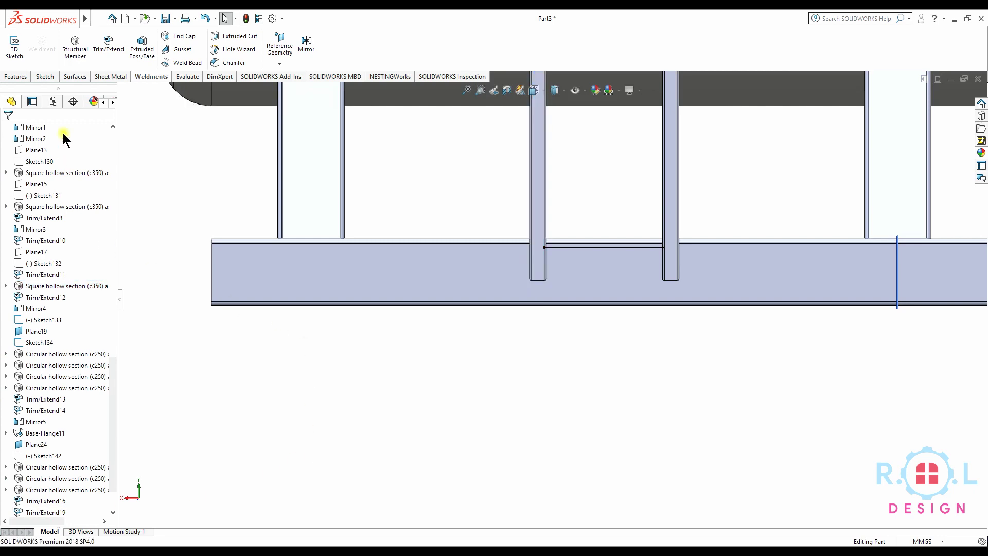
Add a Square Hollow Section (C350) 50x50x3.0 SHS member on the rung line, profile located at a corner point.
click(75, 64)
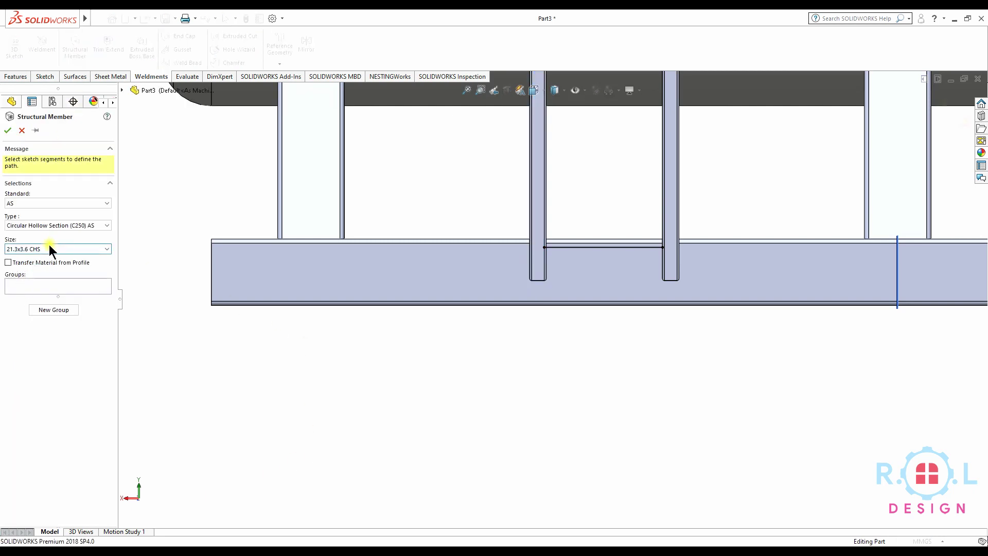
click(67, 225)
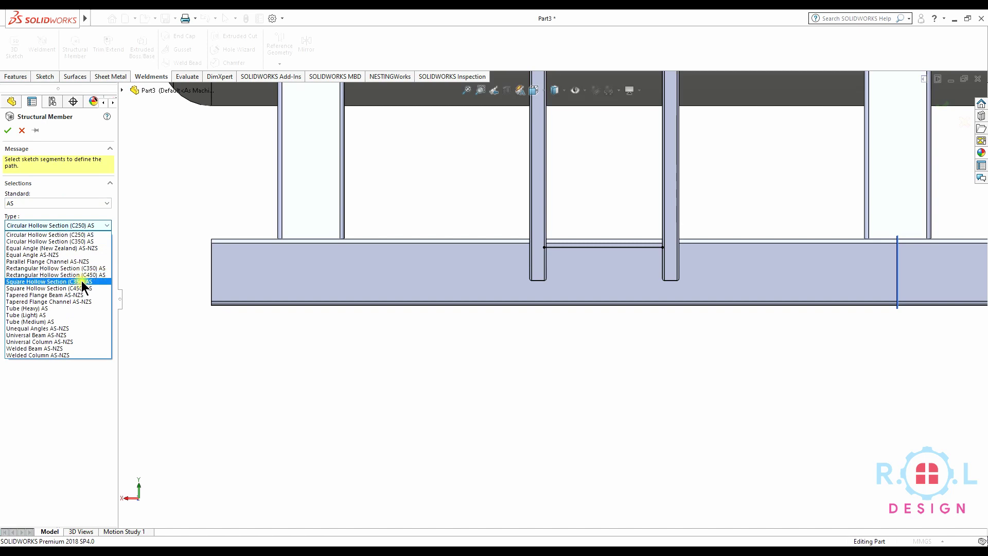
click(81, 282)
click(59, 248)
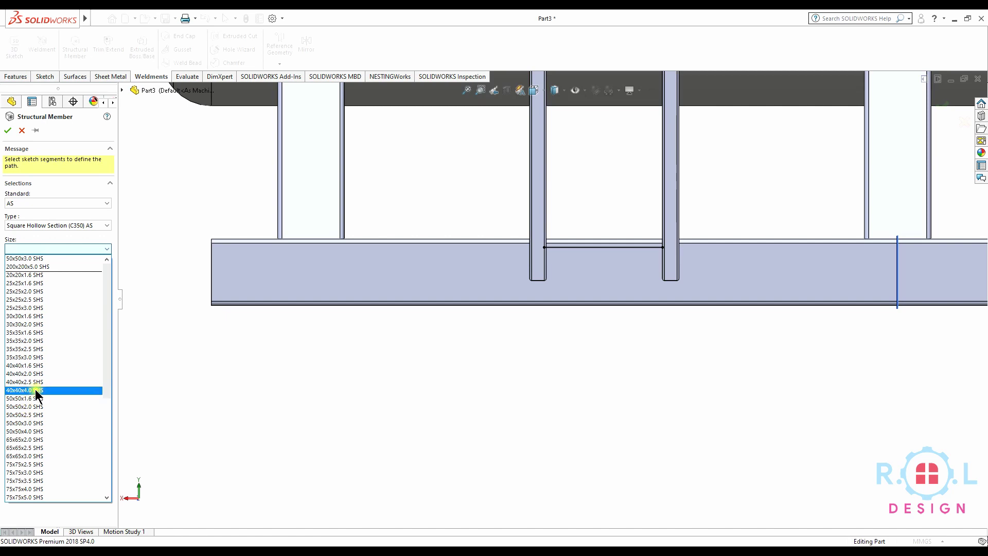
click(33, 422)
click(624, 246)
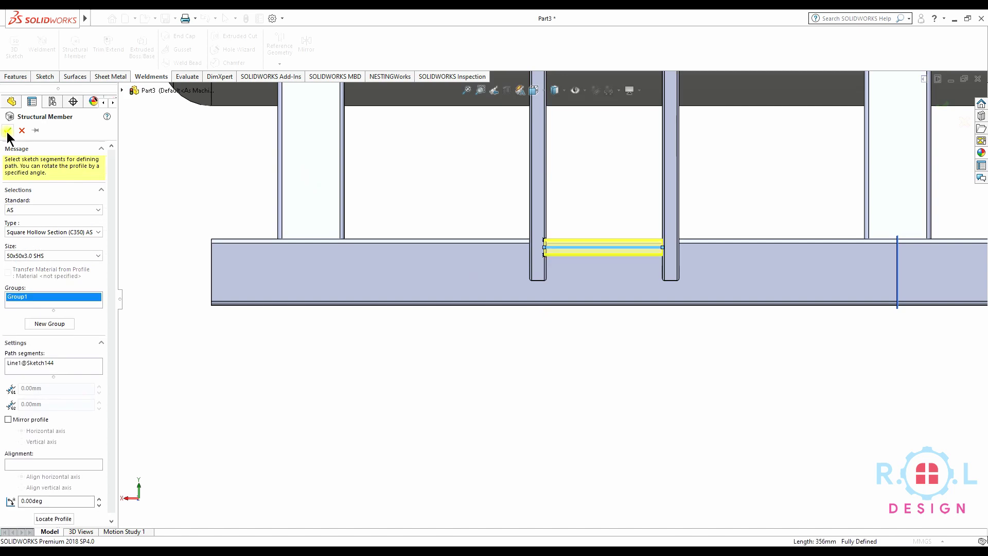
middle_drag(584, 319, 635, 304)
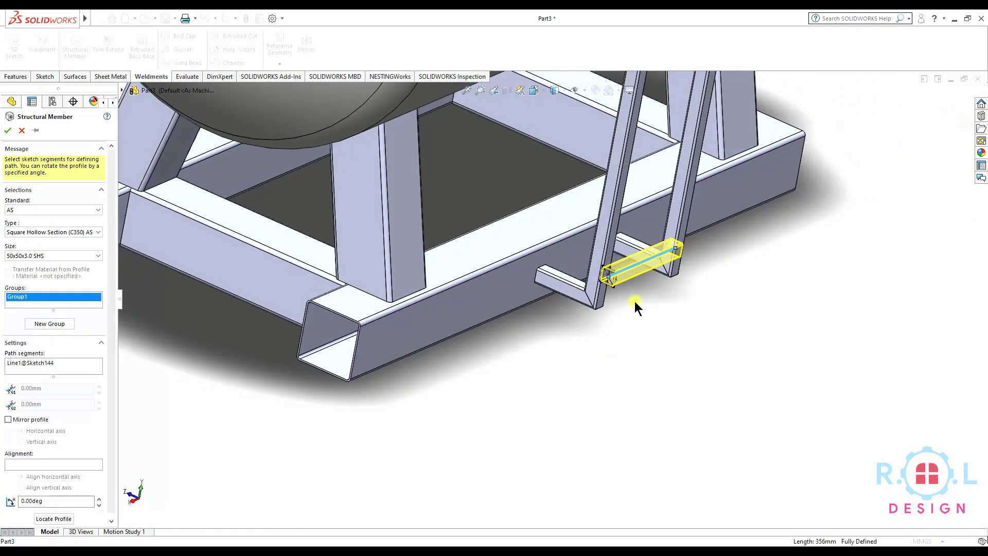
click(56, 517)
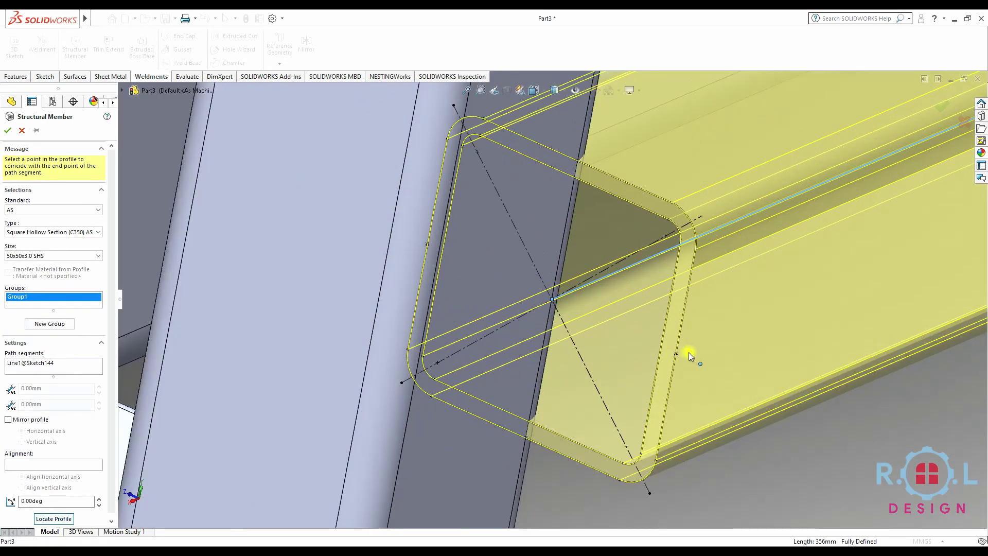
click(675, 356)
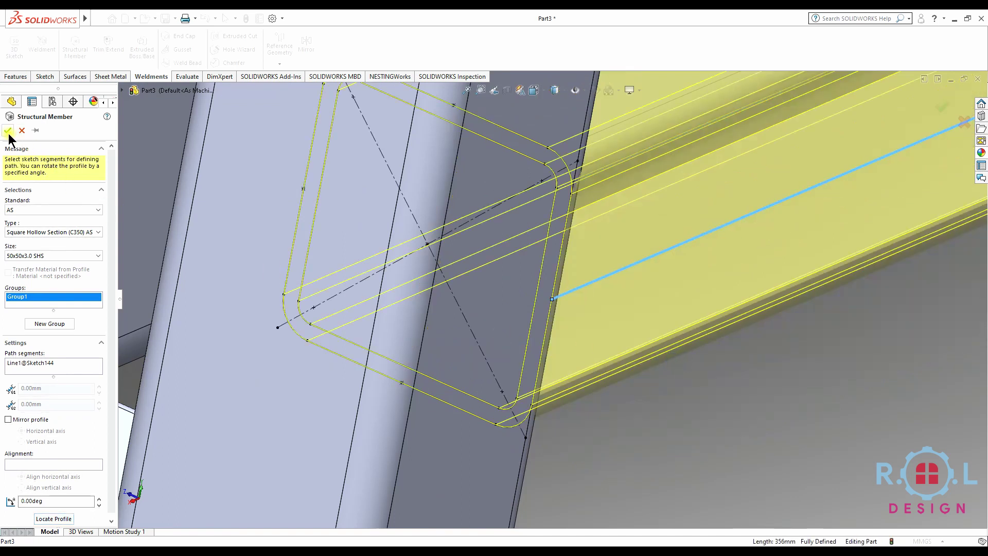
key(Return)
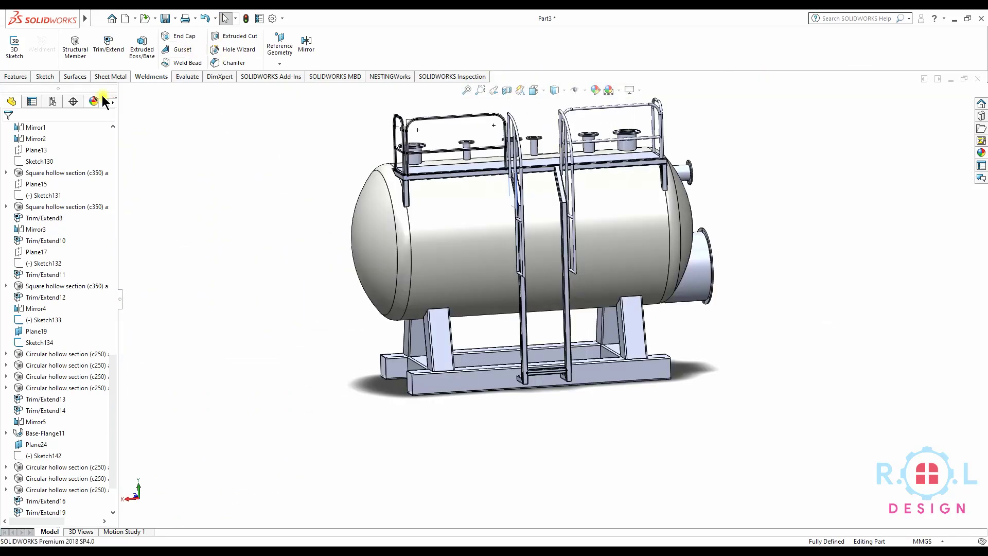
click(20, 77)
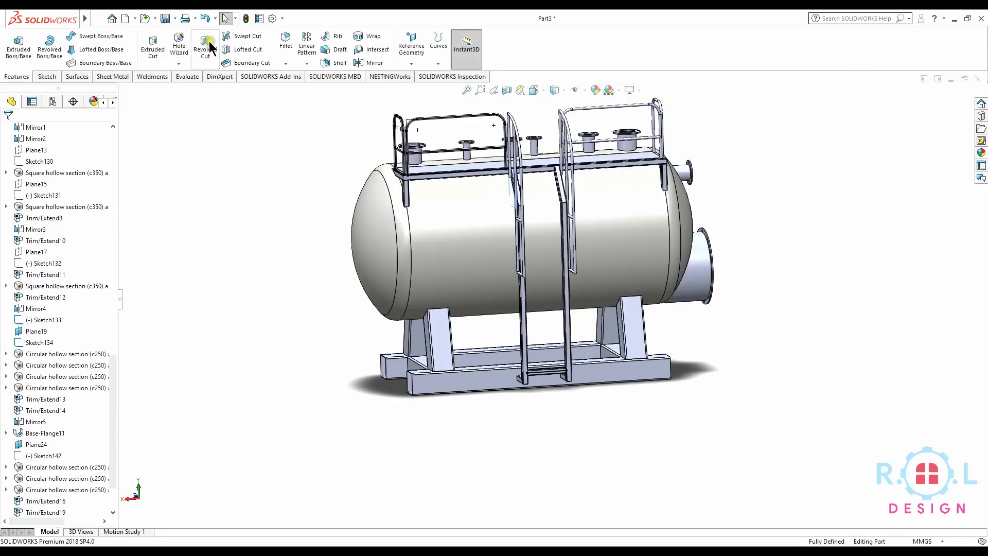
Set up a linear pattern along the ladder upright edge, repeating the bottom rung body.
click(307, 64)
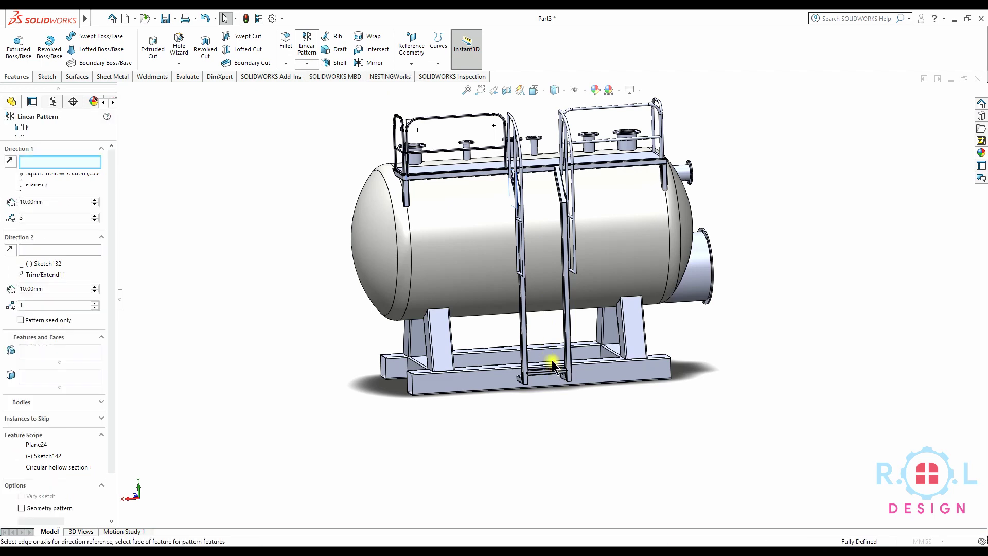
scroll(522, 378, down, 5)
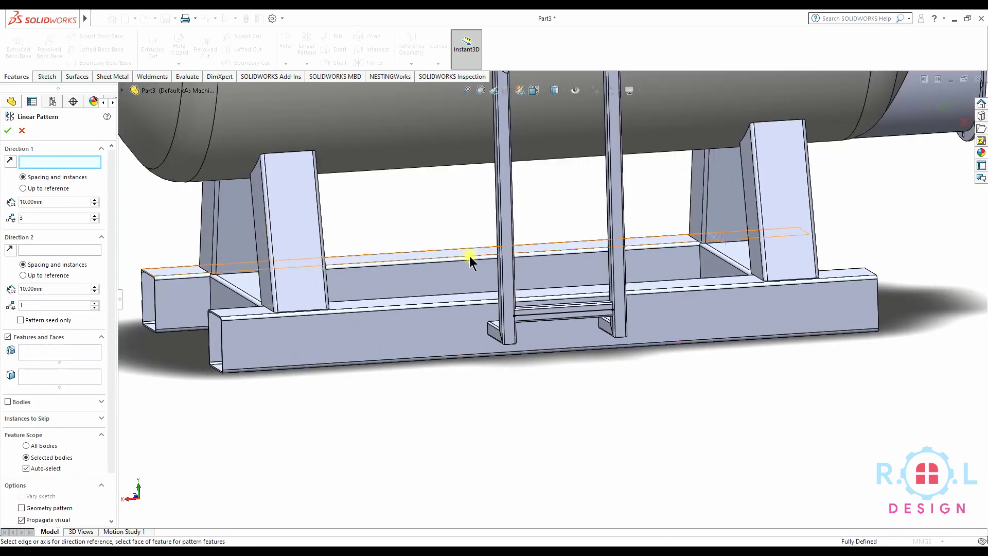
scroll(515, 268, down, 4)
click(547, 286)
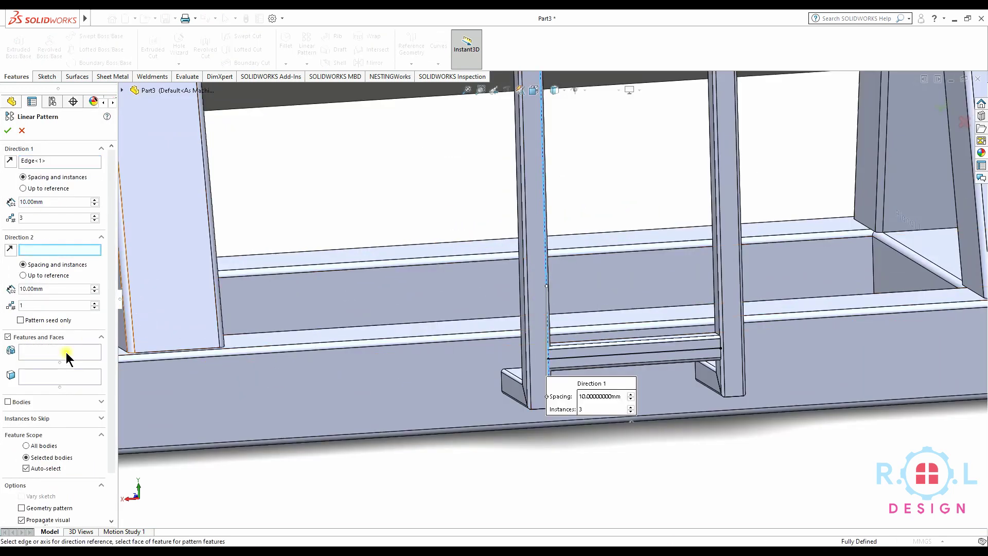
click(8, 401)
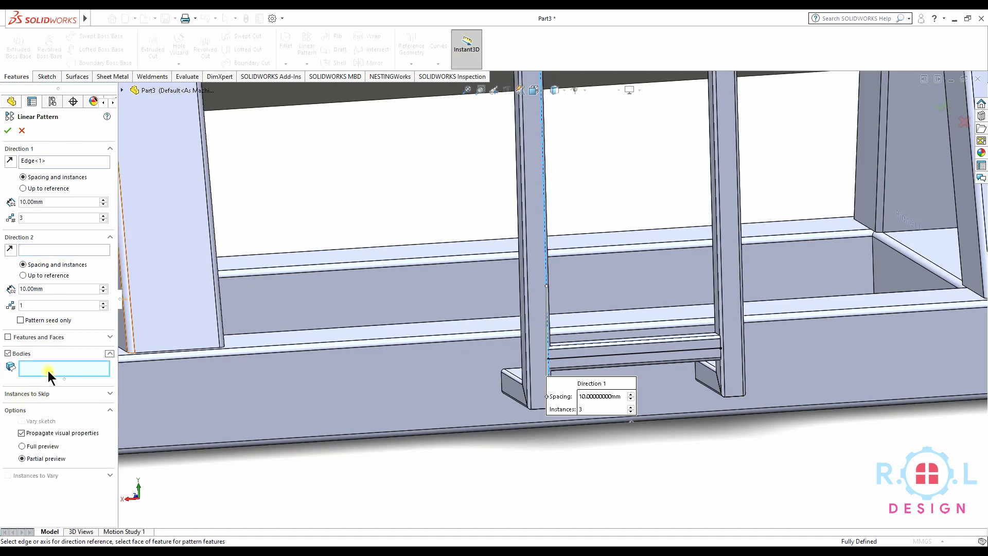
click(574, 346)
Give the rung pattern 250 mm spacing and 7 instances, then accept it.
scroll(566, 350, up, 1)
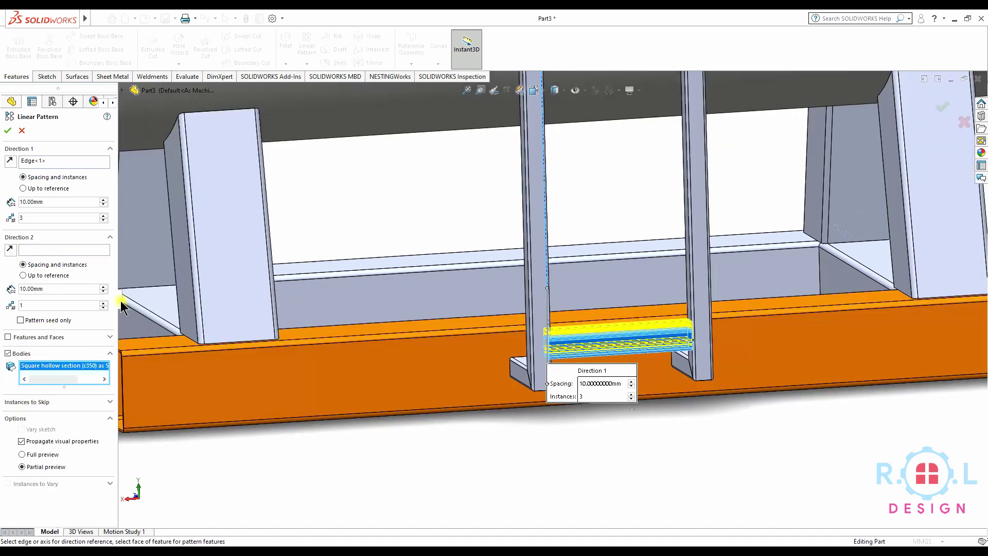
text(250)
key(Return)
scroll(665, 184, up, 3)
scroll(612, 190, up, 3)
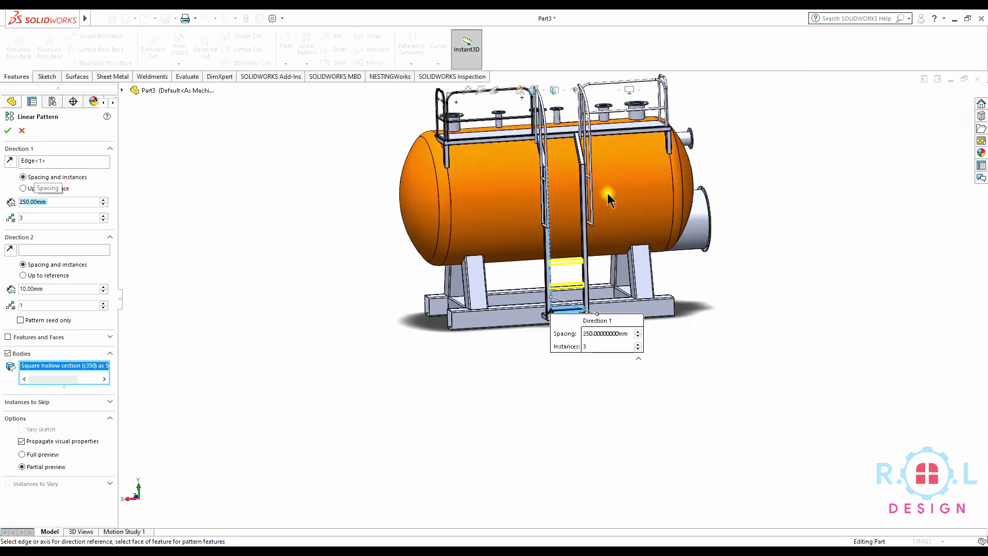
click(103, 215)
click(103, 216)
click(103, 215)
scroll(608, 155, down, 3)
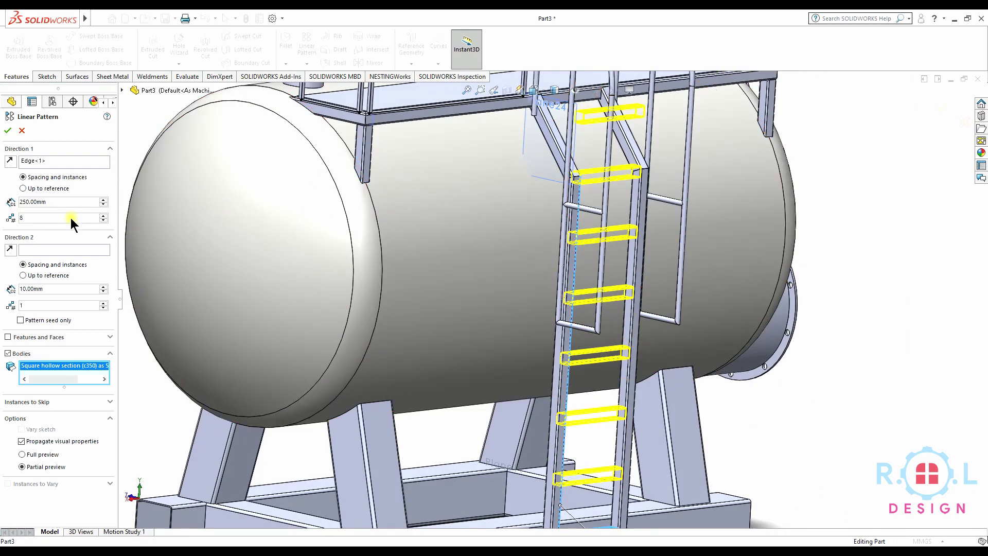
click(103, 220)
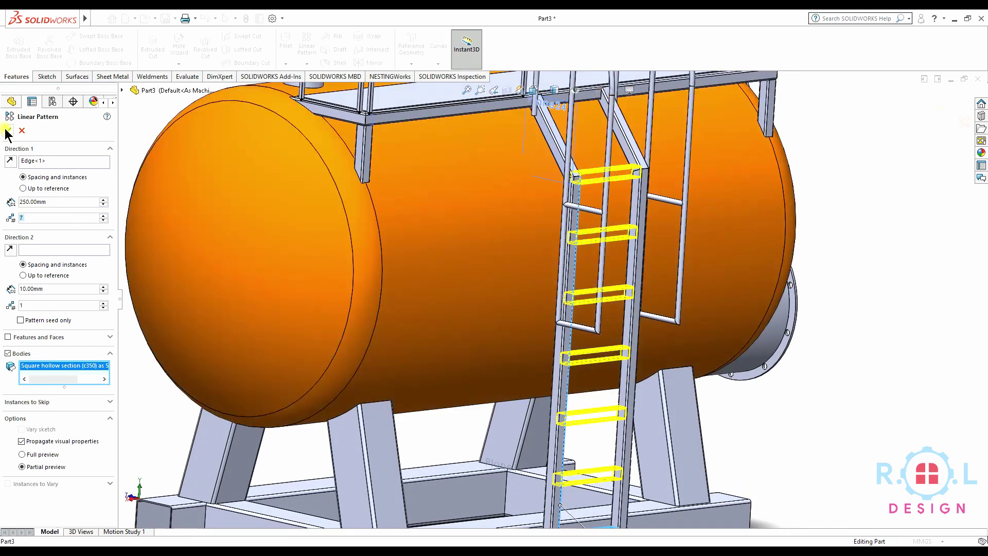
key(Return)
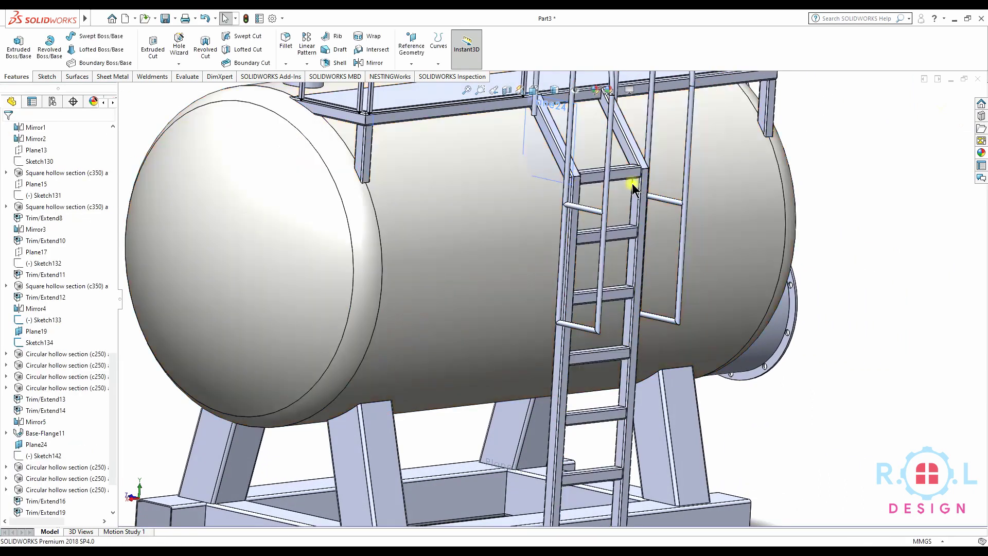
scroll(623, 196, up, 5)
scroll(566, 231, down, 5)
mouse_move(514, 252)
middle_down()
mouse_move(514, 278)
mouse_move(503, 275)
mouse_move(540, 298)
middle_up()
Sketch a horizontal line on the upright face spanning the two ladder uprights near the top.
scroll(540, 277, down, 2)
scroll(545, 286, down, 3)
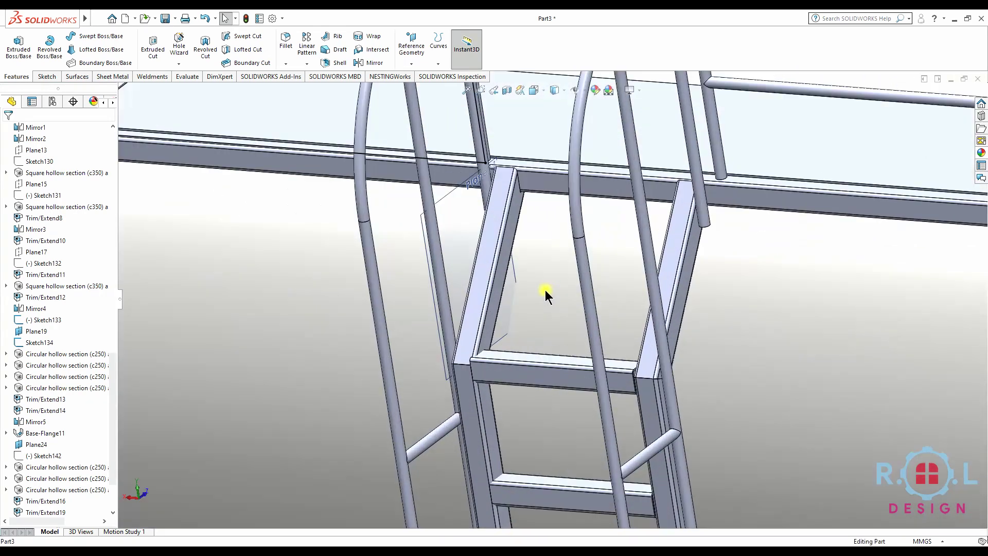
scroll(563, 328, down, 2)
click(530, 275)
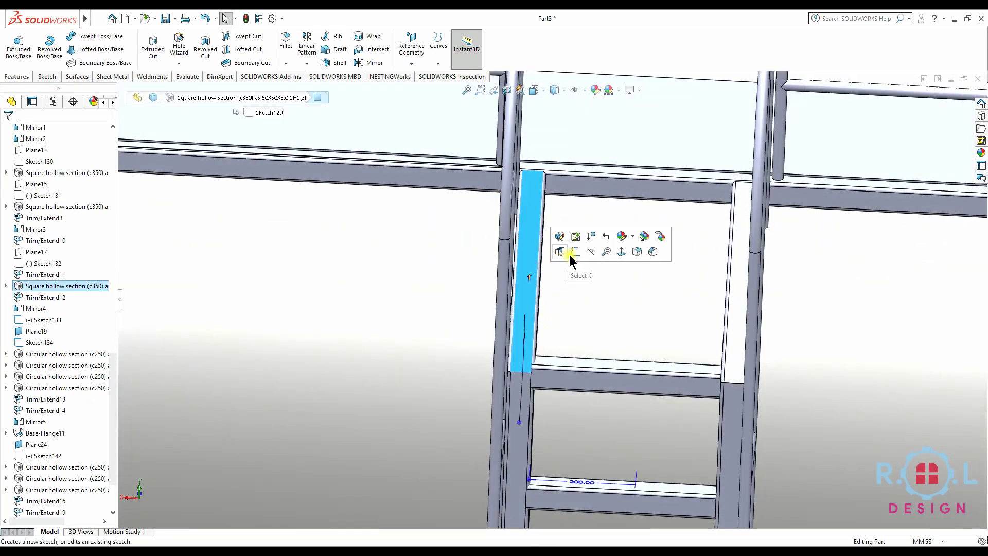
click(566, 252)
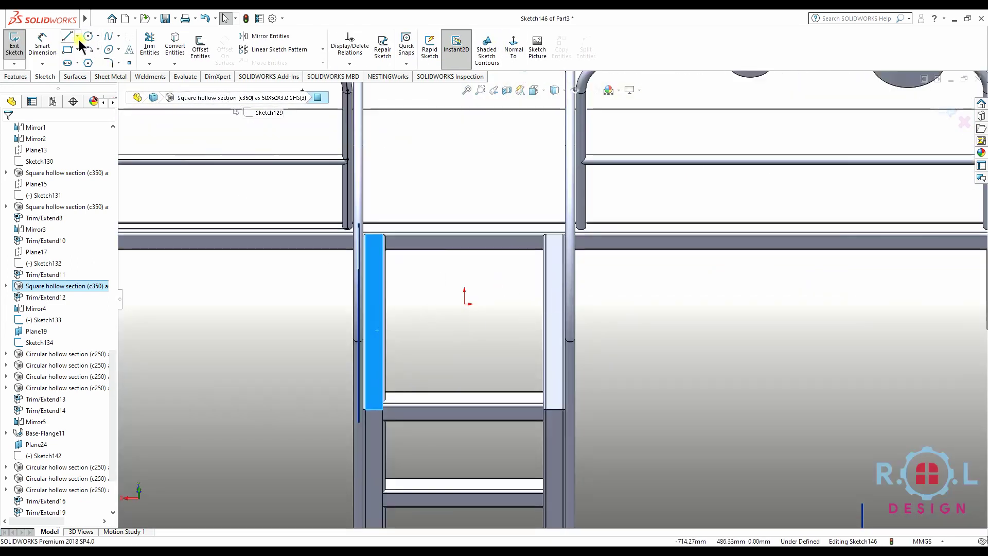
click(67, 36)
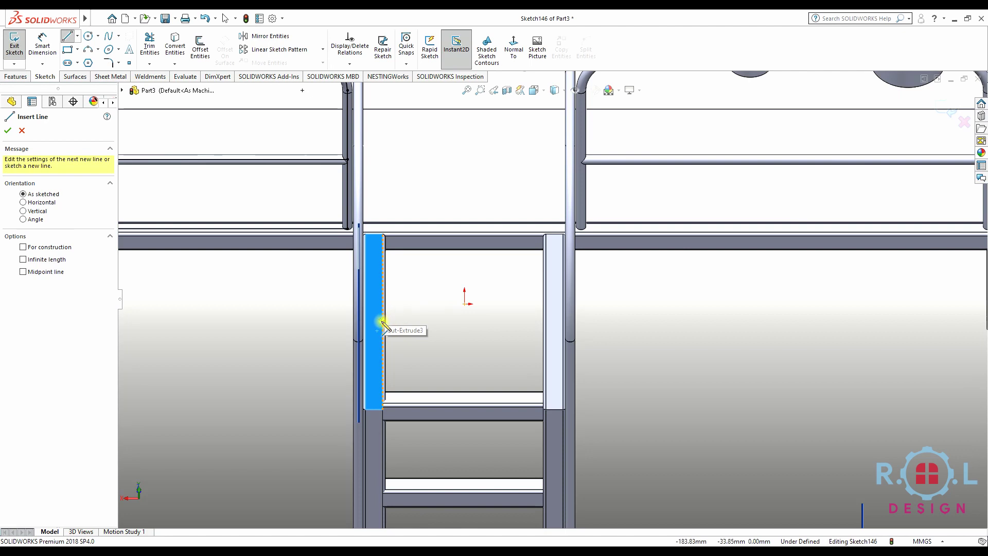
click(384, 323)
click(545, 322)
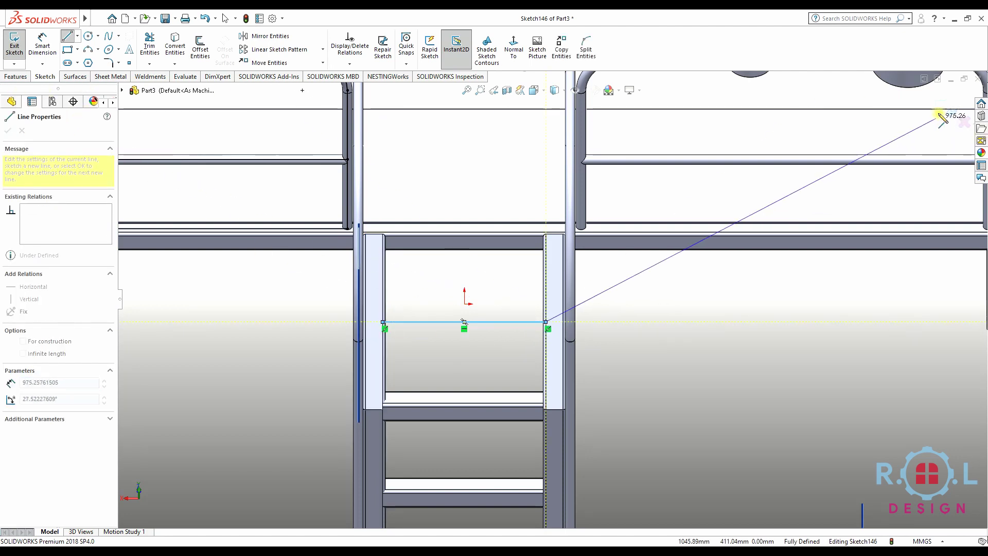
key(Escape)
key(Escape)
click(15, 46)
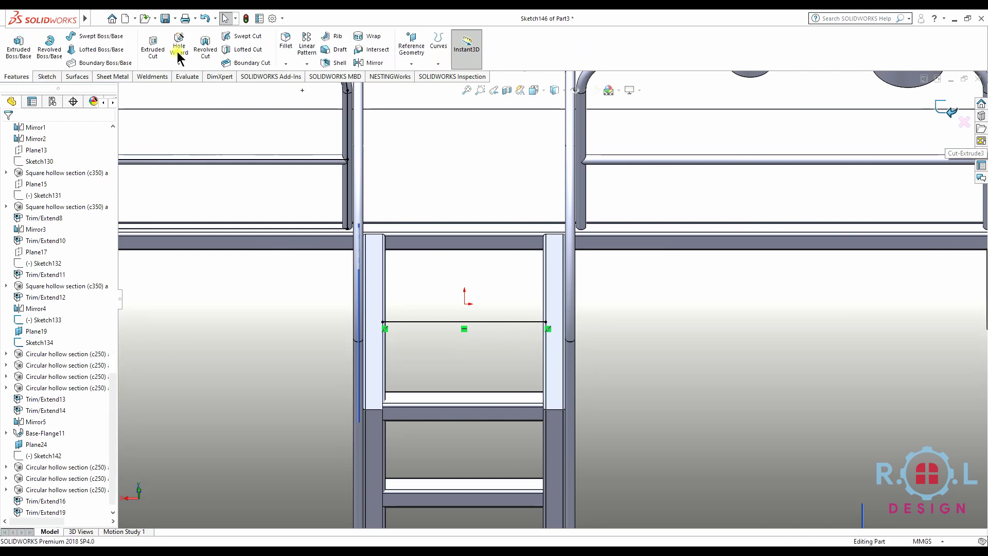
click(138, 76)
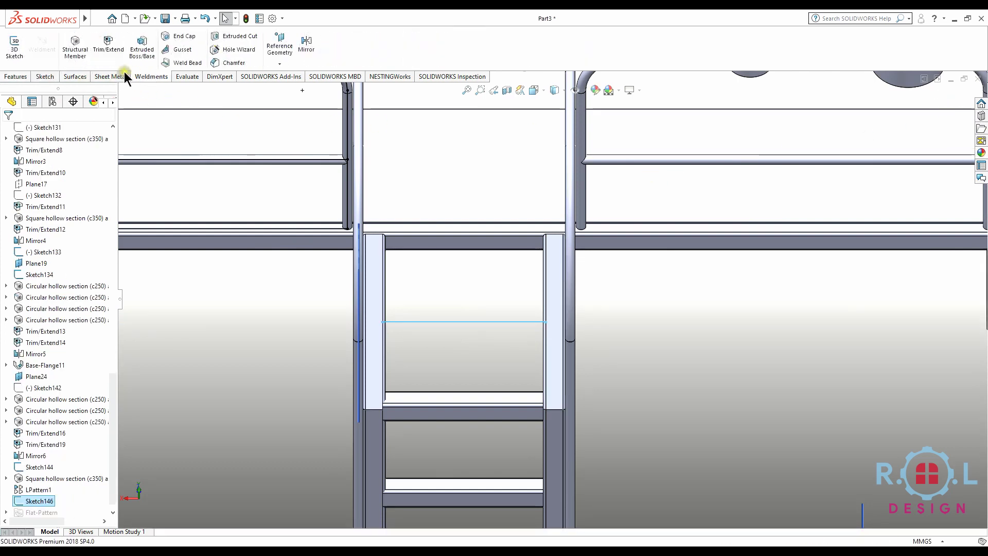
Create a 50x50x3.0 SHS structural member along Line1@Sketch146.
click(75, 47)
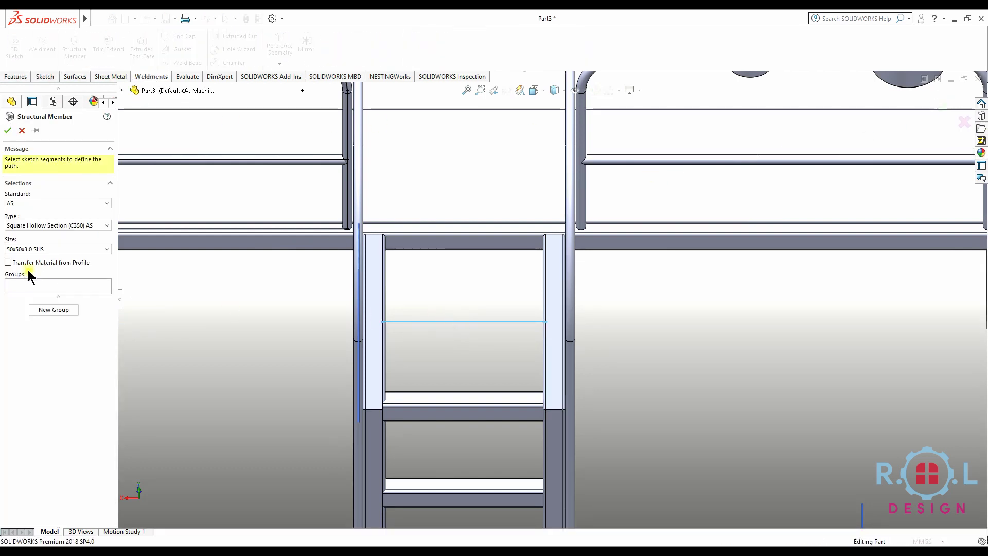
click(383, 327)
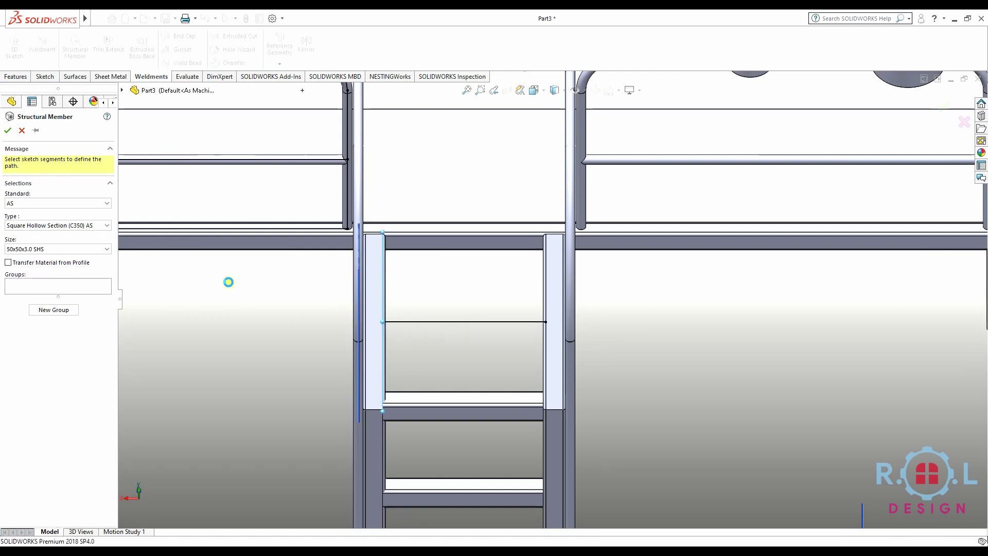
click(15, 132)
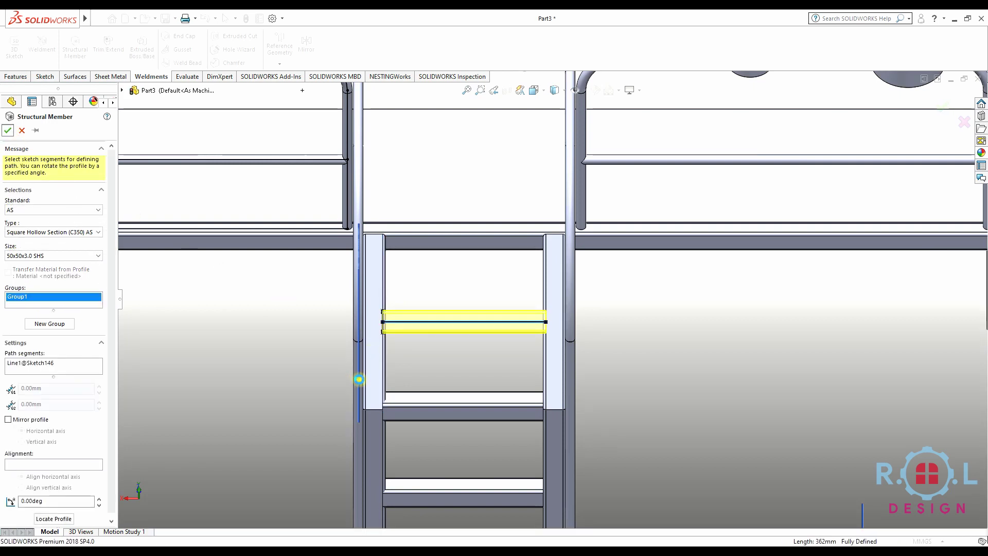
key(Return)
key(f)
Hide Sketch144 in the feature tree.
mouse_move(407, 412)
middle_down()
mouse_move(430, 330)
mouse_move(569, 326)
mouse_move(539, 320)
mouse_move(519, 329)
middle_up()
scroll(52, 411, down, 2)
click(39, 444)
click(49, 428)
click(39, 478)
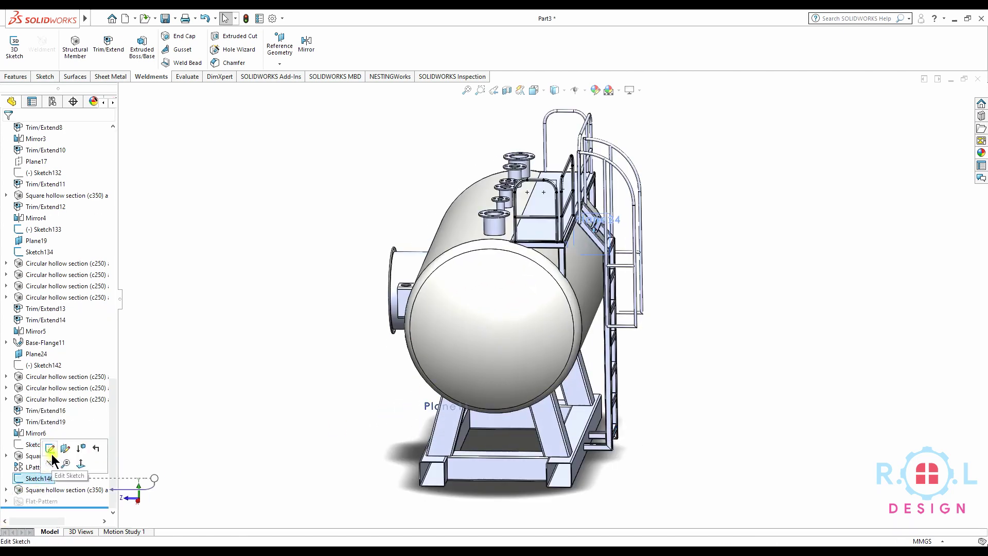
click(247, 433)
scroll(578, 251, down, 3)
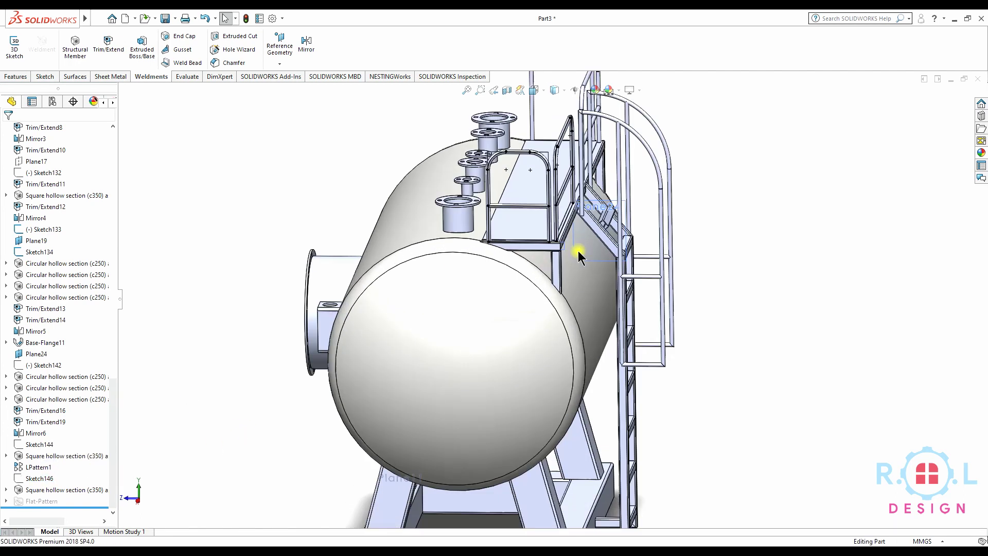
scroll(579, 251, down, 2)
click(661, 171)
click(723, 149)
scroll(494, 309, up, 3)
scroll(494, 309, up, 1)
middle_drag(474, 302, 452, 286)
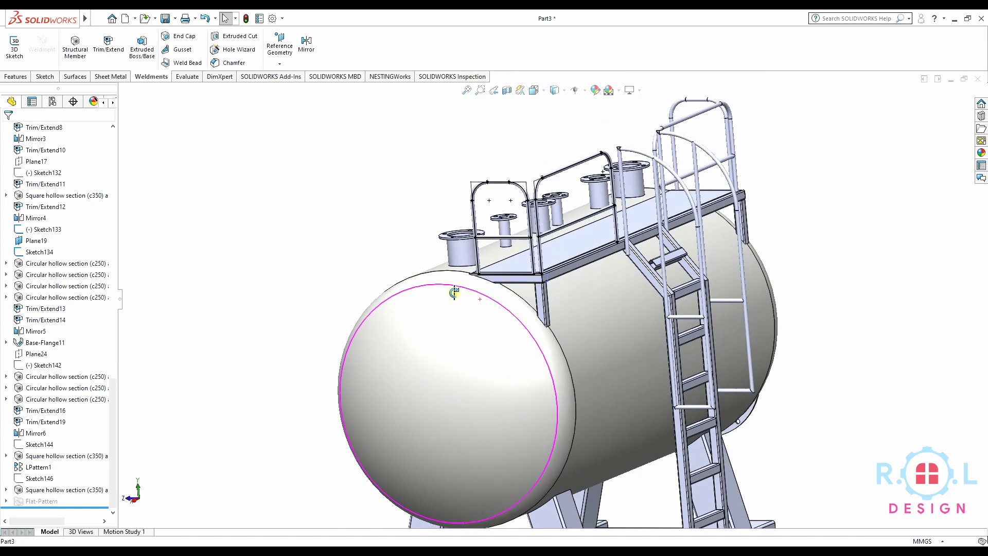
scroll(662, 276, down, 4)
scroll(615, 307, down, 2)
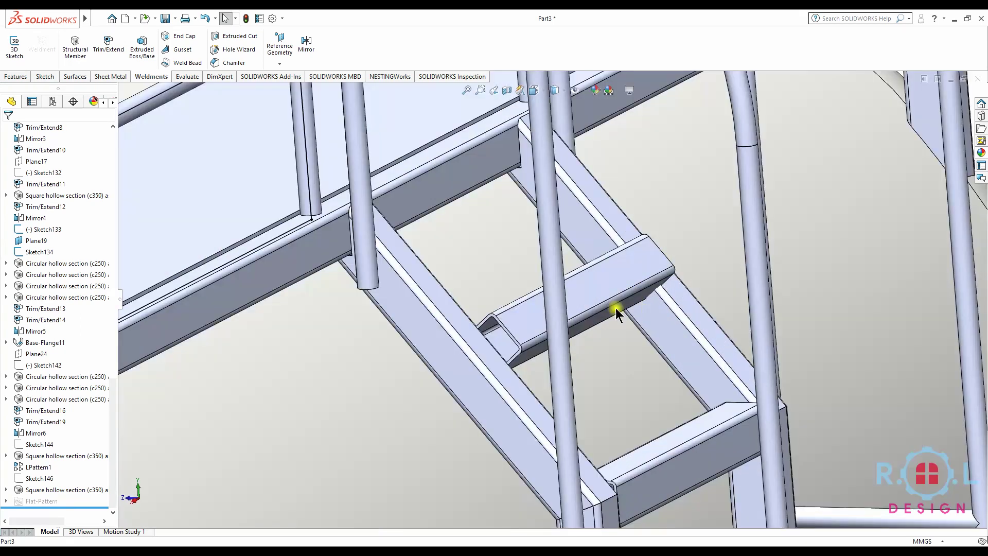
Edit the new rung member so its profile sits at a corner with the line along its edge.
click(36, 489)
click(172, 483)
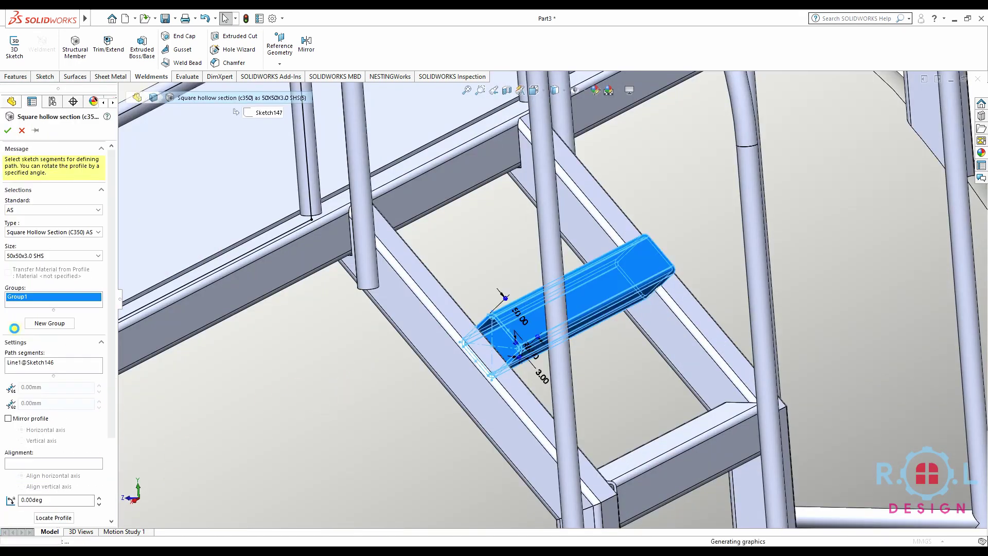
scroll(72, 505, down, 3)
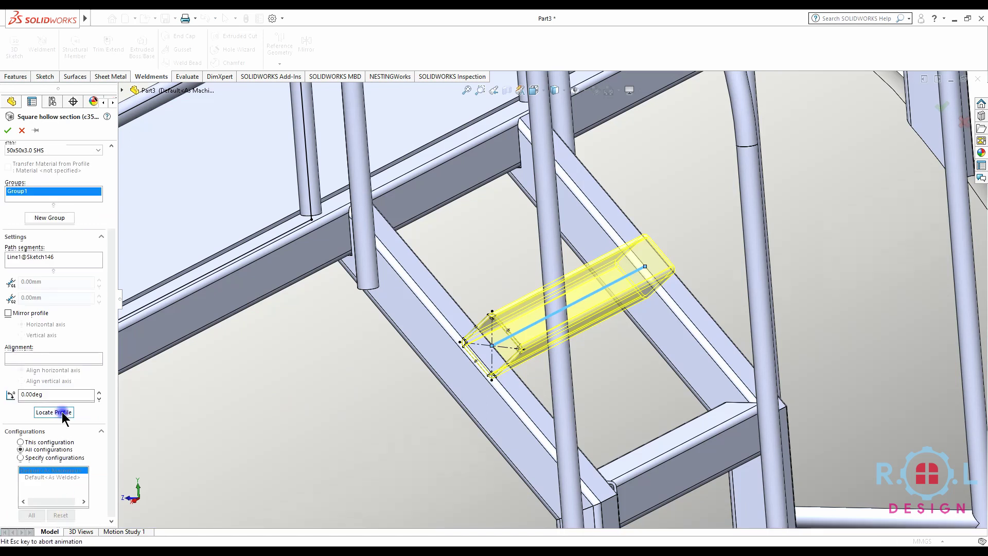
click(60, 412)
click(640, 215)
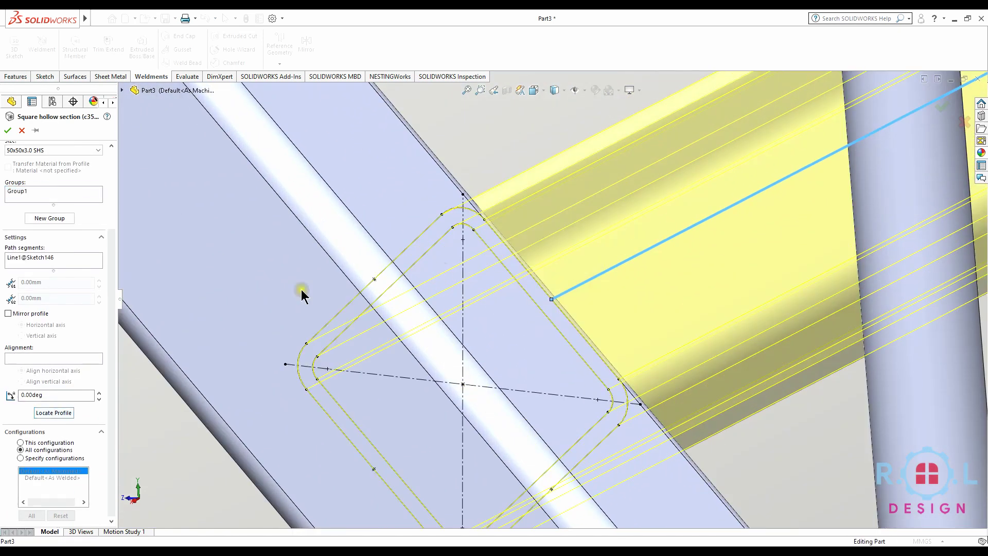
click(11, 131)
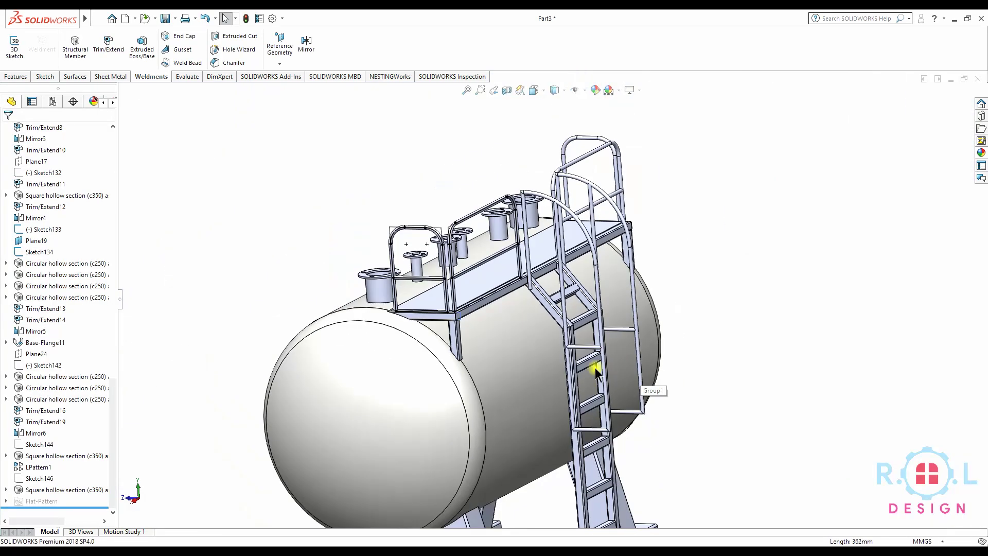
middle_drag(595, 368, 410, 211)
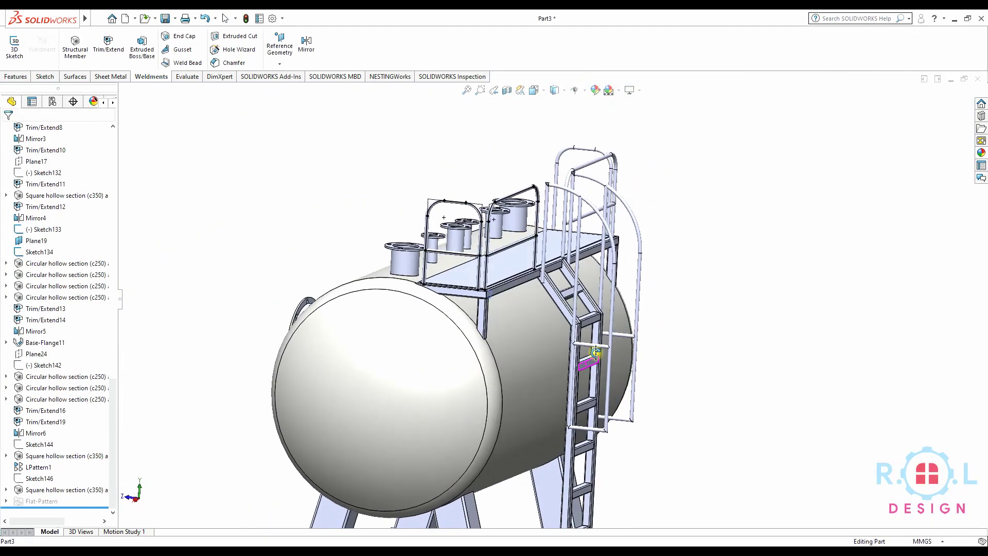
scroll(411, 211, down, 5)
click(543, 215)
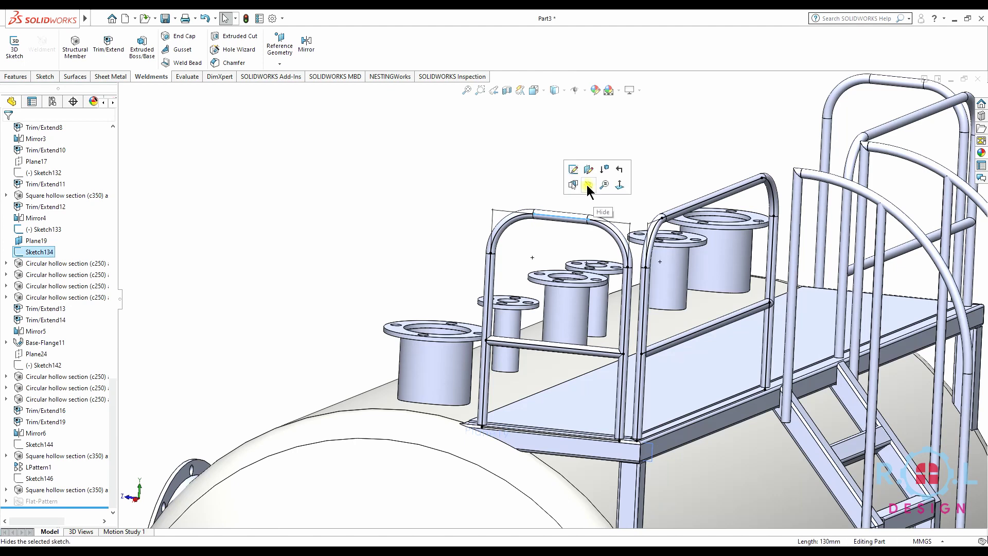
click(316, 219)
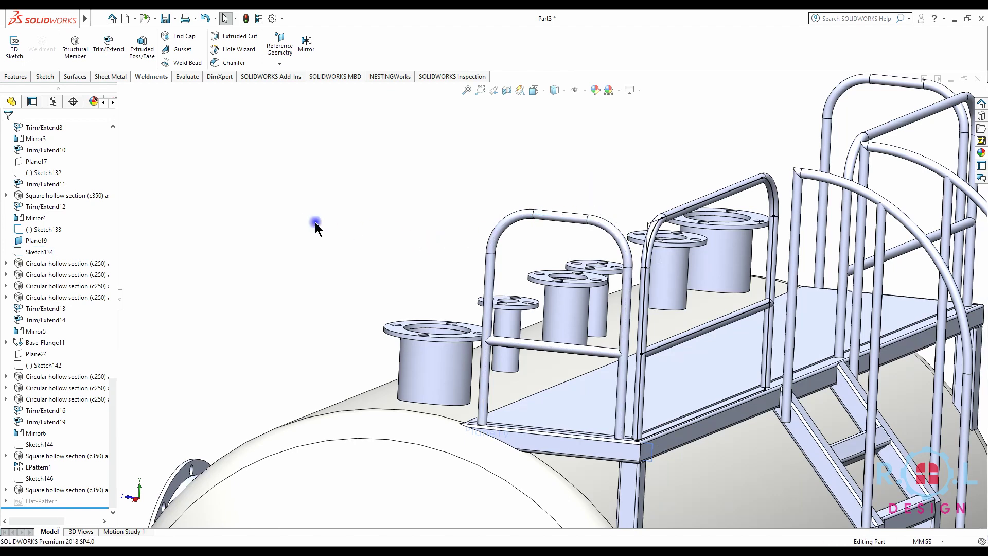
click(708, 198)
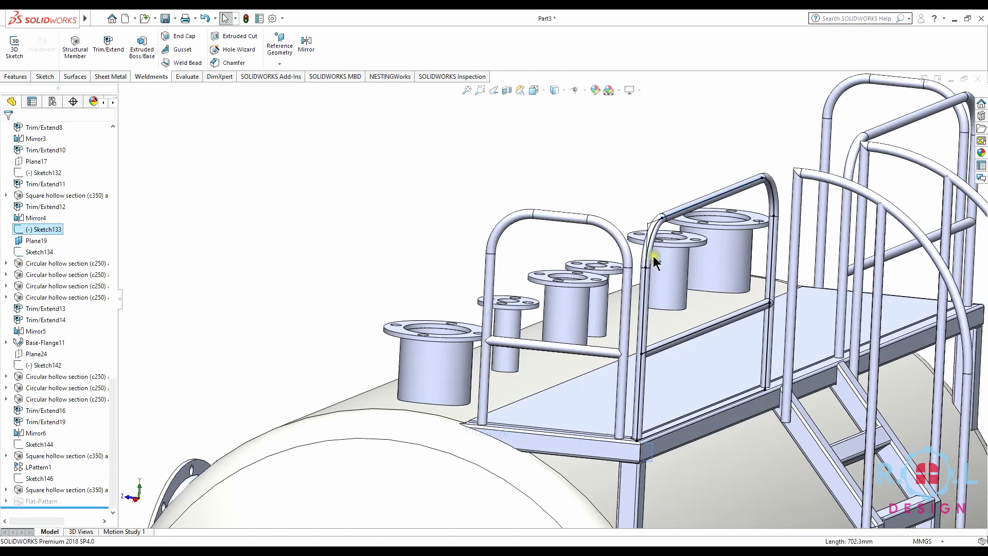
scroll(630, 375, up, 5)
scroll(629, 376, up, 3)
mouse_move(630, 376)
middle_down()
mouse_move(644, 395)
mouse_move(717, 381)
mouse_move(569, 408)
mouse_move(644, 406)
mouse_move(514, 410)
mouse_move(563, 433)
mouse_move(438, 425)
mouse_move(505, 437)
middle_up()
scroll(716, 380, down, 2)
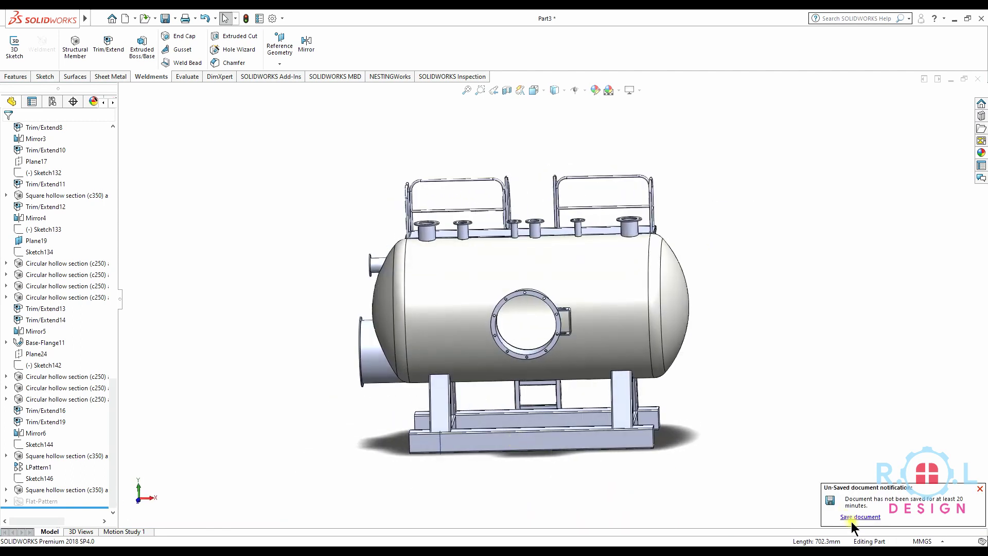